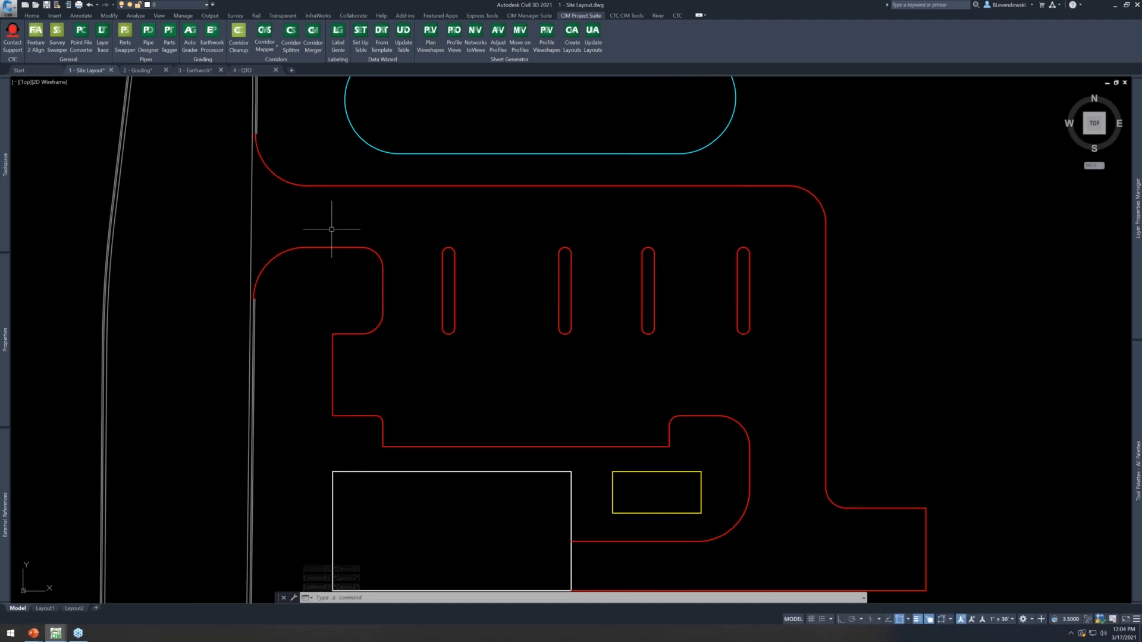
# Convert the red curb polylines around the parking lot and its islands to Parent-style feature lines at elevation 0.00
pyautogui.moveTo(331, 229)
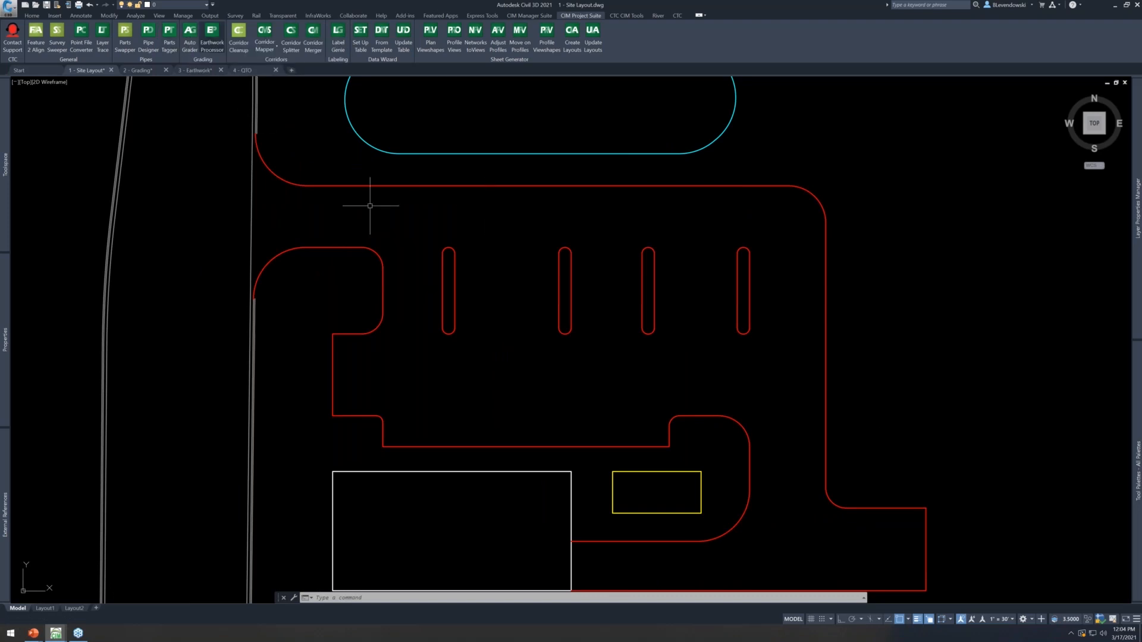
pyautogui.click(868, 429)
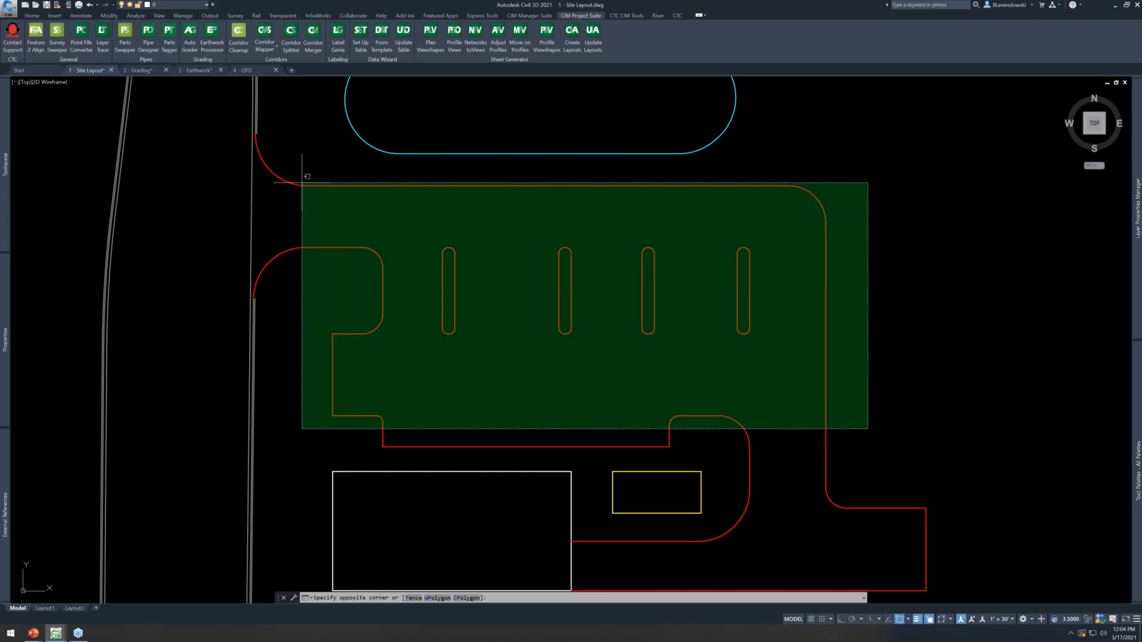
pyautogui.click(303, 183)
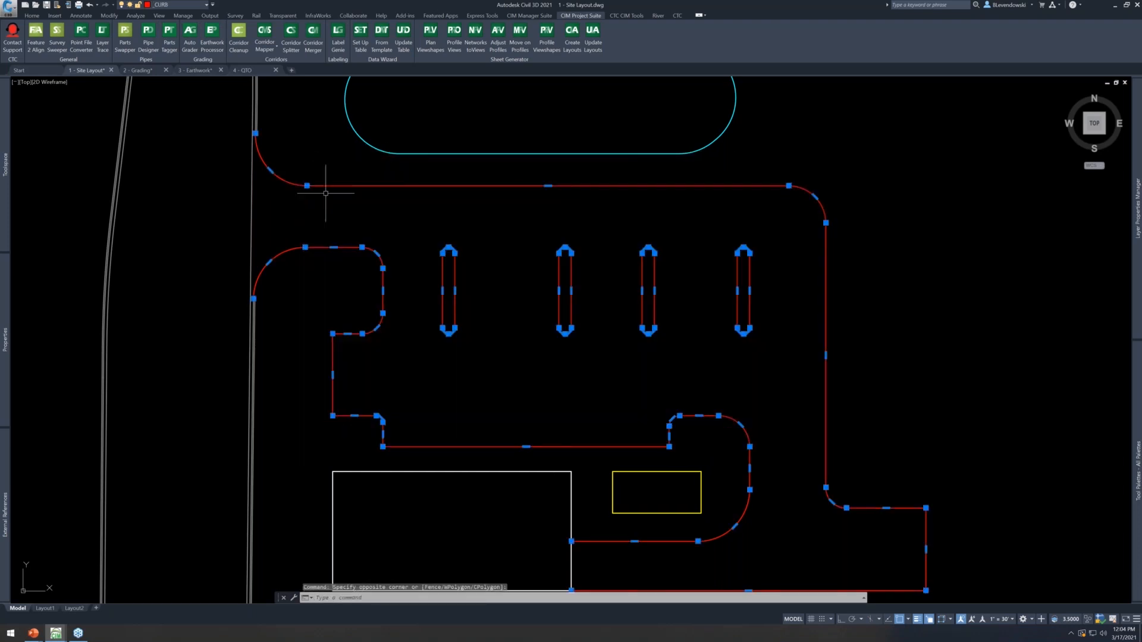
pyautogui.click(31, 15)
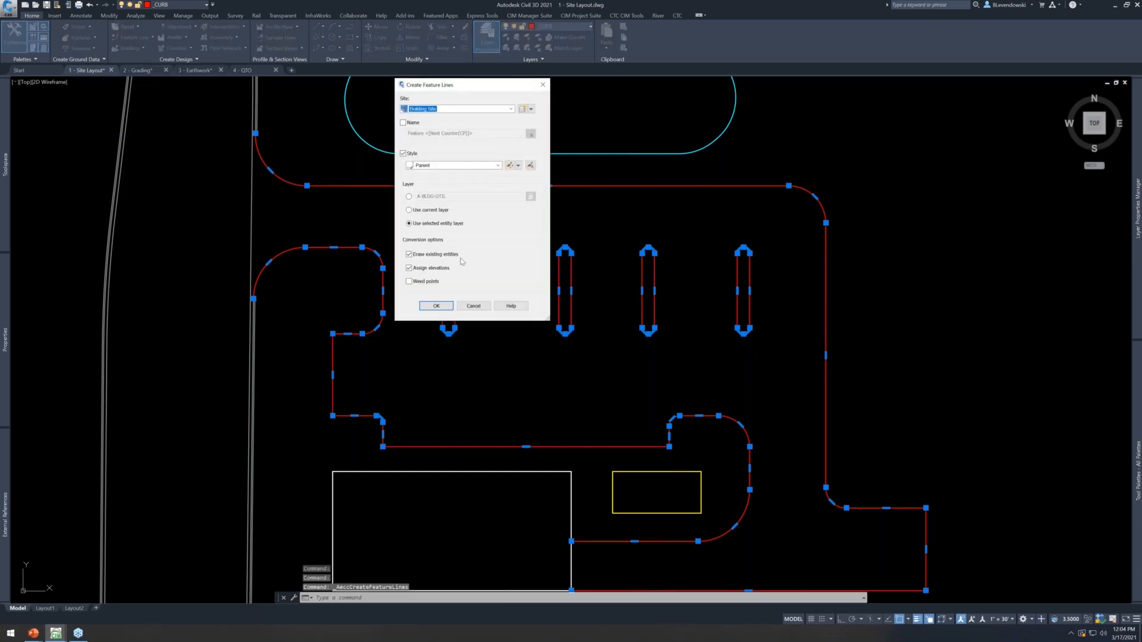
pyautogui.click(438, 307)
pyautogui.moveTo(460, 180); pyautogui.dragTo(425, 185)
pyautogui.click(466, 181)
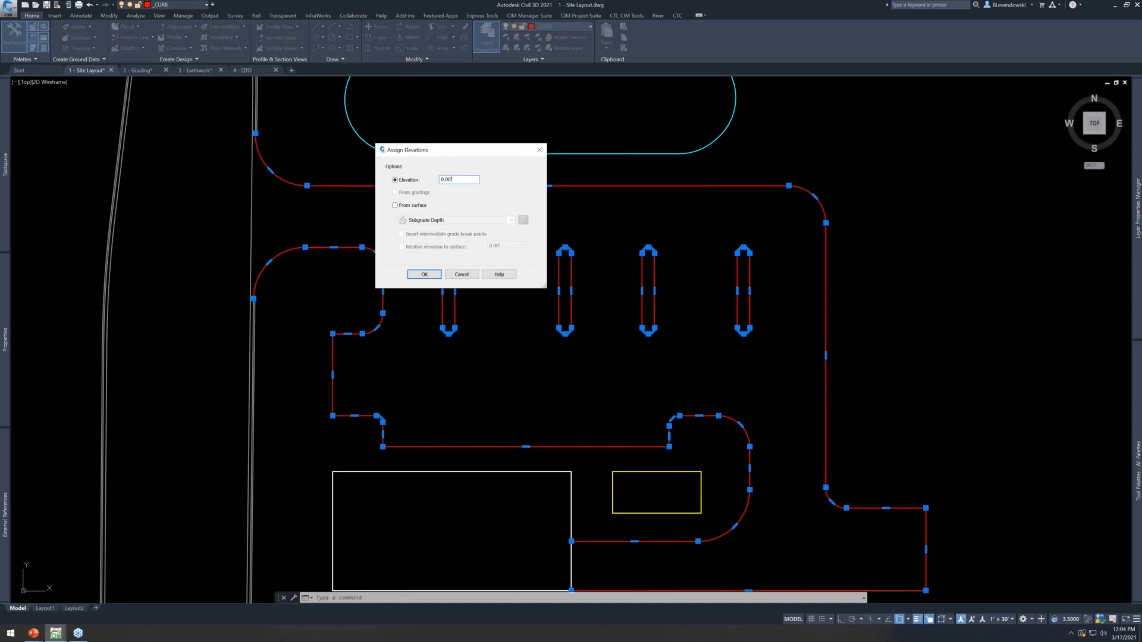
pyautogui.click(425, 274)
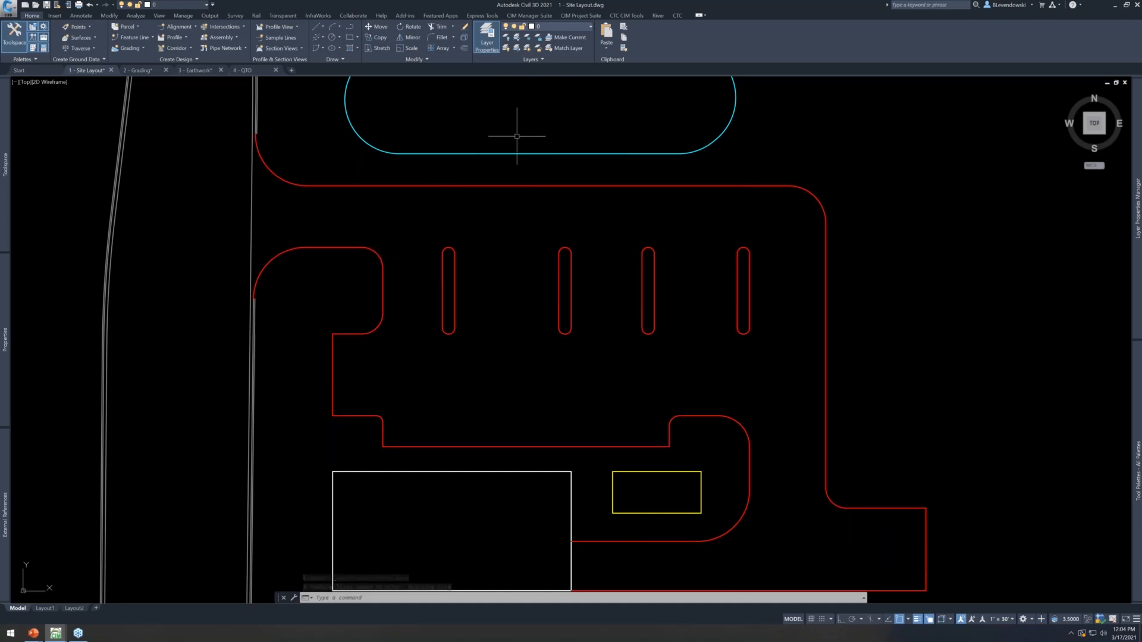
# Start Auto Grader and add a Parallel grading family named Curb
pyautogui.click(581, 15)
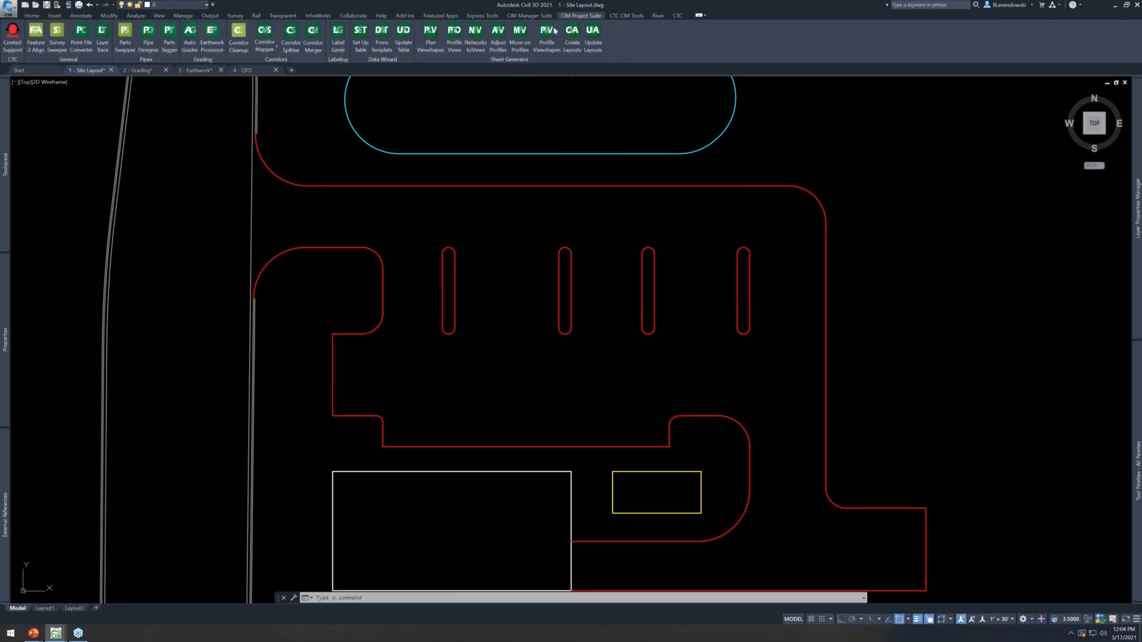
pyautogui.click(190, 35)
pyautogui.moveTo(493, 18); pyautogui.dragTo(832, 83)
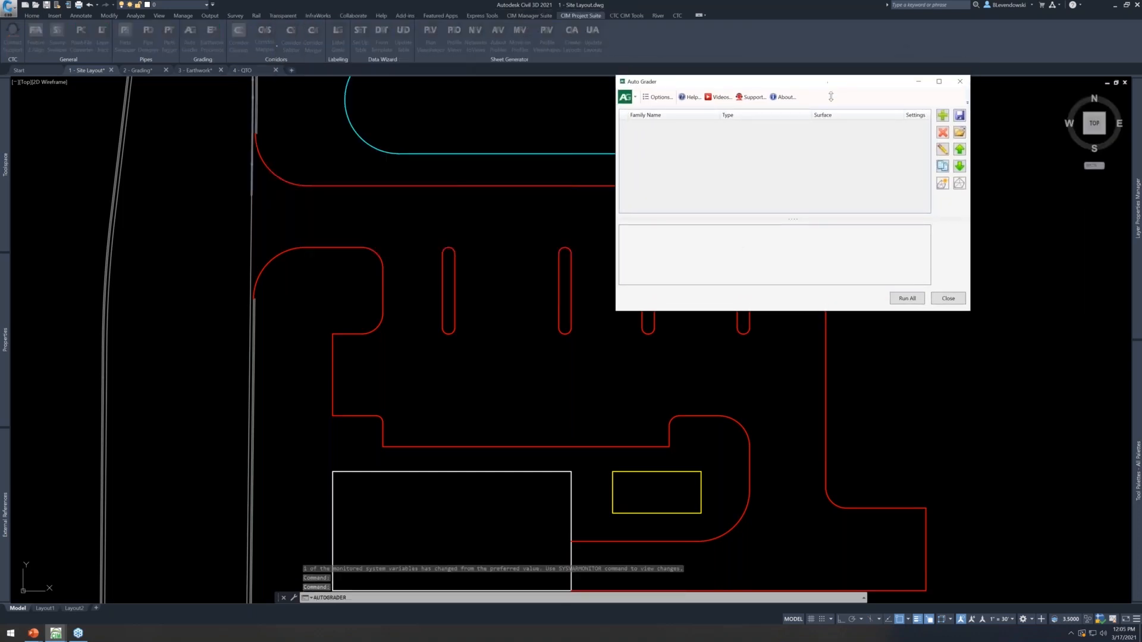
pyautogui.moveTo(812, 85); pyautogui.dragTo(870, 118)
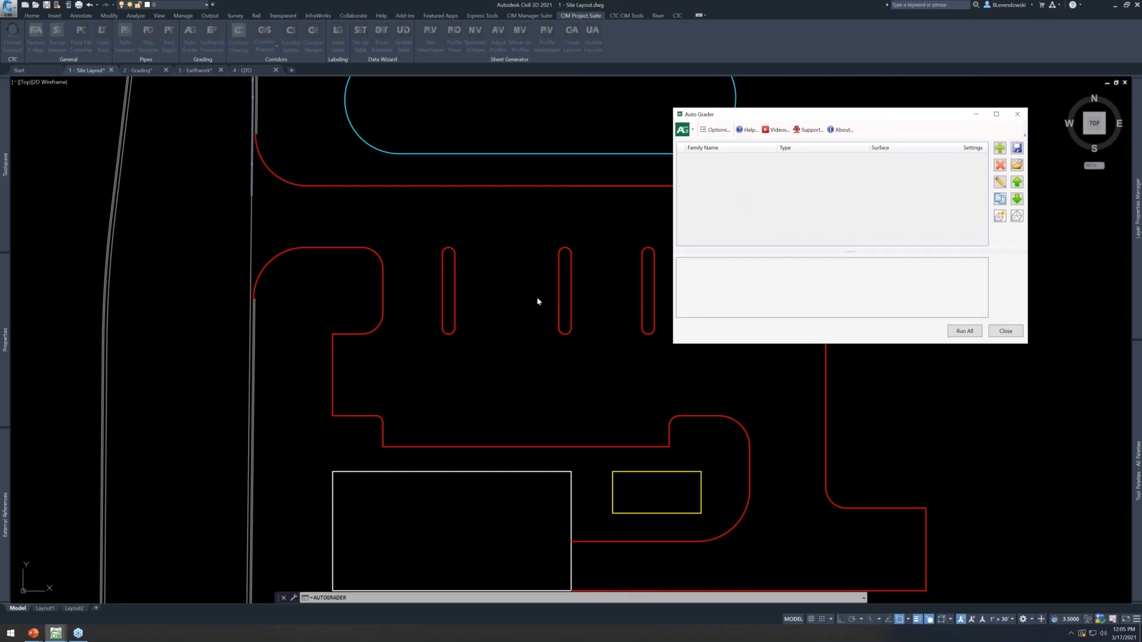
pyautogui.click(1001, 150)
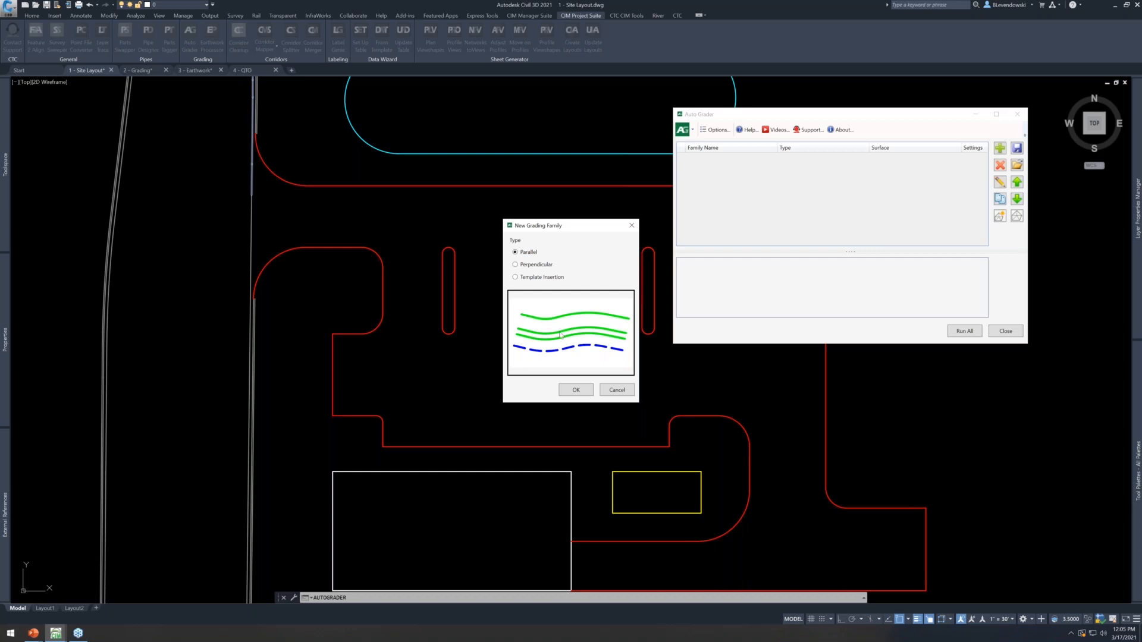
pyautogui.click(576, 391)
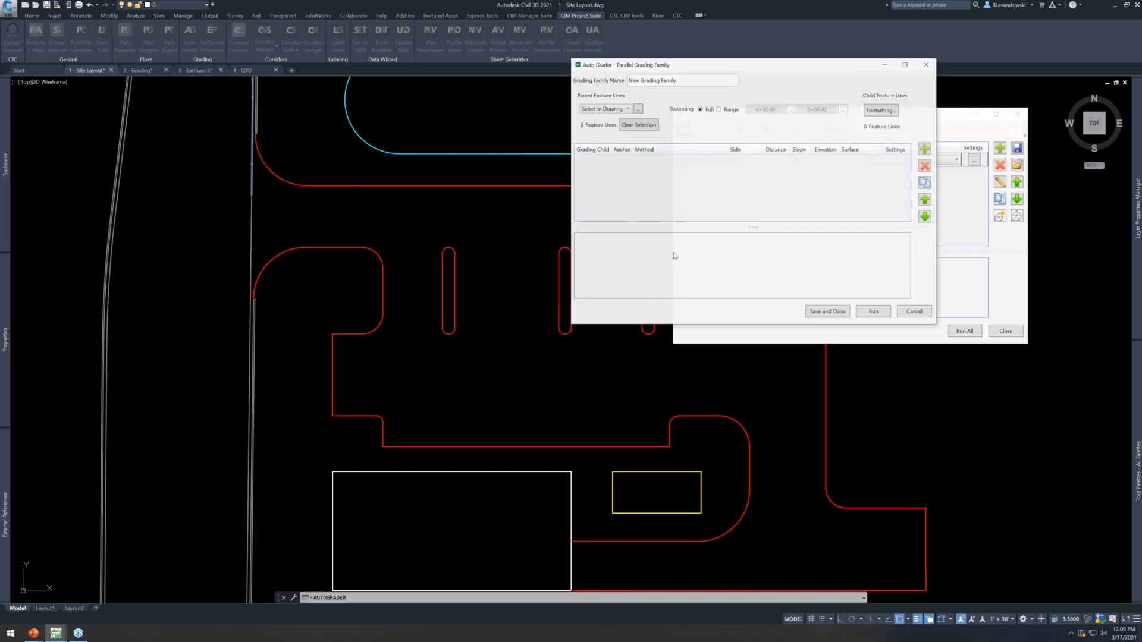
pyautogui.write('cut')
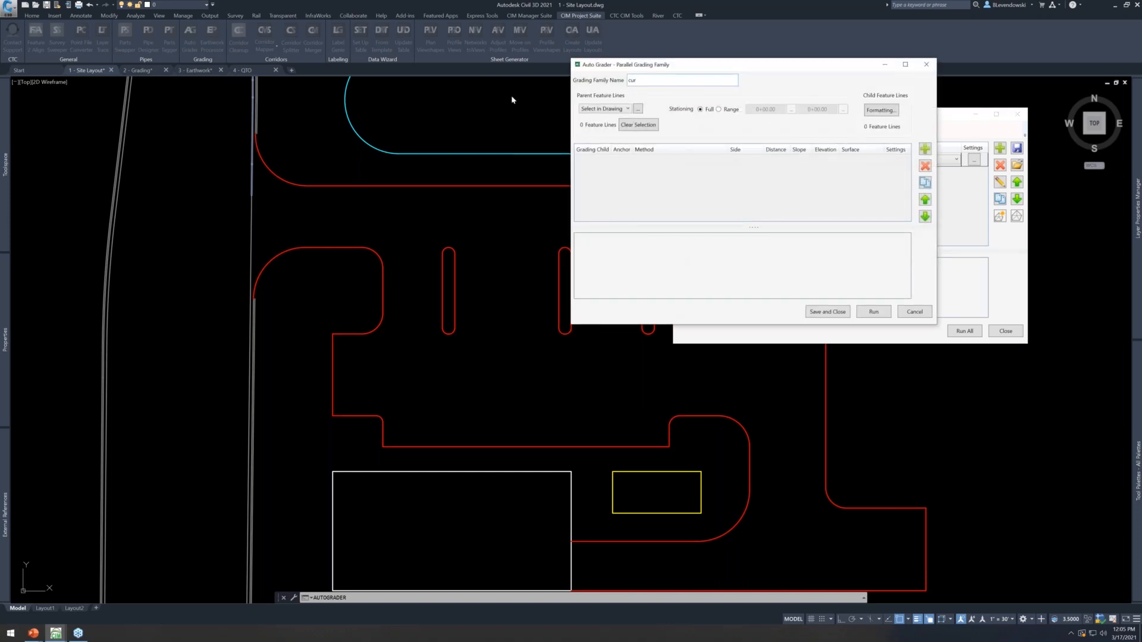
pyautogui.press('BackSpace')
pyautogui.press('BackSpace')
pyautogui.press('BackSpace')
pyautogui.write('Curb')
# Set the Curb family's parent feature lines by filter, including the layer picked from the outer curb feature line
pyautogui.click(626, 110)
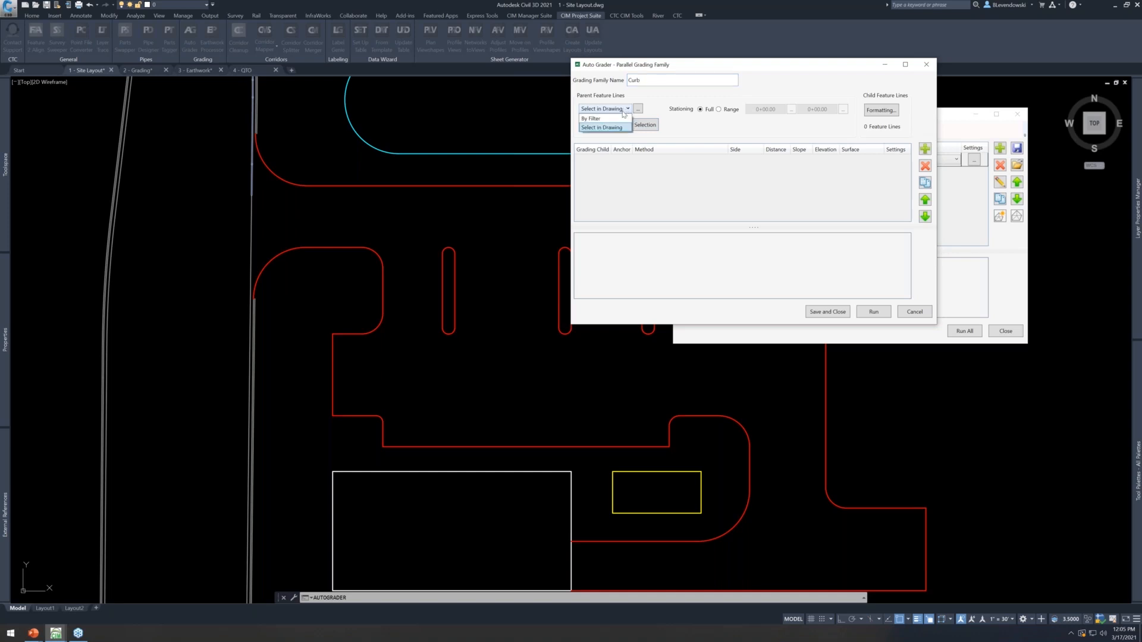
pyautogui.click(603, 119)
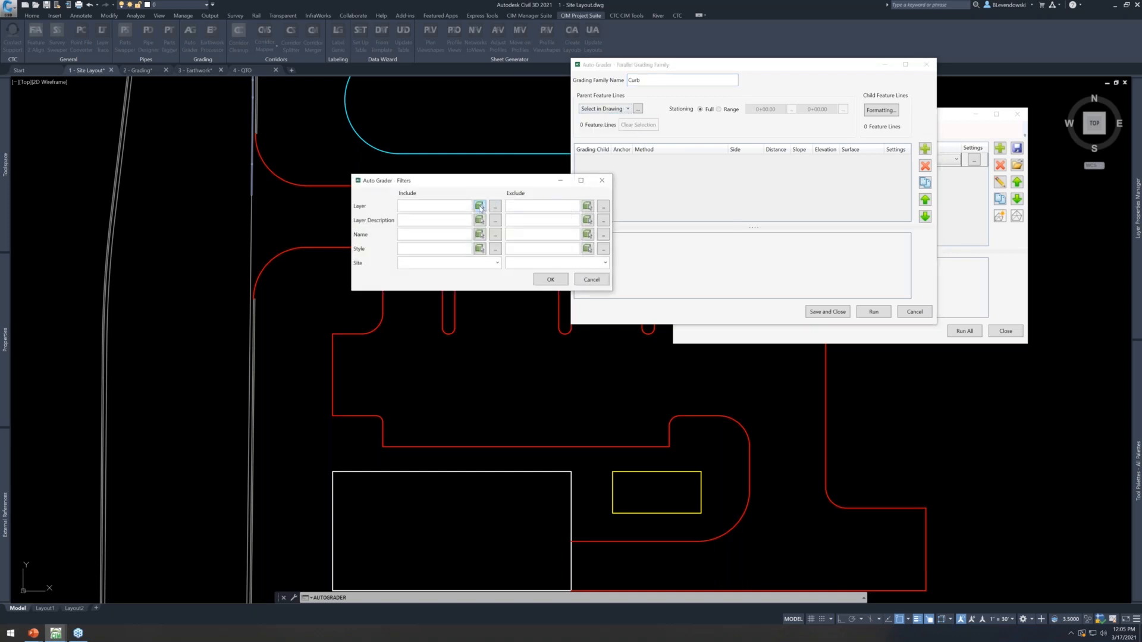
pyautogui.click(479, 207)
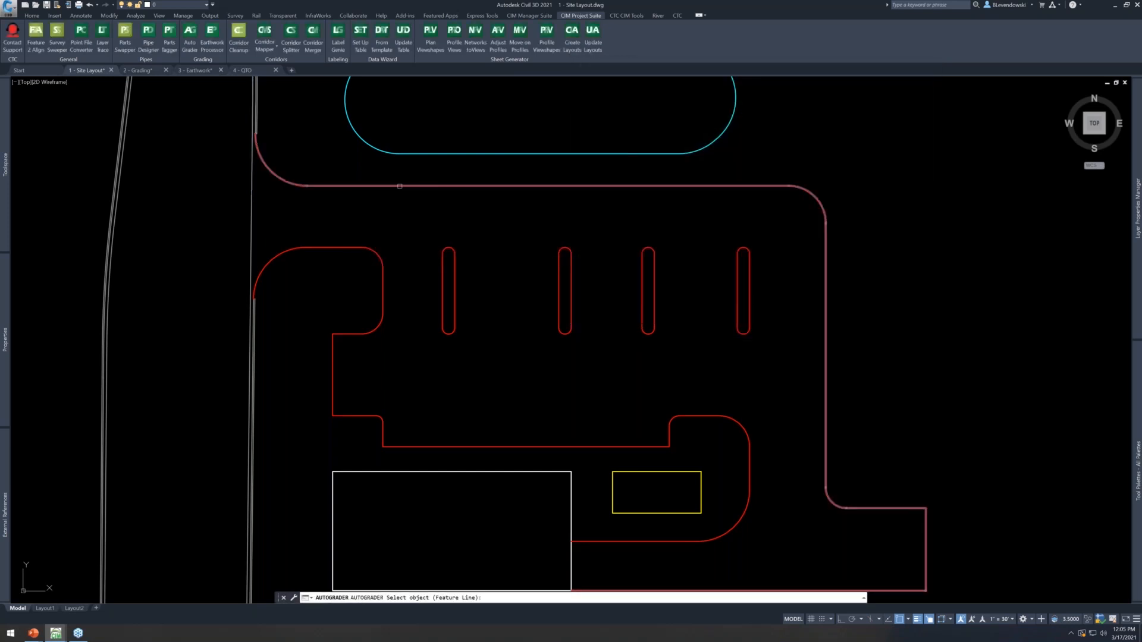
pyautogui.click(400, 186)
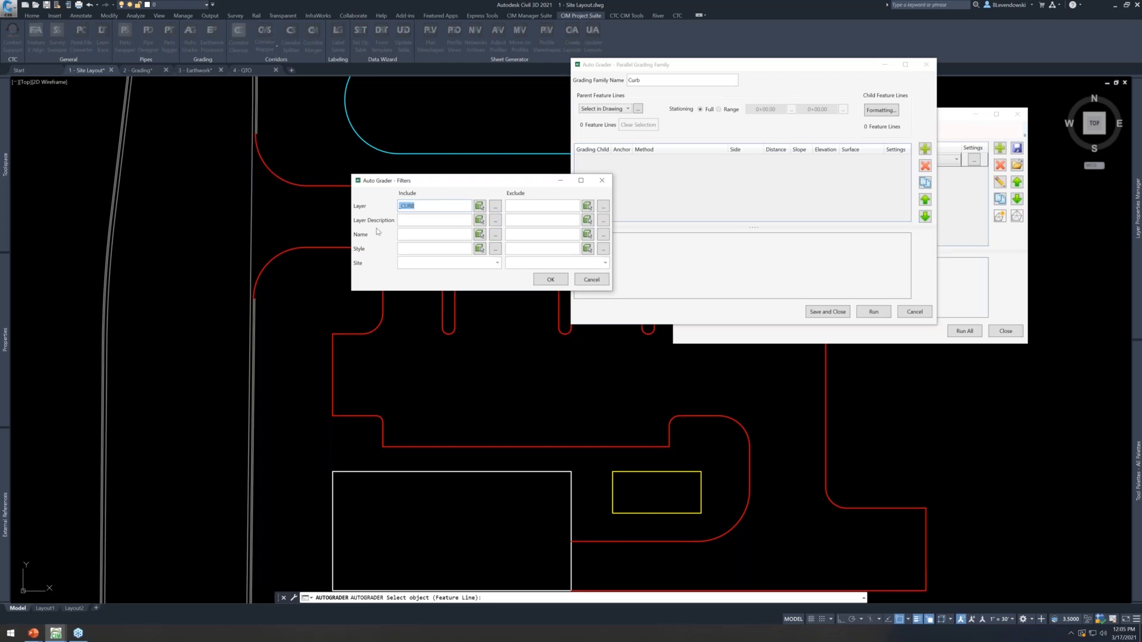
pyautogui.click(539, 283)
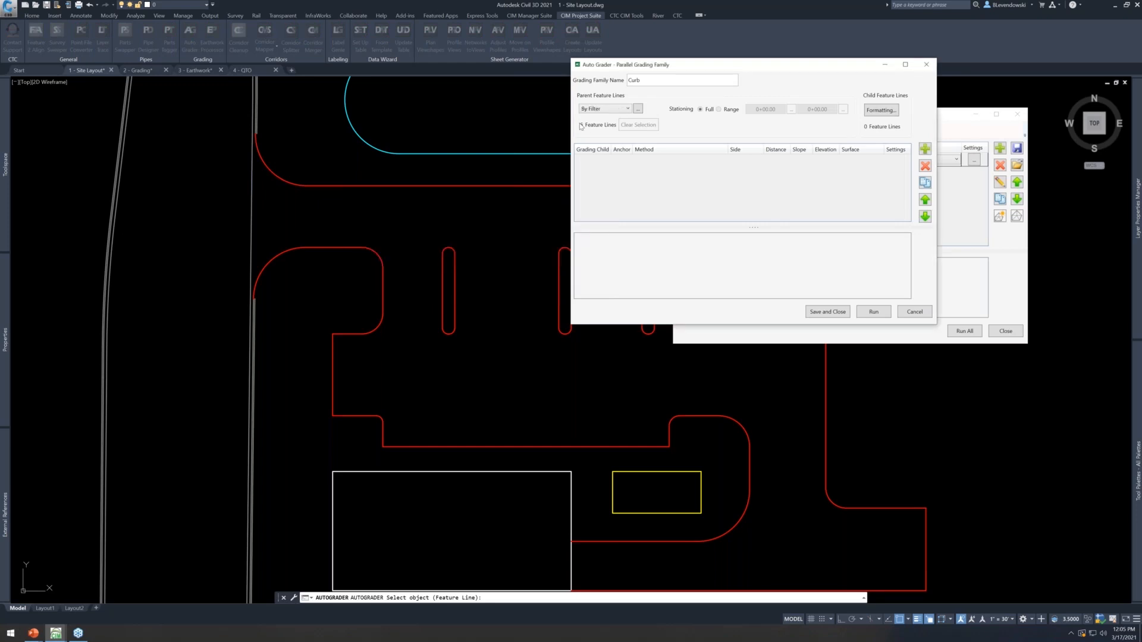
# Add a grading child named Back on the left side of the parent at a distance of 0.67
pyautogui.click(926, 149)
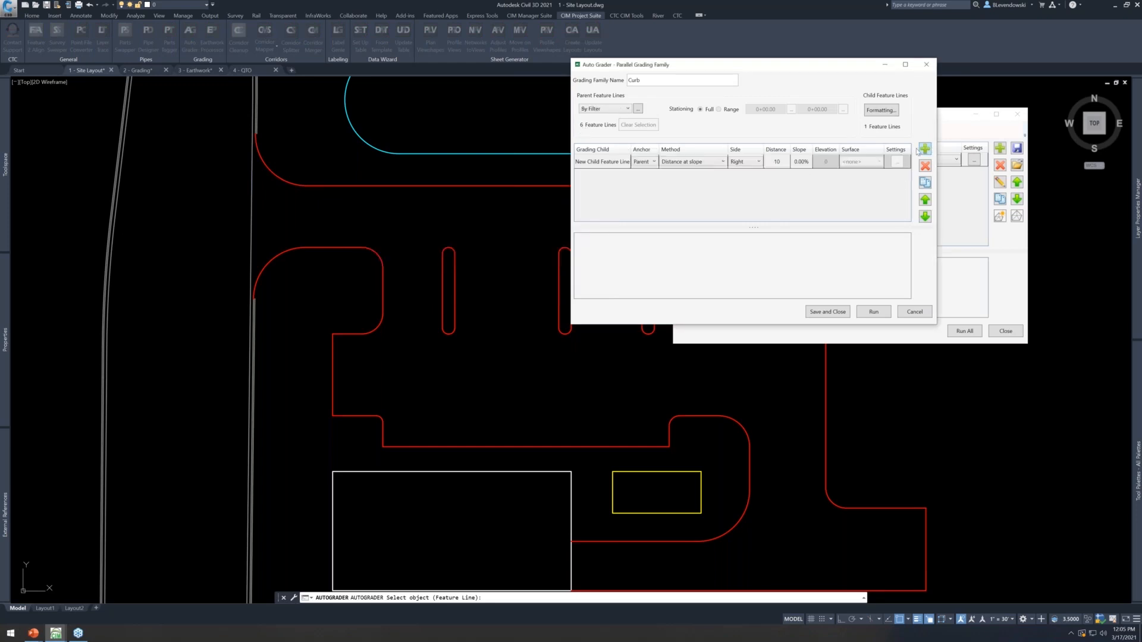
pyautogui.click(616, 163)
pyautogui.click(616, 164)
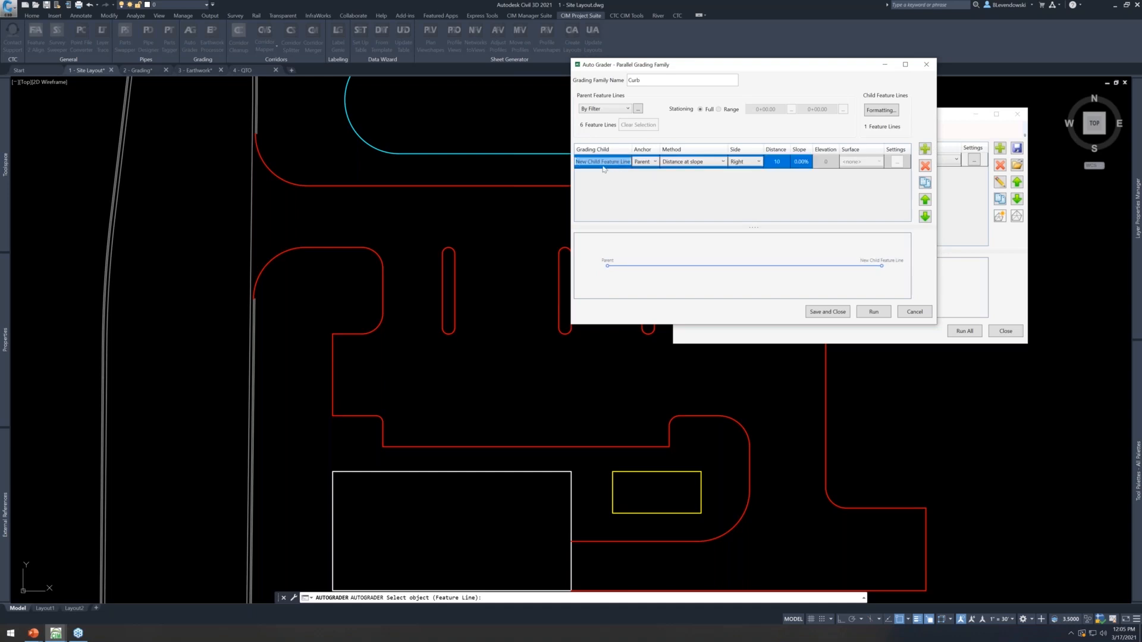
pyautogui.write('Back')
pyautogui.click(751, 162)
pyautogui.click(744, 169)
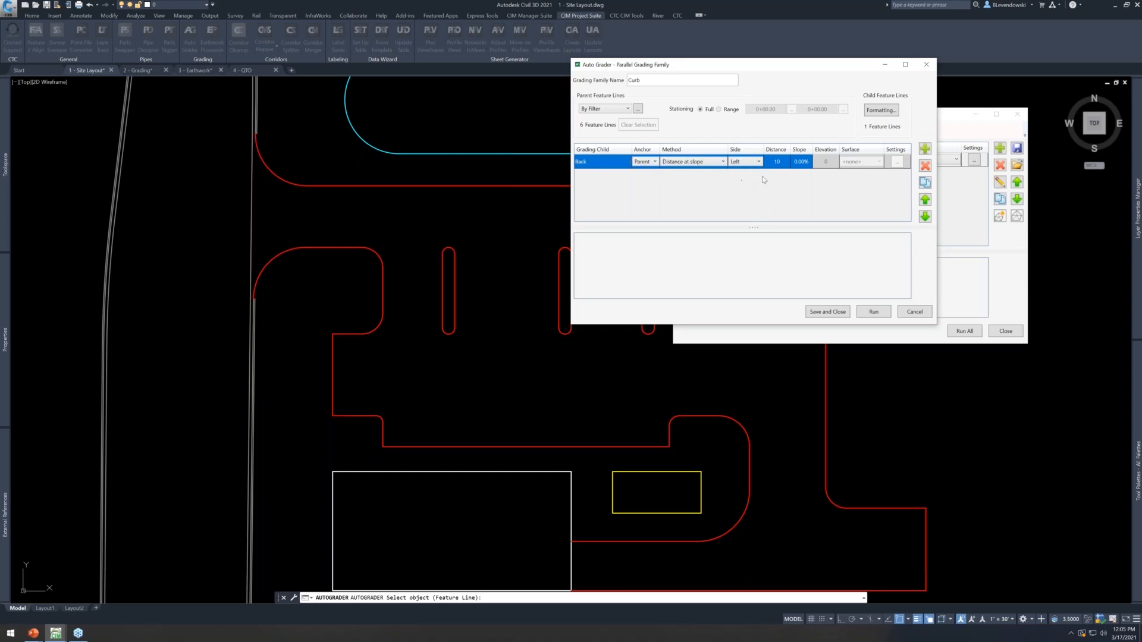
pyautogui.click(777, 162)
pyautogui.write('0.67')
pyautogui.press('Tab')
# Add a second grading child named Lip, anchored to Parent, at a distance of 1.5
pyautogui.click(925, 148)
pyautogui.click(616, 177)
pyautogui.click(615, 177)
pyautogui.write('Lip')
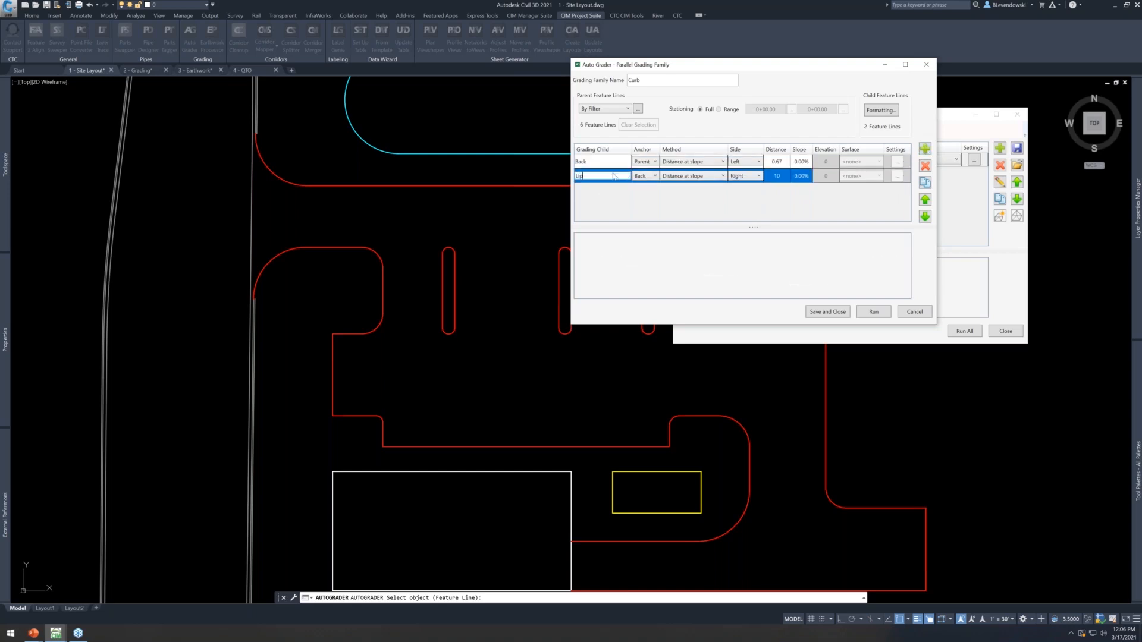
pyautogui.click(642, 177)
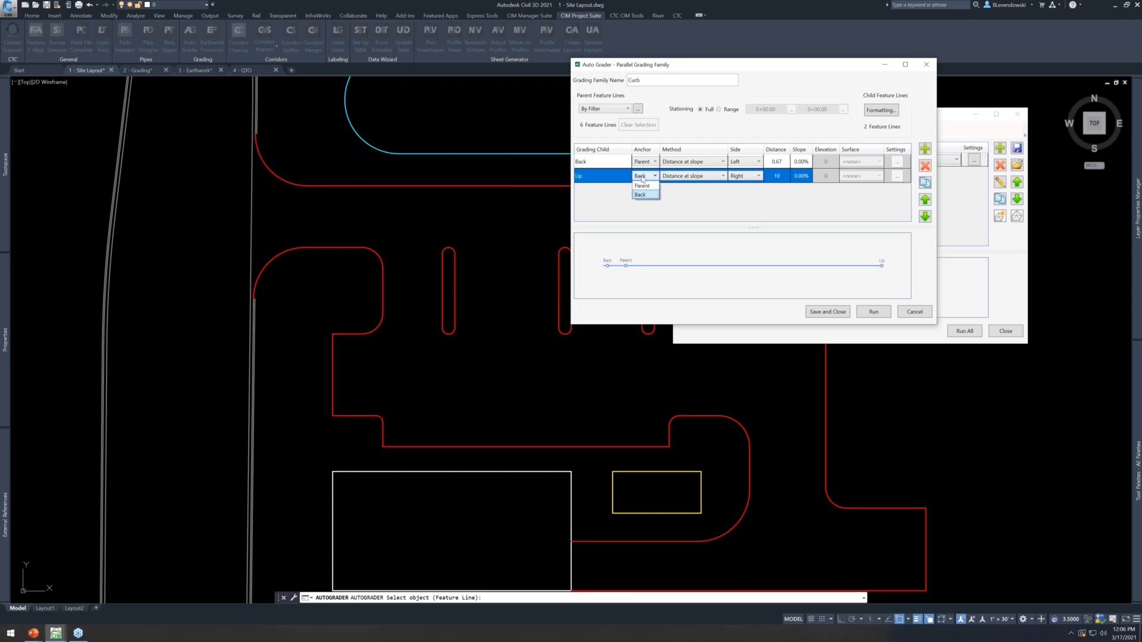
pyautogui.click(644, 185)
pyautogui.click(776, 176)
pyautogui.write('1.5')
pyautogui.press('Tab')
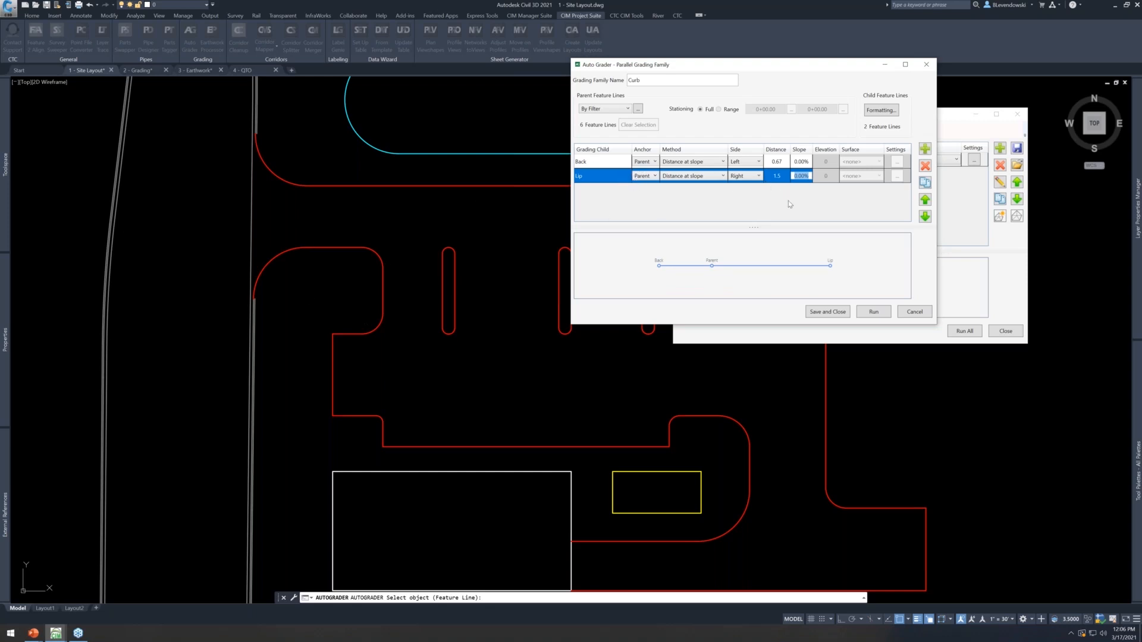
# Set the family default layer for the child feature lines to _CURB OFFSETS in the child formatting
pyautogui.click(879, 111)
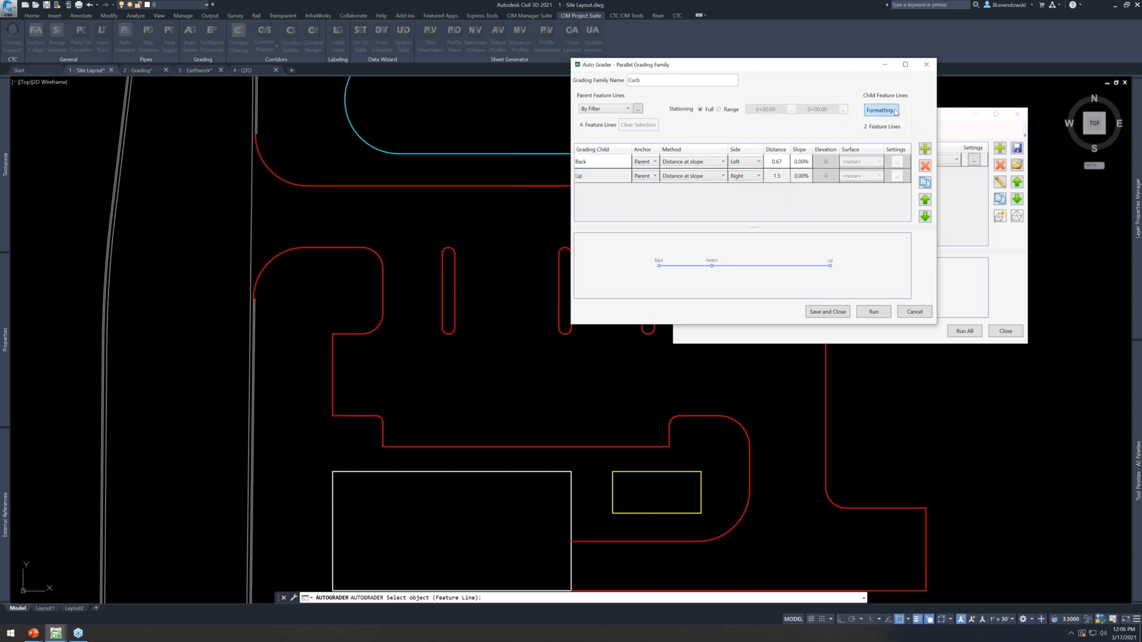
pyautogui.moveTo(616, 266); pyautogui.dragTo(821, 180)
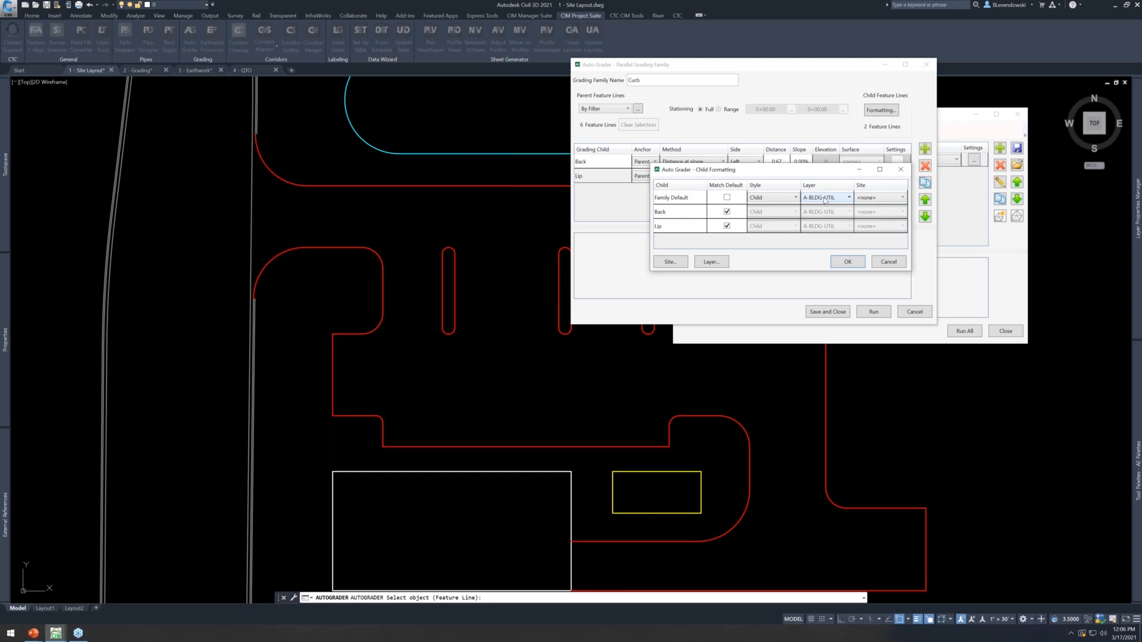
pyautogui.click(824, 199)
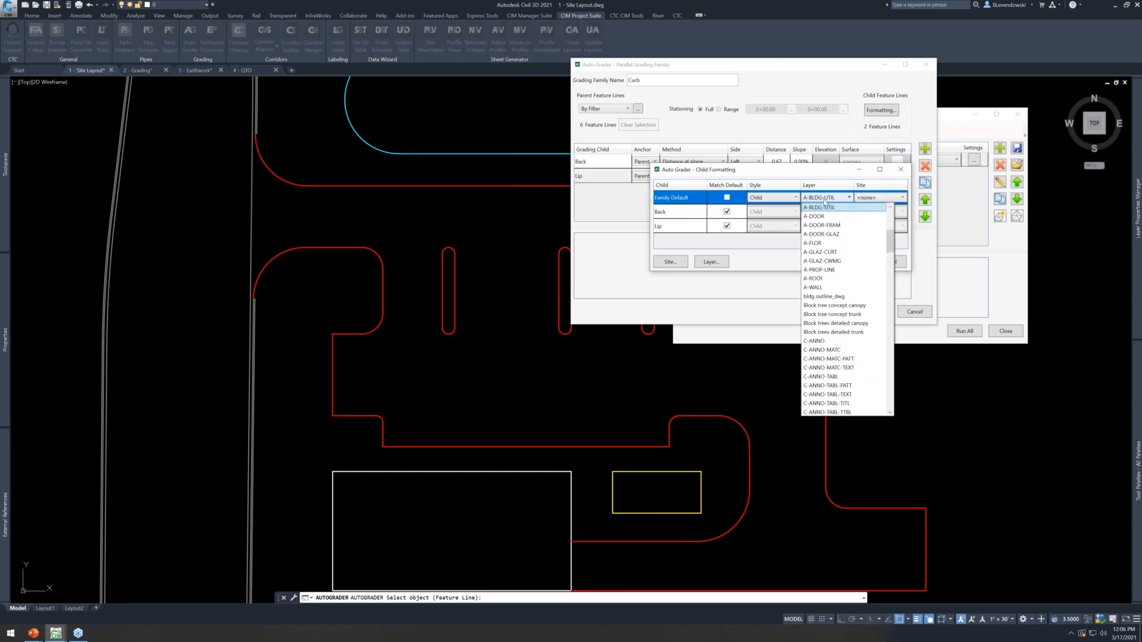
pyautogui.scroll(7, 833, 214)
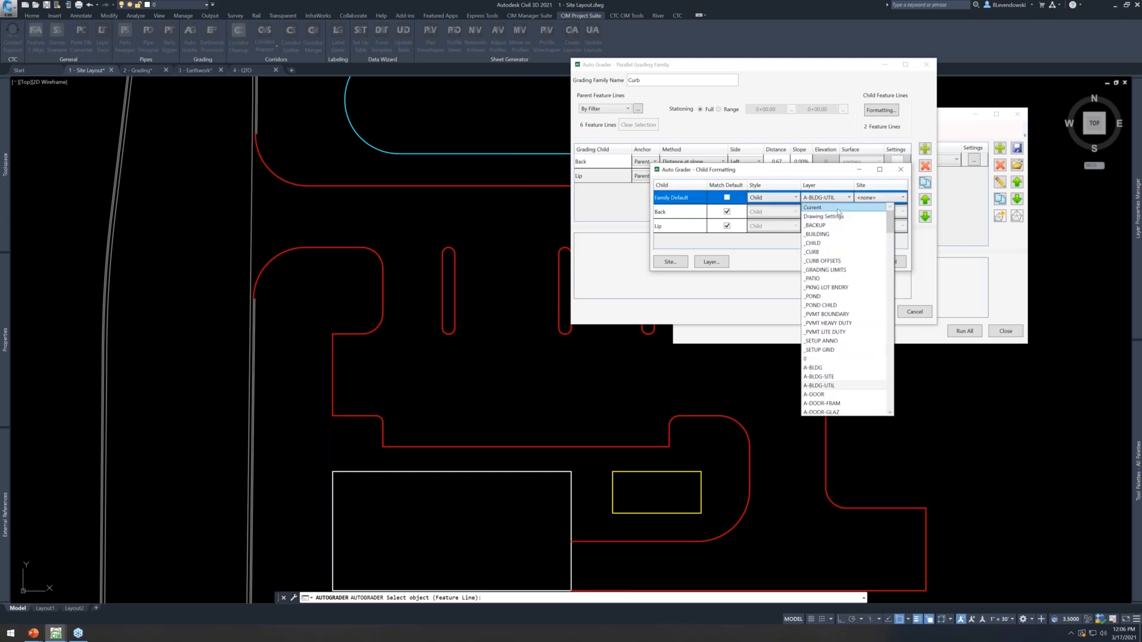
pyautogui.click(831, 261)
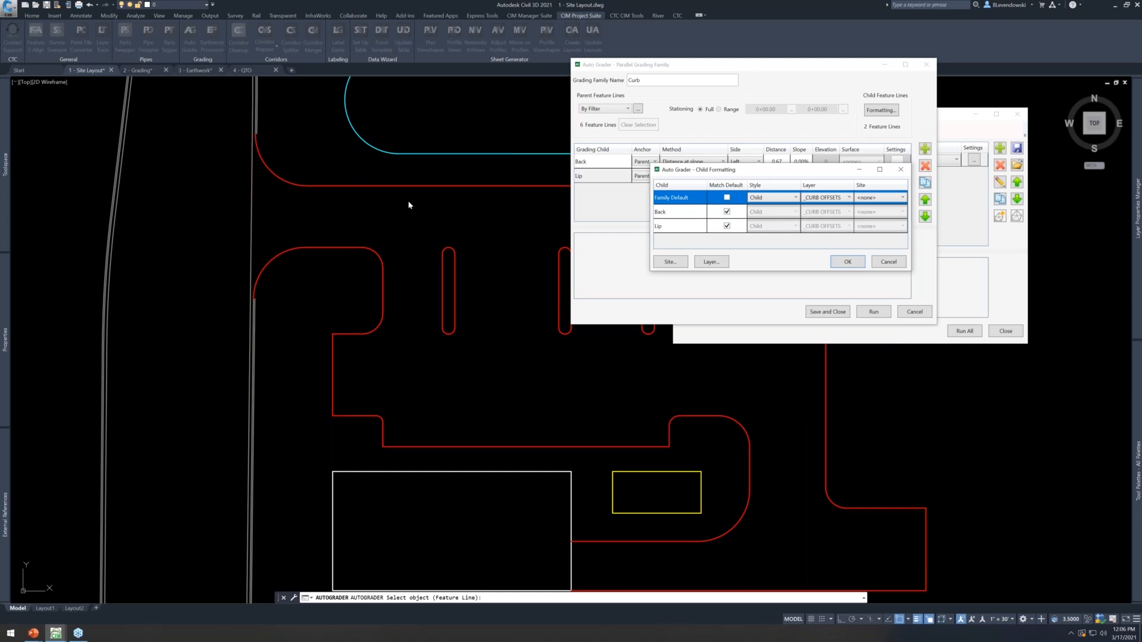
pyautogui.click(860, 262)
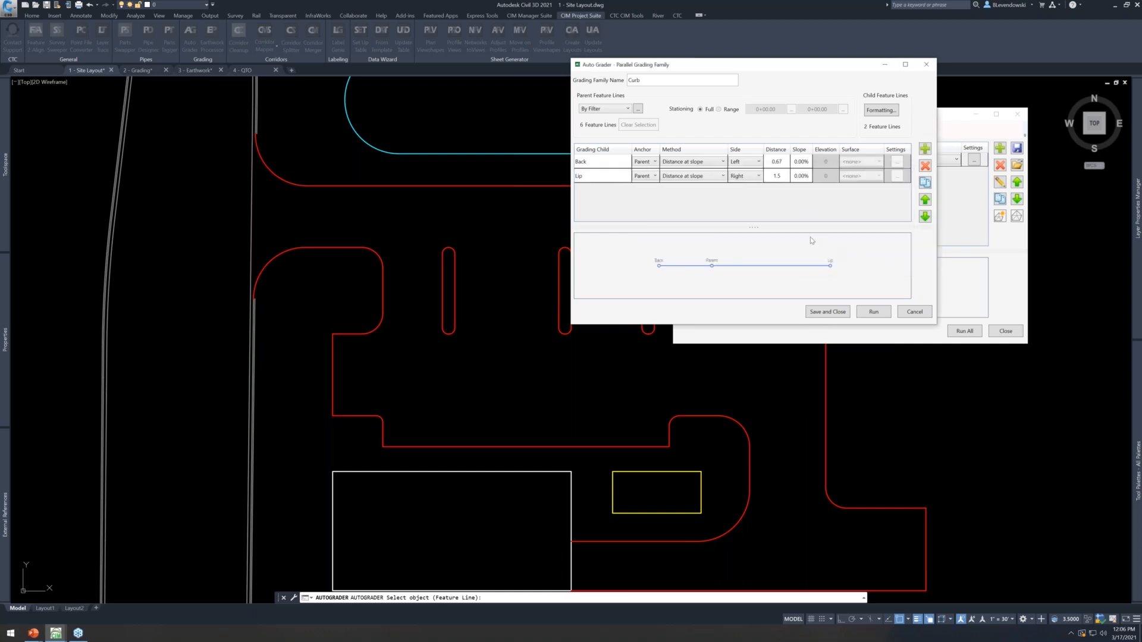
# Save the Curb grading family, run it to generate the curb offsets, and close Auto Grader
pyautogui.click(822, 312)
pyautogui.moveTo(832, 111); pyautogui.dragTo(859, 29)
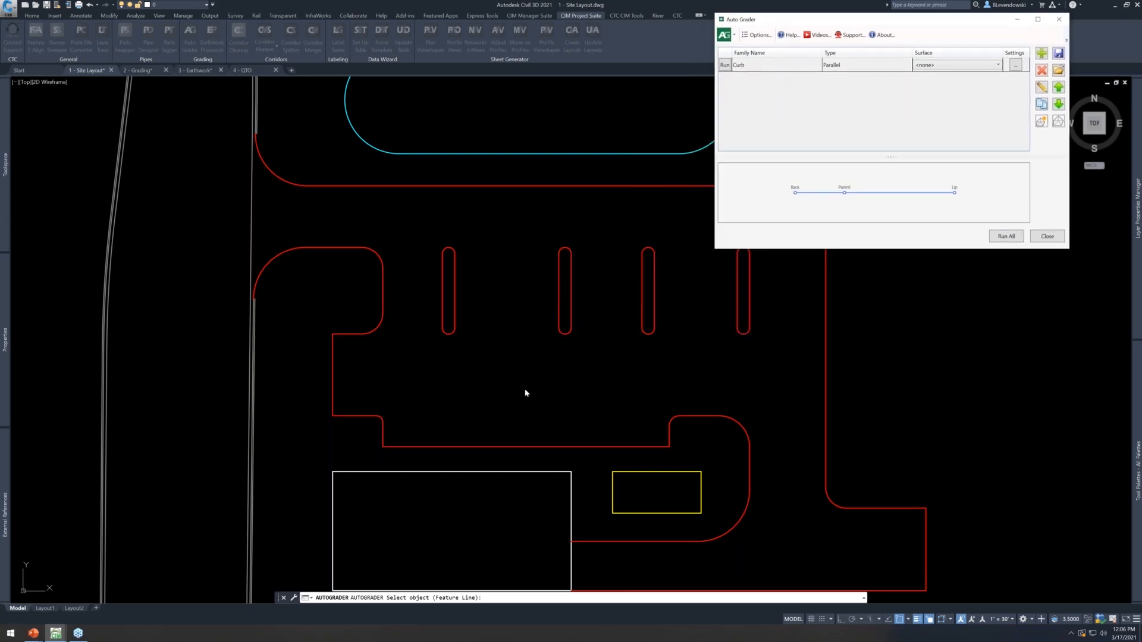
pyautogui.click(725, 65)
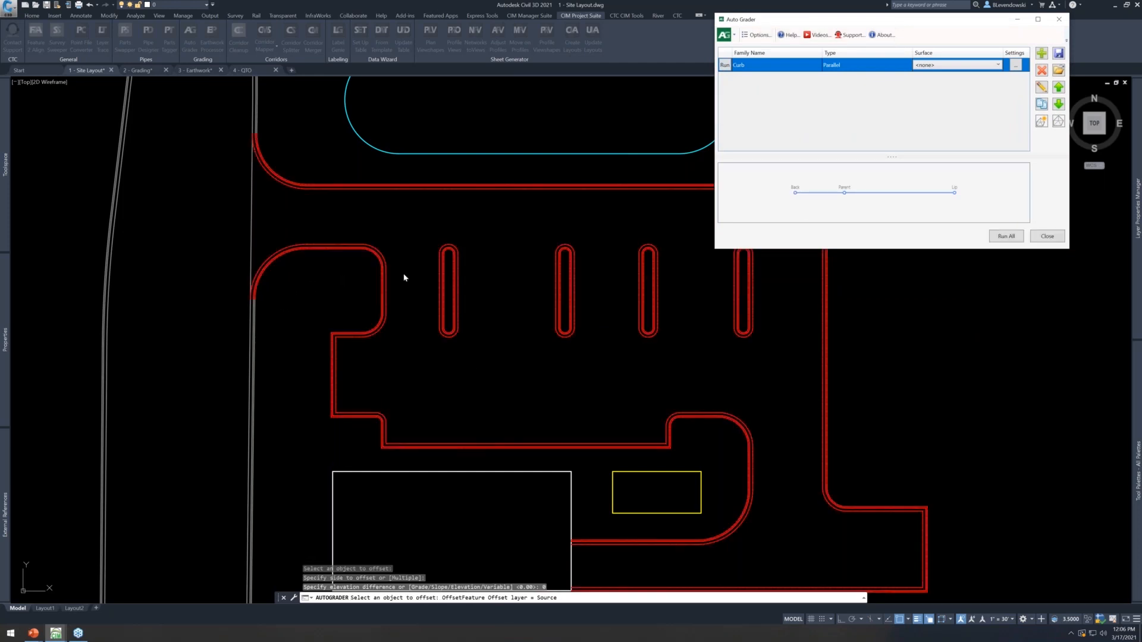
pyautogui.click(1046, 236)
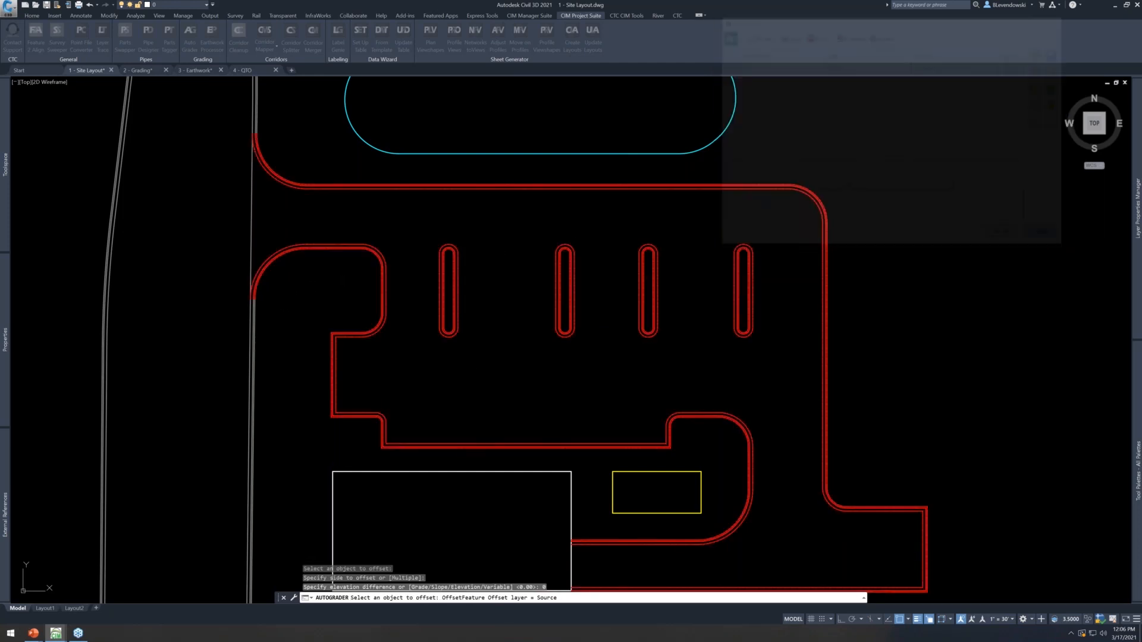
# Select the curb feature line at the rounded corner west of the parking islands and examine its offsets
pyautogui.scroll(5, 371, 247)
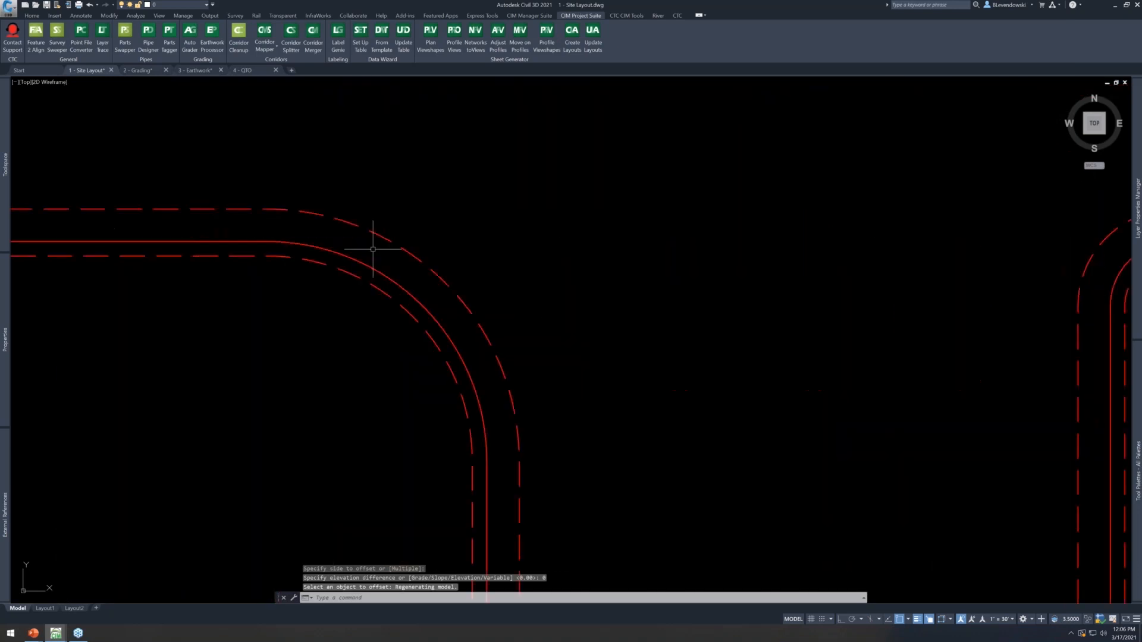
pyautogui.click(376, 270)
pyautogui.scroll(-6, 463, 251)
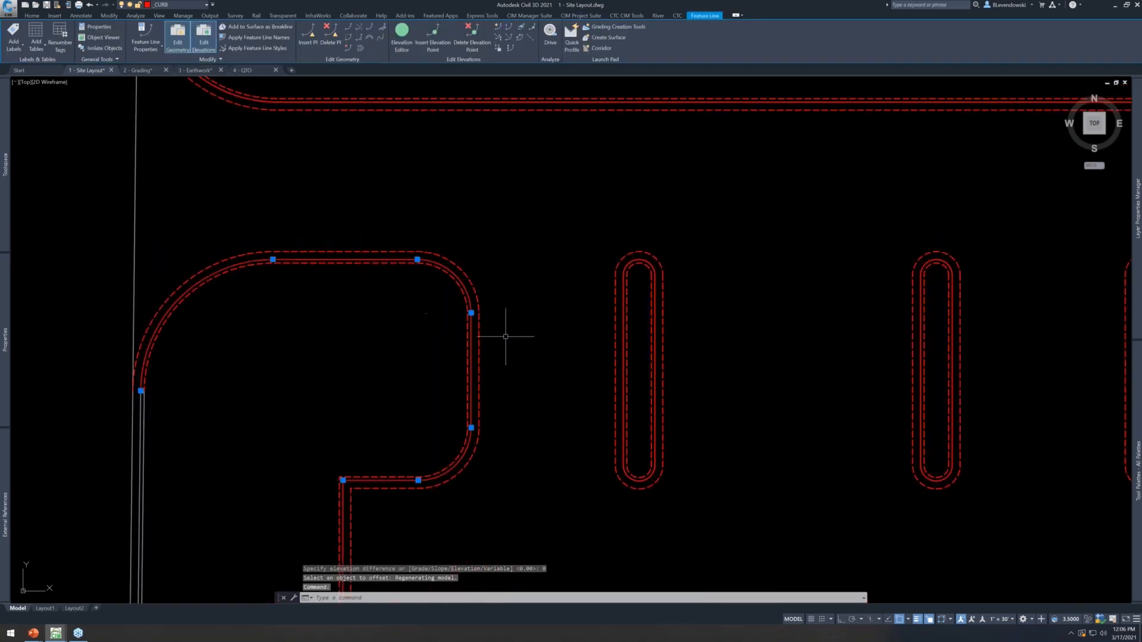
pyautogui.moveTo(526, 377); pyautogui.dragTo(527, 338, button='middle')
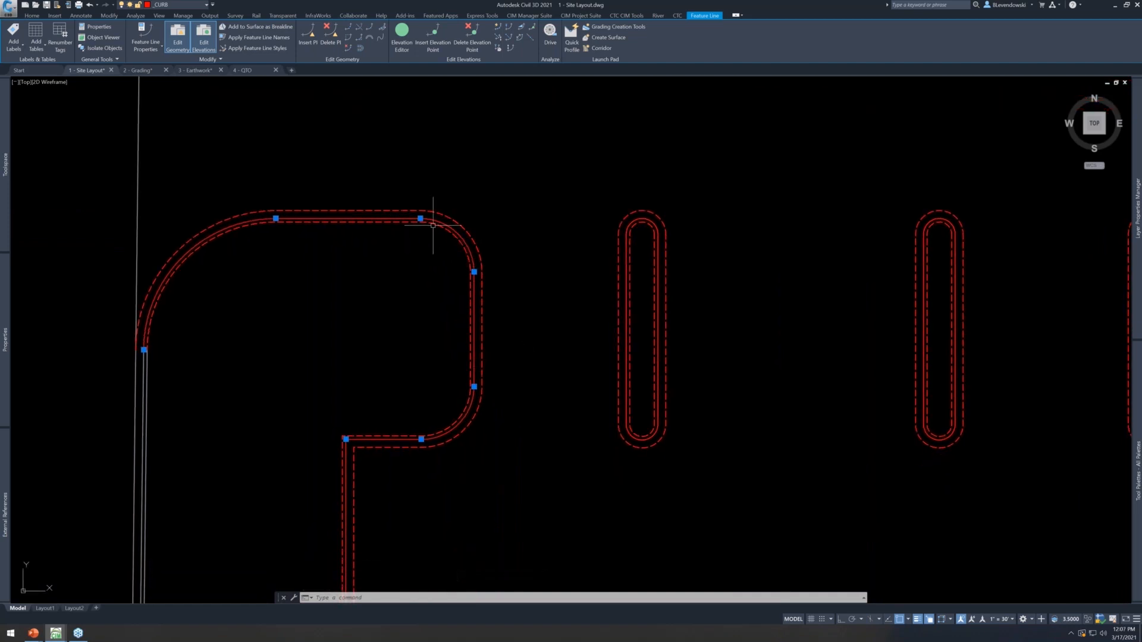
pyautogui.scroll(2, 433, 226)
pyautogui.click(412, 214)
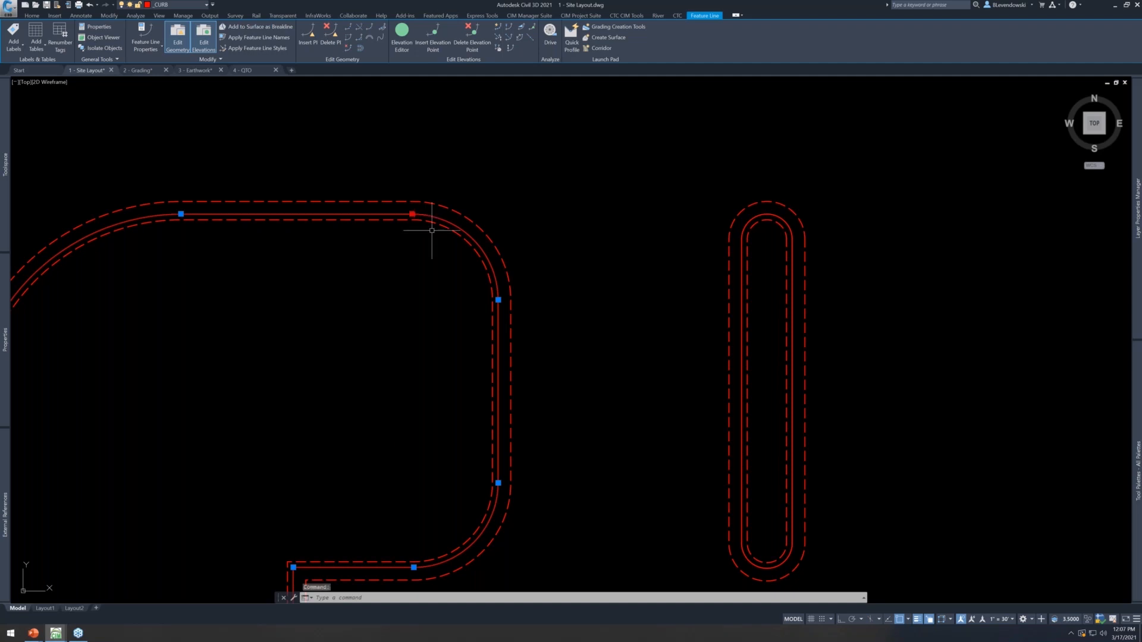
pyautogui.keyDown('shift'); pyautogui.click(499, 300); pyautogui.keyUp('shift')
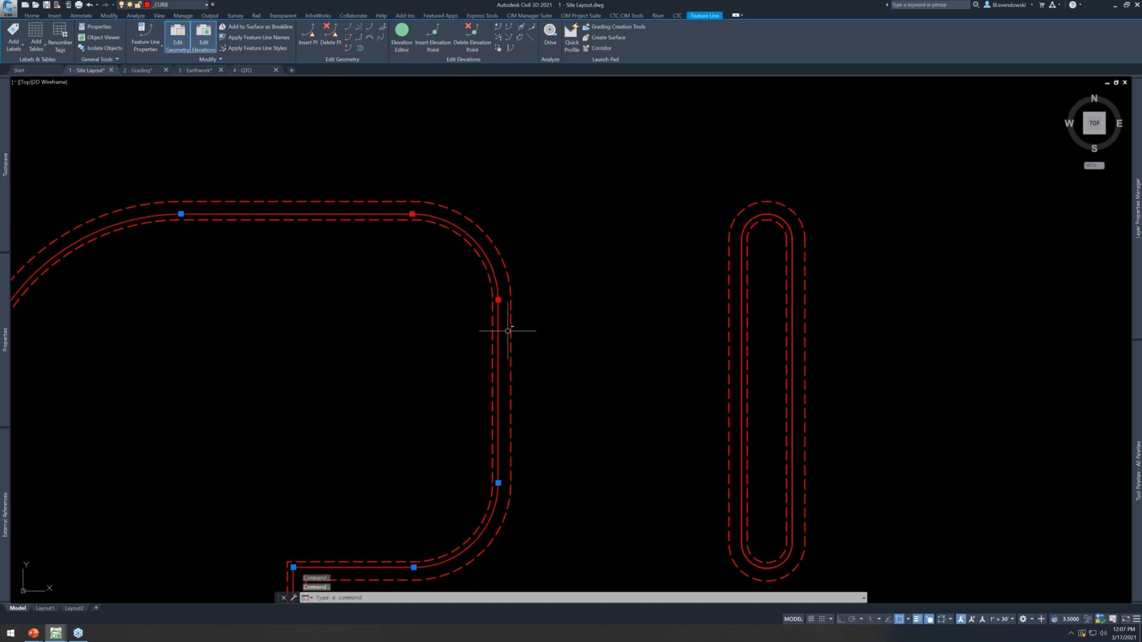
pyautogui.press('Escape')
# Stretch the east side and both rounded corners of the curb feature line horizontally toward the parking islands, with ortho on
pyautogui.click(499, 483)
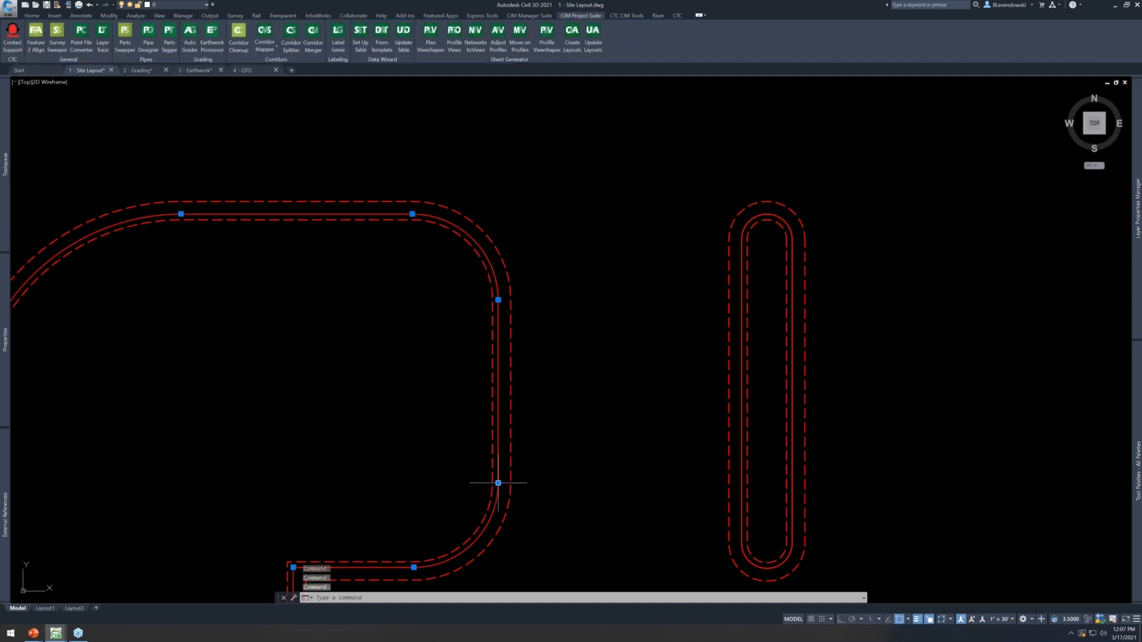
pyautogui.keyDown('shift'); pyautogui.click(498, 483); pyautogui.keyUp('shift')
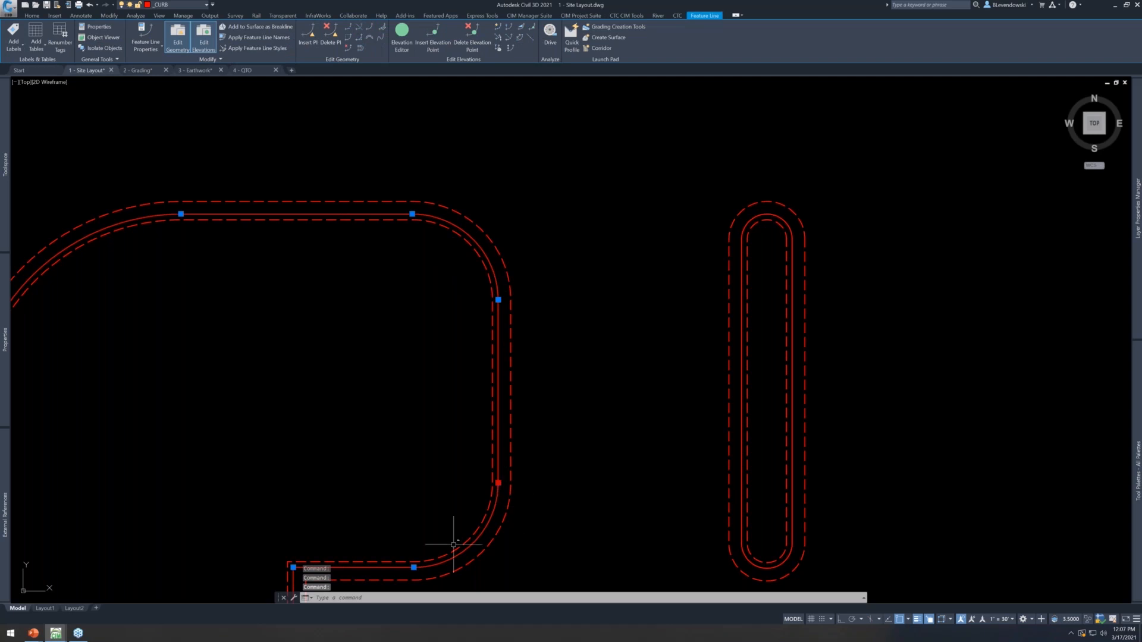
pyautogui.keyDown('shift'); pyautogui.click(414, 567); pyautogui.keyUp('shift')
pyautogui.keyDown('shift'); pyautogui.click(499, 300); pyautogui.keyUp('shift')
pyautogui.keyDown('shift'); pyautogui.click(412, 213); pyautogui.keyUp('shift')
pyautogui.click(498, 300)
pyautogui.press('F8')
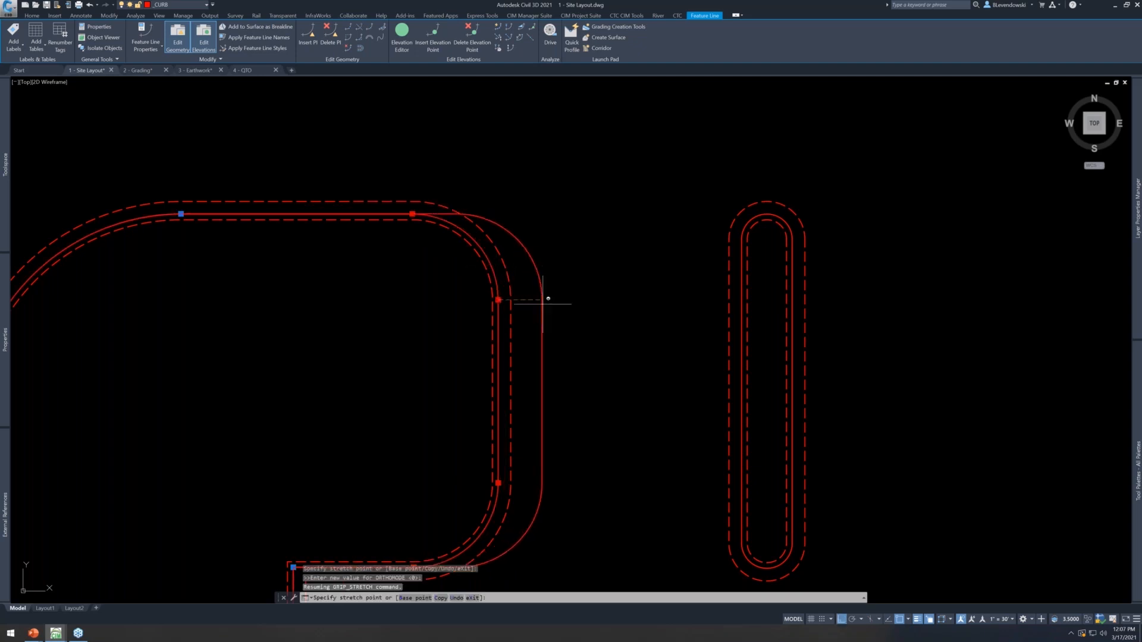
pyautogui.click(541, 300)
pyautogui.press('Escape')
pyautogui.press('Escape')
pyautogui.press('Escape')
# Launch Auto Grader and rerun the Curb family to update the offsets along the stretched curb
pyautogui.write('autog')
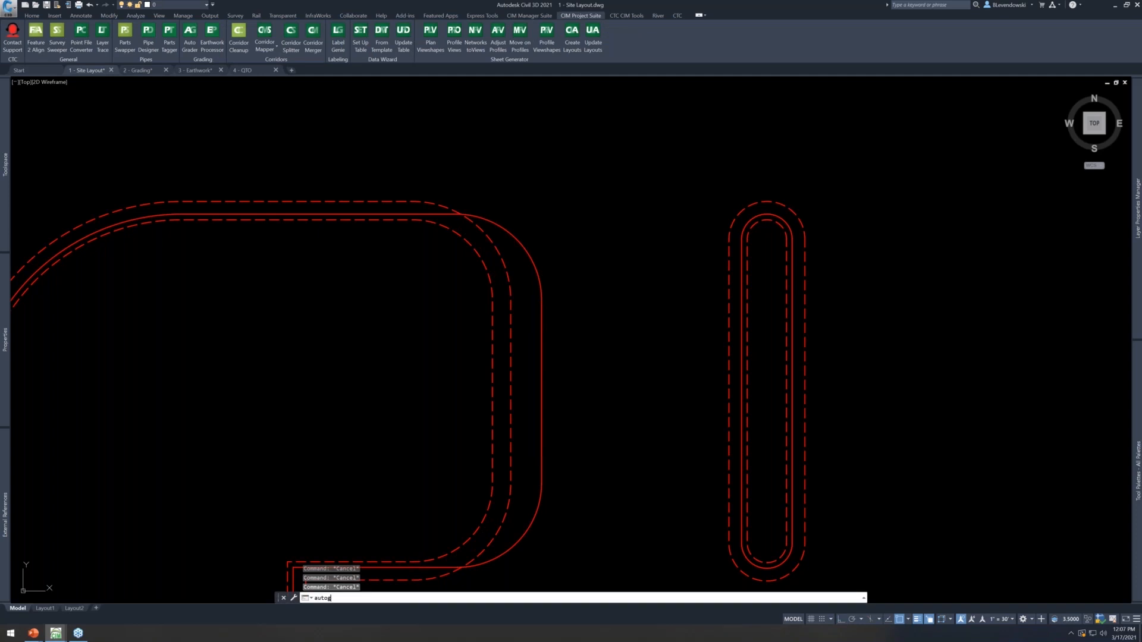
pyautogui.press('Return')
pyautogui.click(729, 66)
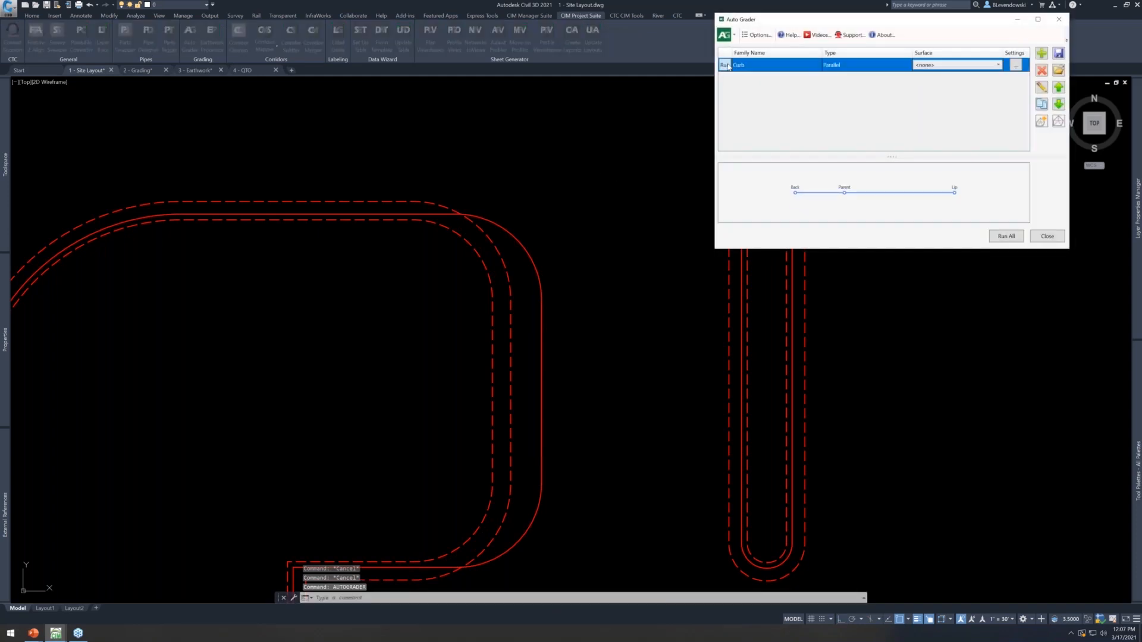
pyautogui.click(726, 66)
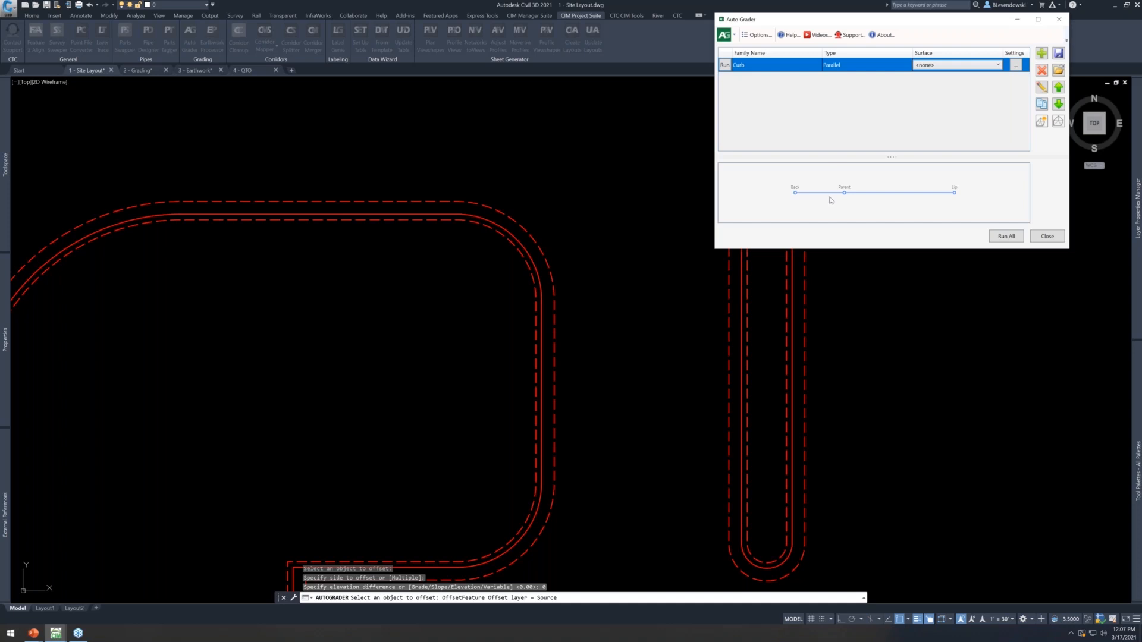
# Save the Curb grading family to Curb.json, replacing the existing file
pyautogui.moveTo(929, 23); pyautogui.dragTo(754, 85)
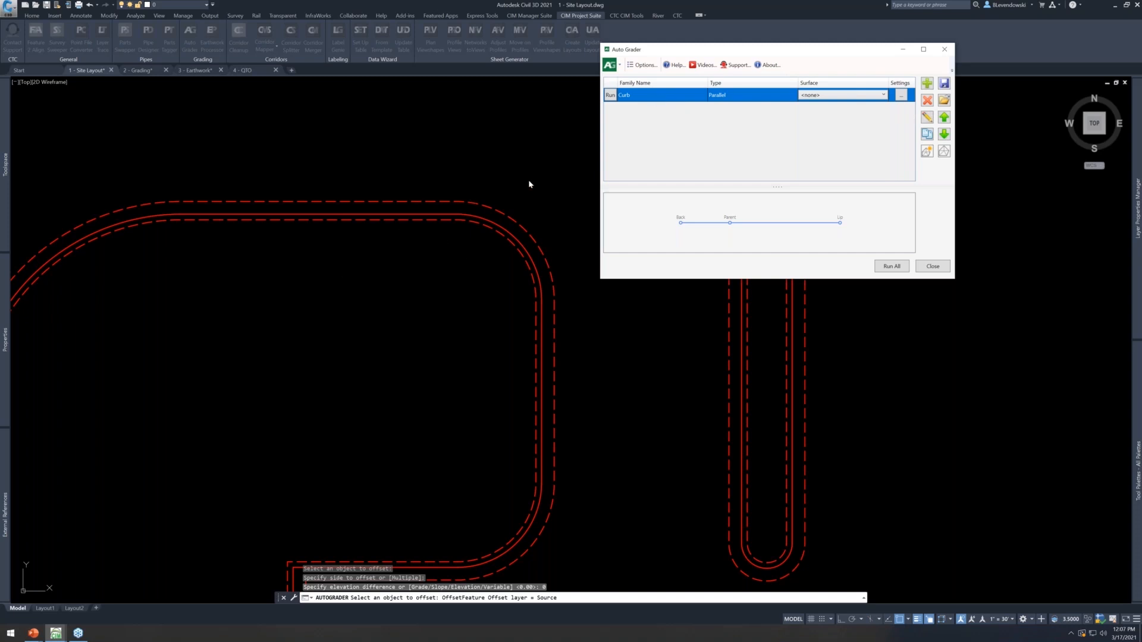
pyautogui.click(944, 83)
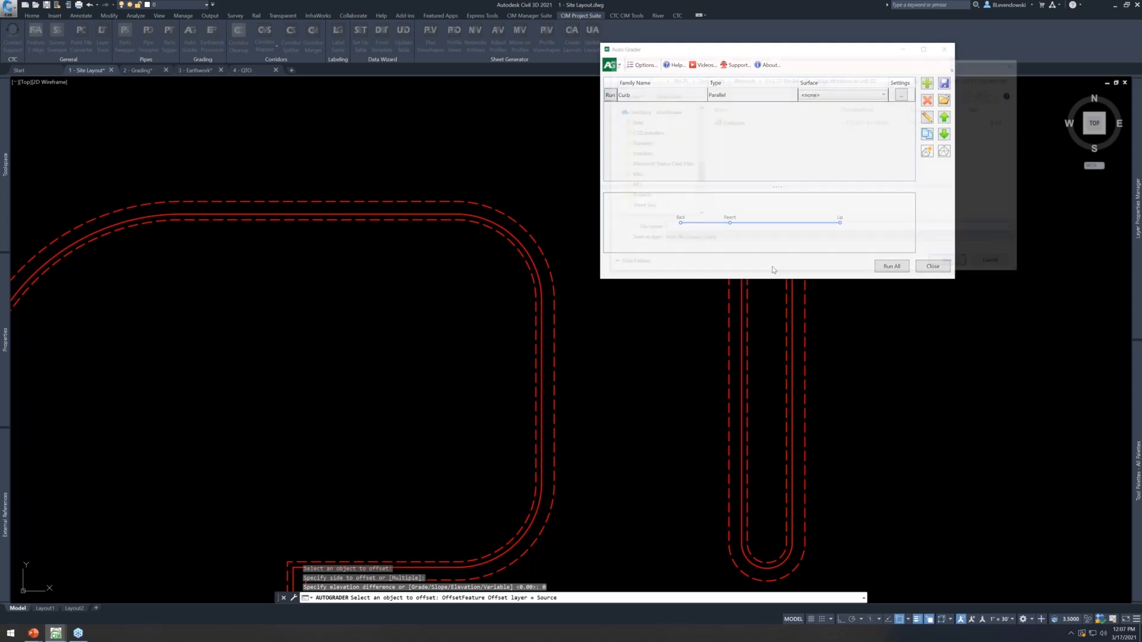
pyautogui.click(728, 124)
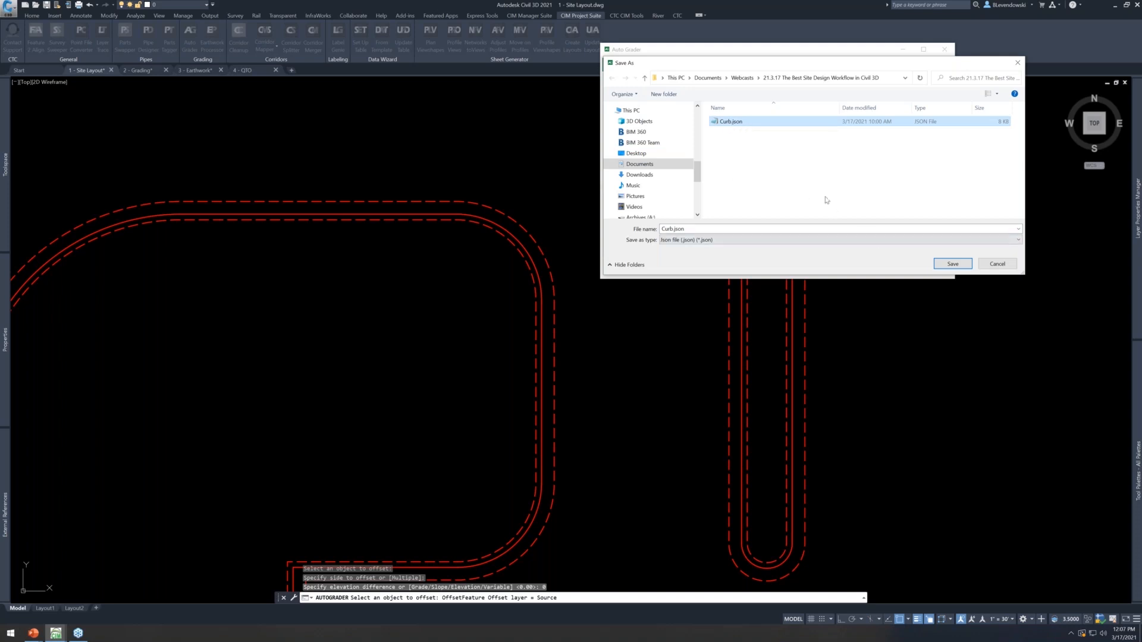
pyautogui.click(953, 264)
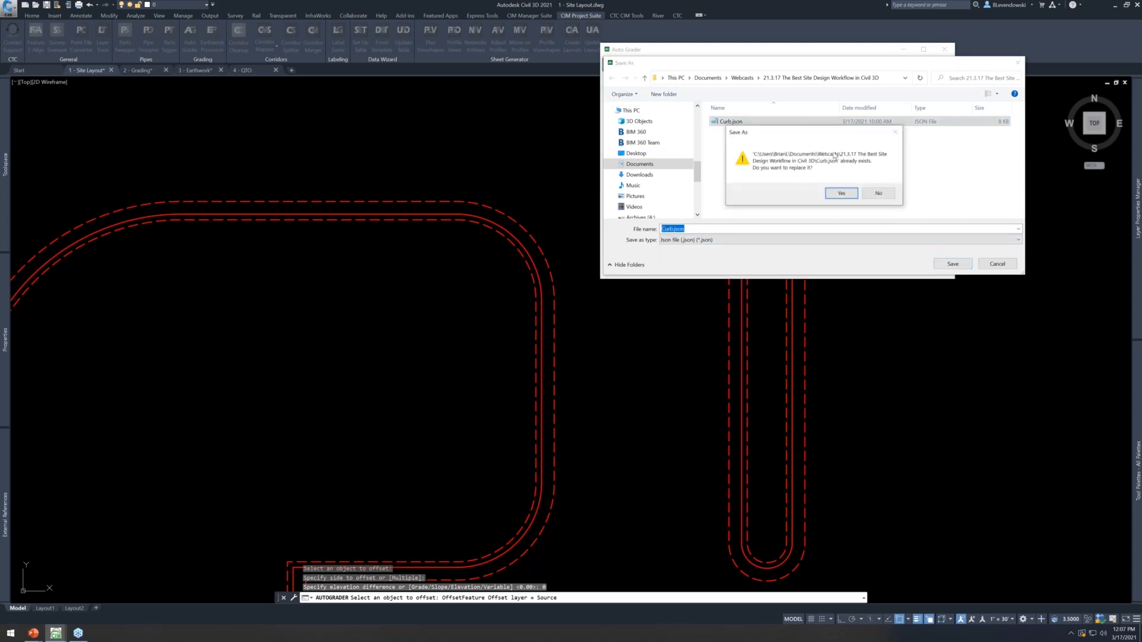
pyautogui.click(839, 192)
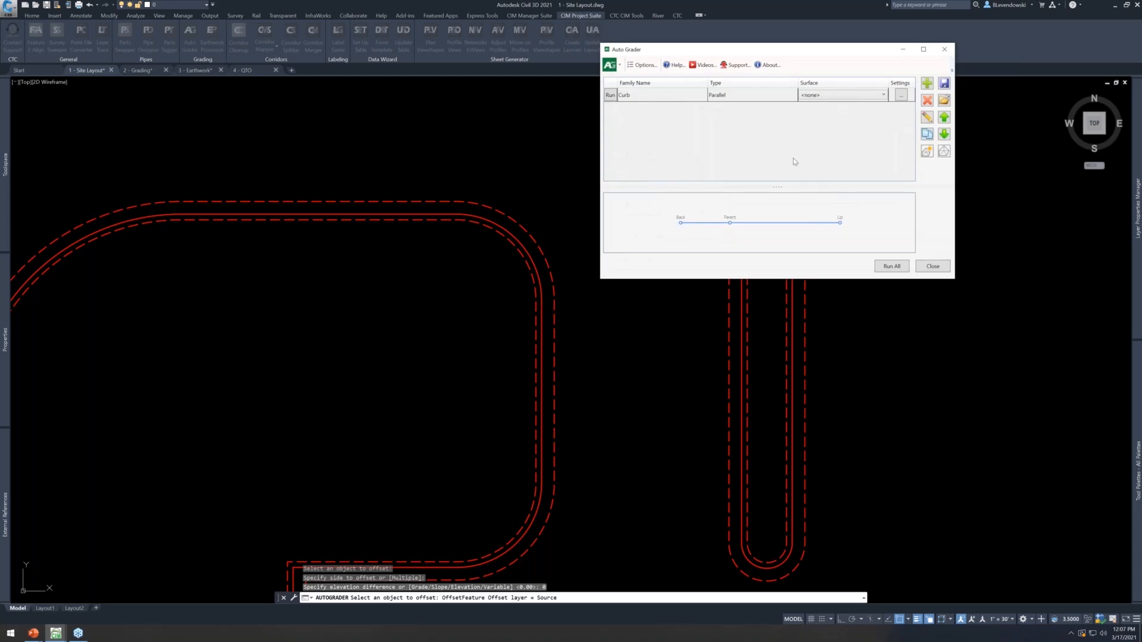
# Review the Back and Lip children in the Curb family's definition, leave it without changes, and close Auto Grader
pyautogui.click(676, 94)
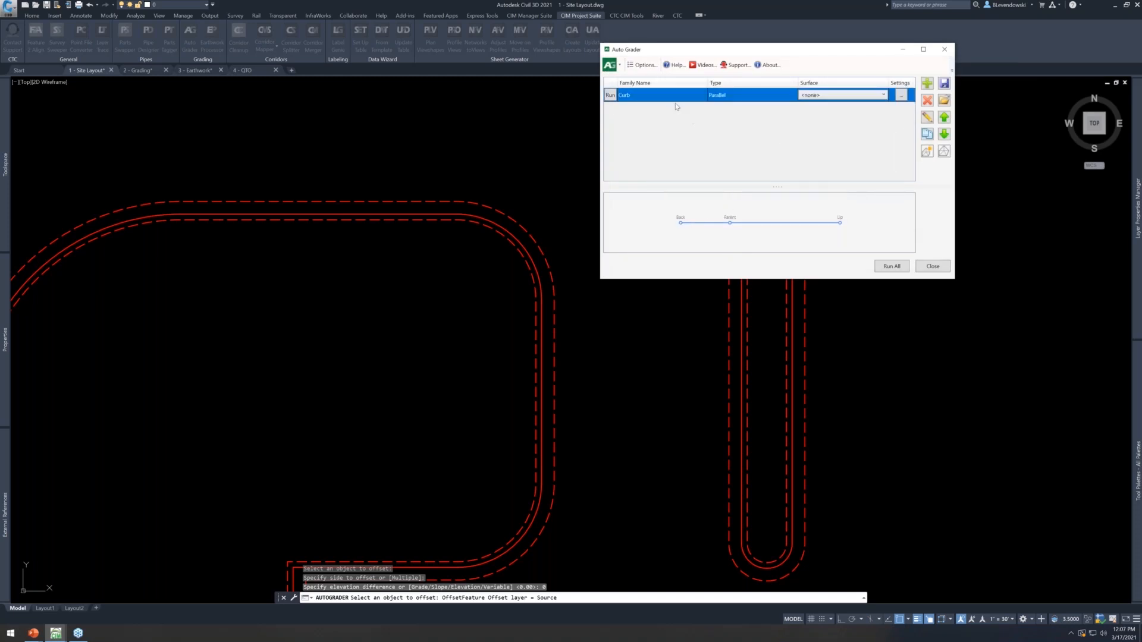
pyautogui.doubleClick(671, 98)
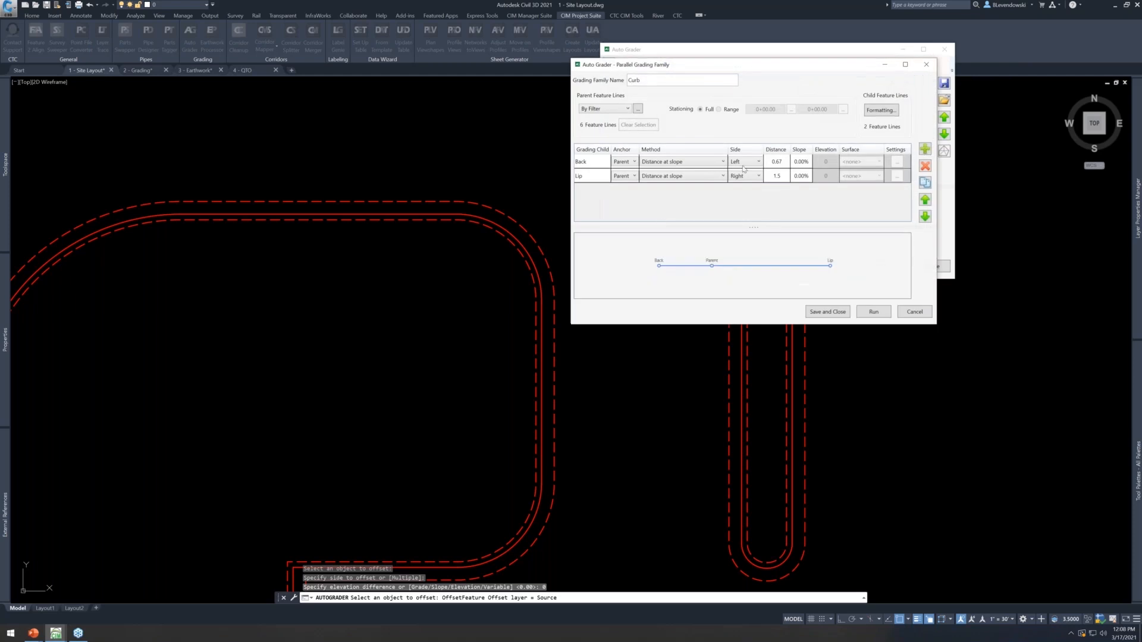
pyautogui.click(914, 313)
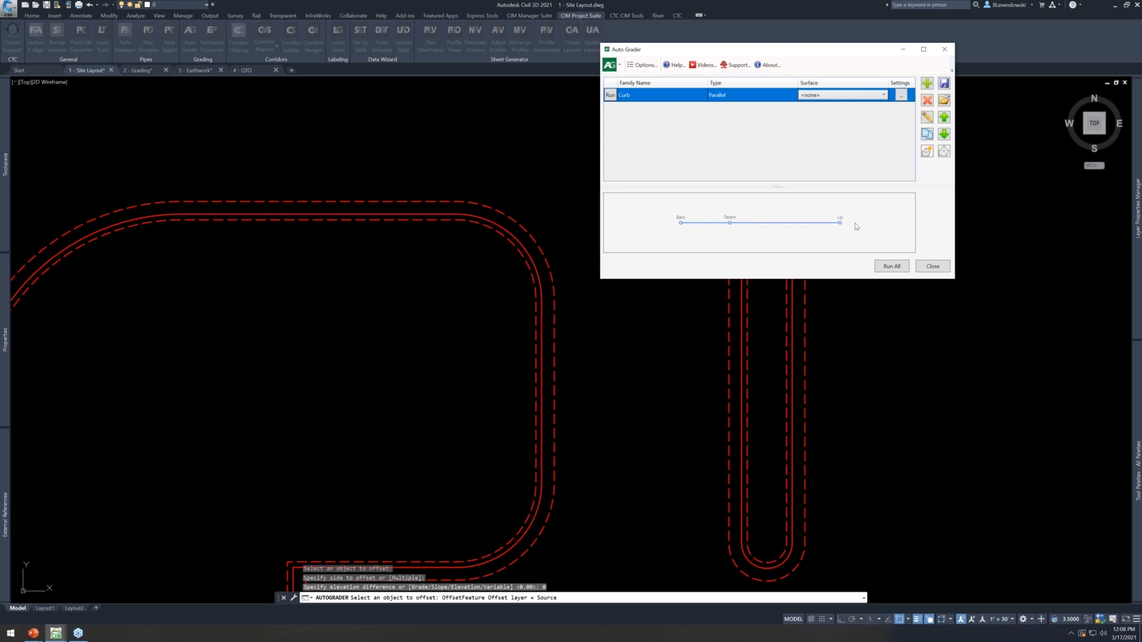
pyautogui.click(932, 271)
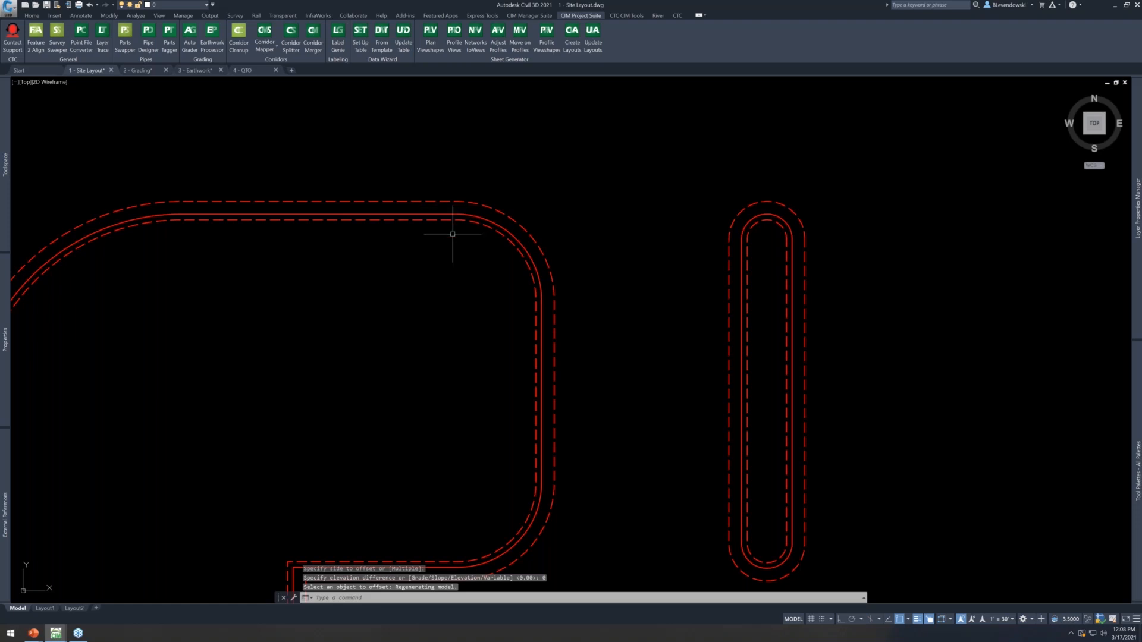
# Switch to the PowerPoint slide show and advance to the Site Design slide on grading
pyautogui.scroll(-2, 452, 234)
pyautogui.hotkey('alt', 'Tab')
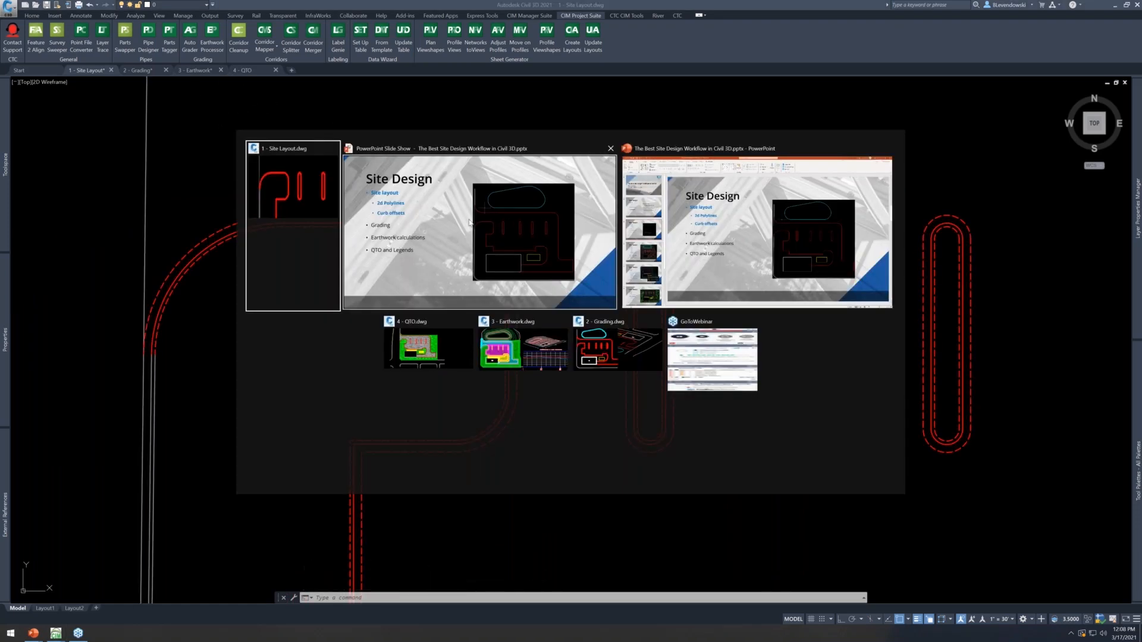
pyautogui.click(470, 223)
pyautogui.press('Right')
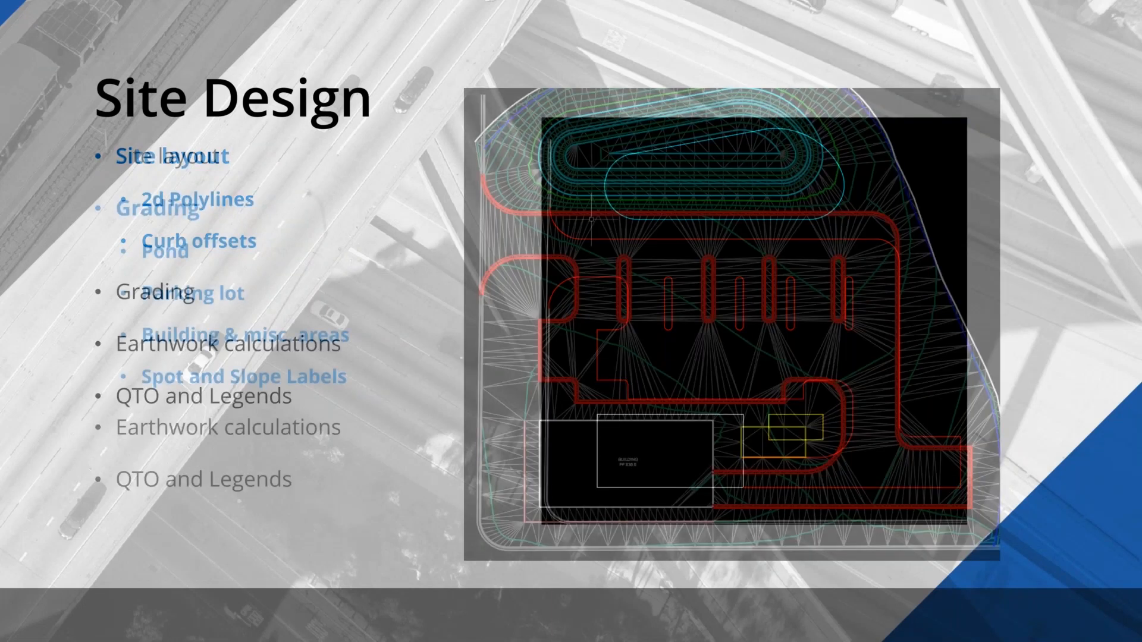
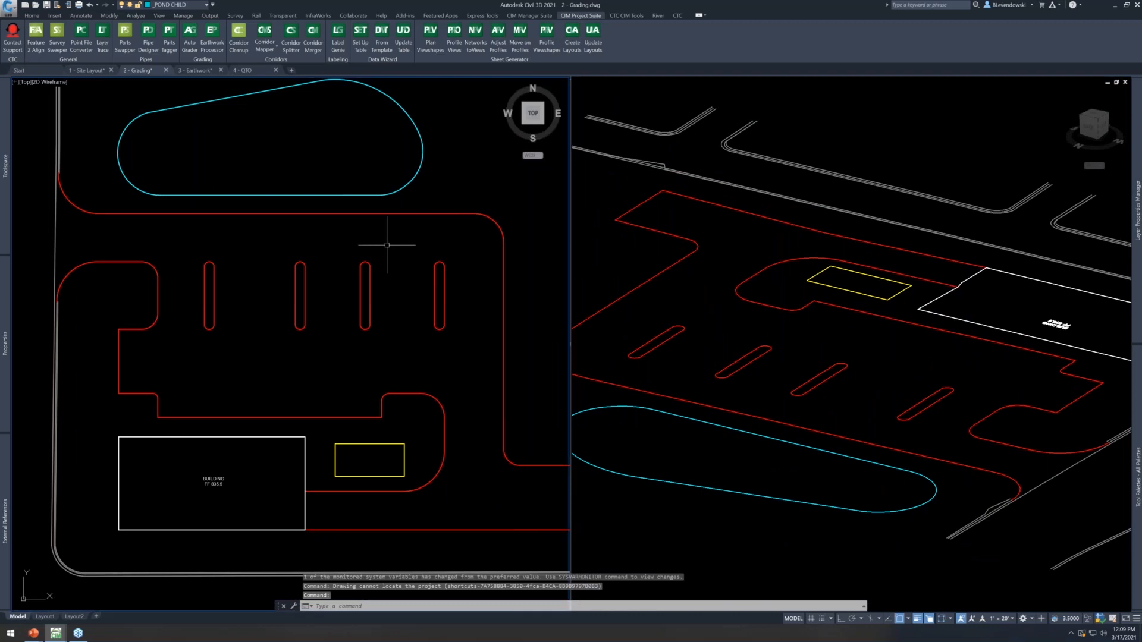
pyautogui.scroll(-3, 374, 253)
pyautogui.scroll(3, 331, 278)
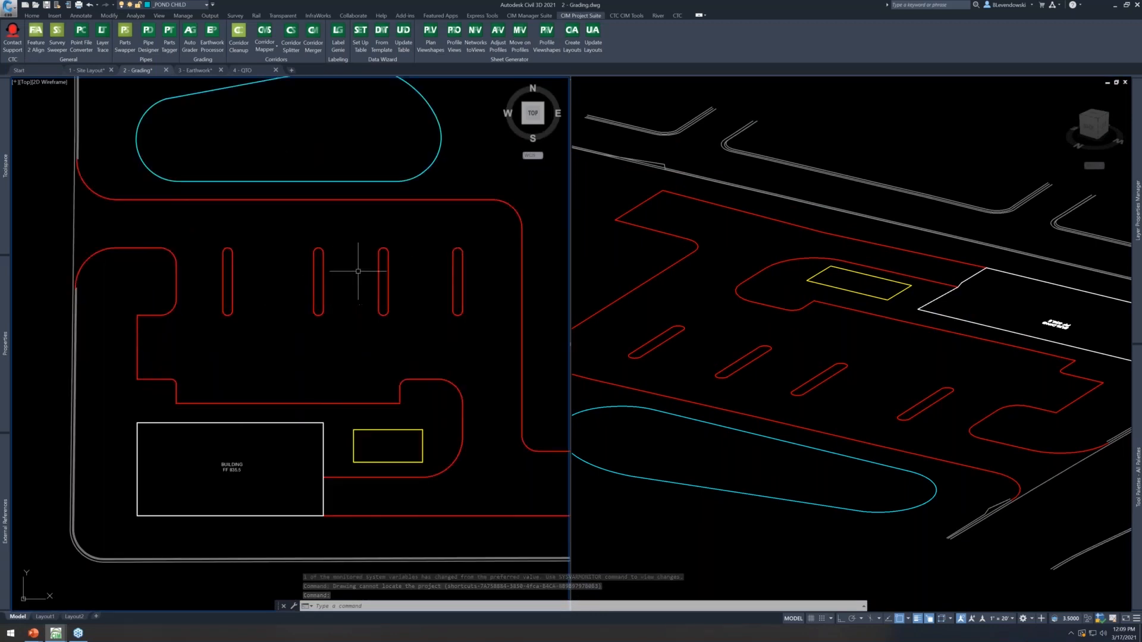
pyautogui.moveTo(331, 277); pyautogui.dragTo(315, 280, button='middle')
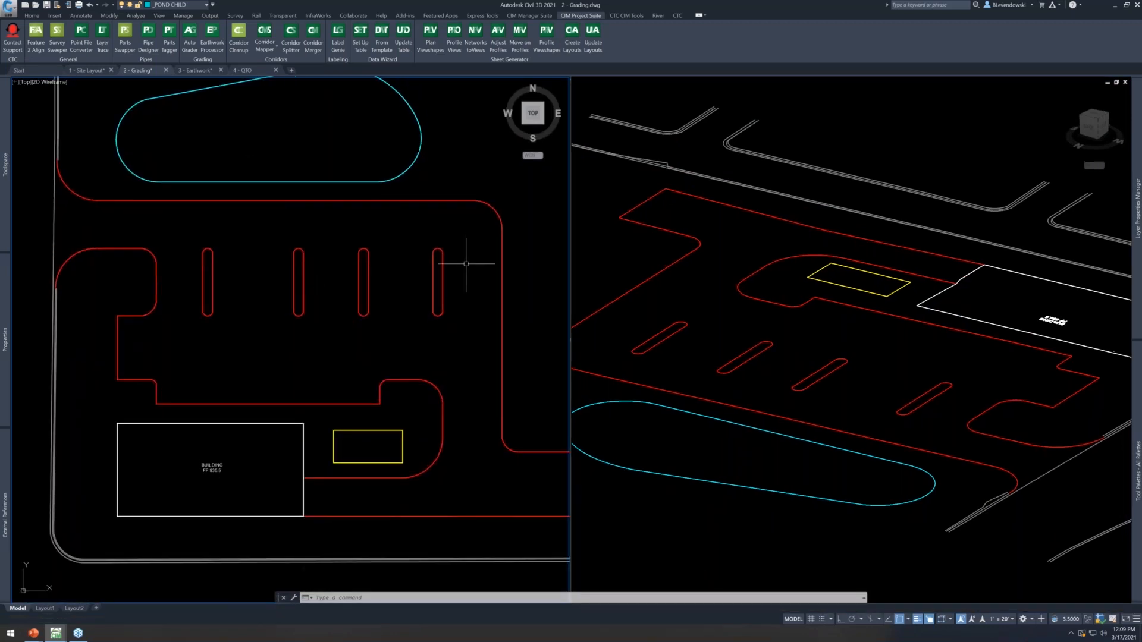
pyautogui.click(524, 321)
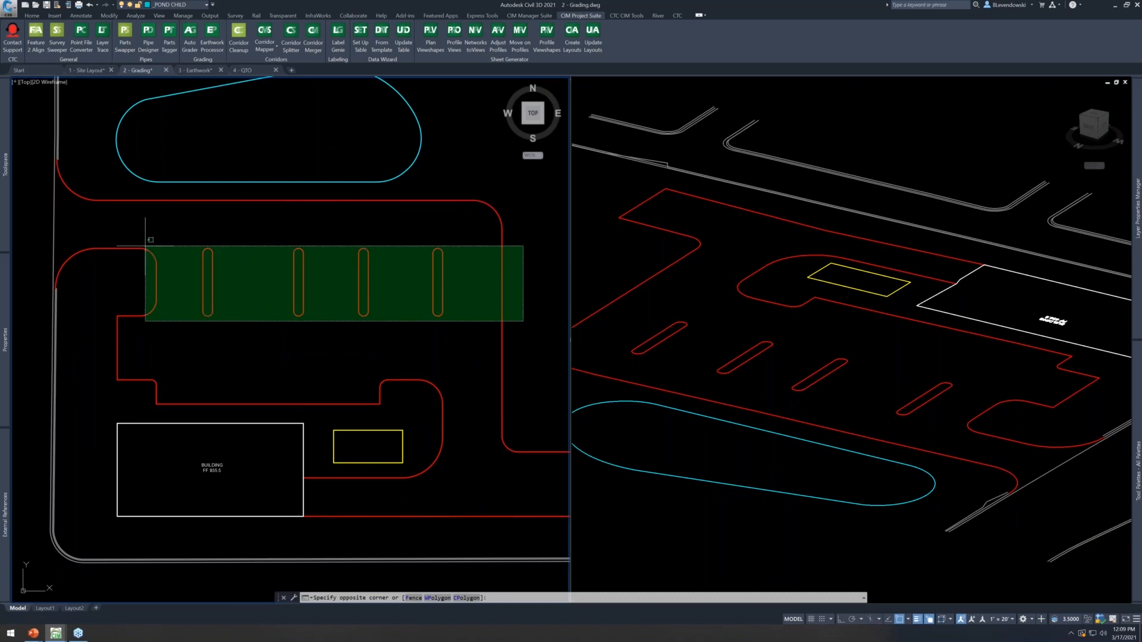
pyautogui.press('Escape')
pyautogui.moveTo(273, 217); pyautogui.dragTo(310, 313, button='middle')
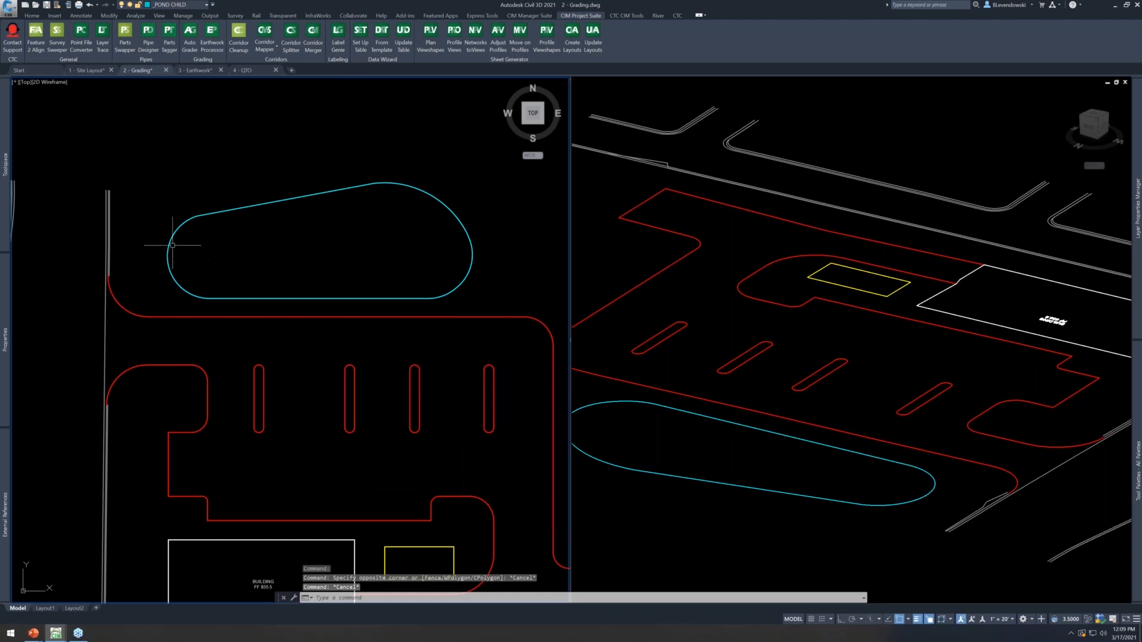
# Select the pond feature line and look through the standard grading creation commands without starting one
pyautogui.click(340, 173)
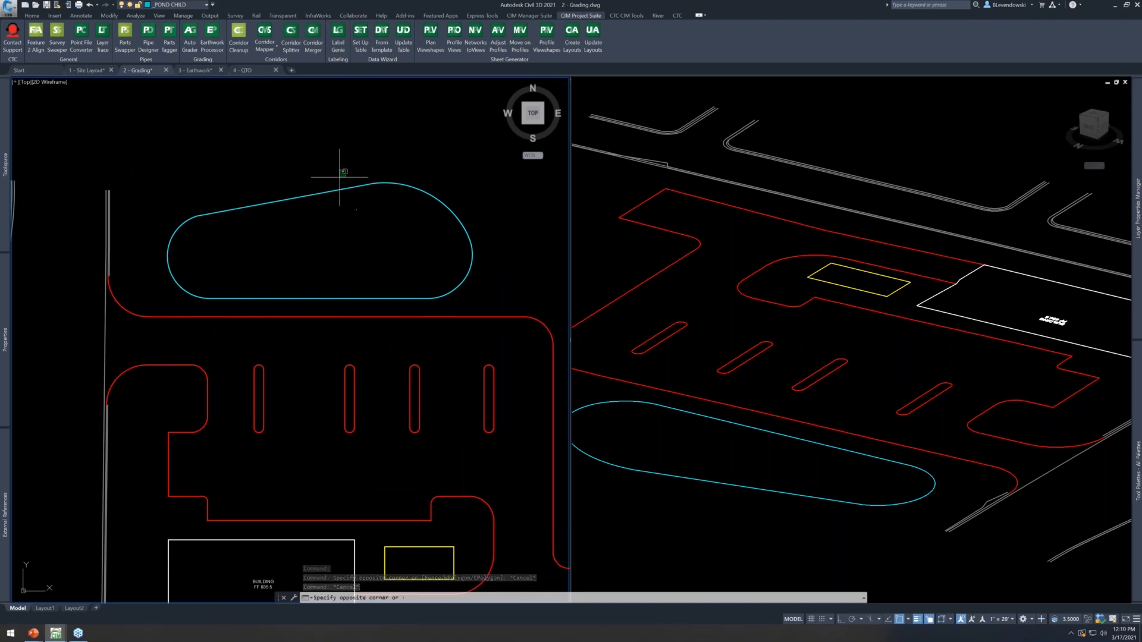
pyautogui.click(314, 201)
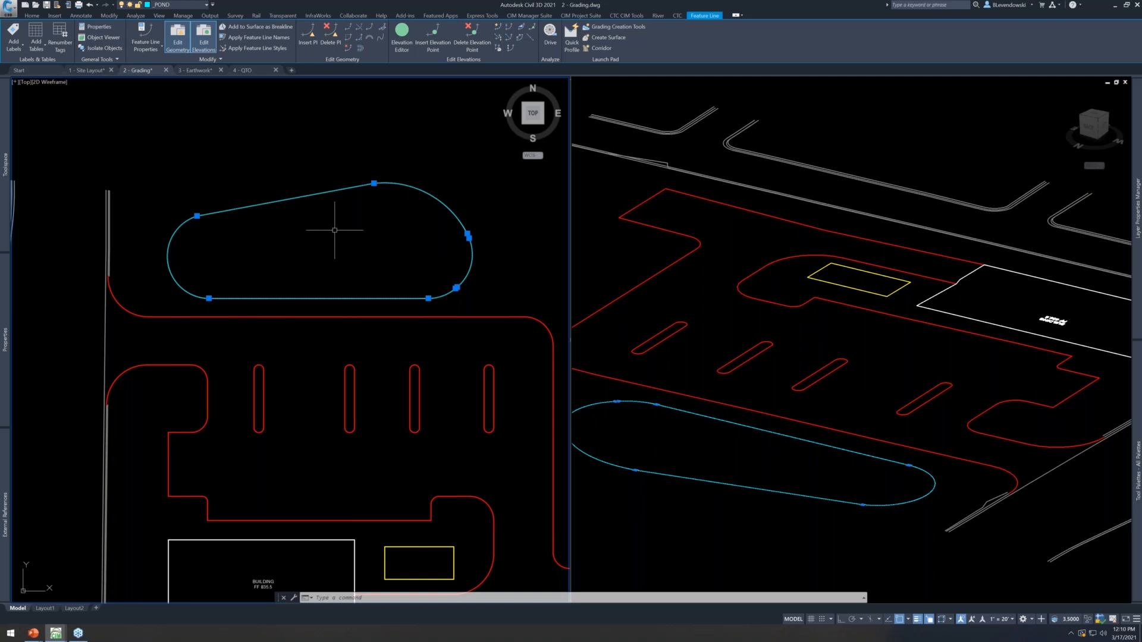
pyautogui.click(31, 16)
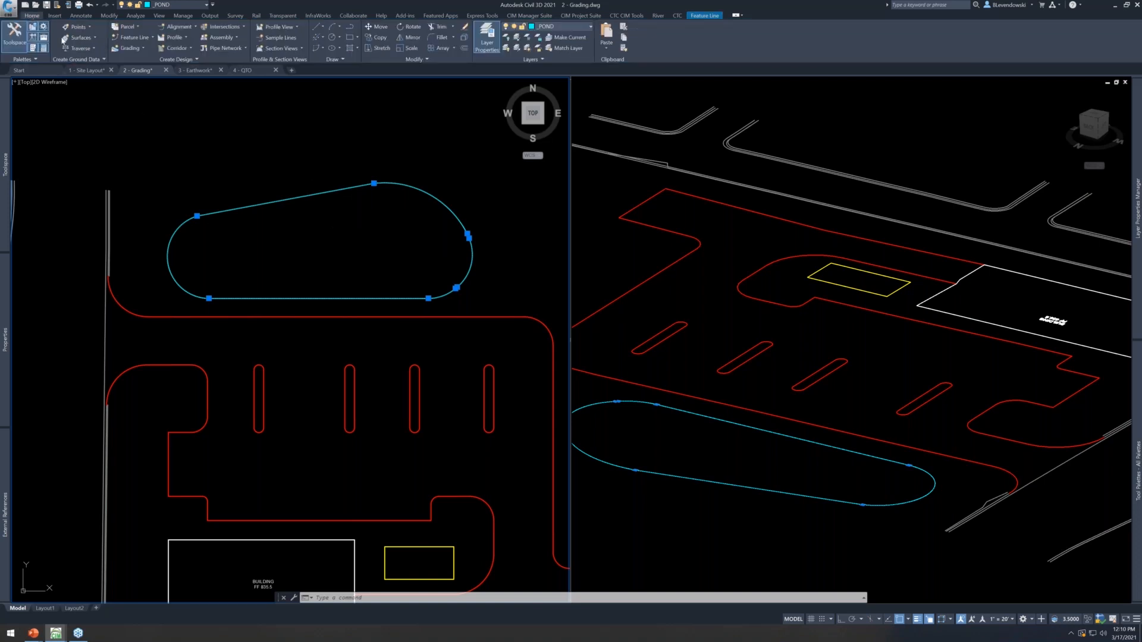
pyautogui.click(129, 48)
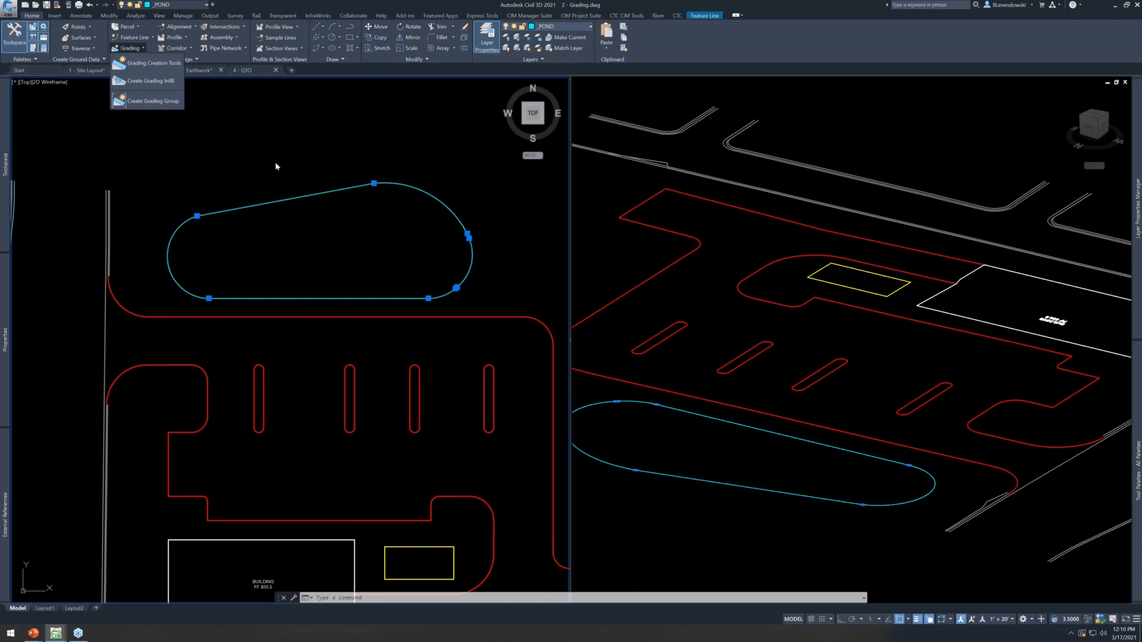
pyautogui.press('Escape')
pyautogui.press('Escape')
pyautogui.press('Escape')
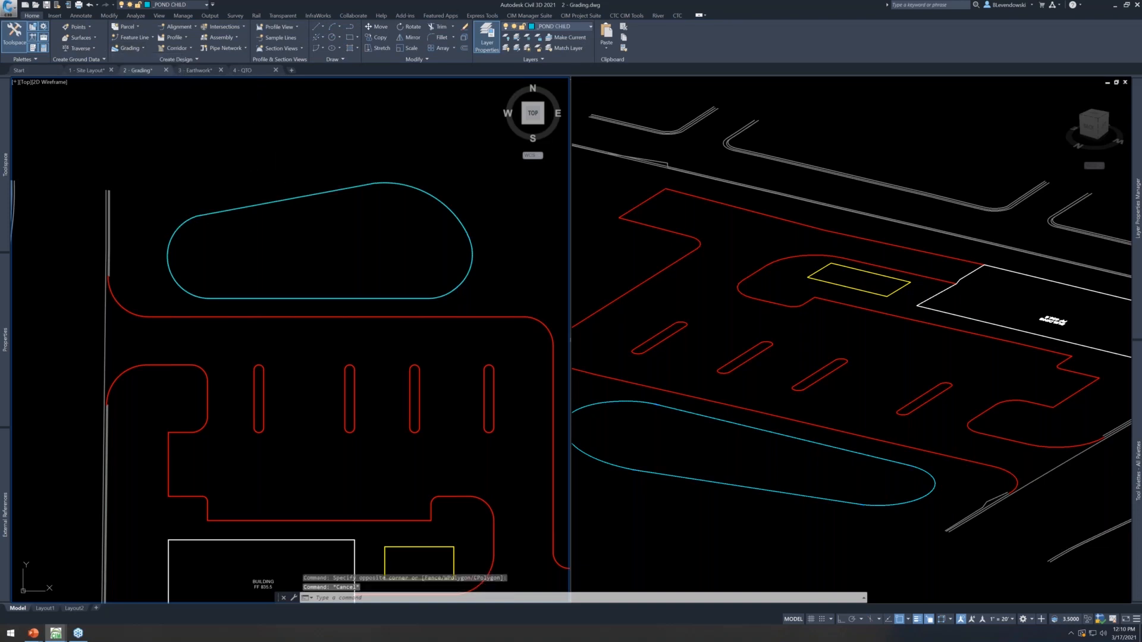
pyautogui.click(303, 179)
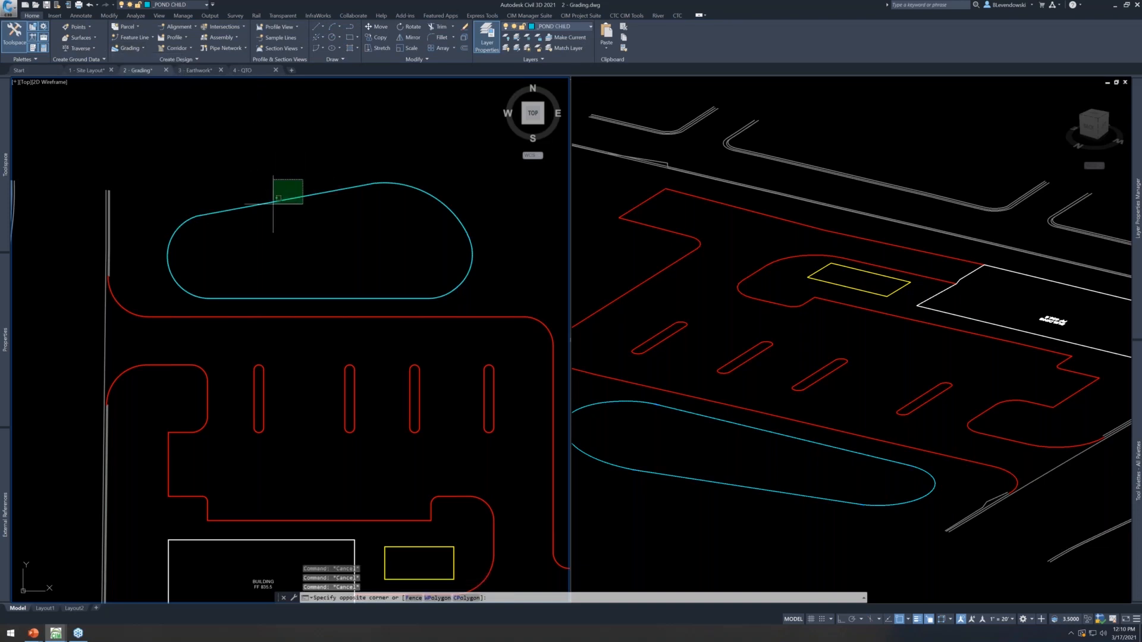
pyautogui.click(293, 167)
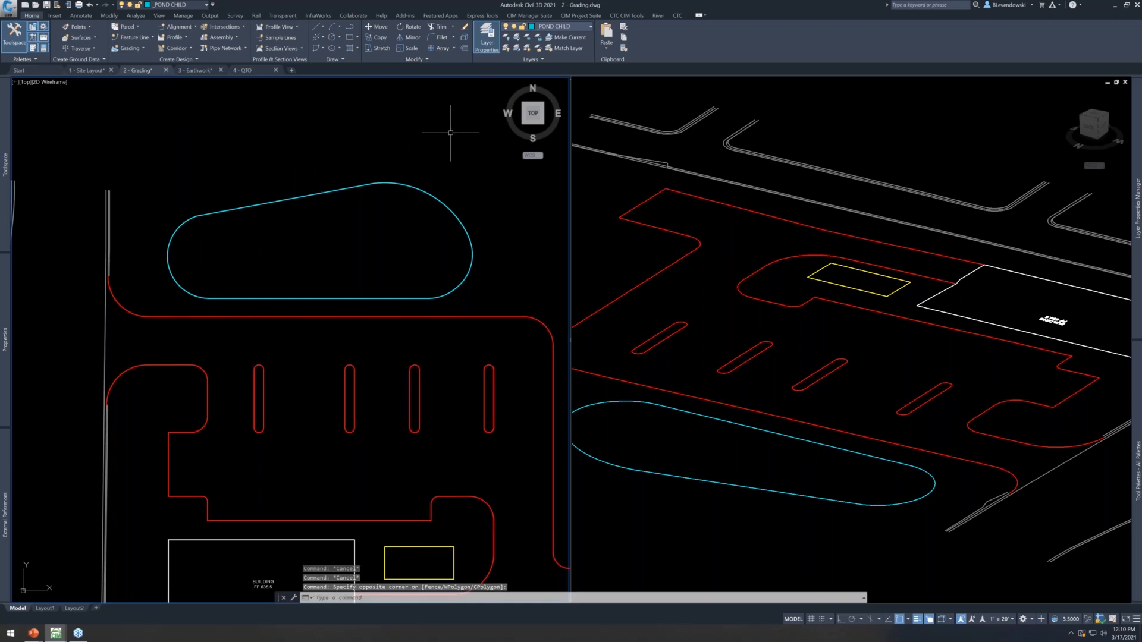
pyautogui.moveTo(374, 153); pyautogui.dragTo(364, 153, button='middle')
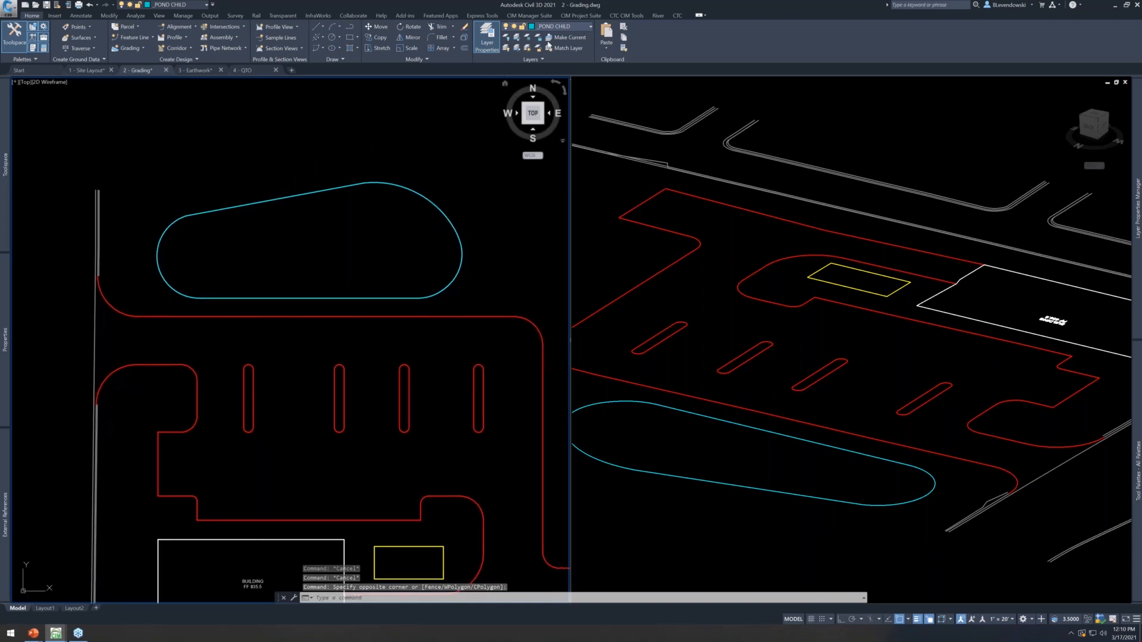
# Start Auto Grader, compare the Perpendicular and Template Insertion family types, and create a new grading family of the Parallel type
pyautogui.click(580, 15)
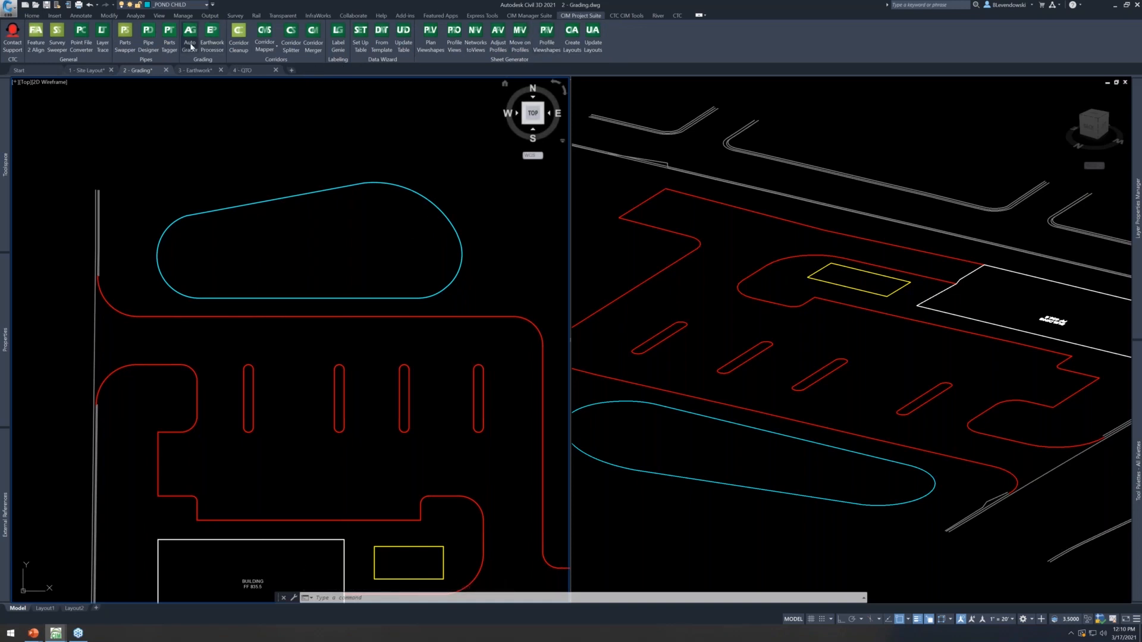
pyautogui.moveTo(713, 50); pyautogui.dragTo(684, 174)
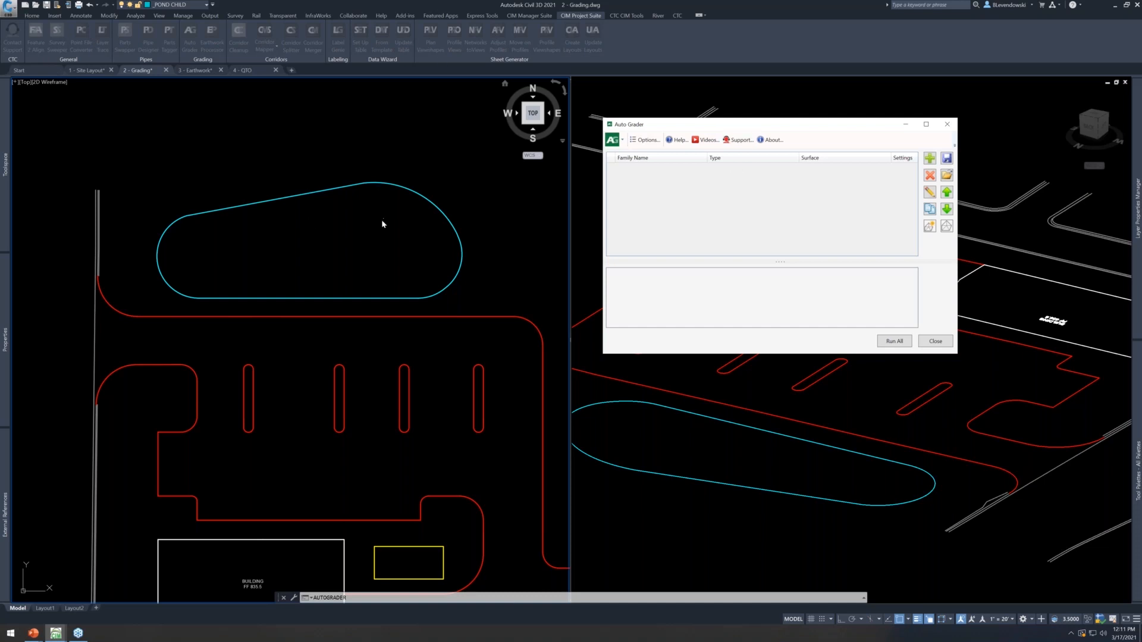
pyautogui.click(929, 160)
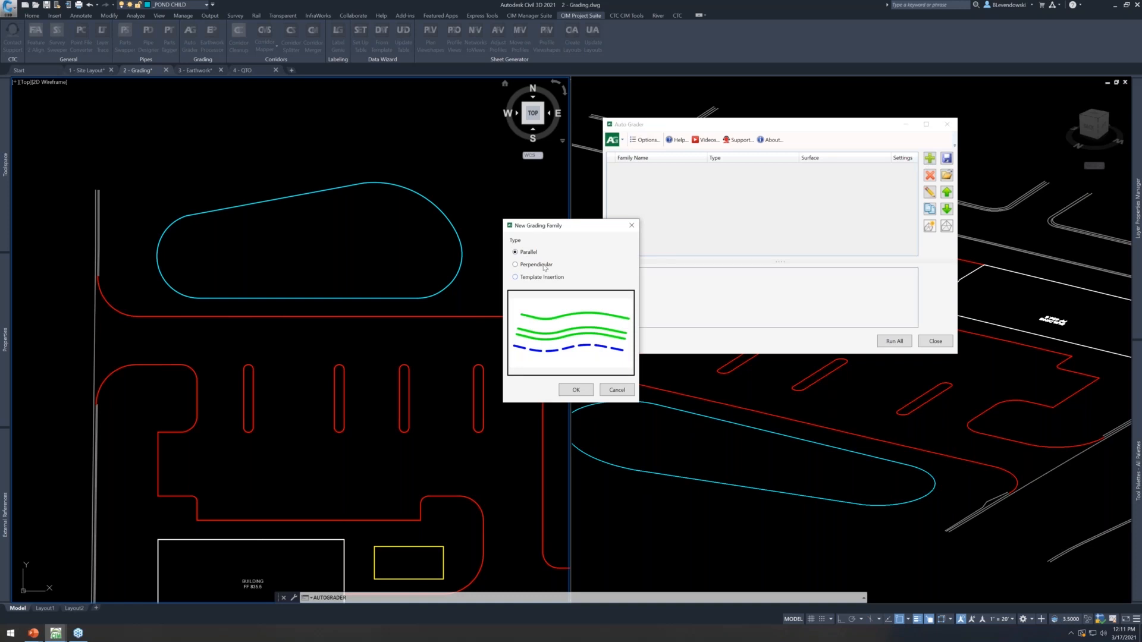
pyautogui.click(536, 268)
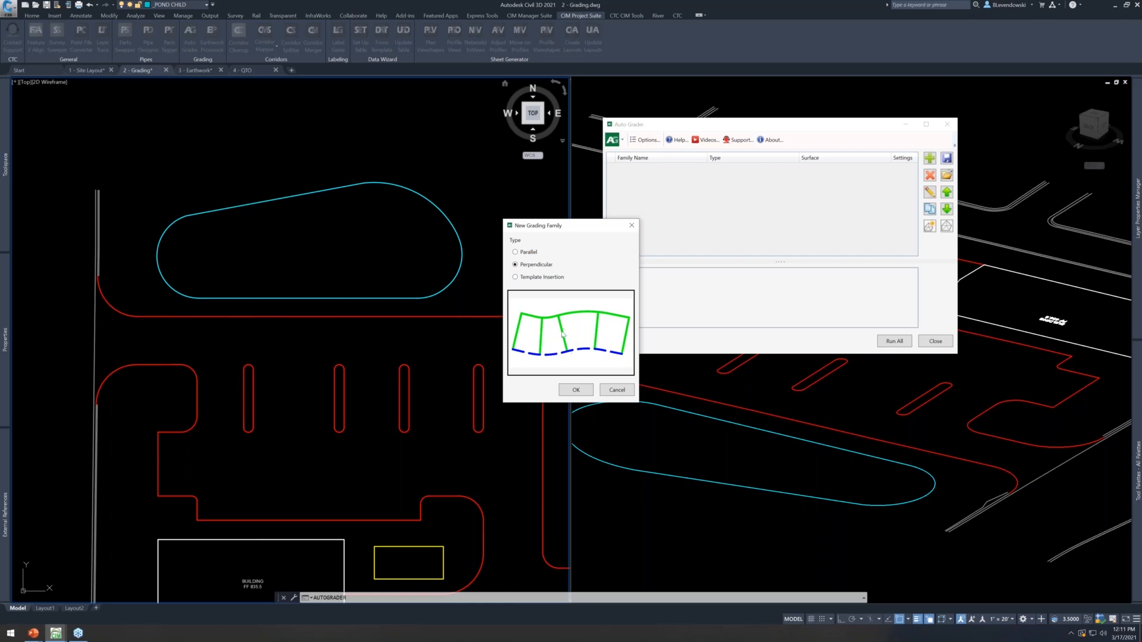
pyautogui.click(533, 279)
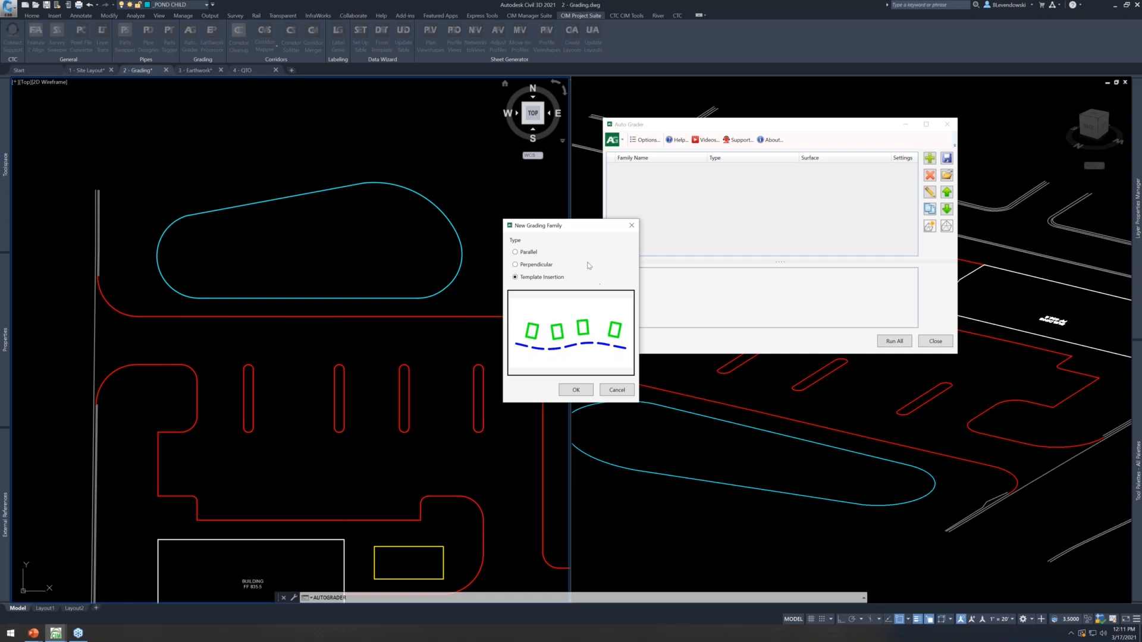
pyautogui.moveTo(580, 229); pyautogui.dragTo(590, 214)
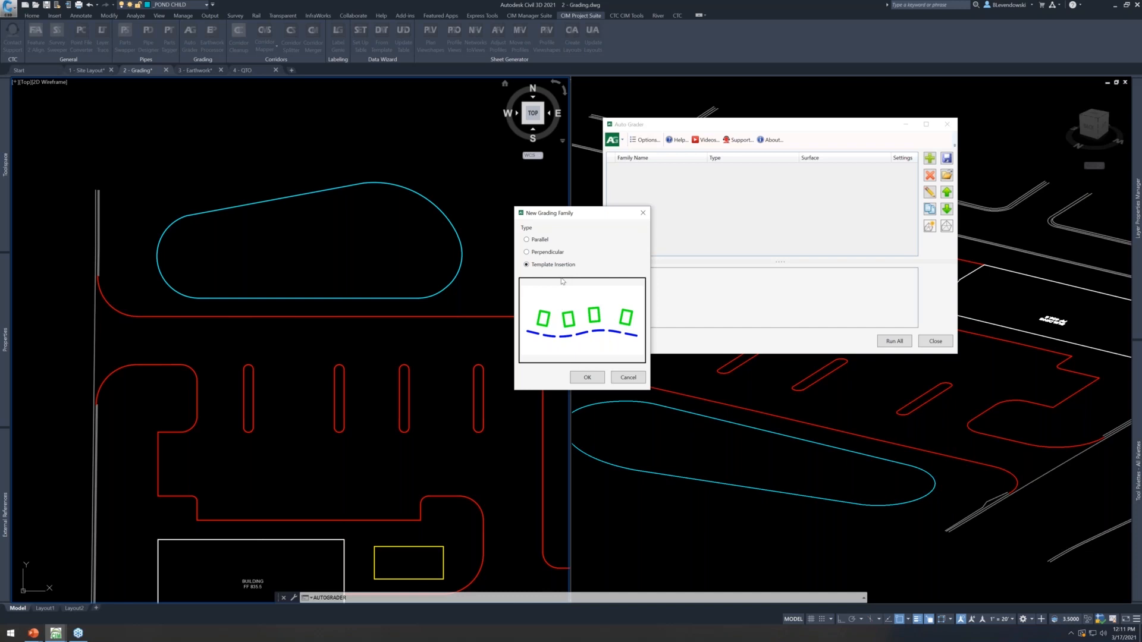
pyautogui.click(537, 242)
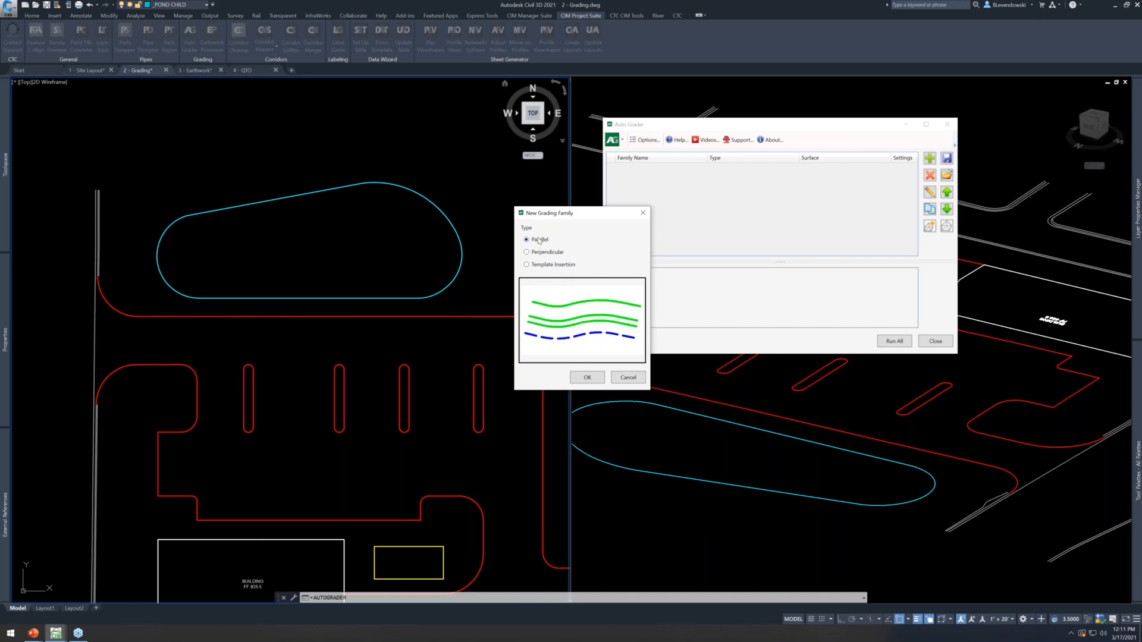
pyautogui.click(587, 377)
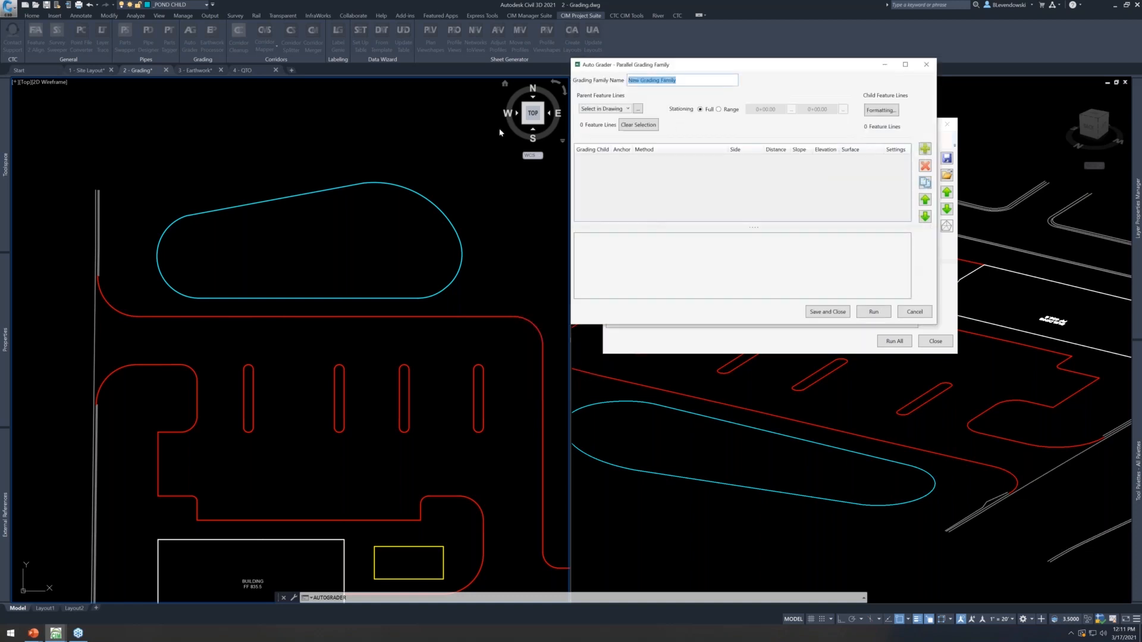
# Name the grading family Pond and pick the cyan pond outline in the drawing as its parent feature line
pyautogui.write('Pond')
pyautogui.click(623, 109)
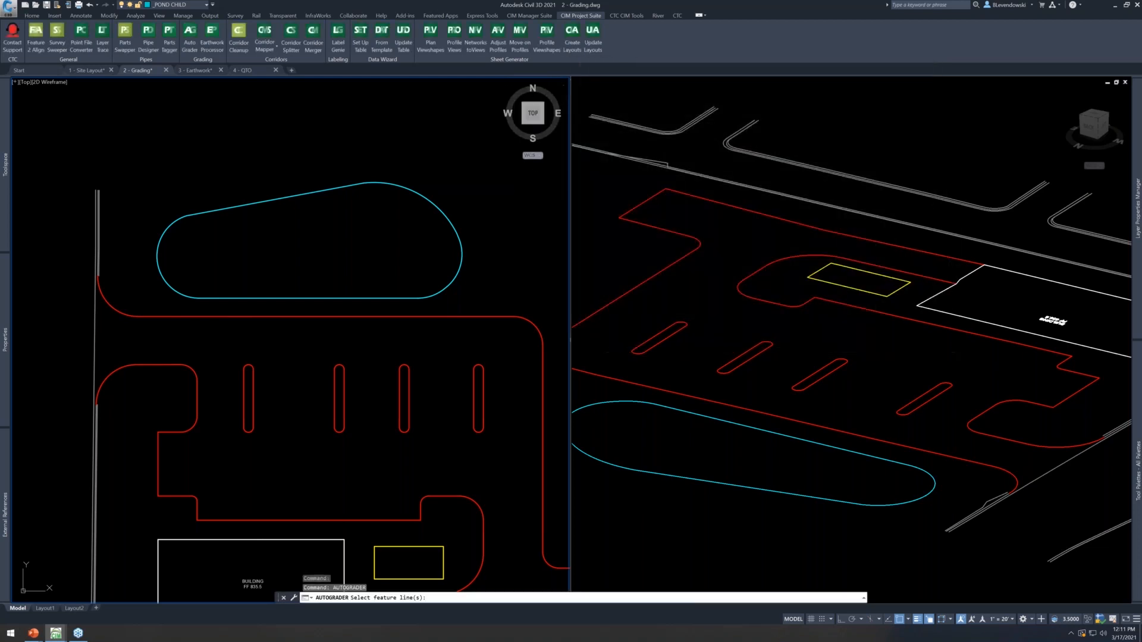
pyautogui.click(400, 185)
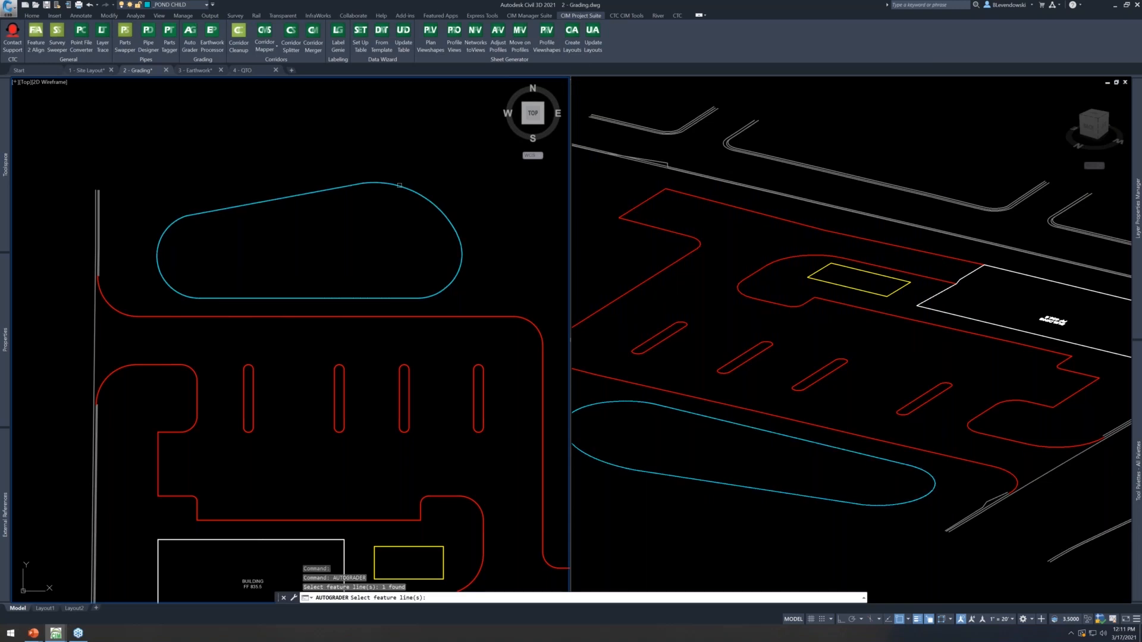
pyautogui.press('Return')
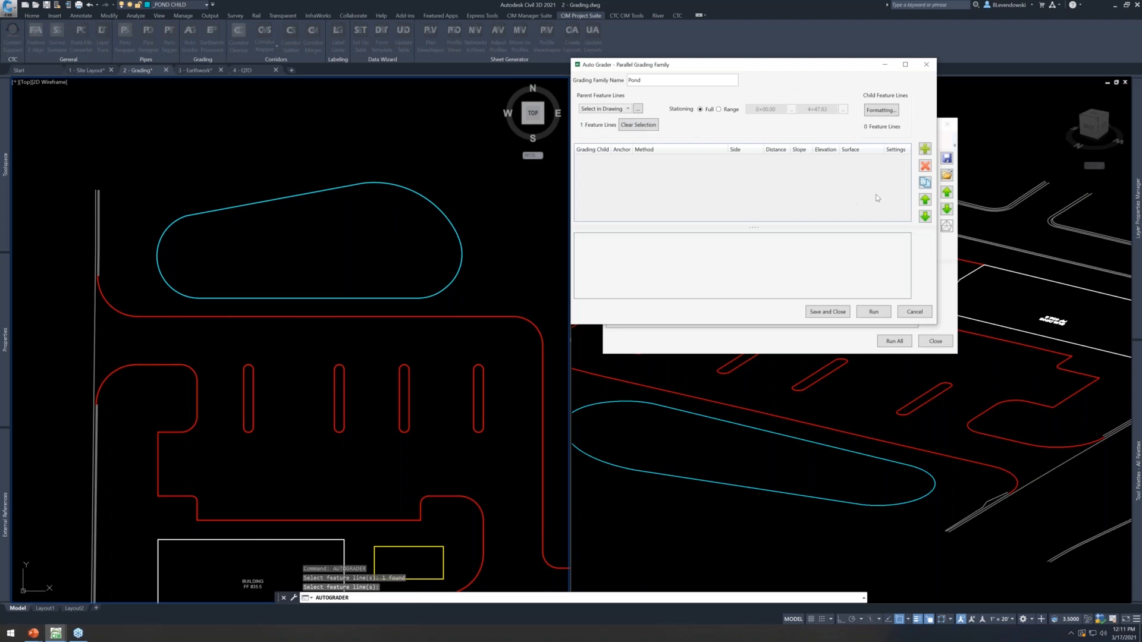
# Add a grading child named Slope, anchored to Parent and using the Distance at slope method
pyautogui.click(923, 148)
pyautogui.click(603, 161)
pyautogui.click(600, 162)
pyautogui.write('Slope')
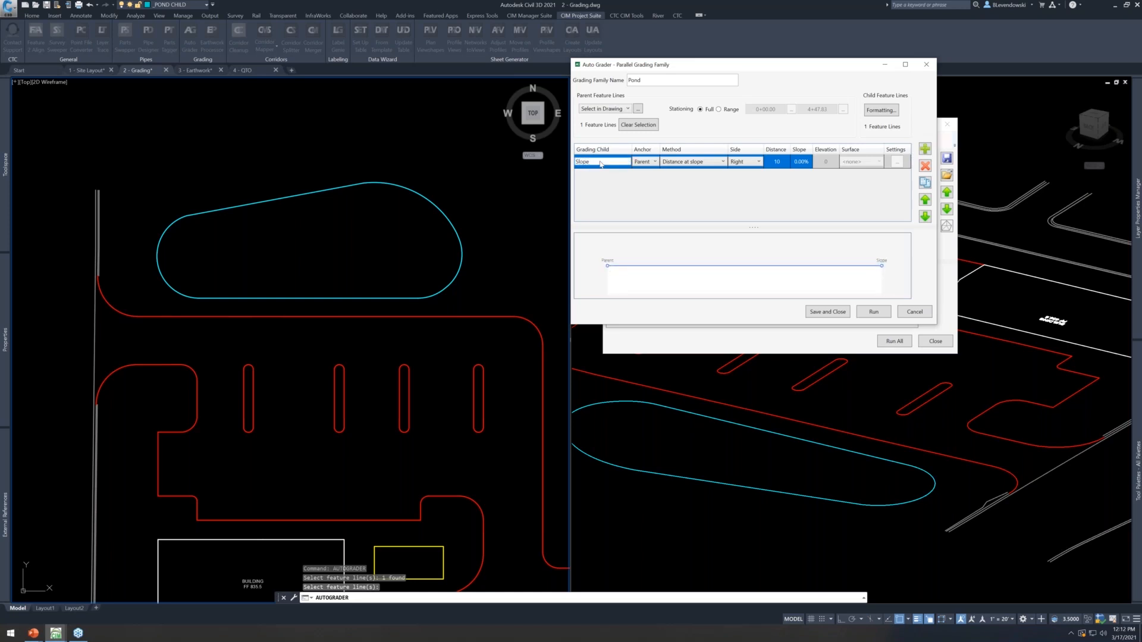
pyautogui.press('Return')
pyautogui.click(645, 162)
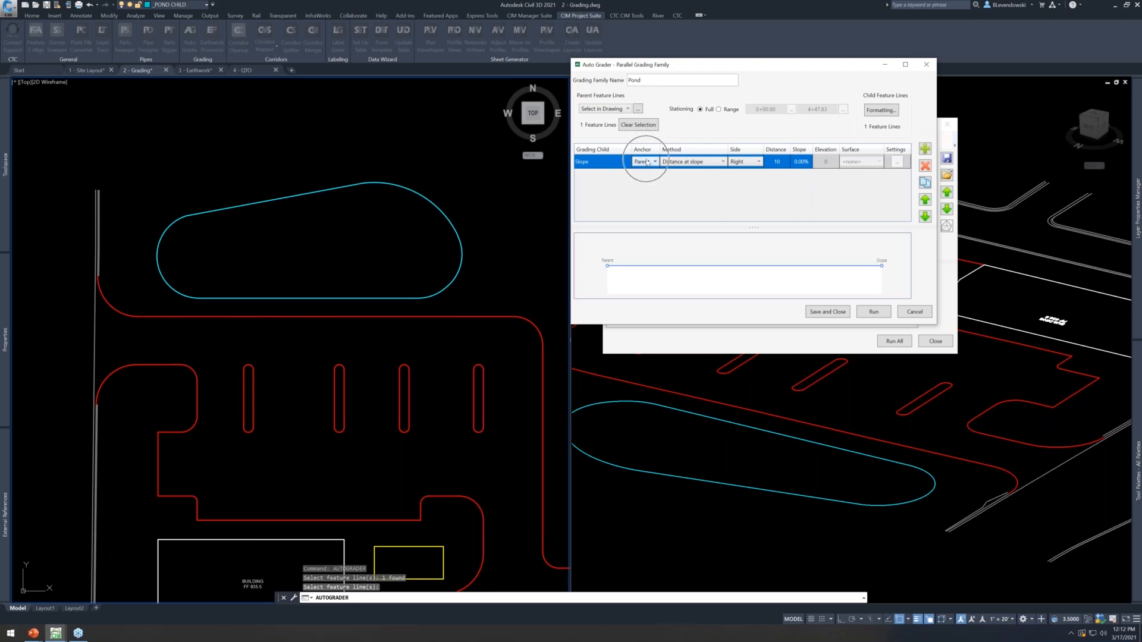
pyautogui.click(688, 166)
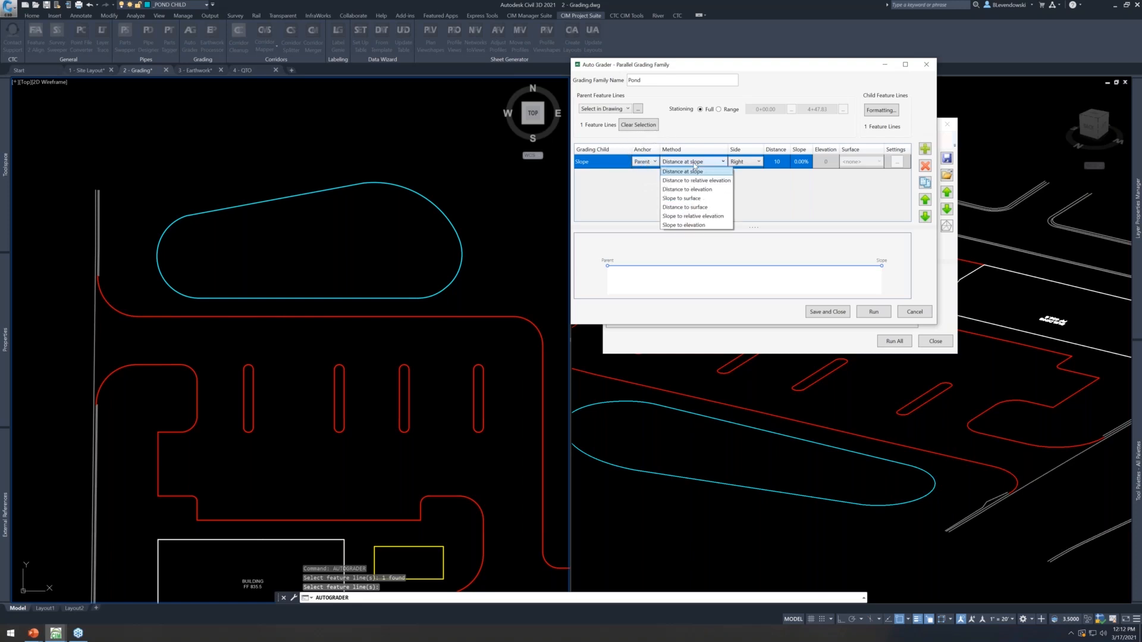
pyautogui.click(713, 171)
# Set the Slope child to grade Inwards at a distance of 8 and a slope of -33%
pyautogui.click(751, 163)
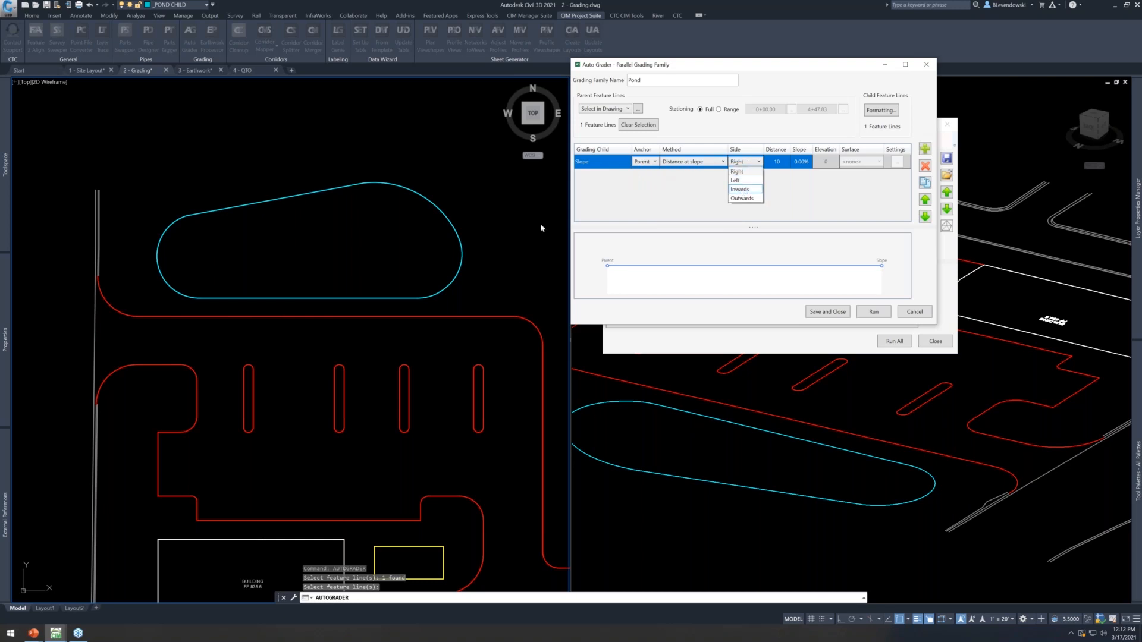
pyautogui.click(747, 190)
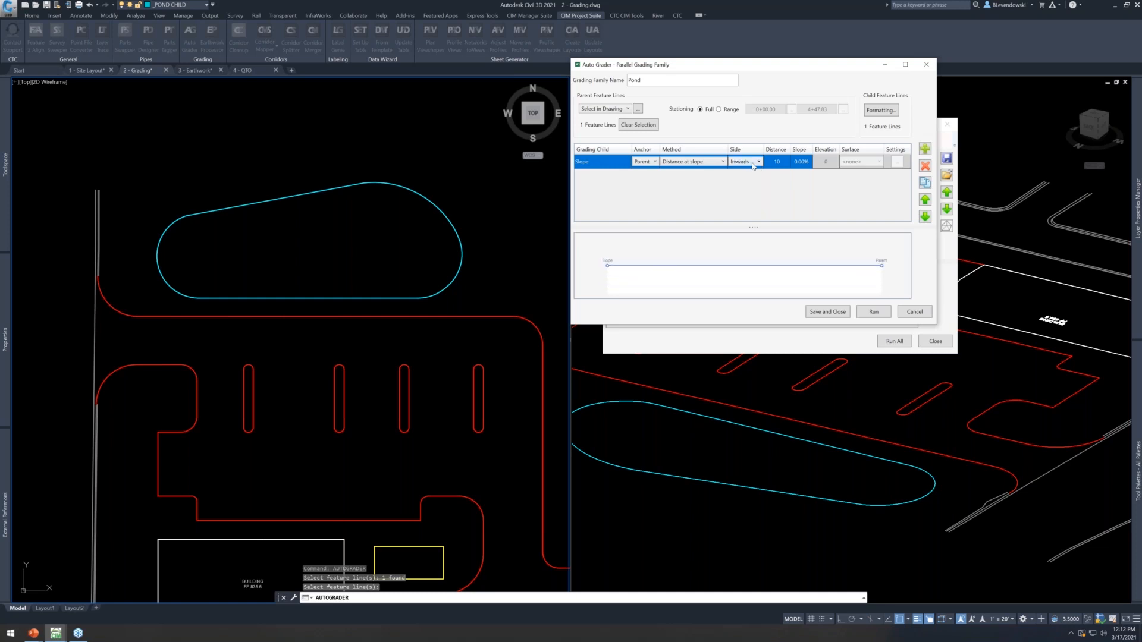
pyautogui.click(778, 162)
pyautogui.write('8')
pyautogui.press('Tab')
pyautogui.write('-33')
pyautogui.press('Return')
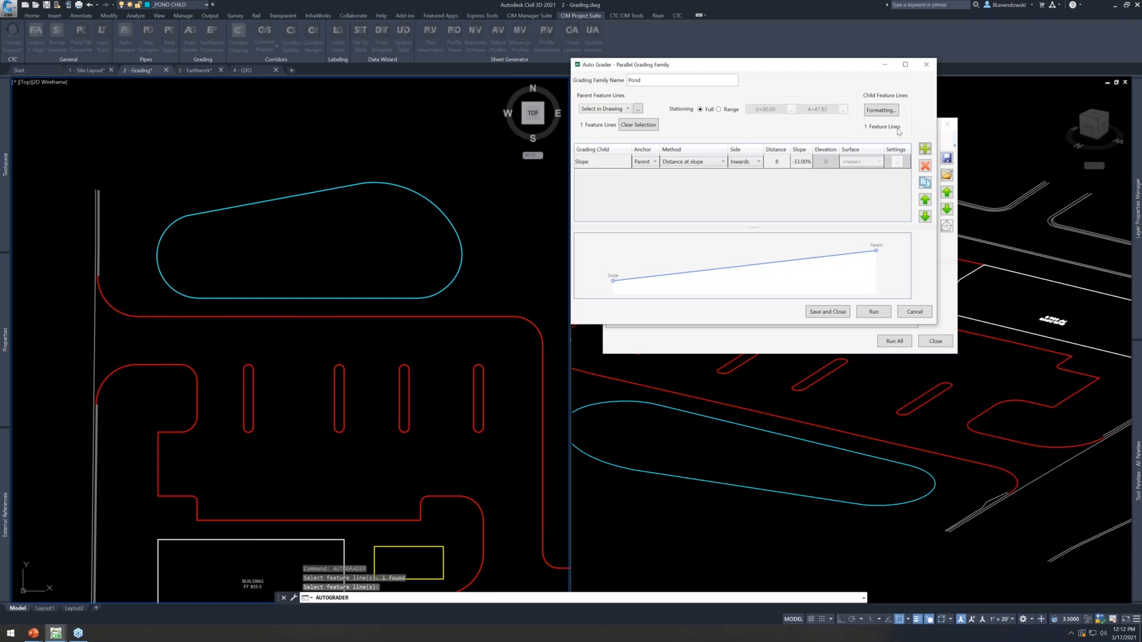
# Add a second grading child named Bench, keep the first child named Slope, and anchor Bench to Slope
pyautogui.click(925, 149)
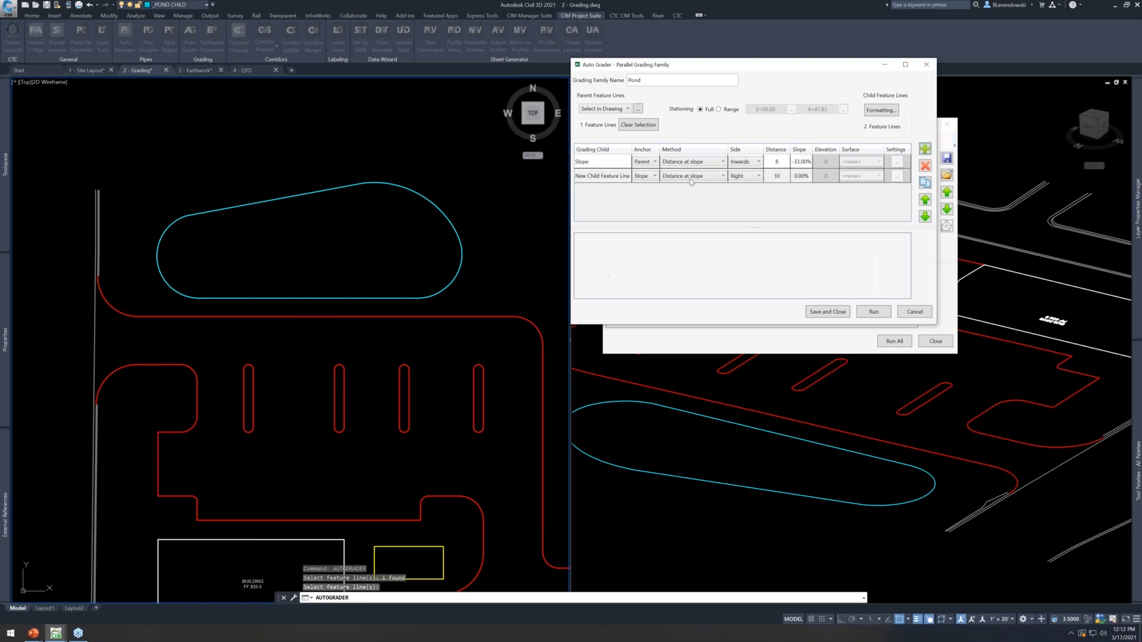
pyautogui.click(604, 181)
pyautogui.press('Up')
pyautogui.write('Be')
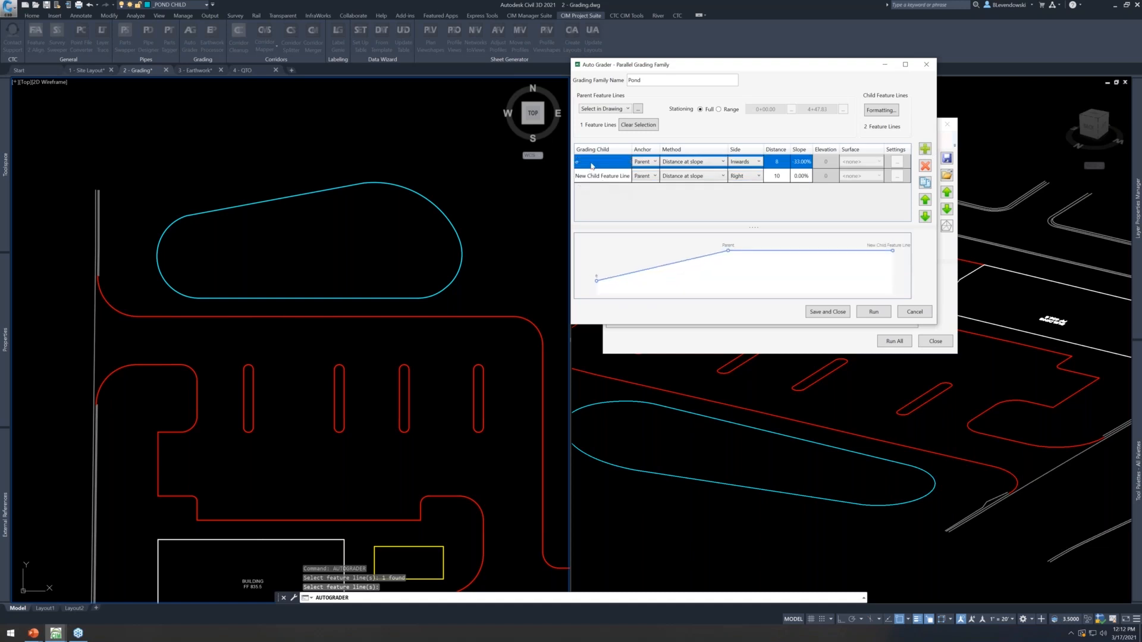
pyautogui.click(592, 162)
pyautogui.write('Slope')
pyautogui.click(603, 178)
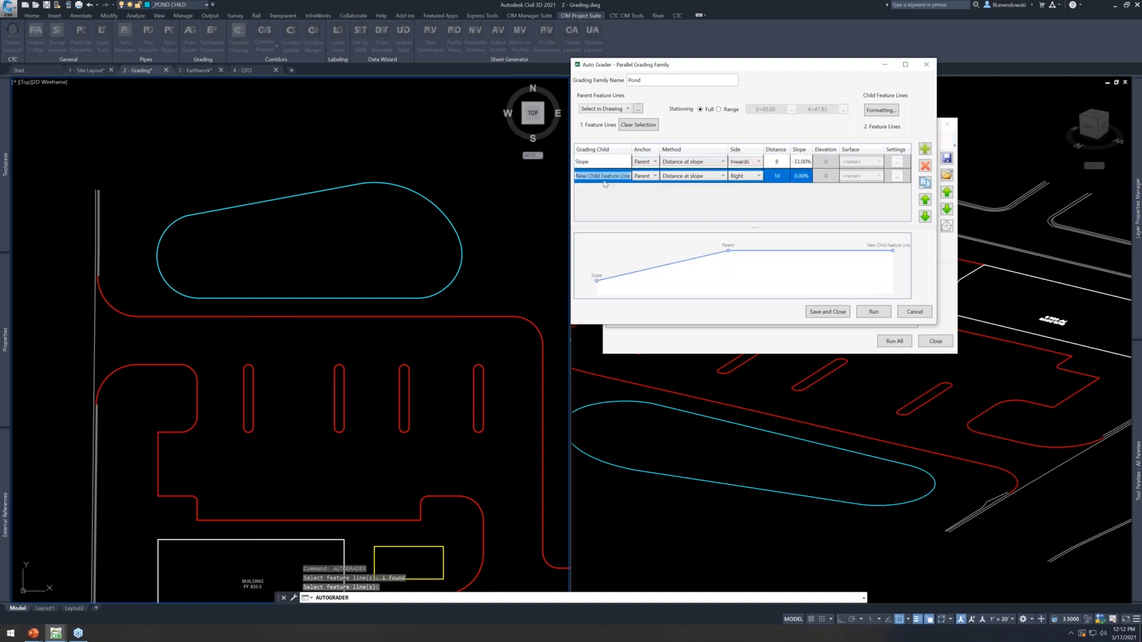
pyautogui.write('Bench')
pyautogui.click(648, 176)
pyautogui.click(646, 188)
pyautogui.click(593, 164)
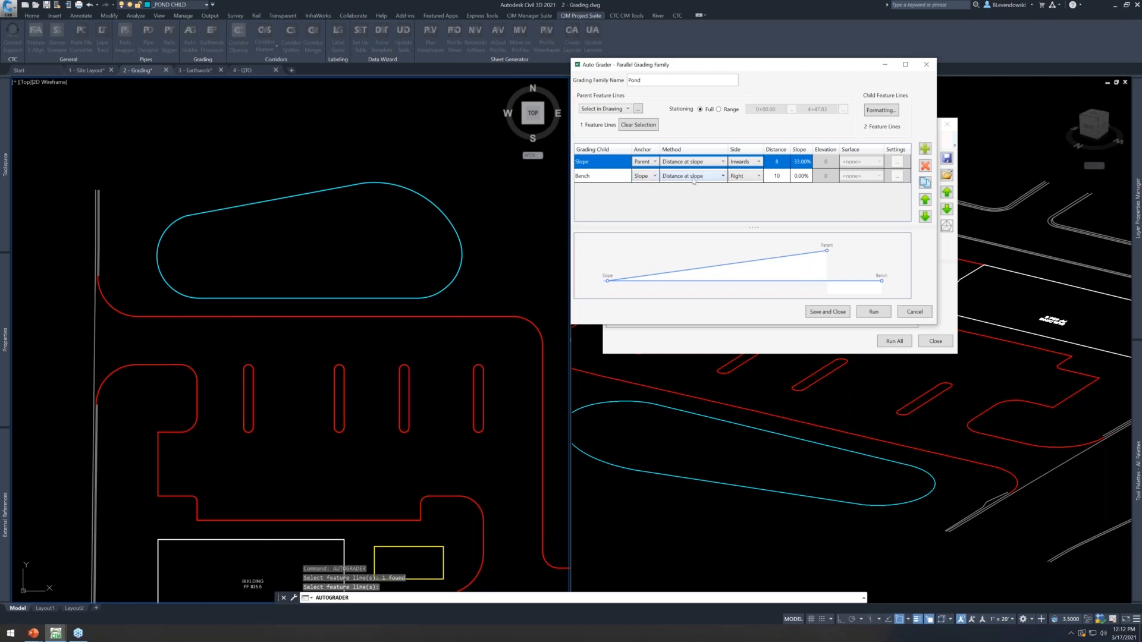
# Set the Bench child to grade Inwards at a distance of 2 and a slope of -10%
pyautogui.click(748, 176)
pyautogui.click(743, 200)
pyautogui.click(779, 176)
pyautogui.write('2')
pyautogui.press('Tab')
pyautogui.write('-')
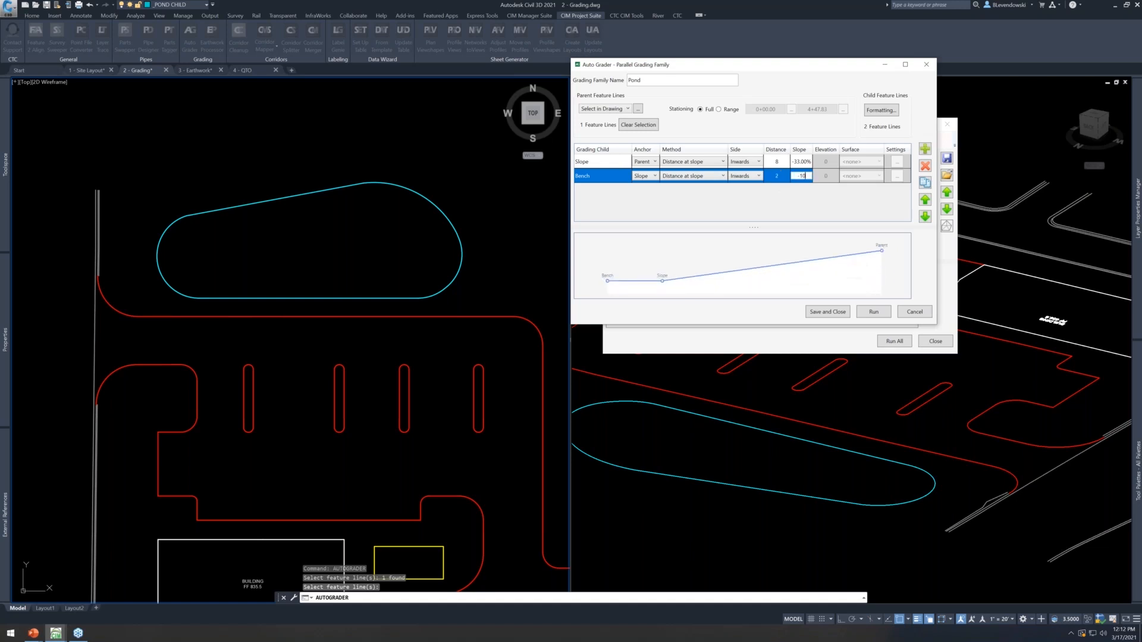
# Duplicate the Slope child, rename the copy Slope2, and anchor it to Bench
pyautogui.click(611, 165)
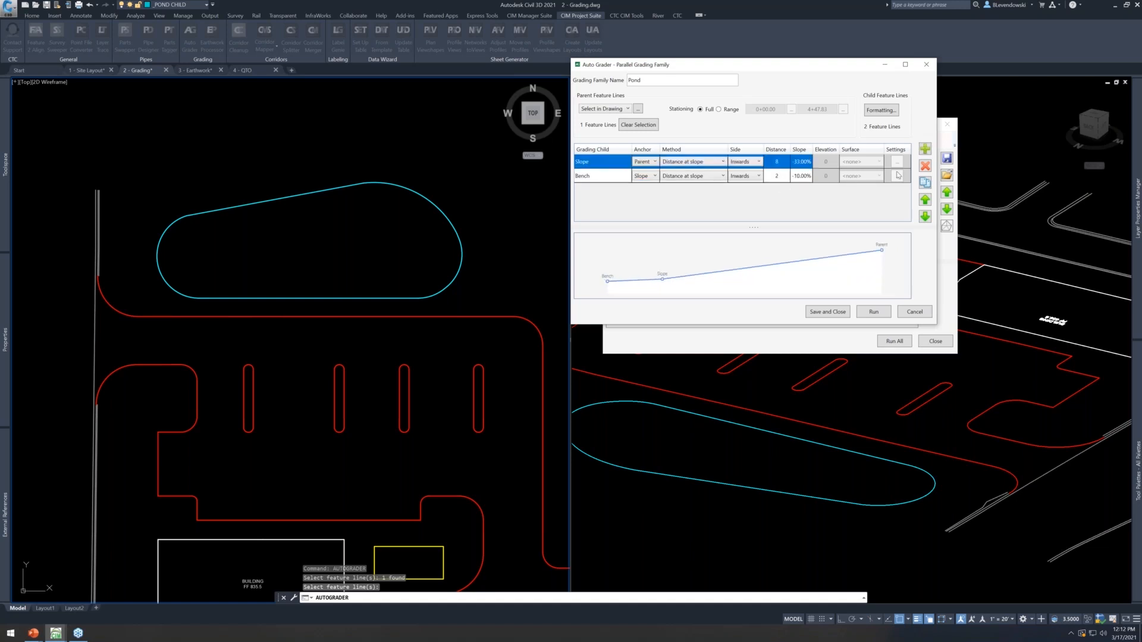
pyautogui.click(925, 182)
pyautogui.doubleClick(617, 190)
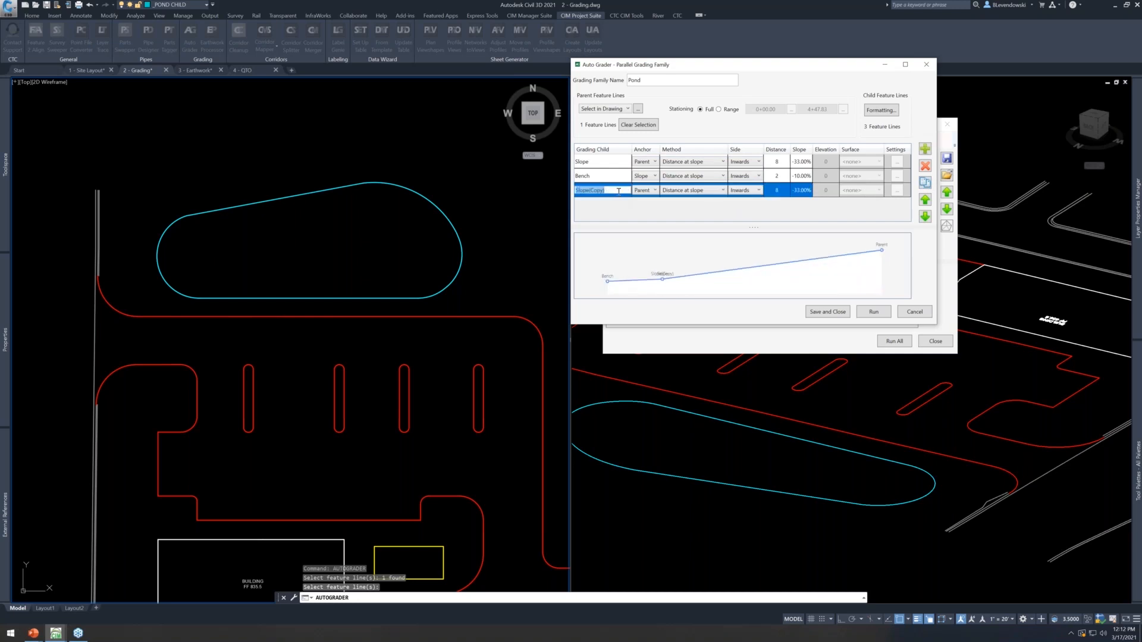
pyautogui.press('BackSpace')
pyautogui.press('BackSpace')
pyautogui.write('2')
pyautogui.click(643, 194)
pyautogui.click(648, 217)
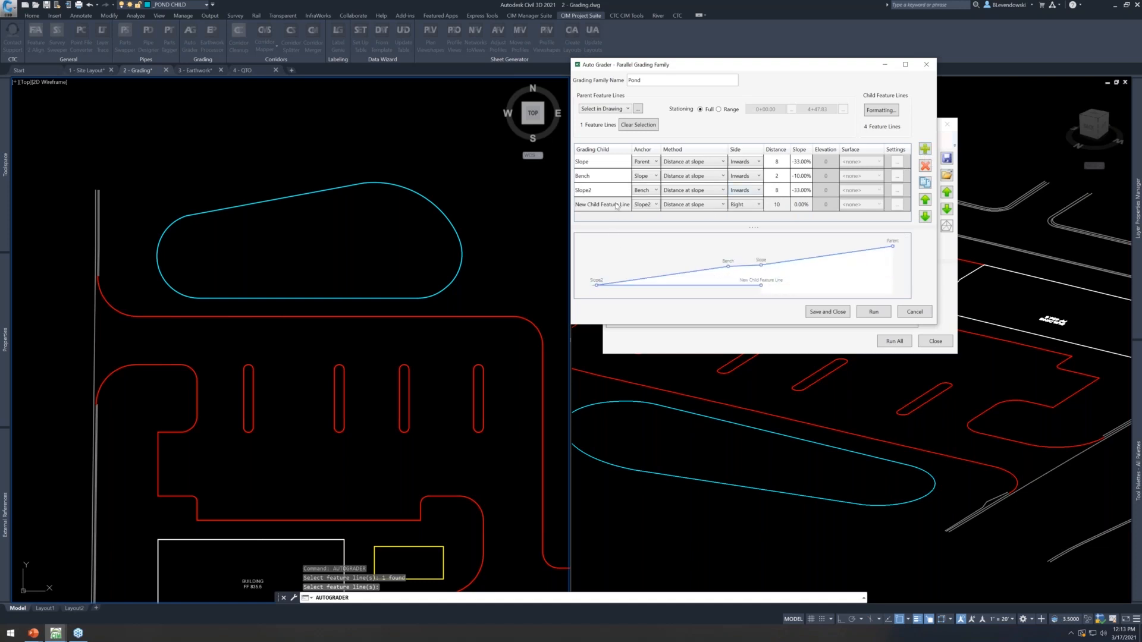
# Add a fourth grading child anchored to Slope2 and name it Bench2
pyautogui.click(615, 206)
pyautogui.write('Sl')
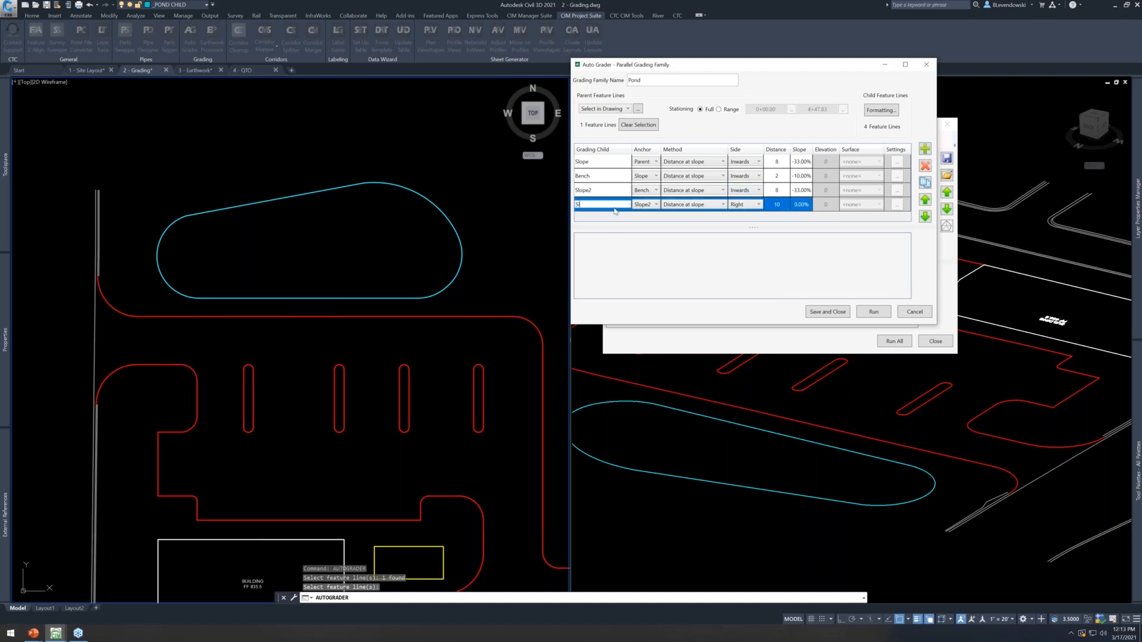
pyautogui.press('BackSpace')
pyautogui.write('Be')
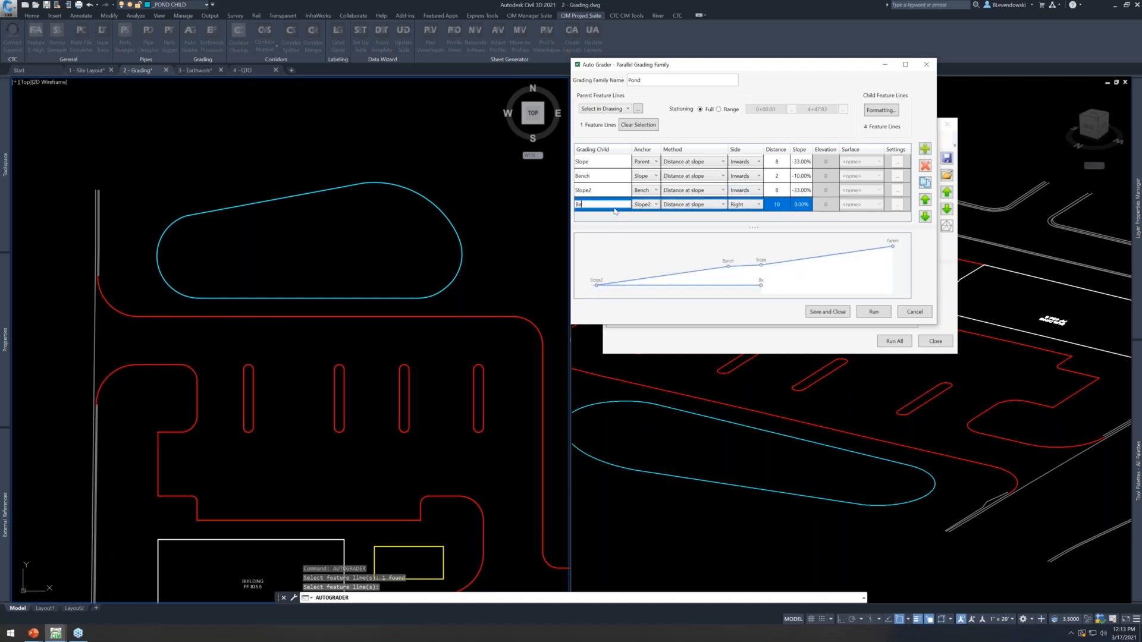
pyautogui.write('nch2')
# Set Bench2 to grade Inwards at a distance of 2 and a slope of -10%, and run the Pond family
pyautogui.click(744, 209)
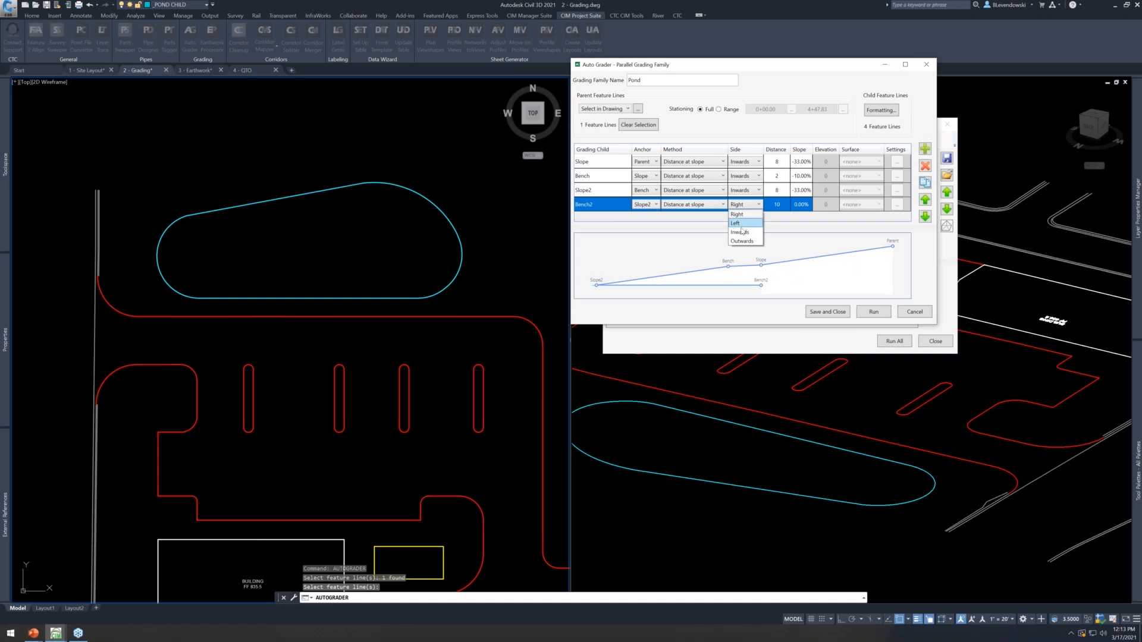
pyautogui.click(744, 231)
pyautogui.click(776, 205)
pyautogui.write('2')
pyautogui.press('Tab')
pyautogui.write('-10')
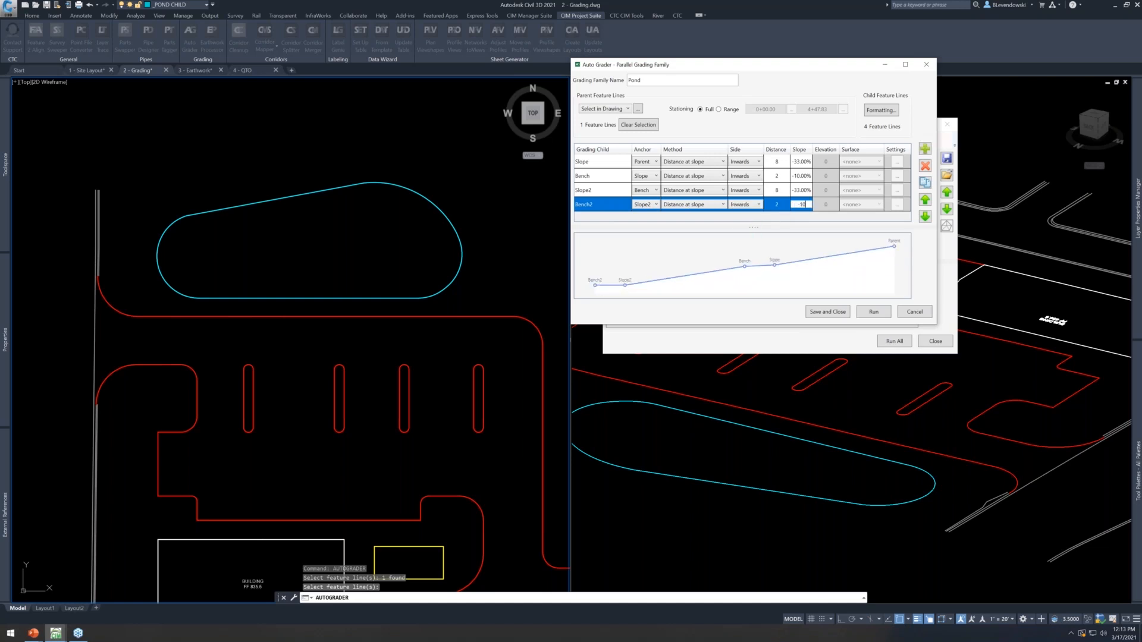
pyautogui.press('Tab')
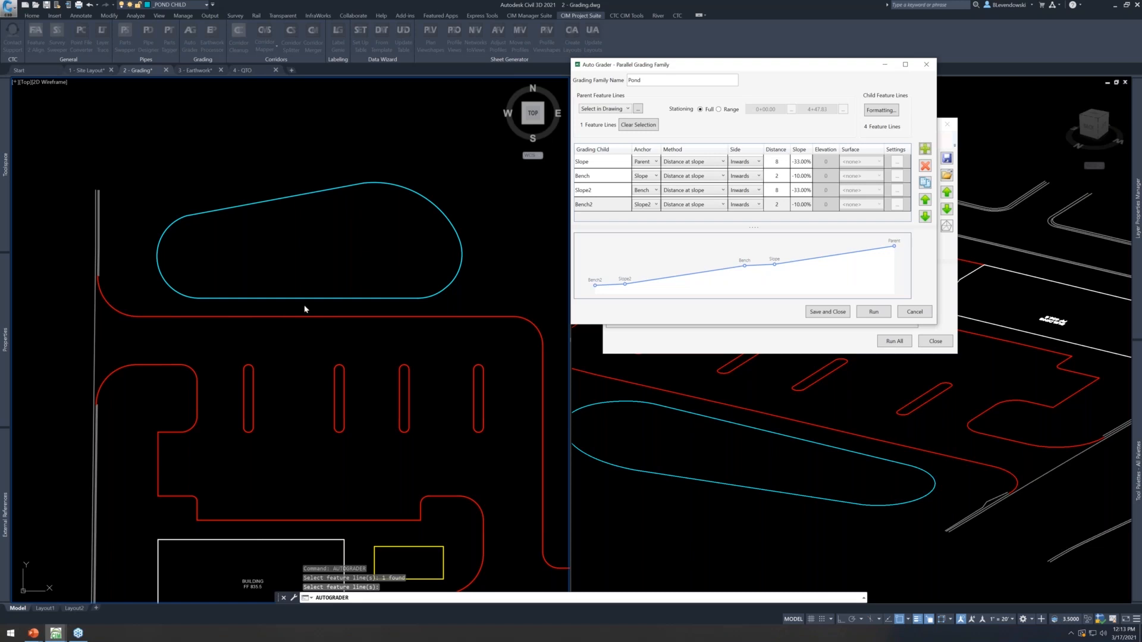
pyautogui.click(878, 313)
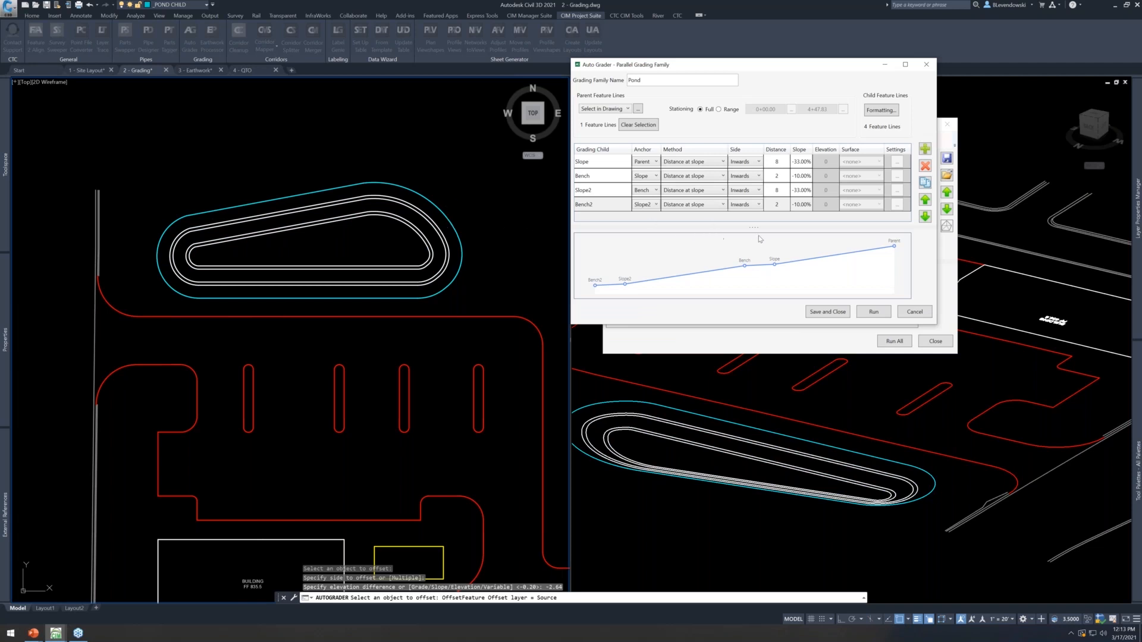
# Add a fifth grading child named Slope 3, anchored to Bench2, and set its side to Inwards
pyautogui.click(924, 149)
pyautogui.click(617, 208)
pyautogui.click(616, 210)
pyautogui.write('Slope 3')
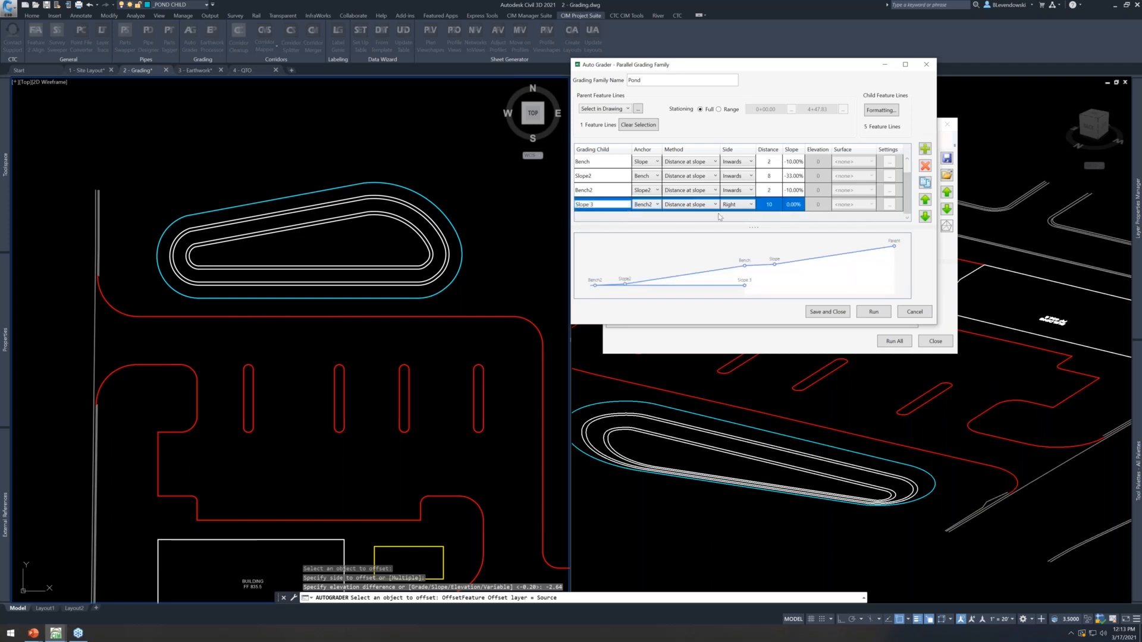
pyautogui.click(736, 205)
pyautogui.click(734, 237)
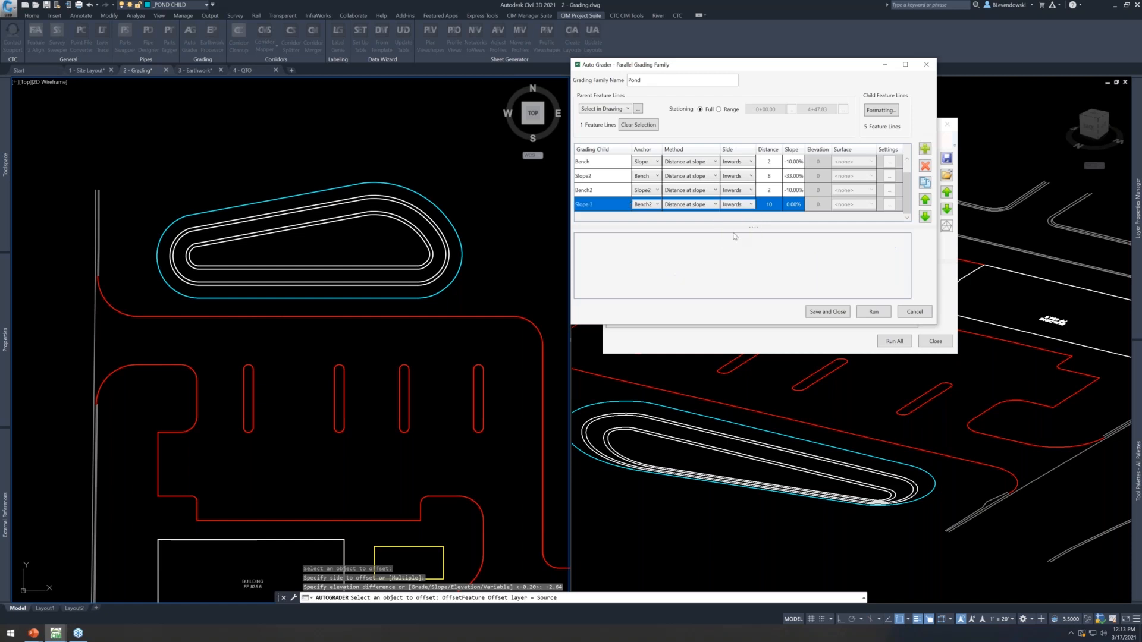
# Set Slope 3 to a distance of 12 and a slope of -10%, and rerun the Pond family
pyautogui.click(771, 207)
pyautogui.write('12')
pyautogui.press('Tab')
pyautogui.write('-')
pyautogui.press('Return')
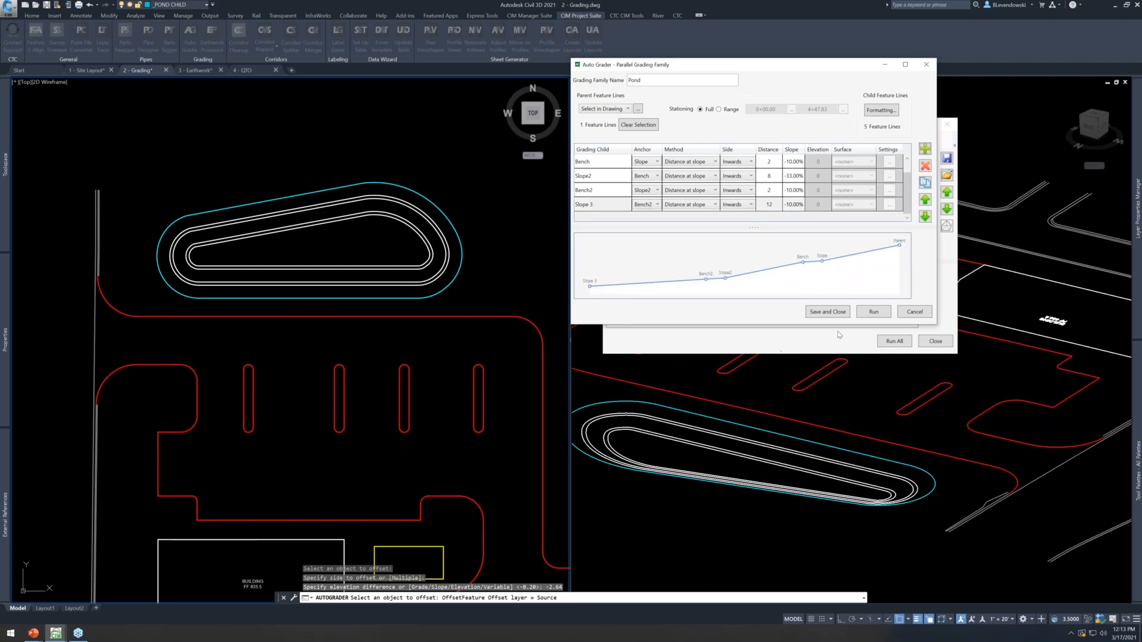
pyautogui.click(870, 316)
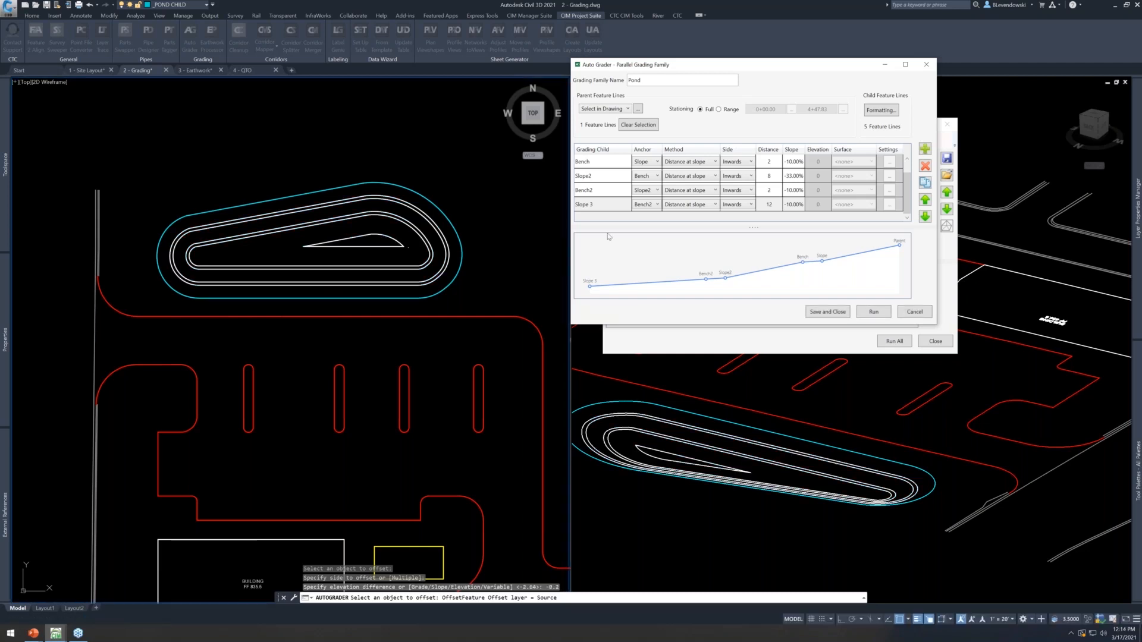
# Set the Slope 3 distance to 10 and rerun the Pond family
pyautogui.doubleClick(774, 205)
pyautogui.write('10')
pyautogui.press('Tab')
pyautogui.click(872, 315)
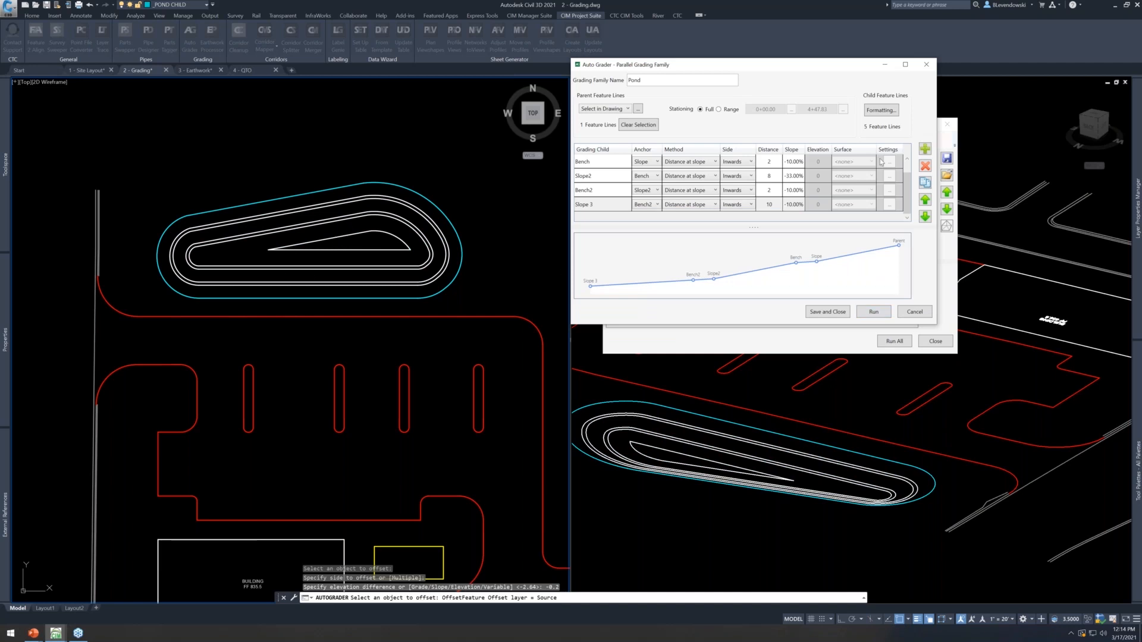
# Set the Pond family's default child layer to _POND CHILD and site to Building Site, rerun it, and save and close the family
pyautogui.click(880, 111)
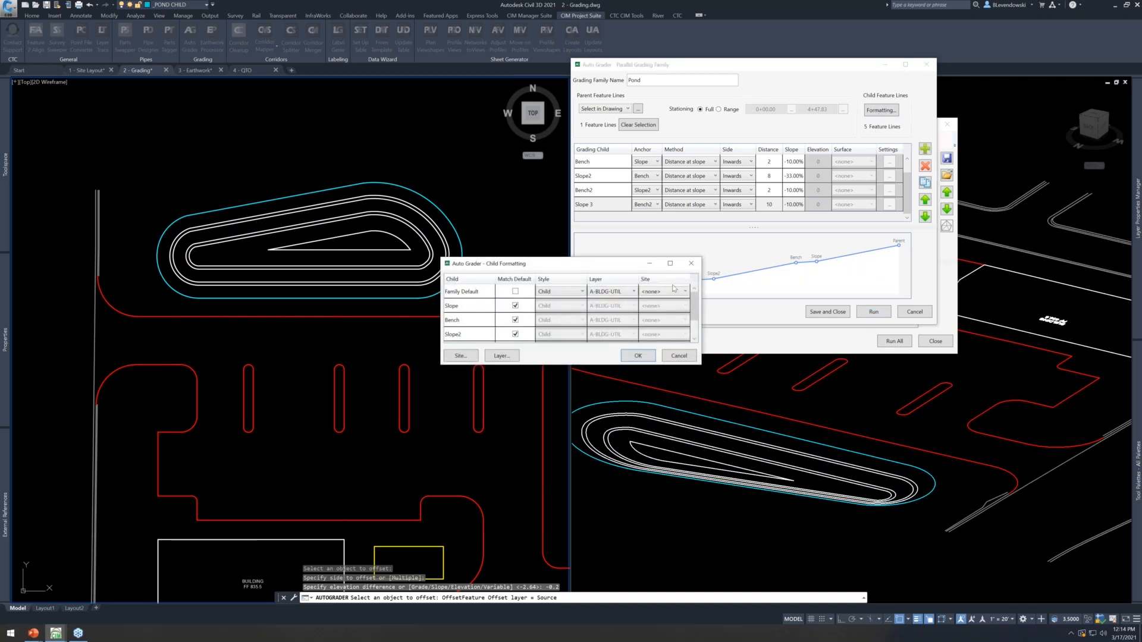
pyautogui.click(614, 292)
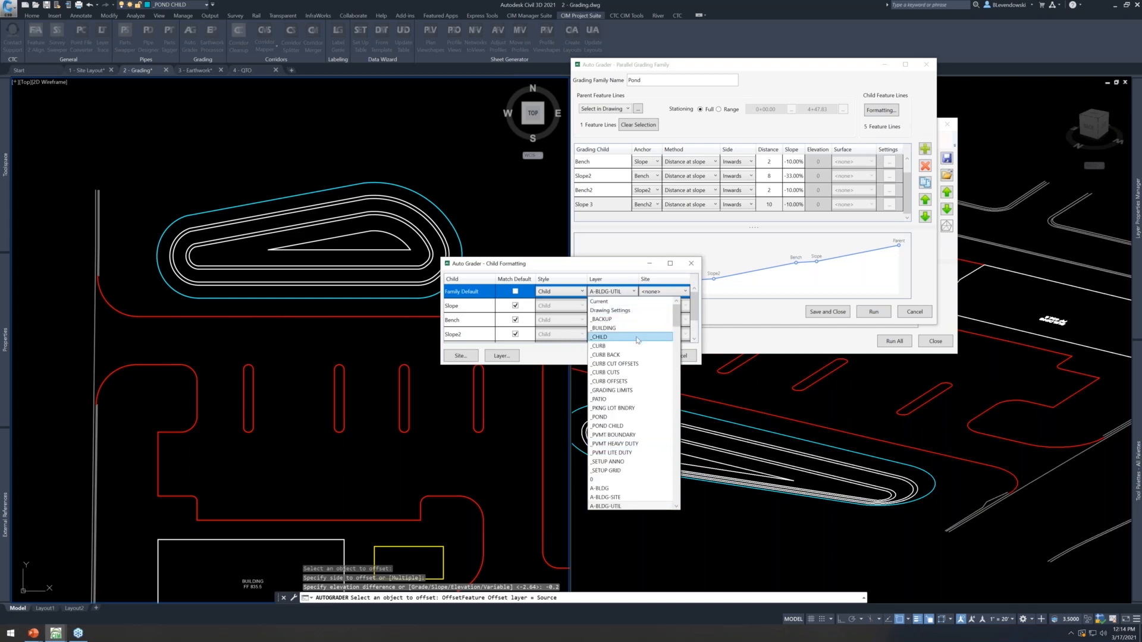
pyautogui.click(618, 426)
pyautogui.click(664, 291)
pyautogui.click(668, 311)
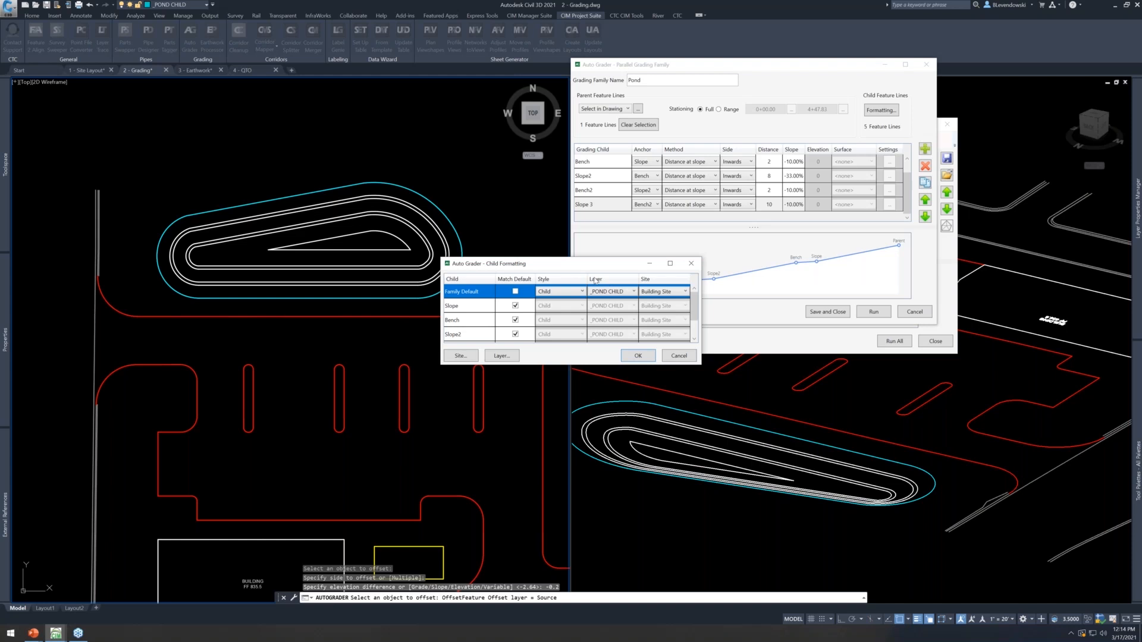
pyautogui.moveTo(584, 268); pyautogui.dragTo(694, 236)
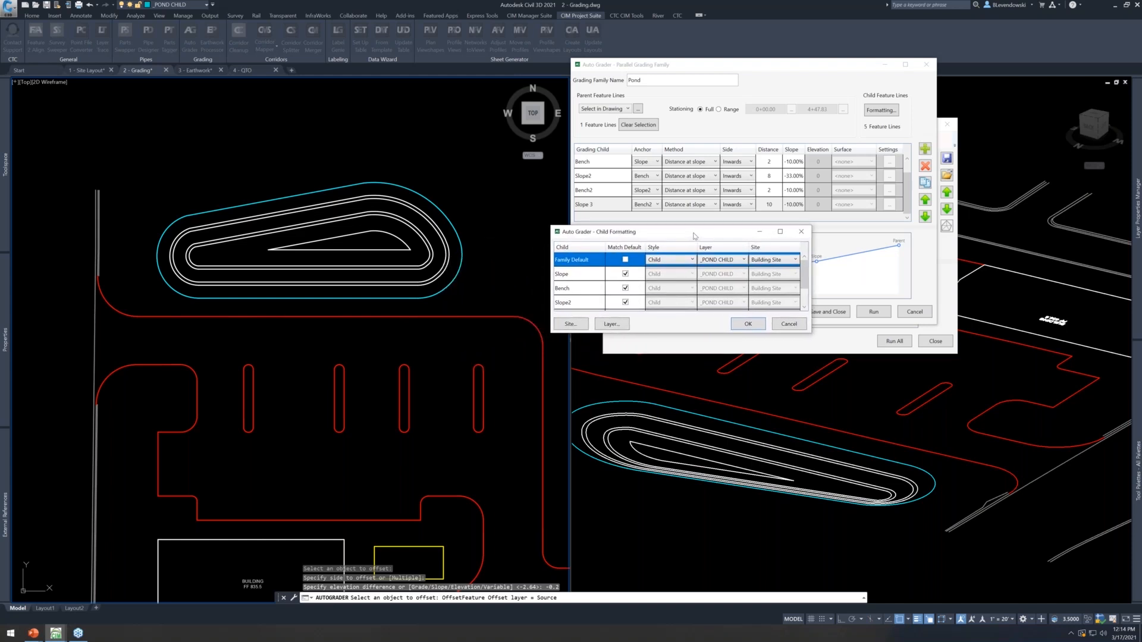
pyautogui.click(744, 324)
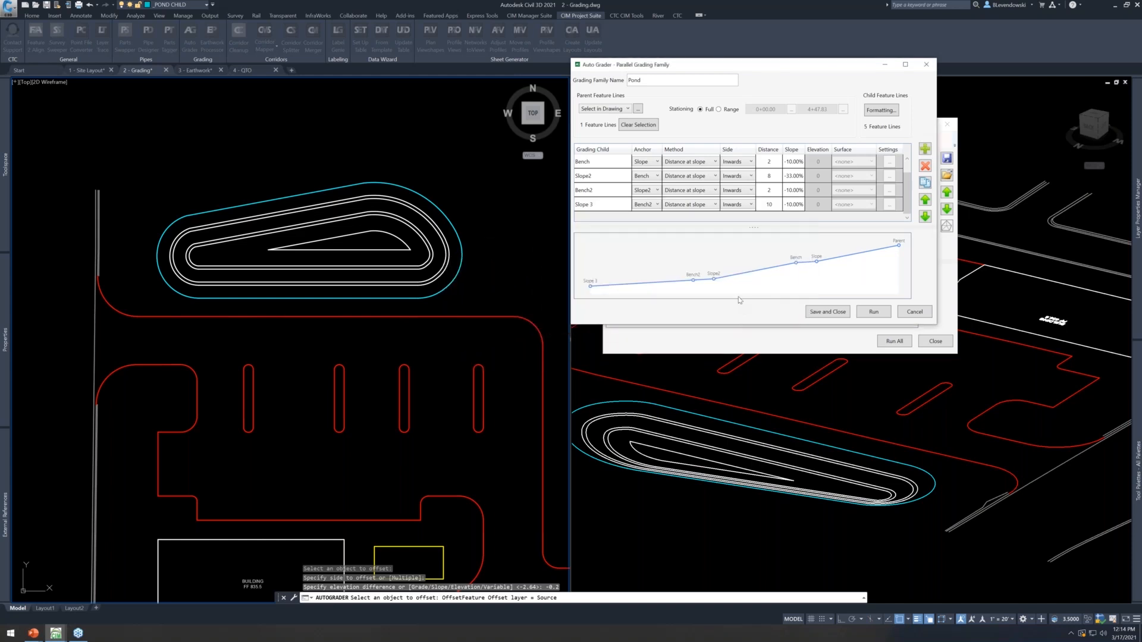
pyautogui.click(874, 314)
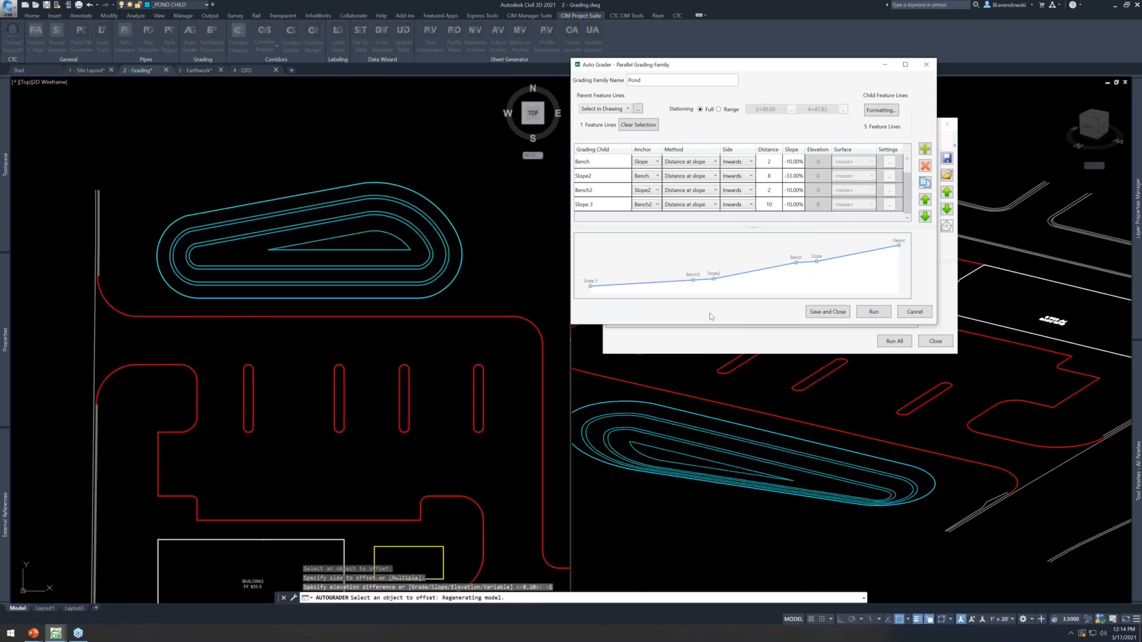
pyautogui.click(828, 311)
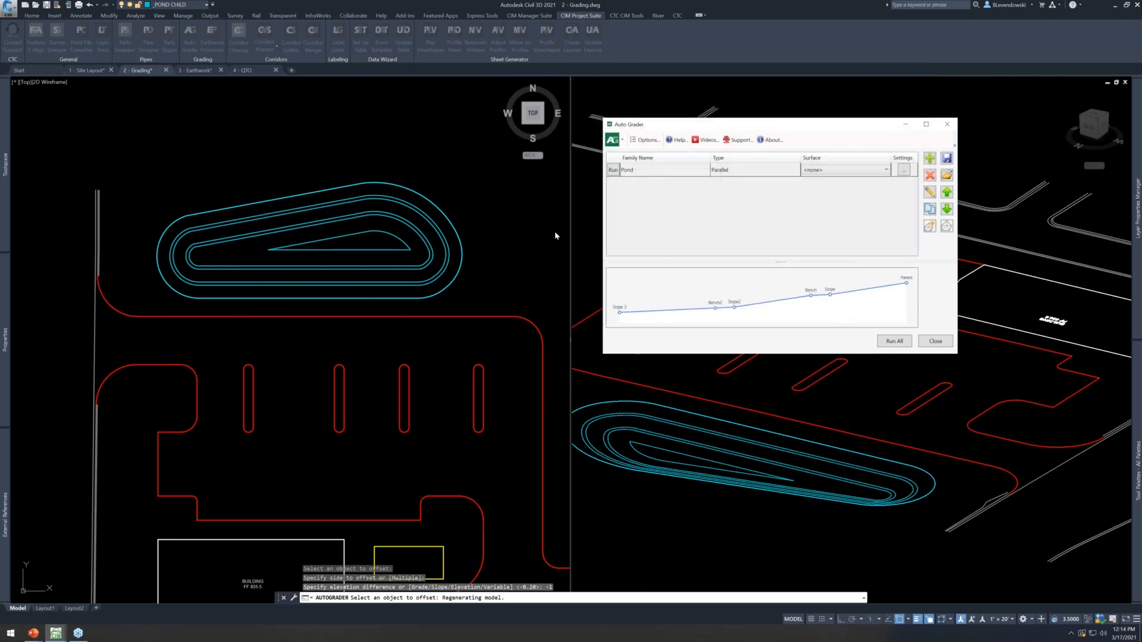
# Assign the FG surface to the Pond family with a supplementing distance of 10 and a mid-ordinate distance of 0.2
pyautogui.click(884, 171)
pyautogui.click(883, 171)
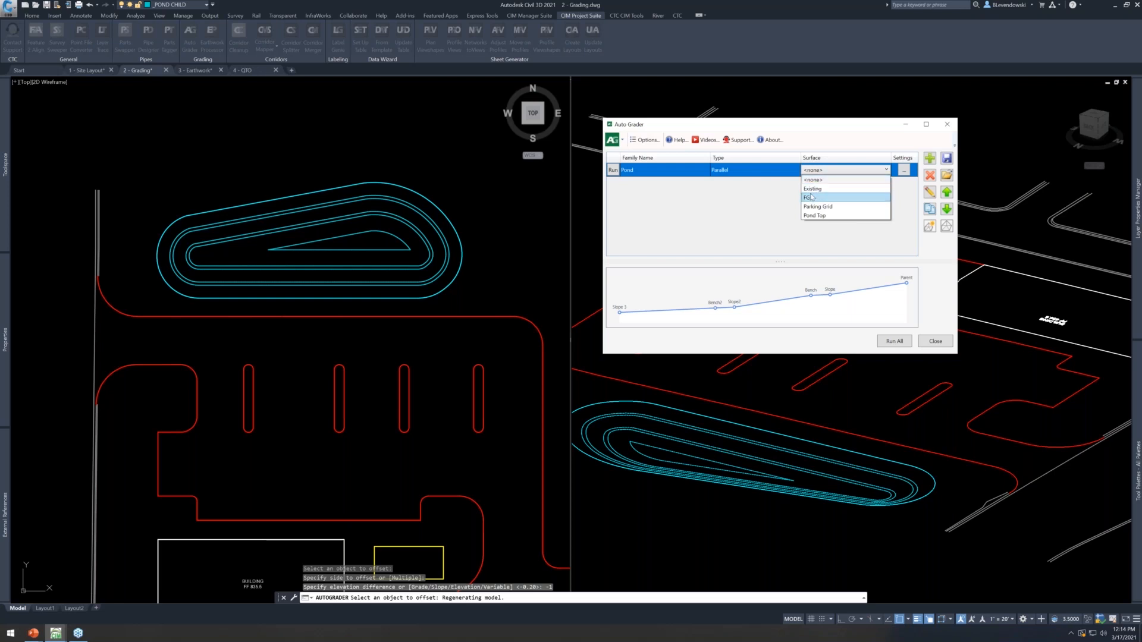
pyautogui.click(811, 198)
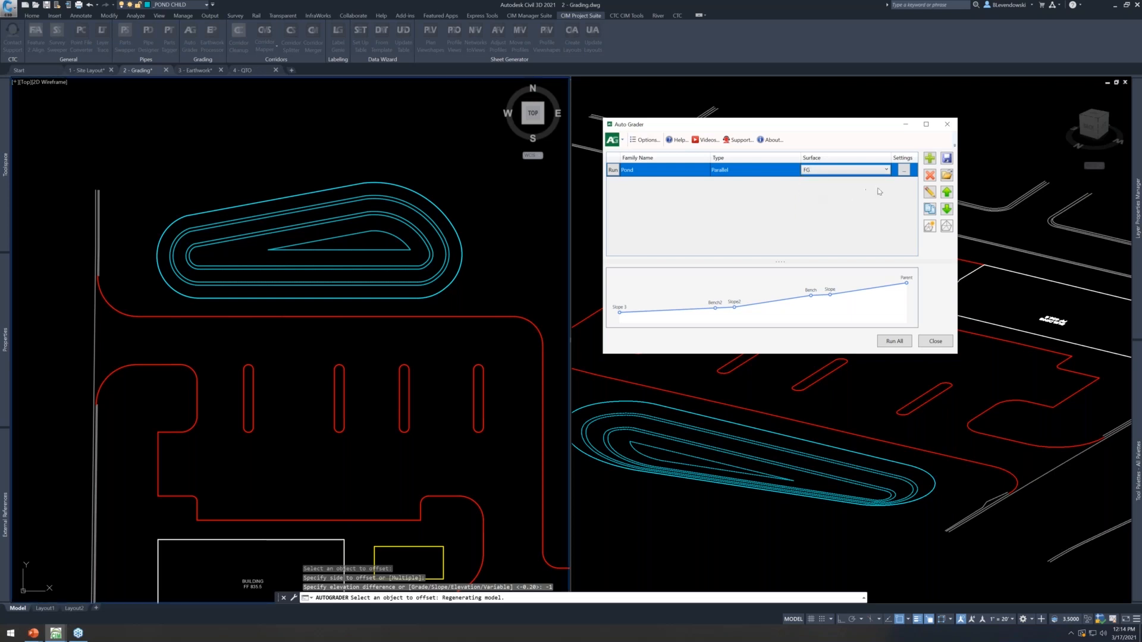
pyautogui.click(904, 171)
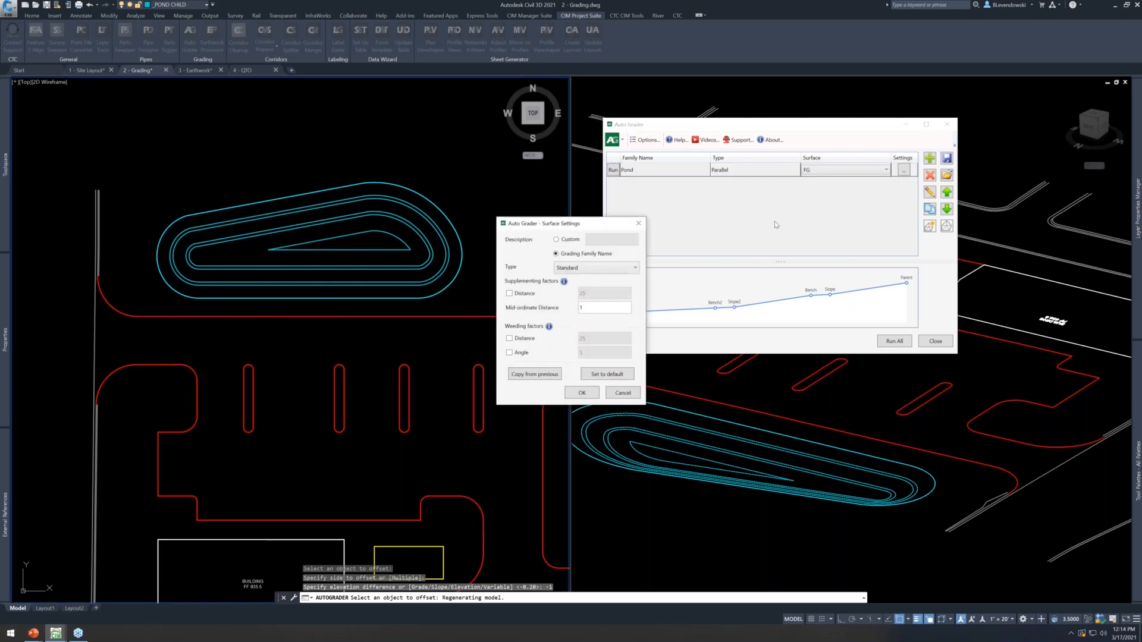
pyautogui.click(529, 295)
pyautogui.write('2')
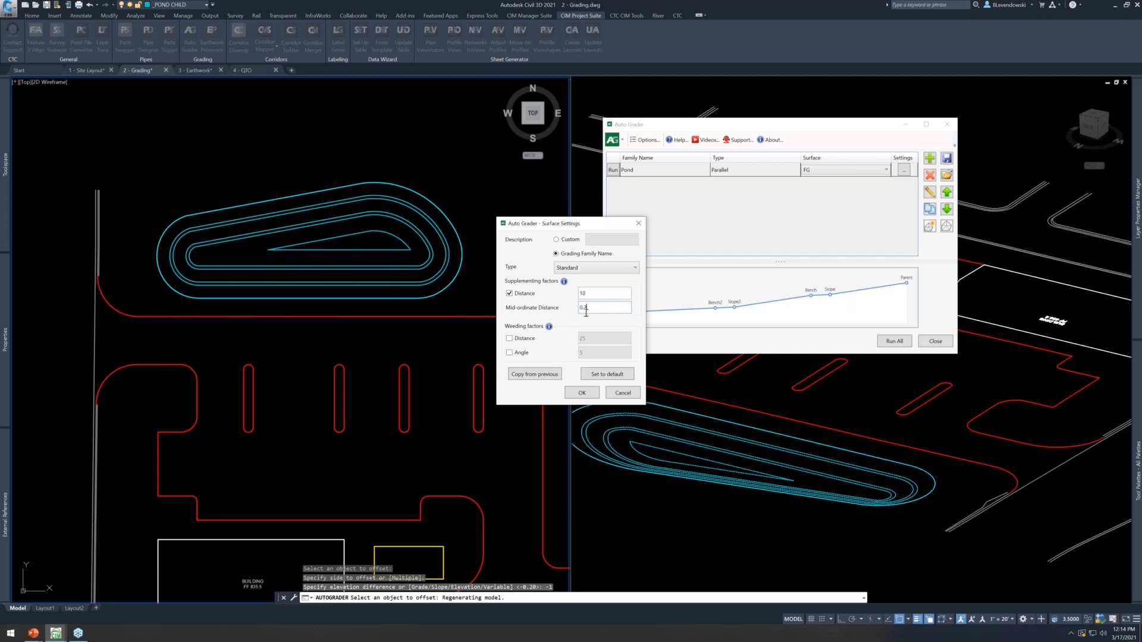
pyautogui.doubleClick(599, 296)
pyautogui.click(614, 293)
pyautogui.click(582, 393)
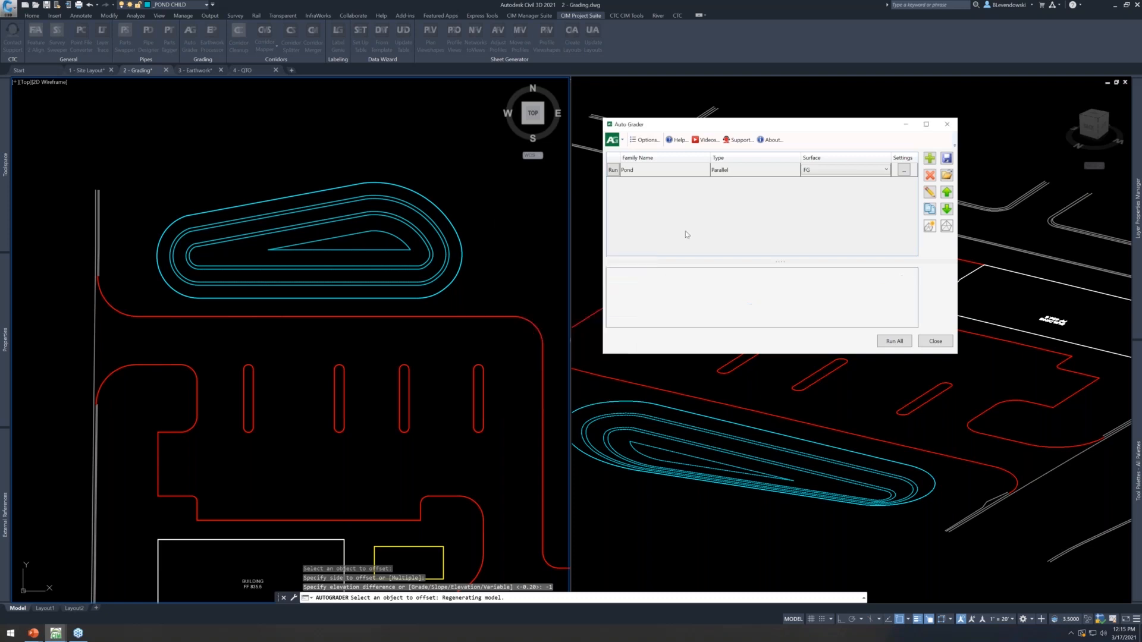
# Run the Pond family to add its feature lines to FG, close Auto Grader, and inspect the pond surface in plan
pyautogui.click(613, 170)
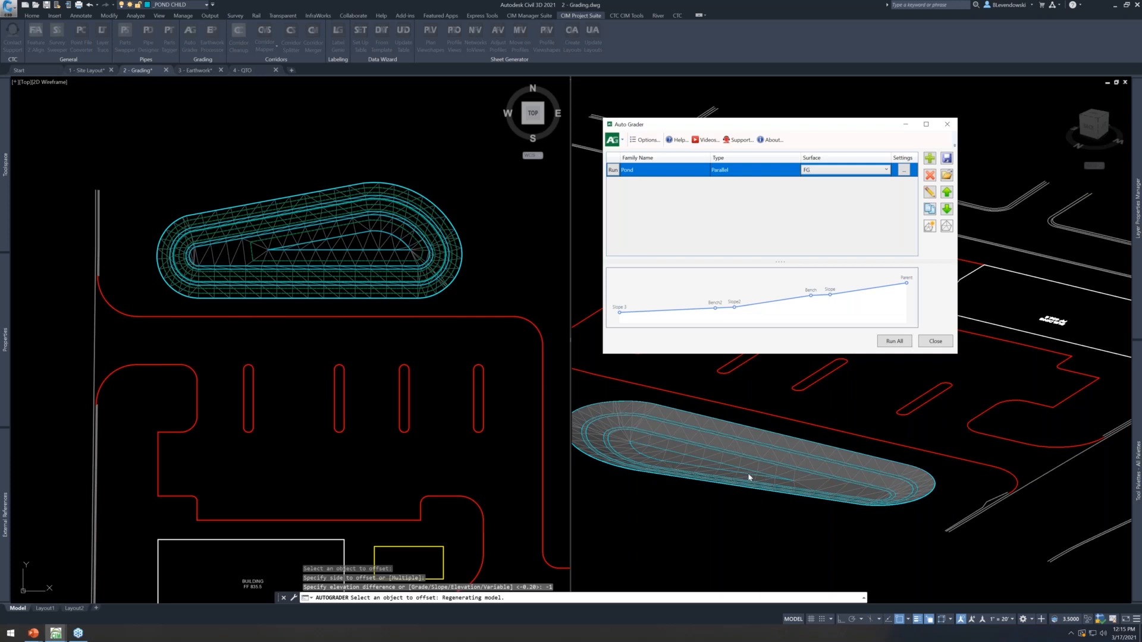
pyautogui.click(941, 345)
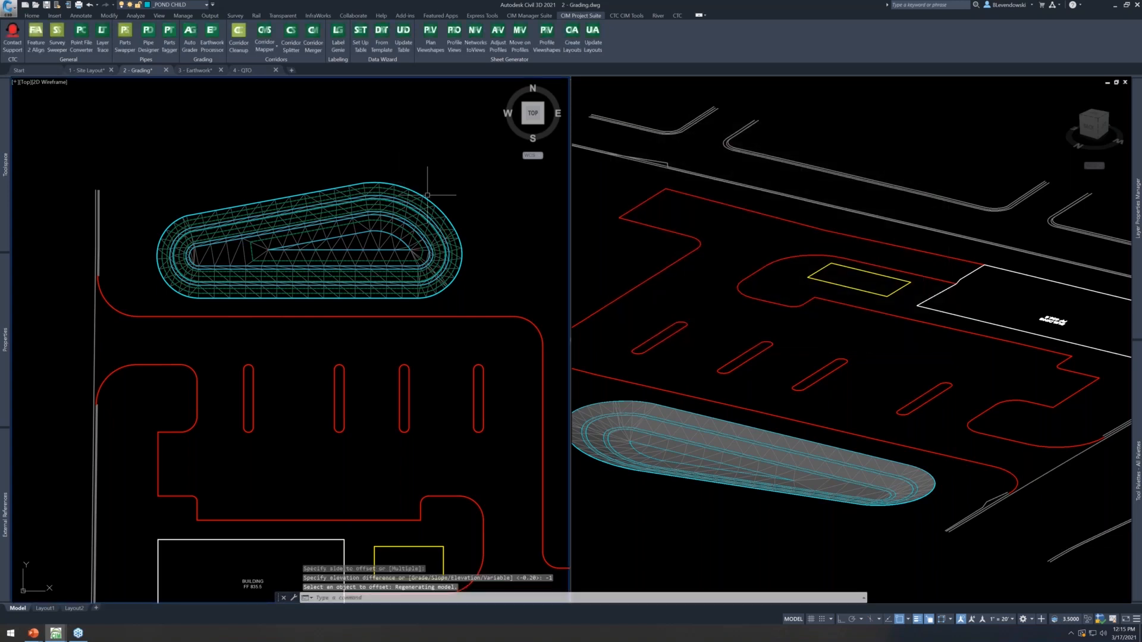
pyautogui.scroll(5, 427, 195)
pyautogui.scroll(-3, 412, 256)
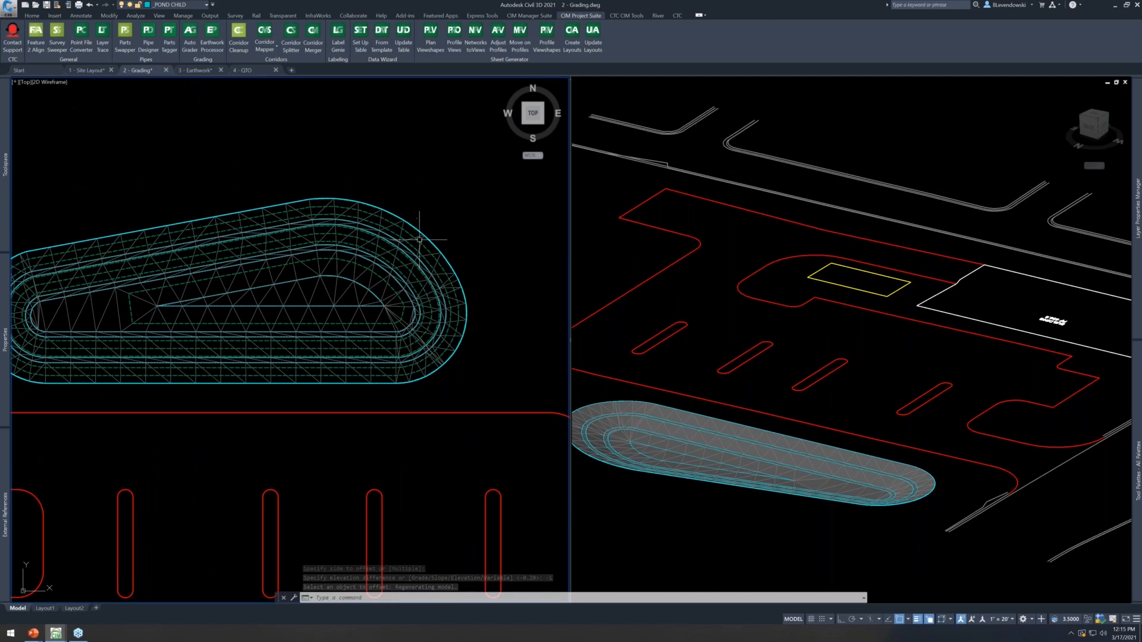
pyautogui.moveTo(395, 352); pyautogui.dragTo(432, 316, button='middle')
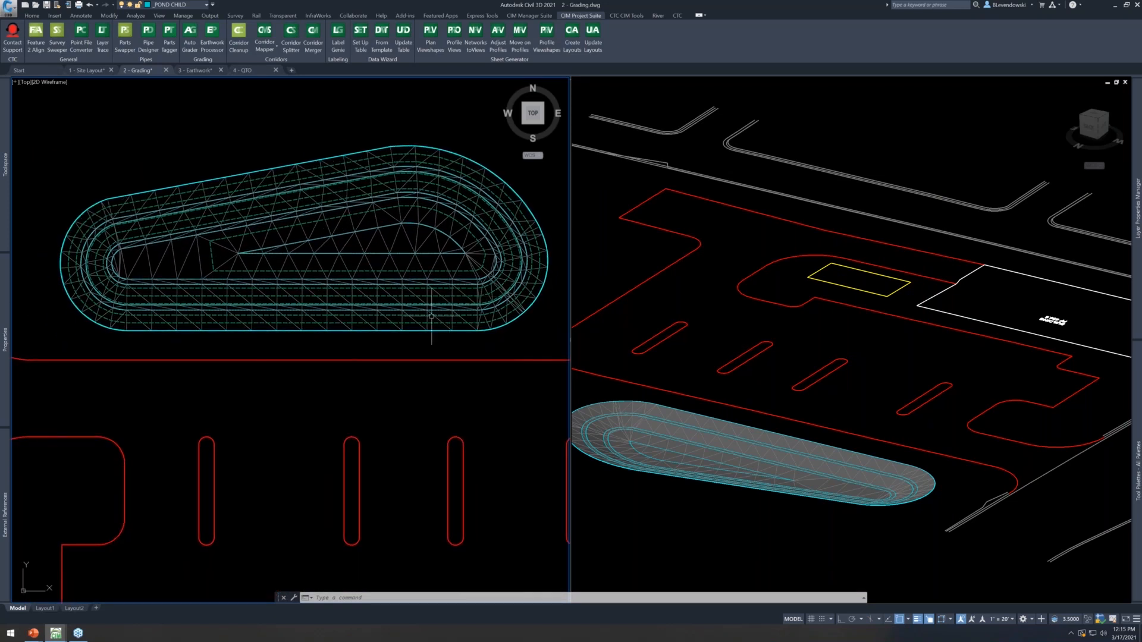
pyautogui.scroll(-2, 400, 365)
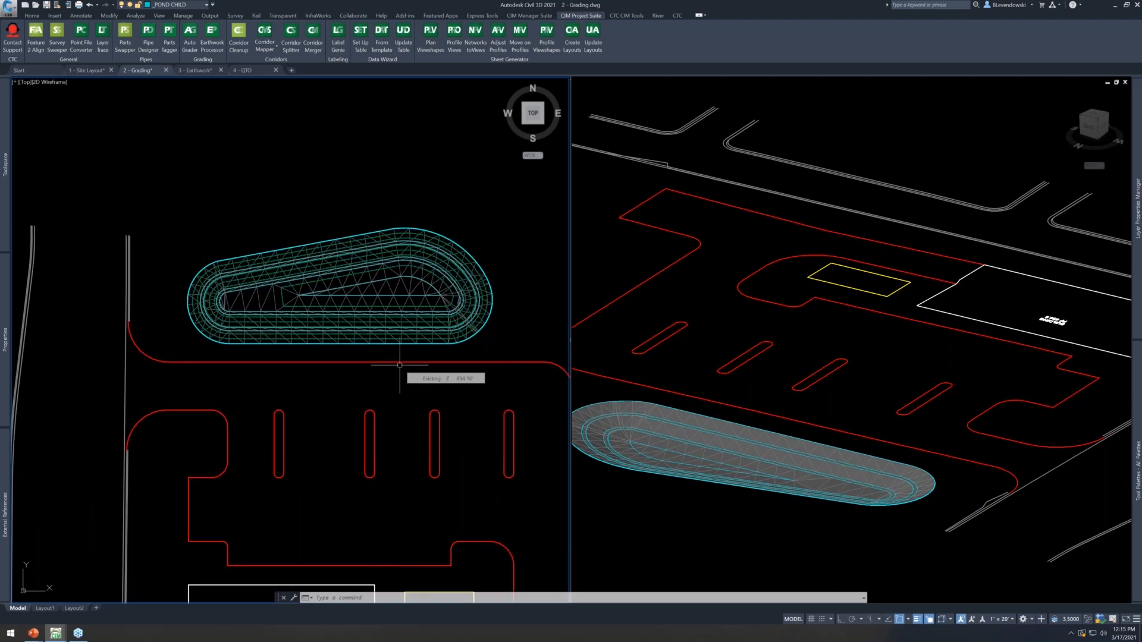
pyautogui.scroll(2, 400, 365)
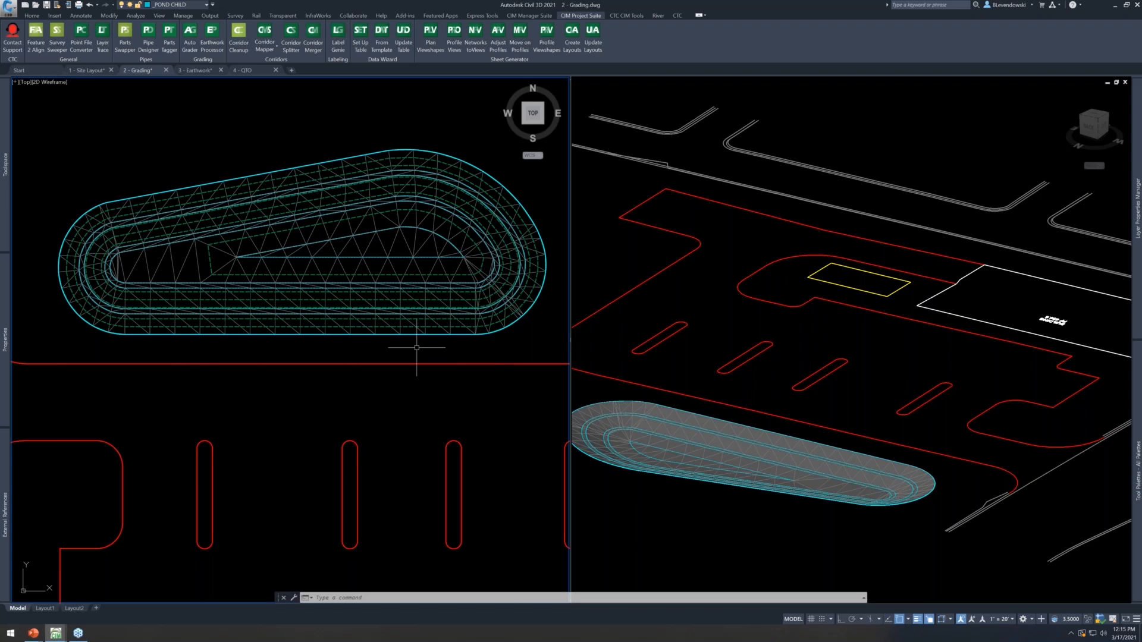
# Move the pond's outer parent feature line a short distance southwest
pyautogui.click(363, 334)
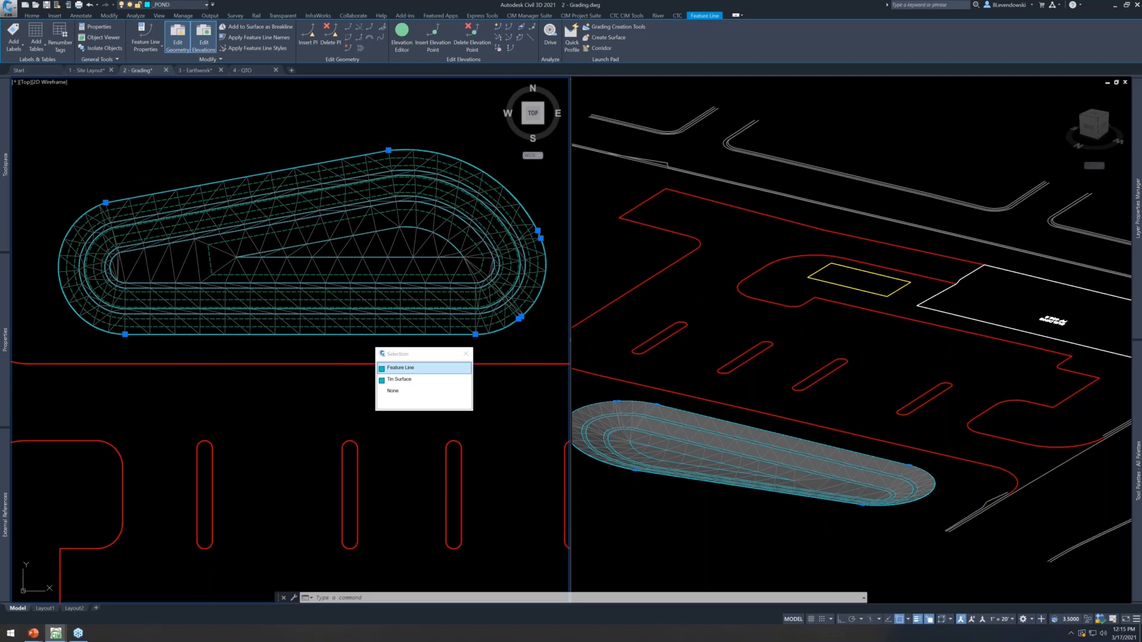
pyautogui.click(318, 350)
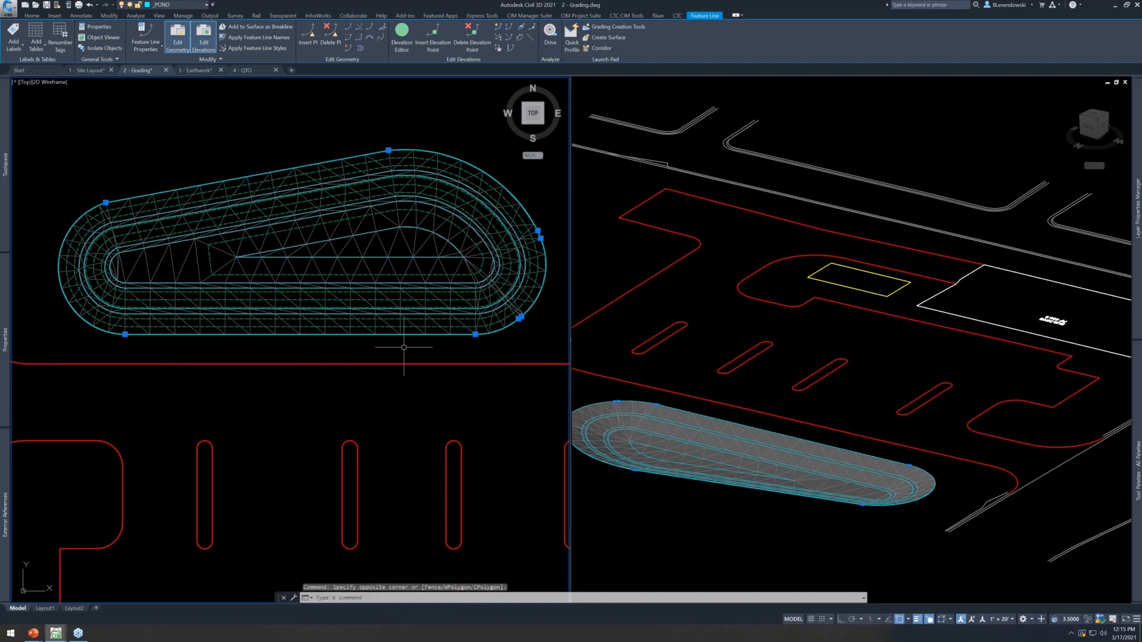
pyautogui.write('m')
pyautogui.press('Return')
pyautogui.click(413, 348)
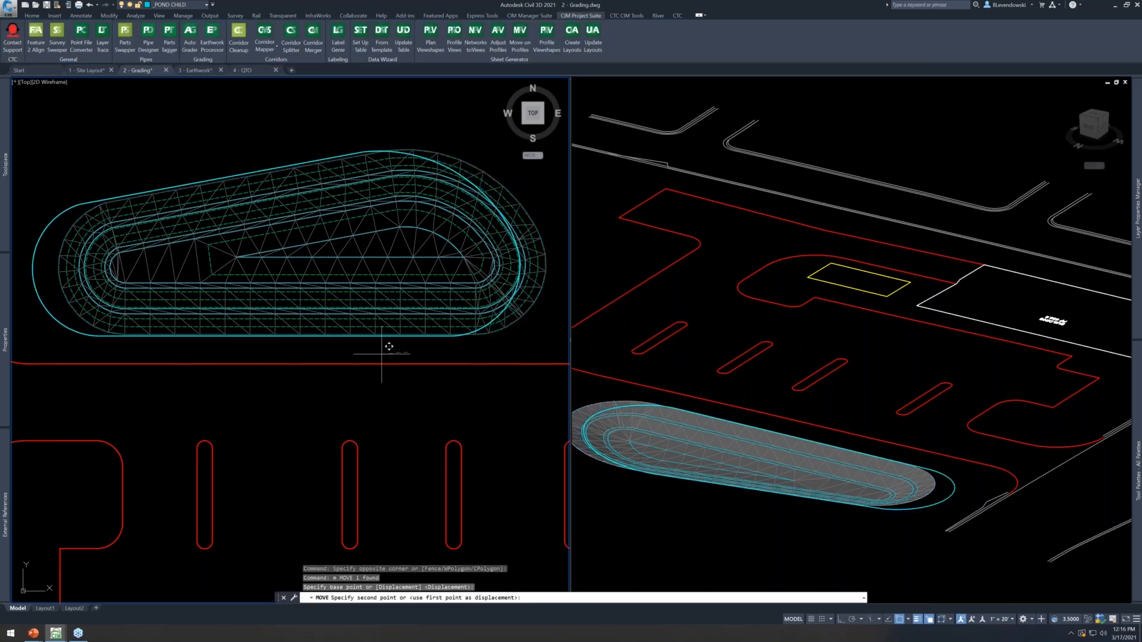
pyautogui.click(382, 363)
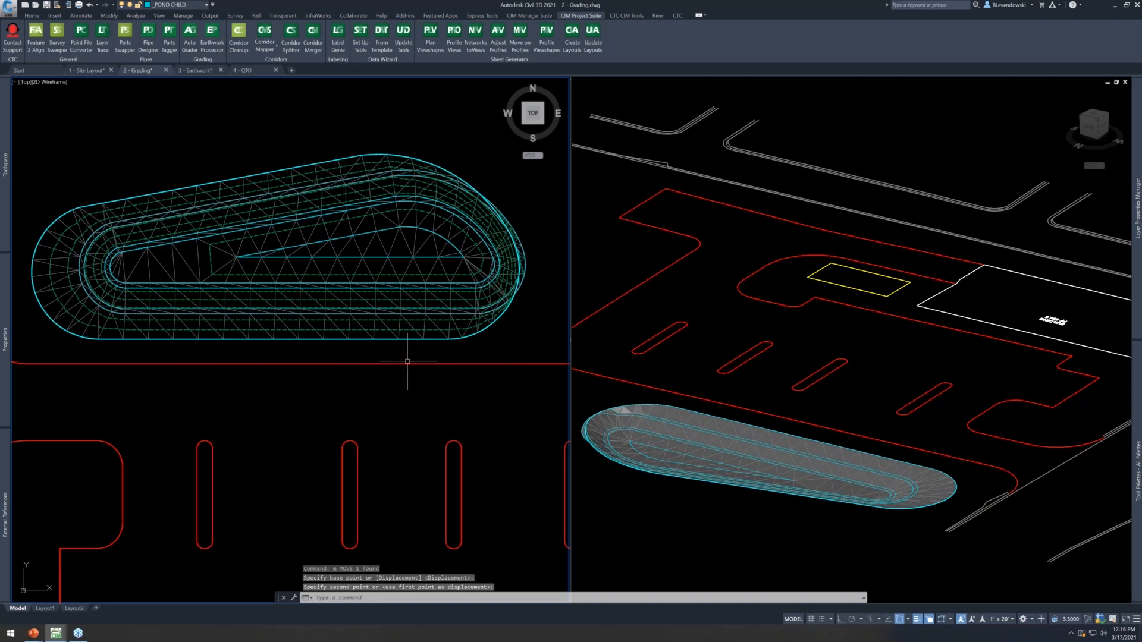
# Reopen Auto Grader, rerun the Pond family for the moved parent feature line, and close Auto Grader
pyautogui.write('autog')
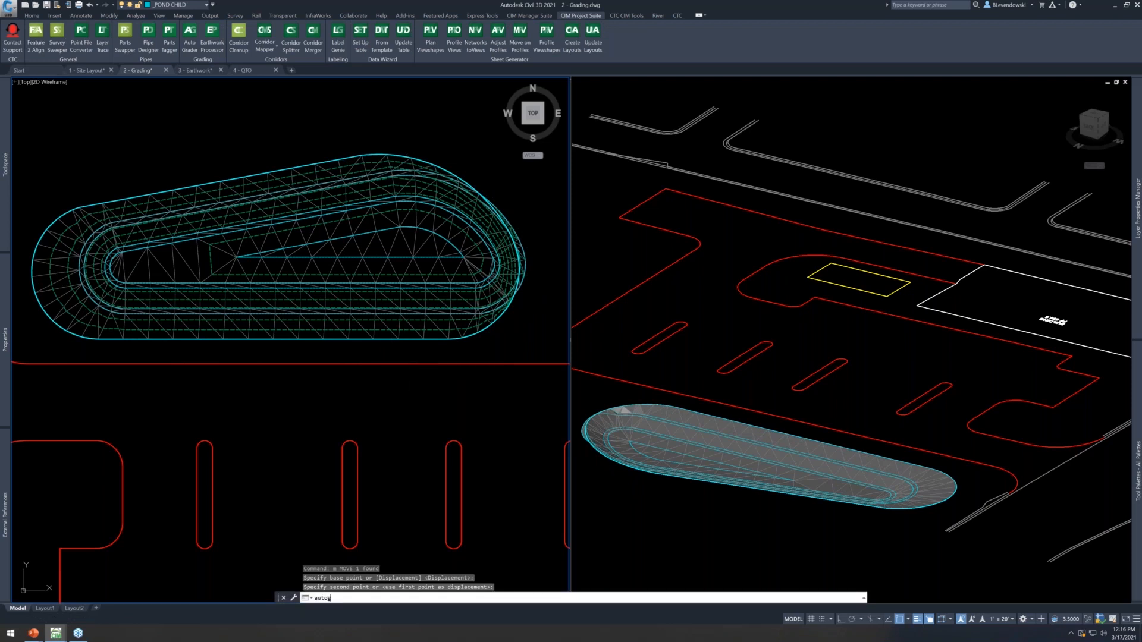
pyautogui.press('Return')
pyautogui.click(614, 171)
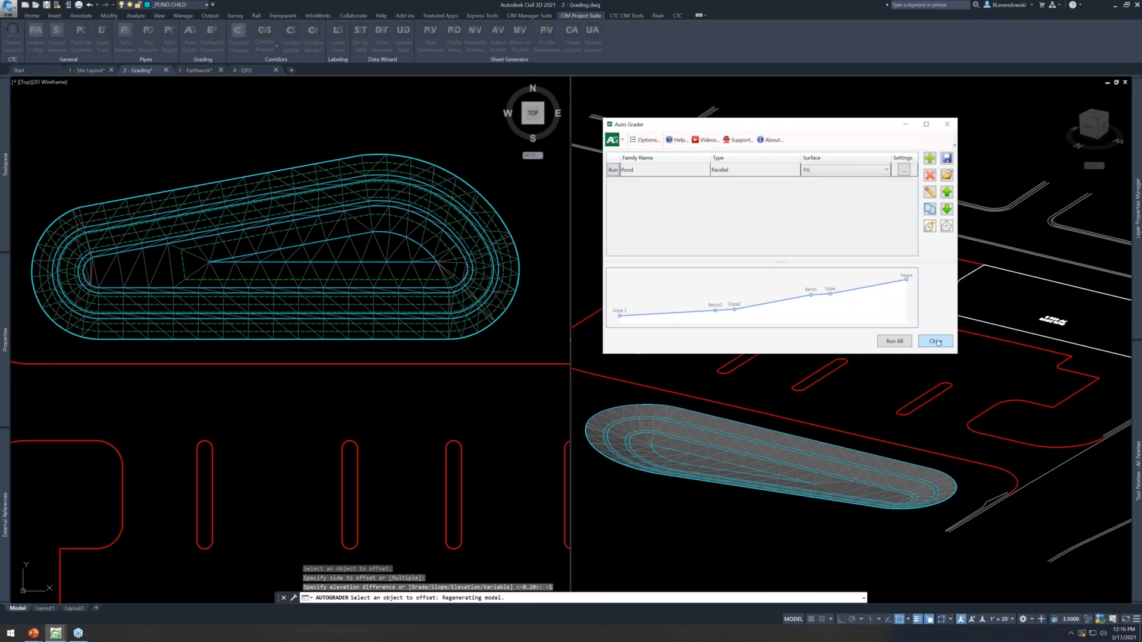
pyautogui.click(935, 342)
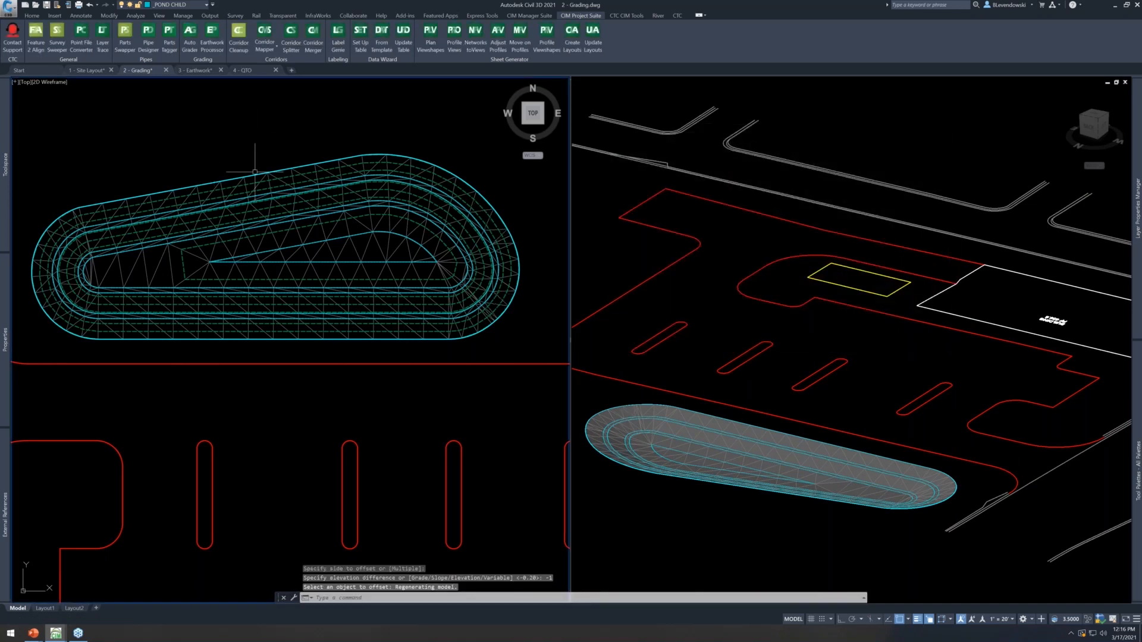
# Examine the regenerated pond in plan by selecting its outer parent feature line and an inner child feature line
pyautogui.click(285, 169)
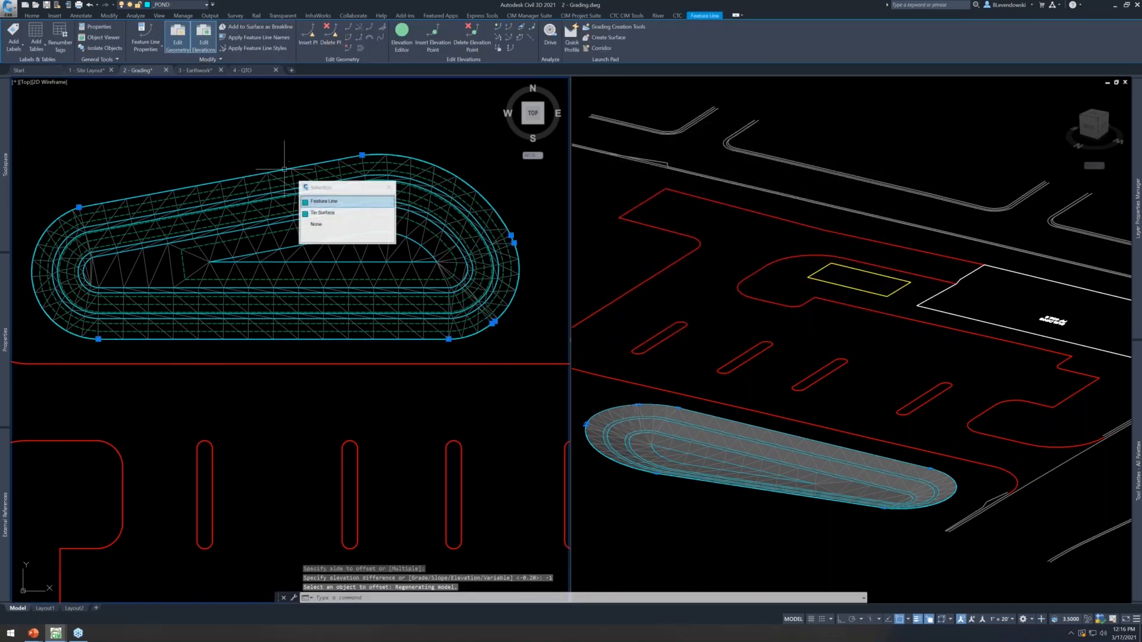
pyautogui.click(342, 201)
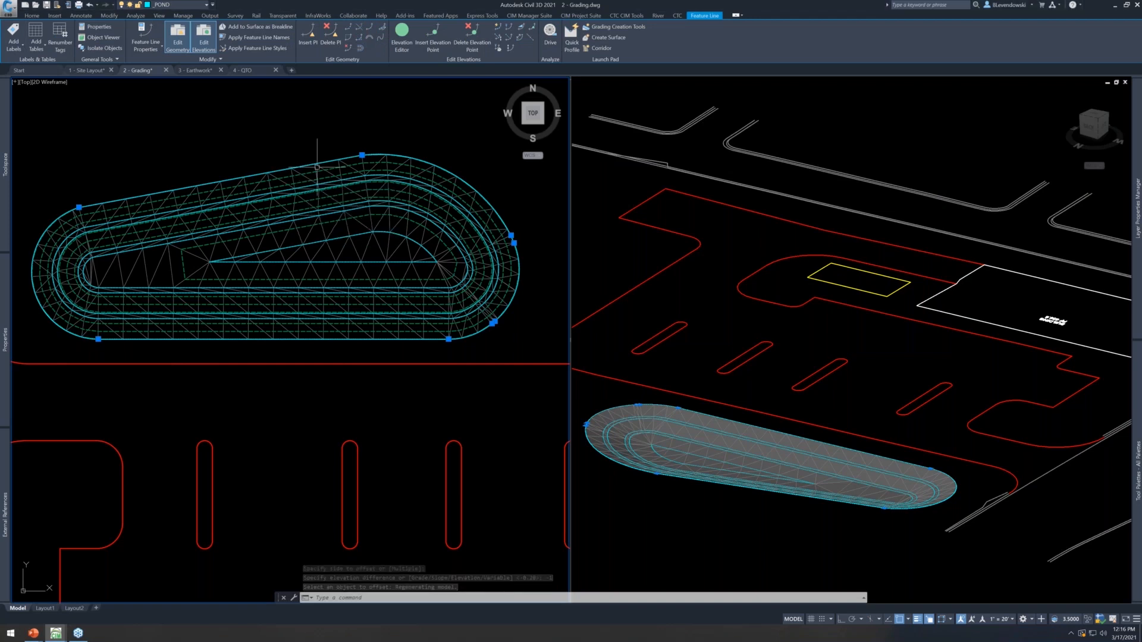
pyautogui.scroll(5, 317, 167)
pyautogui.press('Escape')
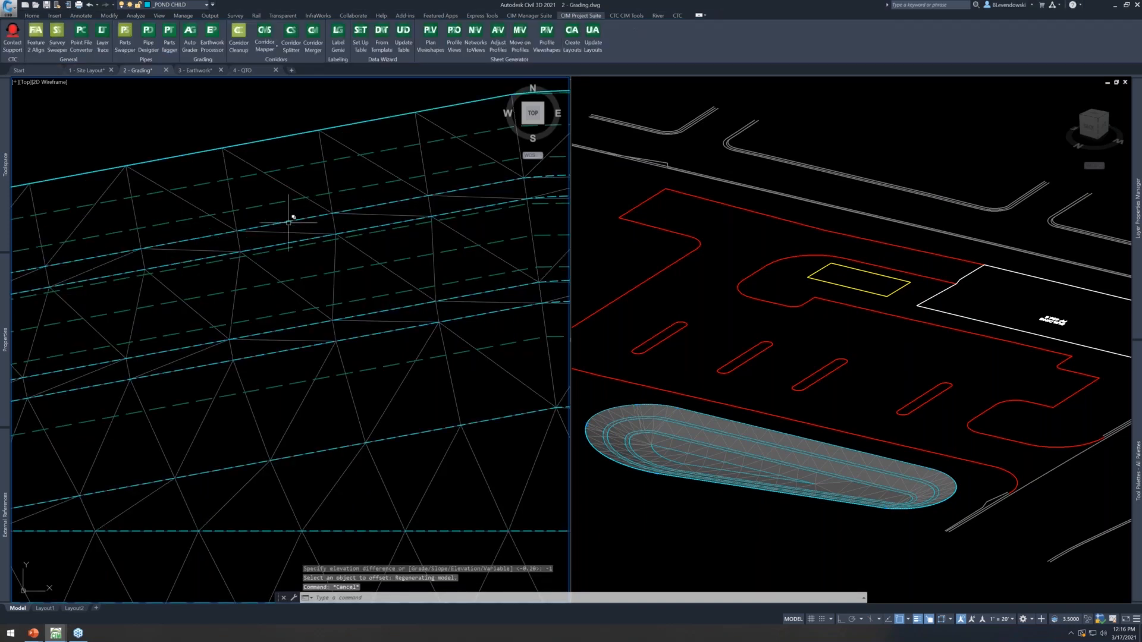
pyautogui.click(288, 223)
pyautogui.click(334, 251)
pyautogui.scroll(-6, 220, 248)
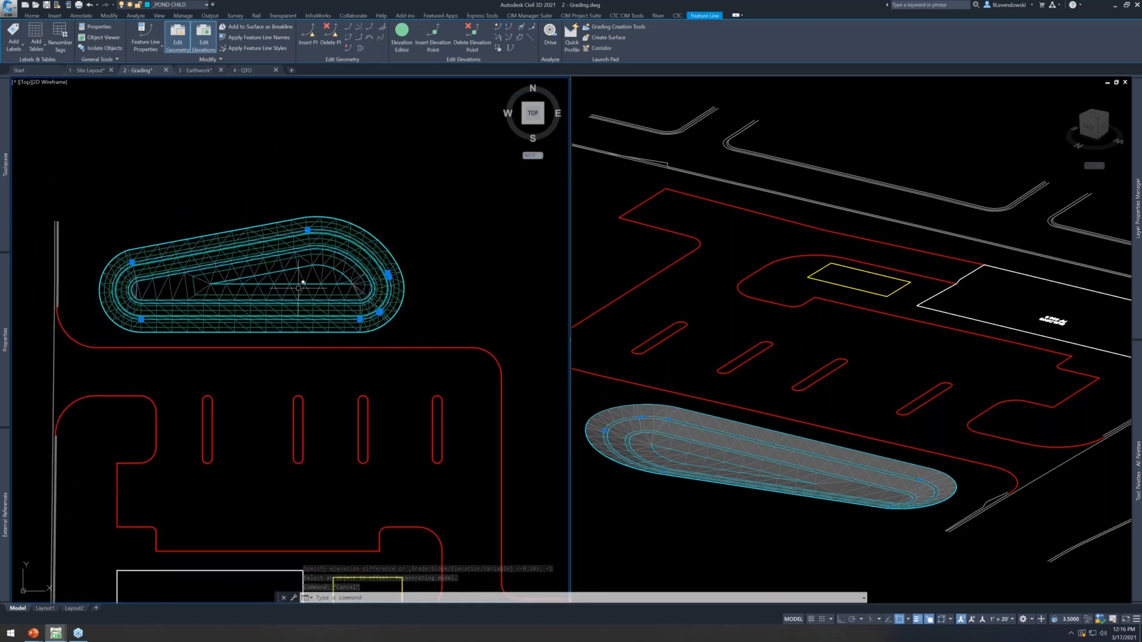
pyautogui.scroll(2, 249, 265)
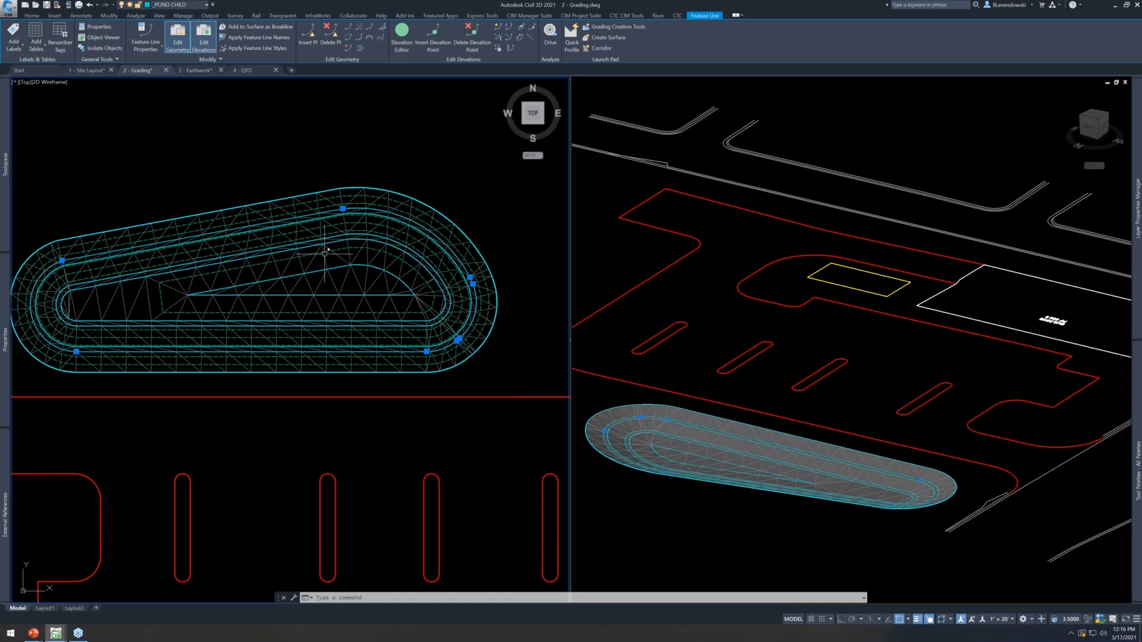
pyautogui.moveTo(403, 208)
pyautogui.moveTo(461, 186)
pyautogui.scroll(-2, 432, 279)
pyautogui.scroll(2, 366, 296)
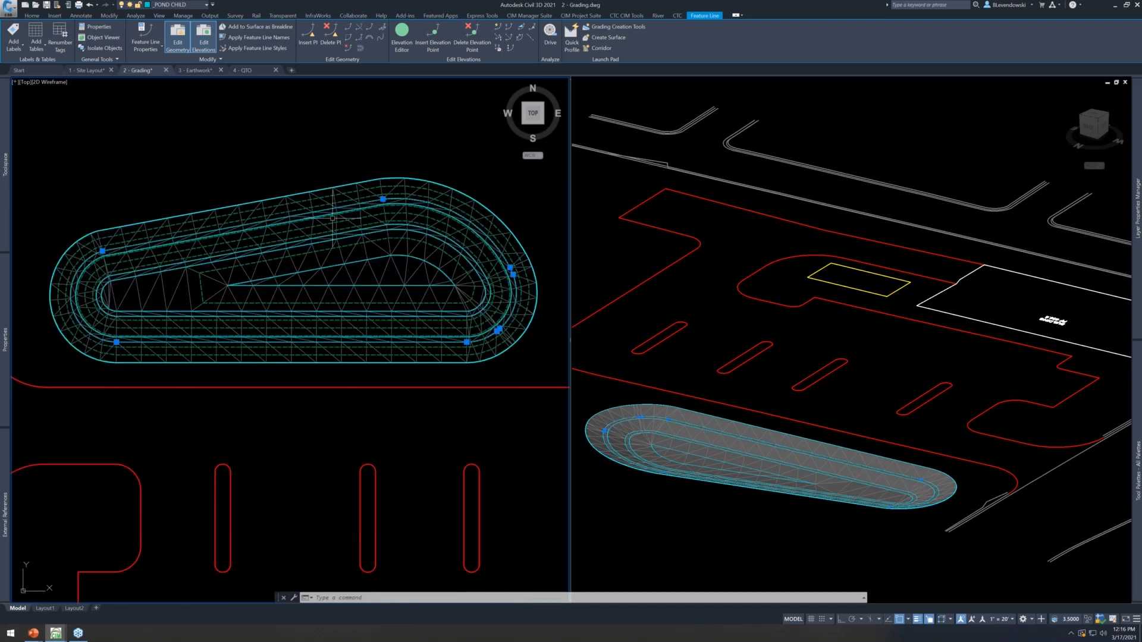
pyautogui.moveTo(254, 161)
pyautogui.mouseDown(button='middle')
pyautogui.moveTo(257, 186)
pyautogui.moveTo(262, 177)
pyautogui.mouseUp(button='middle')
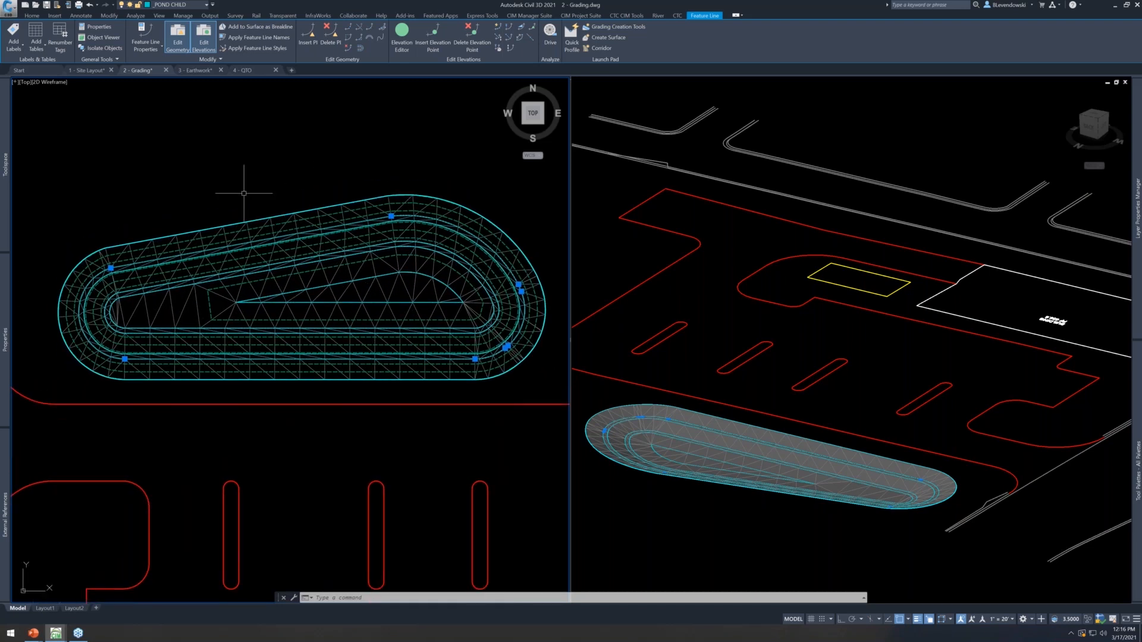
# Clear the feature line selection and view the graded pond and site from another angle in 3D
pyautogui.press('Escape')
pyautogui.press('Escape')
pyautogui.press('Escape')
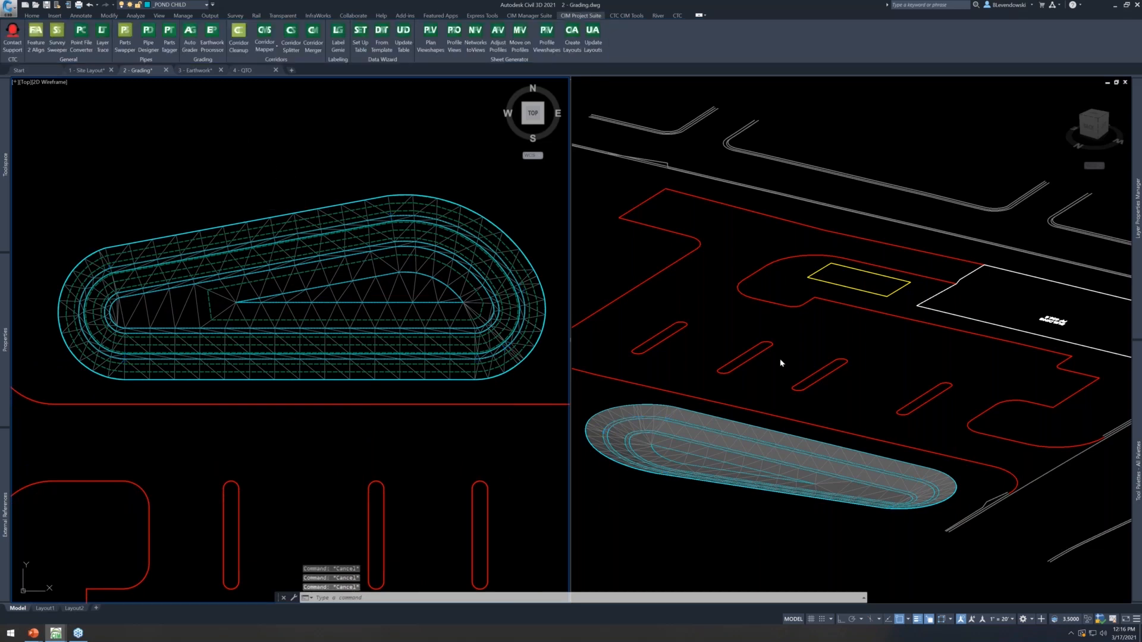
pyautogui.keyDown('shift'); pyautogui.moveTo(800, 335); pyautogui.dragTo(831, 368, button='middle'); pyautogui.keyUp('shift')
pyautogui.click(278, 188)
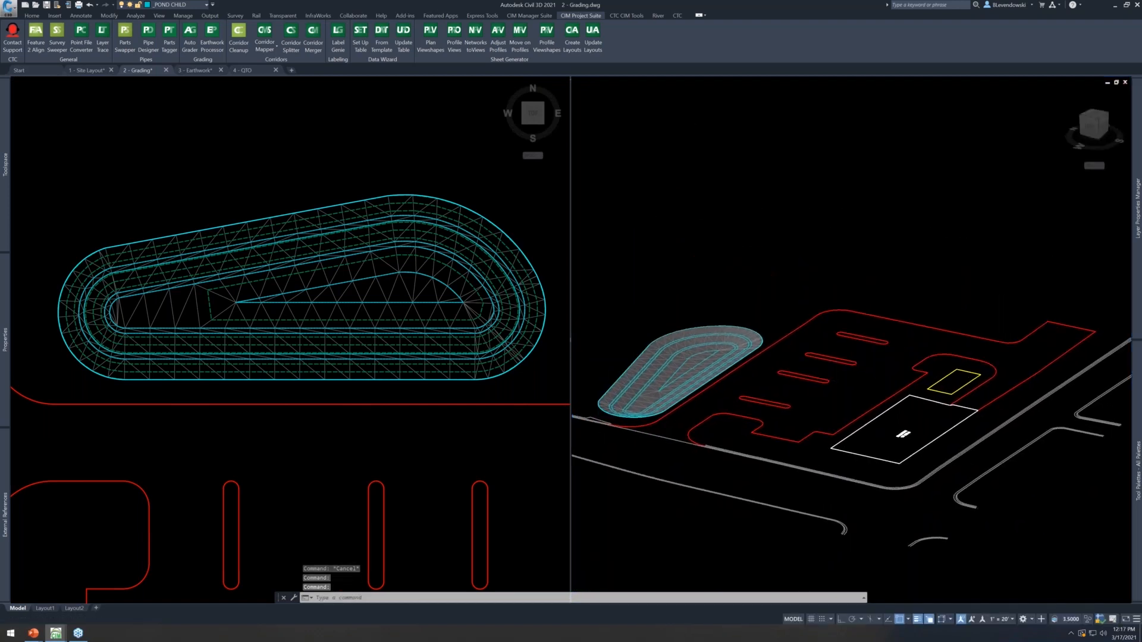
# Examine the parking lot layout in plan, selecting two of its curb islands and clearing the selection
pyautogui.scroll(-4, 257, 171)
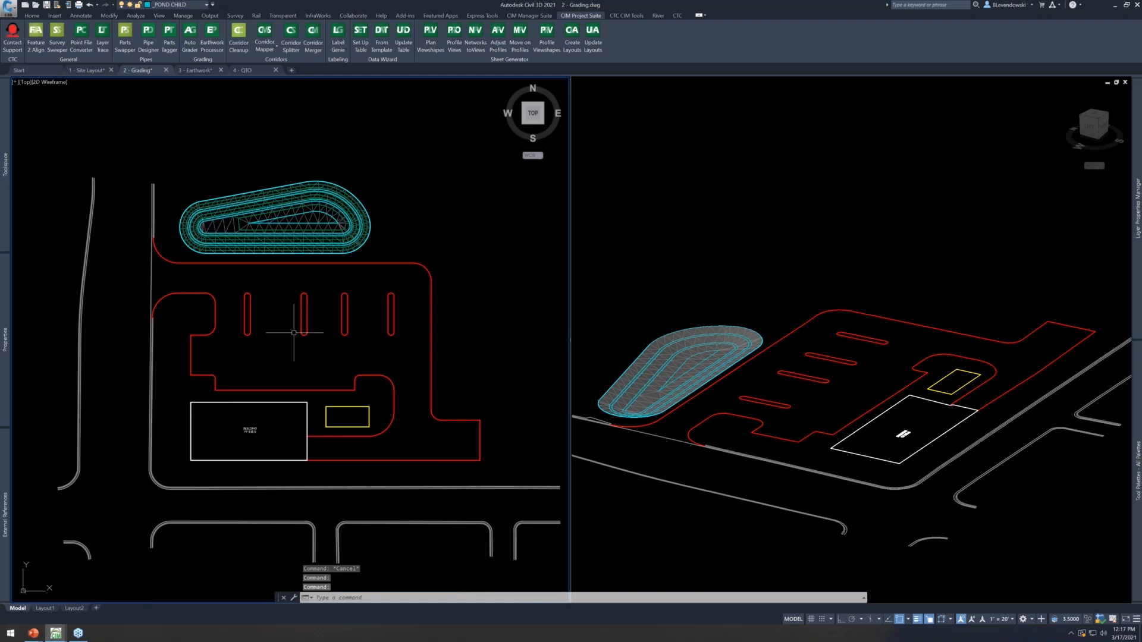
pyautogui.scroll(2, 293, 333)
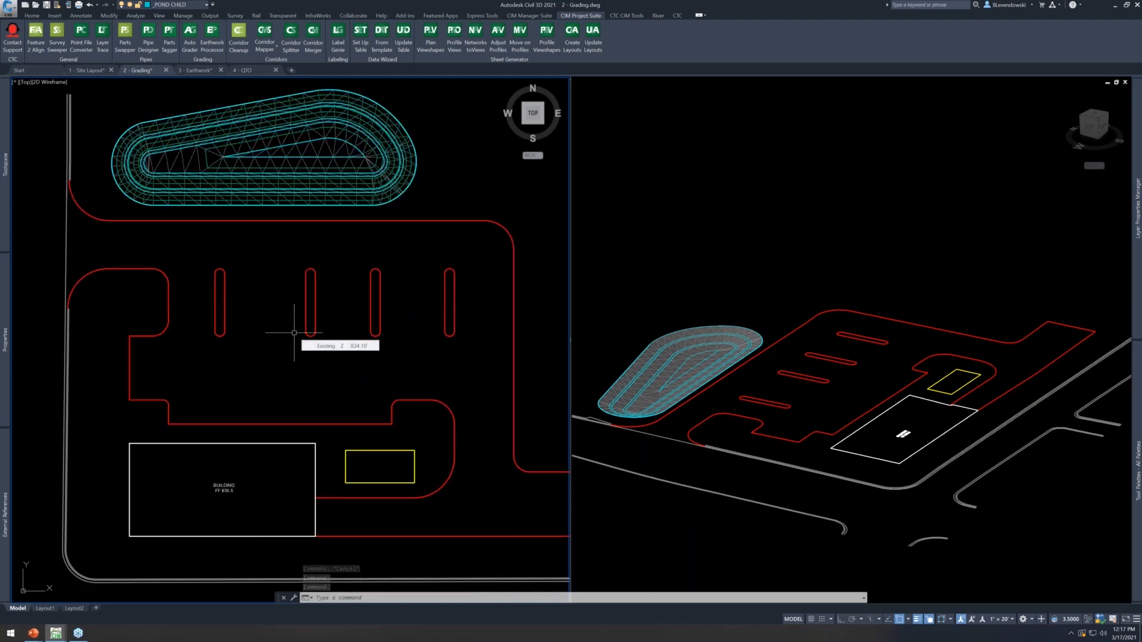
pyautogui.moveTo(336, 309)
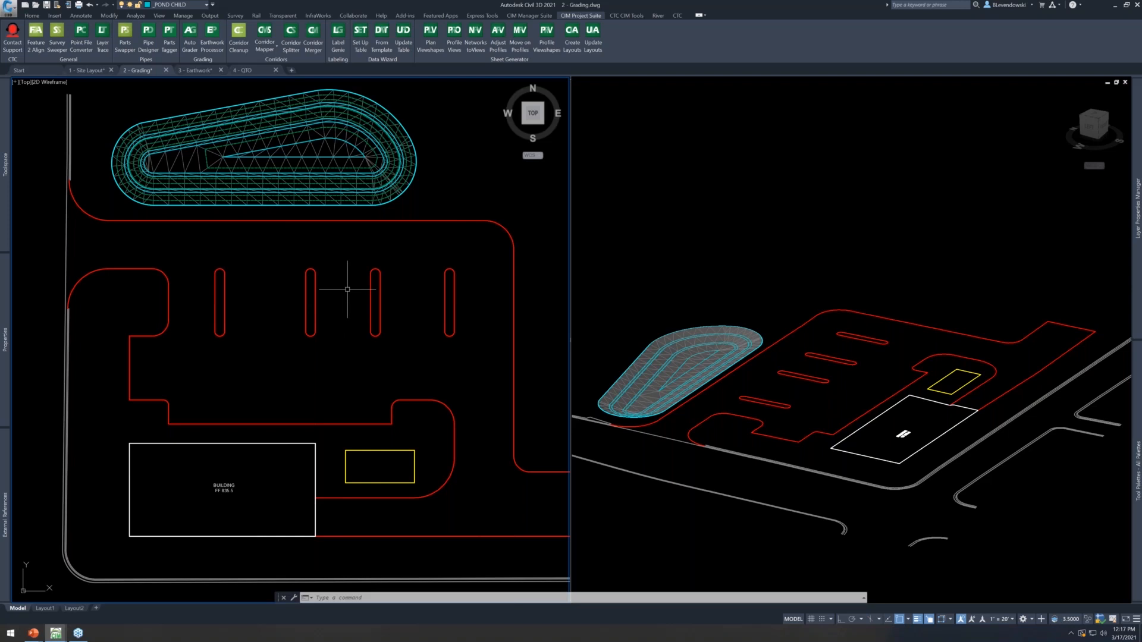
pyautogui.moveTo(355, 258); pyautogui.dragTo(324, 254, button='middle')
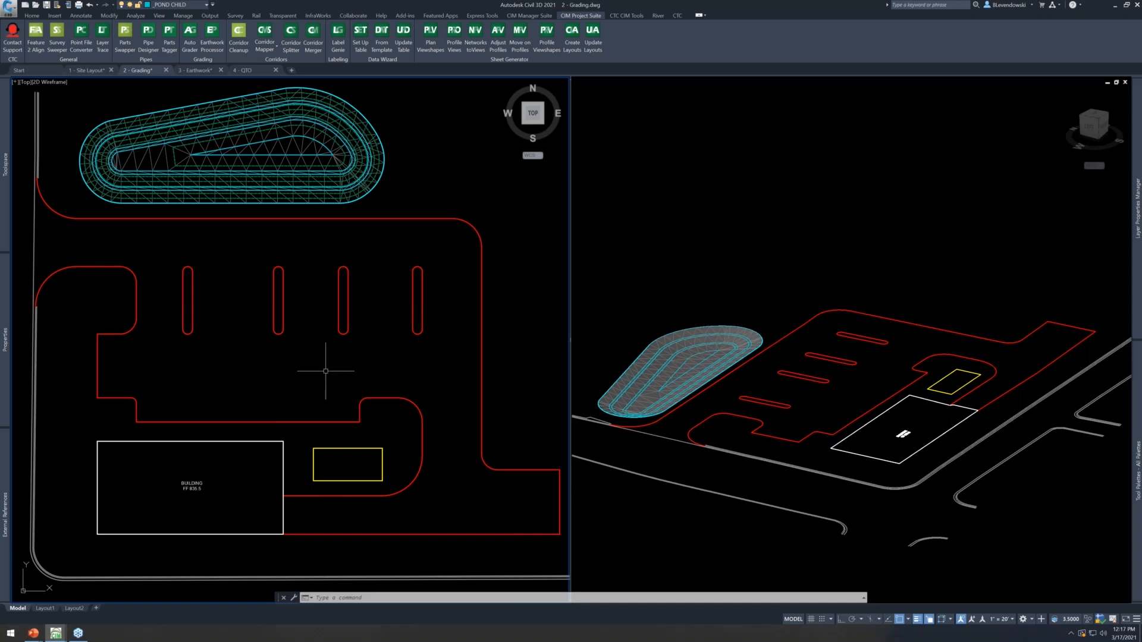
pyautogui.moveTo(296, 286)
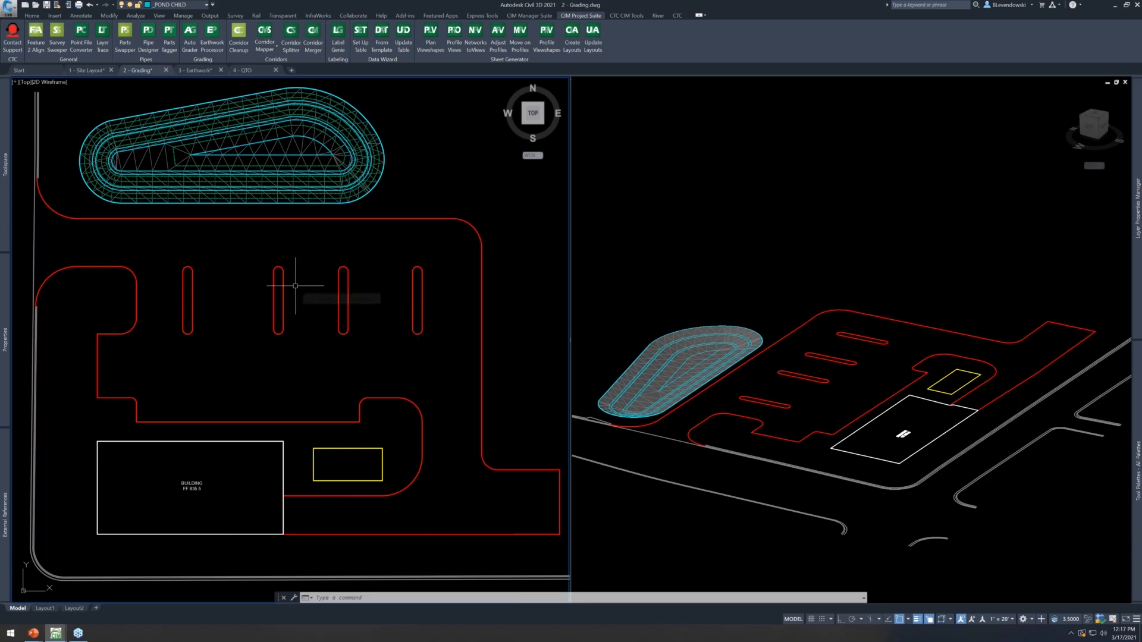
pyautogui.moveTo(220, 250); pyautogui.dragTo(241, 281, button='middle')
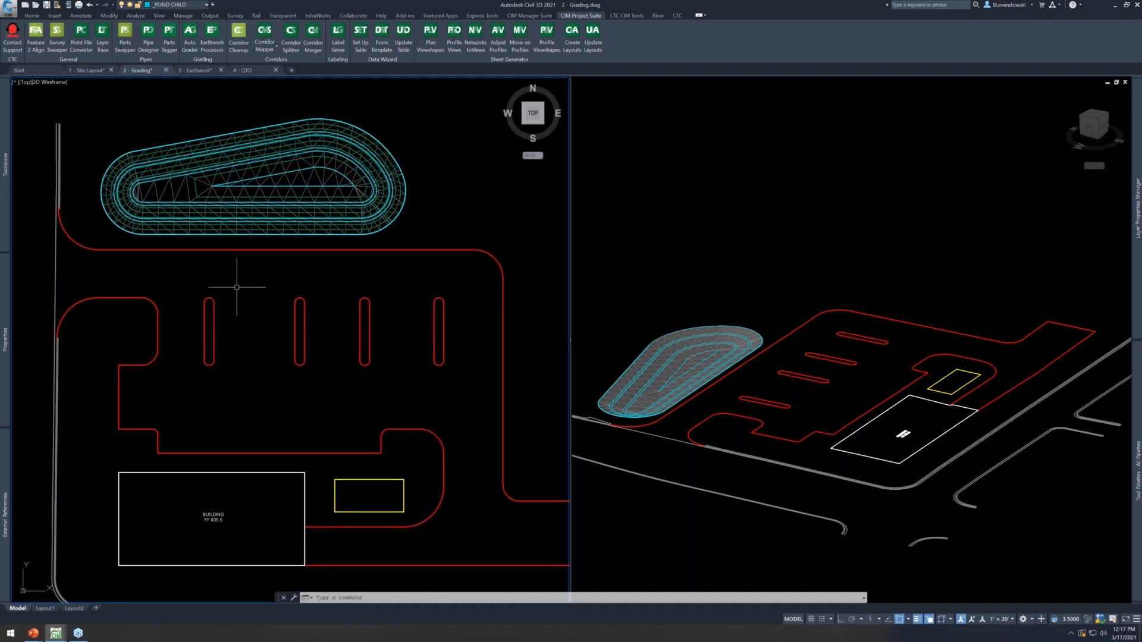
pyautogui.moveTo(236, 287)
pyautogui.click(331, 394)
pyautogui.click(188, 343)
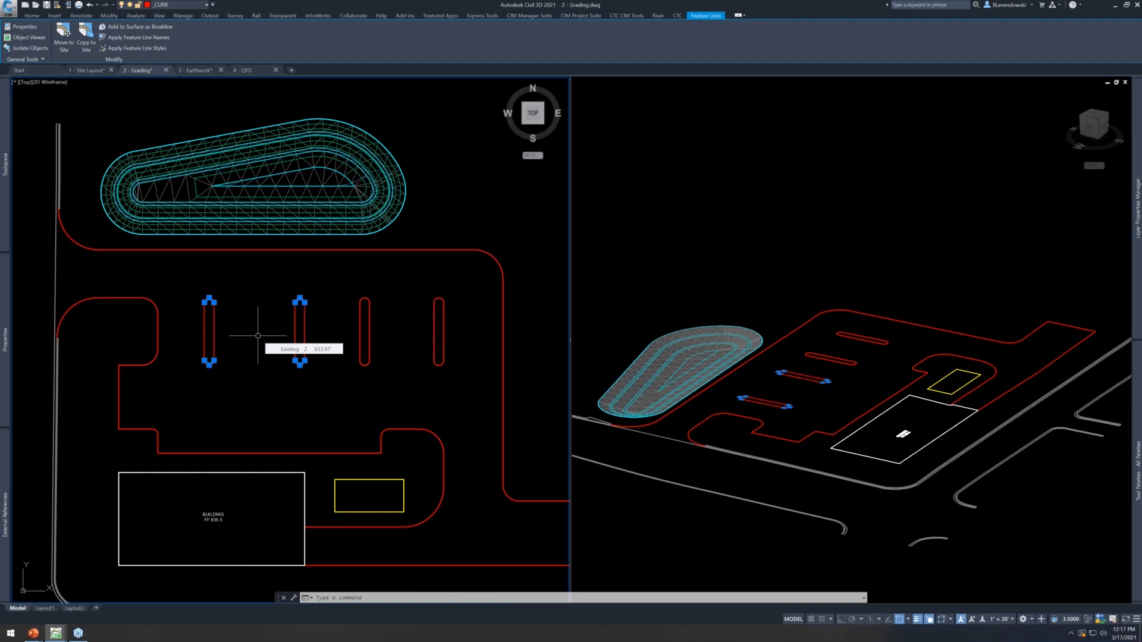
pyautogui.moveTo(256, 272); pyautogui.dragTo(284, 297, button='middle')
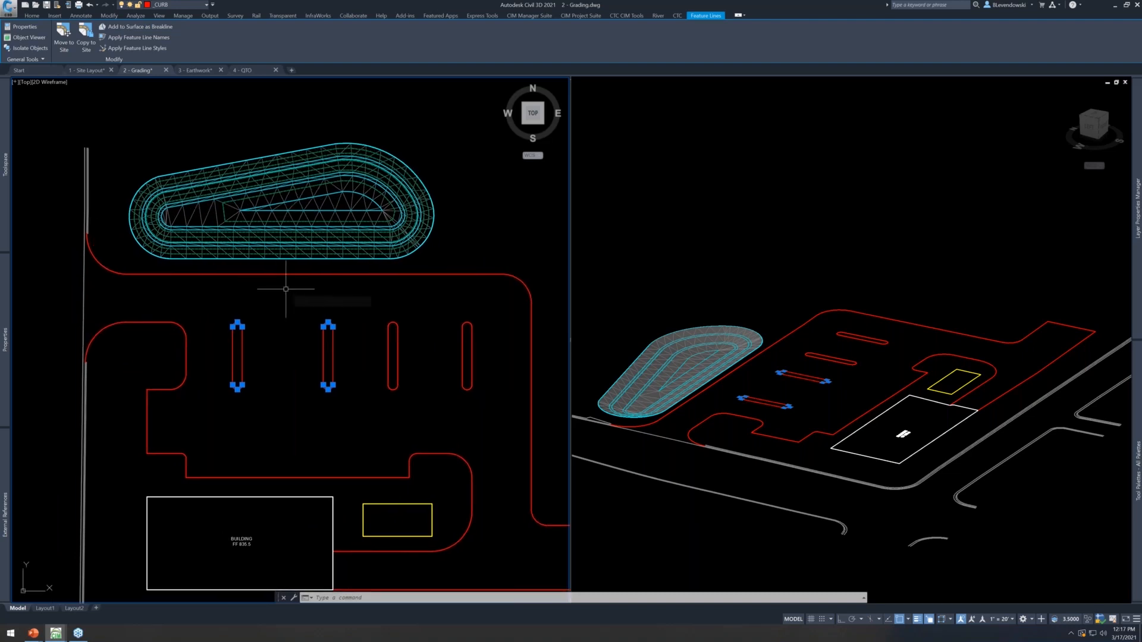
pyautogui.moveTo(319, 368)
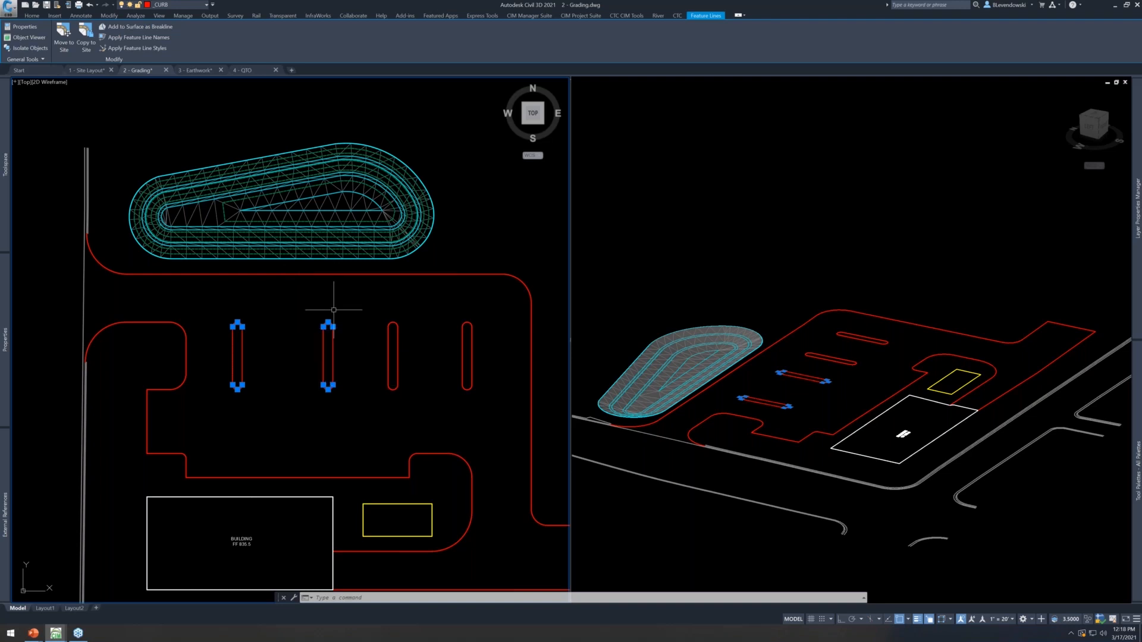
pyautogui.press('Escape')
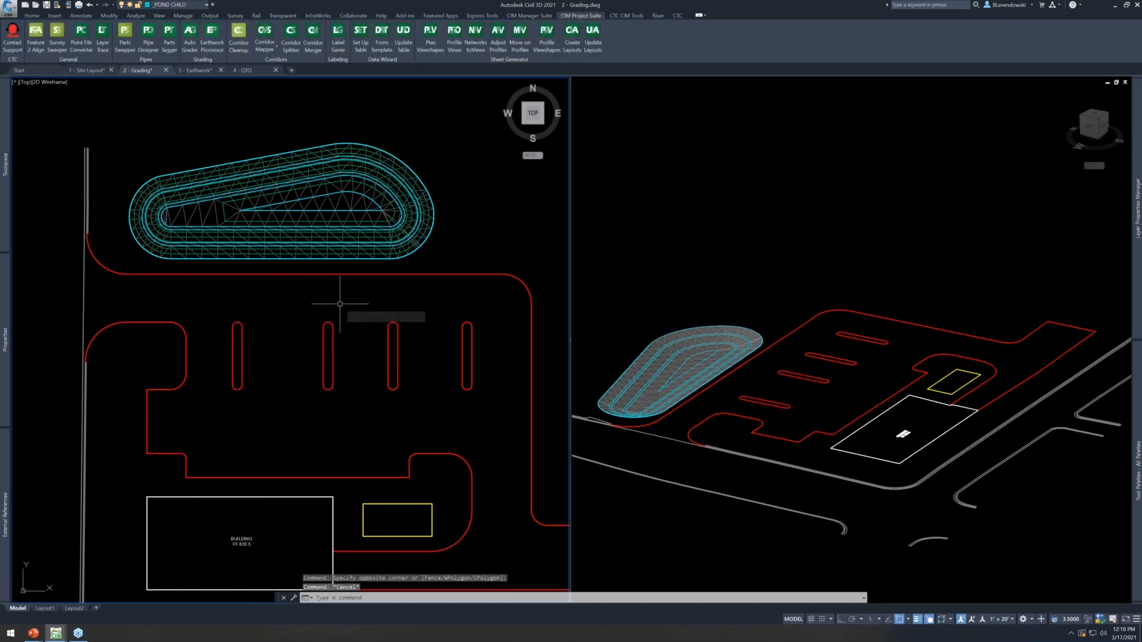
# Select the curb feature lines around the parking lot and its islands, examine them, and clear the selection
pyautogui.moveTo(369, 306)
pyautogui.mouseDown(button='middle')
pyautogui.moveTo(335, 272)
pyautogui.moveTo(322, 275)
pyautogui.mouseUp(button='middle')
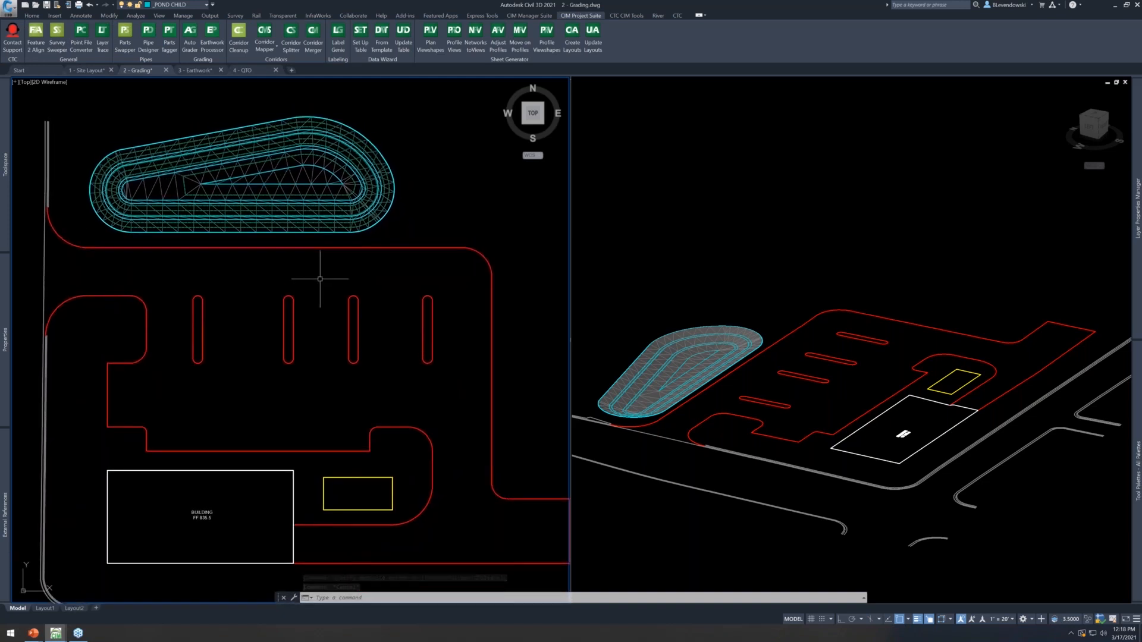
pyautogui.moveTo(321, 276)
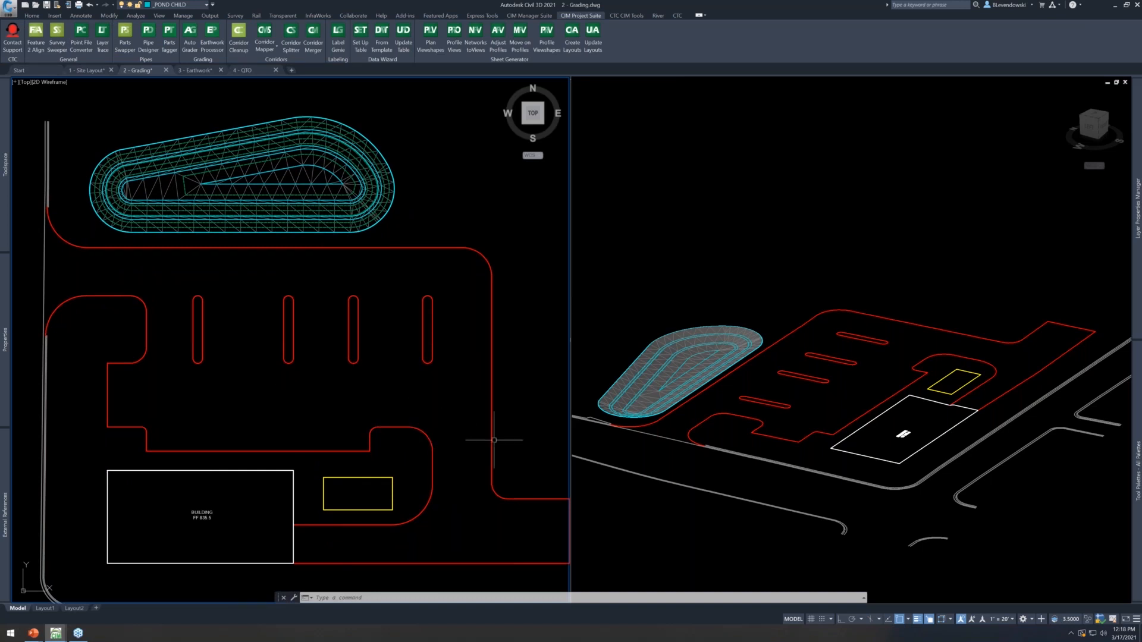
pyautogui.click(511, 437)
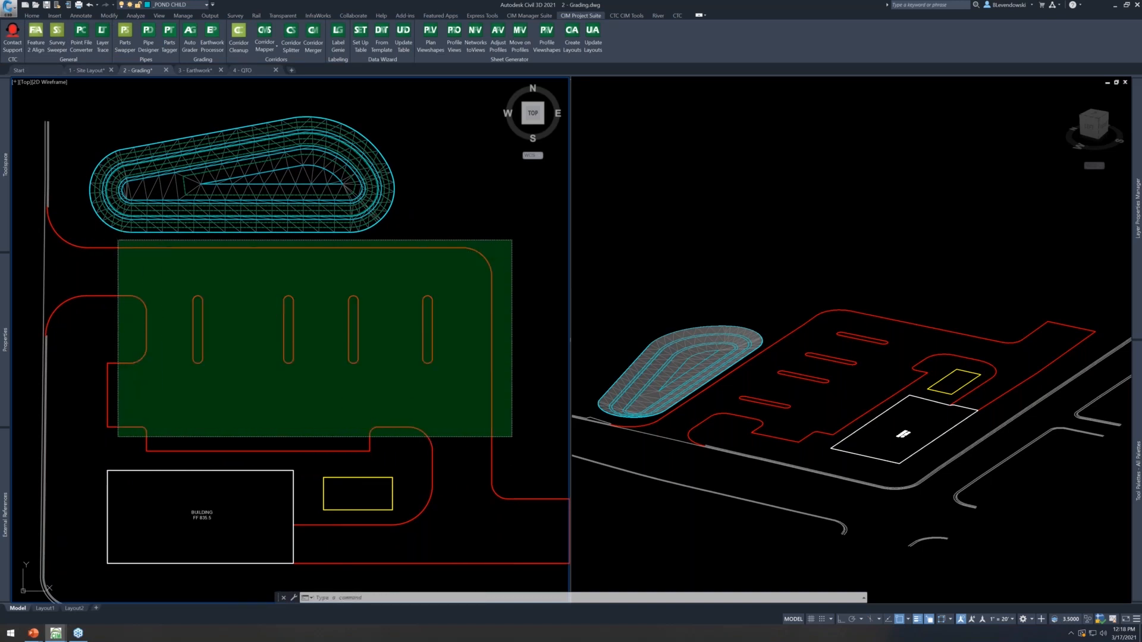
pyautogui.click(119, 239)
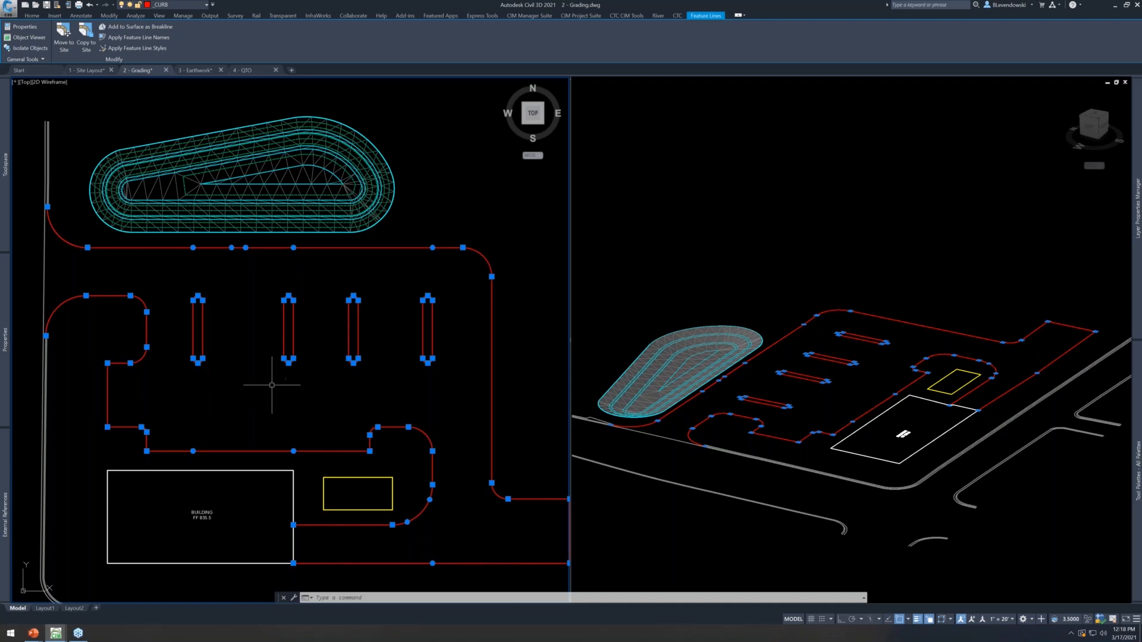
pyautogui.scroll(4, 185, 343)
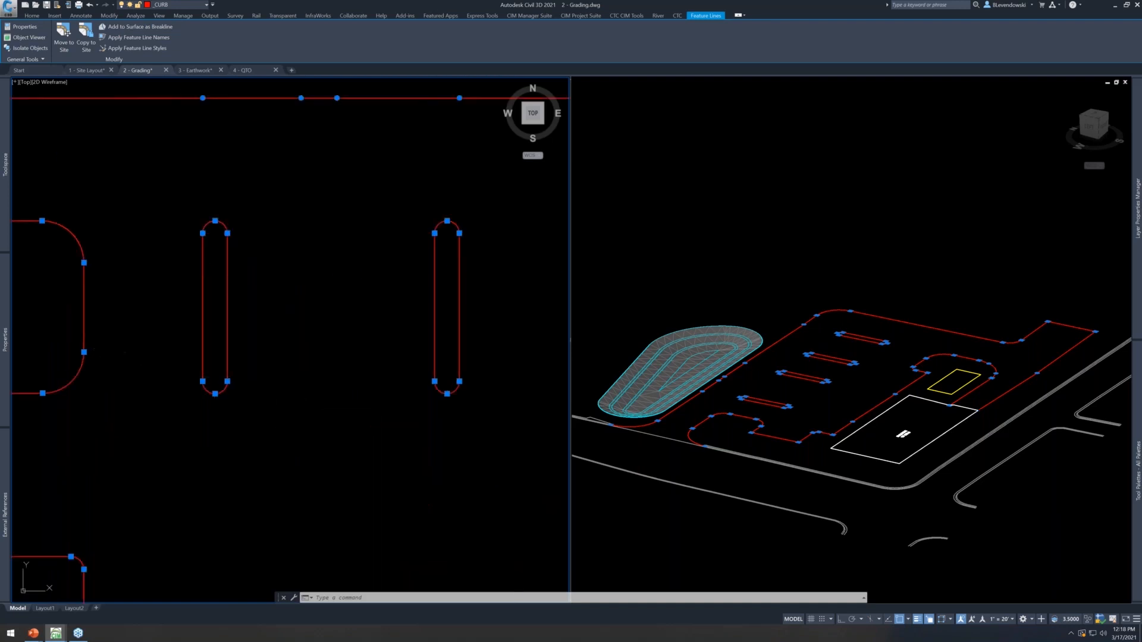
pyautogui.scroll(-4, 226, 341)
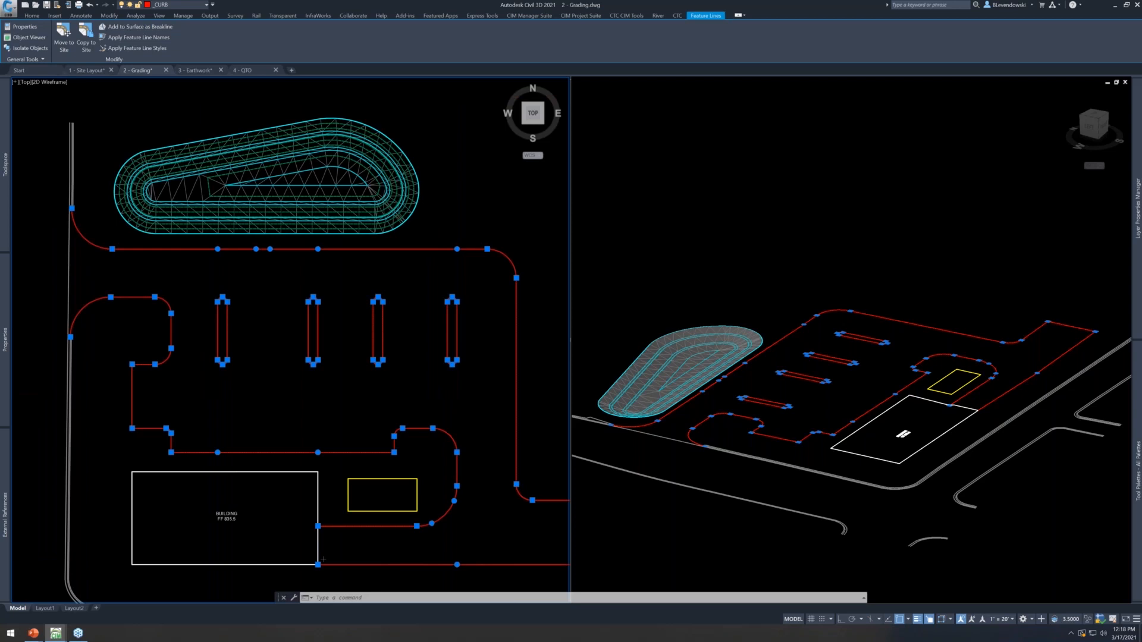
pyautogui.moveTo(227, 346)
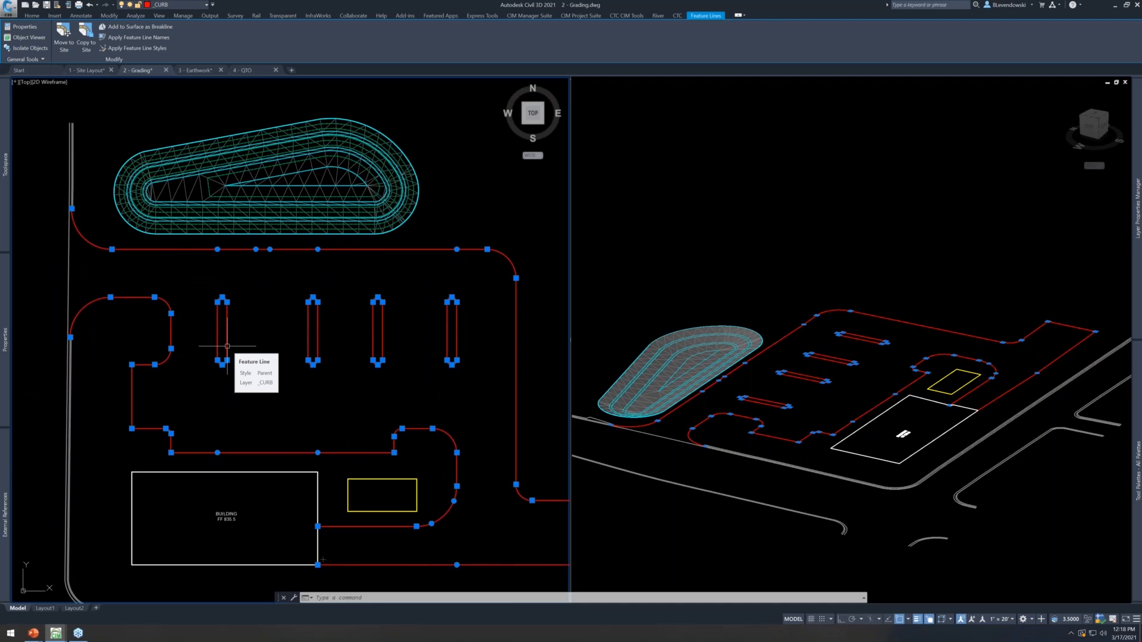
pyautogui.press('Escape')
pyautogui.press('Escape')
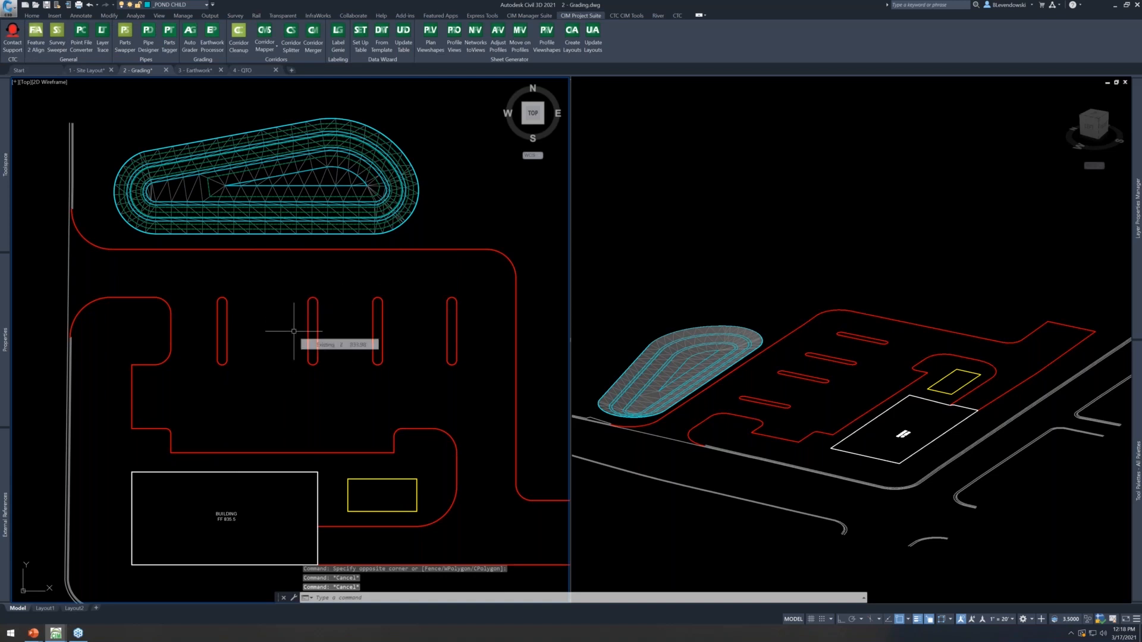
# Take a close look at the westernmost parking island's curb and return to the whole parking lot in plan
pyautogui.click(476, 445)
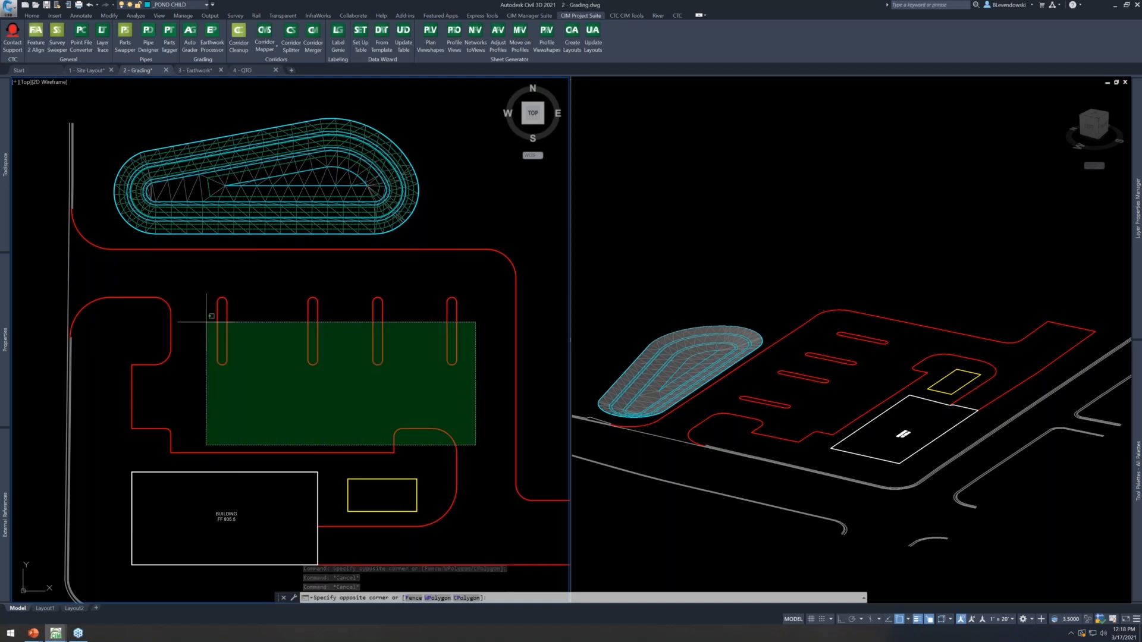
pyautogui.press('Escape')
pyautogui.scroll(8, 202, 323)
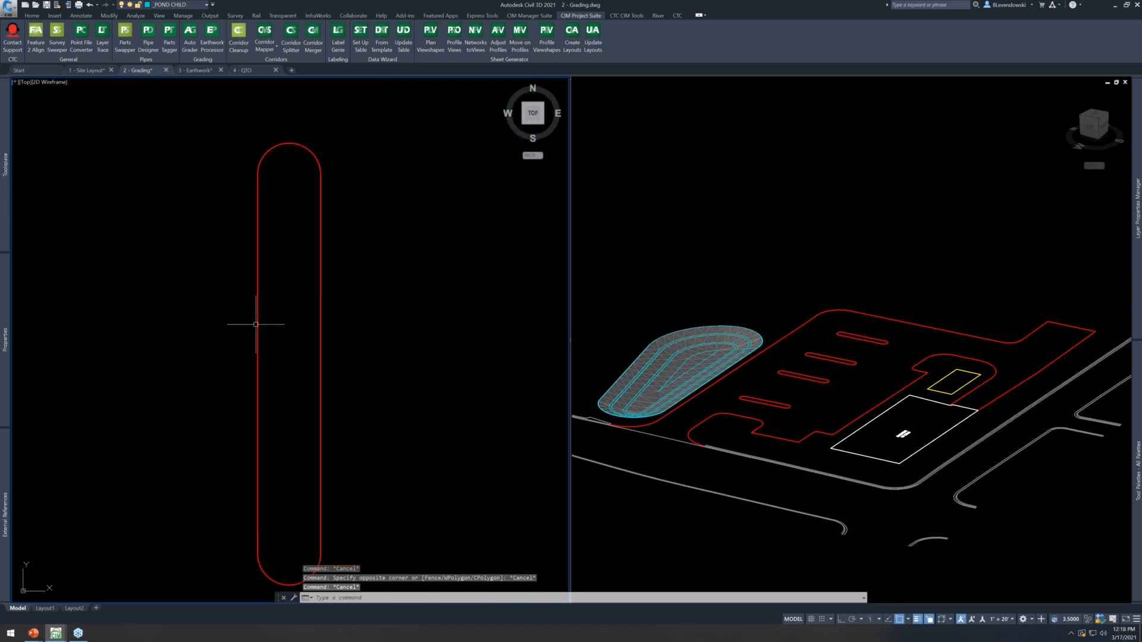
pyautogui.scroll(-2, 247, 317)
pyautogui.scroll(-5, 248, 317)
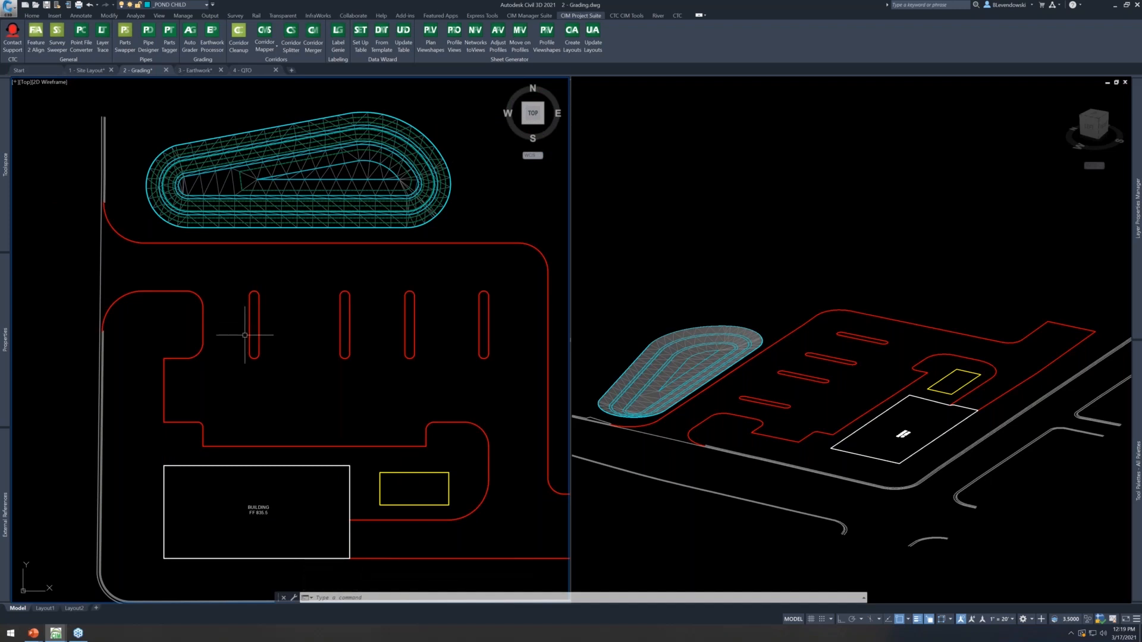
pyautogui.moveTo(439, 376); pyautogui.dragTo(412, 360, button='middle')
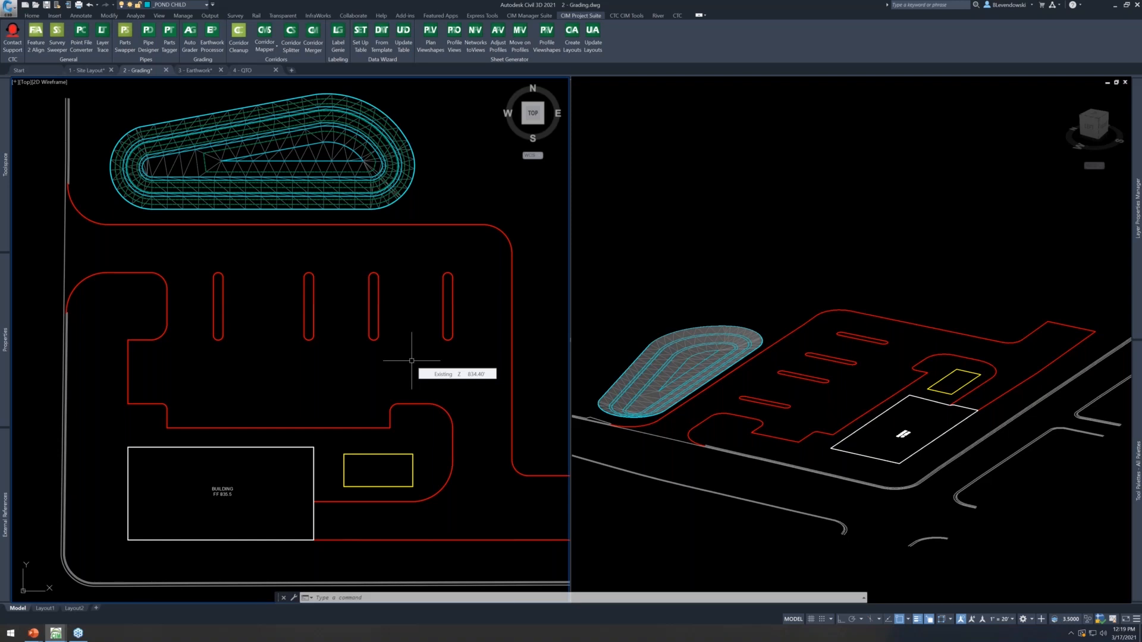
pyautogui.moveTo(306, 247); pyautogui.dragTo(320, 241, button='middle')
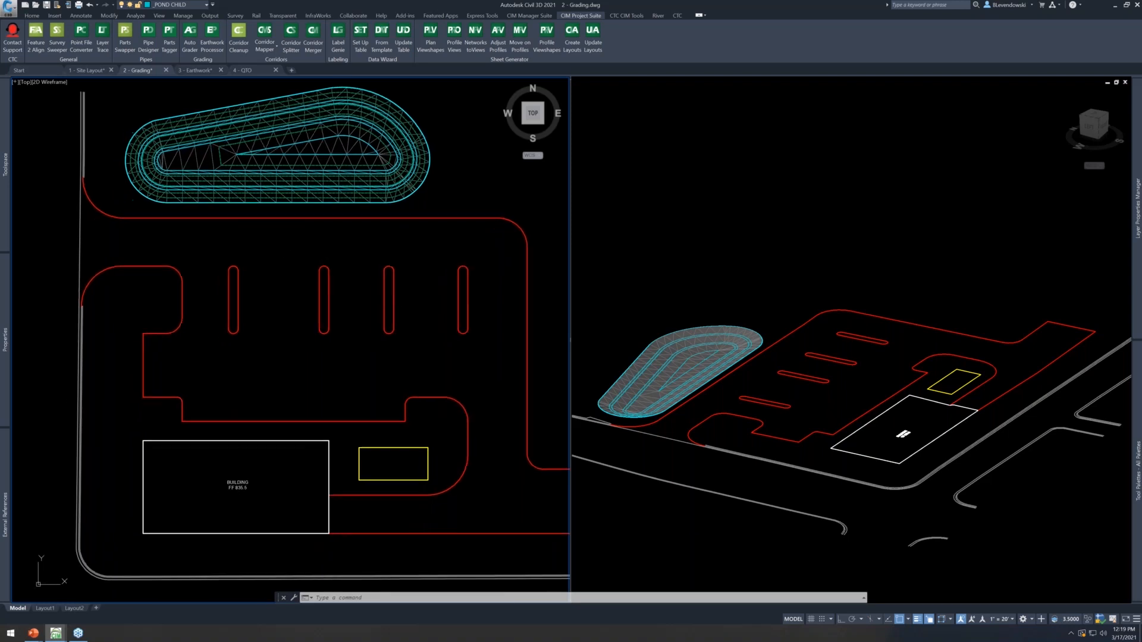
# Thaw the _SETUP GRID layer to display the dashed grid over the parking lot
pyautogui.write('LA')
pyautogui.press('Return')
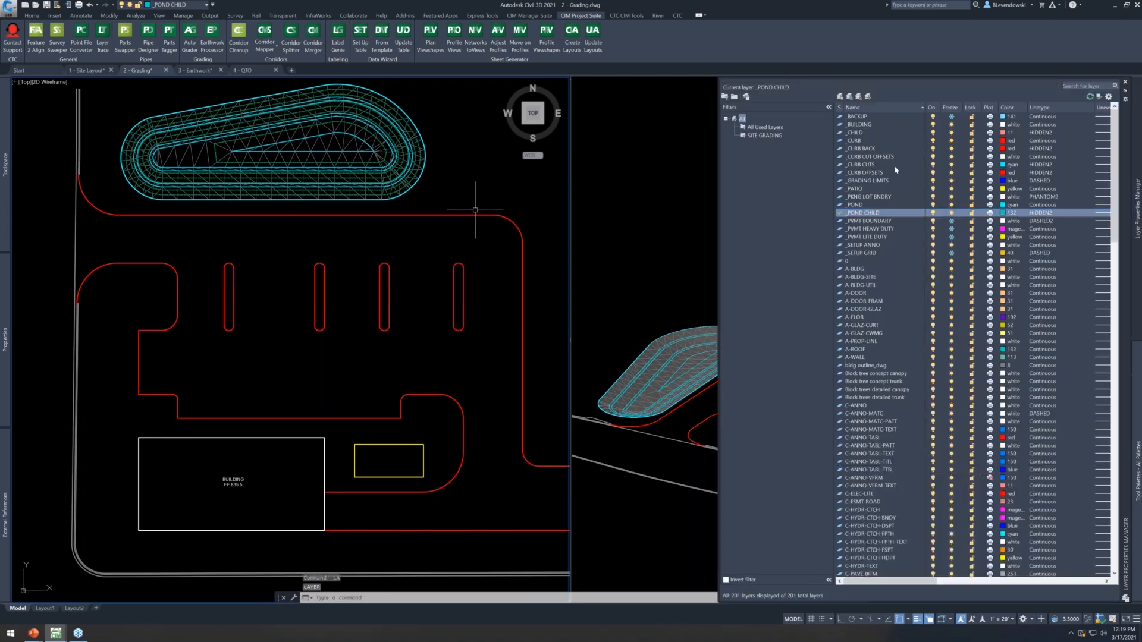
pyautogui.click(951, 254)
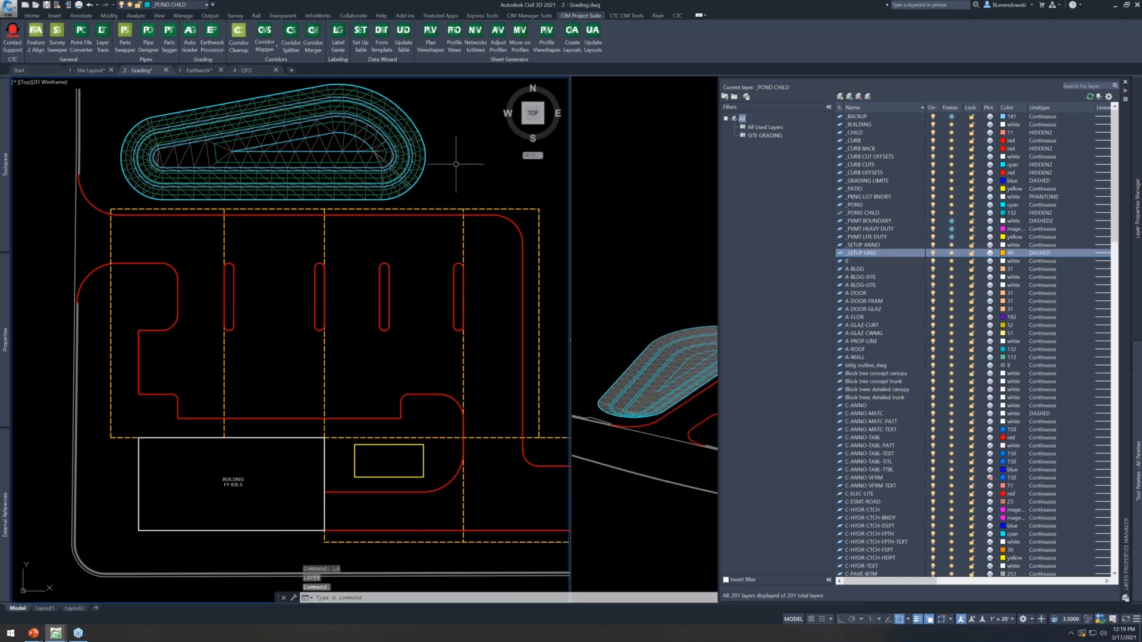
pyautogui.press('Escape')
pyautogui.moveTo(458, 184); pyautogui.dragTo(412, 153, button='middle')
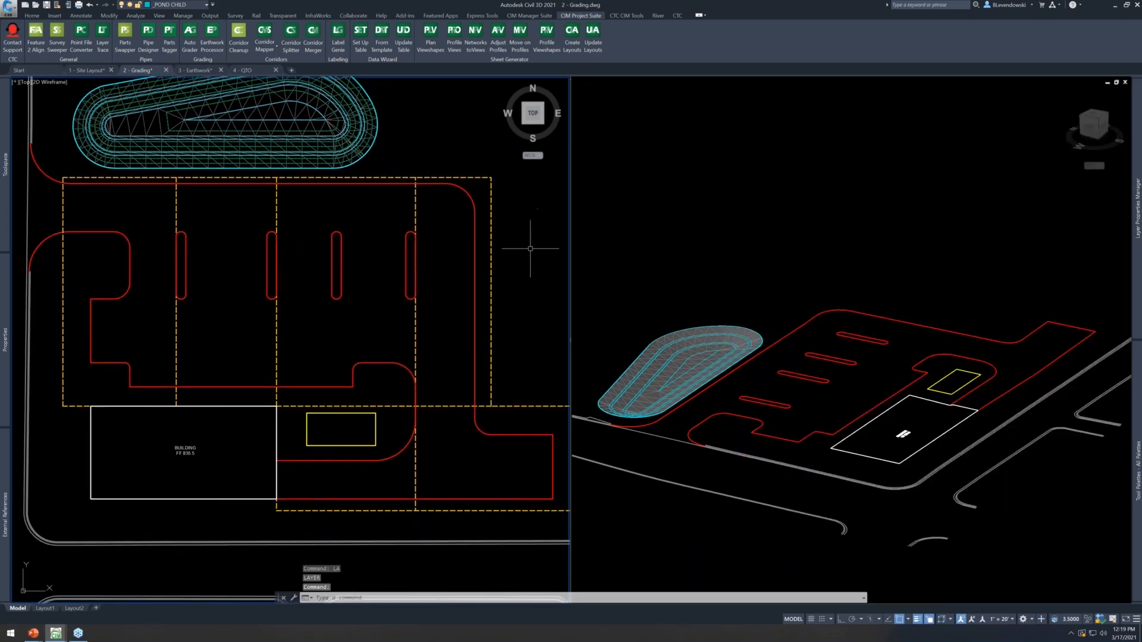
# Examine the extents of the setup grid by selecting its feature line, and clear the selection
pyautogui.click(503, 257)
pyautogui.click(485, 227)
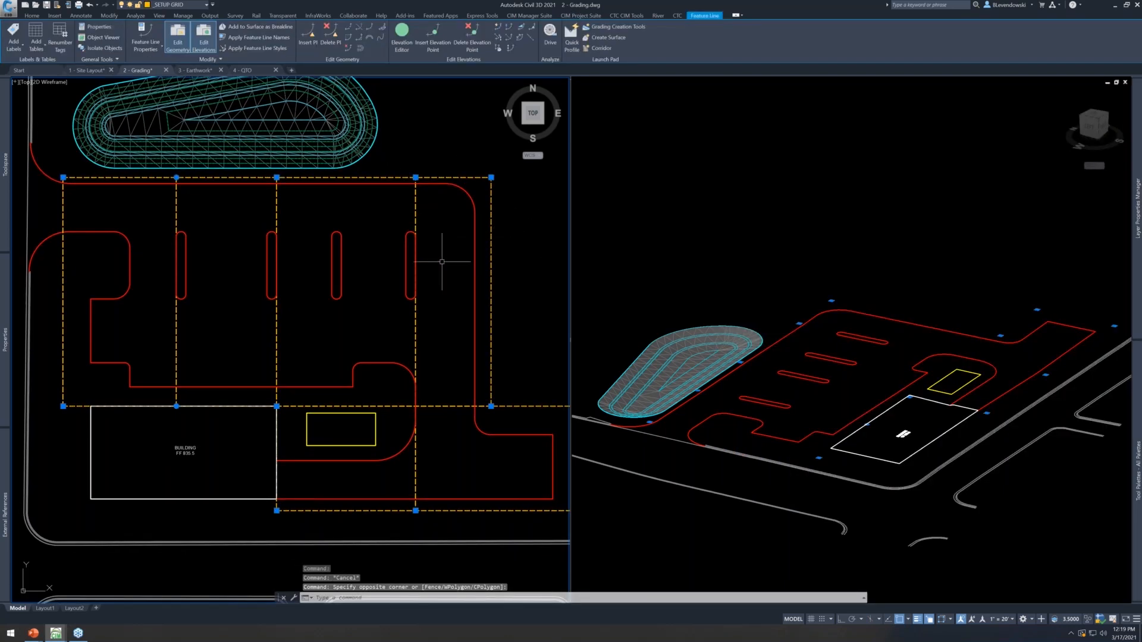
pyautogui.scroll(-3, 442, 262)
pyautogui.scroll(3, 351, 355)
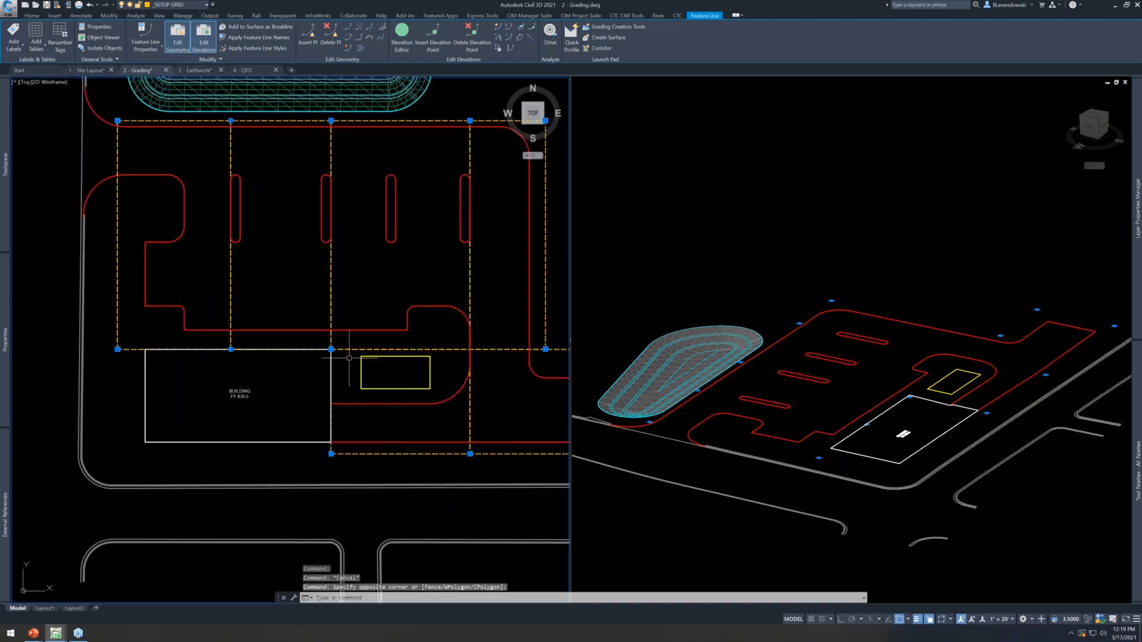
pyautogui.moveTo(415, 336); pyautogui.dragTo(348, 383, button='middle')
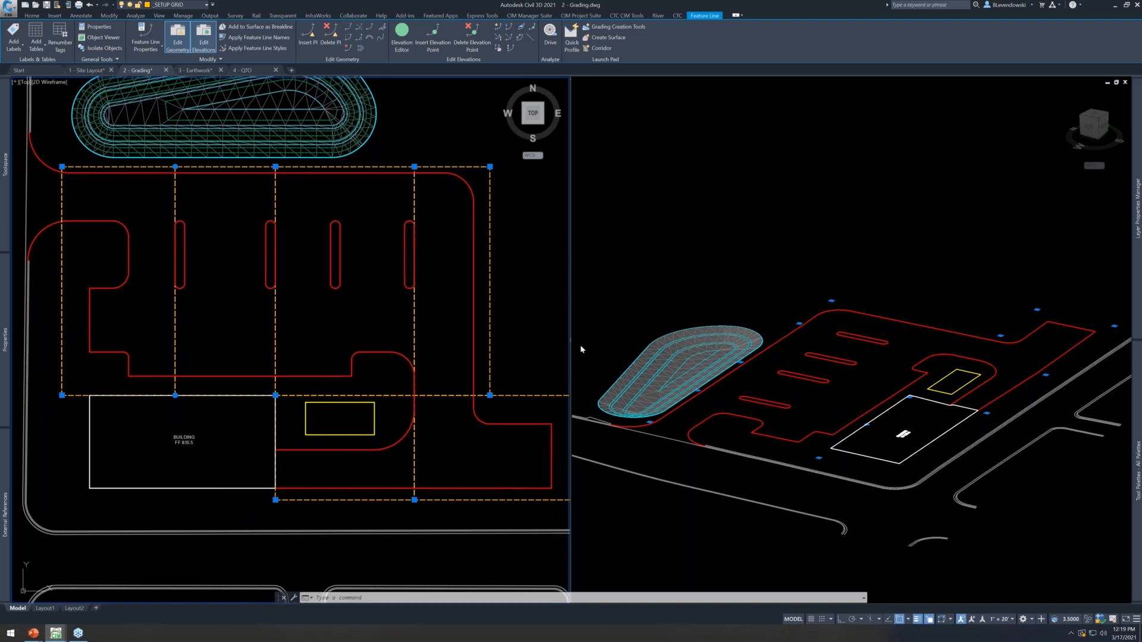
pyautogui.press('Escape')
# Widen the plan viewport so the whole setup grid fits inside it
pyautogui.moveTo(570, 338); pyautogui.dragTo(667, 335)
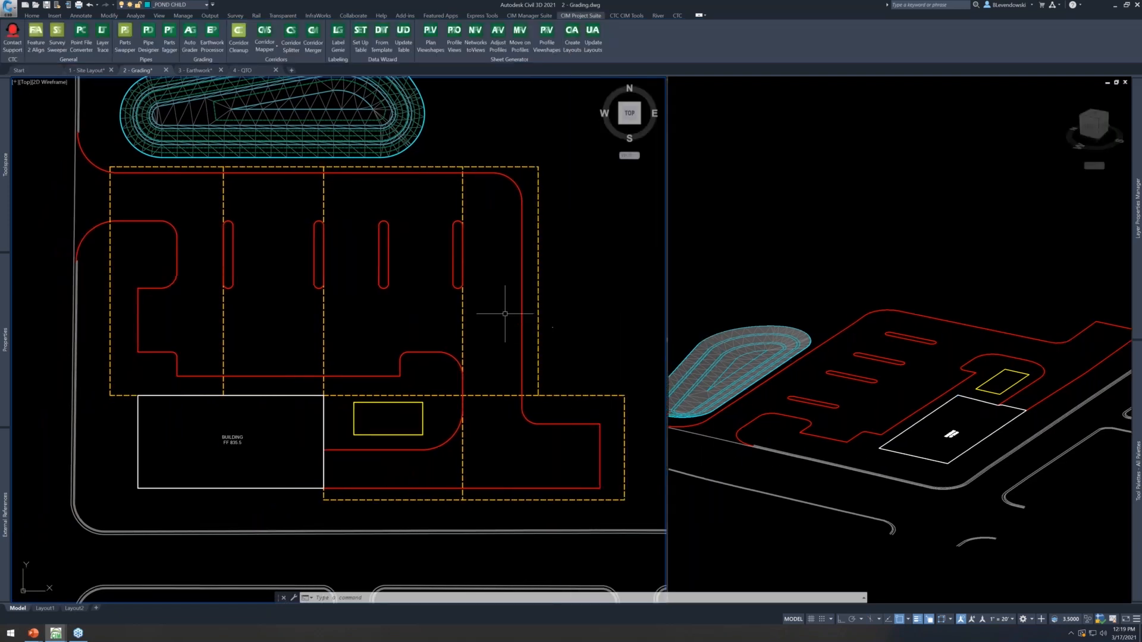
pyautogui.moveTo(505, 313)
pyautogui.press('Escape')
# Select all setup grid feature lines with Select Similar, starting from the grid's eastern edge
pyautogui.click(538, 238)
pyautogui.rightClick(566, 262)
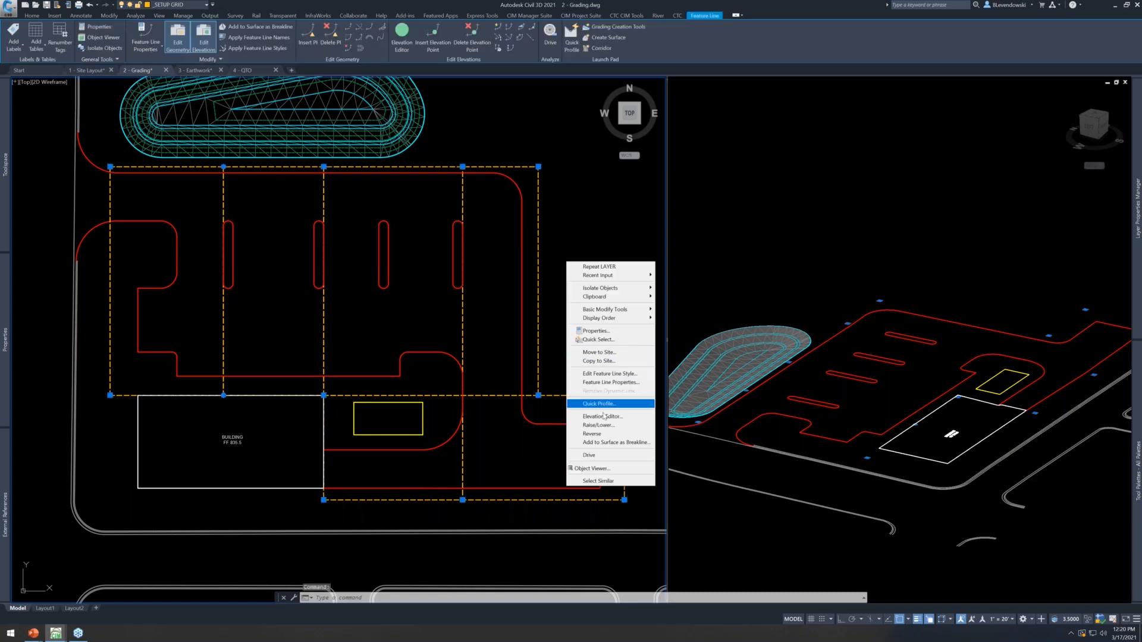
pyautogui.click(592, 481)
# Add the selected grid feature lines to the Parking Grid surface as standard breaklines with a 20.00' supplementing distance and 0.20' mid-ordinate distance
pyautogui.rightClick(500, 224)
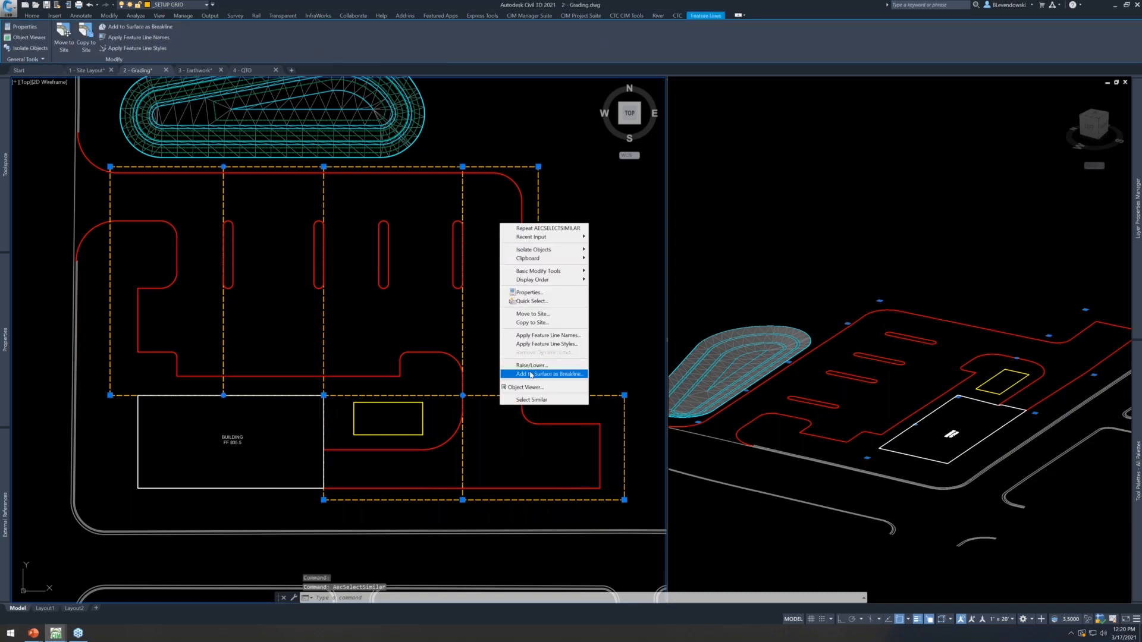
pyautogui.click(531, 374)
pyautogui.click(437, 216)
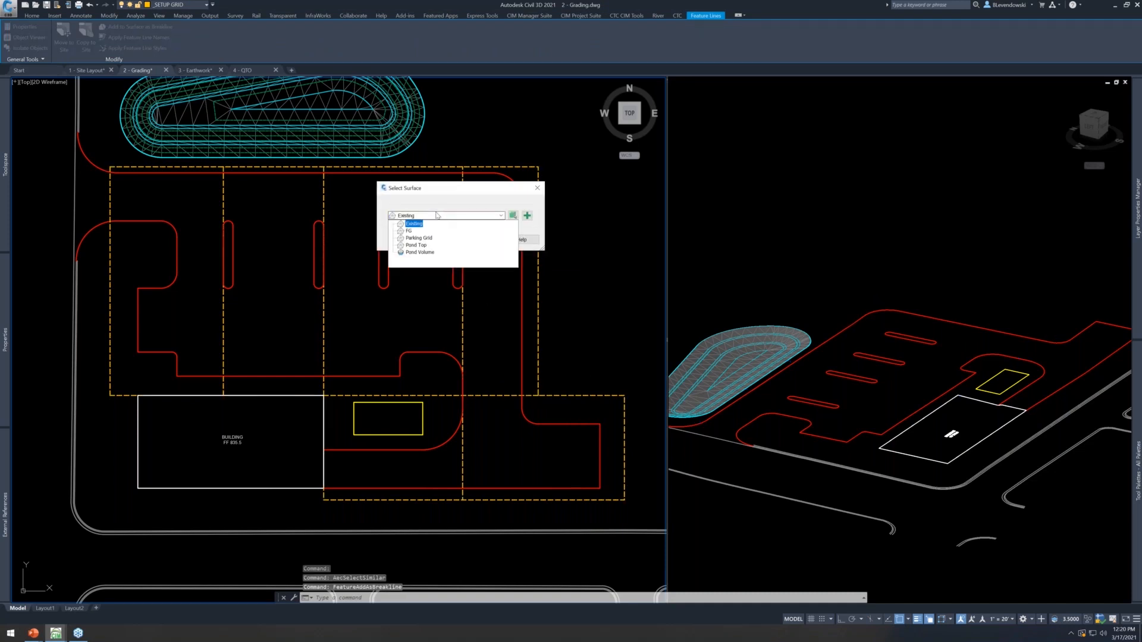
pyautogui.click(418, 238)
pyautogui.click(447, 239)
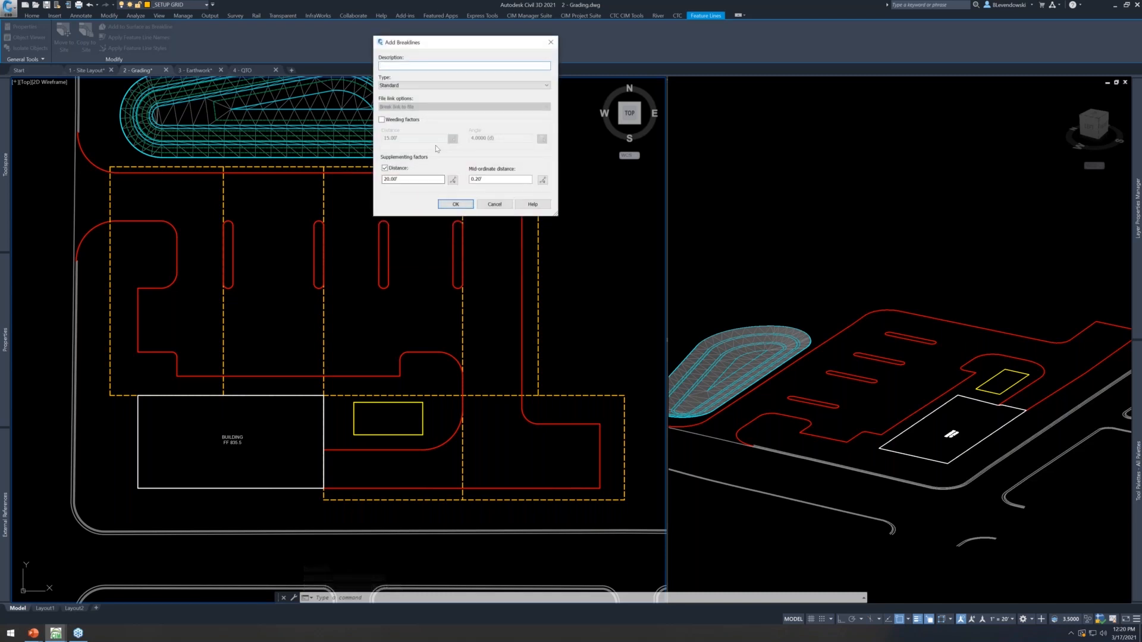
pyautogui.click(455, 204)
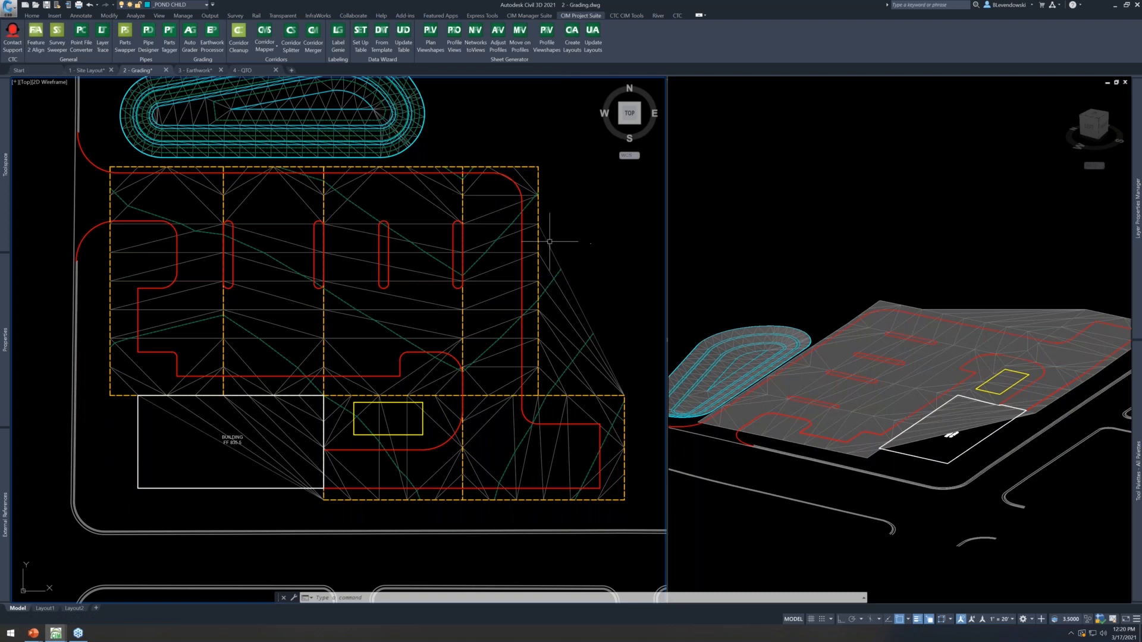
# Examine the extents of the Parking Grid surface by selecting it, and clear the selection
pyautogui.moveTo(255, 244); pyautogui.dragTo(269, 256, button='middle')
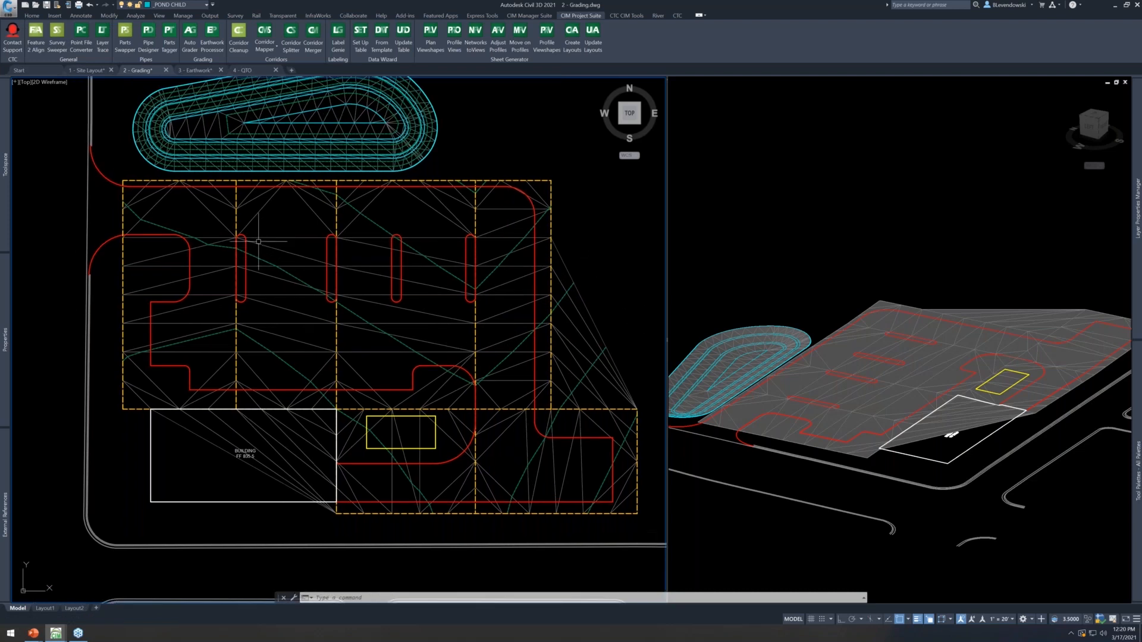
pyautogui.click(326, 313)
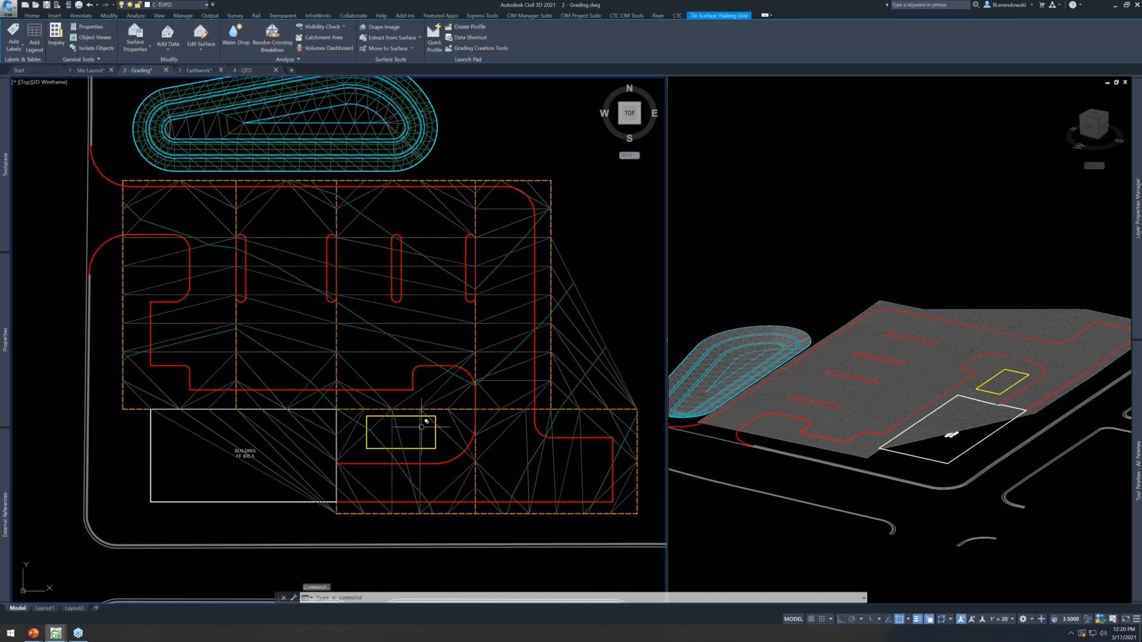
pyautogui.press('Escape')
# Examine the two long red curb feature lines by selecting both from their western entrance returns, and clear the selection
pyautogui.click(152, 236)
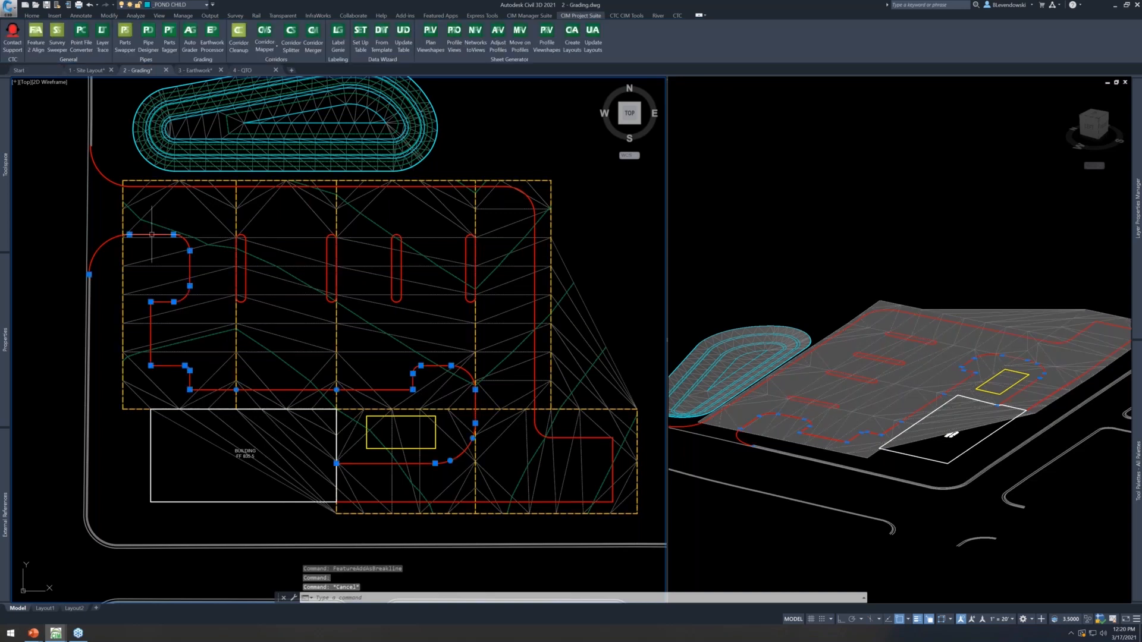
pyautogui.moveTo(157, 252)
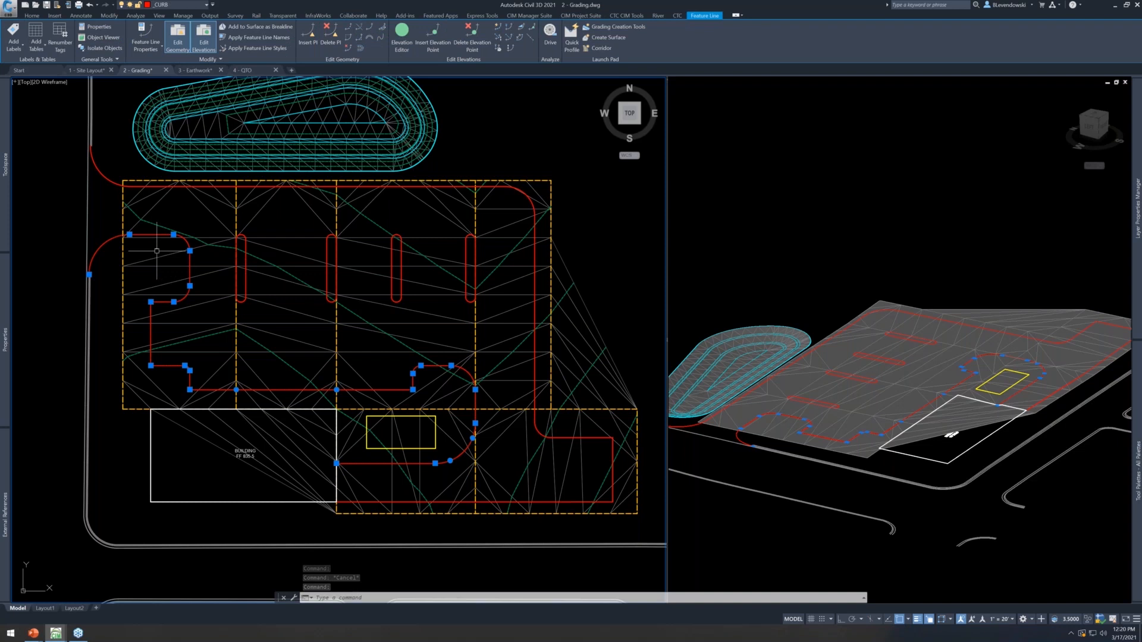
pyautogui.moveTo(135, 277)
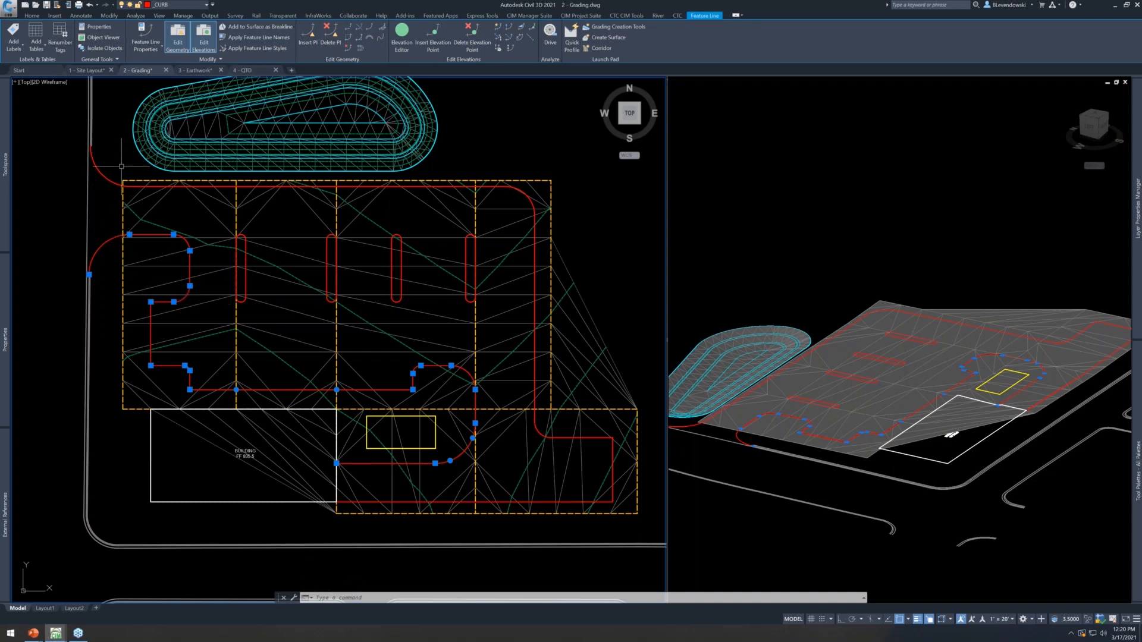
pyautogui.click(90, 146)
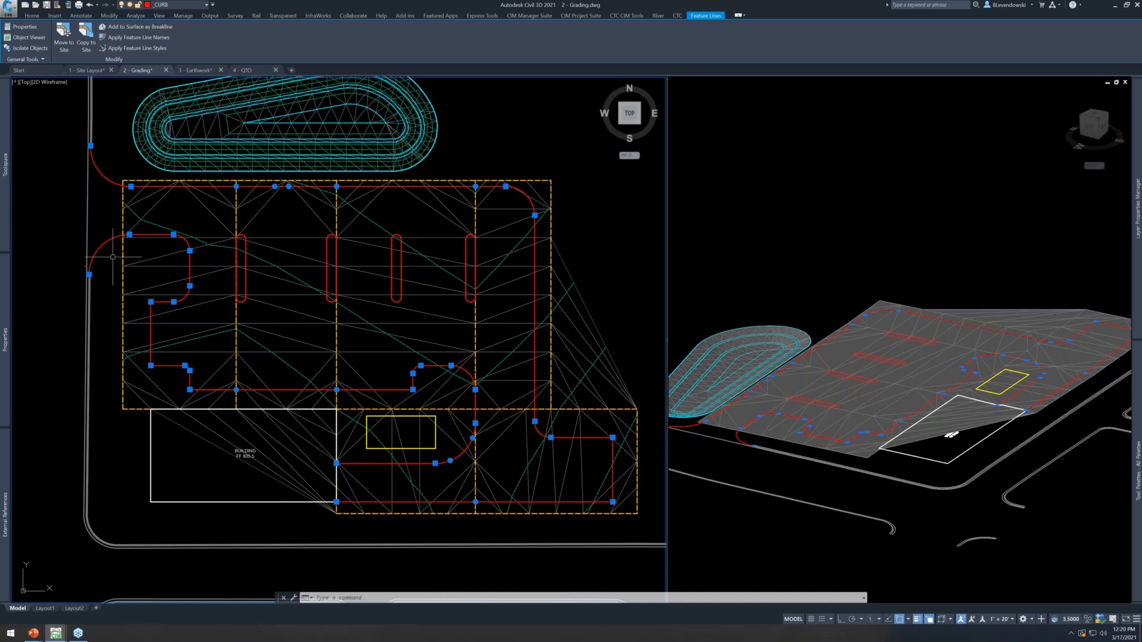
pyautogui.moveTo(109, 219); pyautogui.dragTo(109, 229, button='middle')
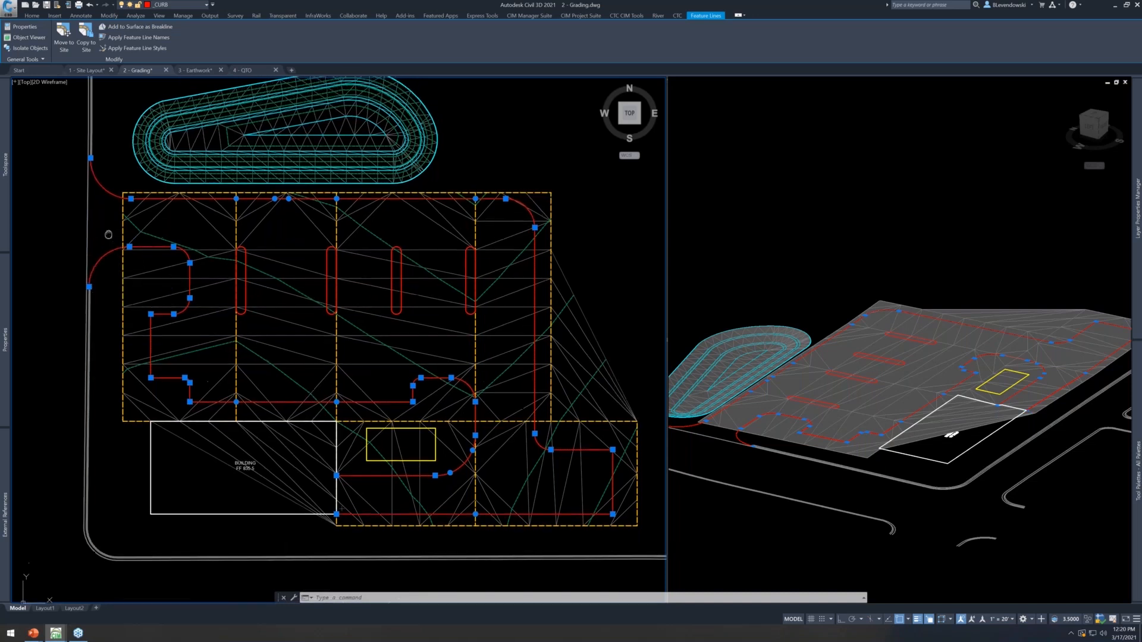
pyautogui.moveTo(93, 278)
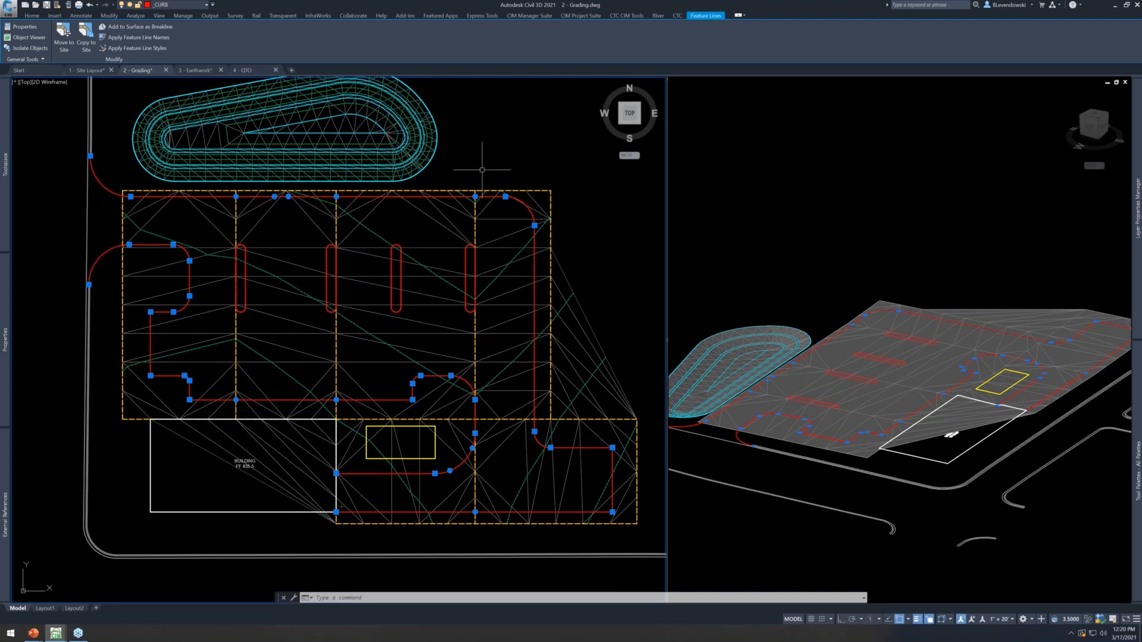
pyautogui.moveTo(474, 154); pyautogui.dragTo(481, 202, button='middle')
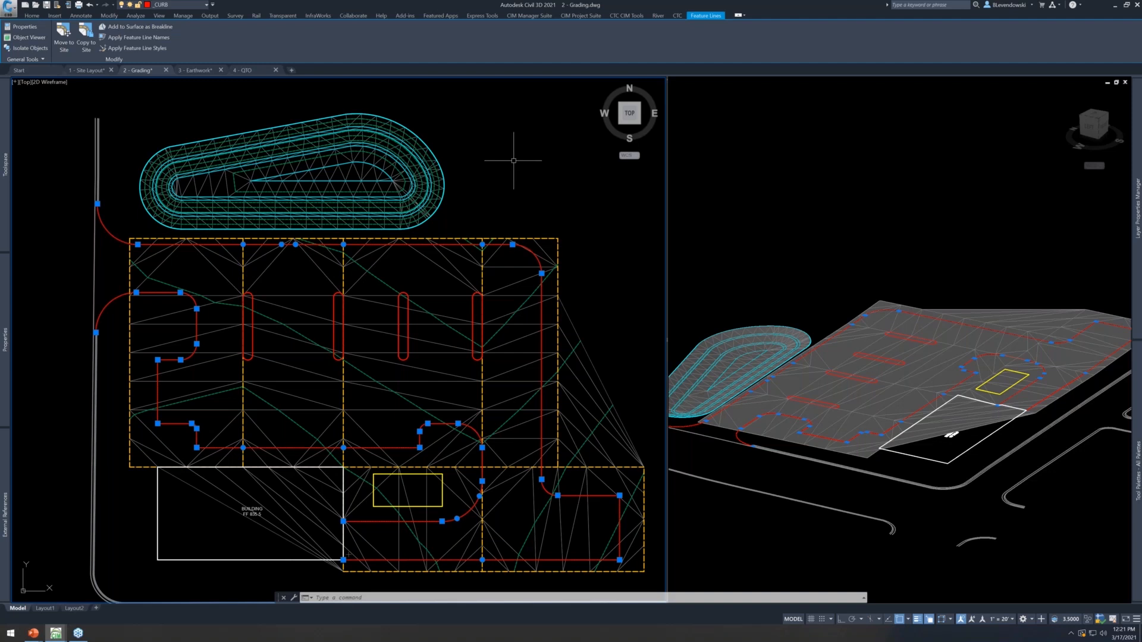
pyautogui.moveTo(515, 159)
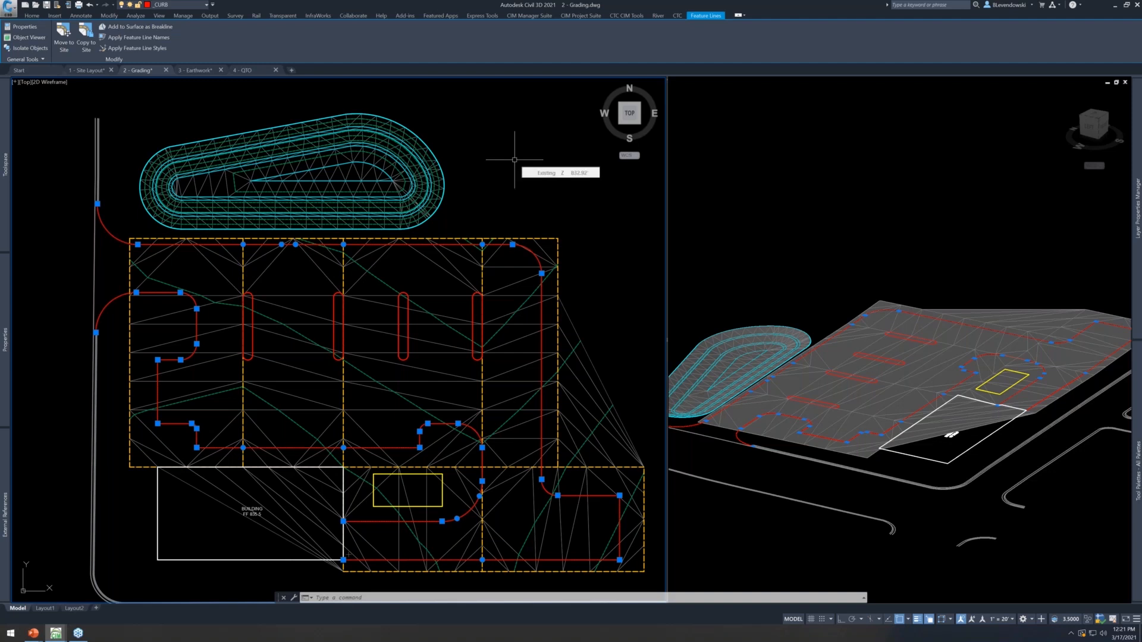
pyautogui.moveTo(348, 555); pyautogui.dragTo(326, 544, button='middle')
pyautogui.press('Escape')
pyautogui.press('Escape')
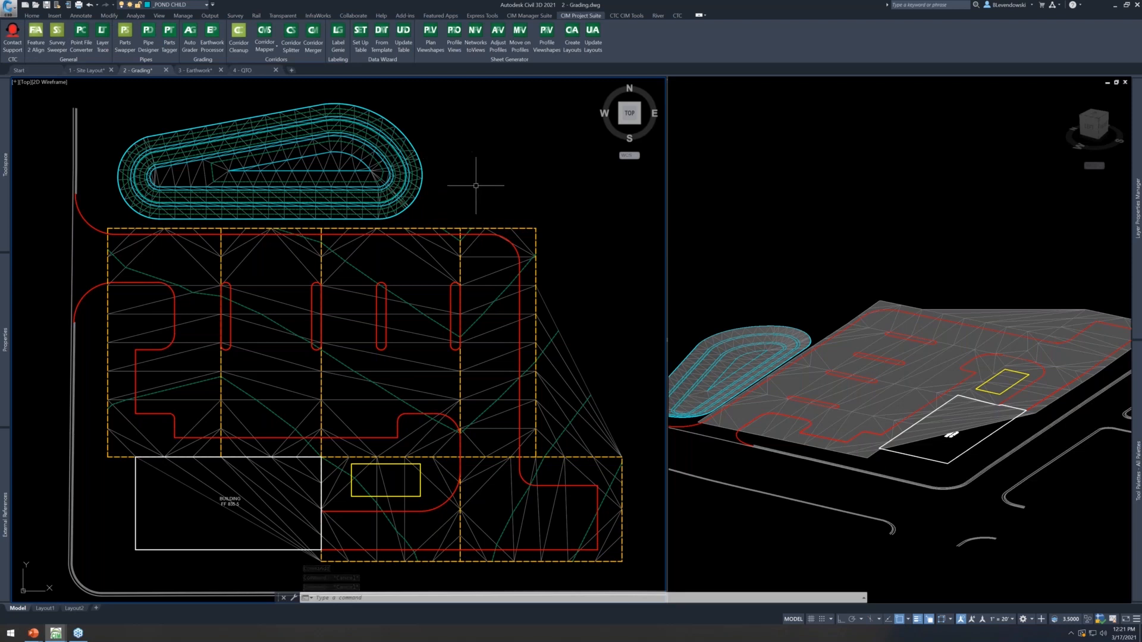
pyautogui.press('Escape')
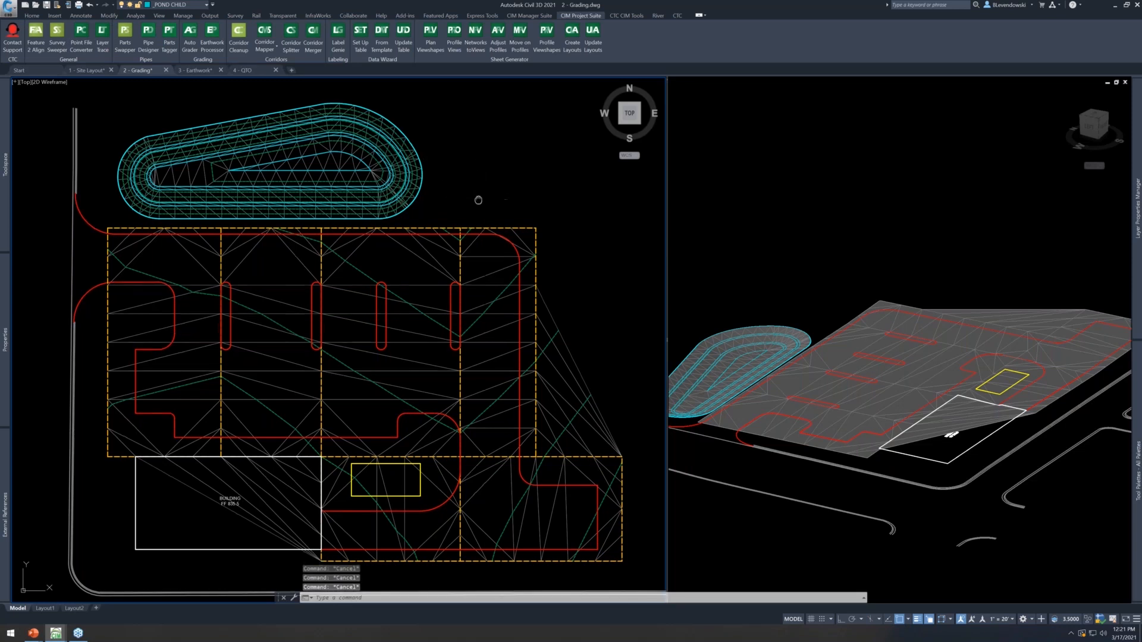
pyautogui.moveTo(477, 197); pyautogui.dragTo(471, 191, button='middle')
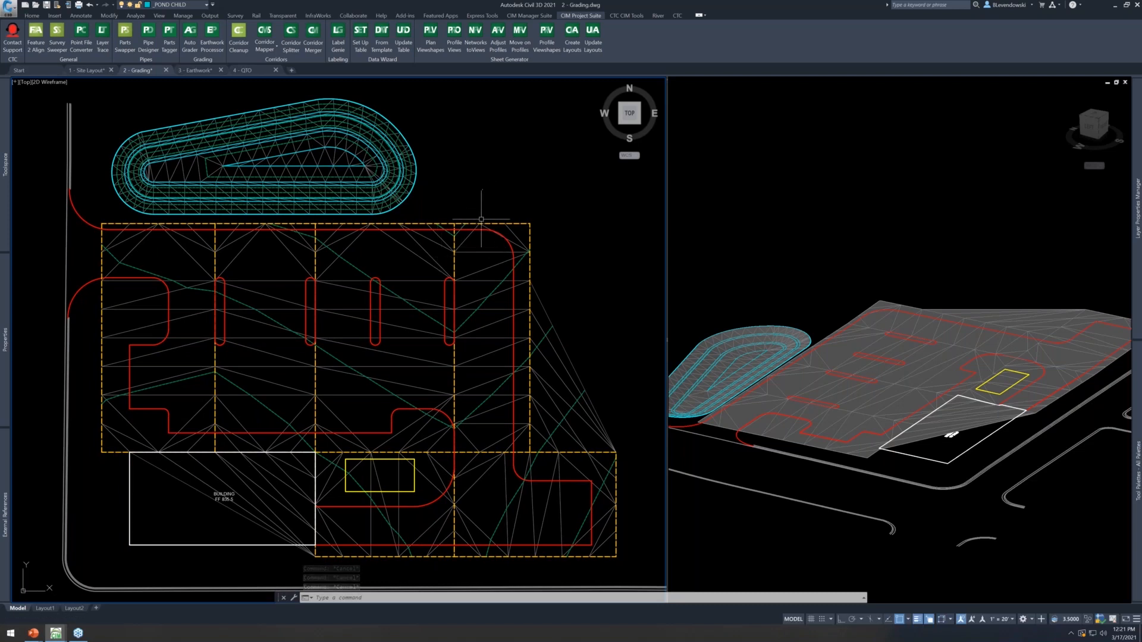
# Examine the vertices of the setup grid by selecting its feature lines, and clear the selection
pyautogui.click(481, 221)
pyautogui.click(521, 260)
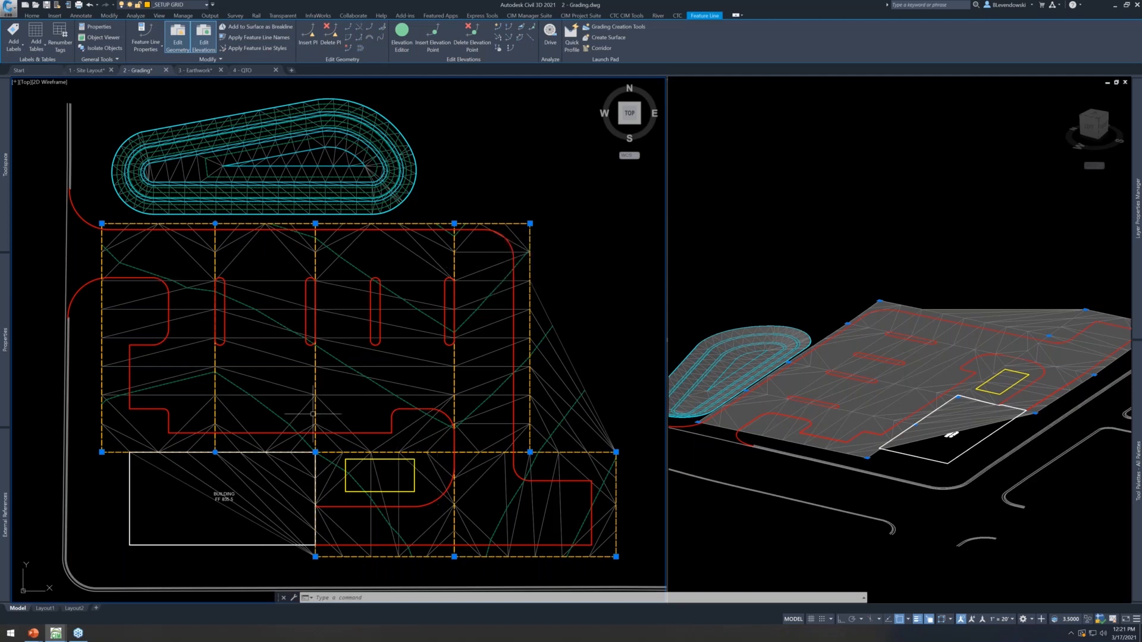
pyautogui.press('Escape')
pyautogui.press('Escape')
pyautogui.press('Escape')
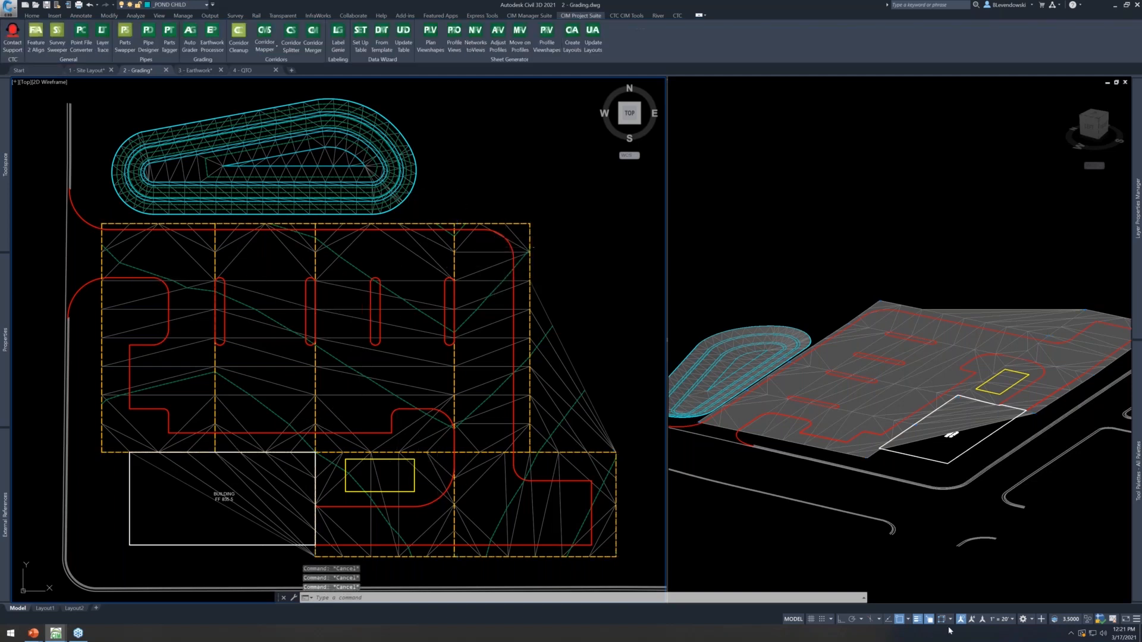
# Set the annotation scale to 1" = 40' so the drawing's text displays larger
pyautogui.click(1004, 624)
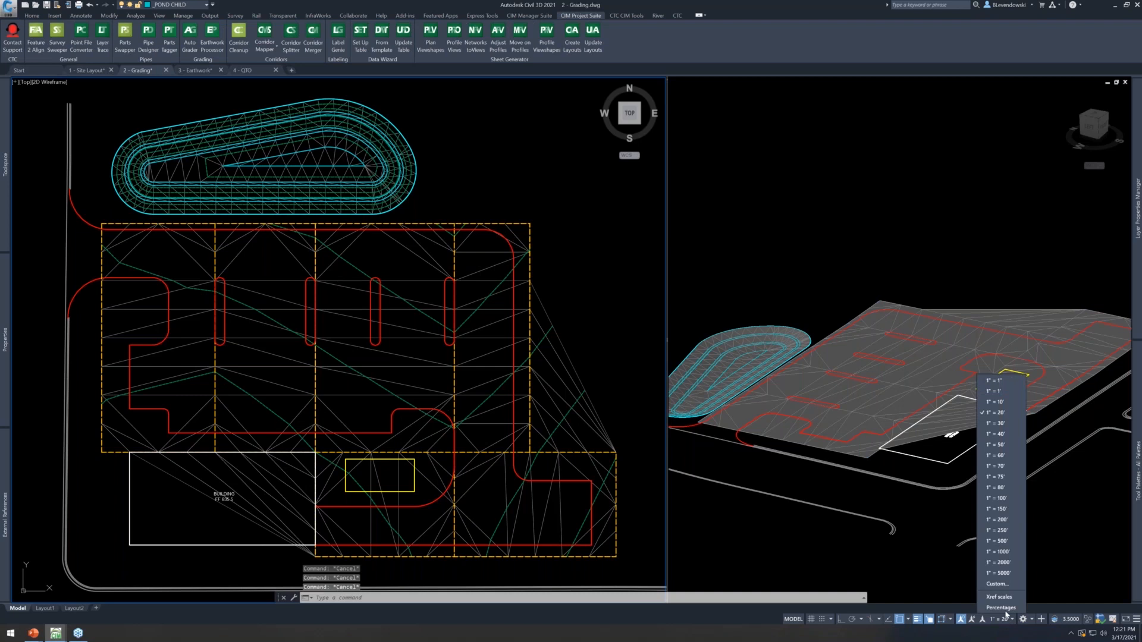
pyautogui.click(1000, 434)
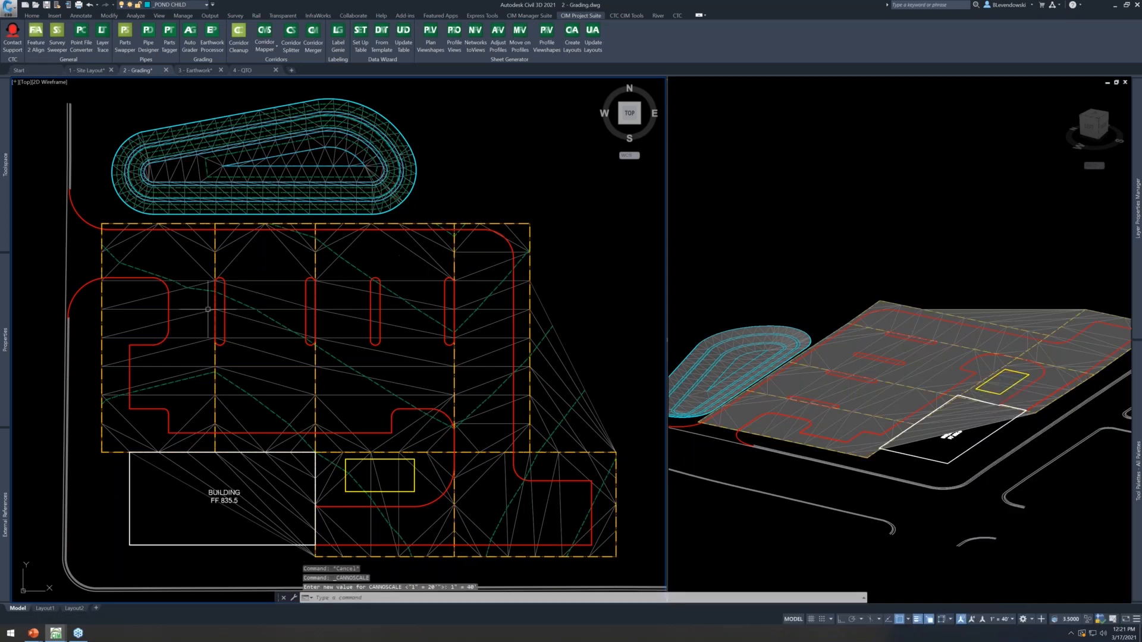
pyautogui.press('Escape')
pyautogui.press('Escape')
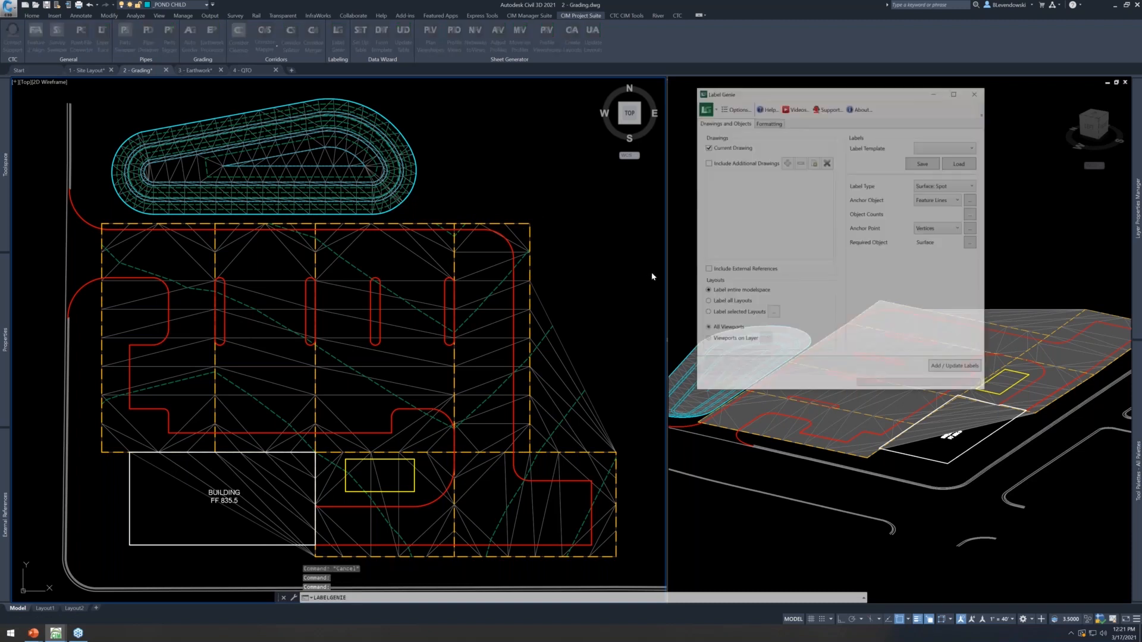
# Configure Label Genie for Line / Curve labels on feature line segments, with the anchor objects filtered to the _SETUP GRID layer
pyautogui.click(939, 193)
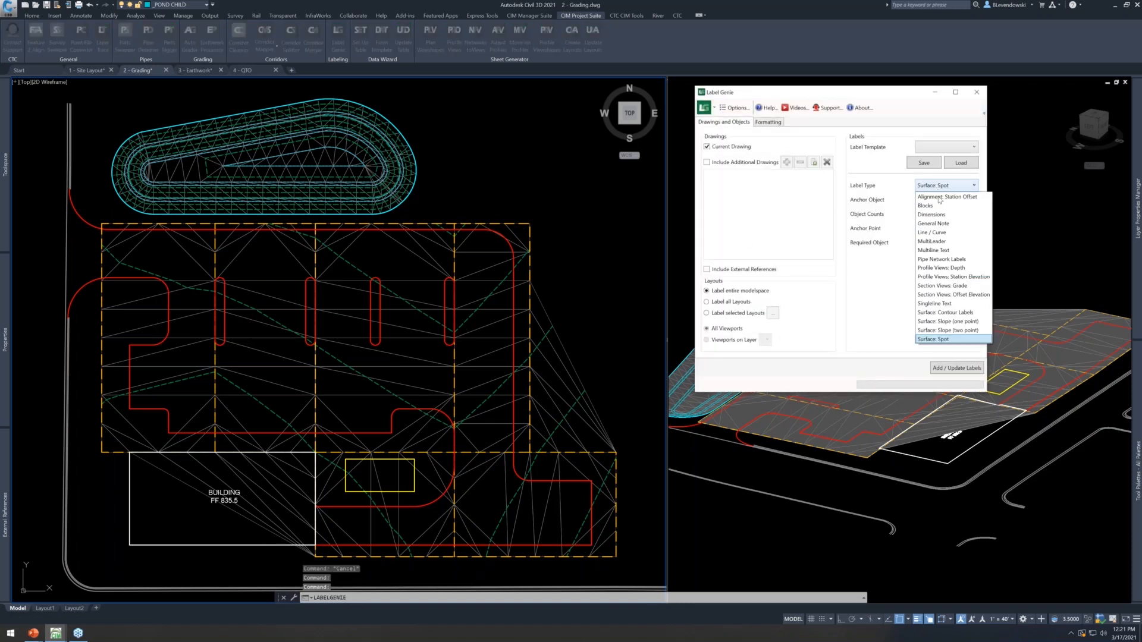
pyautogui.click(940, 233)
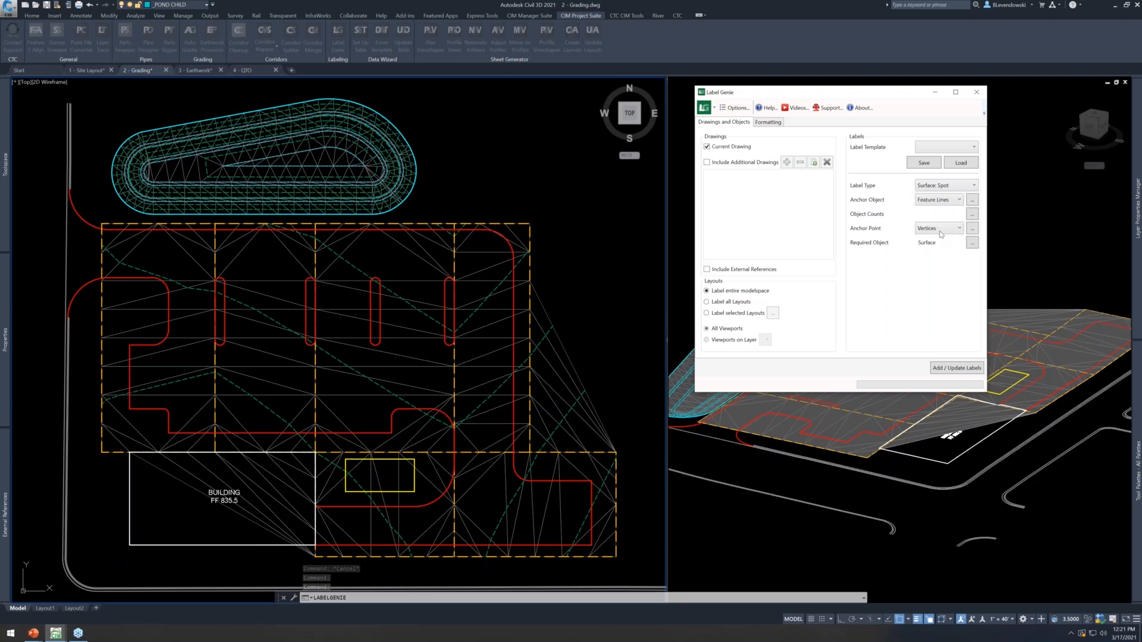
pyautogui.click(973, 201)
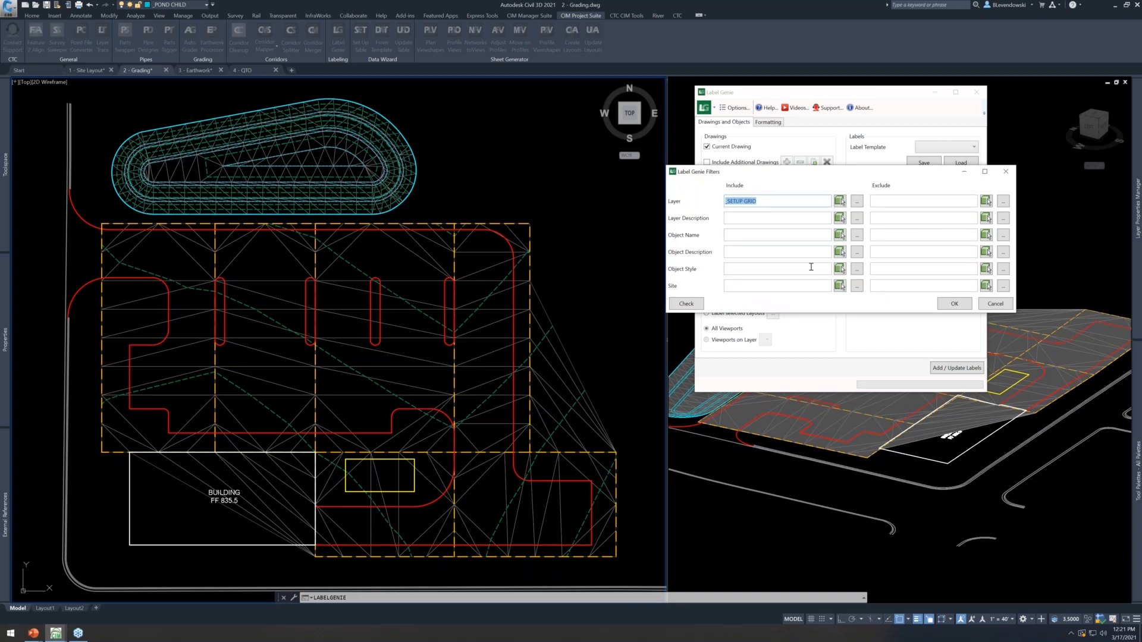
pyautogui.click(953, 304)
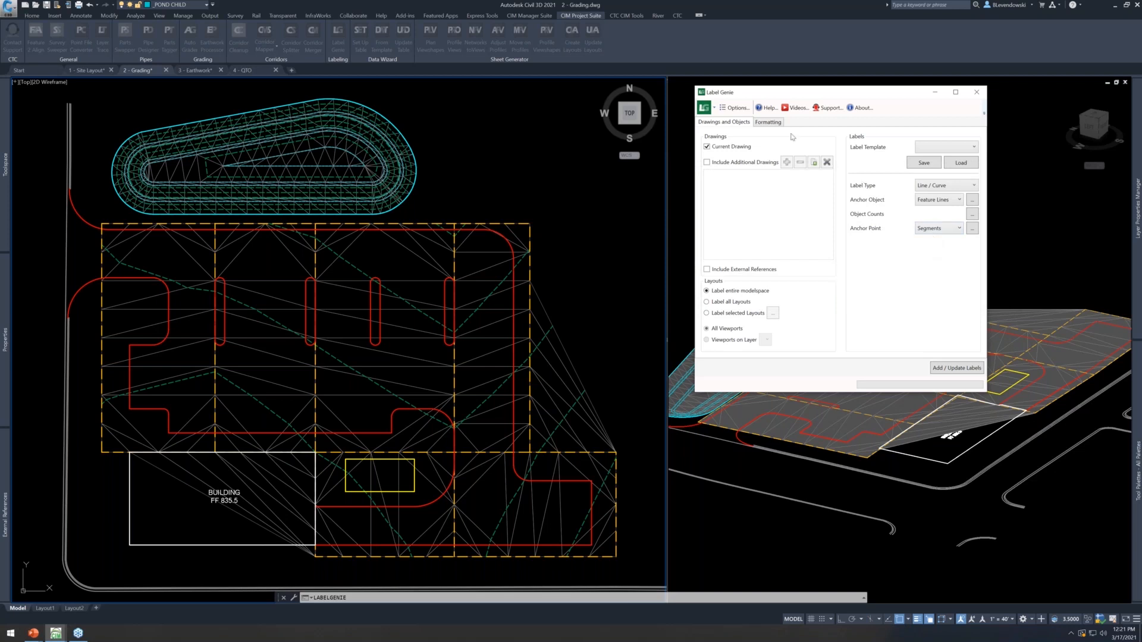
# Add the labels to the setup grid segments using the Elev and Grade- CTC line style, and close Label Genie
pyautogui.click(773, 123)
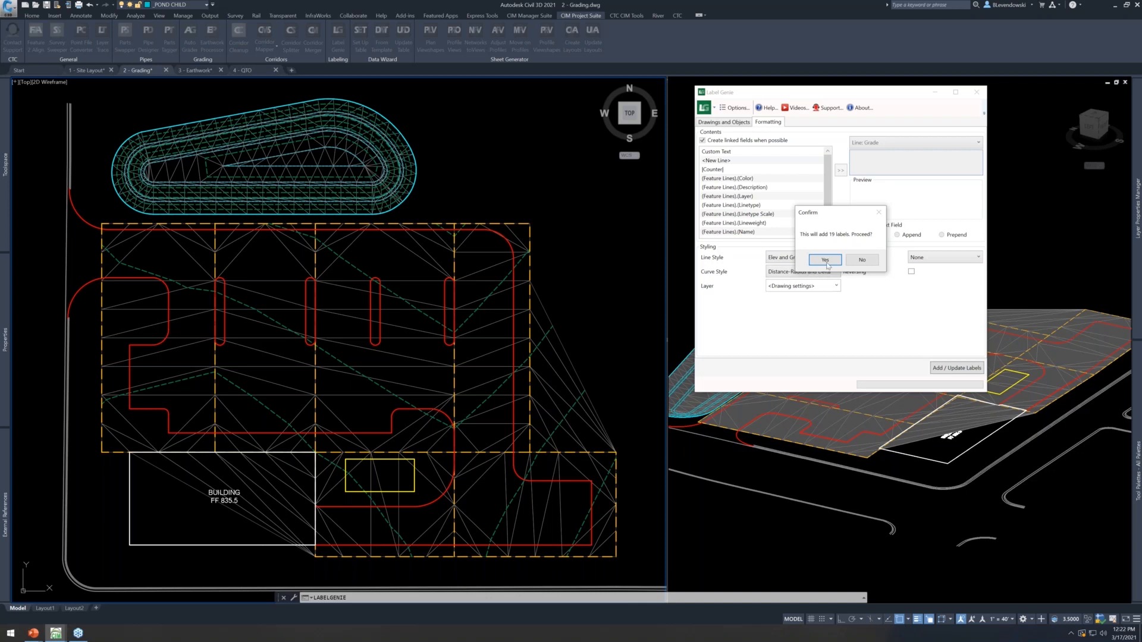
pyautogui.click(825, 260)
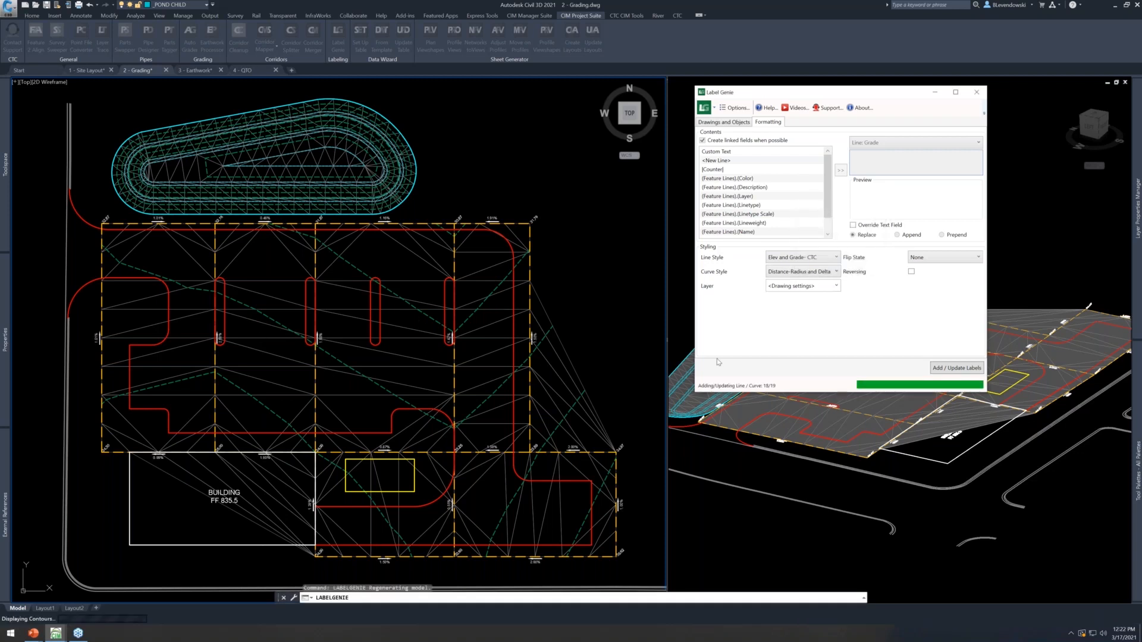
pyautogui.click(892, 295)
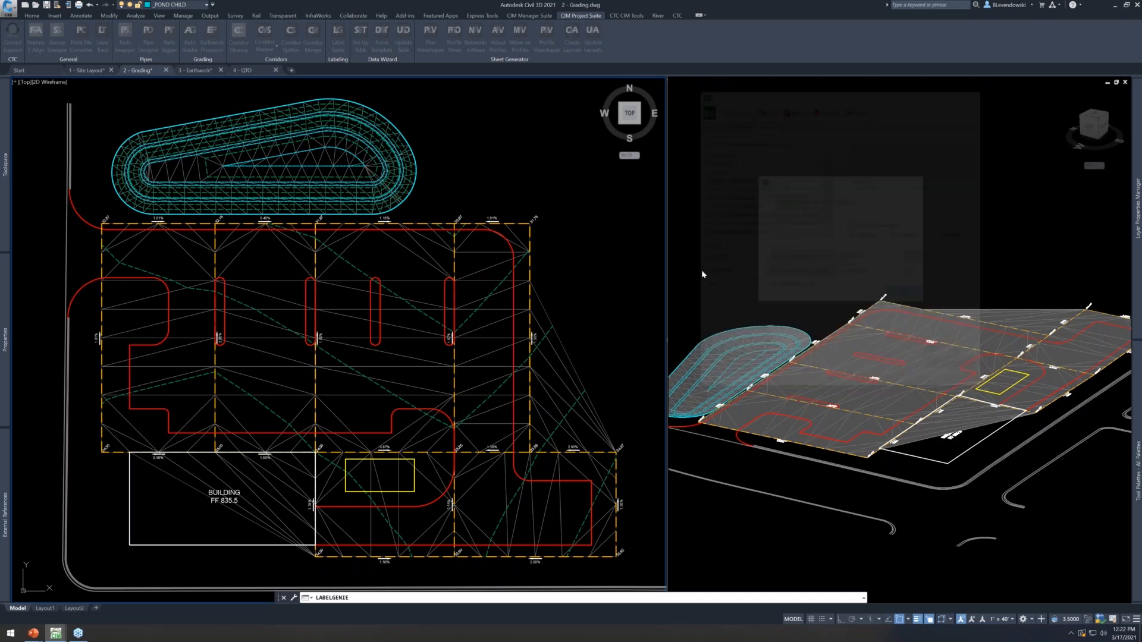
# Start a Quick Elevation Edit limited to the Parking Grid site by picking the north-south grid feature line at the building's east edge
pyautogui.scroll(2, 415, 295)
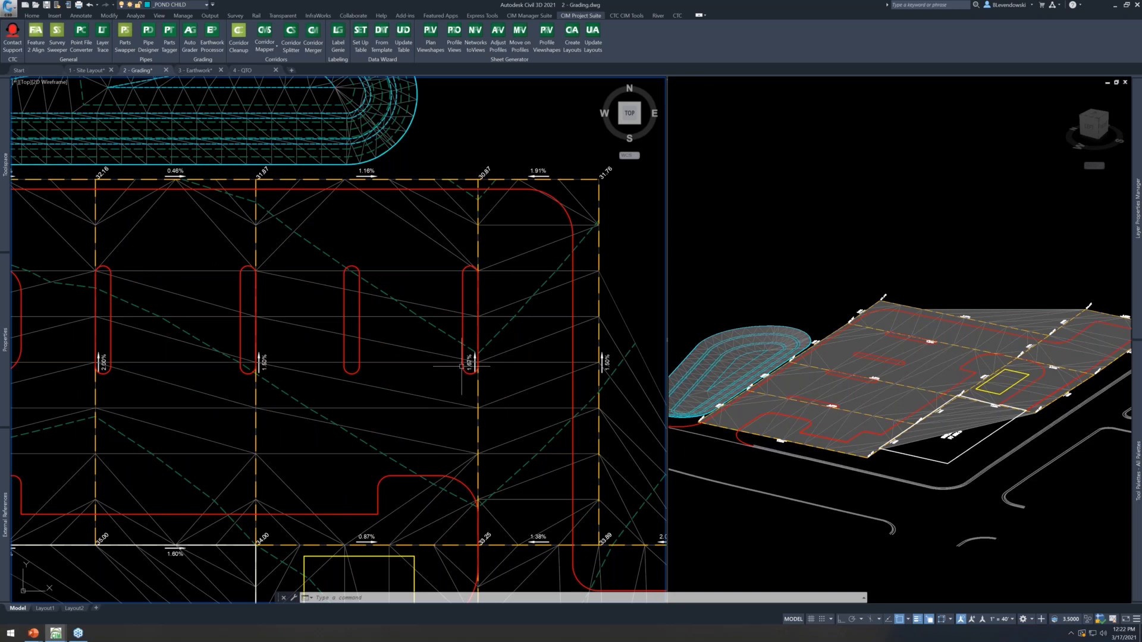
pyautogui.scroll(-2, 442, 299)
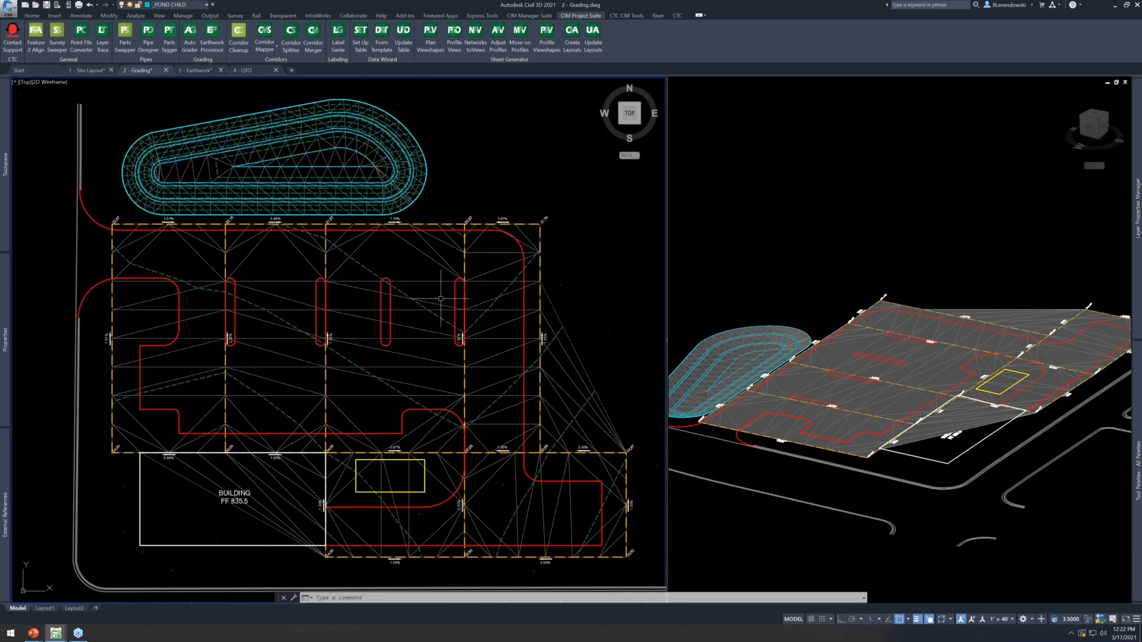
pyautogui.moveTo(380, 337); pyautogui.dragTo(389, 304, button='middle')
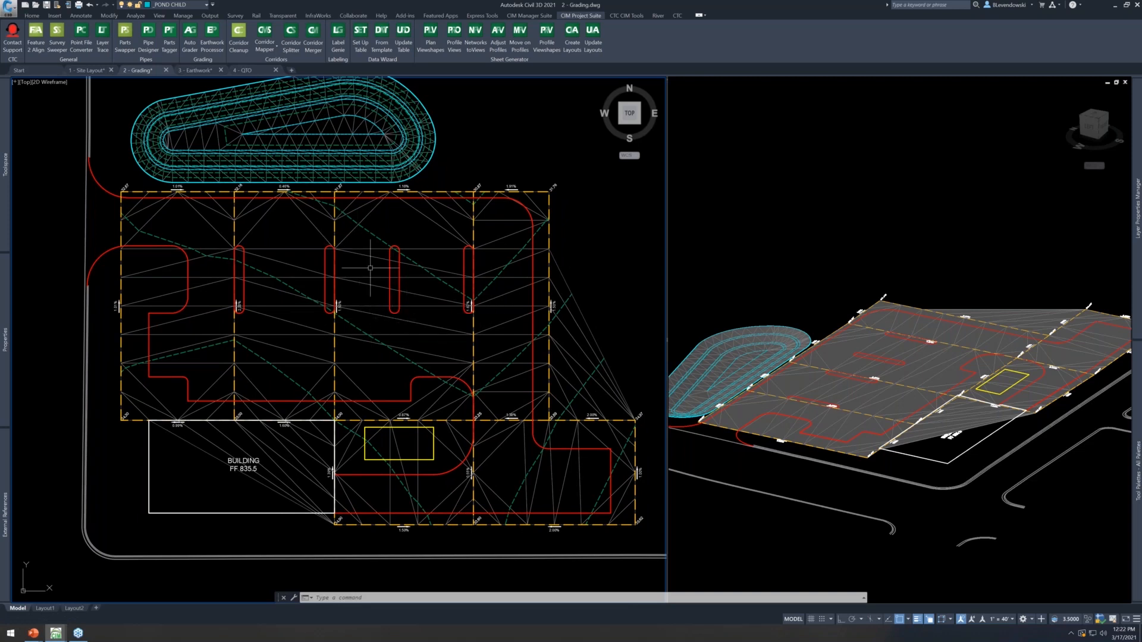
pyautogui.scroll(4, 343, 243)
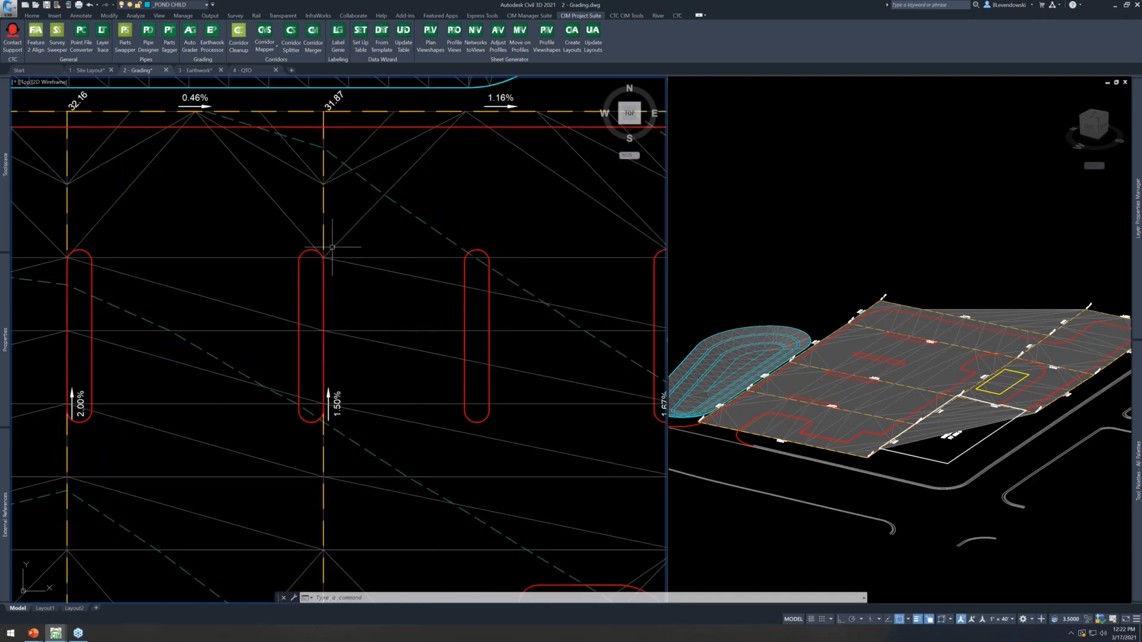
pyautogui.click(322, 232)
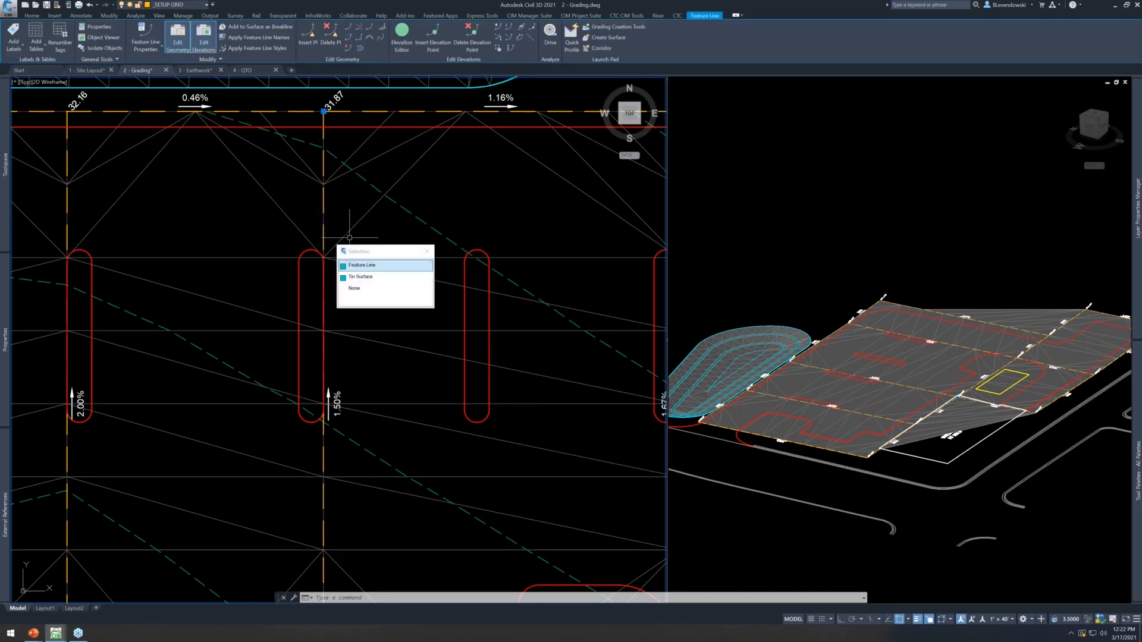
pyautogui.click(362, 265)
pyautogui.scroll(-2, 416, 255)
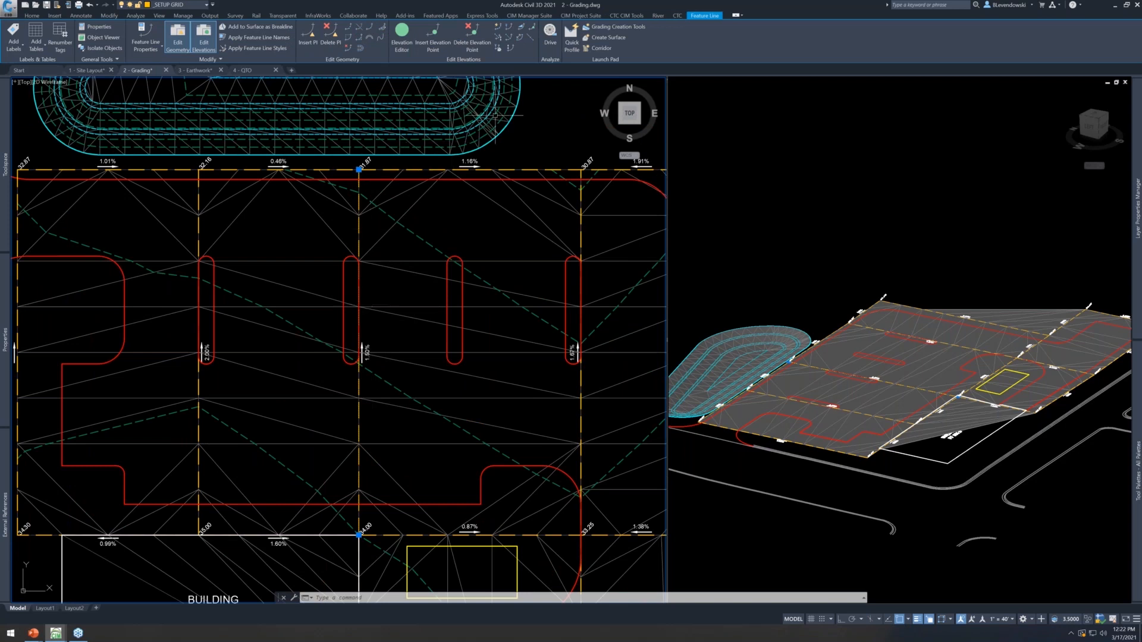
pyautogui.click(497, 26)
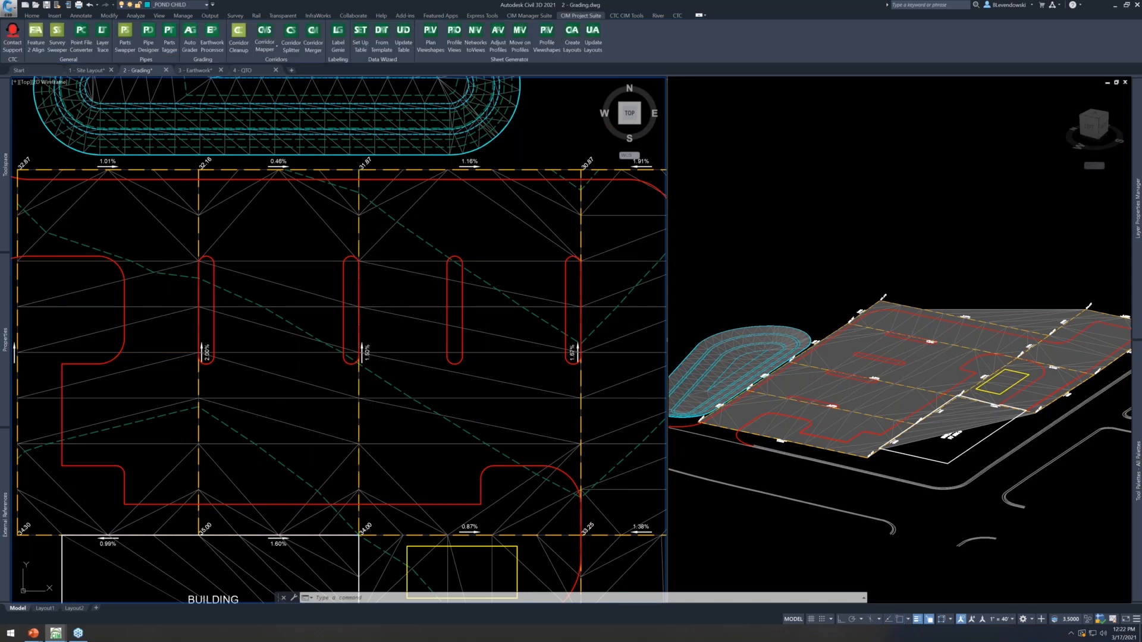
pyautogui.write('s')
pyautogui.press('Return')
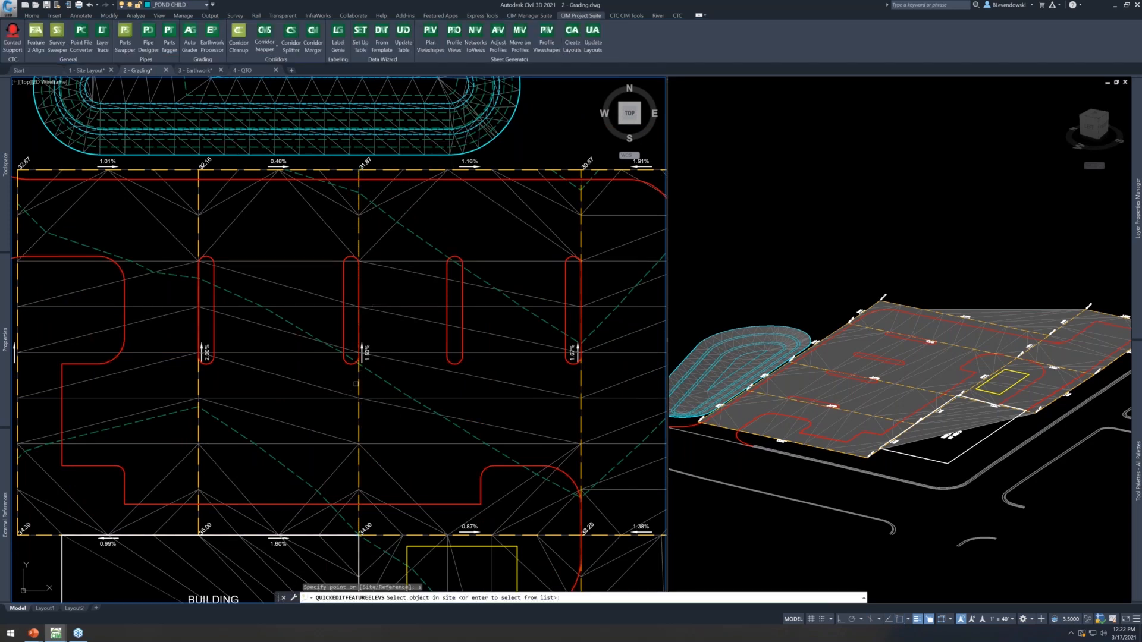
pyautogui.click(358, 384)
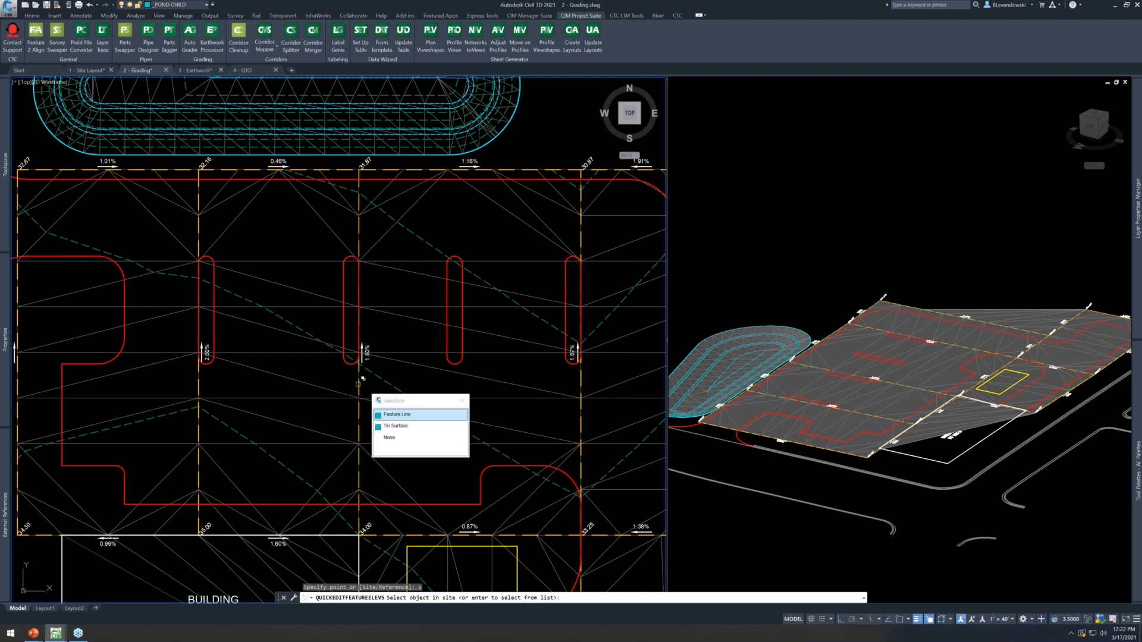
pyautogui.click(397, 416)
pyautogui.scroll(4, 366, 355)
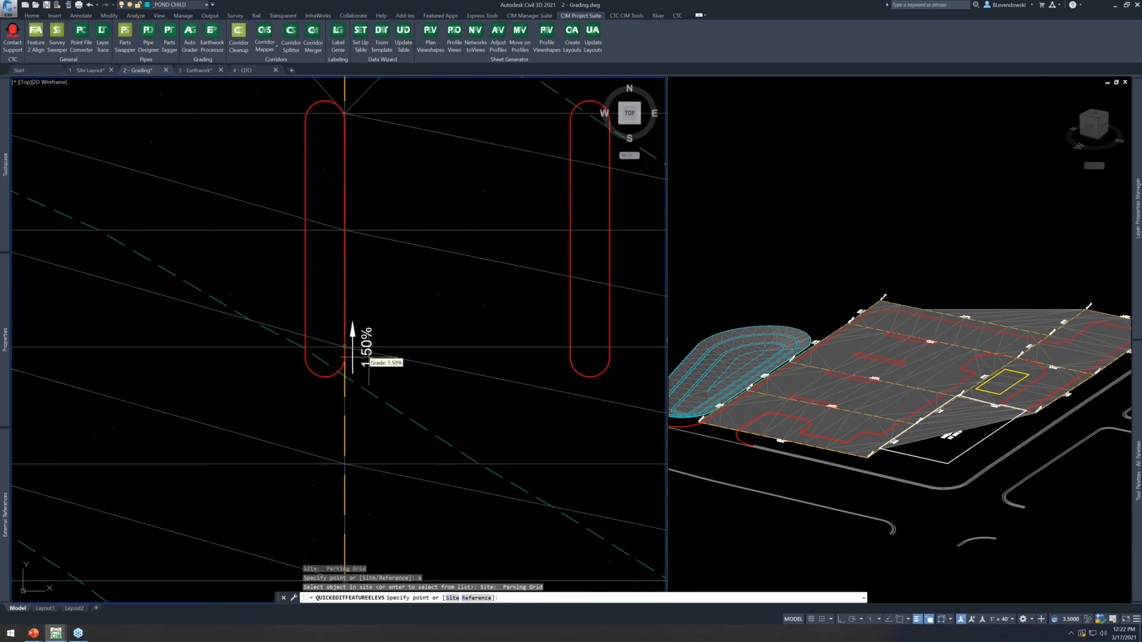
# Set the grade of the north-south grid feature line at the building's east edge to -2%
pyautogui.scroll(-2, 367, 357)
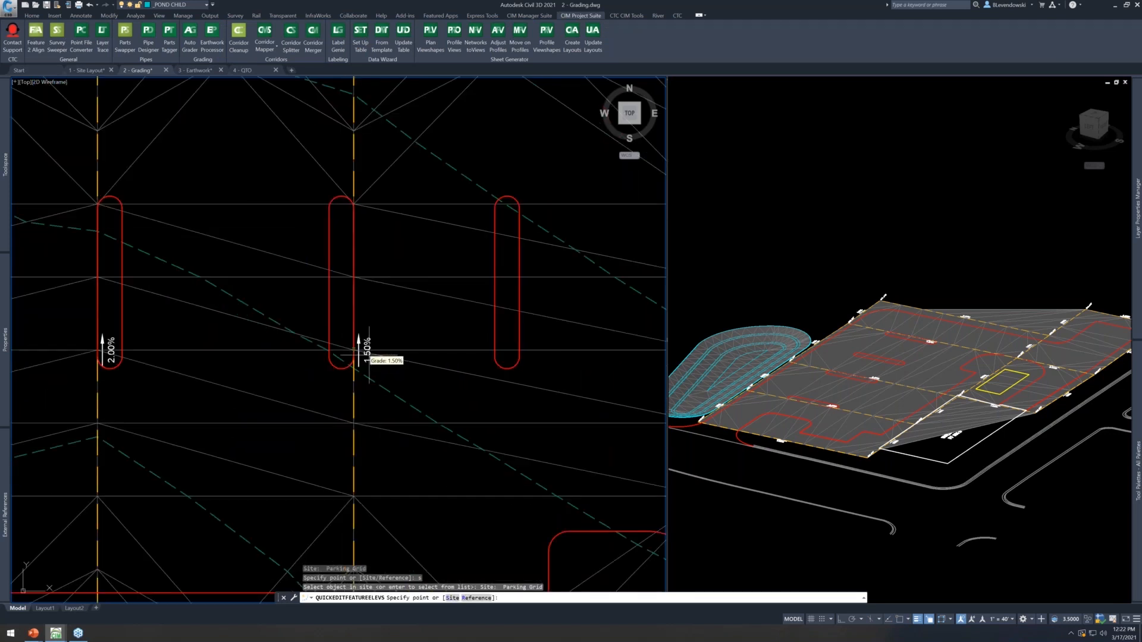
pyautogui.click(365, 310)
pyautogui.press('Return')
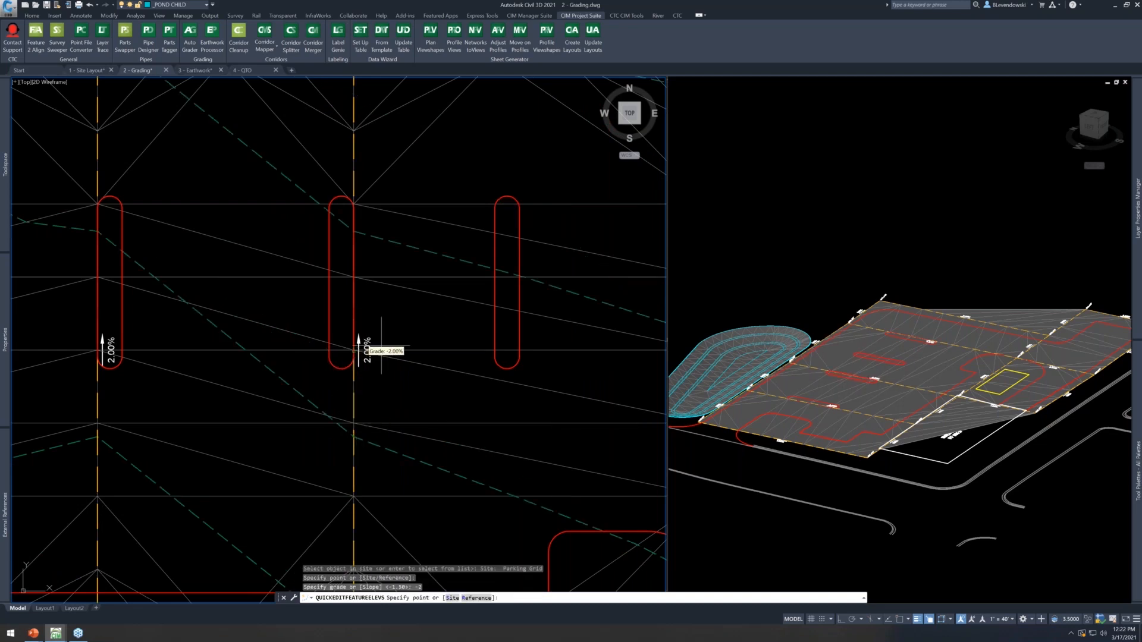
# Set the grade of the north-south grid feature line above the middle of the building to -2.25% and end the elevation edit
pyautogui.scroll(-2, 420, 340)
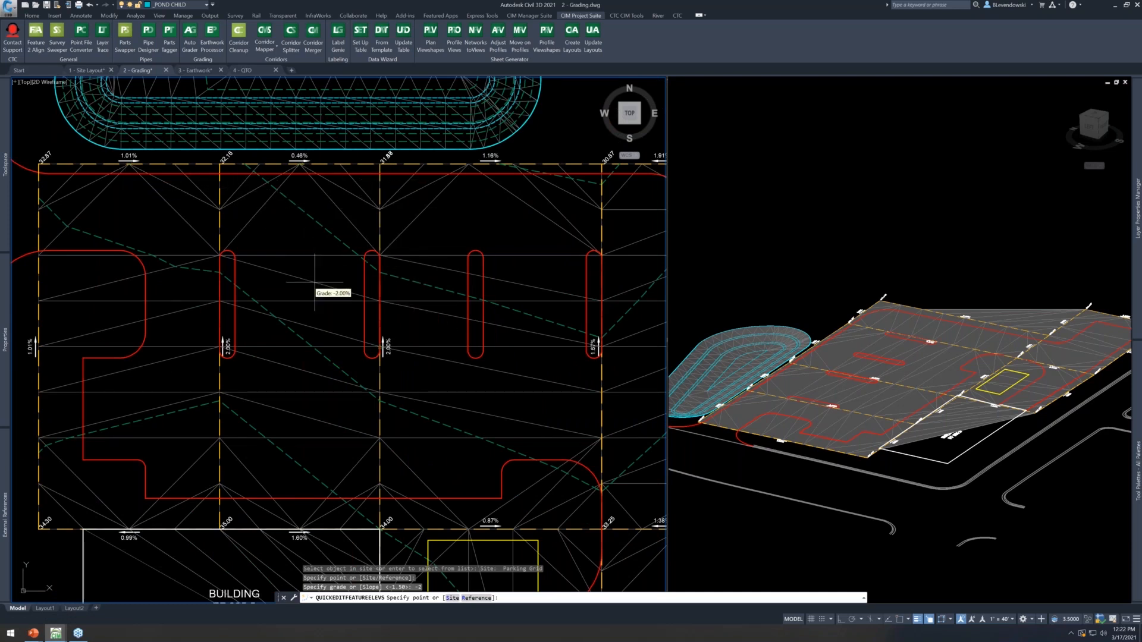
pyautogui.moveTo(314, 322); pyautogui.dragTo(401, 319, button='middle')
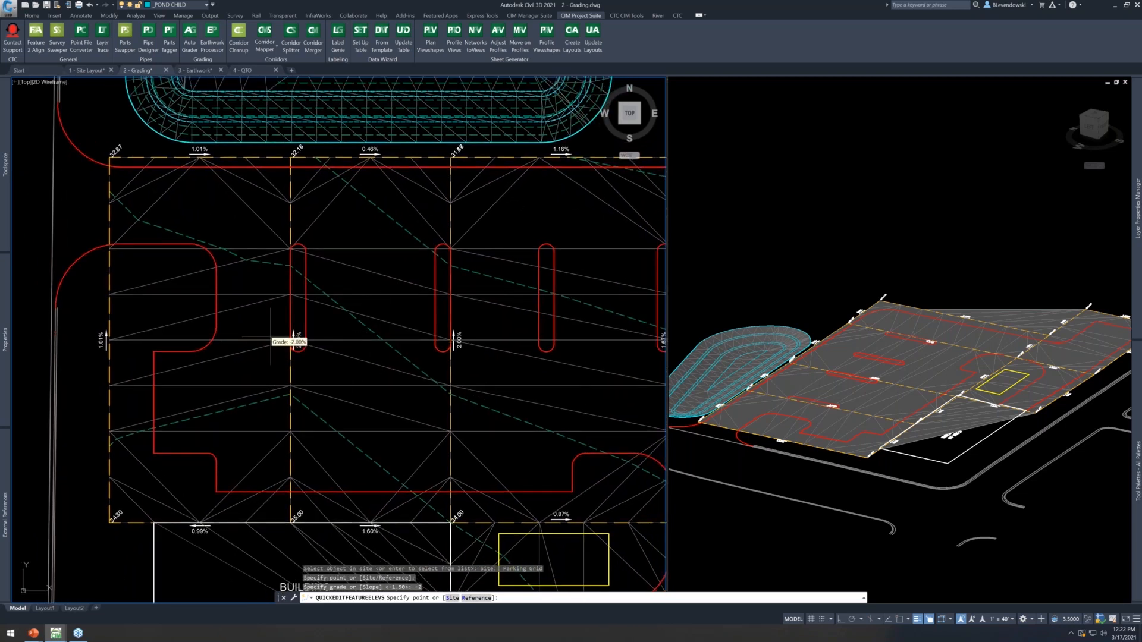
pyautogui.moveTo(534, 227); pyautogui.dragTo(448, 223, button='middle')
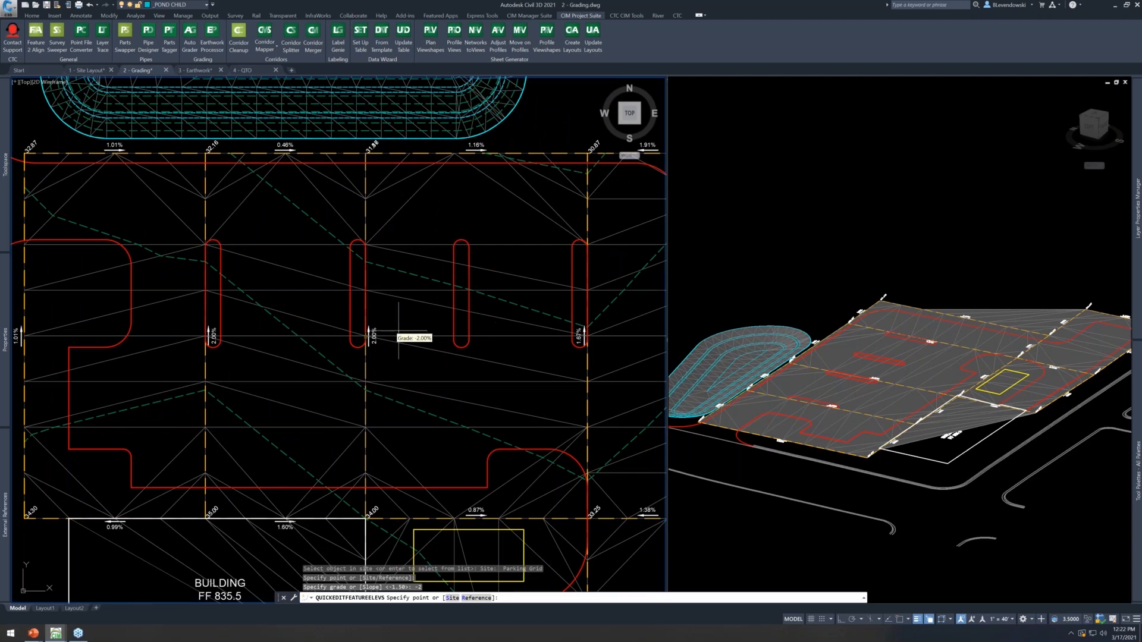
pyautogui.moveTo(531, 351)
pyautogui.mouseDown(button='middle')
pyautogui.moveTo(459, 332)
pyautogui.moveTo(533, 349)
pyautogui.mouseUp(button='middle')
pyautogui.click(216, 311)
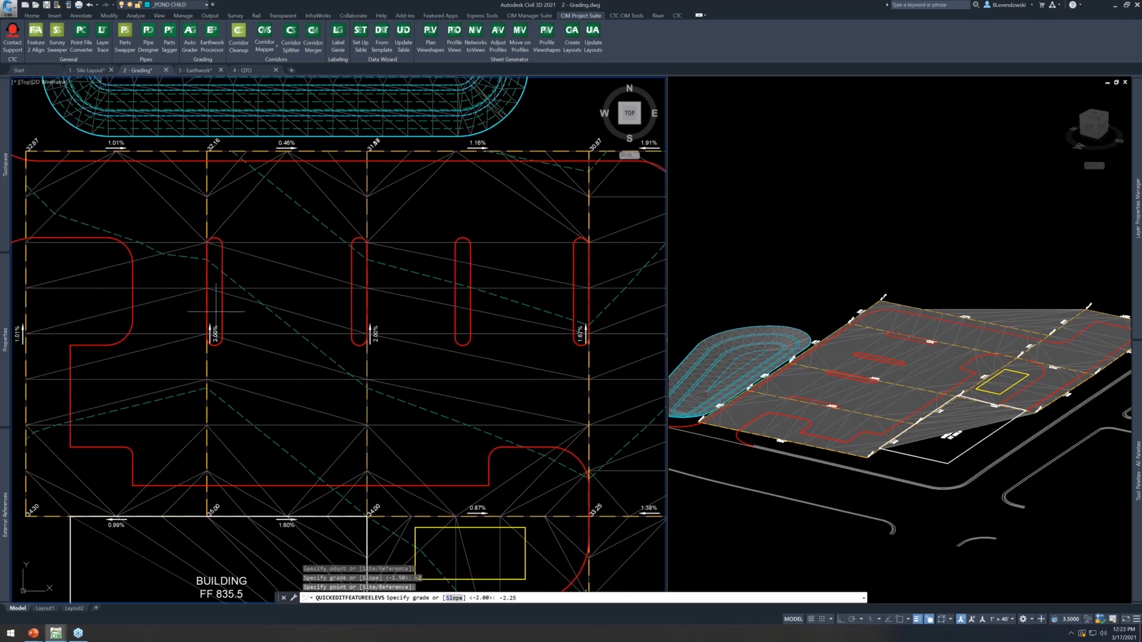
pyautogui.write('-2.25')
pyautogui.press('Return')
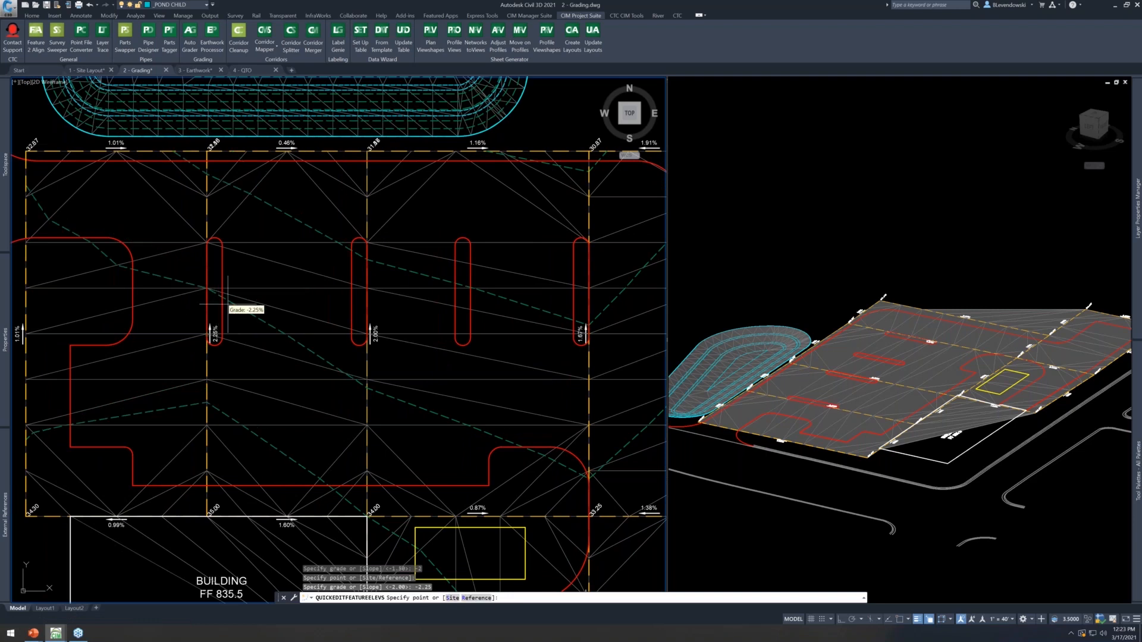
pyautogui.press('Return')
pyautogui.click(367, 226)
pyautogui.scroll(-2, 484, 262)
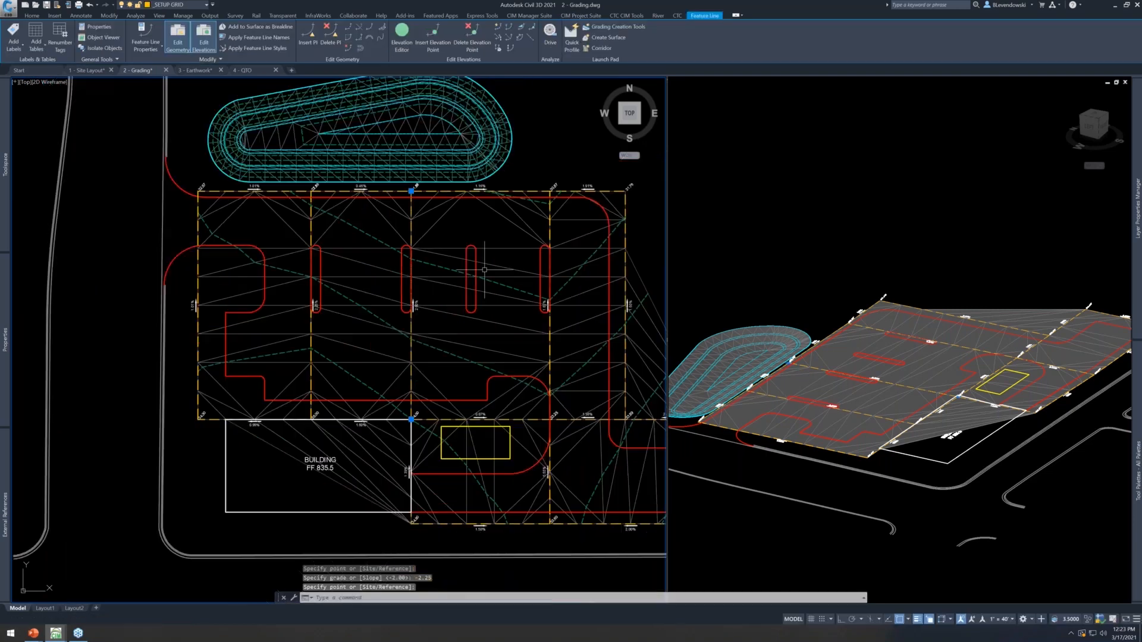
pyautogui.press('Escape')
pyautogui.press('Escape')
pyautogui.press('Escape')
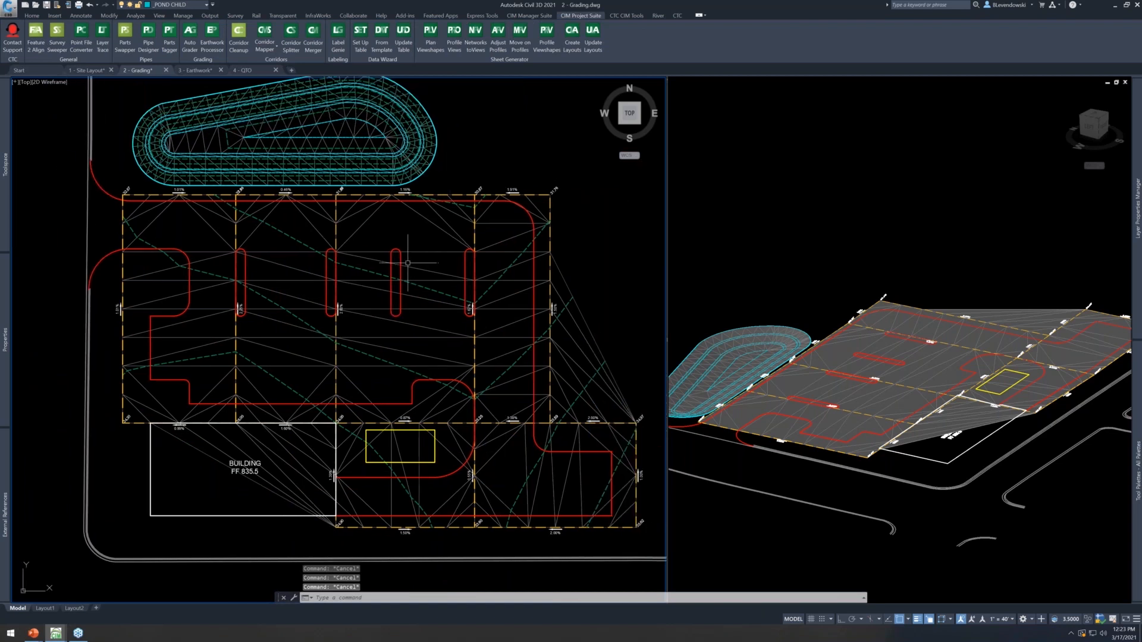
pyautogui.click(399, 257)
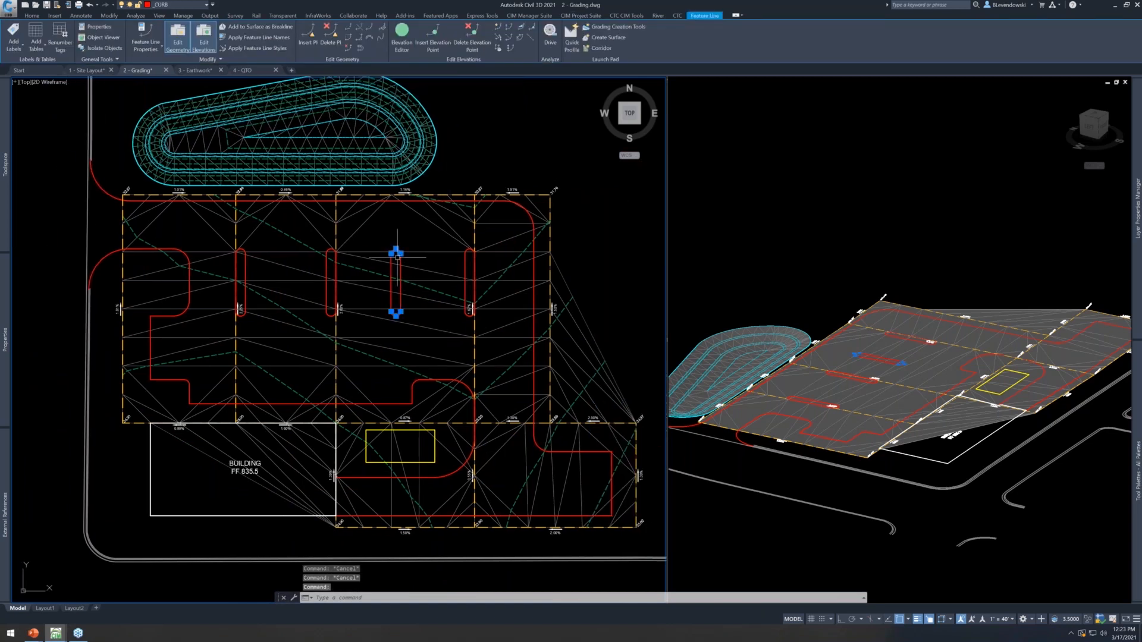
pyautogui.scroll(4, 399, 257)
pyautogui.scroll(-3, 411, 324)
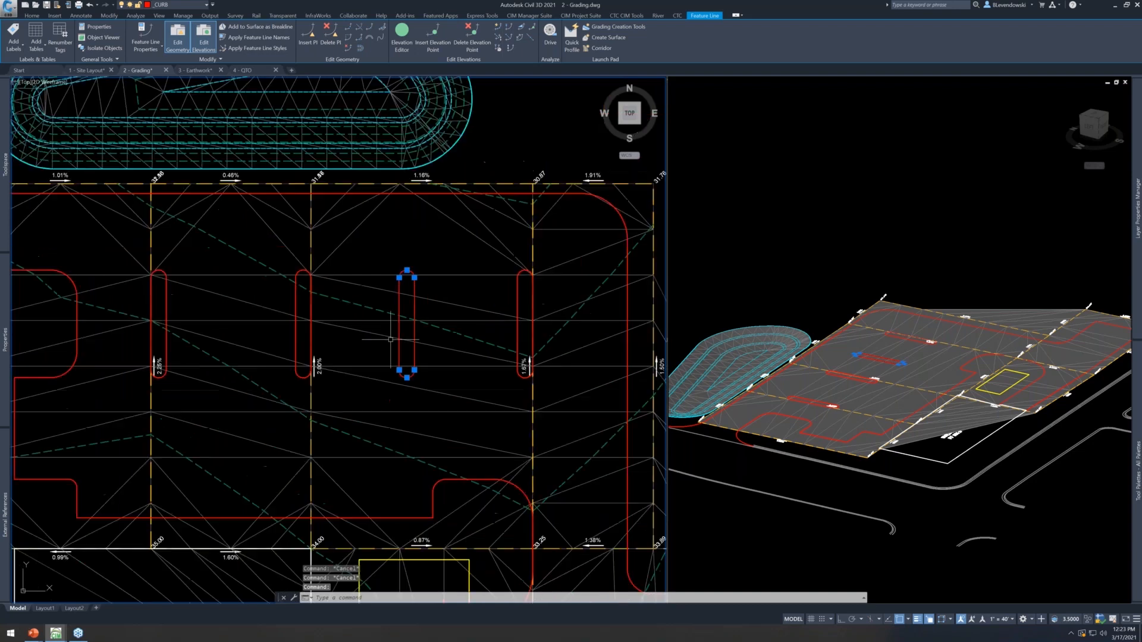
pyautogui.moveTo(258, 358); pyautogui.dragTo(328, 344, button='middle')
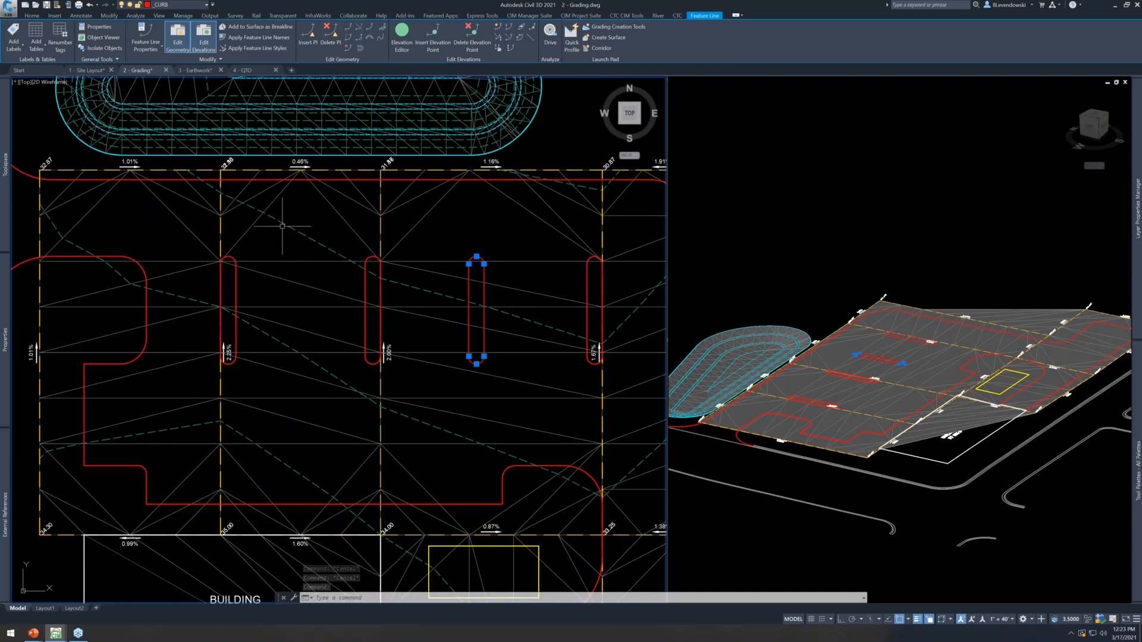
pyautogui.click(181, 249)
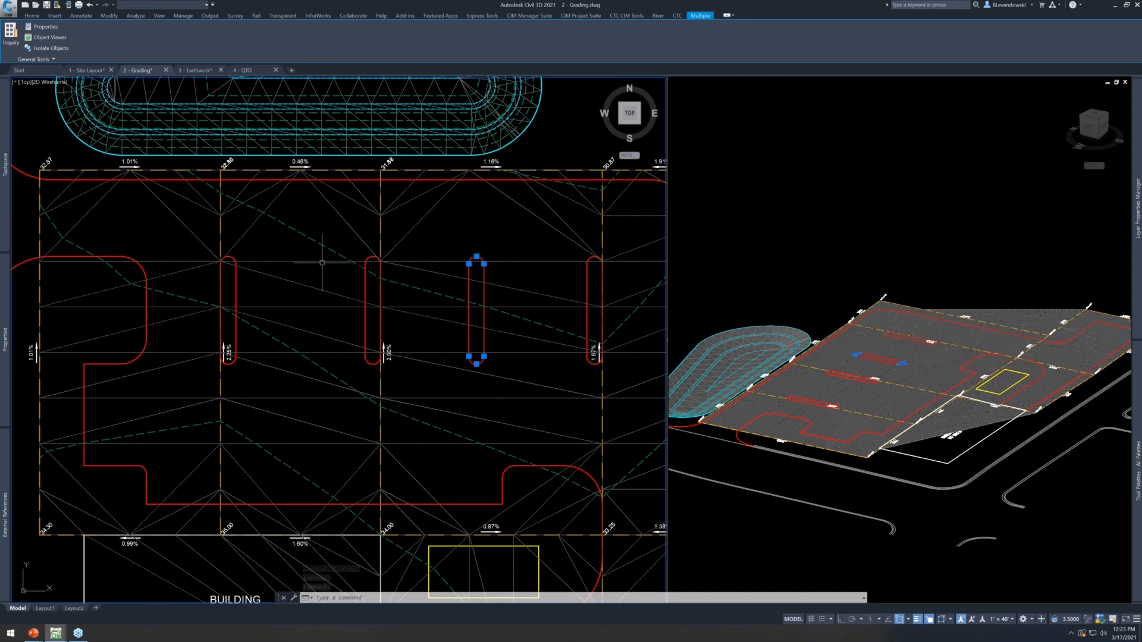
pyautogui.press('Escape')
pyautogui.press('Escape')
pyautogui.press('Escape')
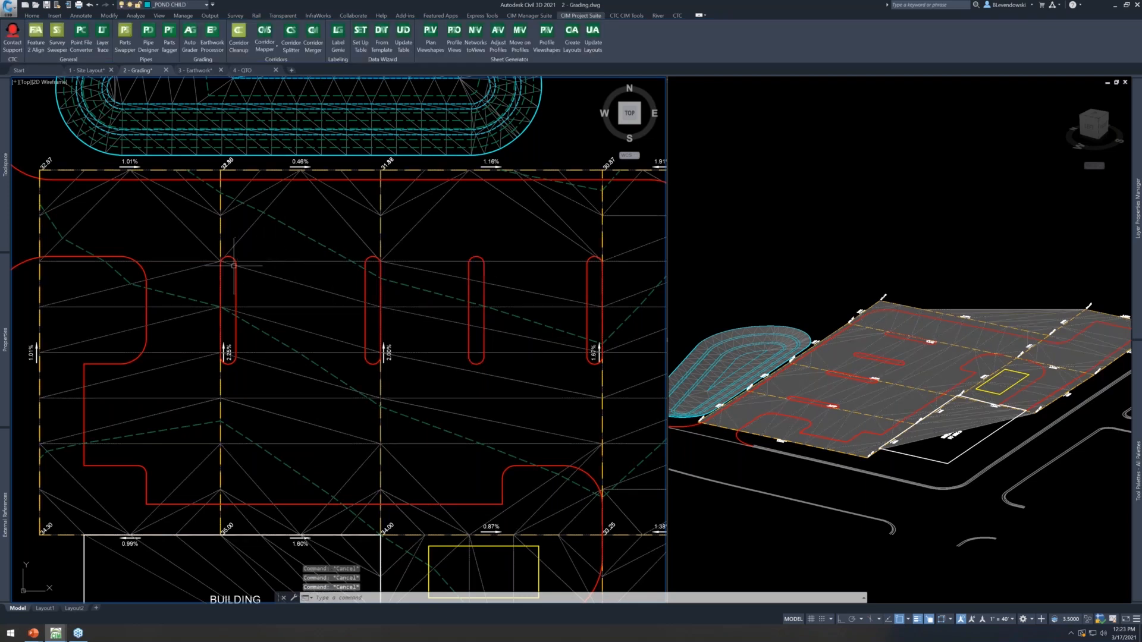
# Select all curb feature lines similar to the westernmost parking island, then clear the selection so it is available as the previous set
pyautogui.click(235, 282)
pyautogui.rightClick(261, 307)
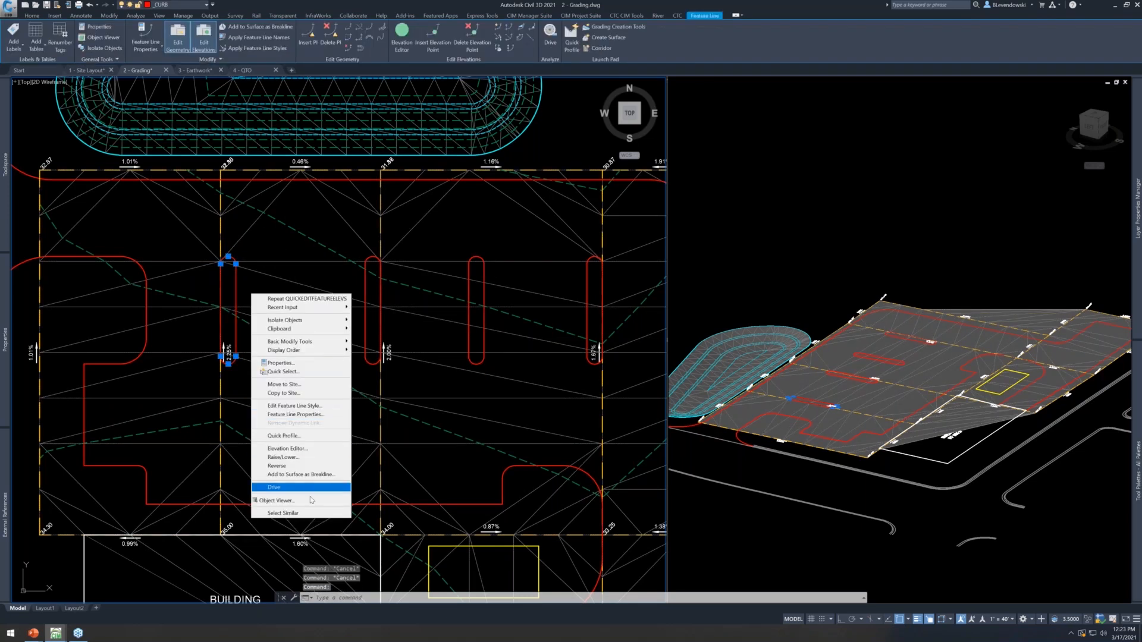
pyautogui.click(295, 513)
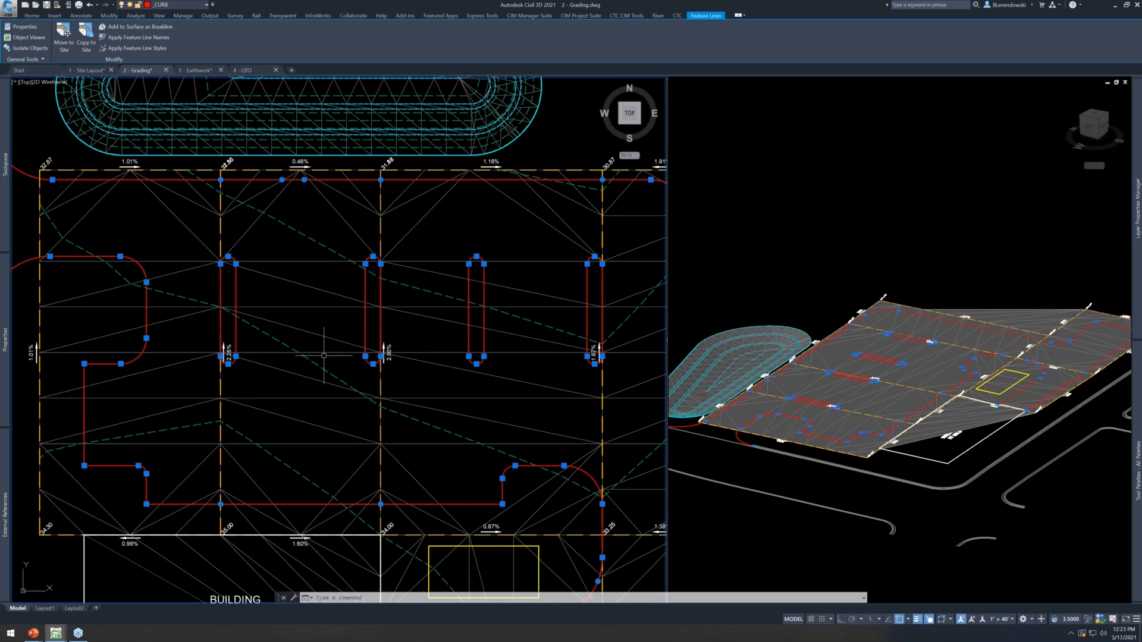
pyautogui.moveTo(310, 282)
pyautogui.moveTo(413, 252)
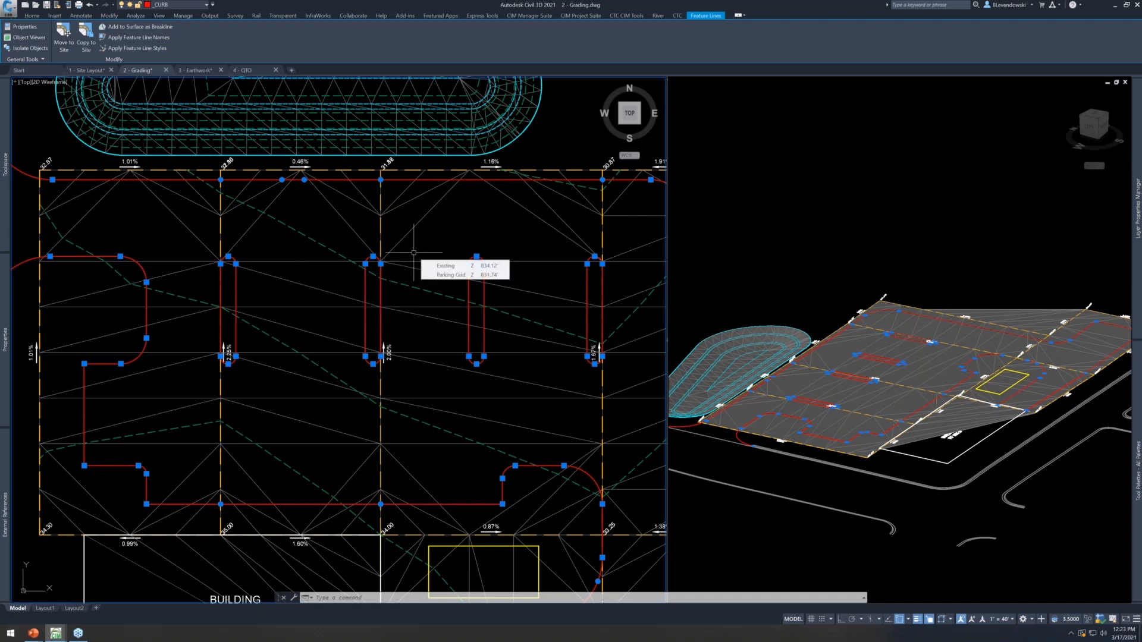
pyautogui.press('Escape')
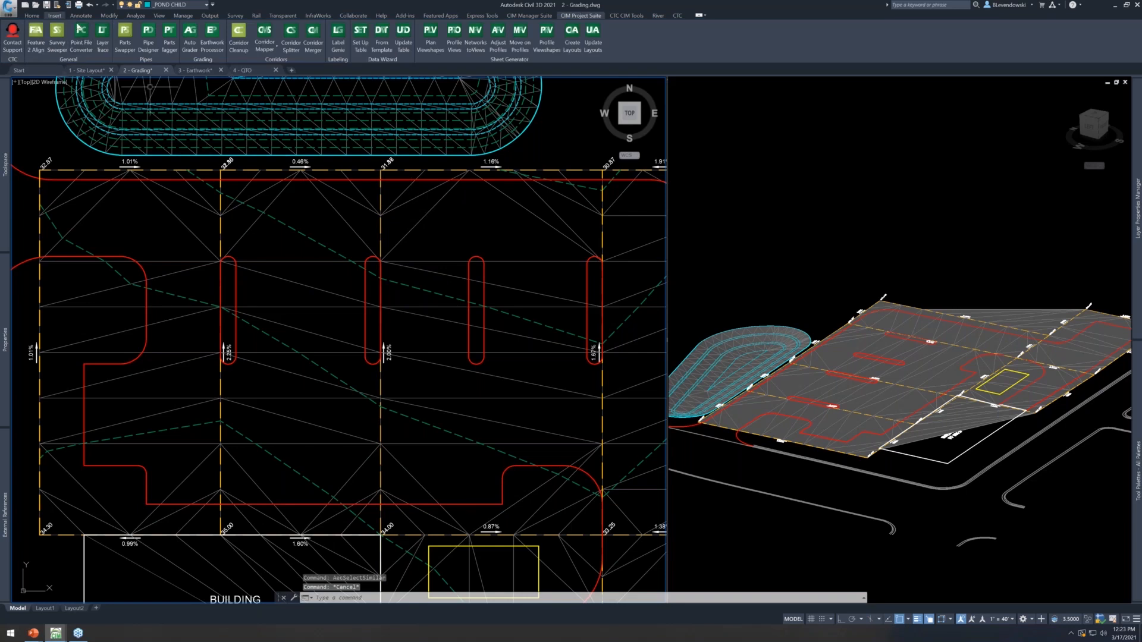
# Start Elevations from Surface using the Parking Grid surface, with relative elevation to surface at 0.00' and no intermediate grade break points
pyautogui.click(109, 16)
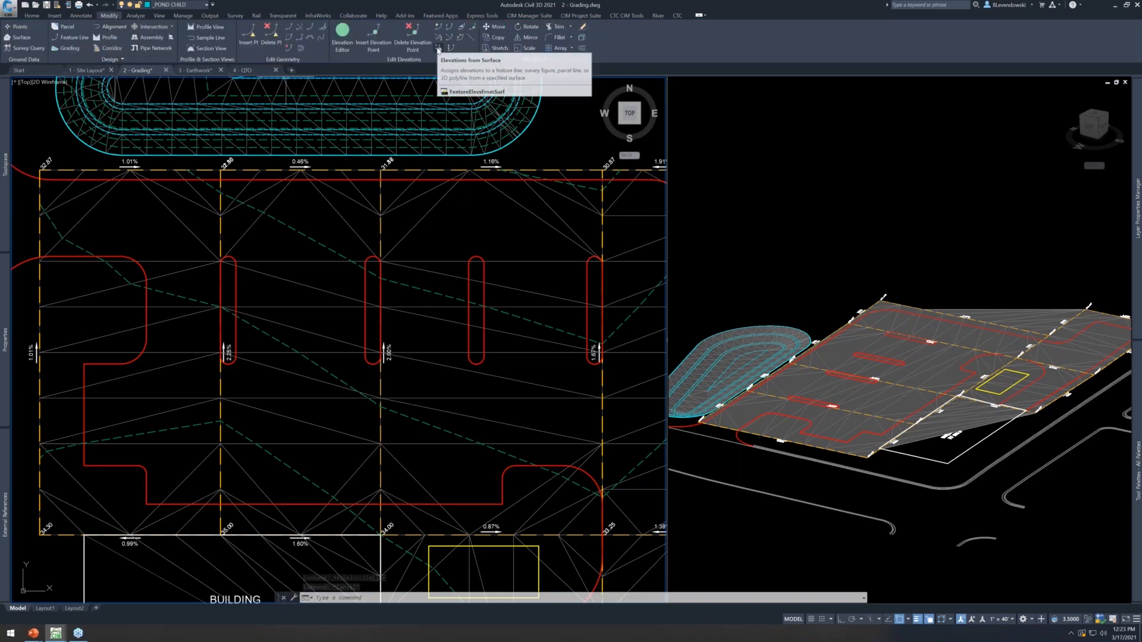
pyautogui.click(439, 50)
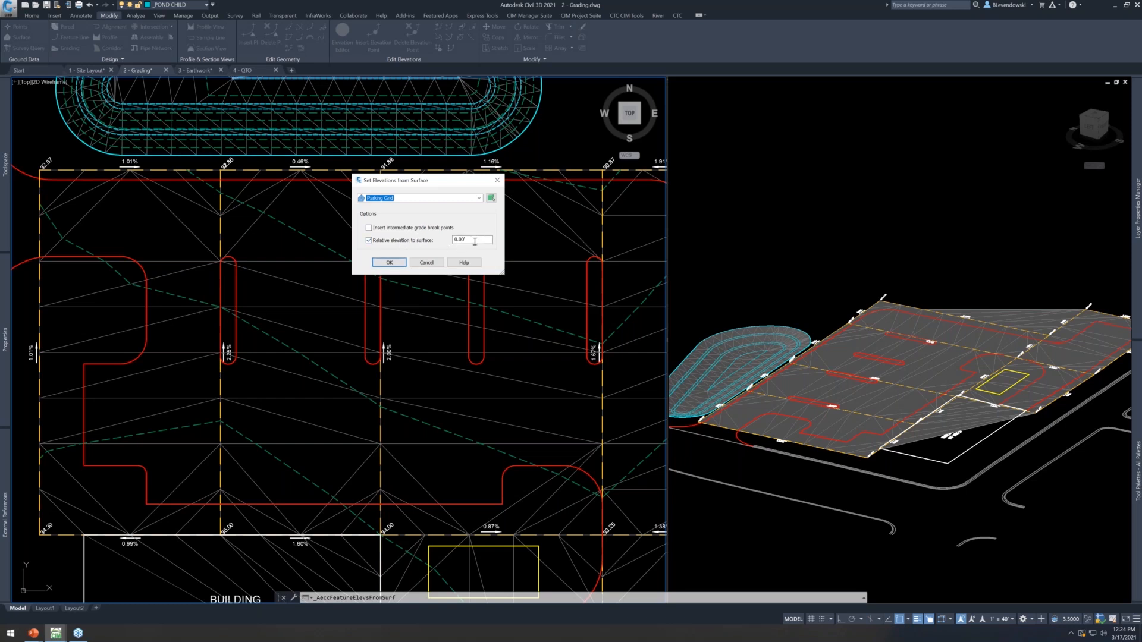
pyautogui.click(388, 263)
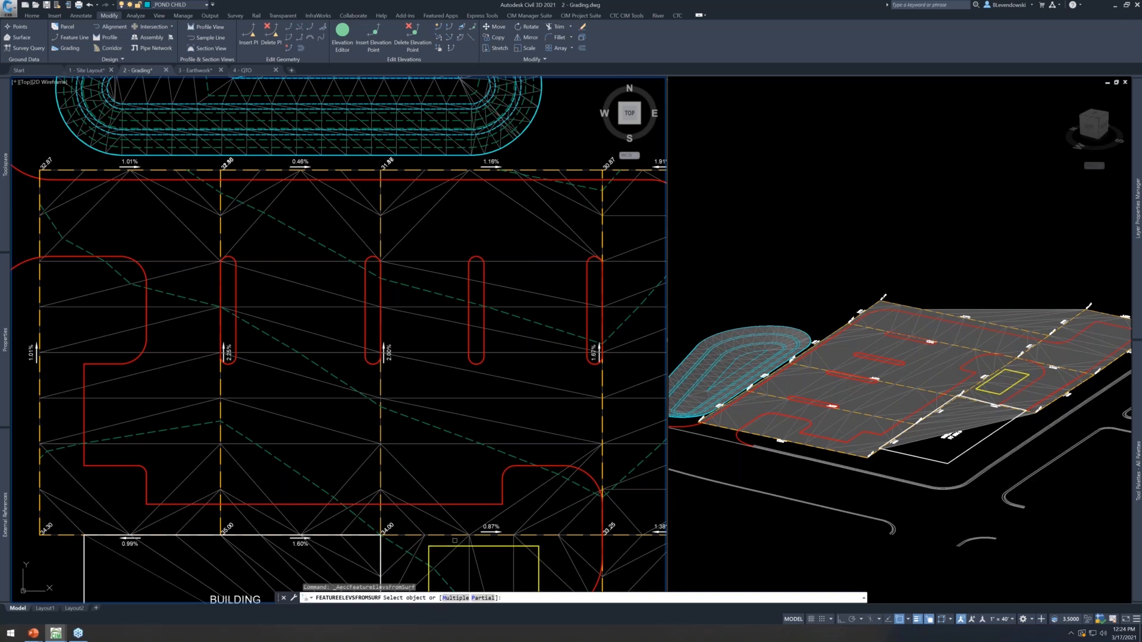
# Apply the surface elevations to multiple objects, using the previous selection of curb feature lines, and end the command
pyautogui.write('m')
pyautogui.press('Return')
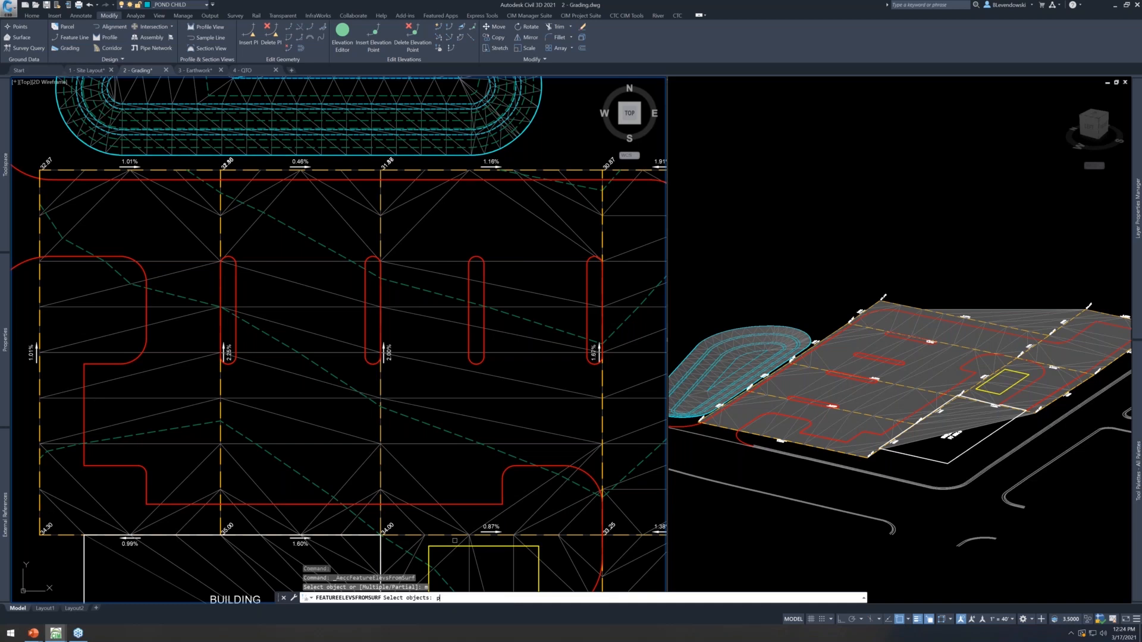
pyautogui.press('Return')
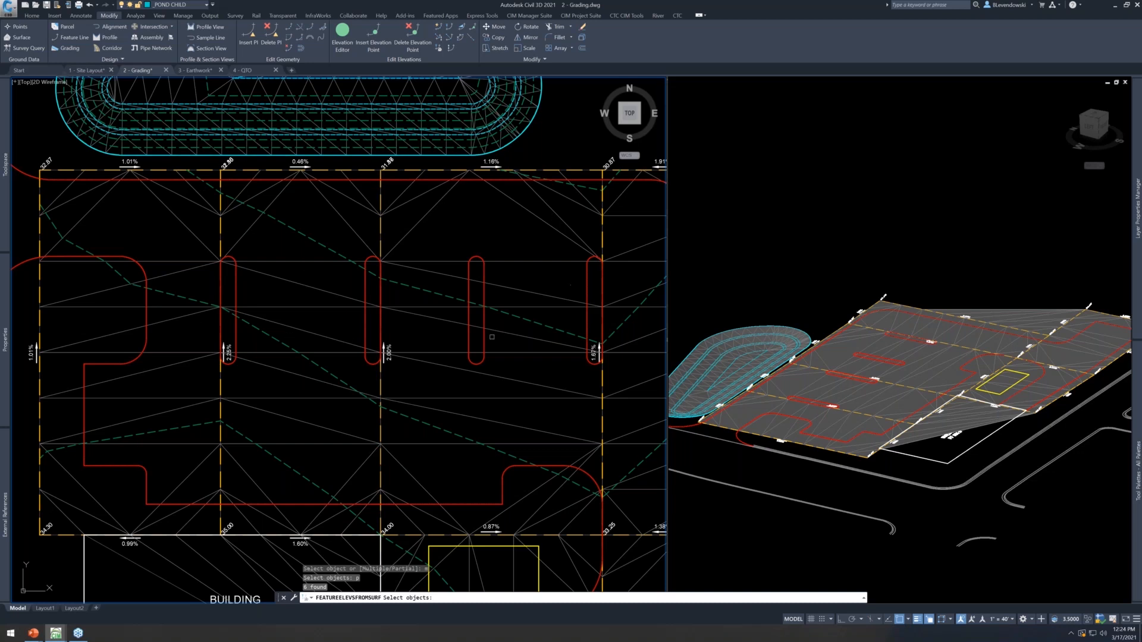
pyautogui.moveTo(375, 243)
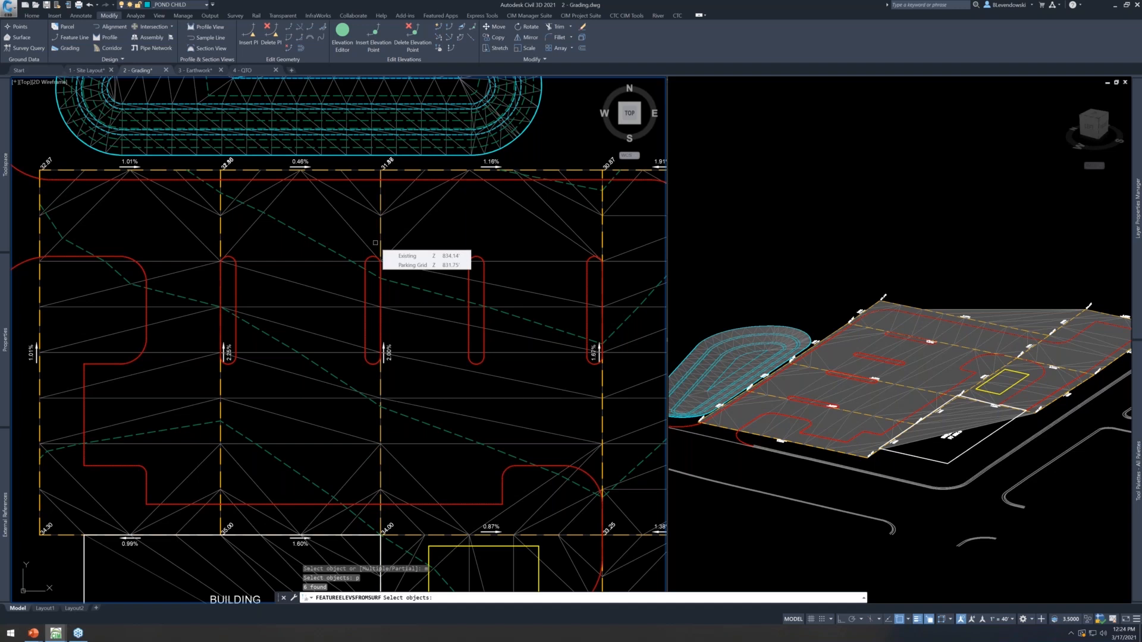
pyautogui.press('Return')
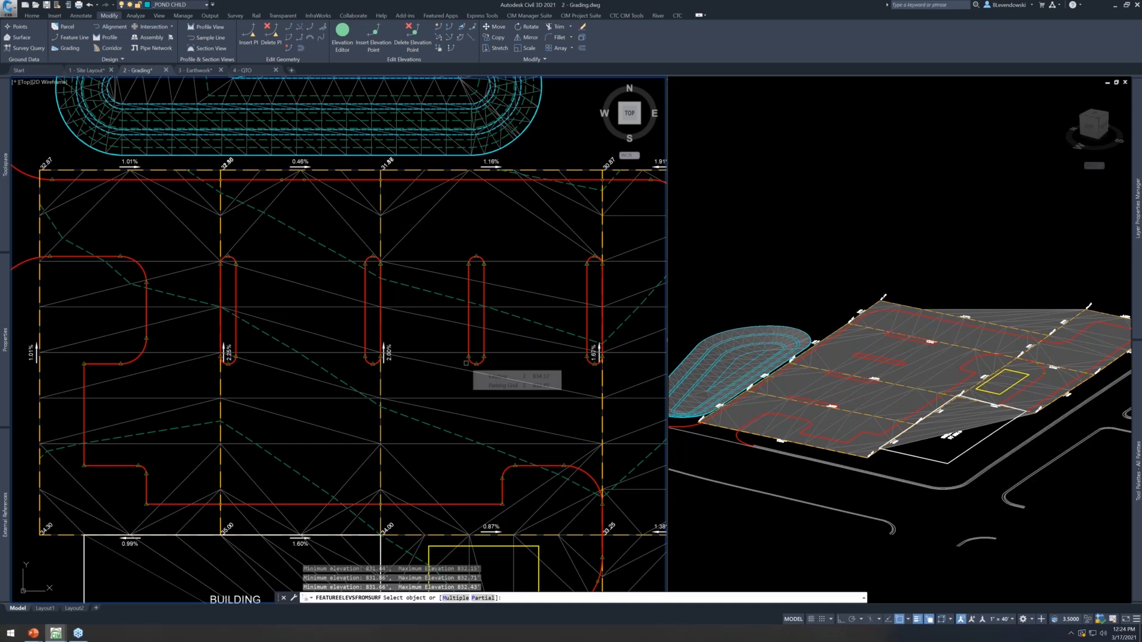
pyautogui.click(466, 362)
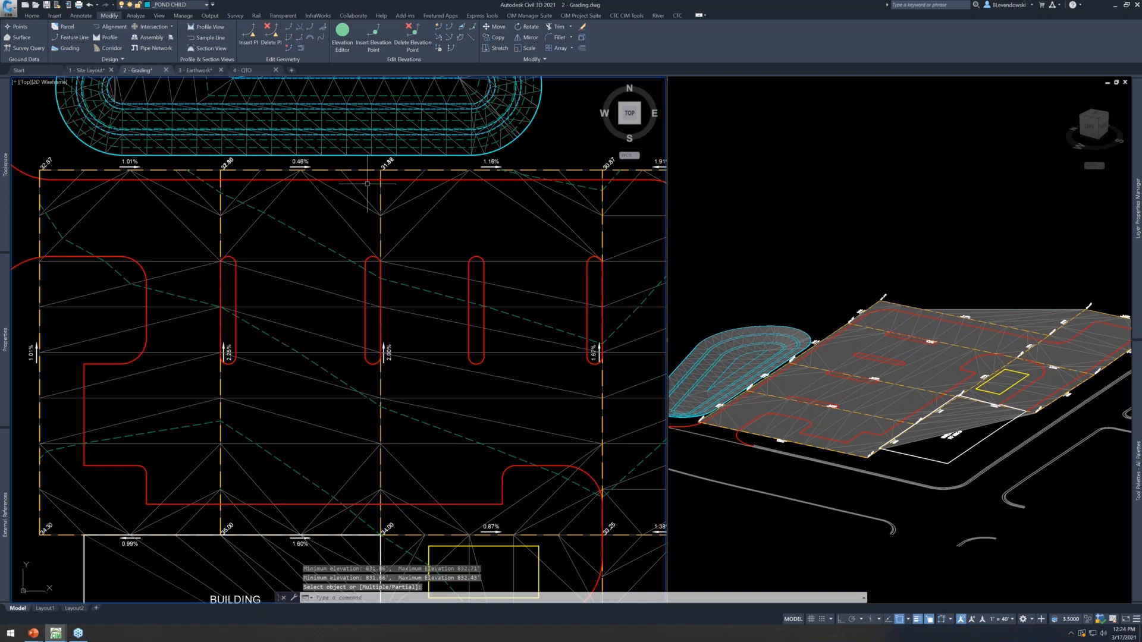
pyautogui.press('Escape')
# Review the parking island at the building's east-edge grid line in the Elevation Editor, and shrink the editor window
pyautogui.click(373, 257)
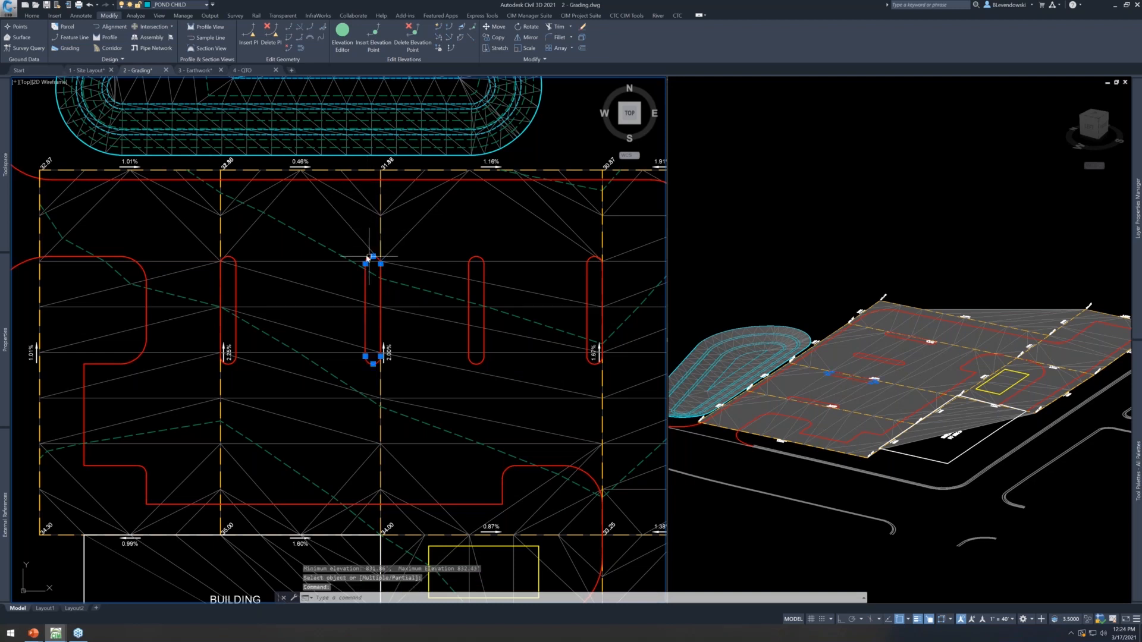
pyautogui.click(402, 35)
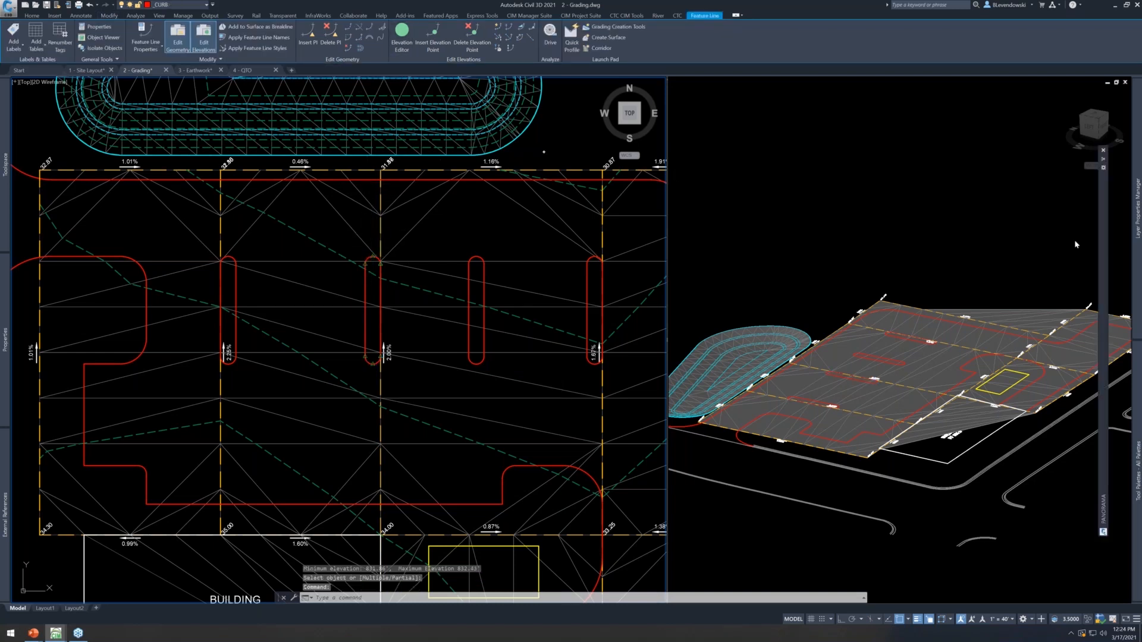
pyautogui.moveTo(1100, 210)
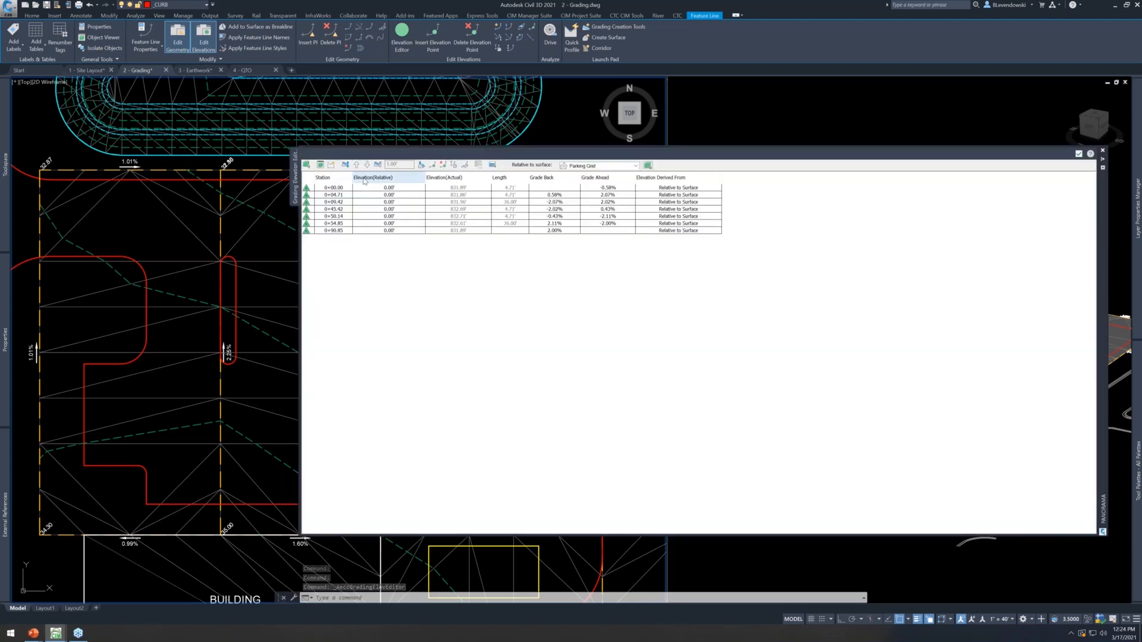
pyautogui.press('ctrl')
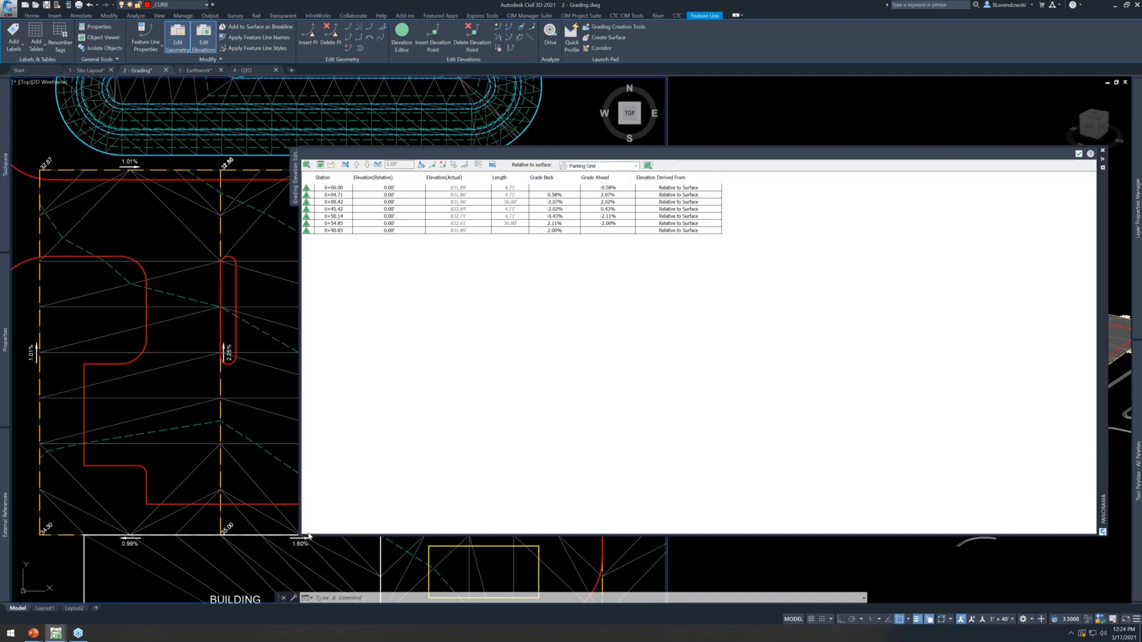
pyautogui.moveTo(301, 536)
pyautogui.mouseDown()
pyautogui.moveTo(668, 357)
pyautogui.moveTo(826, 256)
pyautogui.moveTo(744, 251)
pyautogui.mouseUp()
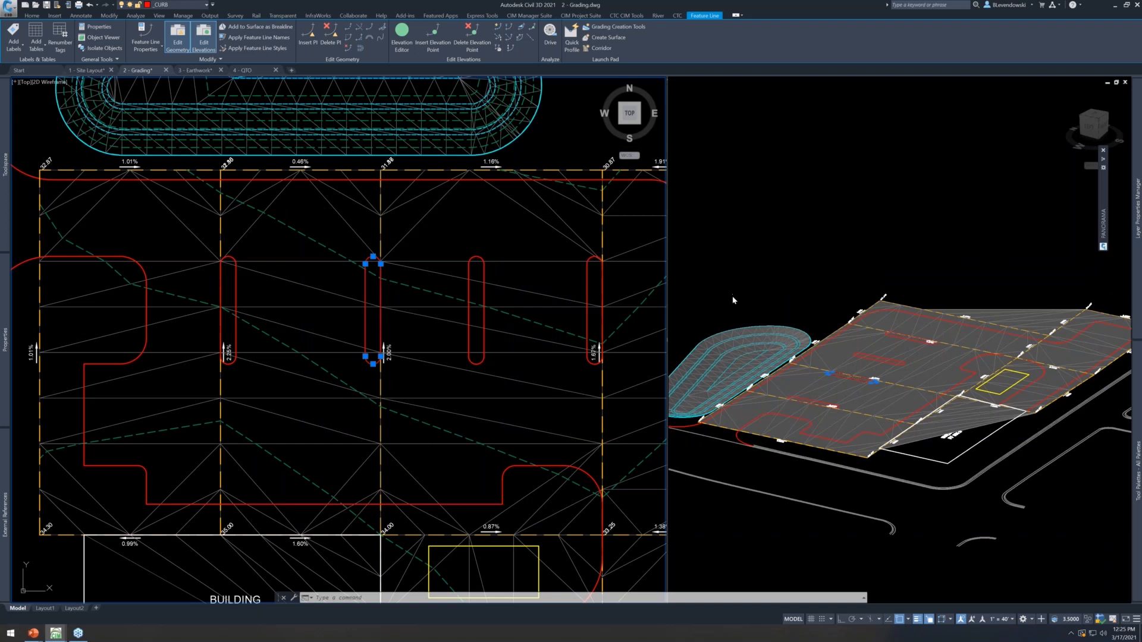
# Examine the parking island beside the building's east-edge grid line in the 3D view, clear the selection, and select that grid feature line
pyautogui.click(767, 306)
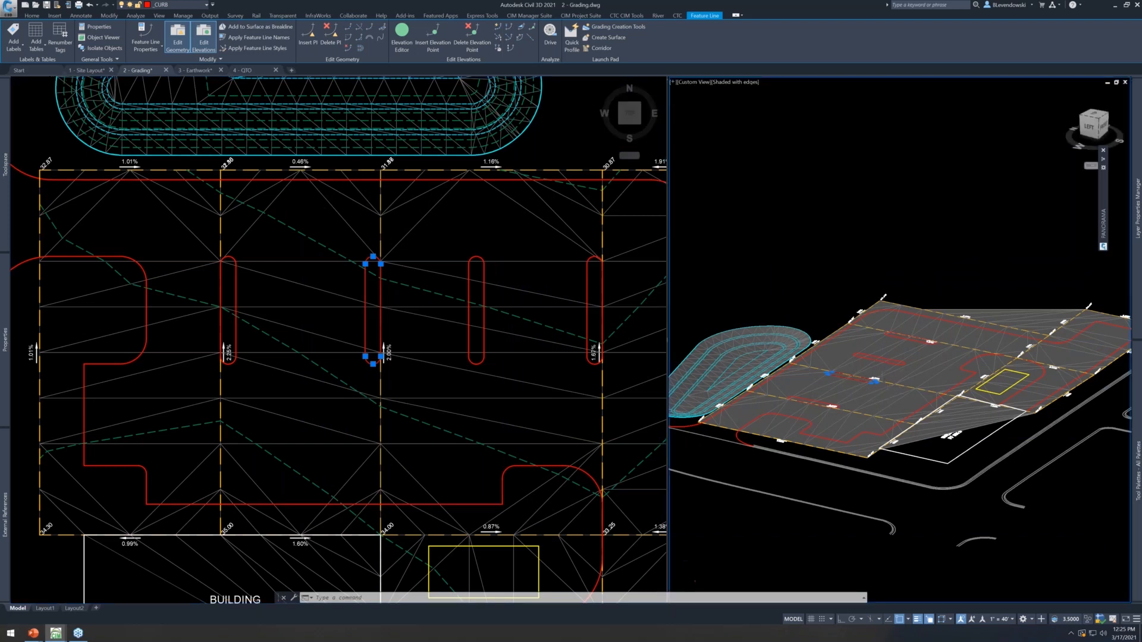
pyautogui.scroll(5, 816, 388)
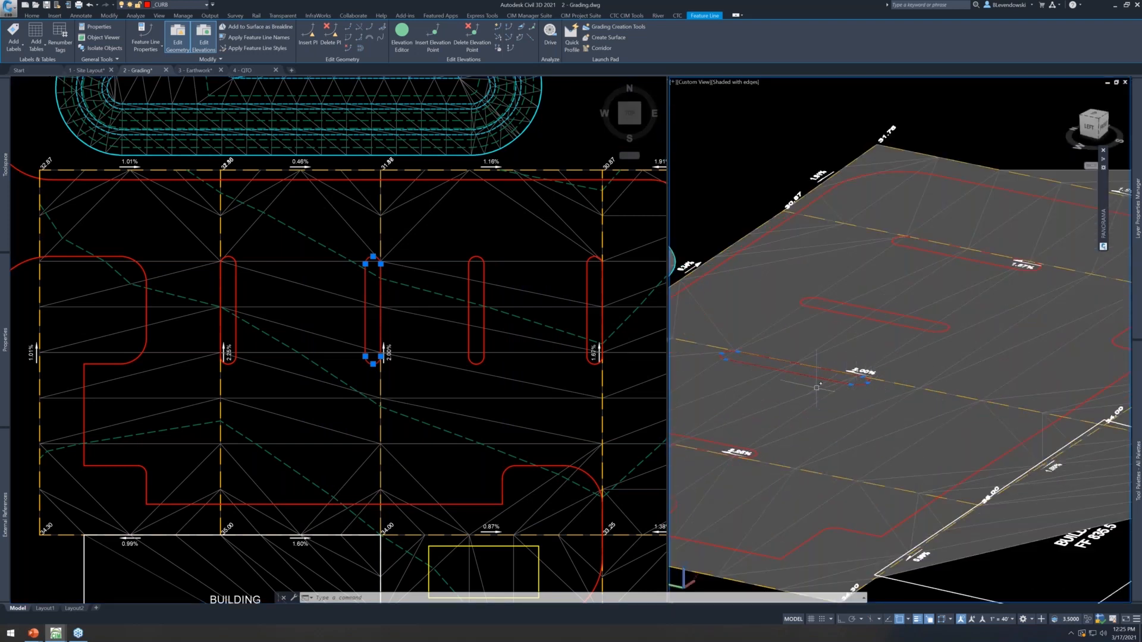
pyautogui.scroll(2, 816, 387)
pyautogui.moveTo(841, 395); pyautogui.dragTo(918, 408, button='middle')
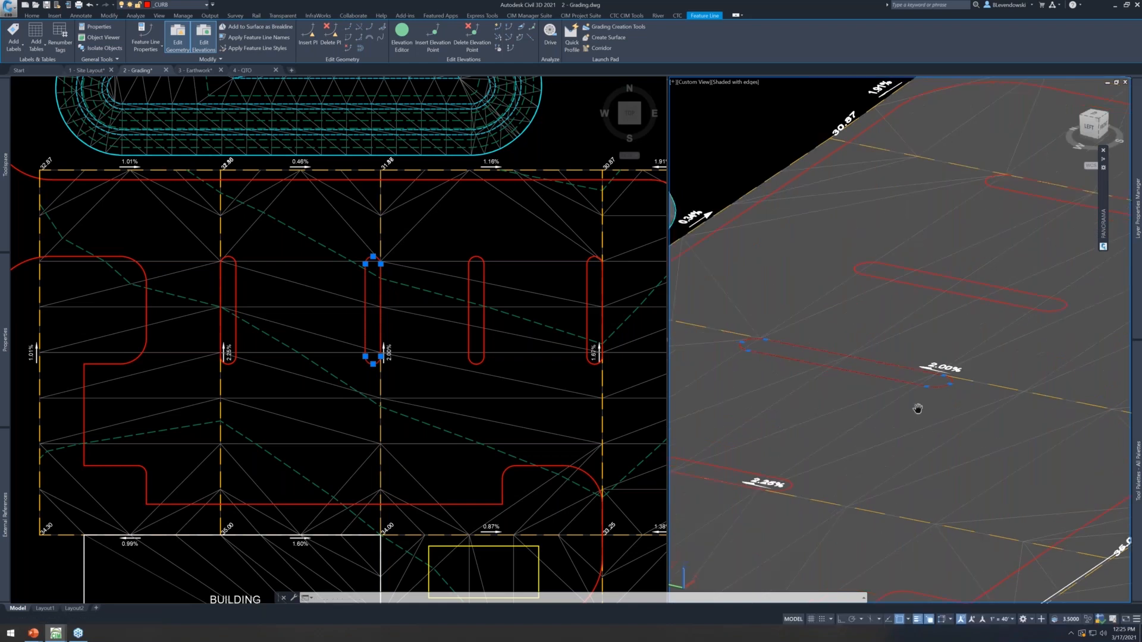
pyautogui.click(412, 338)
pyautogui.press('Escape')
pyautogui.press('Escape')
pyautogui.click(381, 394)
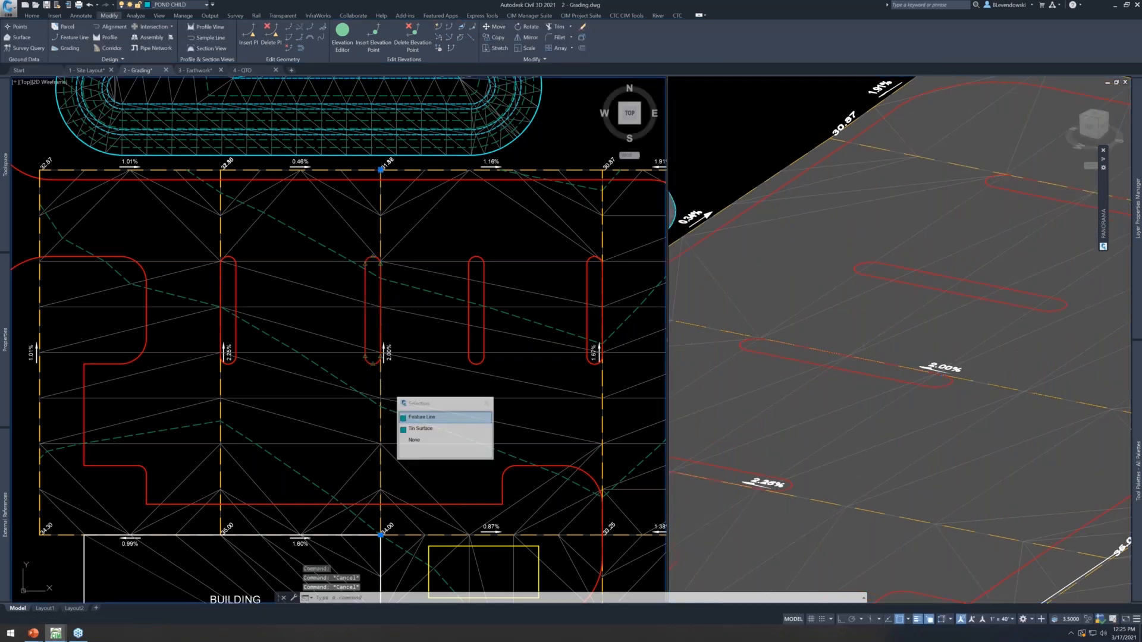
pyautogui.click(415, 418)
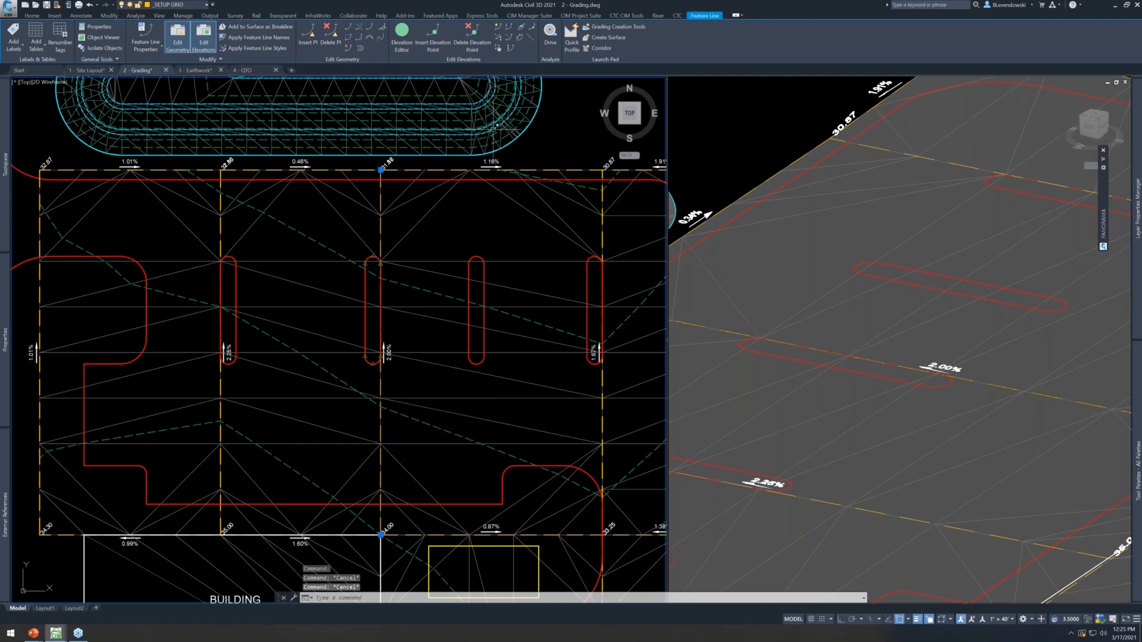
# Use Quick Elevation Edit limited to the Parking Grid site to give the building's east-edge grid line a -1.5% grade
pyautogui.click(498, 28)
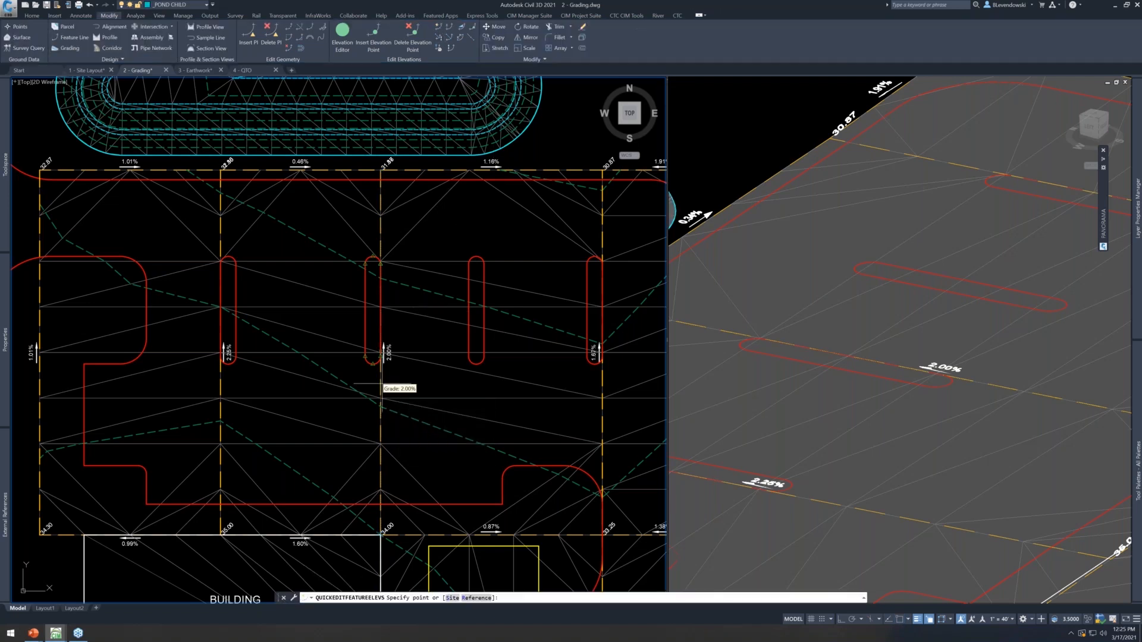
pyautogui.write('s')
pyautogui.press('Return')
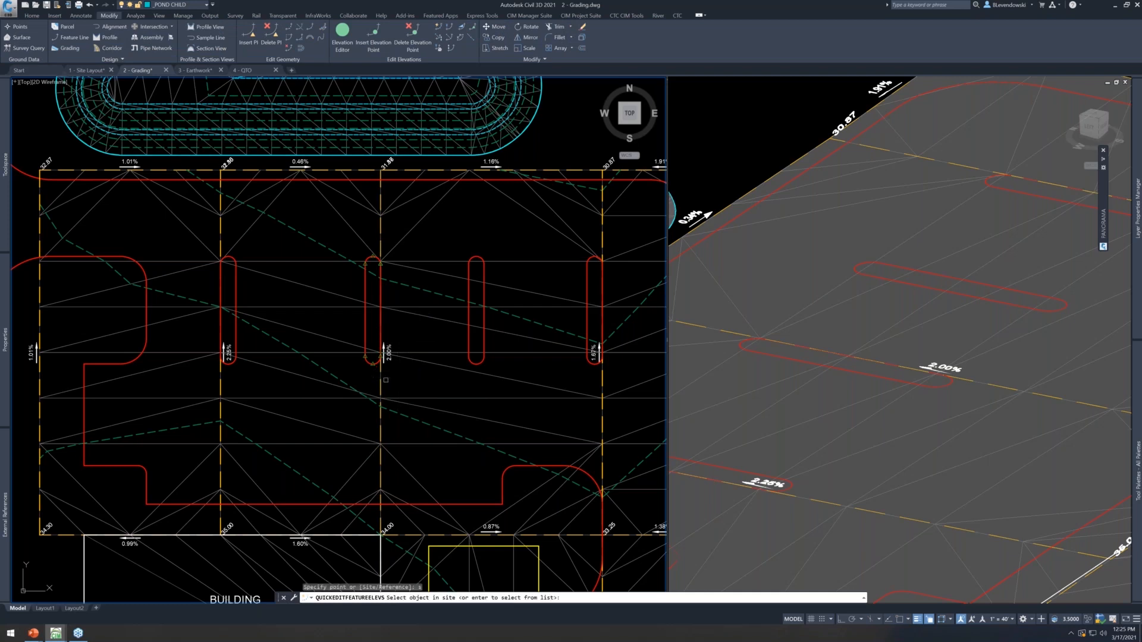
pyautogui.click(383, 383)
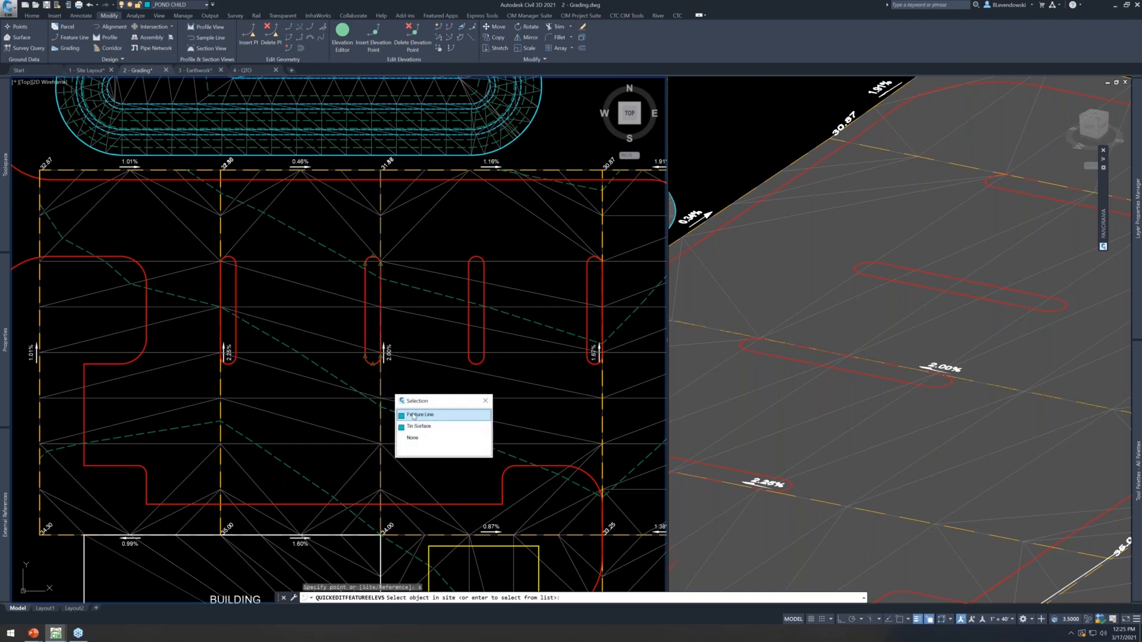
pyautogui.click(414, 416)
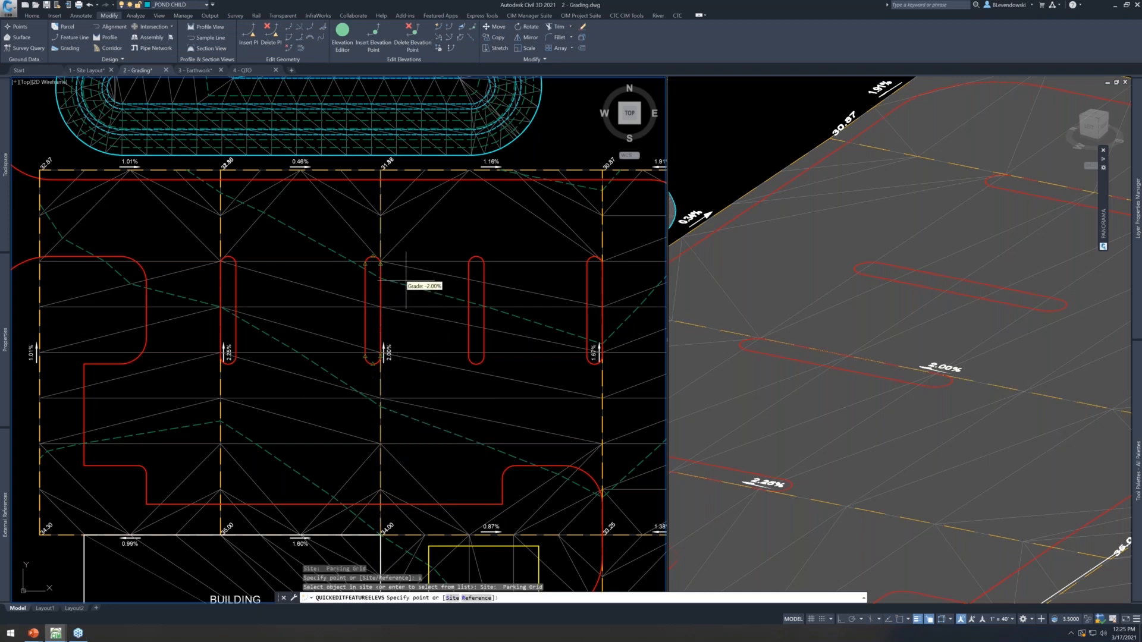
pyautogui.click(407, 279)
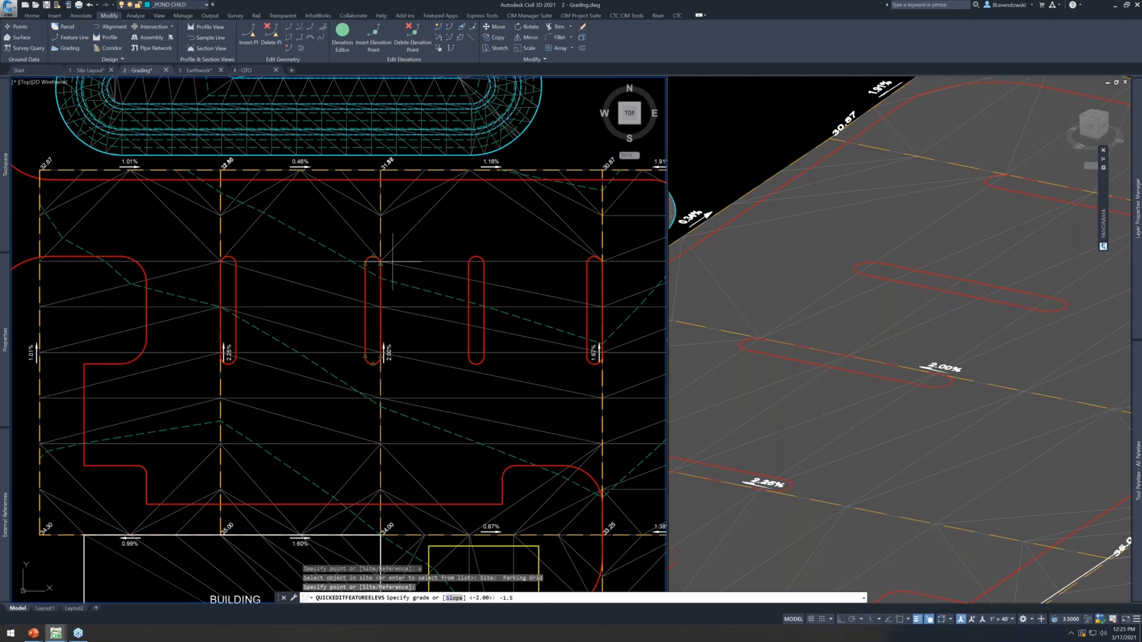
pyautogui.press('Return')
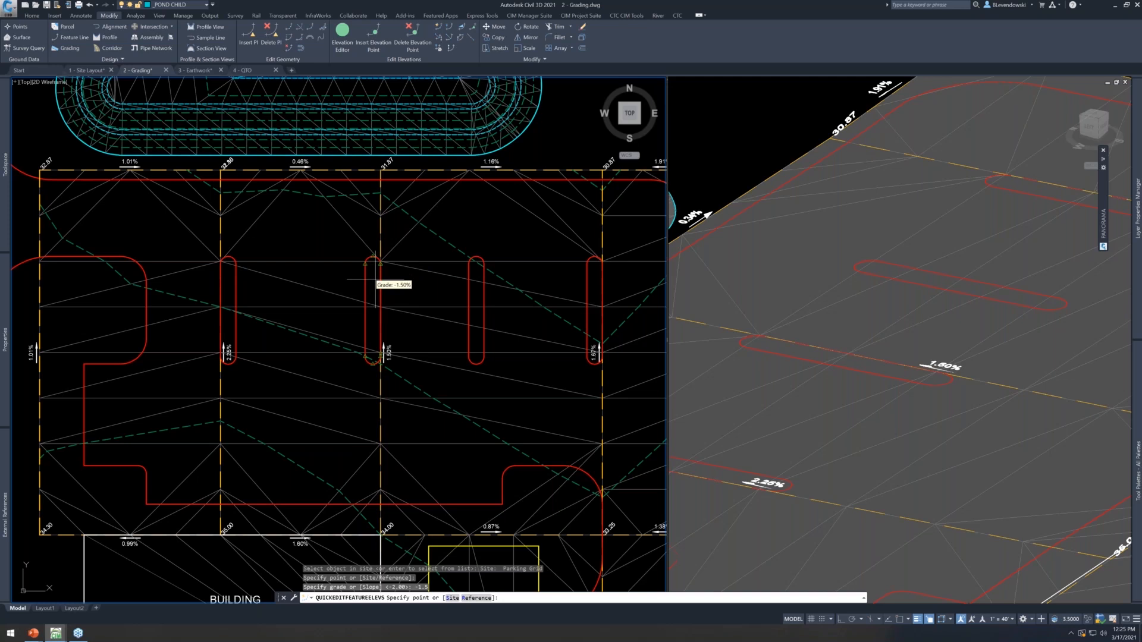
pyautogui.press('Escape')
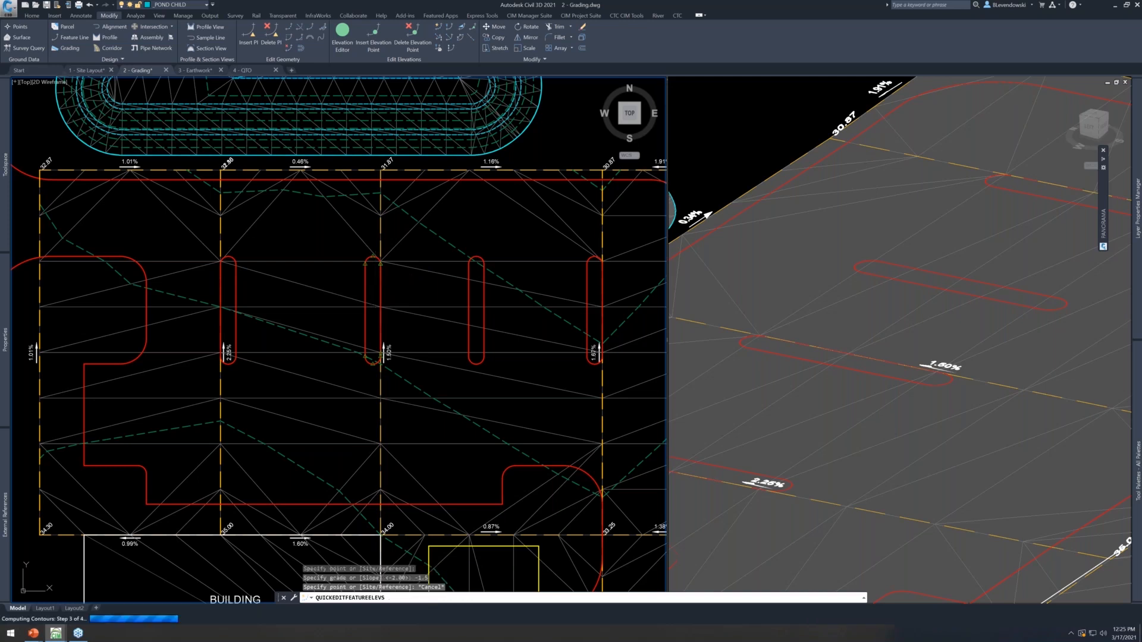
pyautogui.click(380, 275)
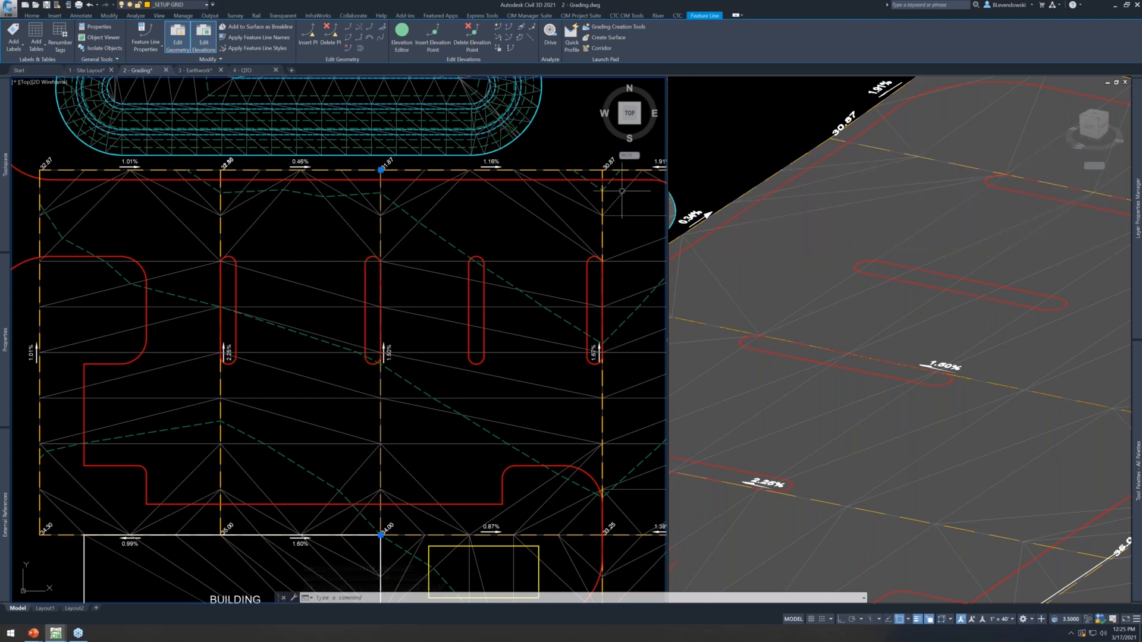
pyautogui.press('Escape')
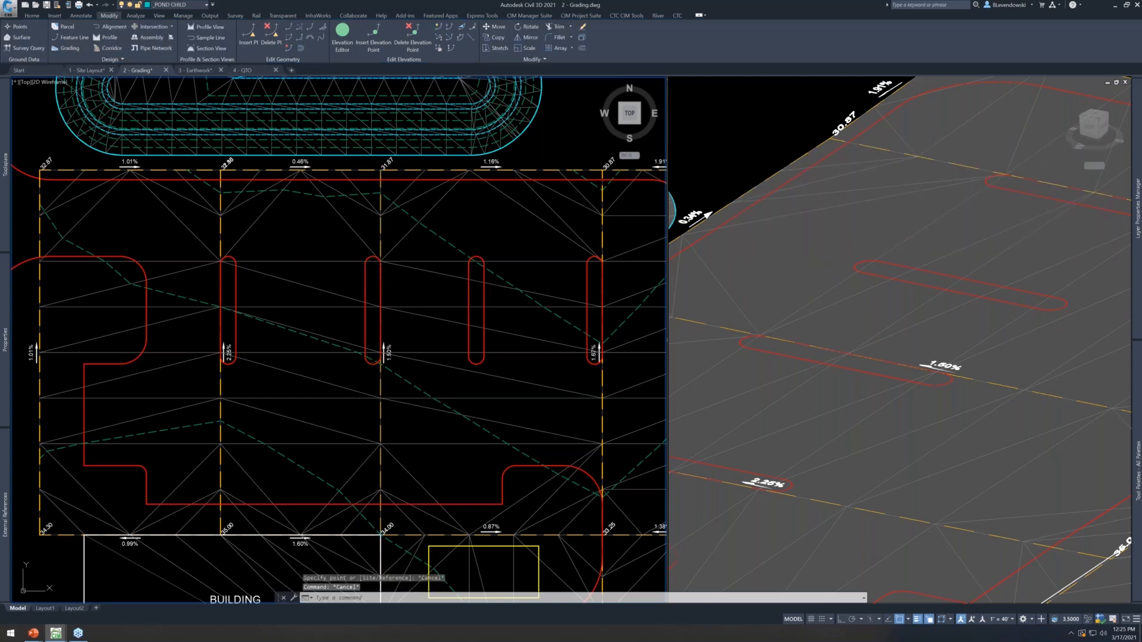
# Review the third parking island from the west in the Elevation Editor relative to the Parking Grid surface, and close the editor
pyautogui.click(464, 284)
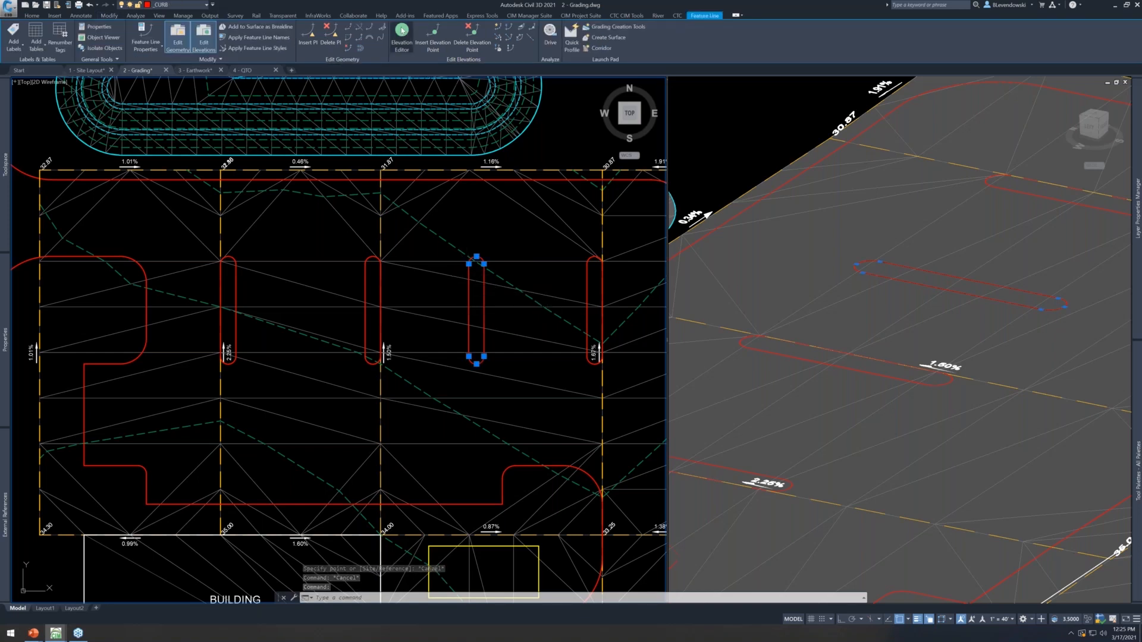
pyautogui.press('Escape')
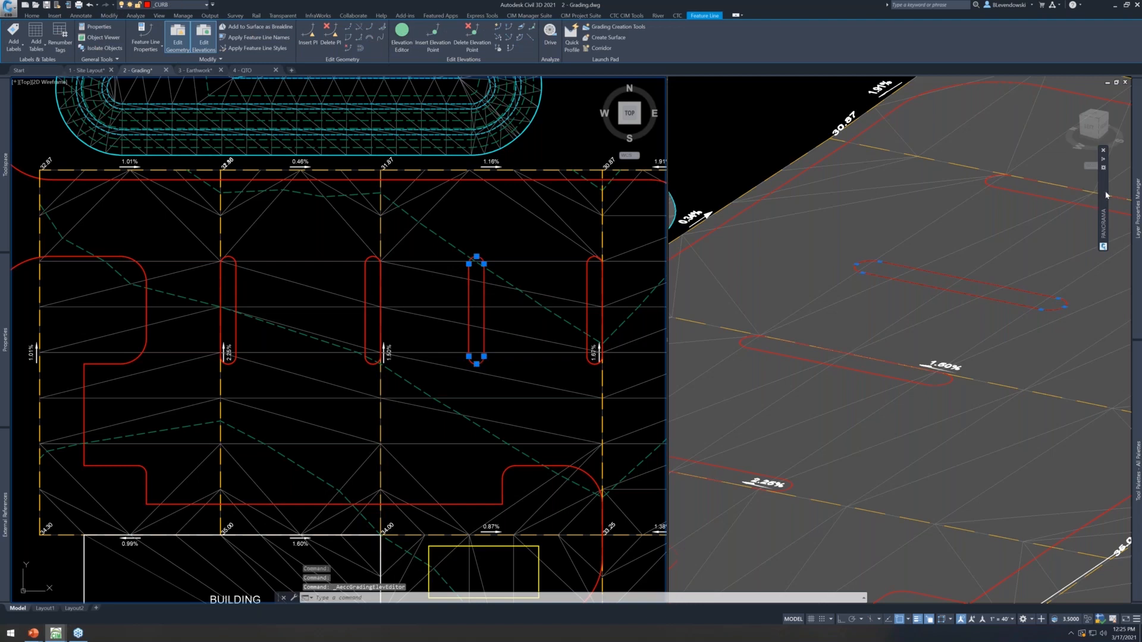
pyautogui.moveTo(1106, 196)
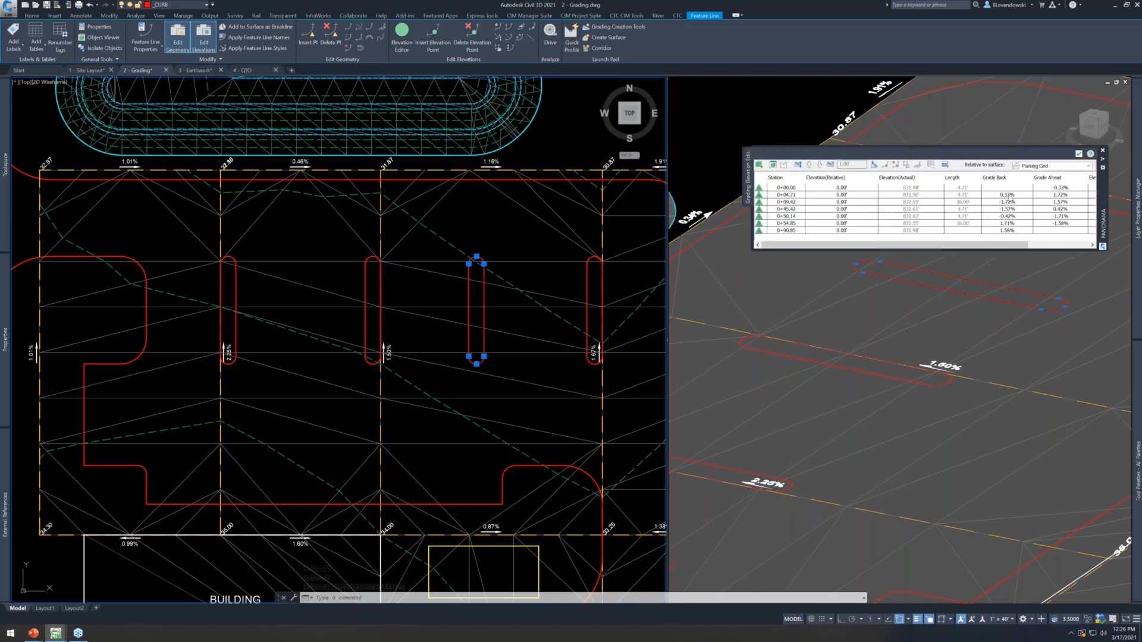
pyautogui.click(1063, 167)
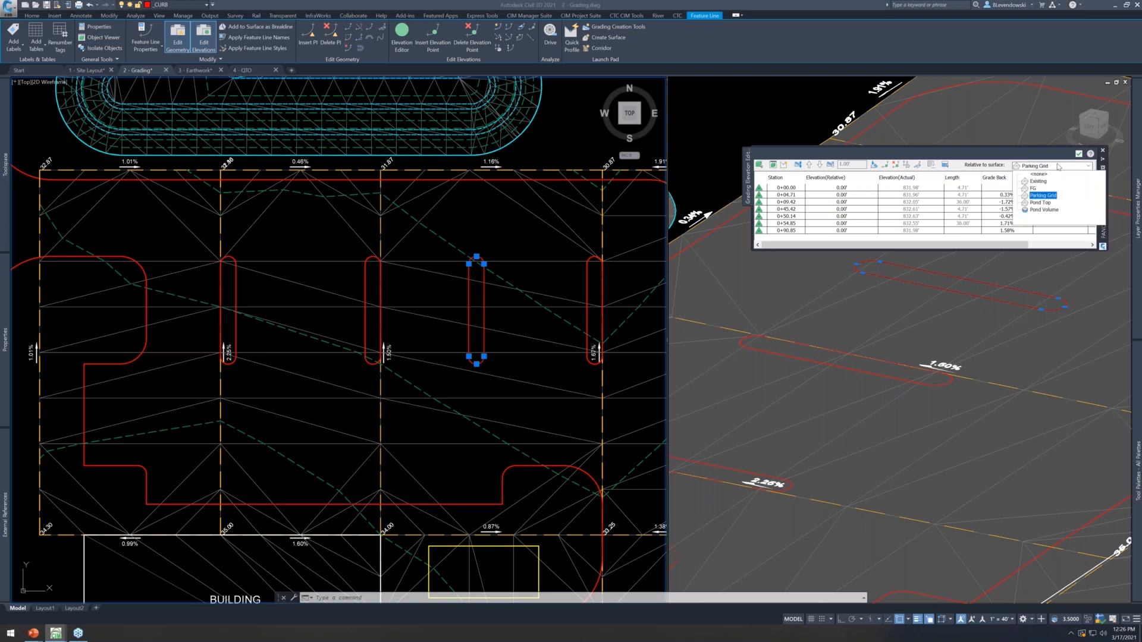
pyautogui.click(1051, 157)
pyautogui.click(1079, 154)
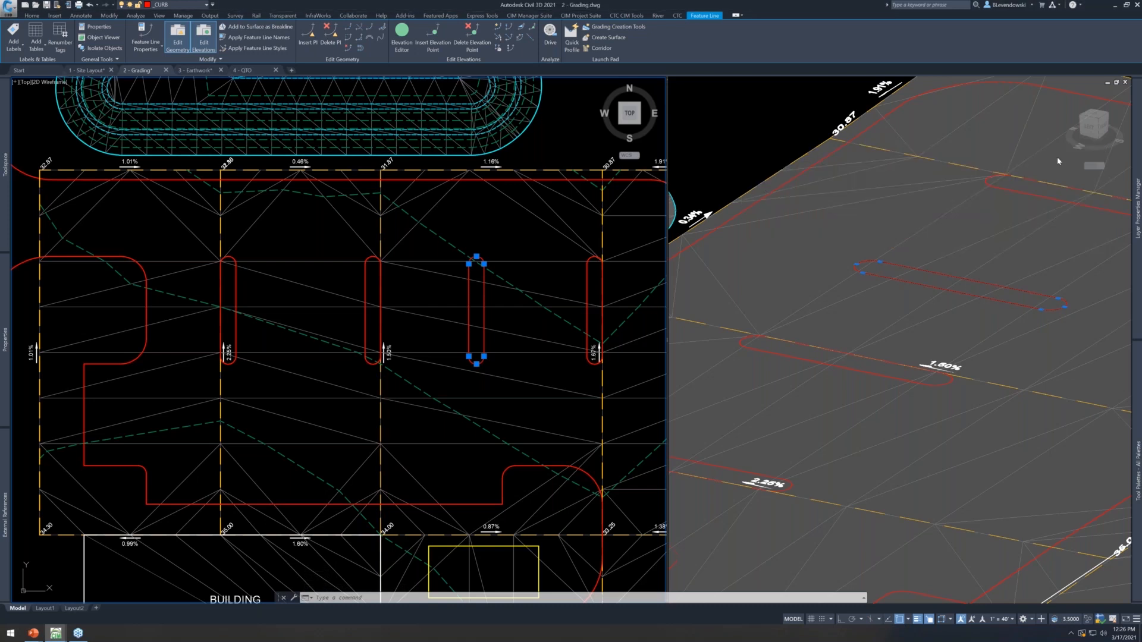
# Compare the site property of the third island with that of the east-edge grid line, pick the surface, and clear the selection
pyautogui.moveTo(464, 248)
pyautogui.moveTo(6, 348)
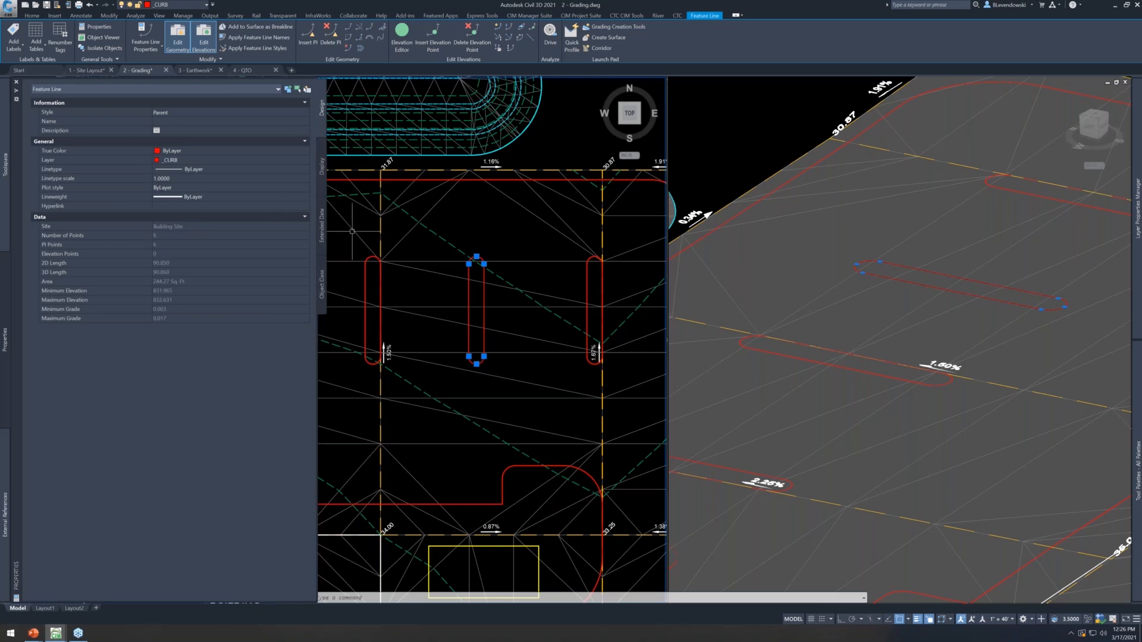
pyautogui.press('Escape')
pyautogui.click(381, 224)
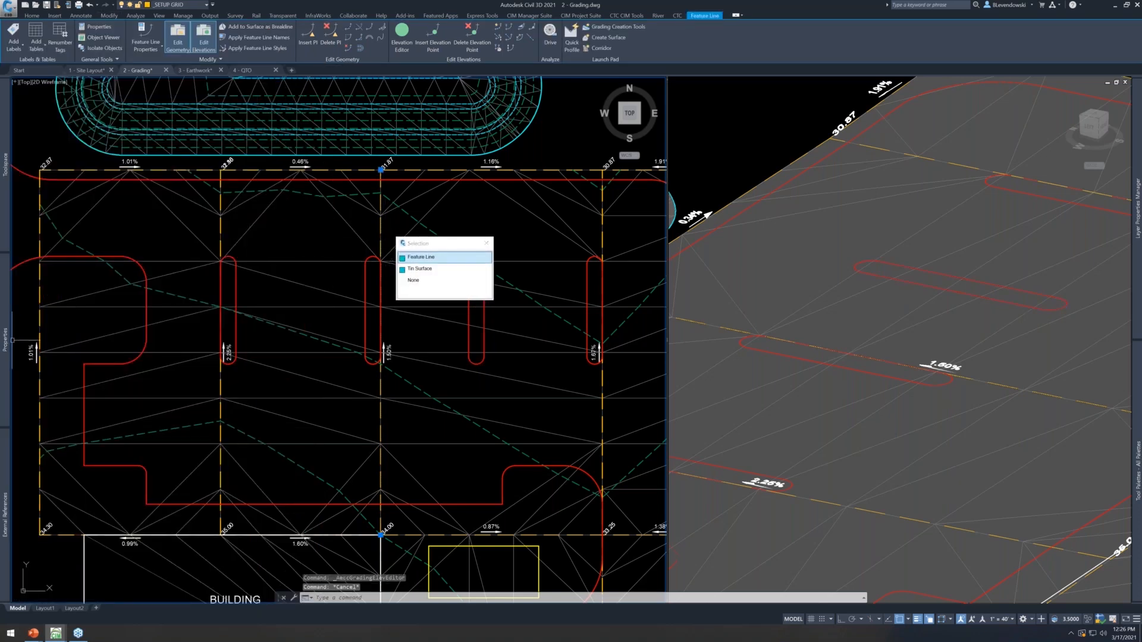
pyautogui.moveTo(8, 347)
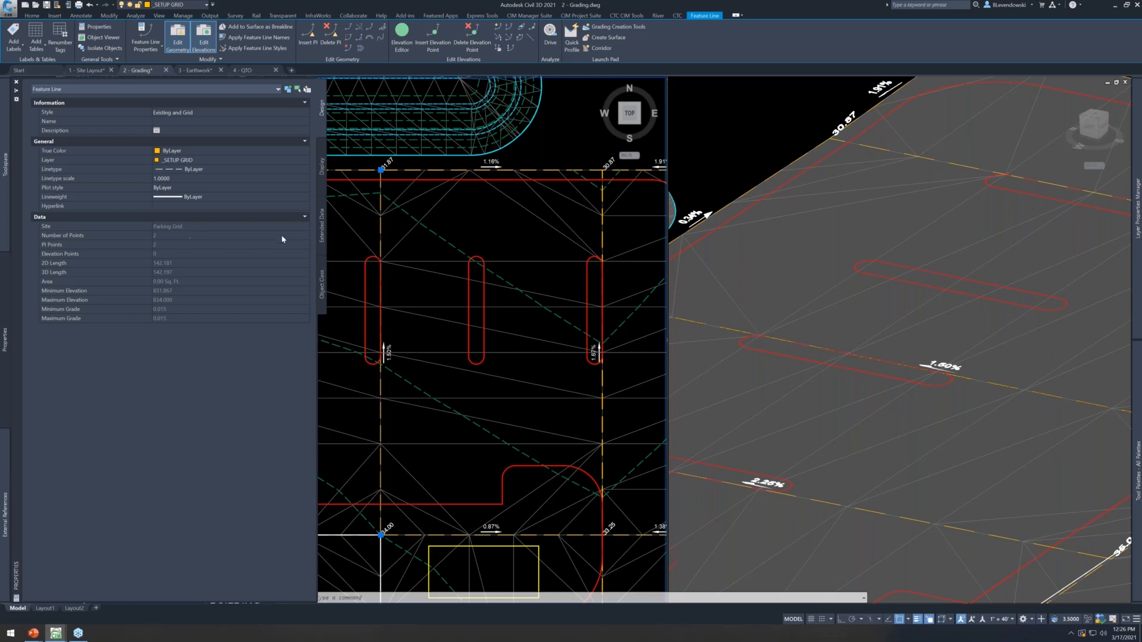
pyautogui.press('Escape')
pyautogui.press('Escape')
pyautogui.click(420, 228)
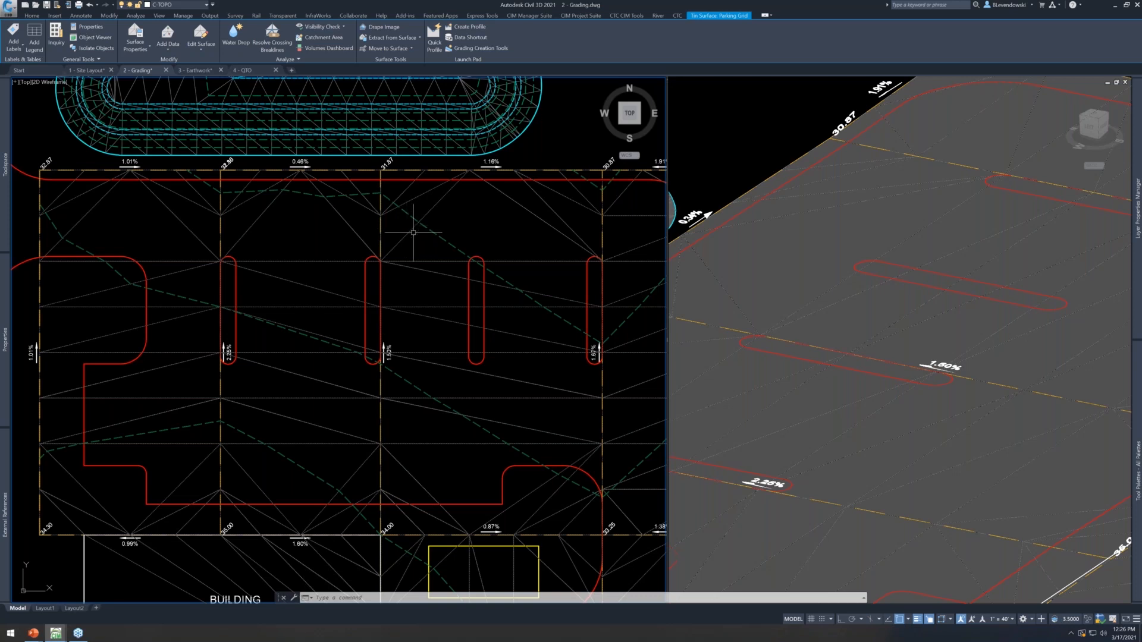
pyautogui.press('Escape')
pyautogui.press('Escape')
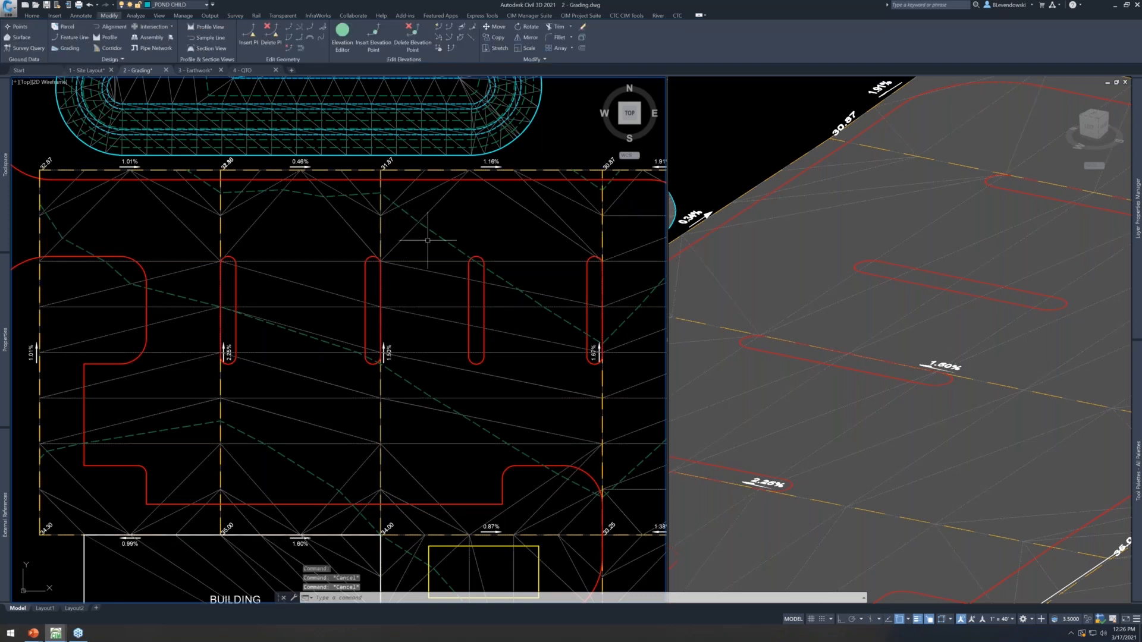
# Start AUTOGRADER and load the Curb grading family below the Pond family
pyautogui.scroll(-3, 334, 303)
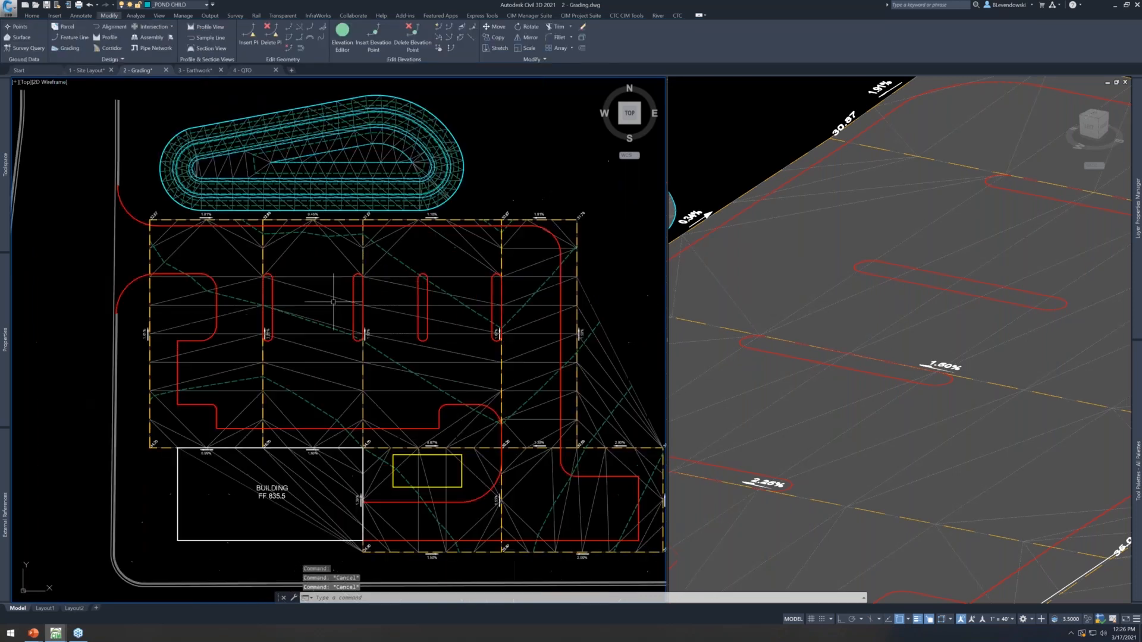
pyautogui.moveTo(408, 322); pyautogui.dragTo(360, 313, button='middle')
pyautogui.write('autog')
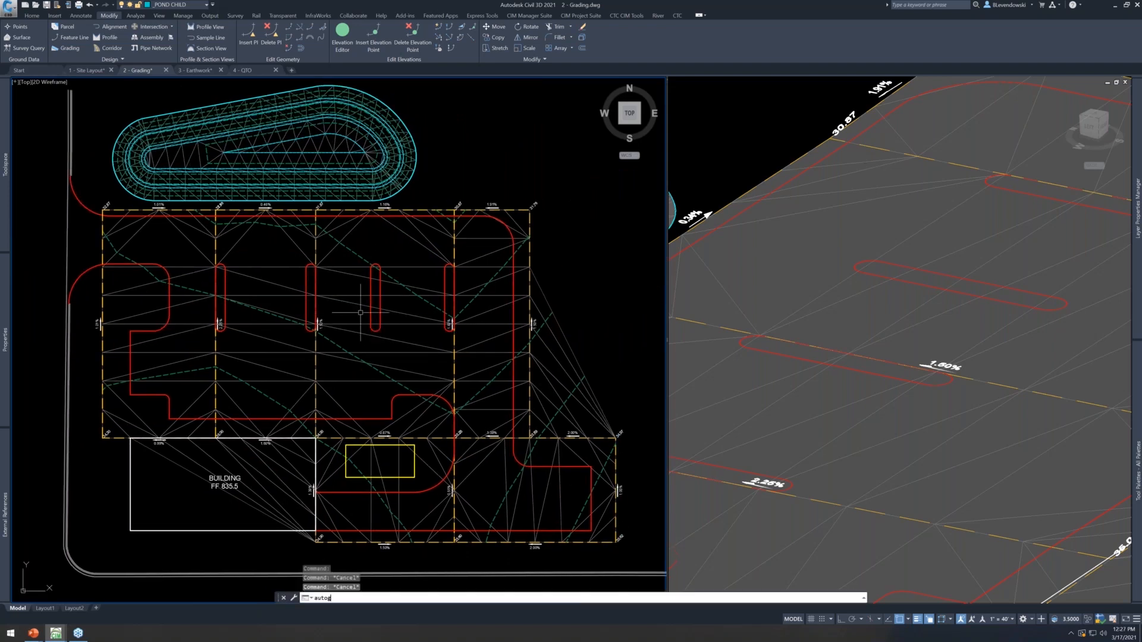
pyautogui.press('Return')
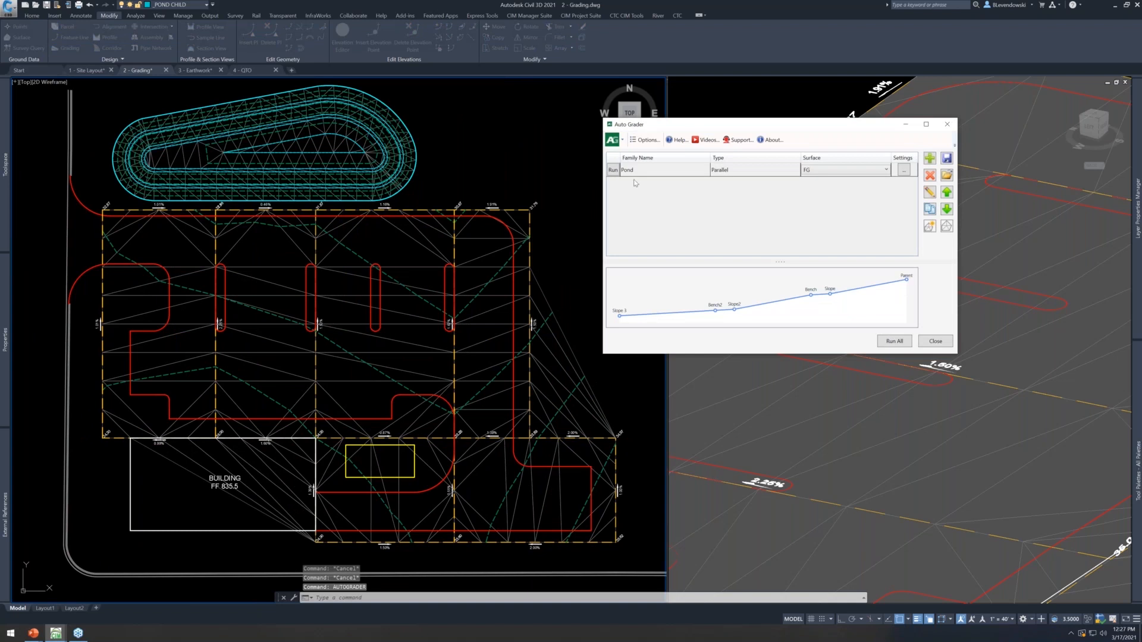
pyautogui.click(679, 172)
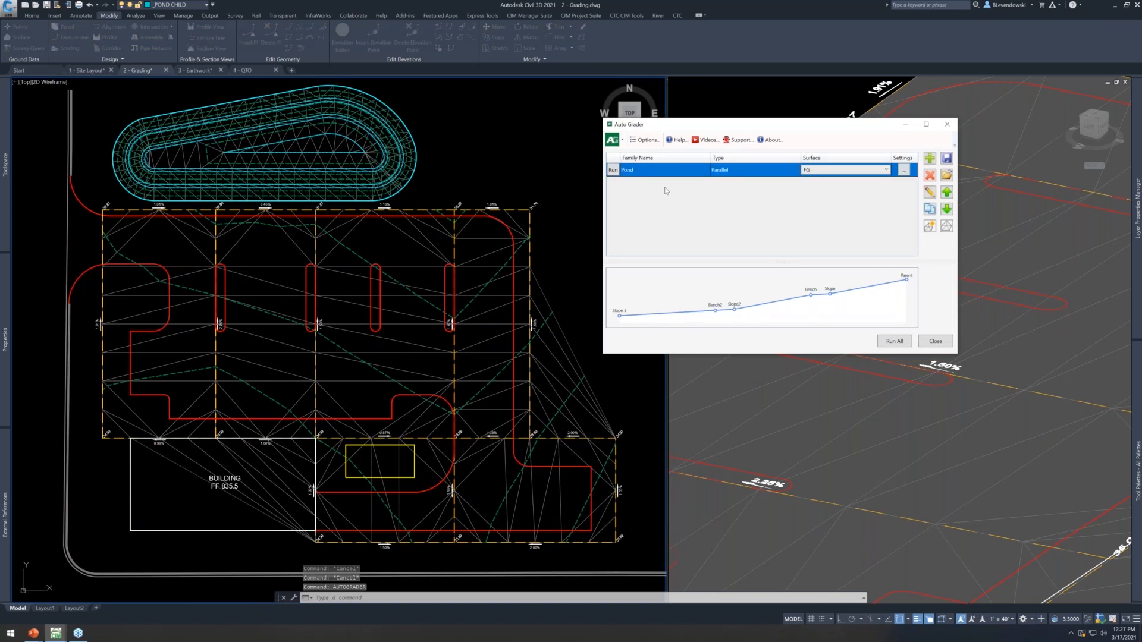
pyautogui.click(946, 175)
pyautogui.click(739, 198)
pyautogui.doubleClick(737, 198)
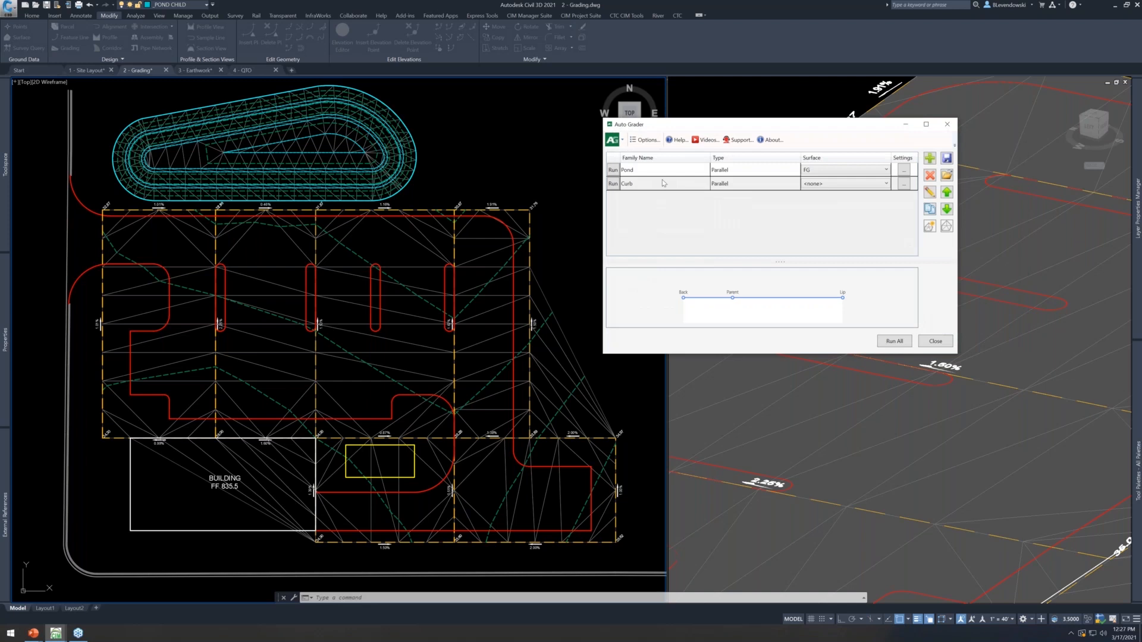
# Open the Curb grading family for editing and add a grading child named Top
pyautogui.click(663, 182)
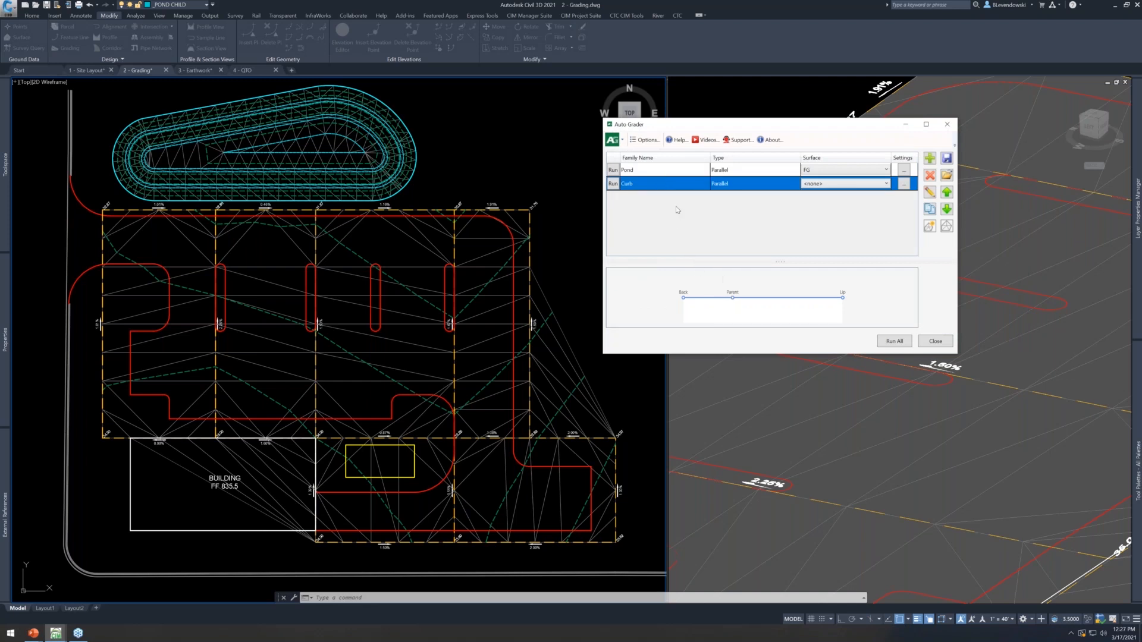
pyautogui.doubleClick(658, 187)
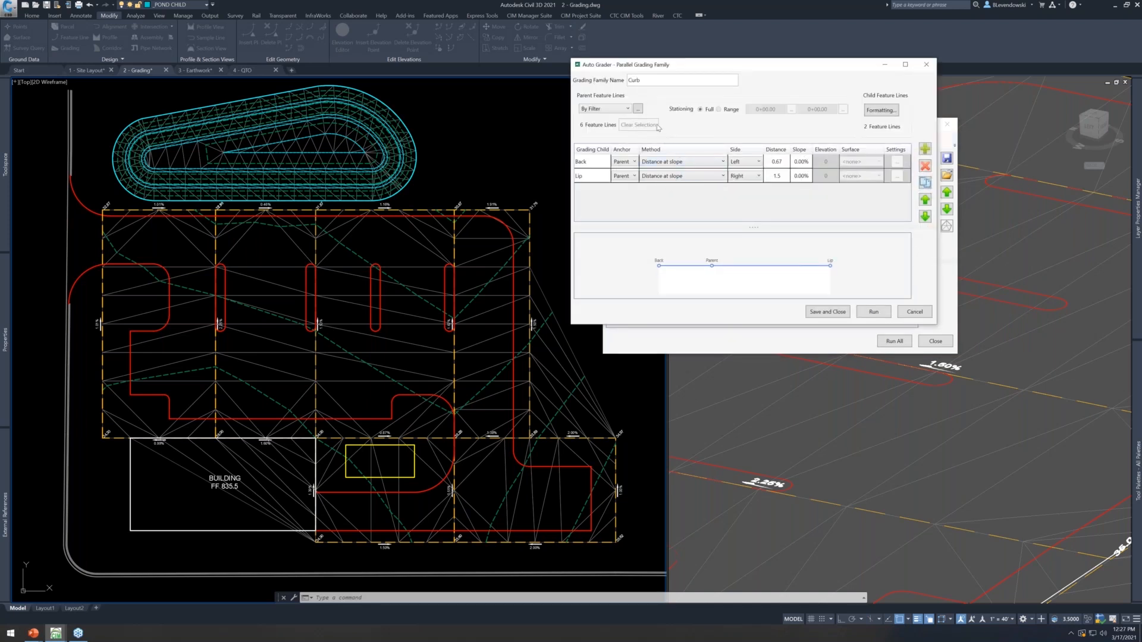
pyautogui.click(597, 165)
pyautogui.click(925, 150)
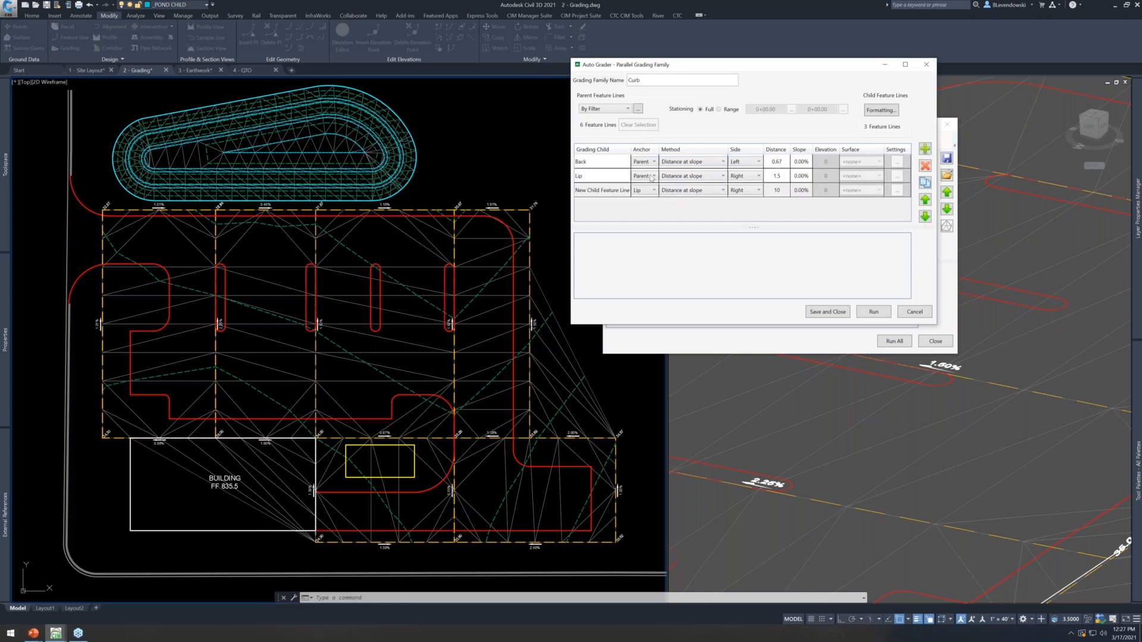
pyautogui.click(603, 191)
pyautogui.write('Top')
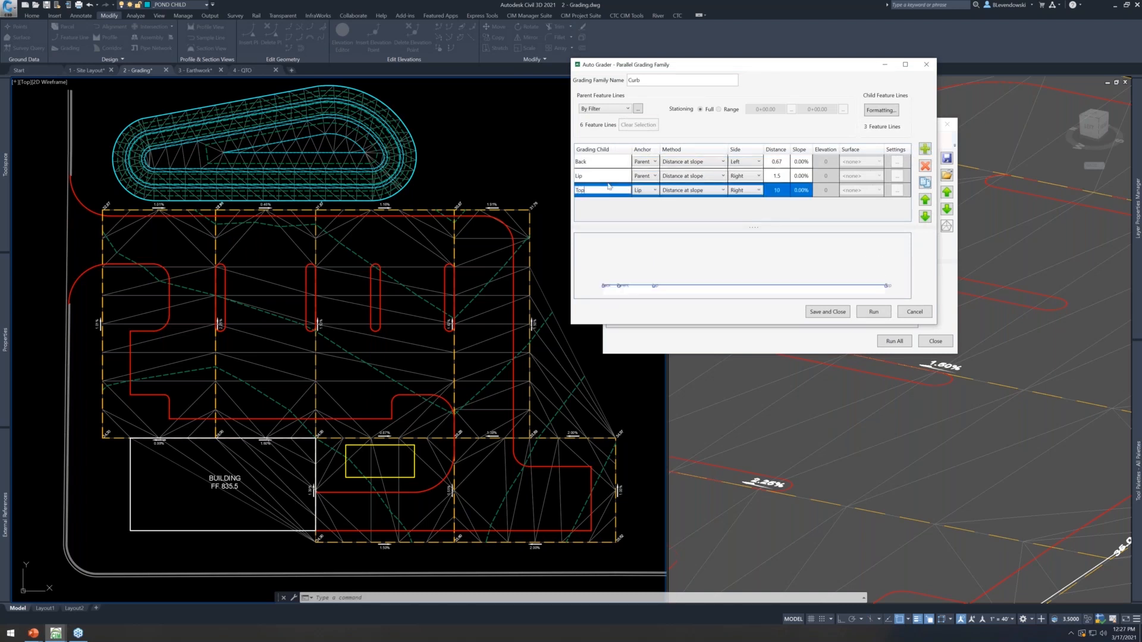
pyautogui.press('Return')
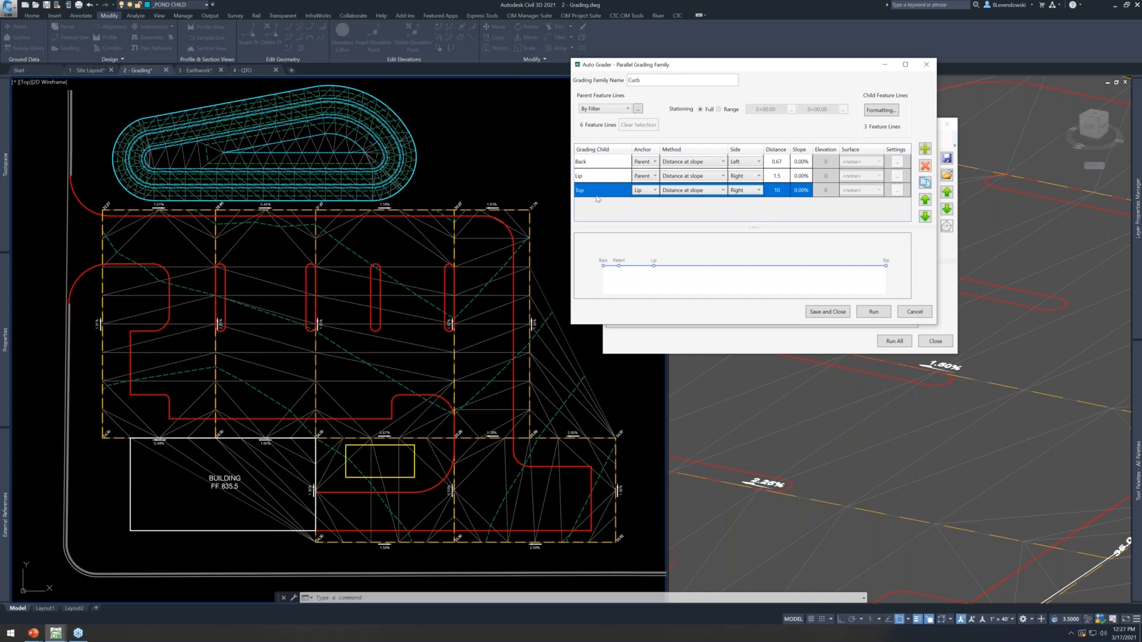
# Move the Top grading child to first place in the list, above Back and Lip
pyautogui.click(925, 200)
pyautogui.click(924, 200)
pyautogui.click(925, 200)
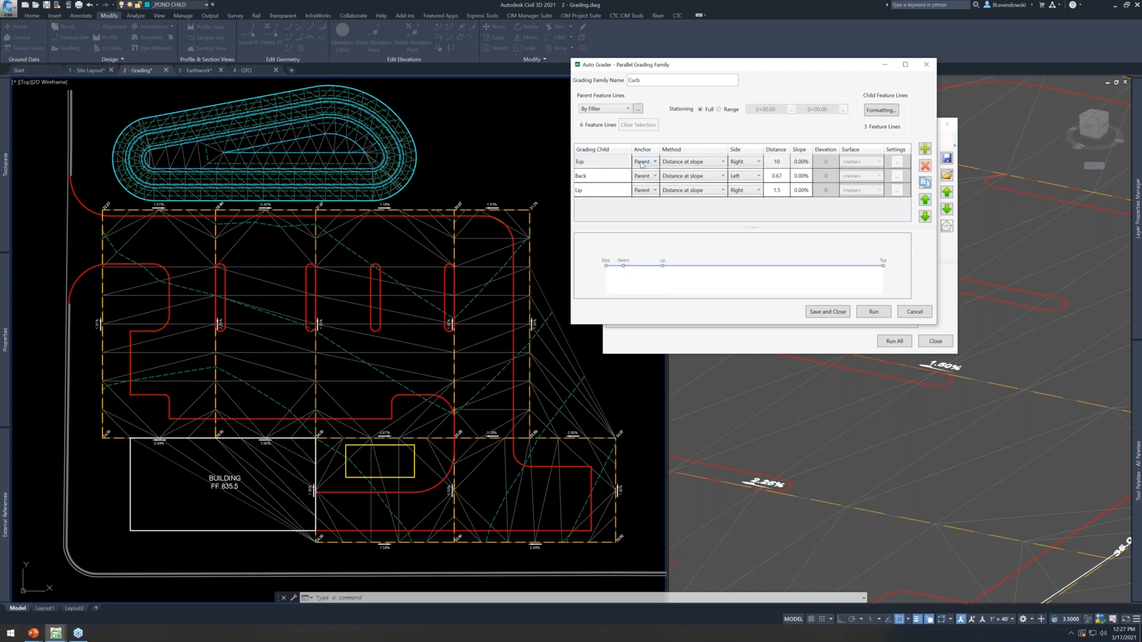
# Set the Top grading child to a relative-elevation method on the Left side, with distance 0.17 and elevation 0.5
pyautogui.click(643, 162)
pyautogui.click(684, 166)
pyautogui.click(700, 179)
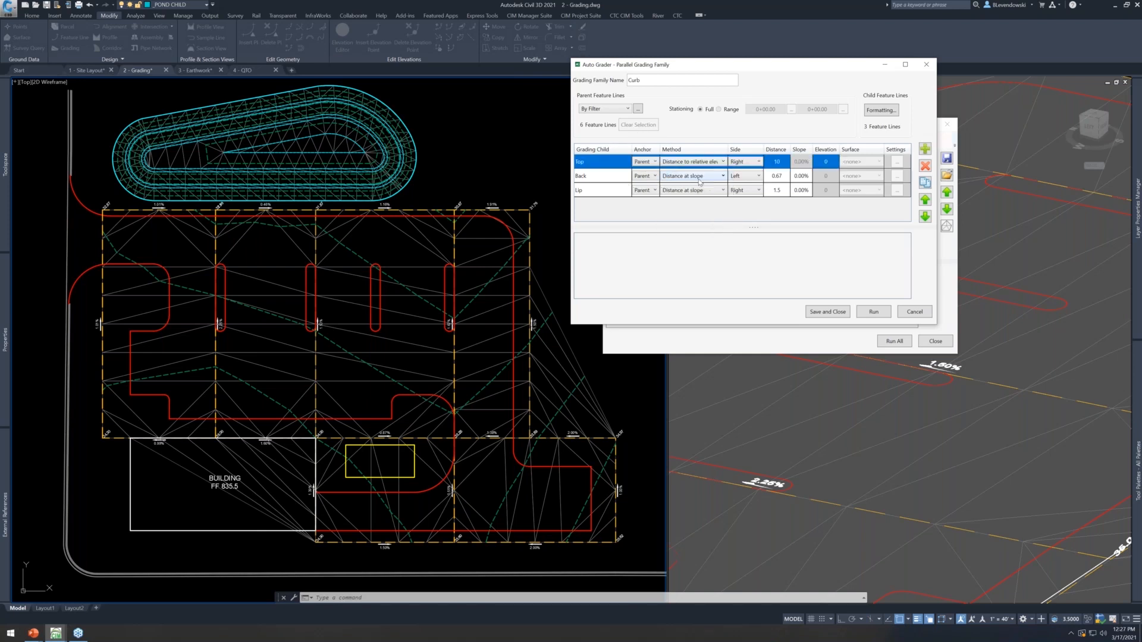
pyautogui.click(743, 164)
pyautogui.click(738, 180)
pyautogui.click(776, 162)
pyautogui.write('0.5')
pyautogui.press('Tab')
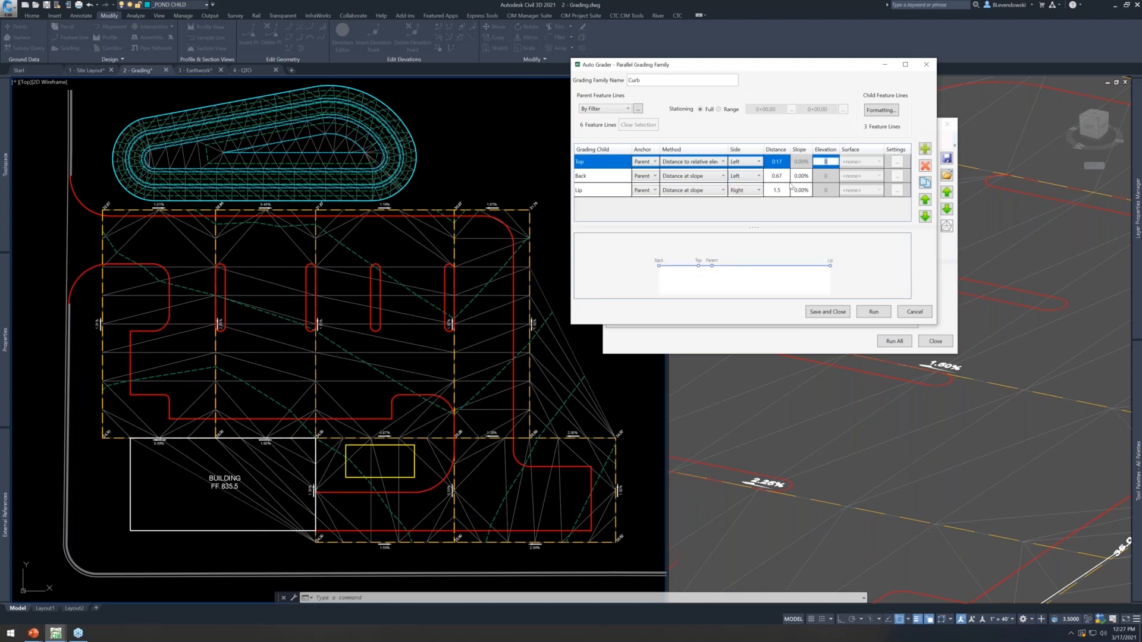
pyautogui.write('0.5')
pyautogui.press('Return')
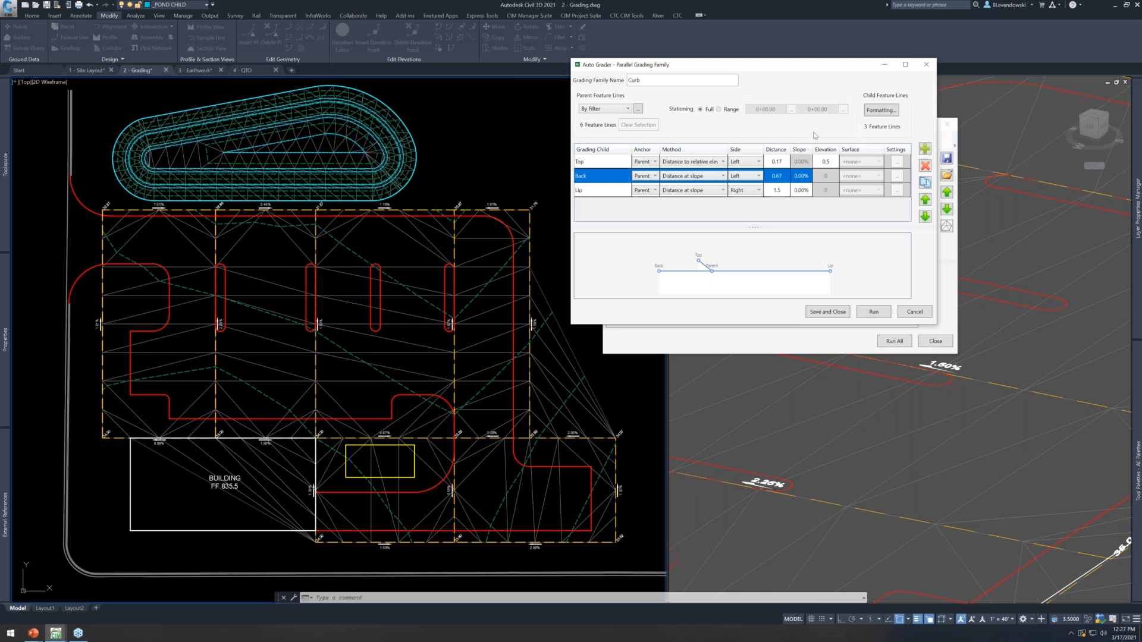
# Anchor the Back grading child to Top and set its distance to 0.5
pyautogui.moveTo(805, 66); pyautogui.dragTo(820, 76)
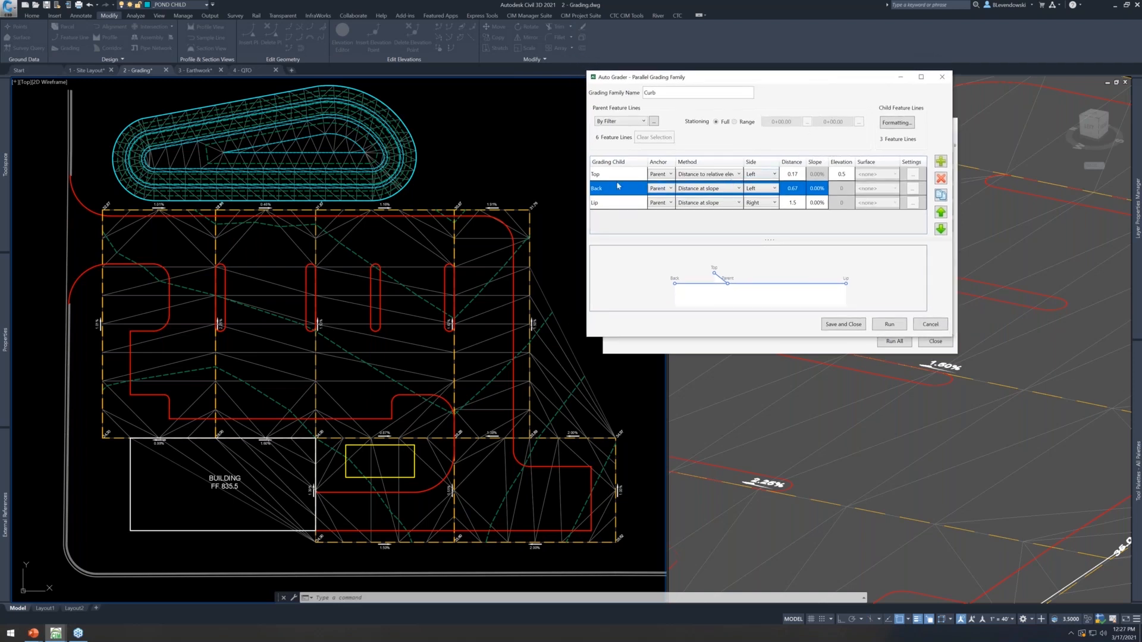
pyautogui.click(661, 188)
pyautogui.click(655, 207)
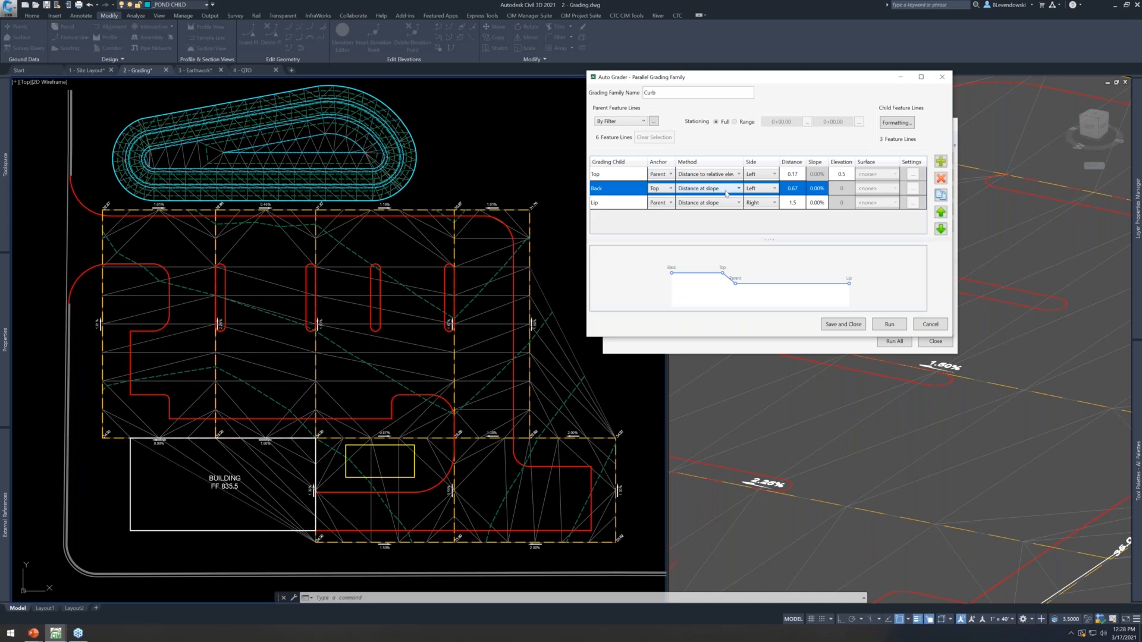
pyautogui.click(801, 192)
pyautogui.write('0.5')
pyautogui.press('Tab')
# Set the slope of the Lip grading child to 2%
pyautogui.click(654, 206)
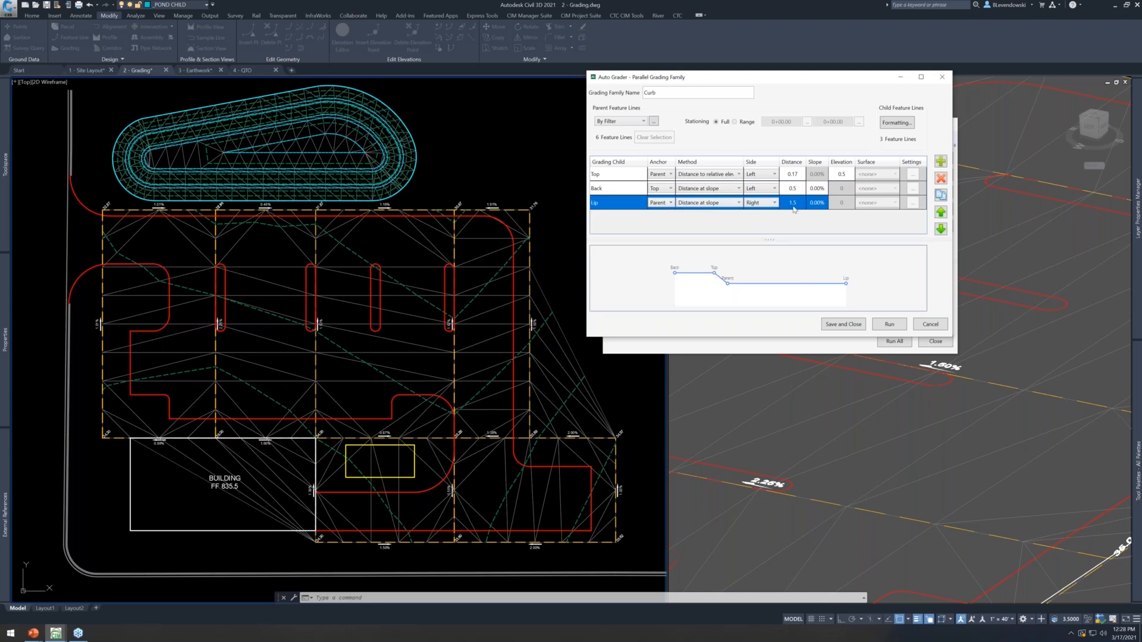
pyautogui.click(813, 207)
pyautogui.write('2')
pyautogui.press('Return')
# Open the child feature line formatting and set the Family Default site to Building Site
pyautogui.click(897, 123)
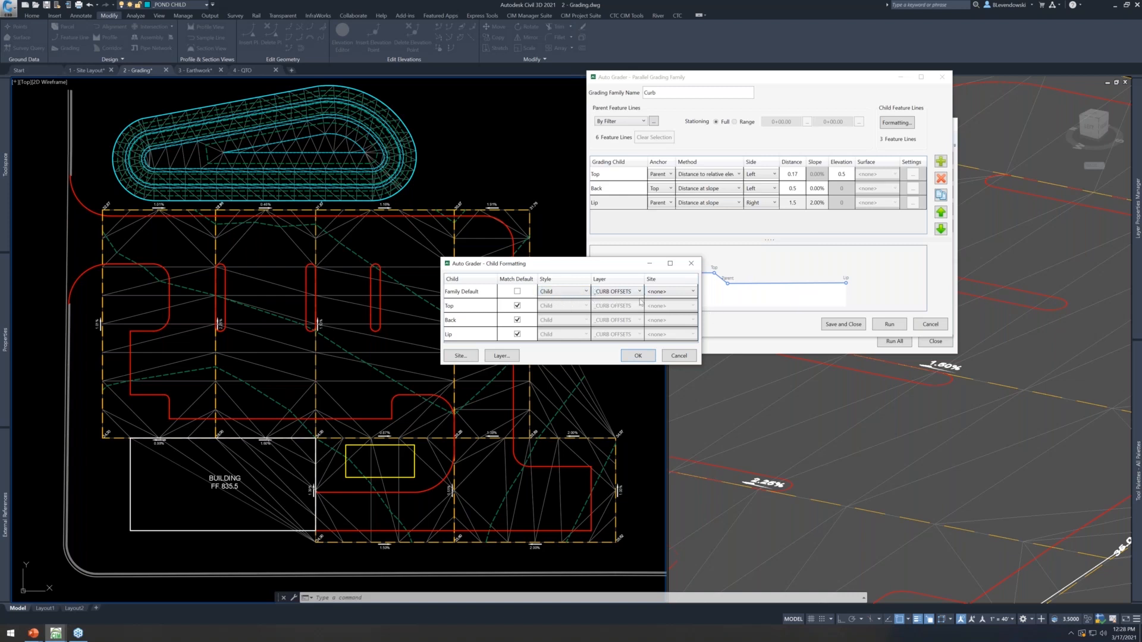
pyautogui.click(659, 291)
pyautogui.click(659, 309)
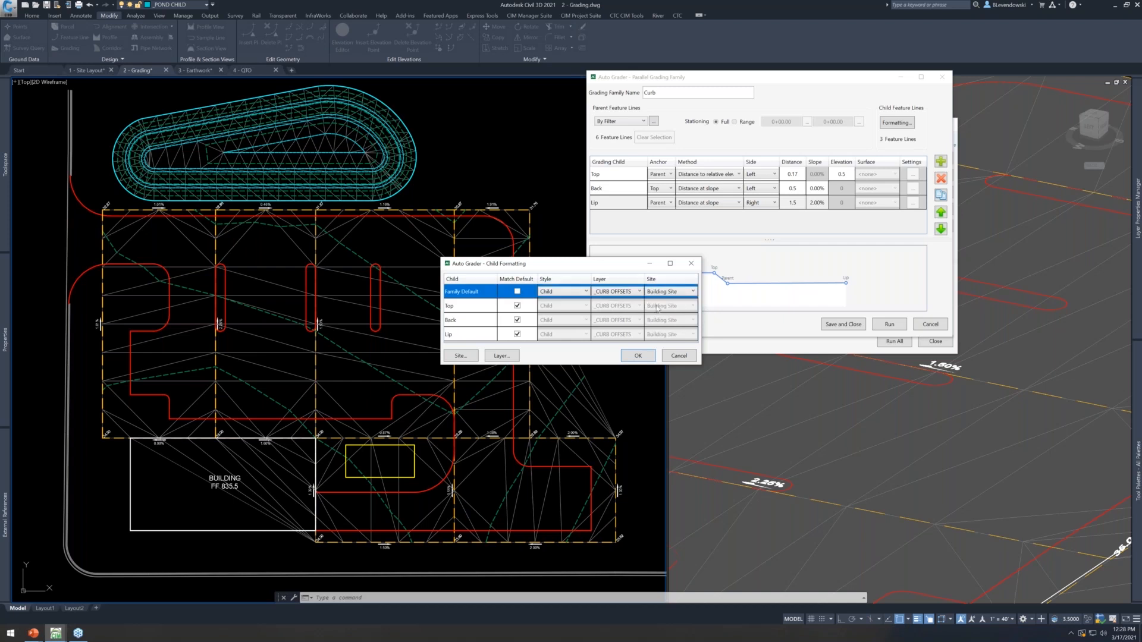
pyautogui.click(665, 291)
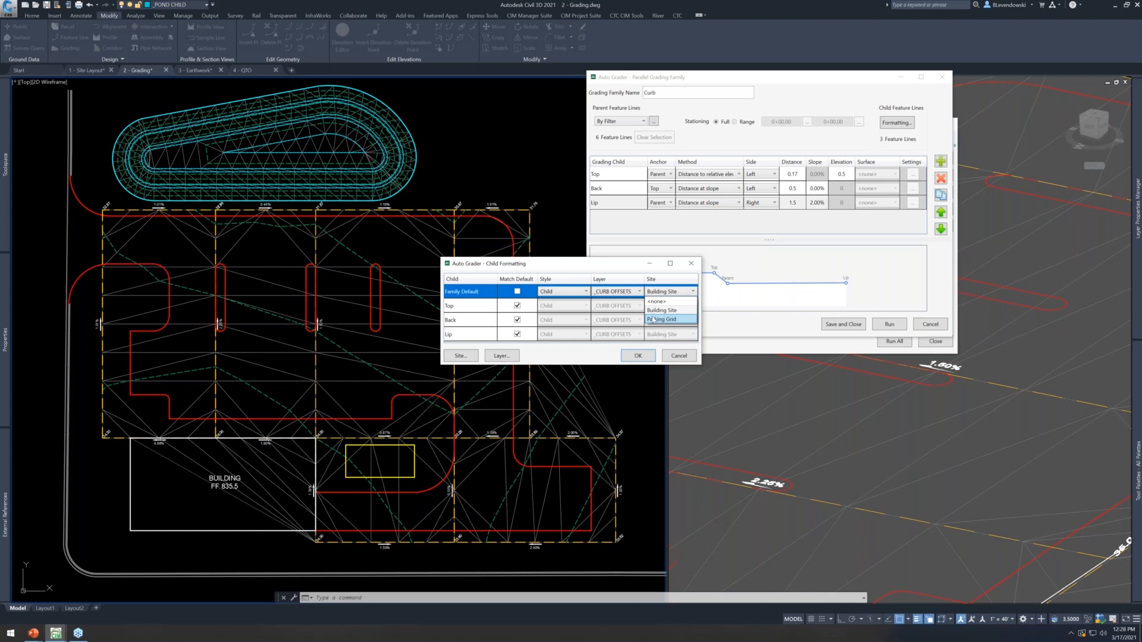
pyautogui.click(620, 268)
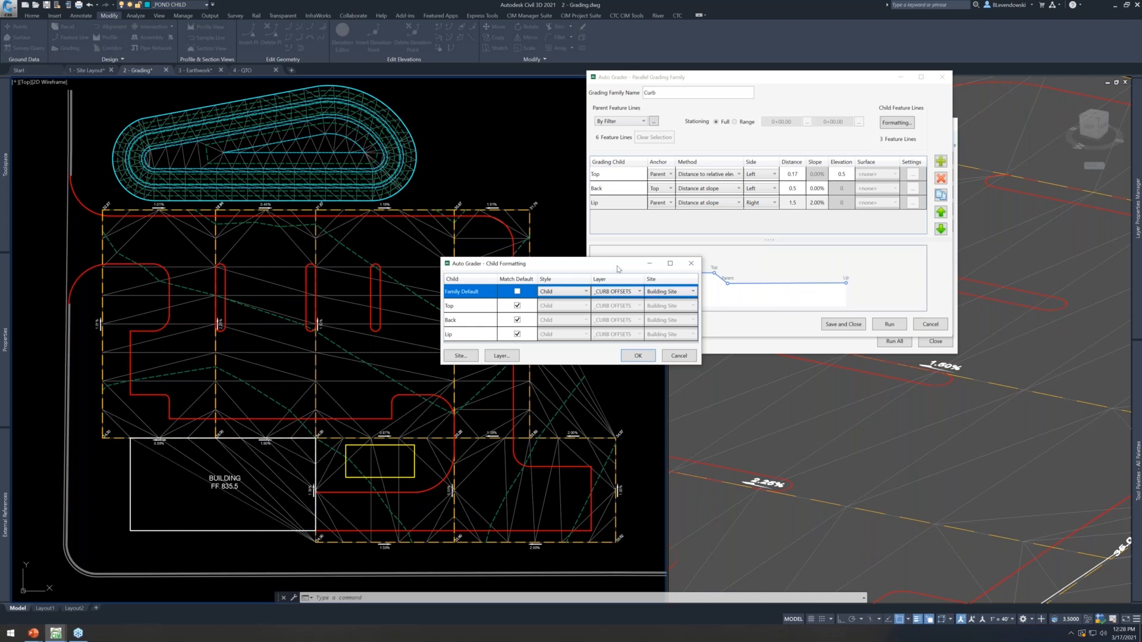
pyautogui.moveTo(620, 267); pyautogui.dragTo(643, 256)
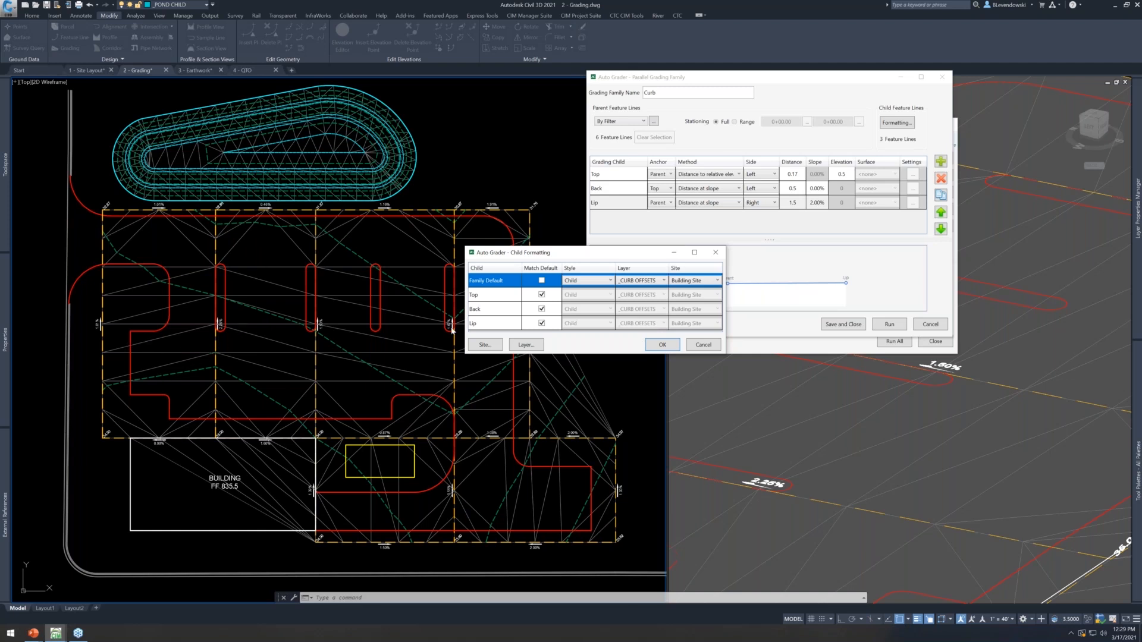
# Exclude the Back child from the default formatting, assign it the _CURB BACK layer, and accept the formatting
pyautogui.click(496, 311)
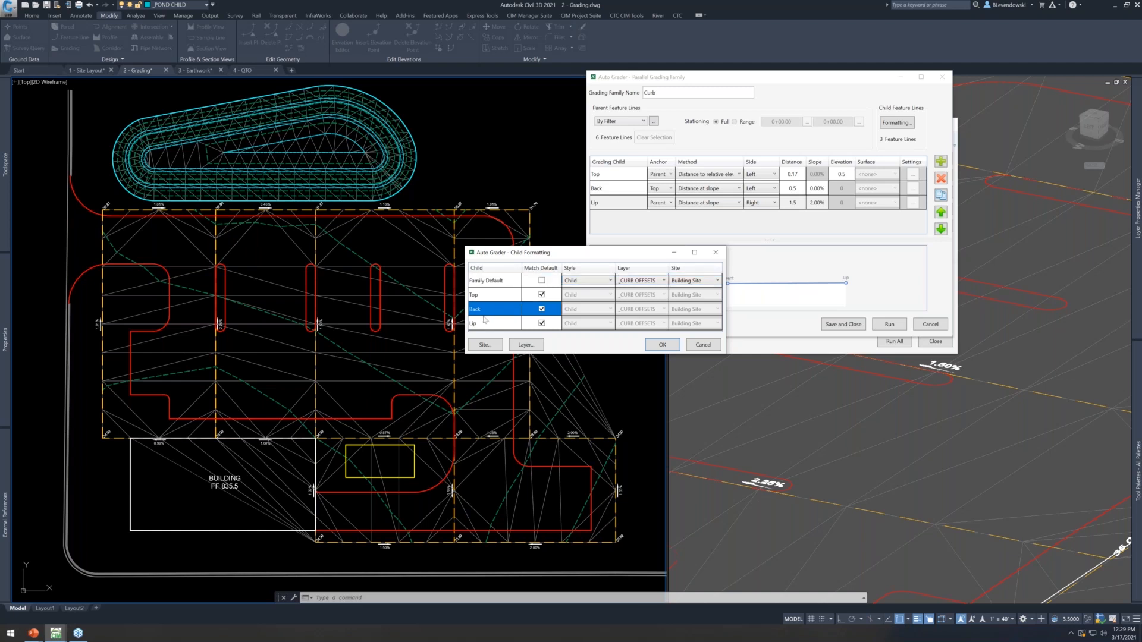
pyautogui.click(542, 309)
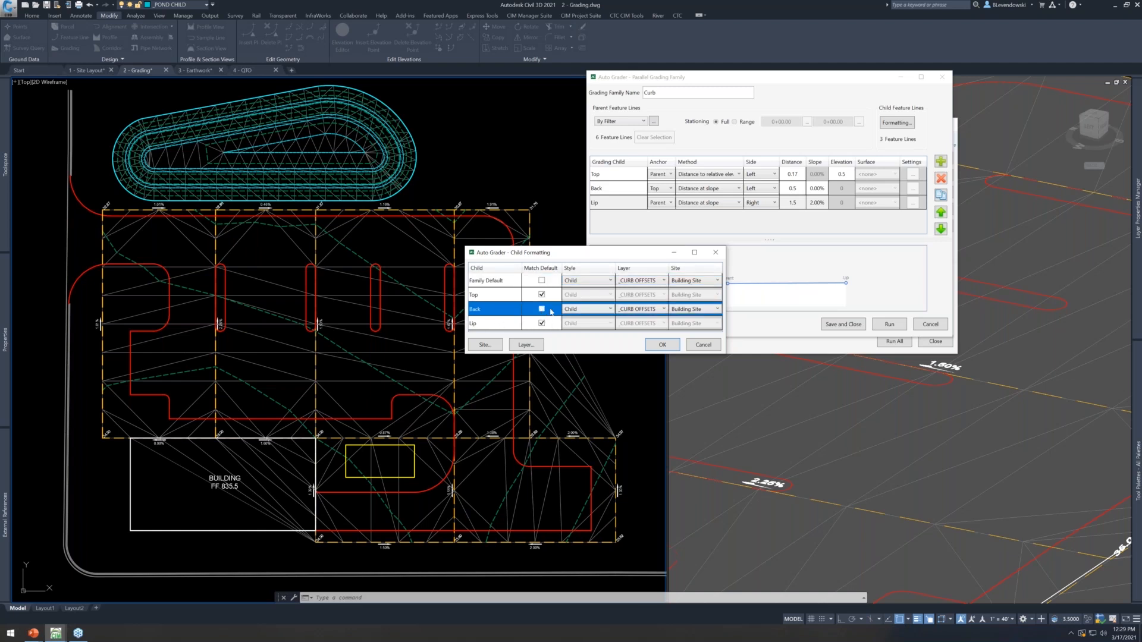
pyautogui.click(655, 312)
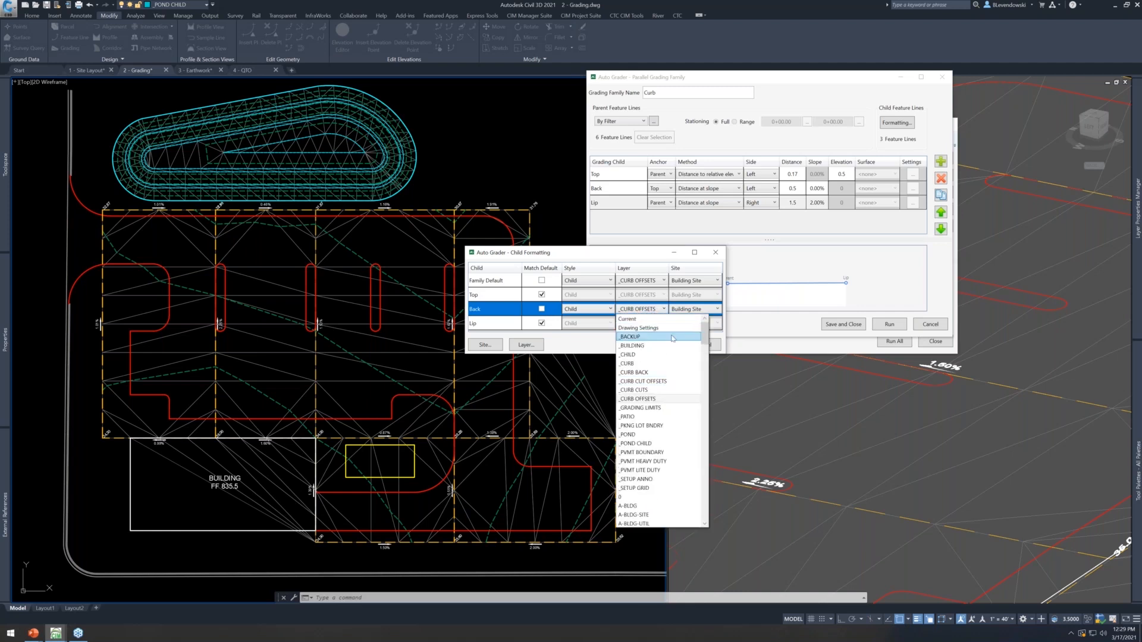
pyautogui.click(638, 373)
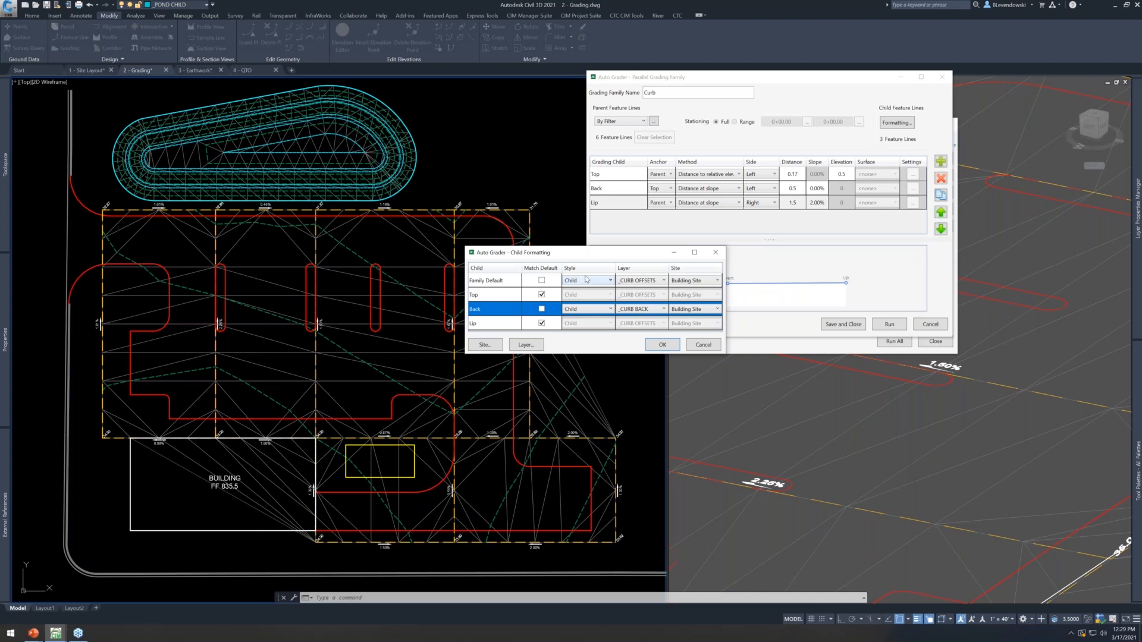
pyautogui.click(651, 346)
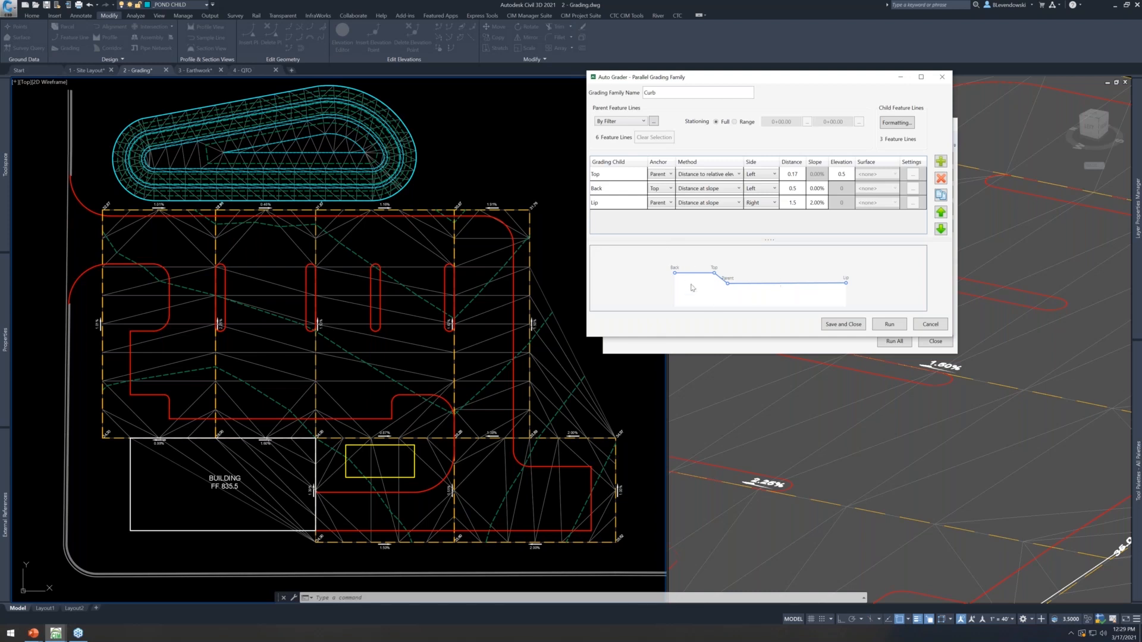
# Save the Curb grading family, close Auto Grader, and save the drawing
pyautogui.click(845, 325)
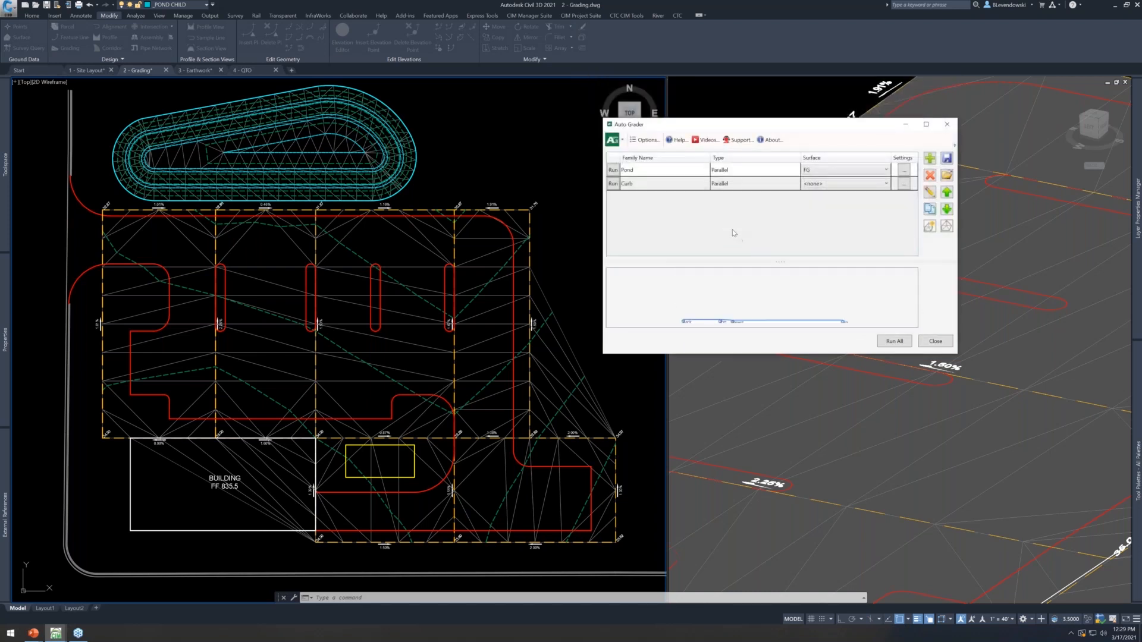
pyautogui.click(935, 342)
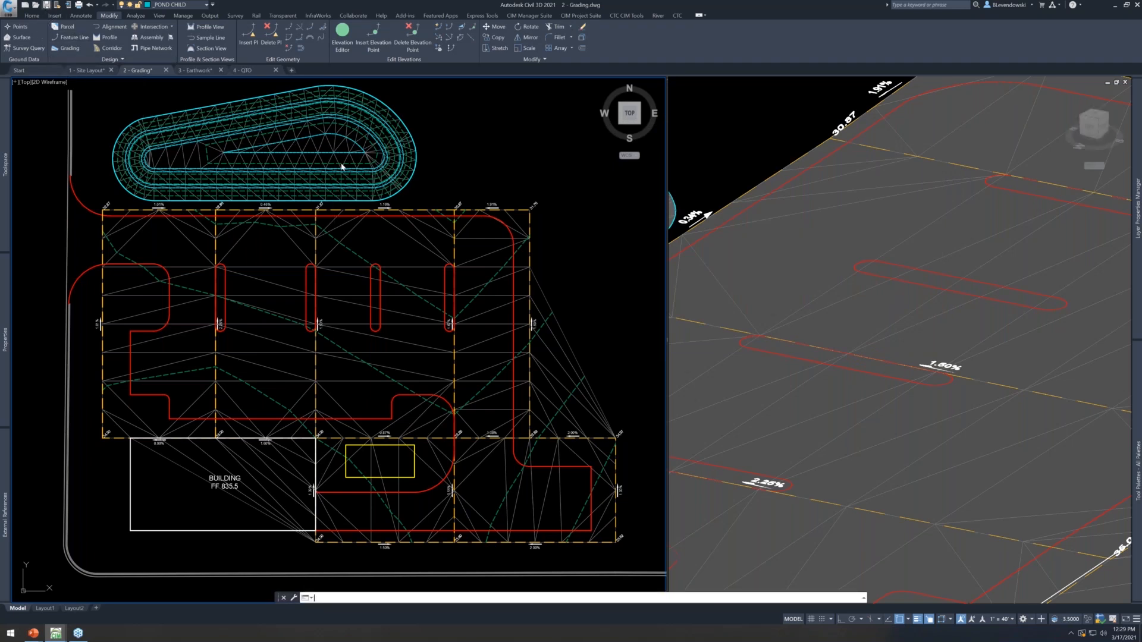
pyautogui.hotkey('ctrl', 's')
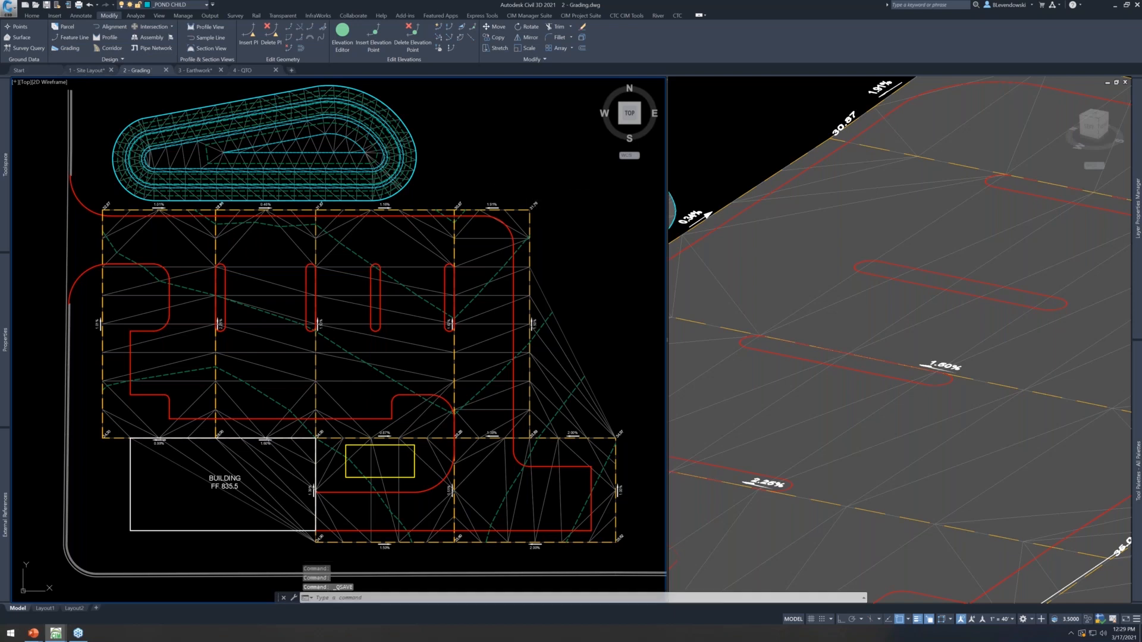
# Start AUTOGRADER again, run the Curb family to create the curb offset feature lines, and close it
pyautogui.write('autog')
pyautogui.press('Return')
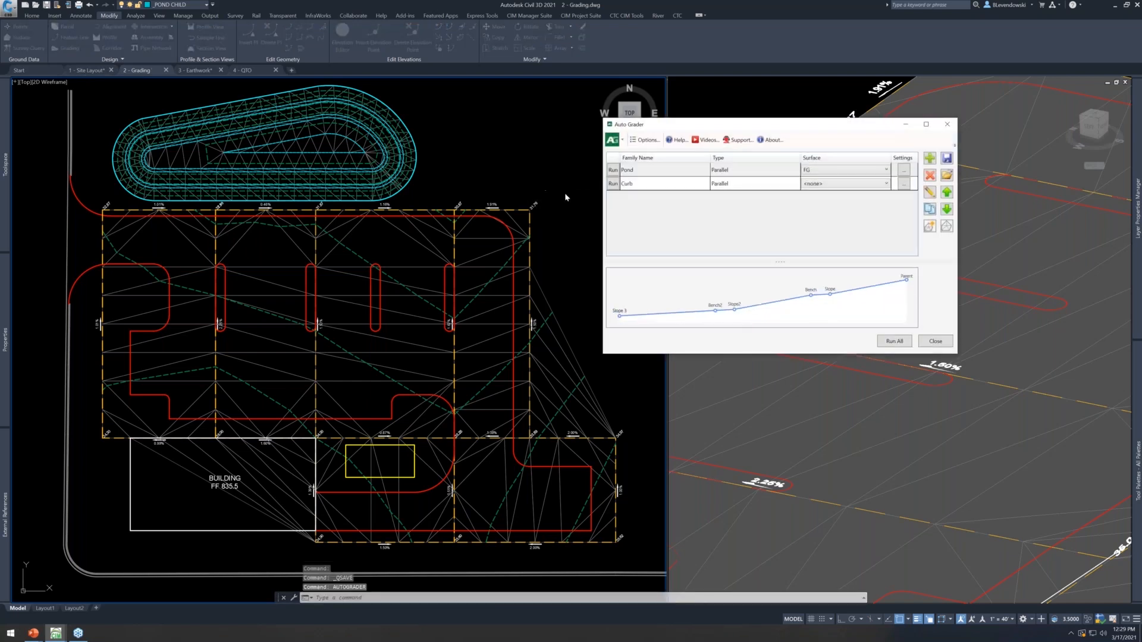
pyautogui.click(680, 183)
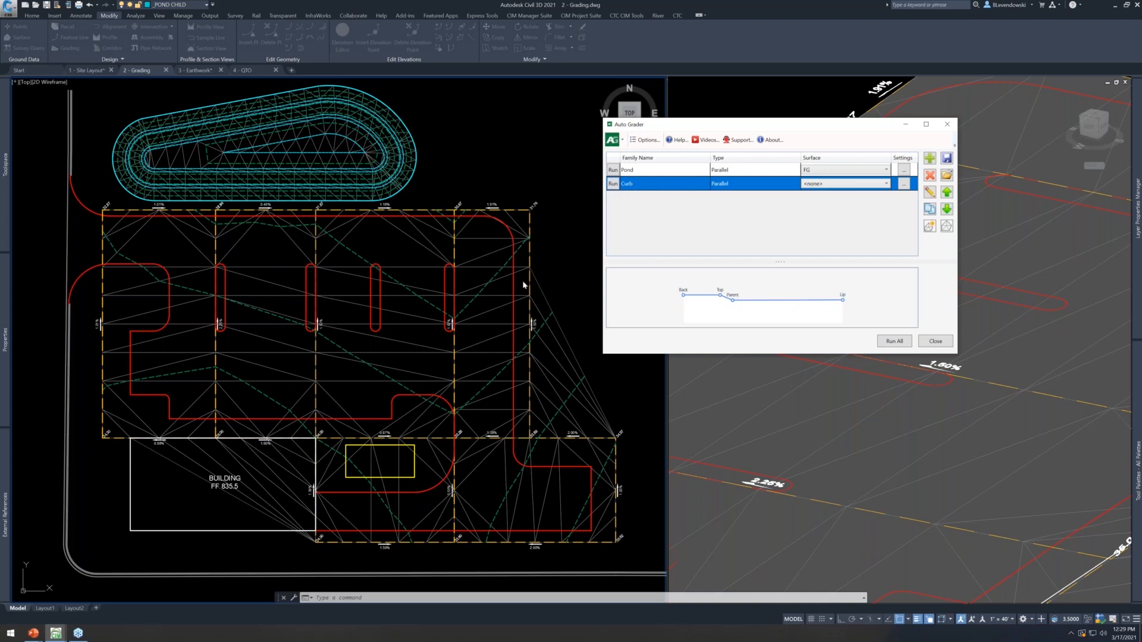
pyautogui.click(616, 188)
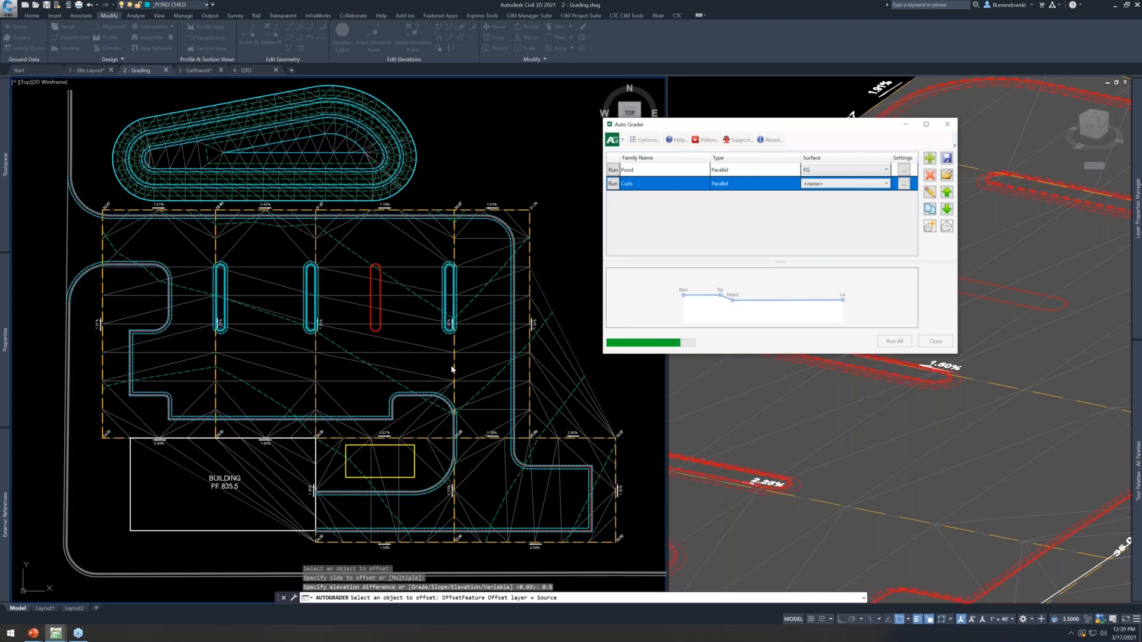
pyautogui.moveTo(765, 131); pyautogui.dragTo(587, 44)
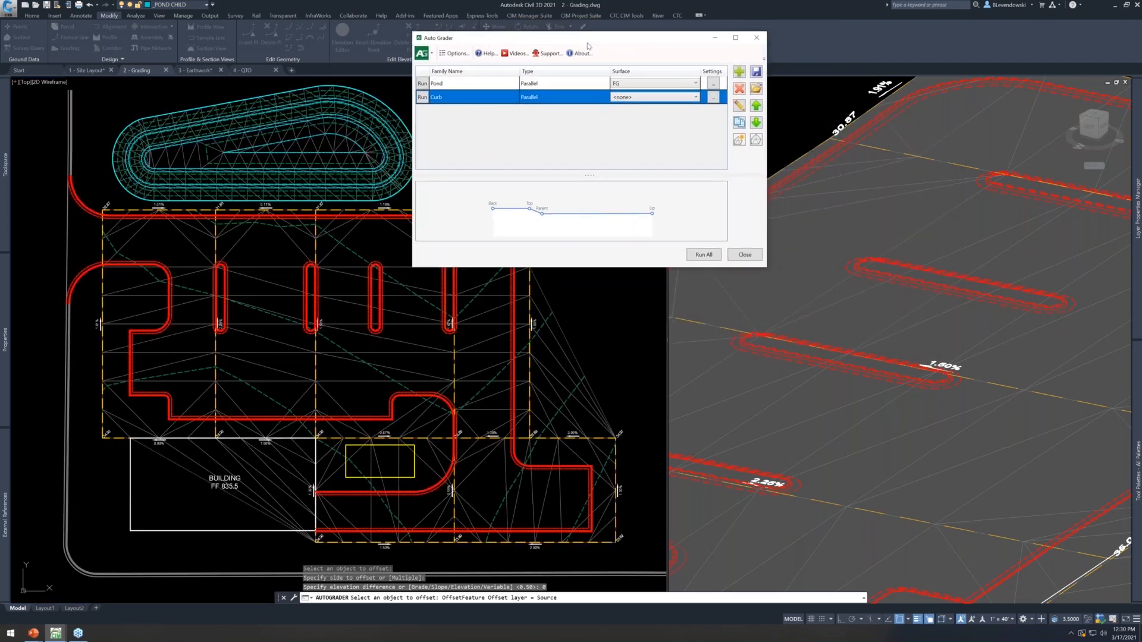
pyautogui.click(743, 256)
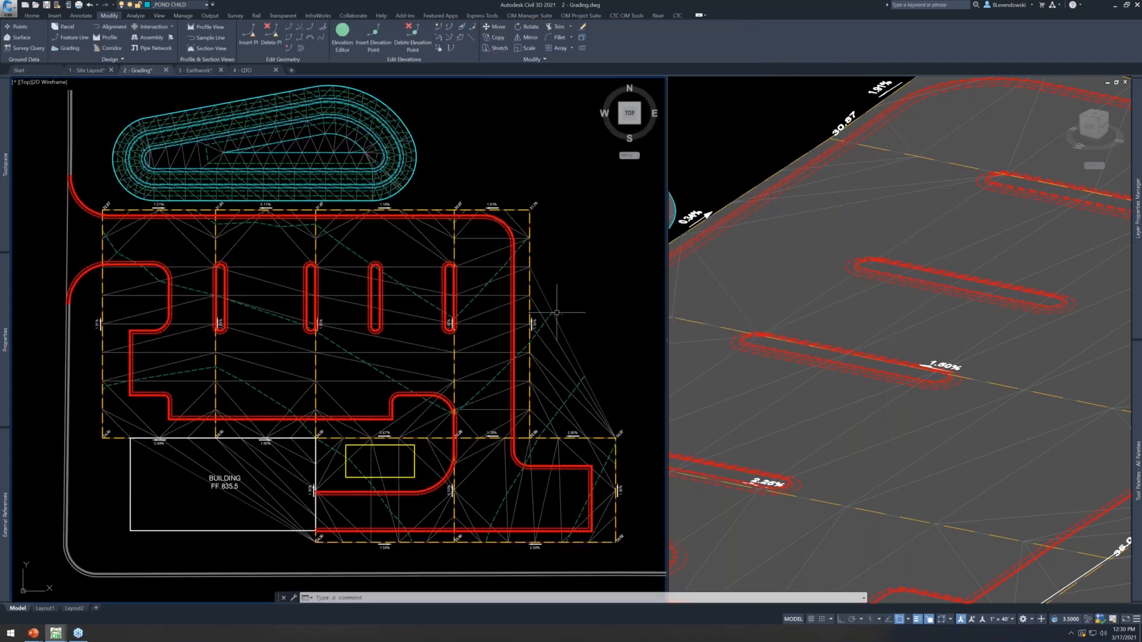
# Hide the Parking Grid surface by changing its surface style in the surface properties
pyautogui.click(559, 305)
pyautogui.rightClick(566, 314)
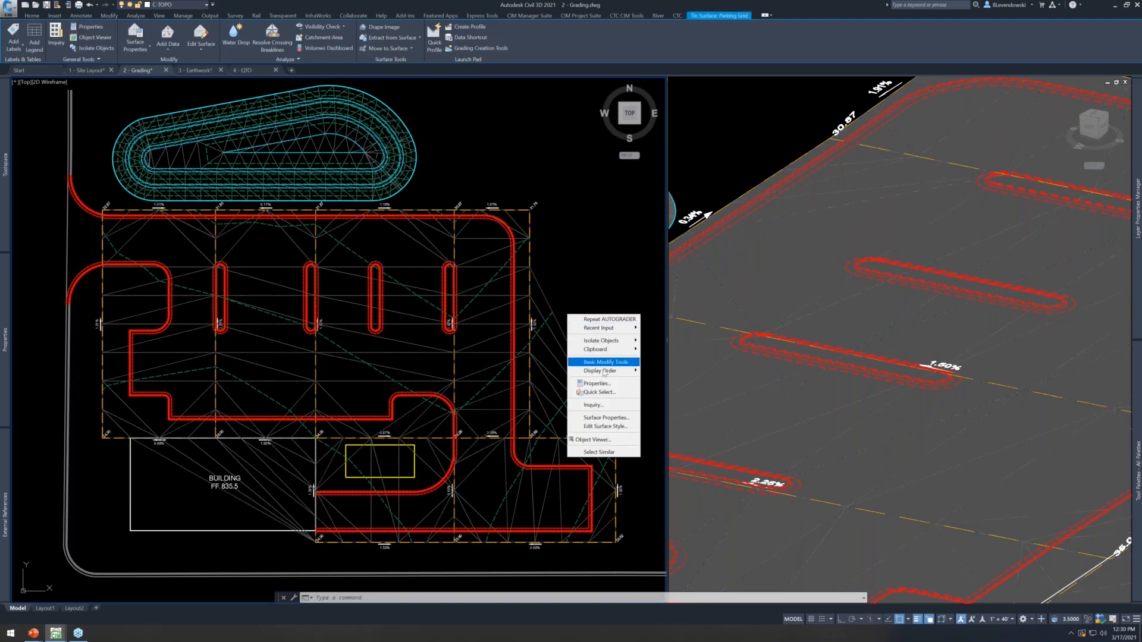
pyautogui.click(605, 417)
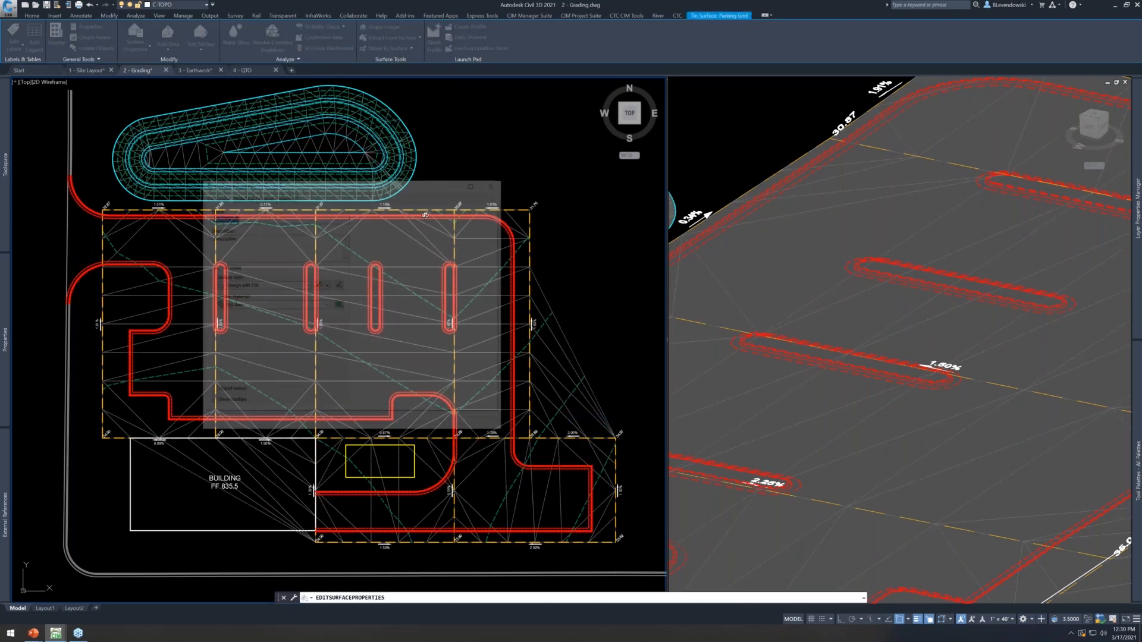
pyautogui.click(246, 286)
pyautogui.click(244, 301)
pyautogui.click(374, 426)
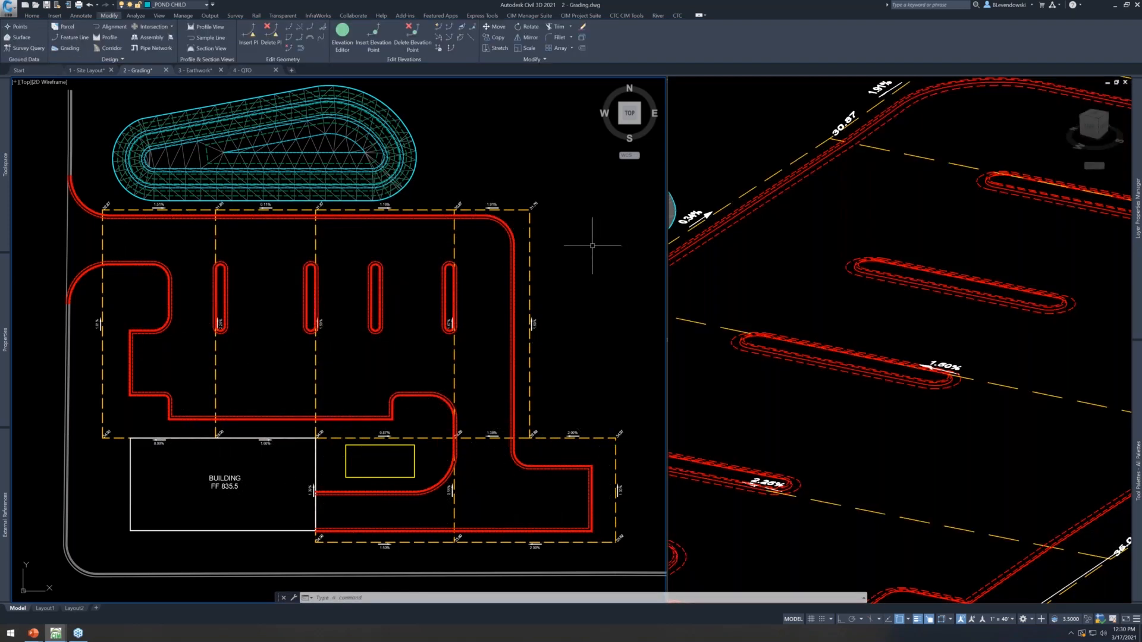
# Reopen AUTOGRADER, assign the FG surface to the Curb family, and enable the supplementing distance in its surface settings
pyautogui.write('autog')
pyautogui.press('Return')
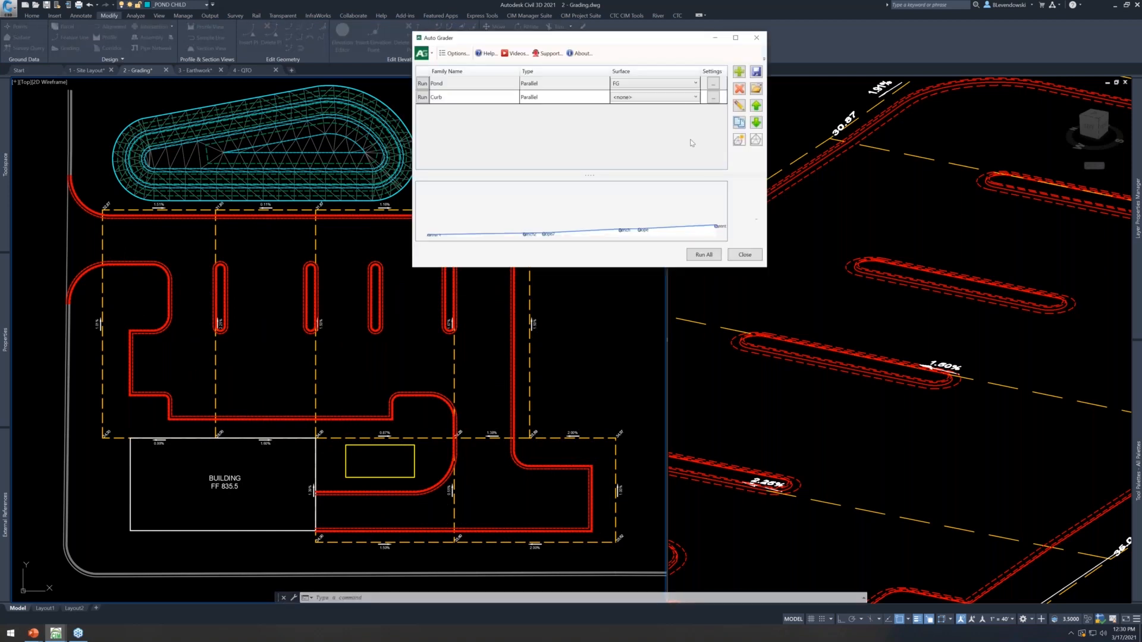
pyautogui.click(642, 100)
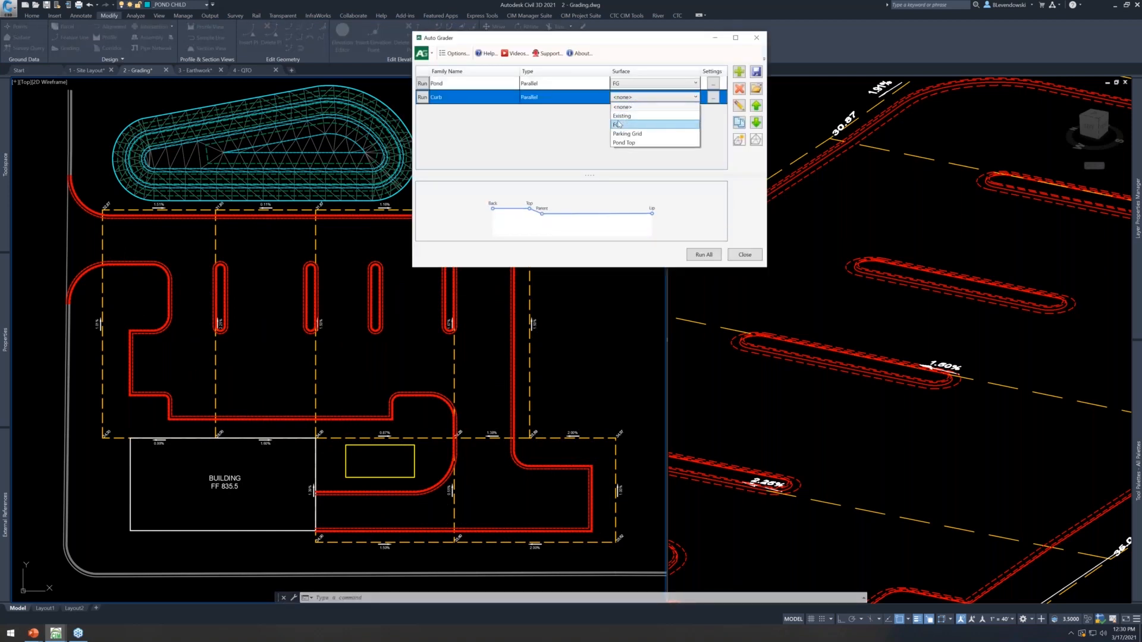
pyautogui.click(618, 124)
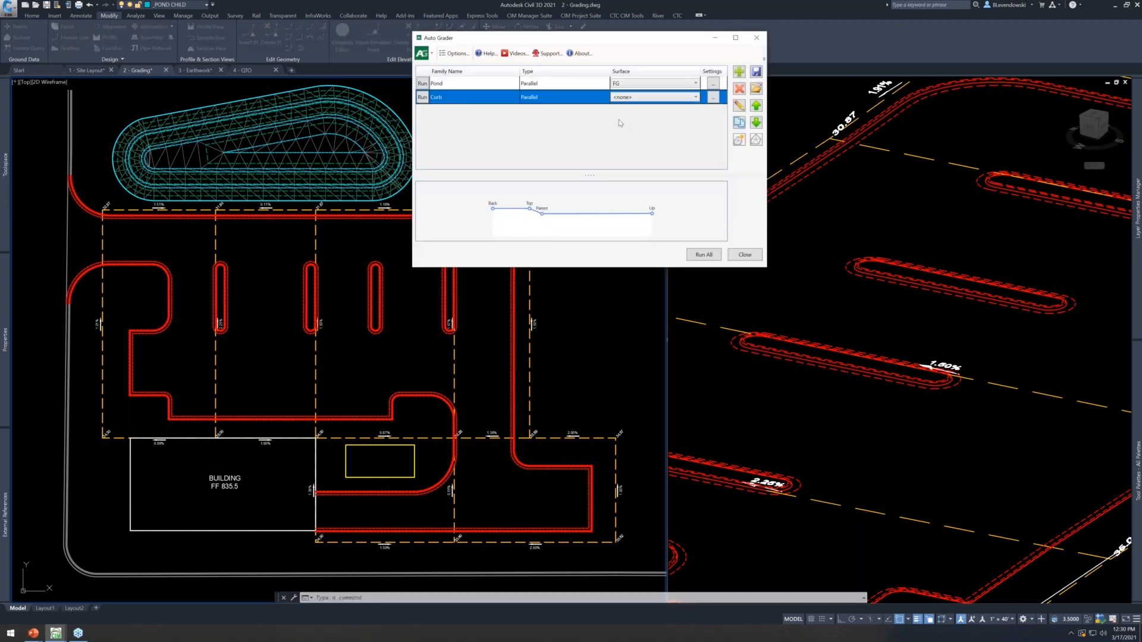
pyautogui.click(713, 98)
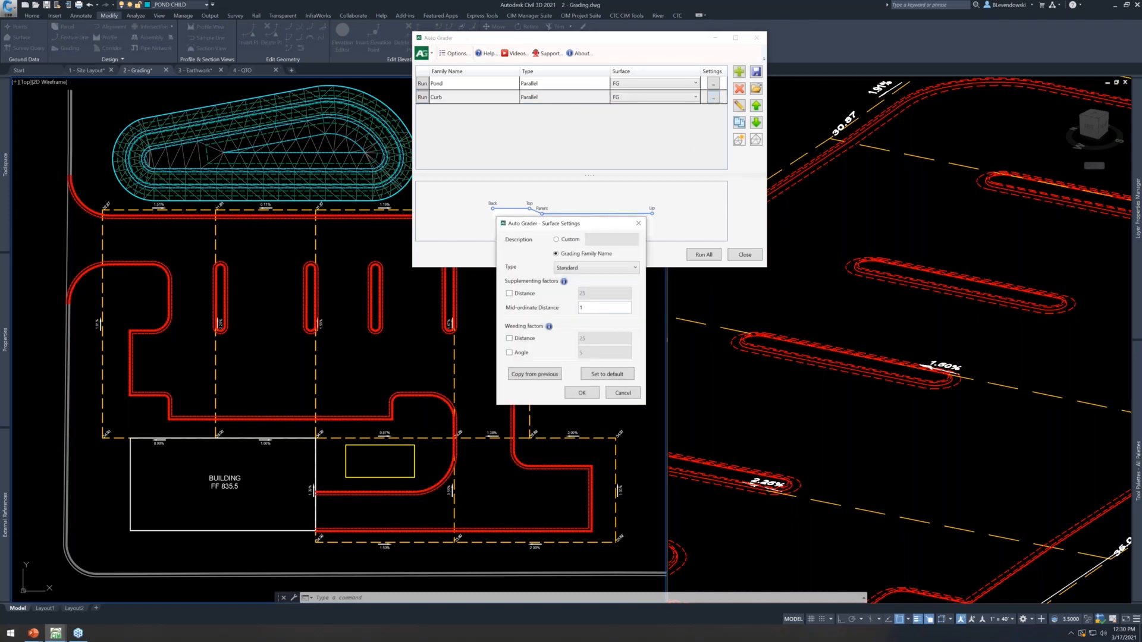
pyautogui.click(510, 294)
pyautogui.click(580, 396)
pyautogui.moveTo(619, 43); pyautogui.dragTo(592, 25)
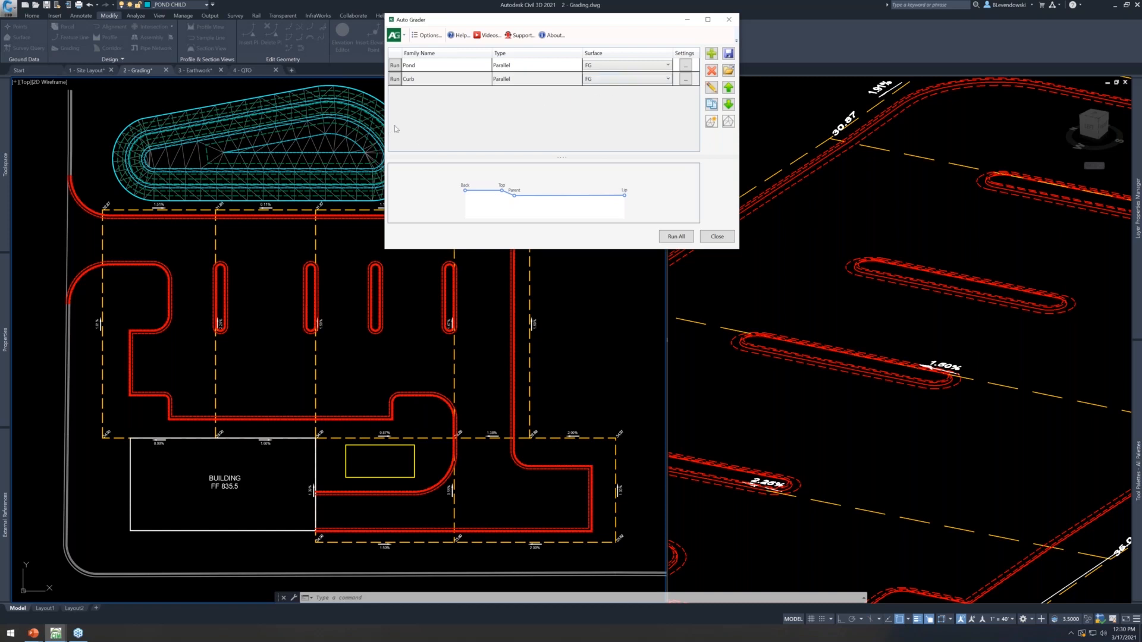
# Run the Curb family to add the curb feature lines to the FG surface, and close Auto Grader
pyautogui.click(394, 78)
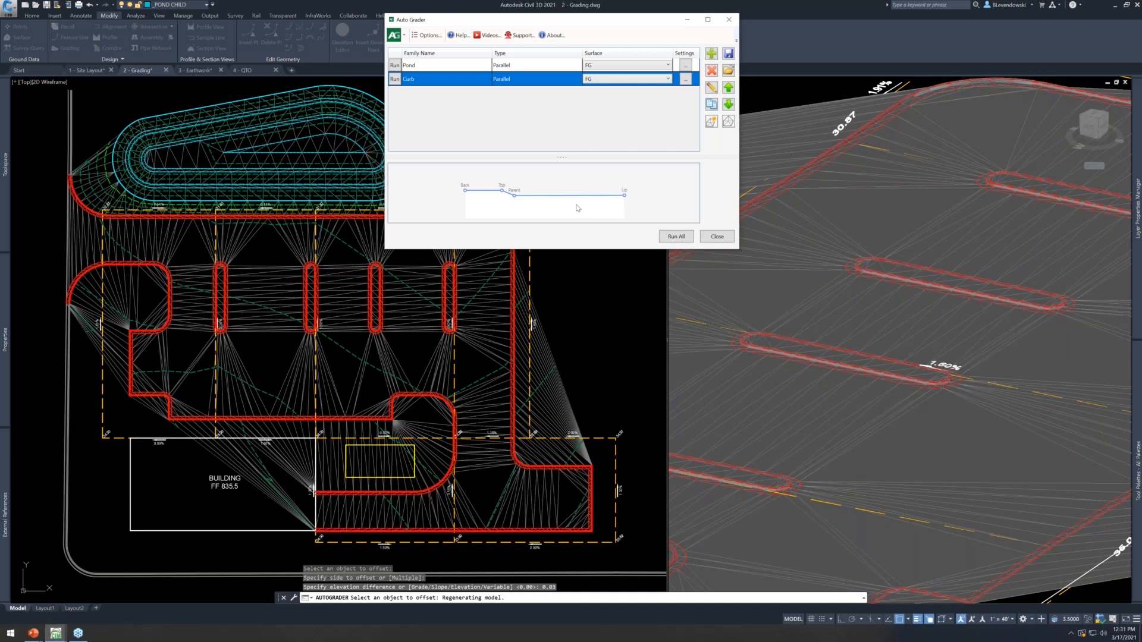
pyautogui.click(704, 236)
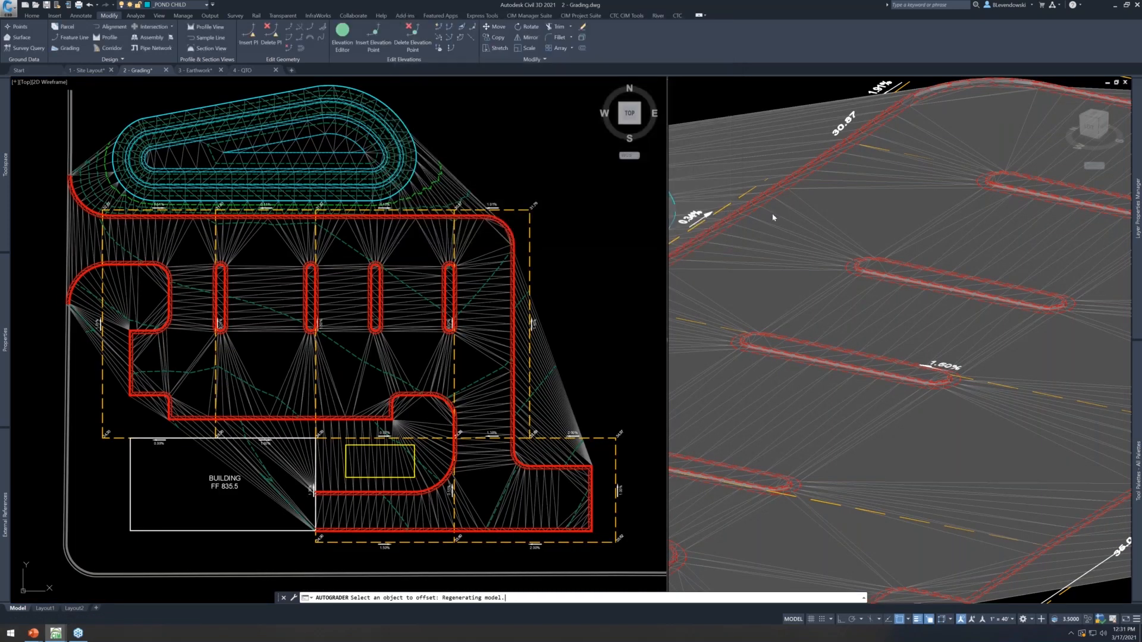
pyautogui.scroll(-5, 782, 253)
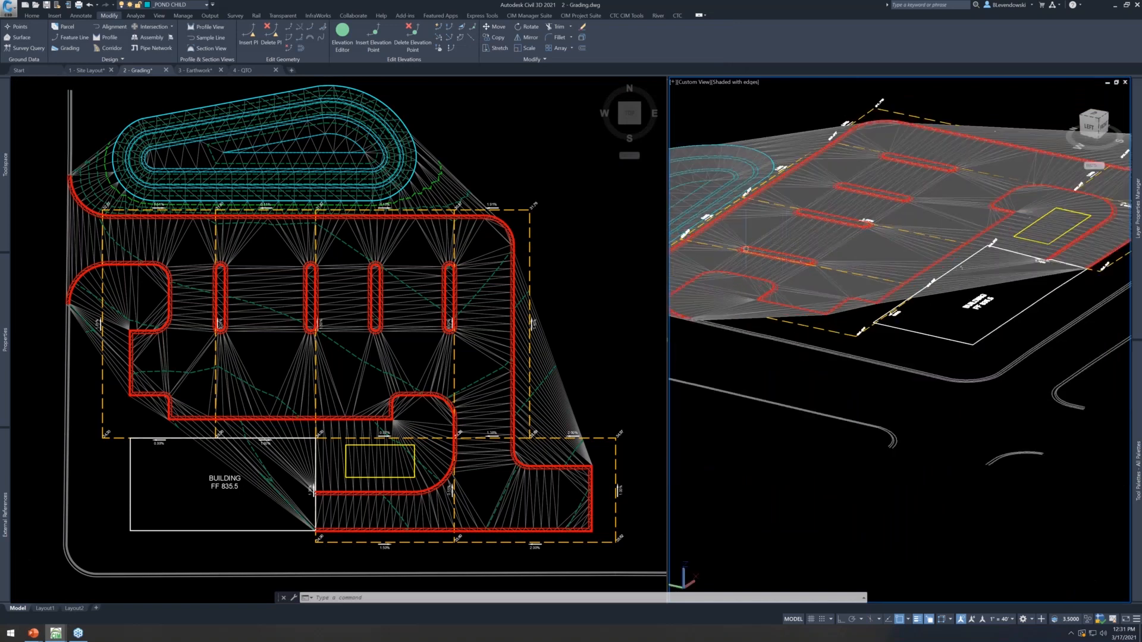
# Examine the curb geometry and triangulation of the FG surface around the parking islands in the 3D and plan views
pyautogui.scroll(5, 743, 256)
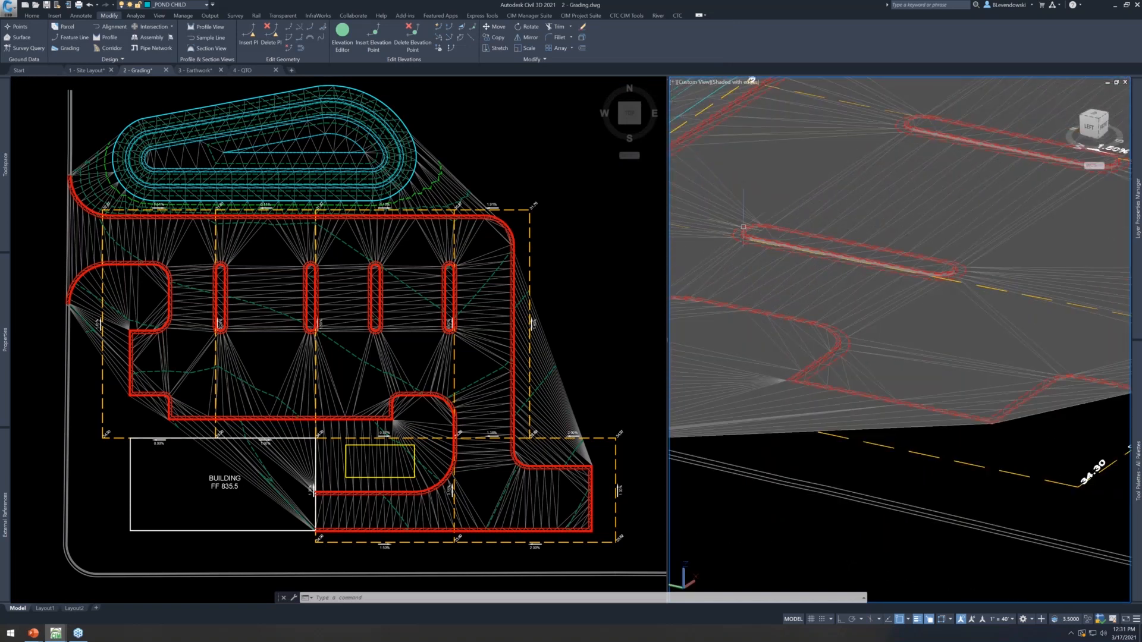
pyautogui.moveTo(748, 220); pyautogui.dragTo(859, 305, button='middle')
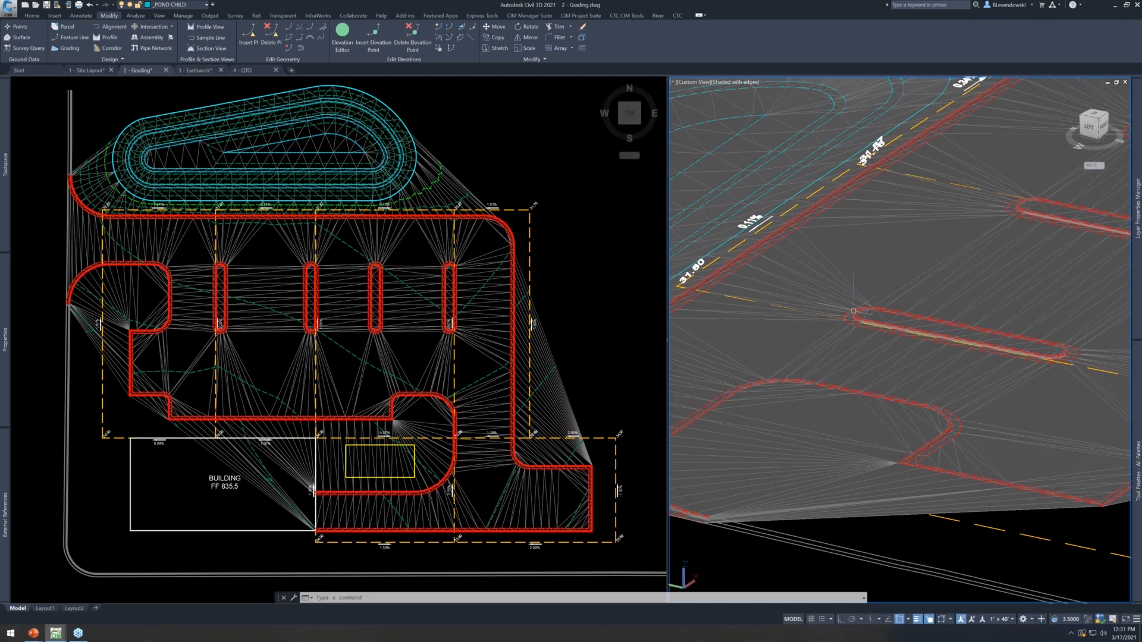
pyautogui.click(526, 196)
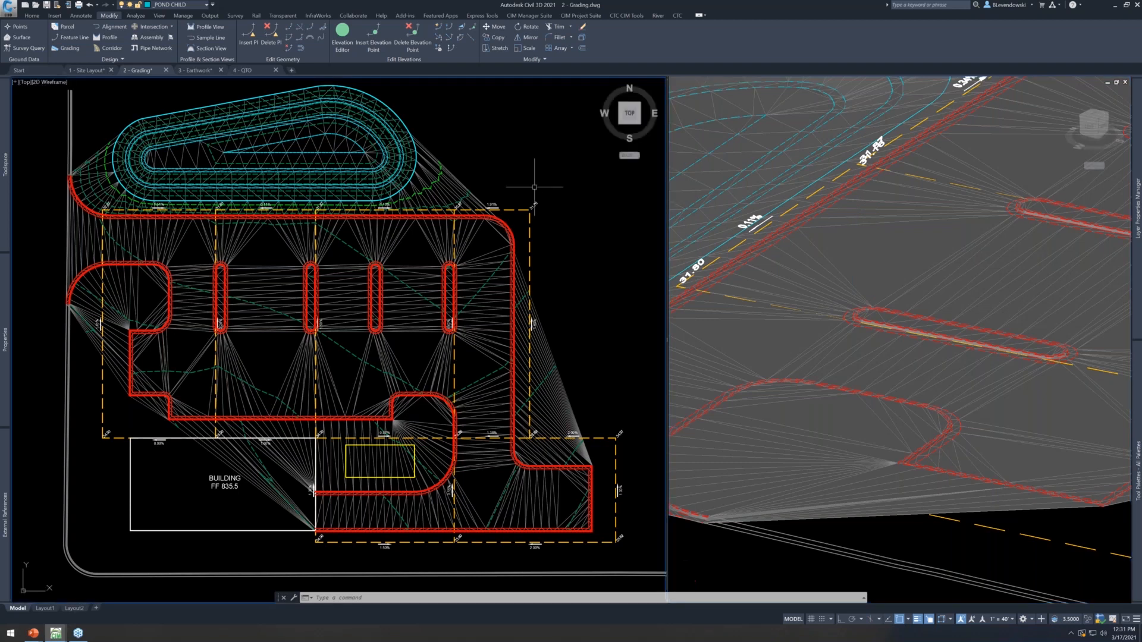
pyautogui.scroll(6, 496, 173)
pyautogui.scroll(4, 496, 173)
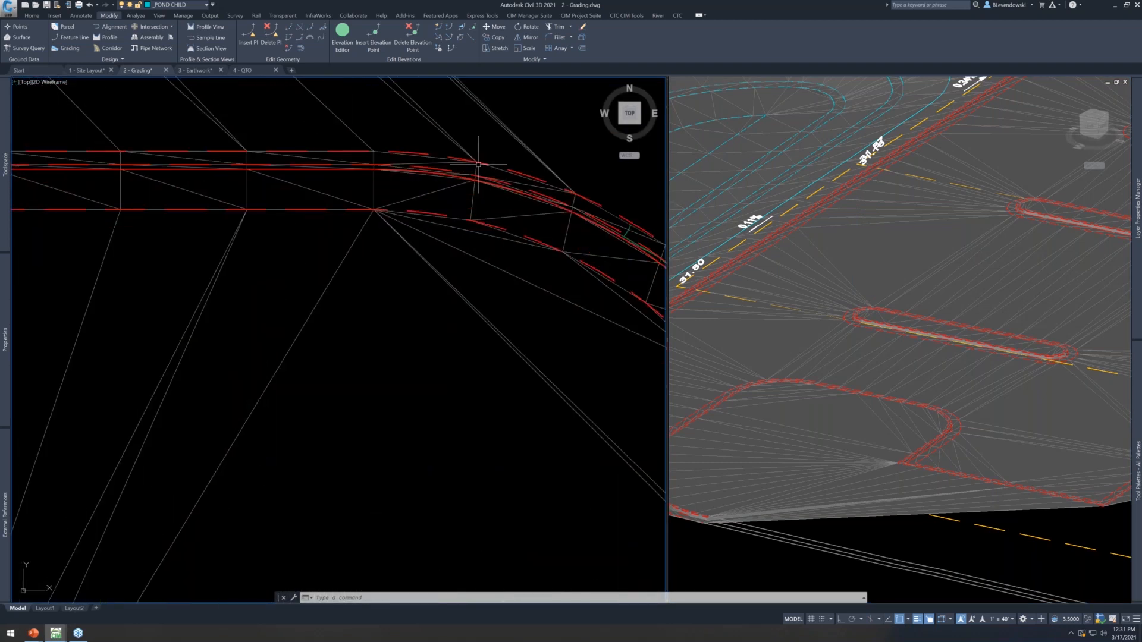
pyautogui.scroll(-8, 498, 186)
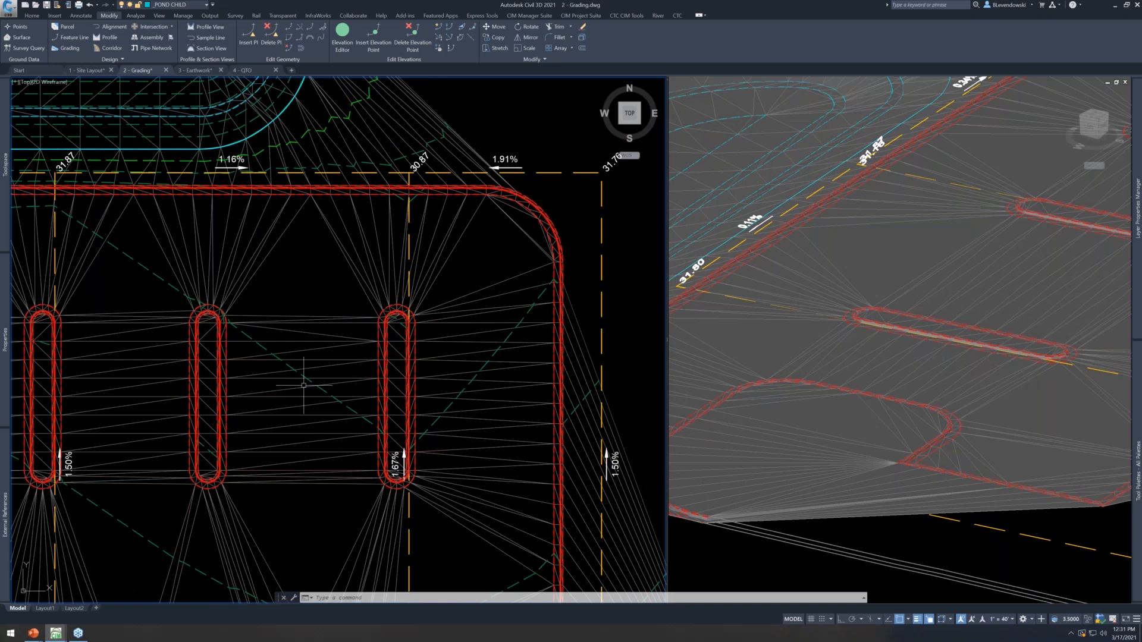
pyautogui.scroll(-1, 194, 439)
pyautogui.moveTo(195, 438); pyautogui.dragTo(387, 386, button='middle')
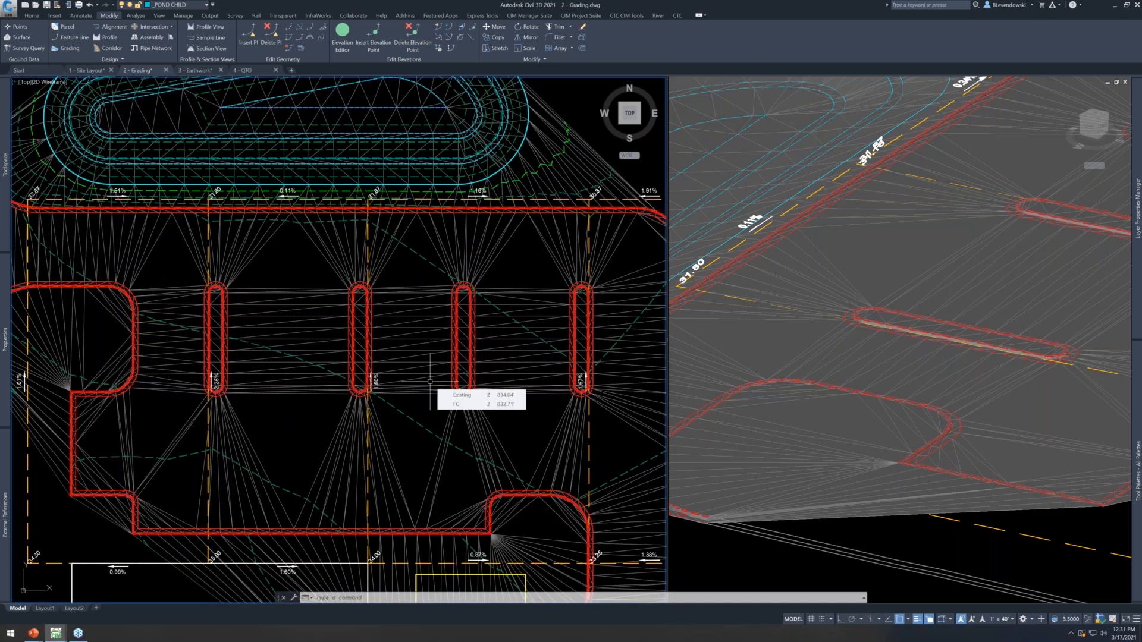
pyautogui.scroll(-3, 464, 309)
pyautogui.scroll(-1, 487, 324)
pyautogui.moveTo(487, 324); pyautogui.dragTo(481, 324, button='middle')
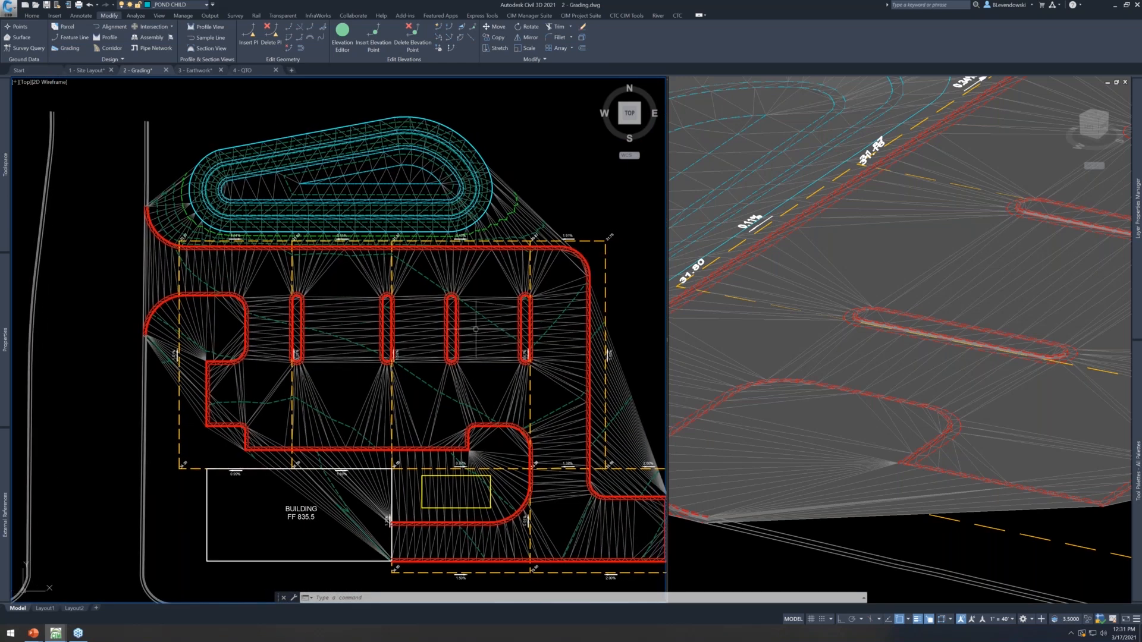
pyautogui.keyDown('shift'); pyautogui.moveTo(910, 558); pyautogui.dragTo(987, 453, button='middle'); pyautogui.keyUp('shift')
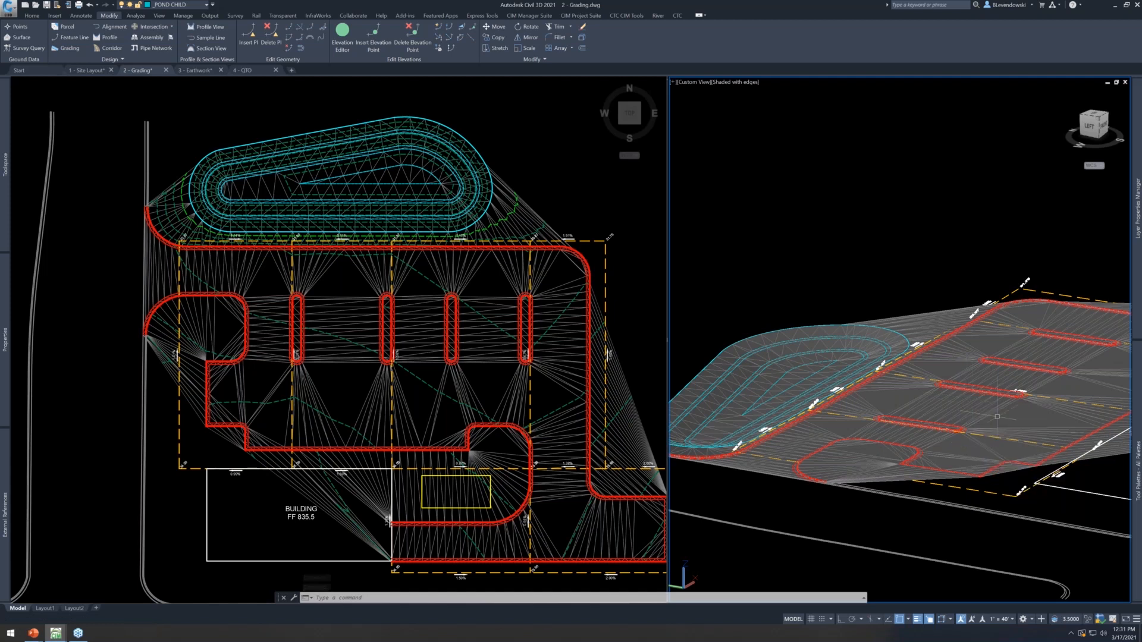
pyautogui.moveTo(997, 417); pyautogui.dragTo(1012, 466, button='middle')
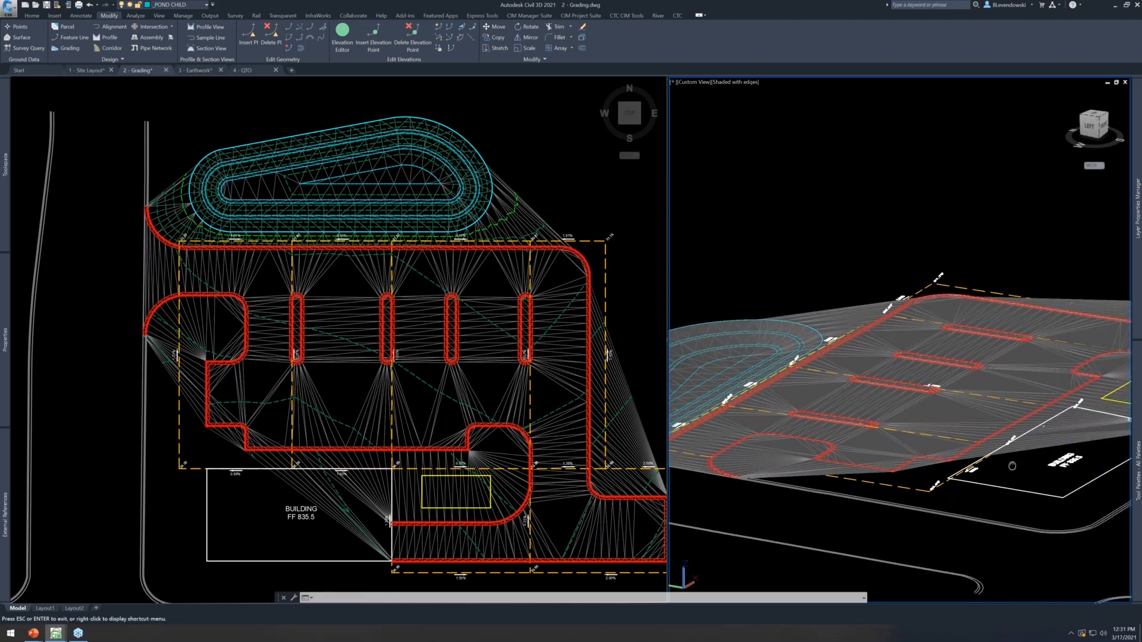
pyautogui.scroll(3, 869, 388)
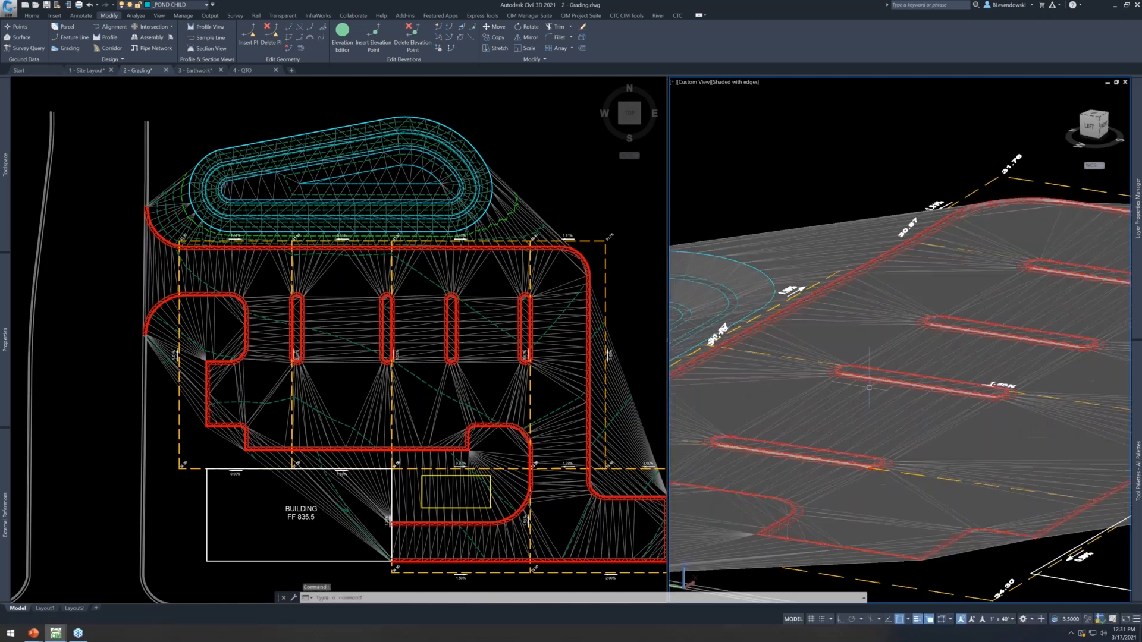
# Start Quick Elevation Edit and limit it to the Parking Grid site by picking the grid line at the second parking island
pyautogui.click(532, 155)
pyautogui.moveTo(566, 325); pyautogui.dragTo(438, 279, button='middle')
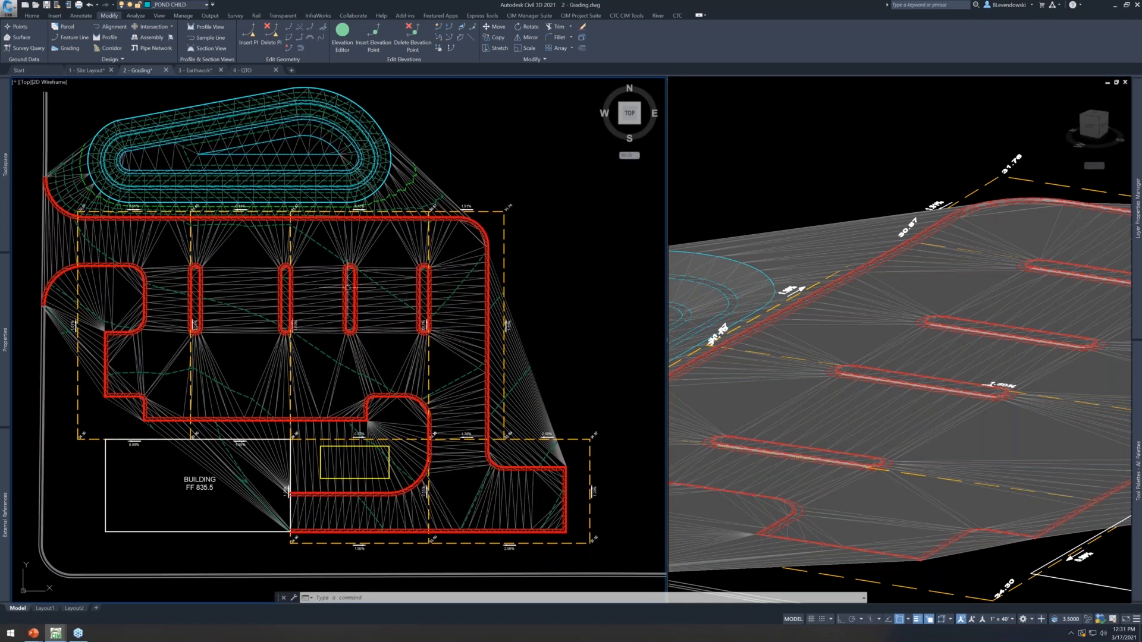
pyautogui.scroll(4, 285, 279)
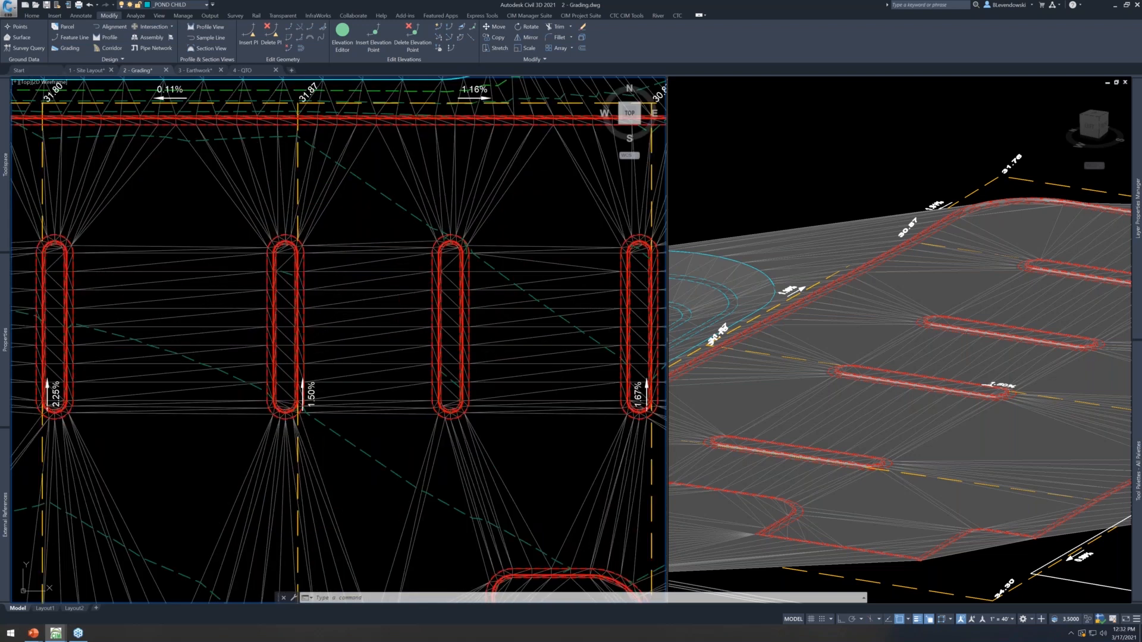
pyautogui.click(309, 245)
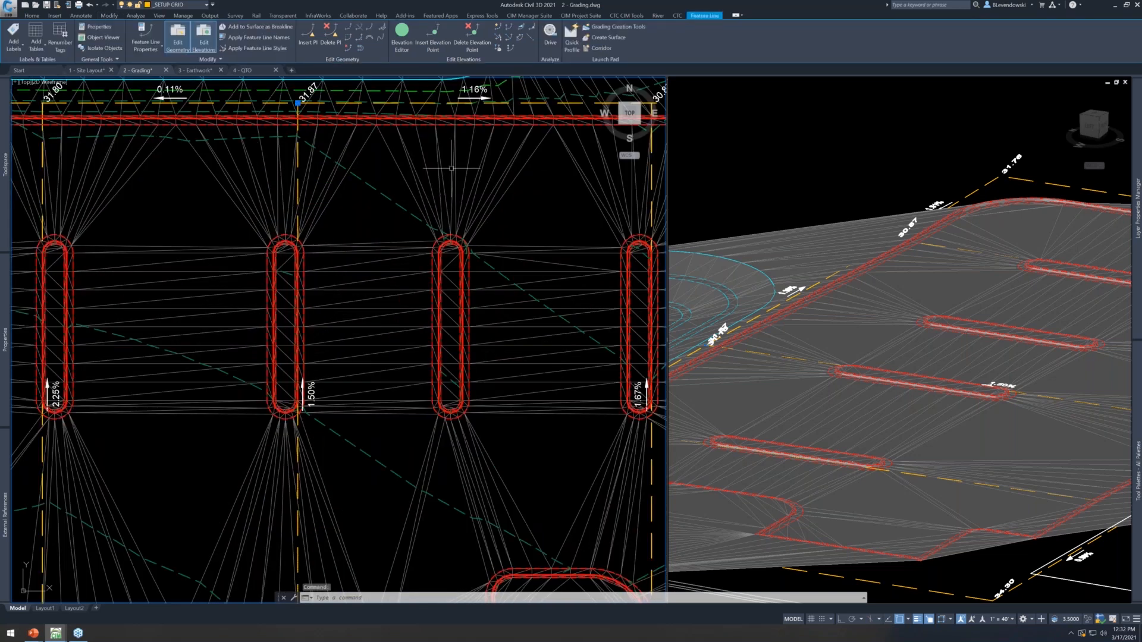
pyautogui.click(498, 28)
pyautogui.write('s')
pyautogui.press('Return')
pyautogui.scroll(4, 301, 428)
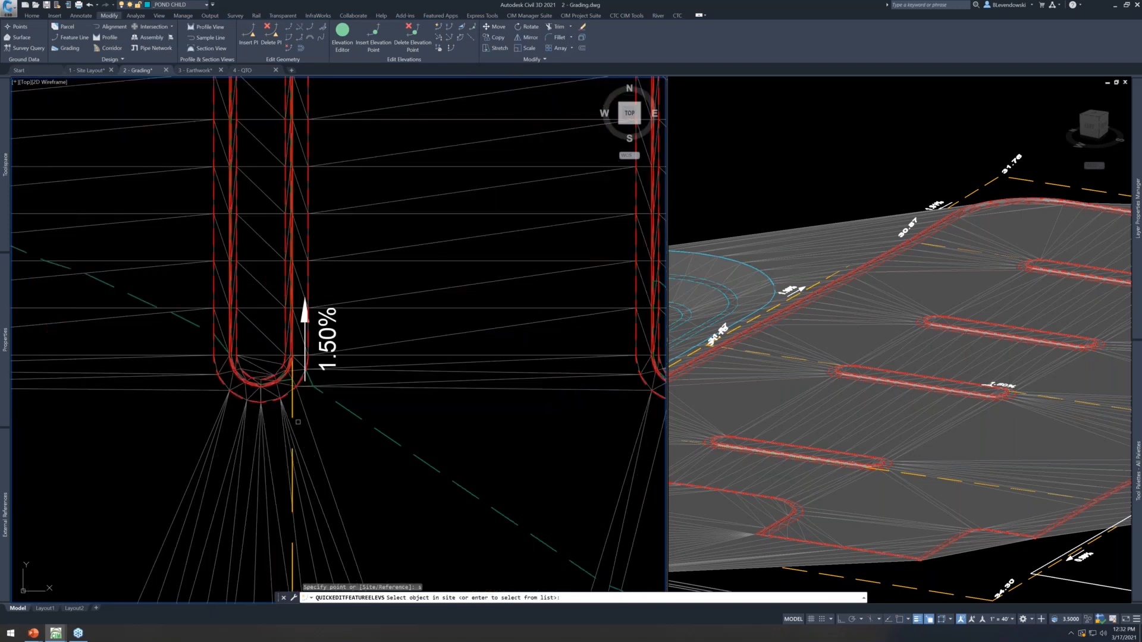
pyautogui.scroll(-6, 292, 402)
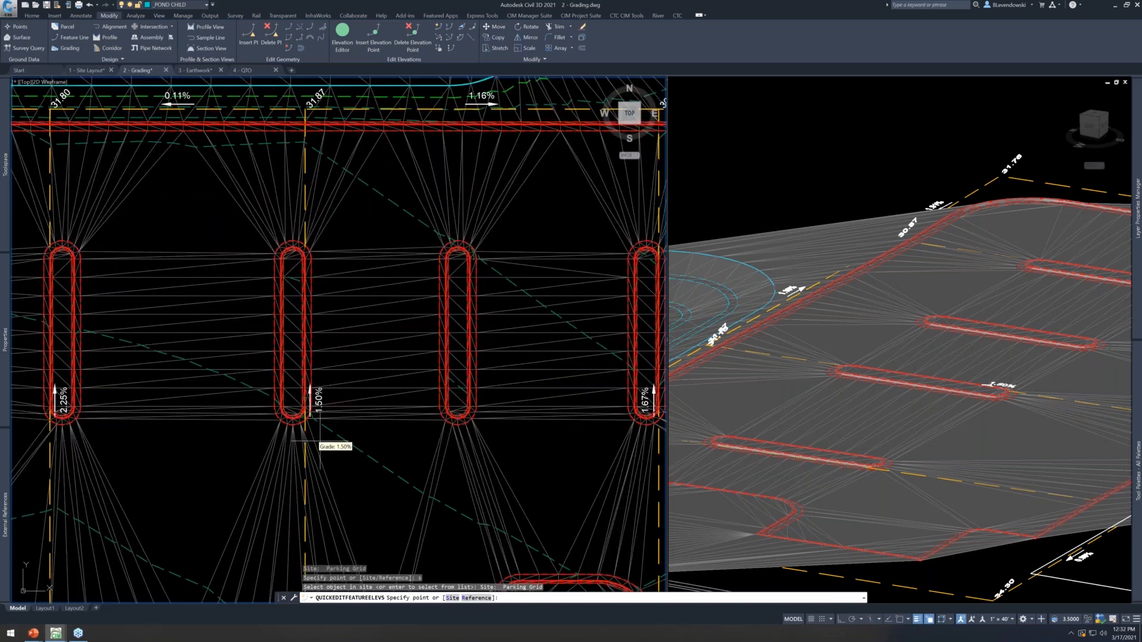
pyautogui.click(313, 432)
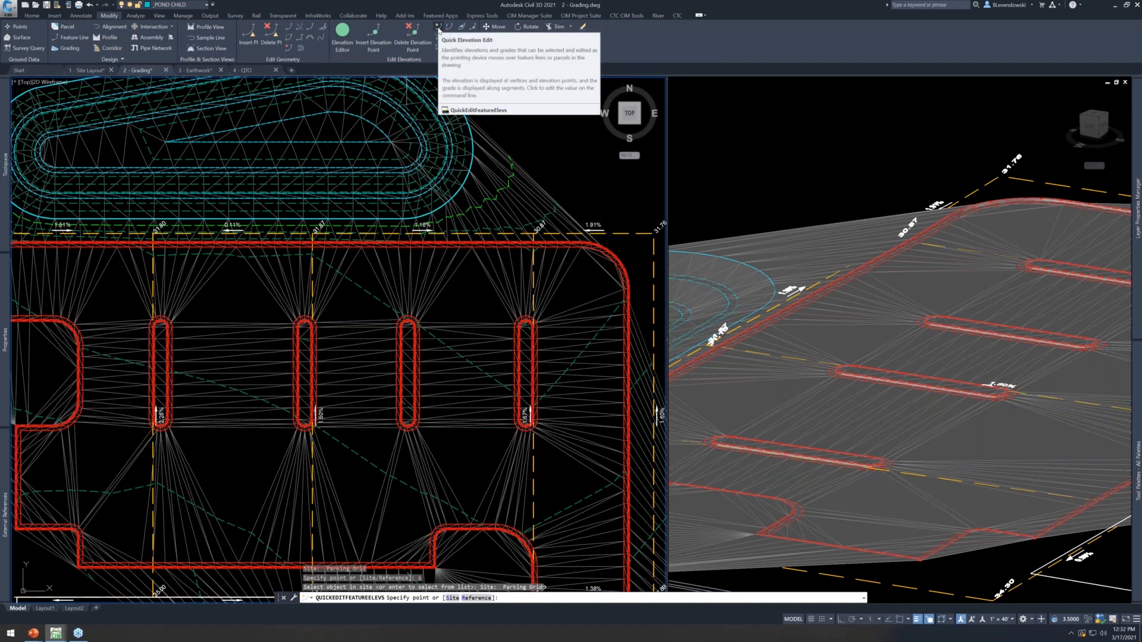
pyautogui.click(345, 40)
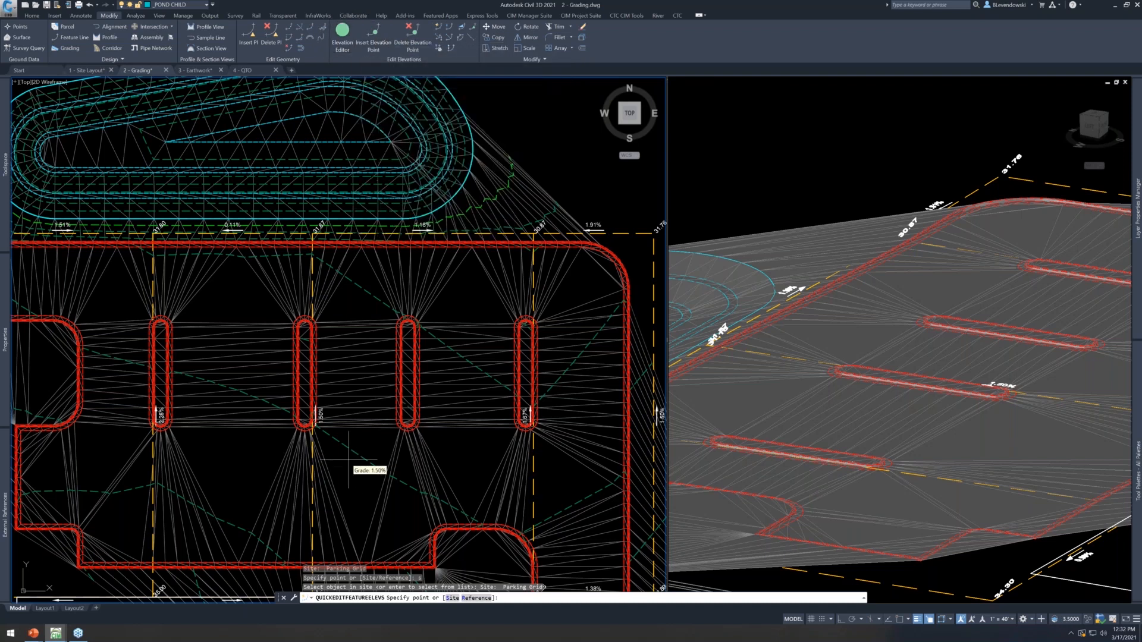
# Set the grade of the grid lines running through the second and first parking islands to -2% each
pyautogui.scroll(2, 315, 416)
pyautogui.click(313, 374)
pyautogui.write('-2')
pyautogui.press('Return')
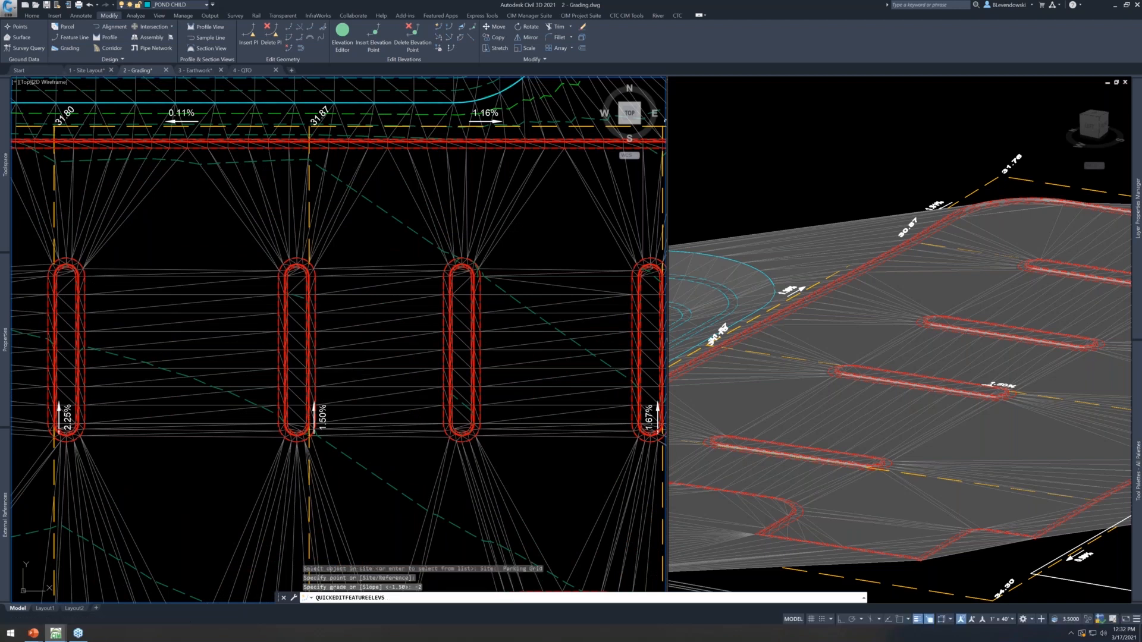
pyautogui.moveTo(112, 427); pyautogui.dragTo(232, 387, button='middle')
pyautogui.click(174, 369)
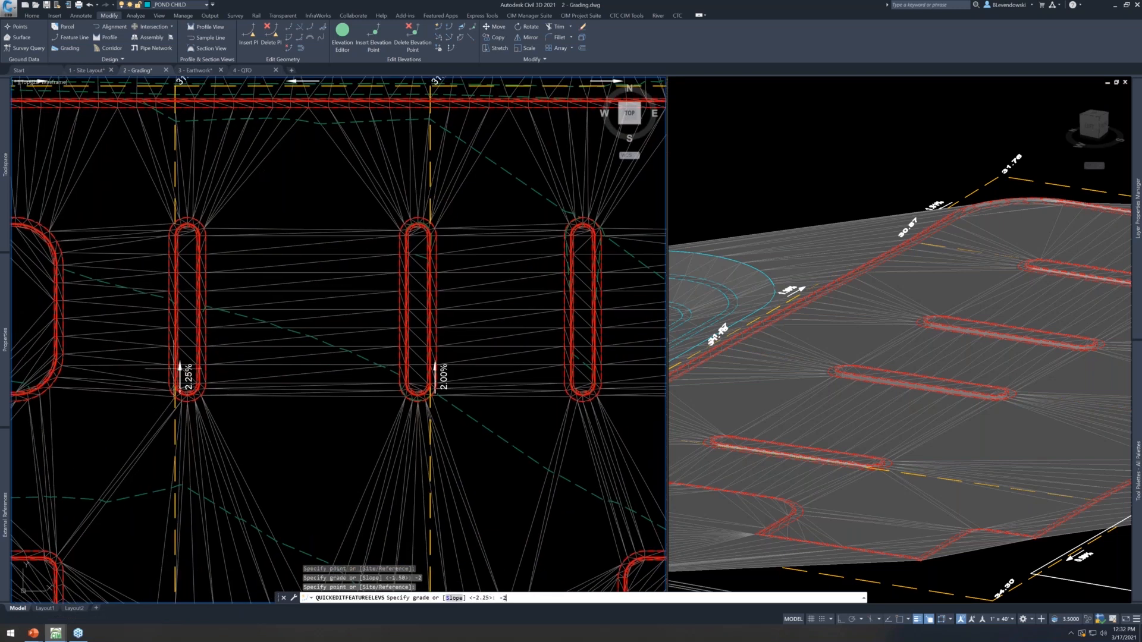
pyautogui.write('-2')
pyautogui.press('Return')
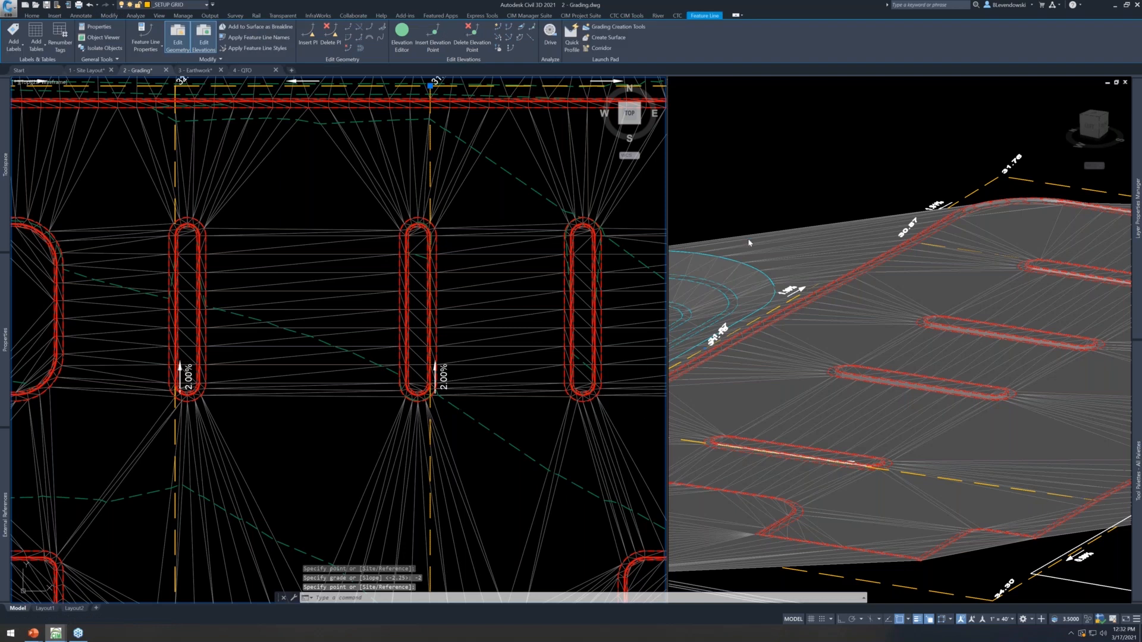
# Inspect the parking island curbs against the regraded FG surface in the 3D view
pyautogui.click(765, 206)
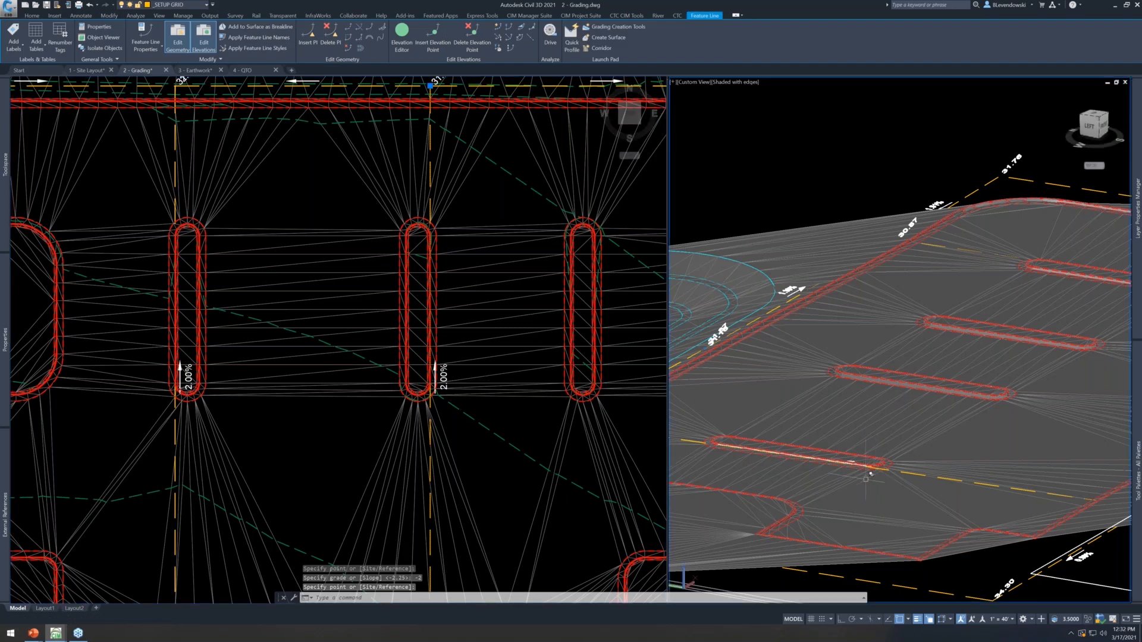
pyautogui.scroll(6, 813, 460)
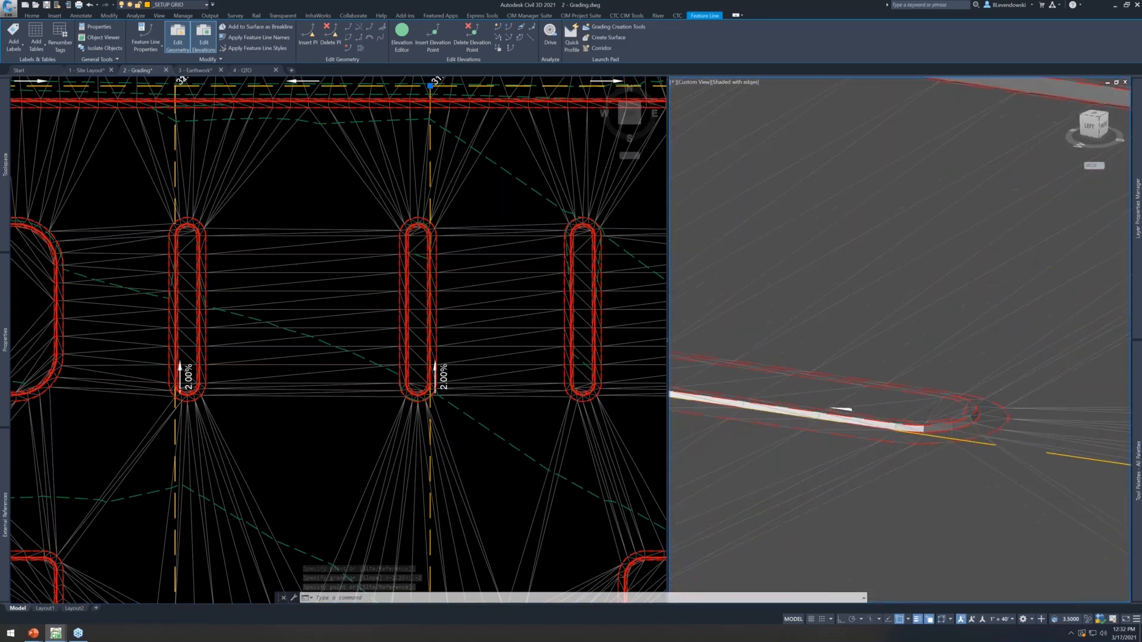
pyautogui.scroll(-5, 1032, 412)
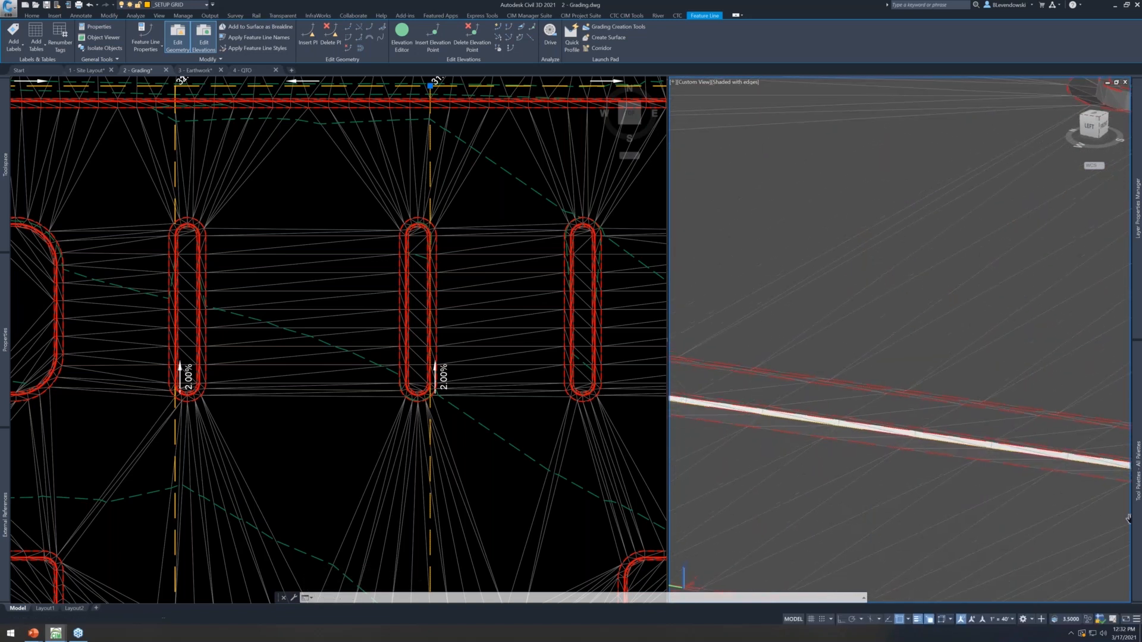
pyautogui.moveTo(982, 407); pyautogui.dragTo(716, 415, button='middle')
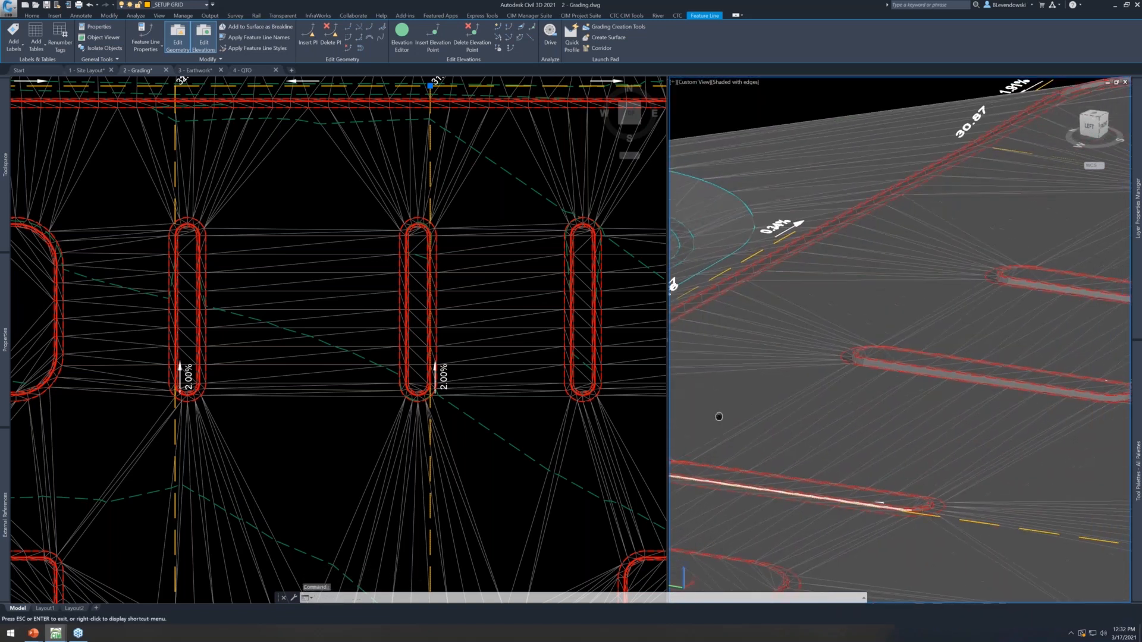
pyautogui.scroll(4, 981, 390)
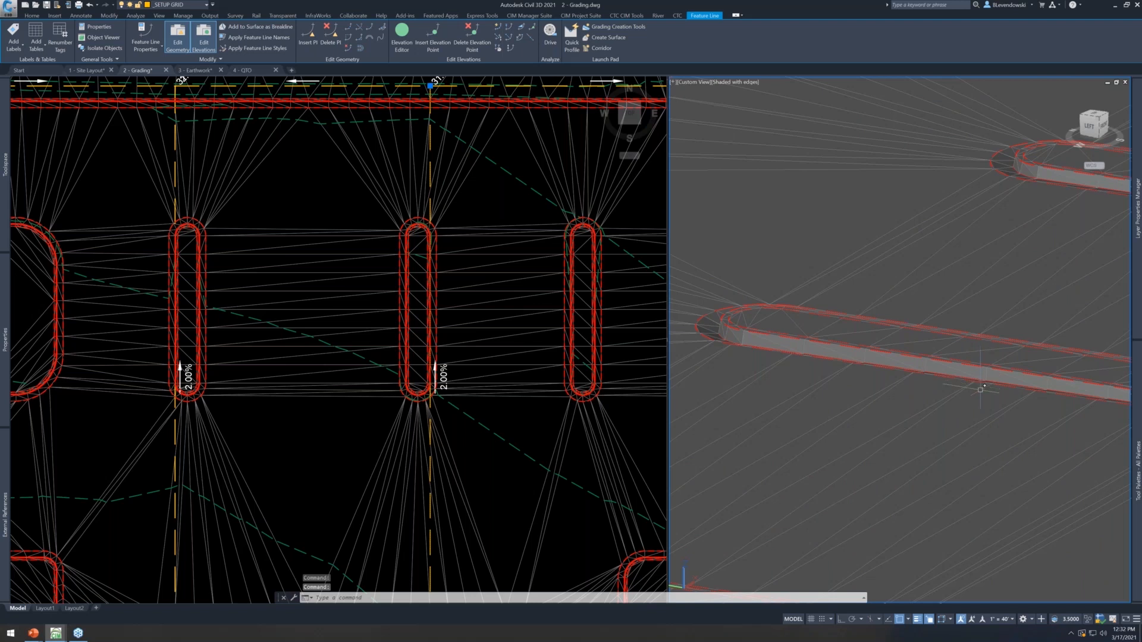
pyautogui.scroll(-4, 987, 392)
pyautogui.keyDown('shift'); pyautogui.moveTo(951, 415); pyautogui.dragTo(915, 414, button='middle'); pyautogui.keyUp('shift')
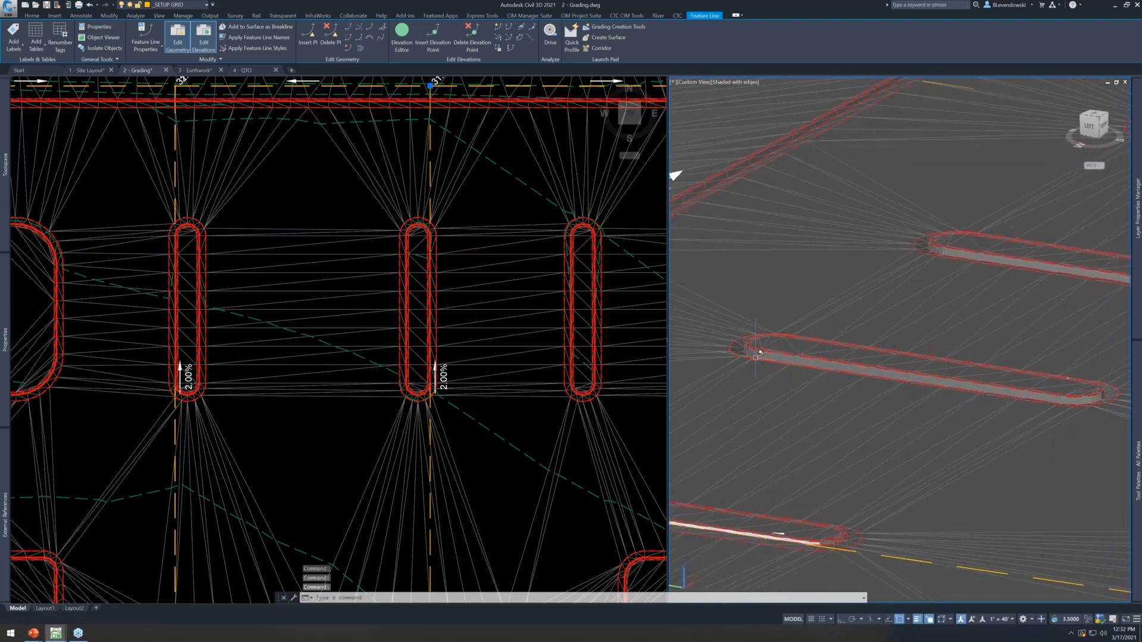
pyautogui.moveTo(755, 357)
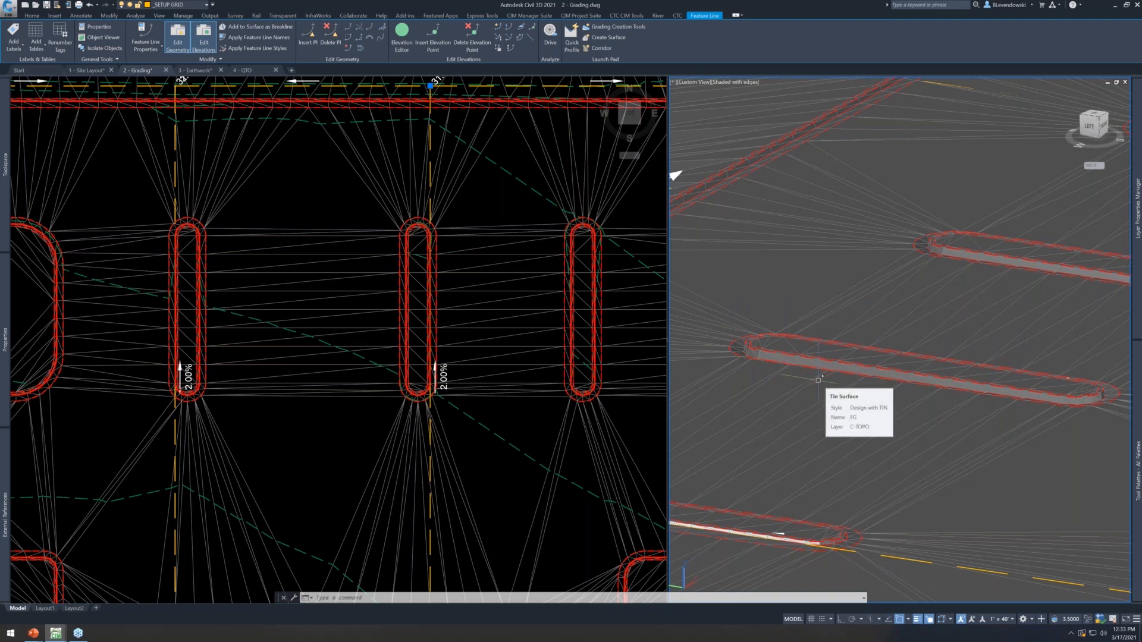
# Restart AUTOGRADER, review the Curb family's settings, and rerun the family to update the curb feature lines and the FG surface
pyautogui.click(299, 208)
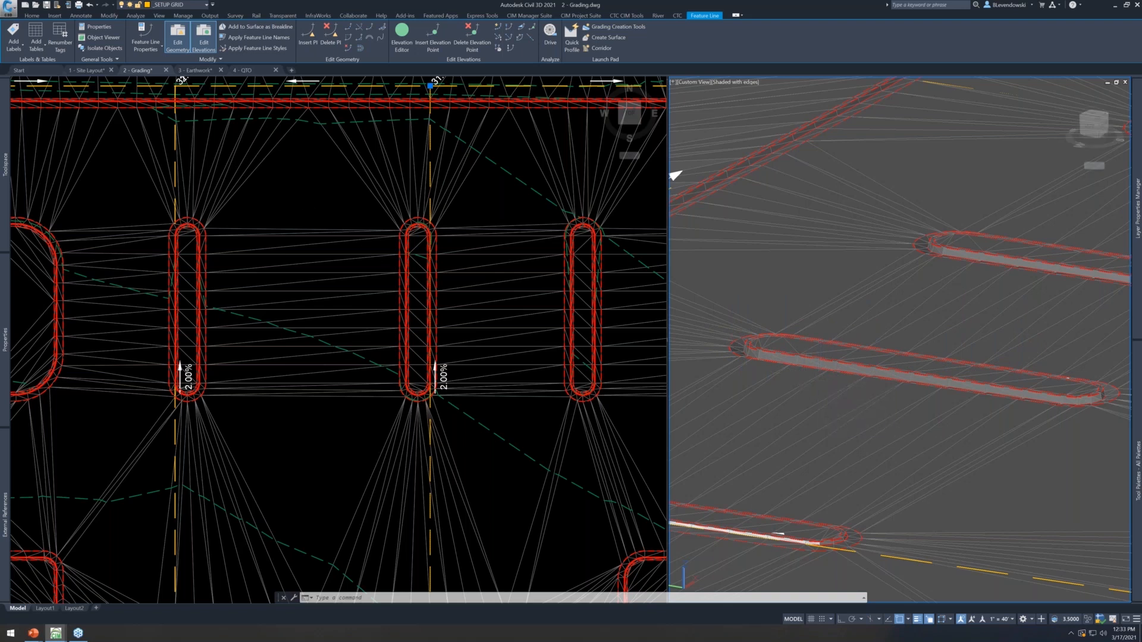
pyautogui.press('Escape')
pyautogui.press('Escape')
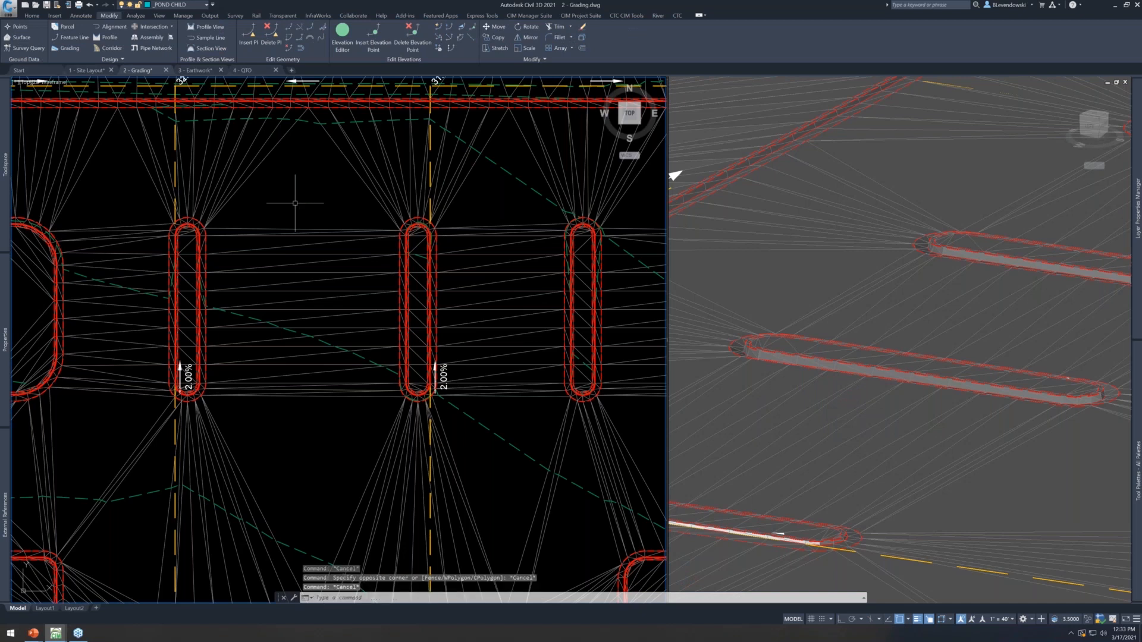
pyautogui.write('autog')
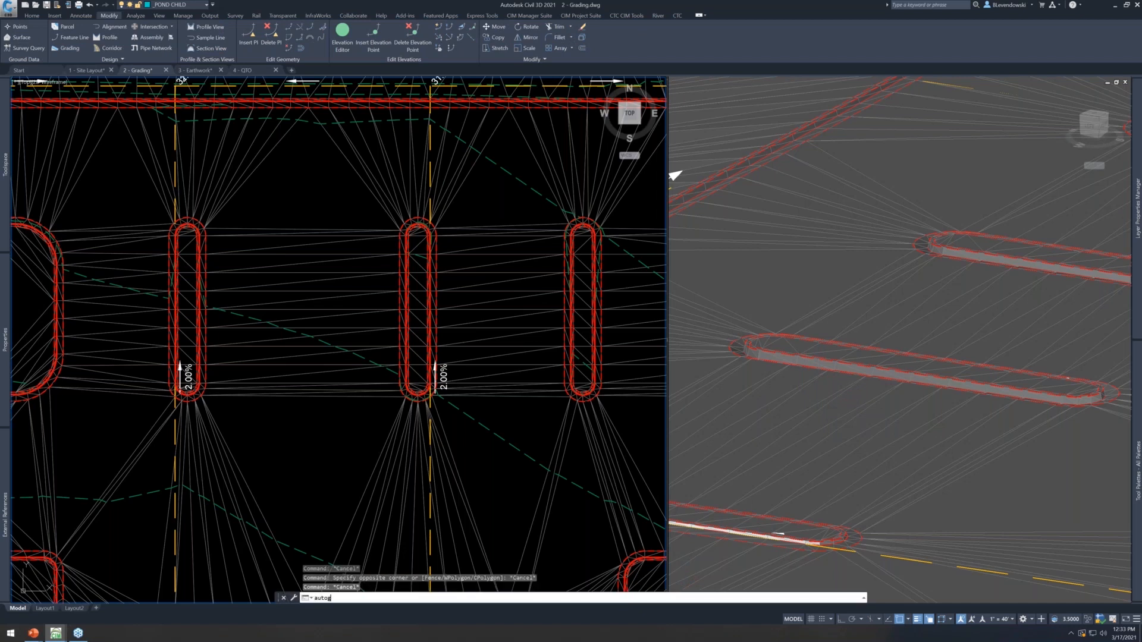
pyautogui.press('Return')
pyautogui.doubleClick(439, 77)
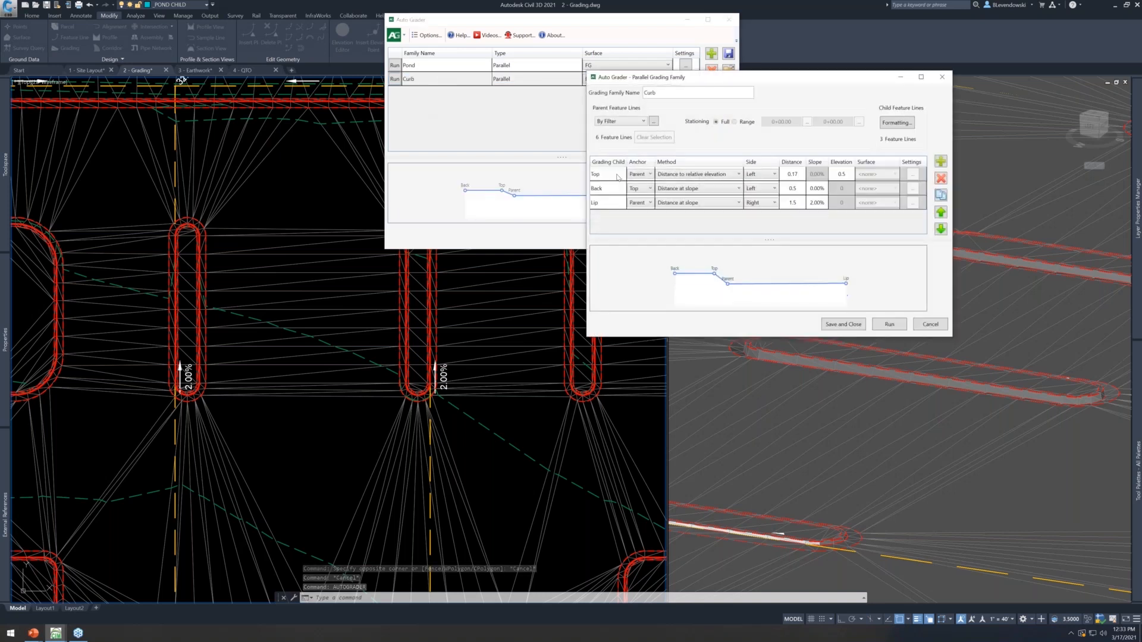
pyautogui.press('ctrl')
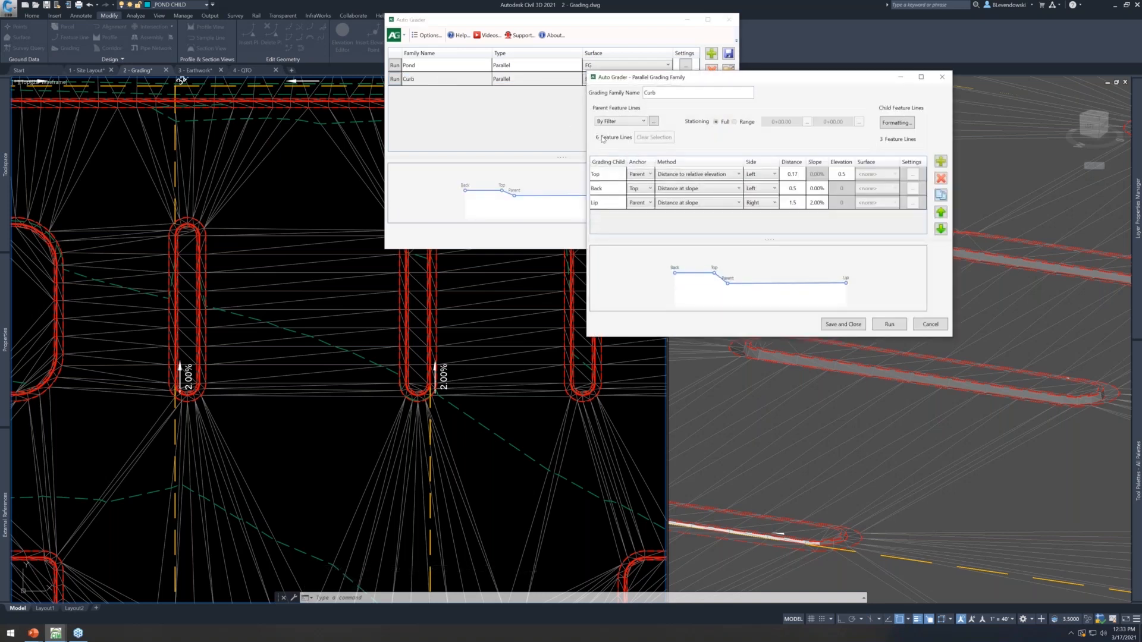
pyautogui.click(848, 325)
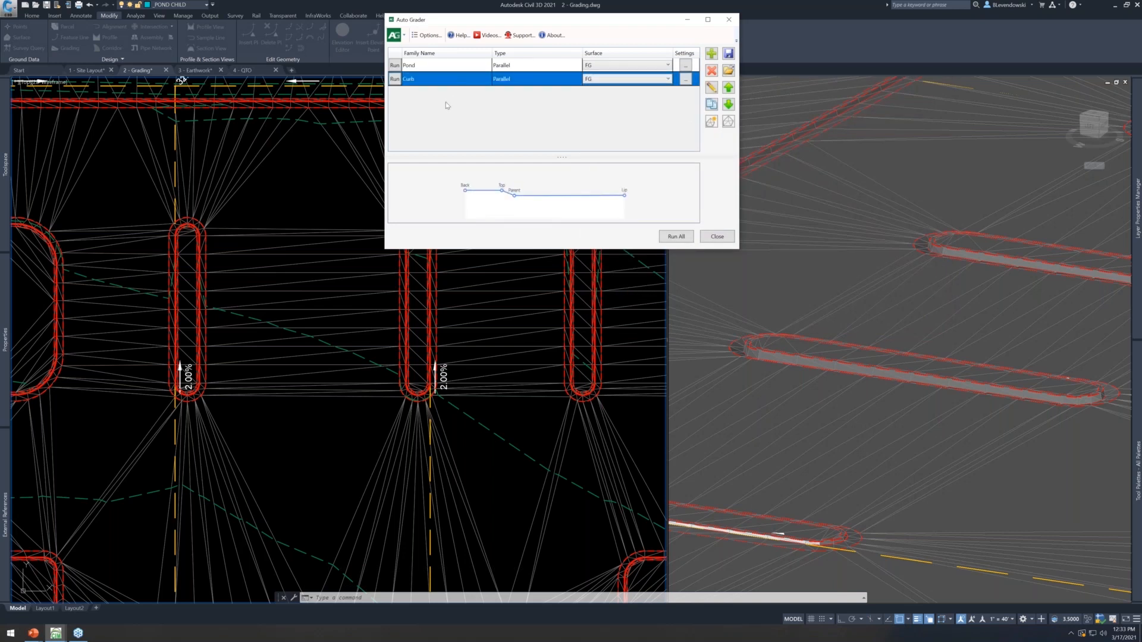
pyautogui.click(395, 80)
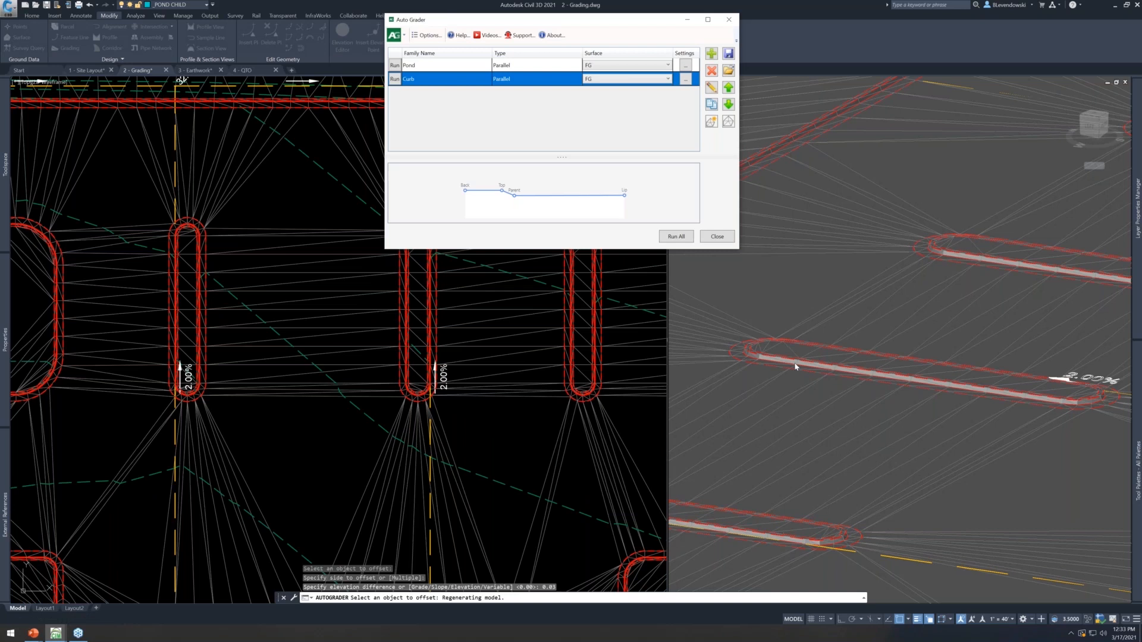
pyautogui.click(715, 236)
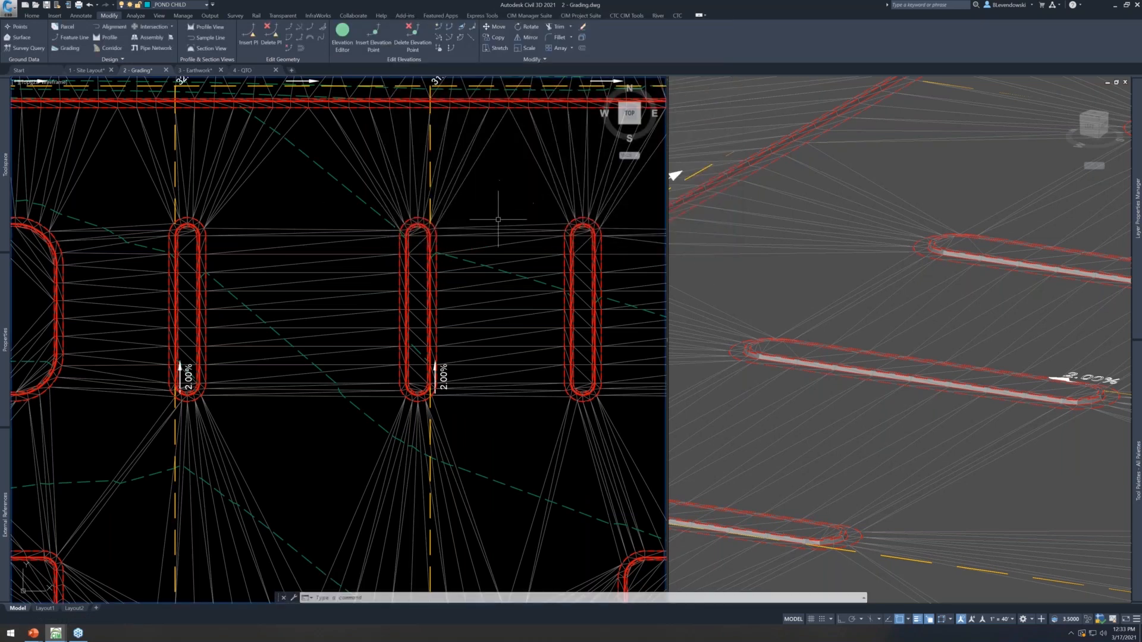
# Examine the second parking island's curb feature line and the surrounding FG surface in plan, then clear the selection
pyautogui.scroll(-4, 637, 235)
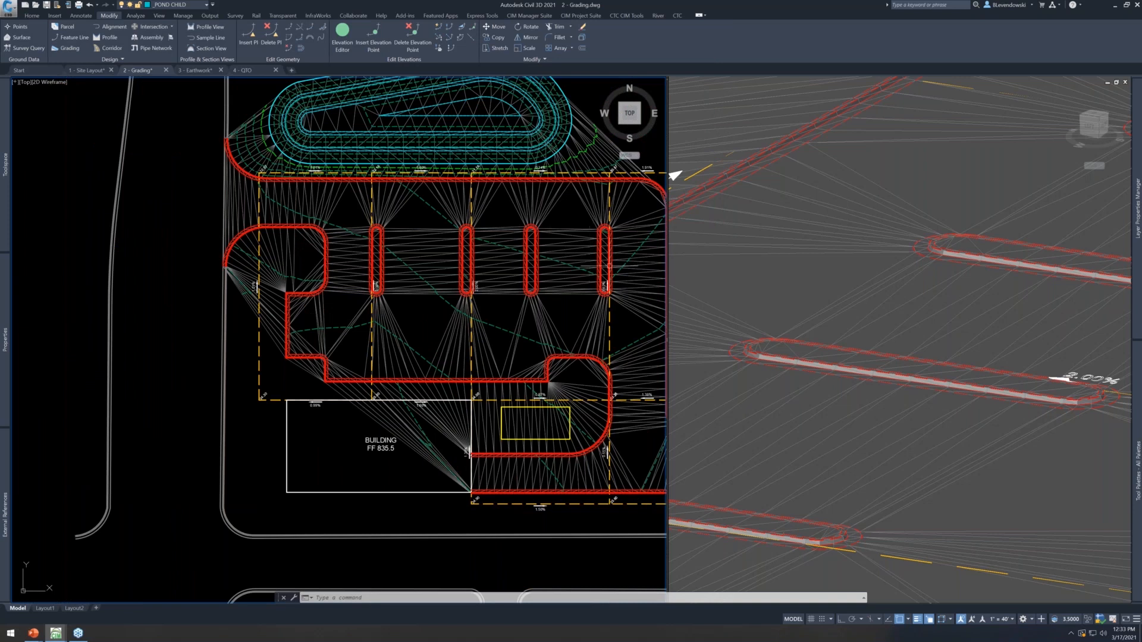
pyautogui.moveTo(596, 275); pyautogui.dragTo(474, 304, button='middle')
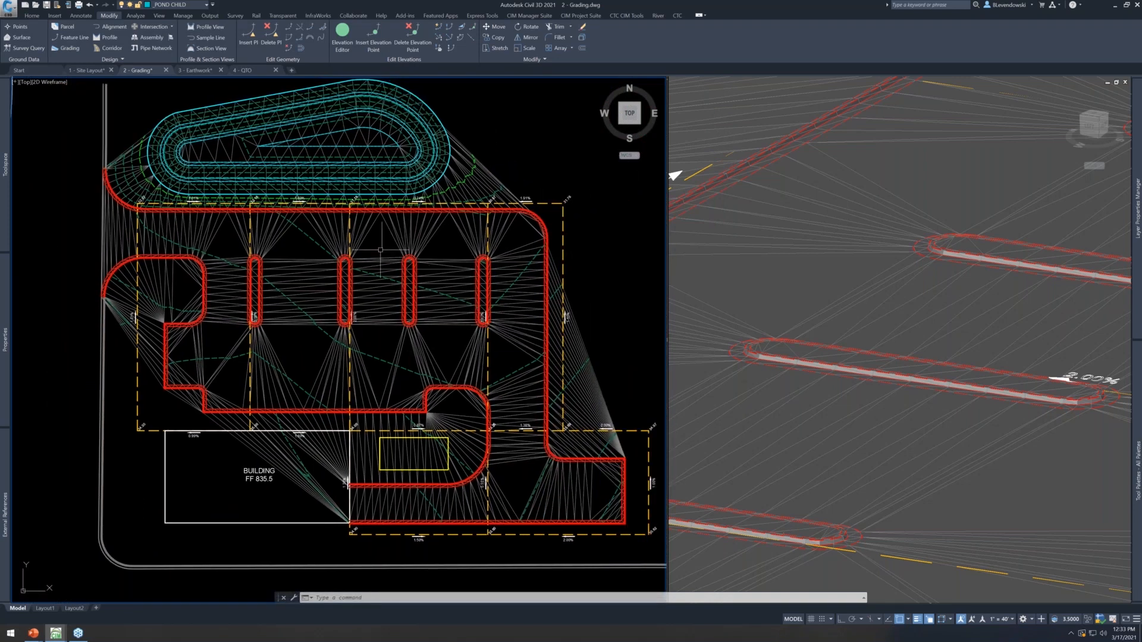
pyautogui.scroll(10, 337, 264)
pyautogui.scroll(4, 372, 179)
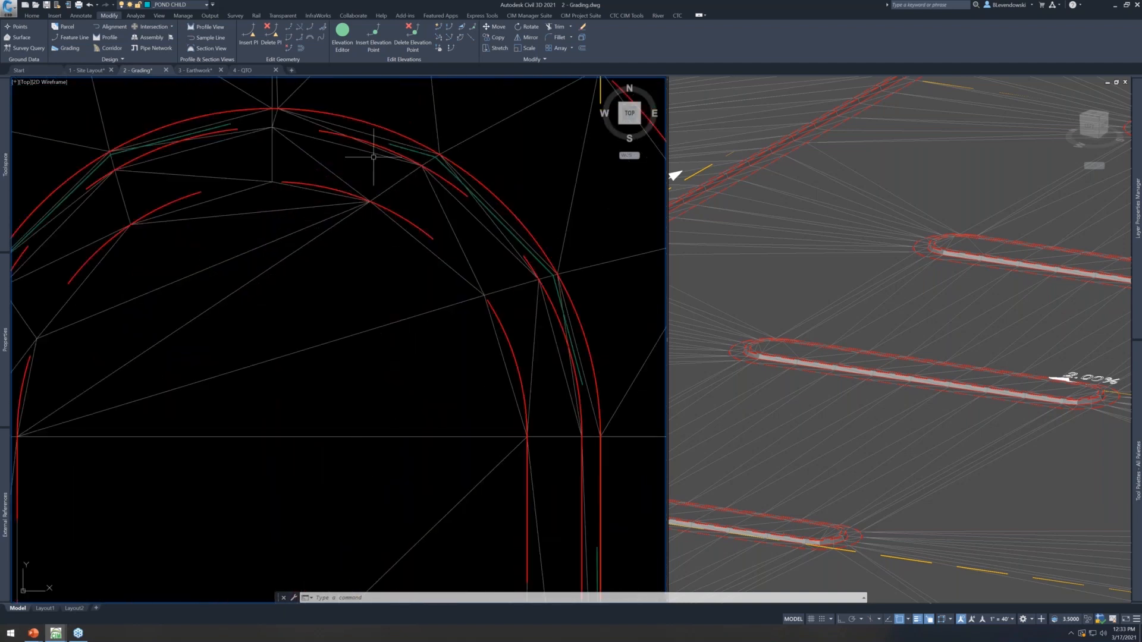
pyautogui.click(370, 136)
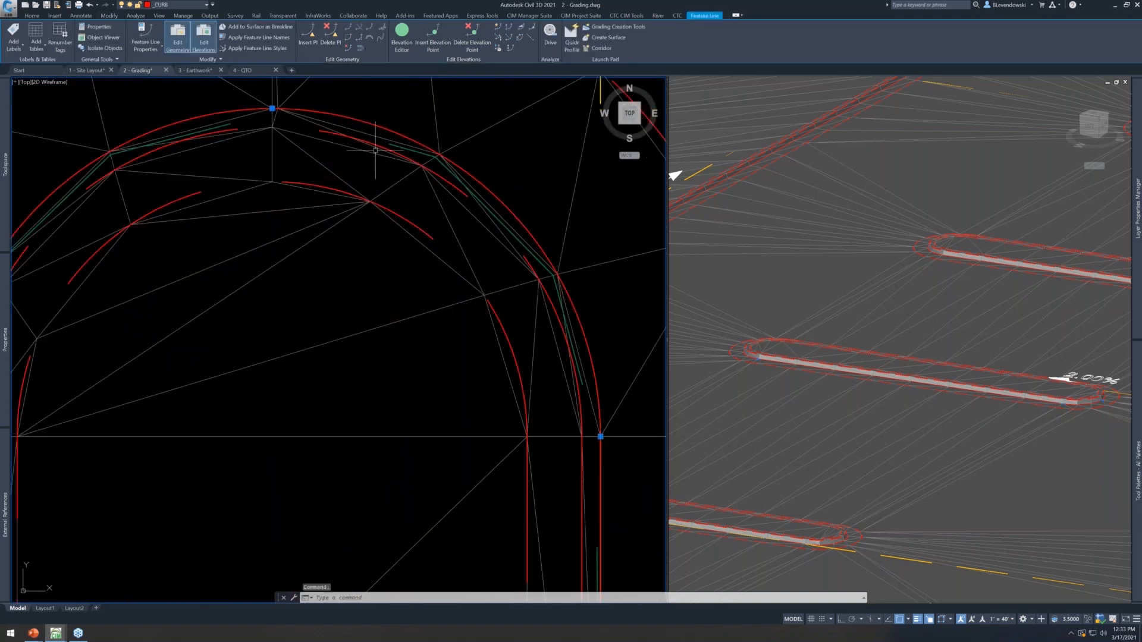
pyautogui.scroll(-6, 380, 152)
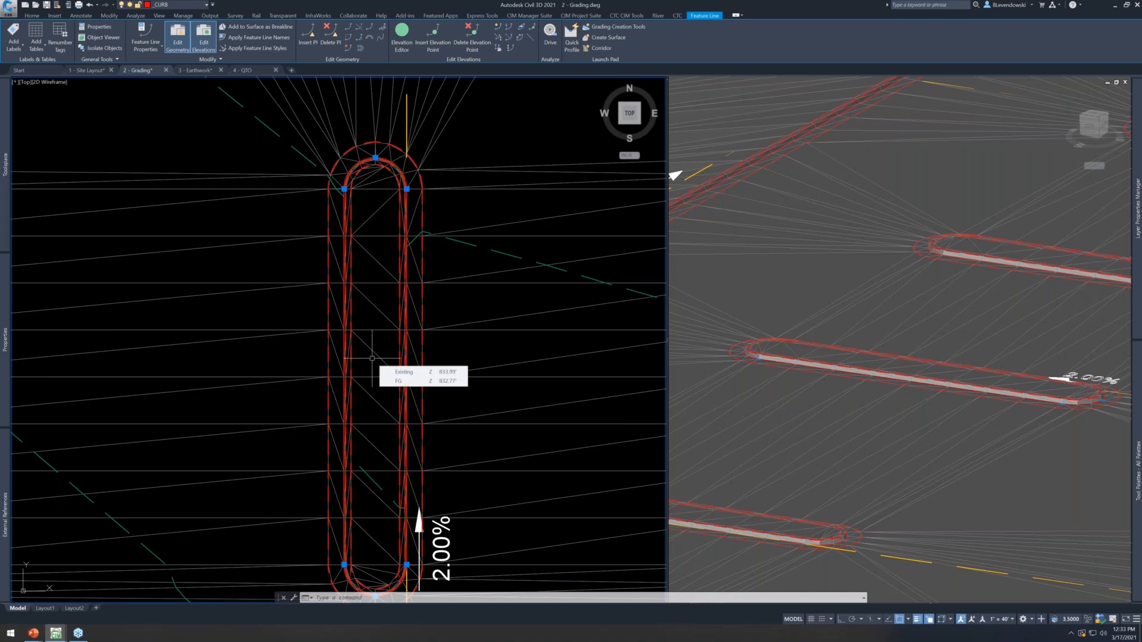
pyautogui.scroll(-4, 409, 296)
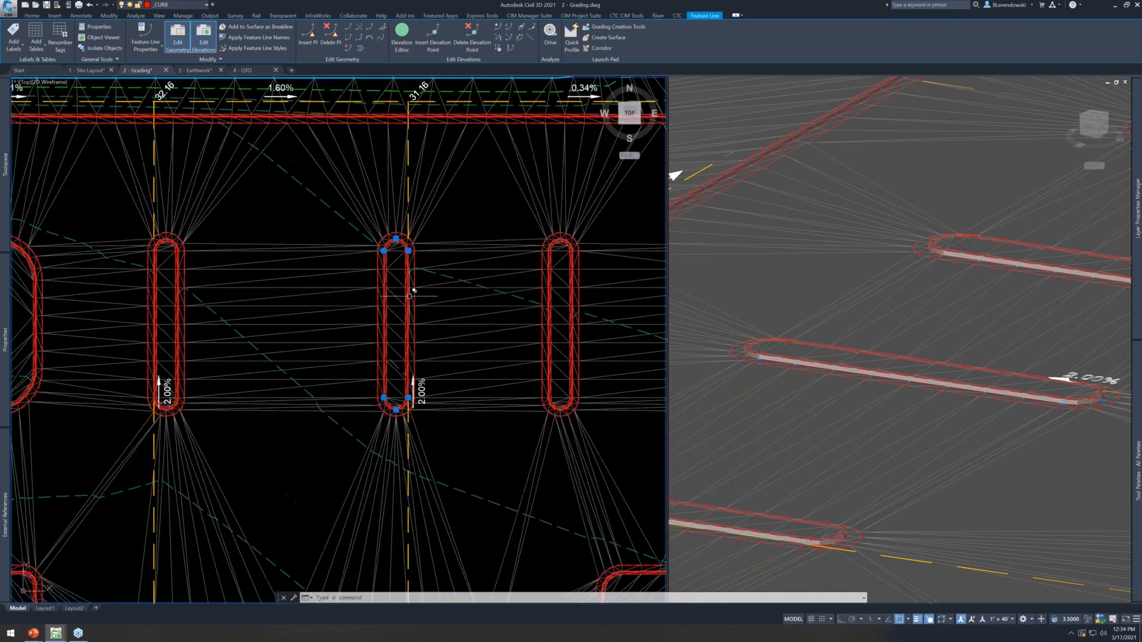
pyautogui.scroll(-2, 409, 295)
pyautogui.moveTo(450, 253)
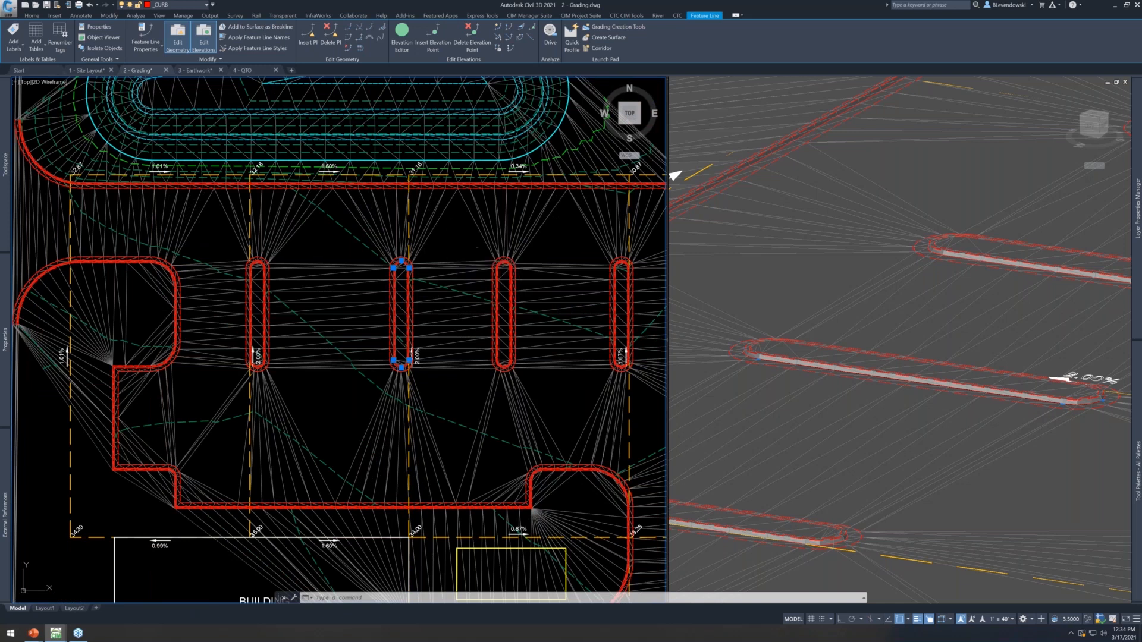
pyautogui.press('Escape')
pyautogui.press('Escape')
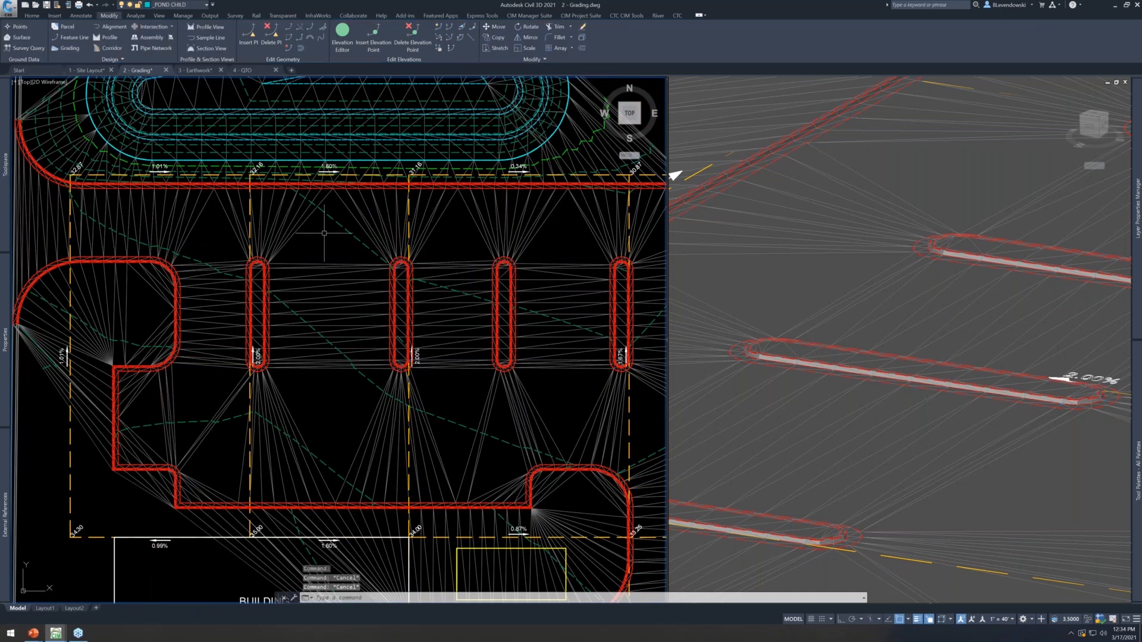
# Select the parent curb feature line between the parking lot and the pond to examine its points along the 1.60% grid line
pyautogui.moveTo(399, 231)
pyautogui.mouseDown(button='middle')
pyautogui.moveTo(430, 263)
pyautogui.moveTo(417, 262)
pyautogui.mouseUp(button='middle')
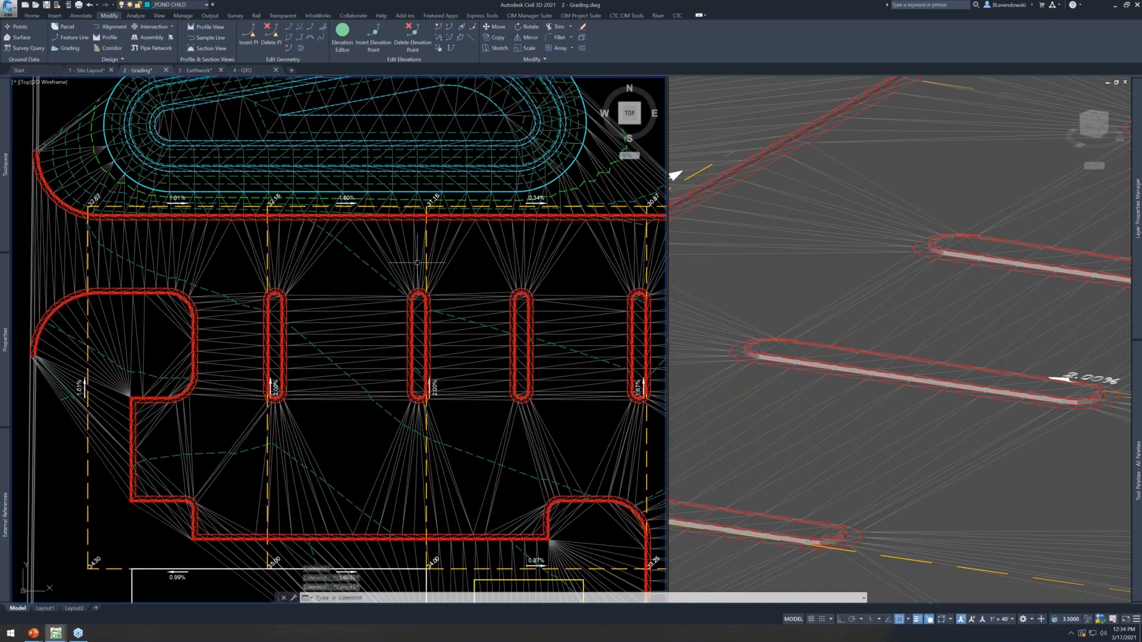
pyautogui.scroll(5, 368, 219)
pyautogui.click(364, 215)
pyautogui.press('Escape')
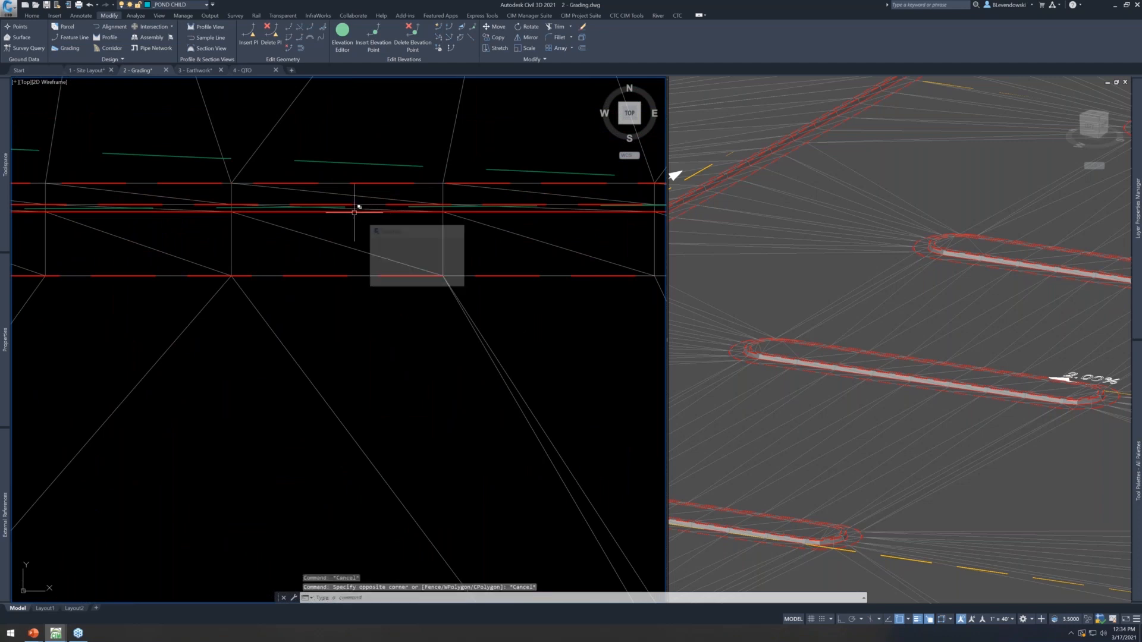
pyautogui.click(355, 211)
pyautogui.scroll(4, 369, 231)
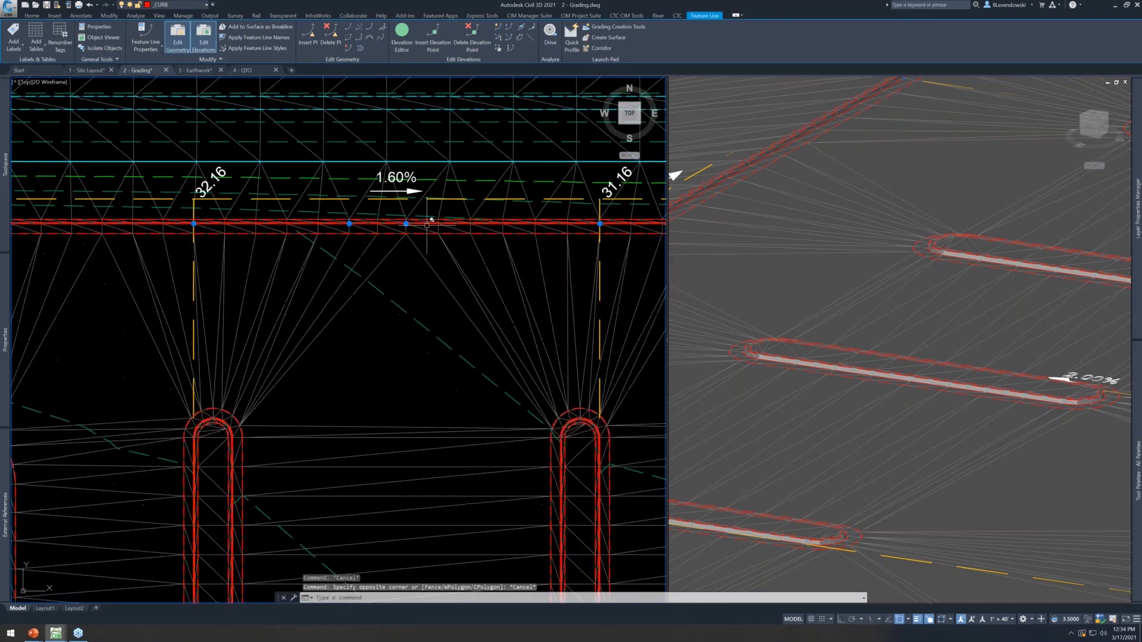
pyautogui.moveTo(370, 235); pyautogui.dragTo(371, 312, button='middle')
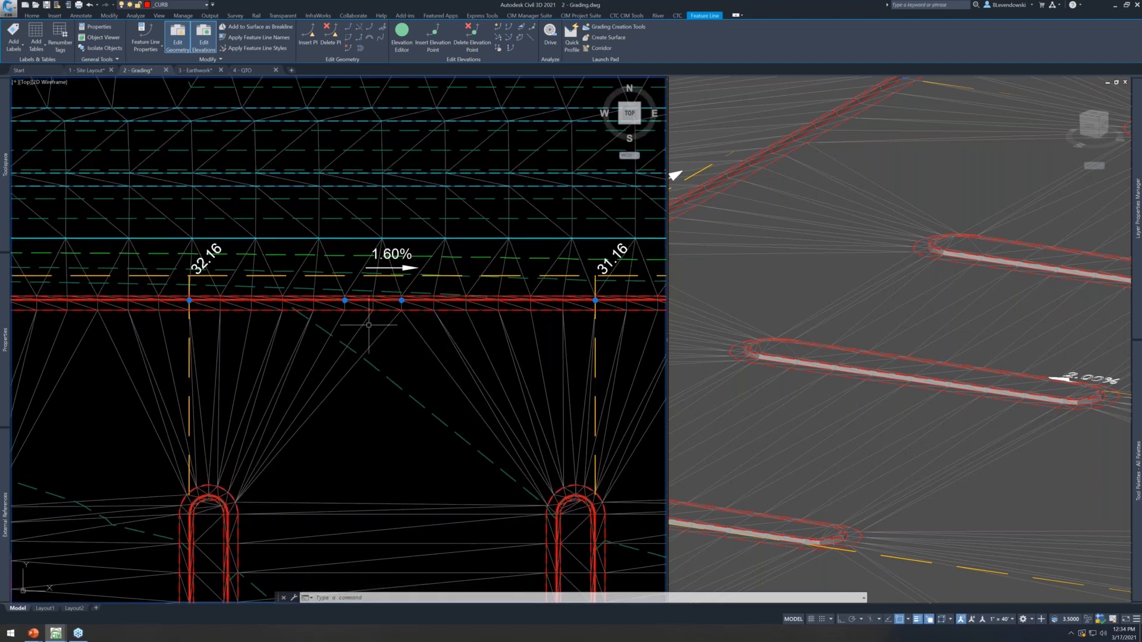
# Select the curb offset feature line on the parking side of the pond curb, compare it in plan and 3D, then deselect everything
pyautogui.scroll(2, 372, 310)
pyautogui.scroll(2, 371, 308)
pyautogui.click(328, 314)
pyautogui.press('Escape')
pyautogui.press('Escape')
pyautogui.click(328, 313)
pyautogui.click(359, 343)
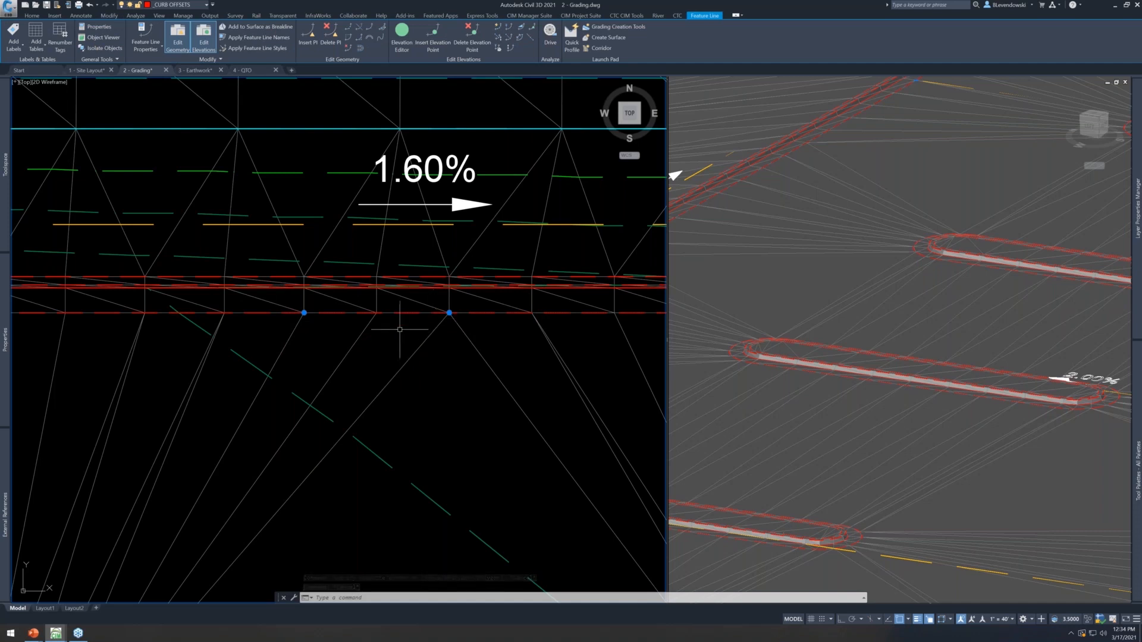
pyautogui.scroll(-5, 873, 311)
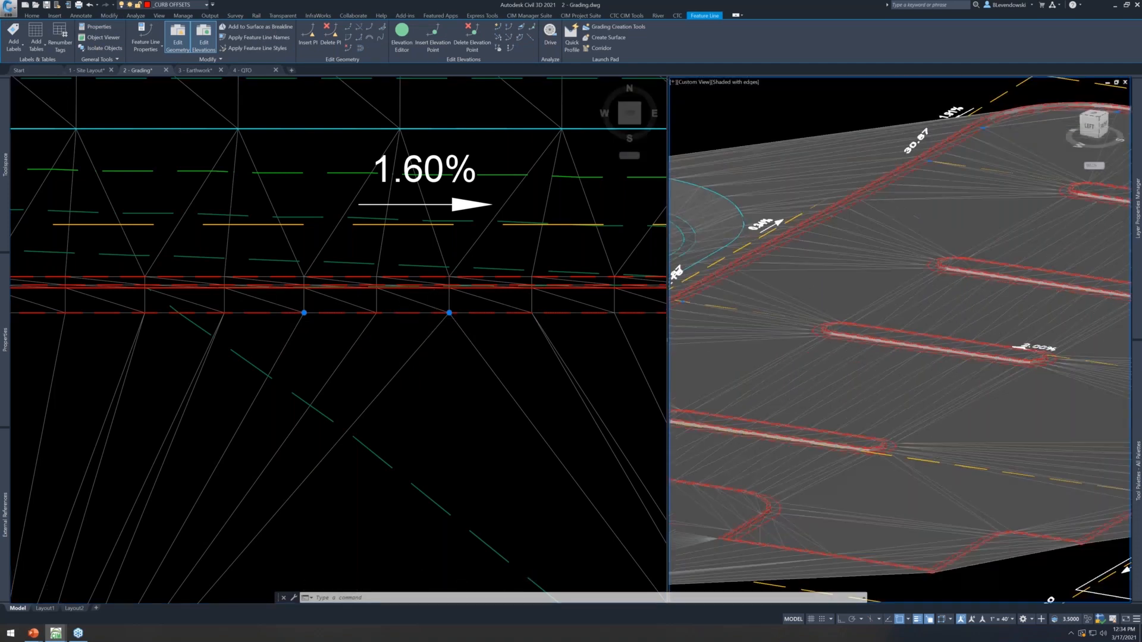
pyautogui.scroll(6, 818, 318)
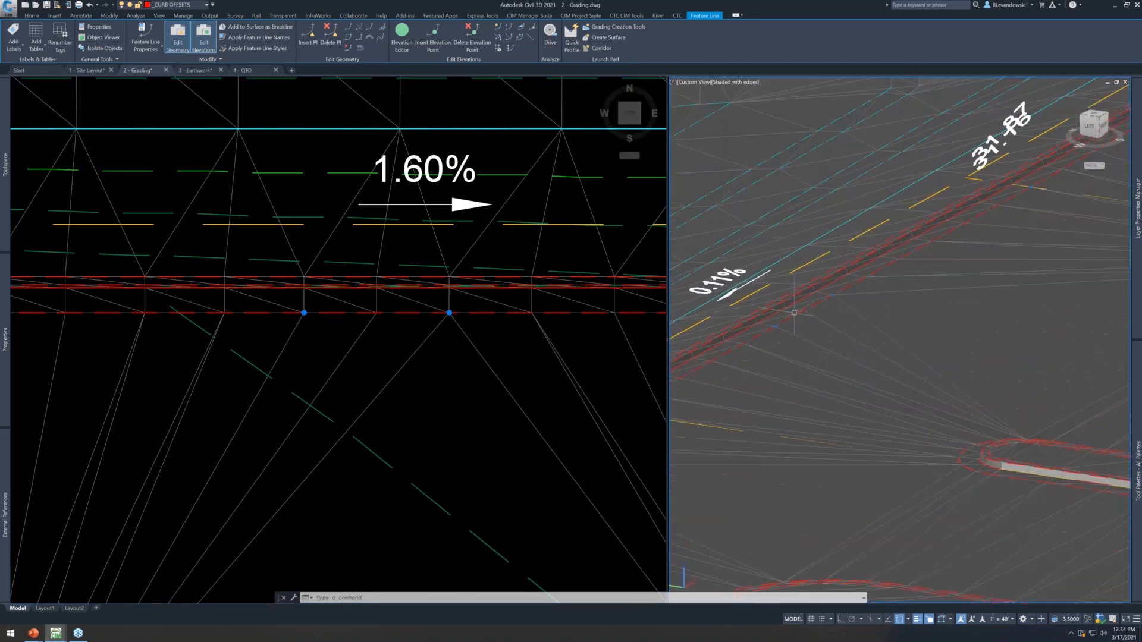
pyautogui.click(419, 253)
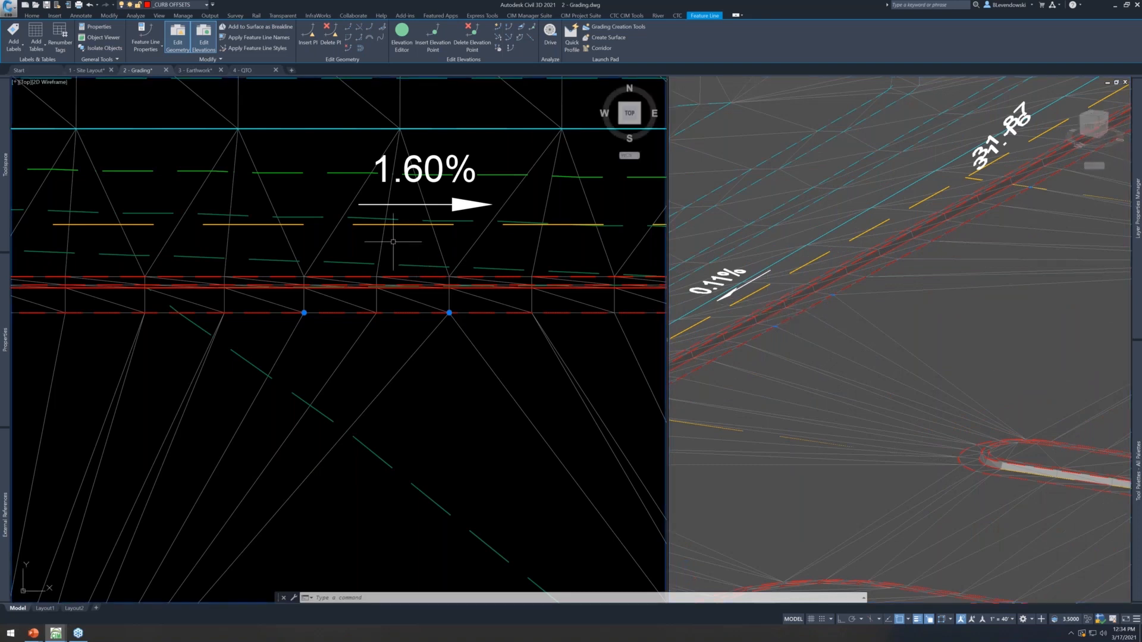
pyautogui.moveTo(393, 242)
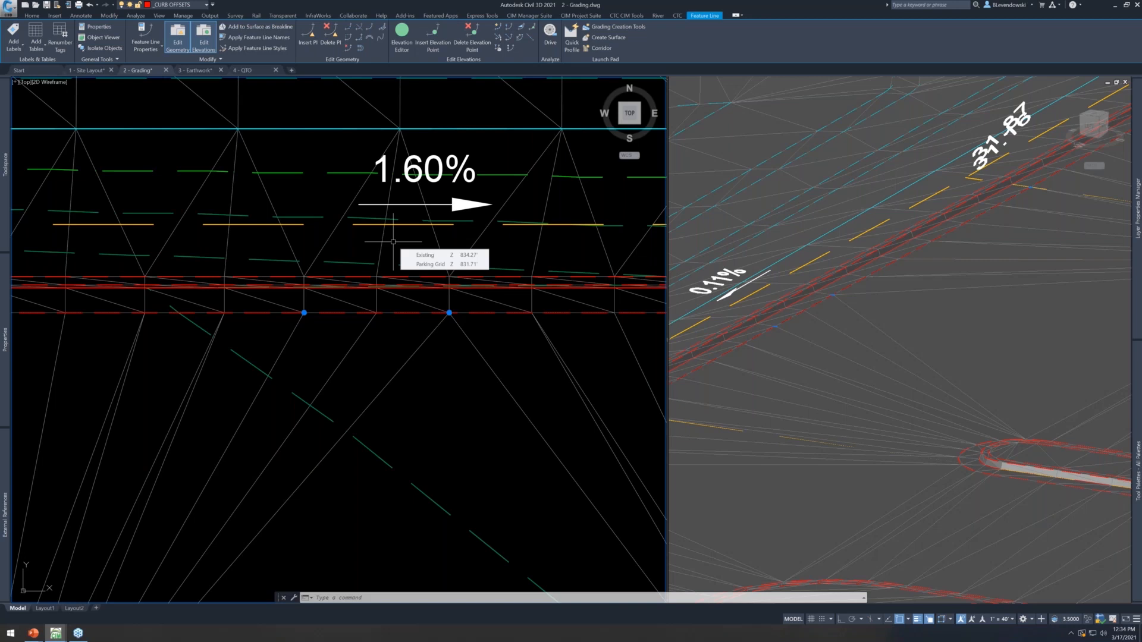
pyautogui.press('Escape')
pyautogui.press('Escape')
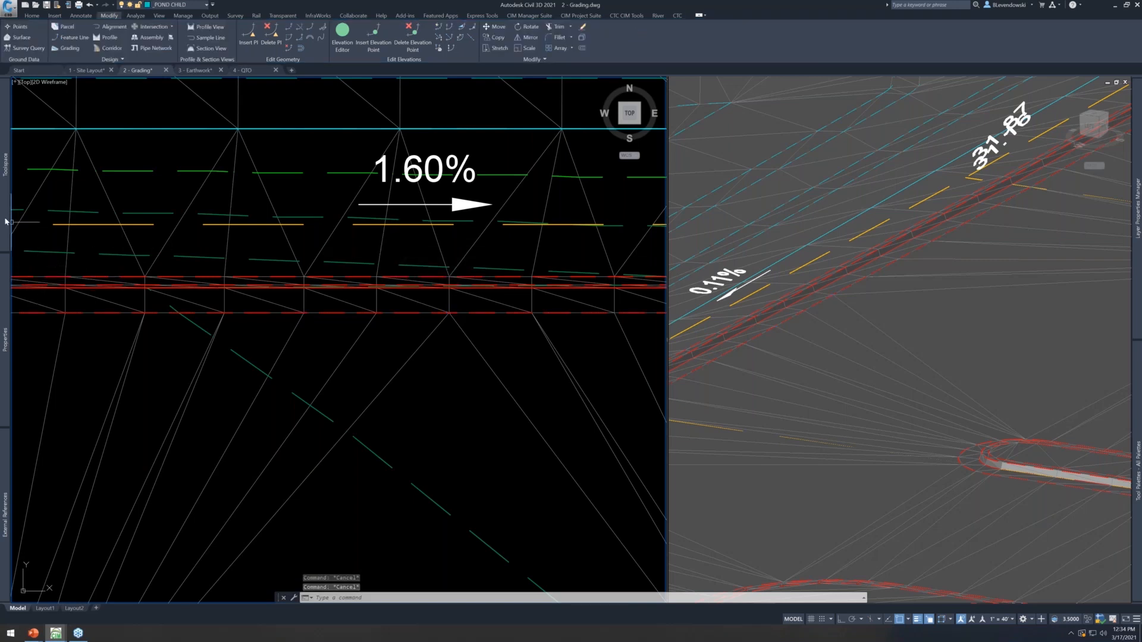
# Expand the drawing's sites in Toolspace and list the feature lines belonging to the Building Site
pyautogui.moveTo(6, 221)
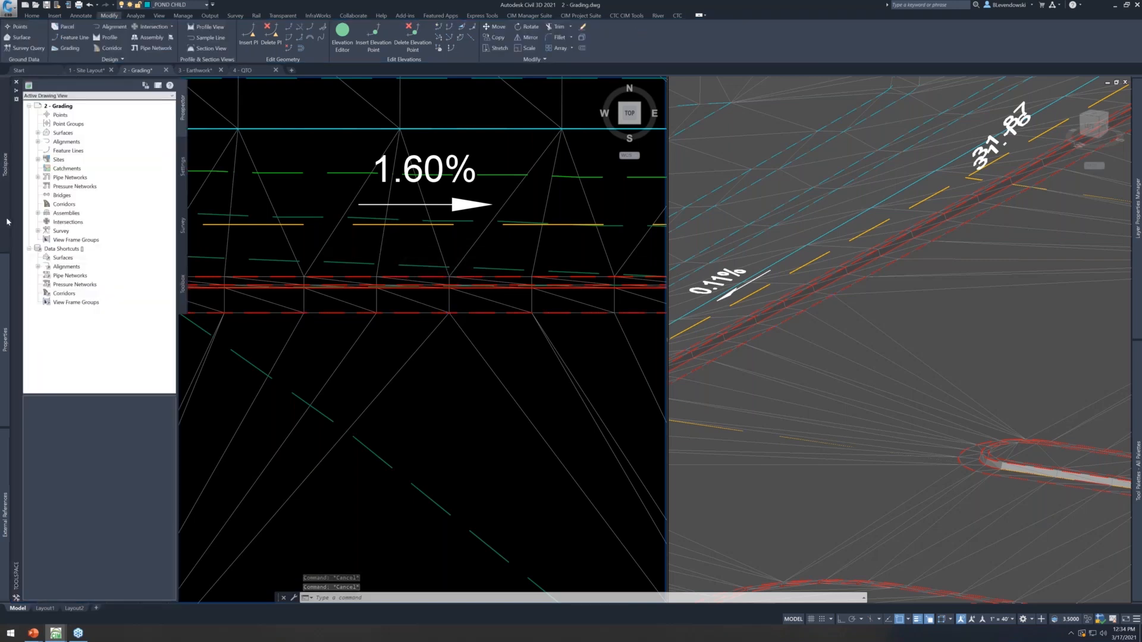
pyautogui.doubleClick(59, 160)
pyautogui.doubleClick(77, 169)
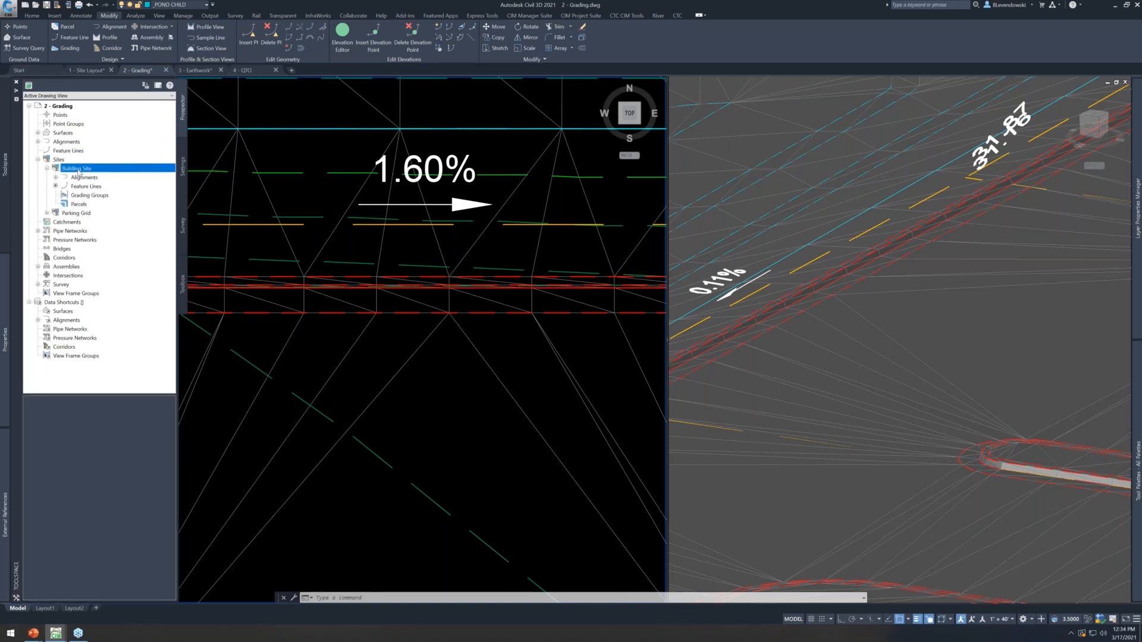
pyautogui.click(82, 187)
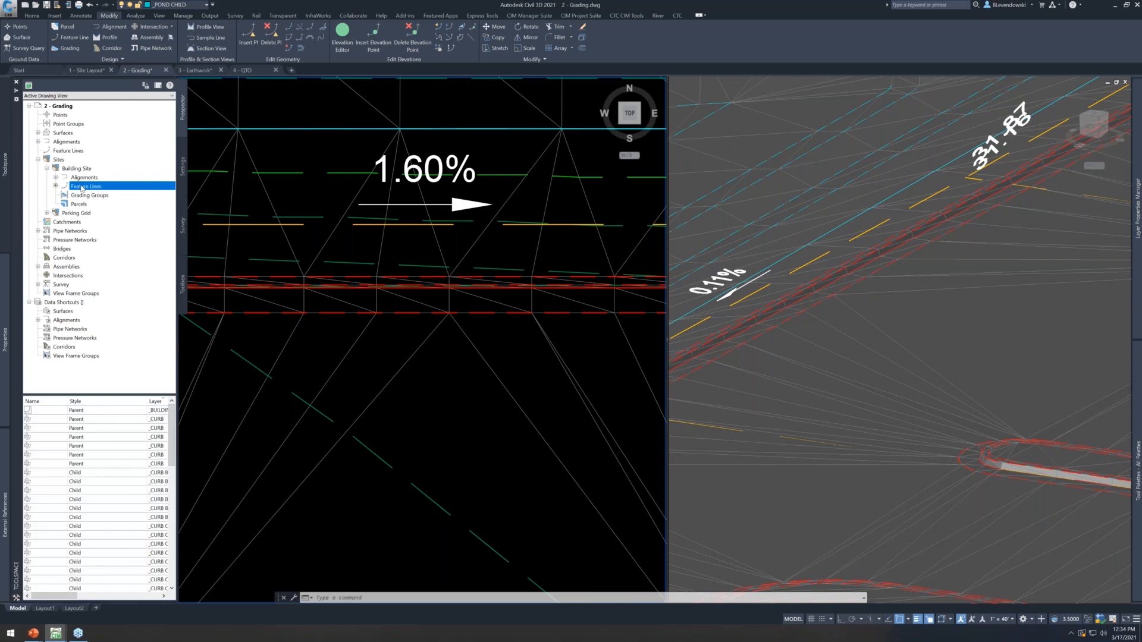
# Review the split point resolution style order in the Building Site's feature line properties, checking Curb Cuts, Parent and Child
pyautogui.rightClick(81, 188)
pyautogui.click(91, 190)
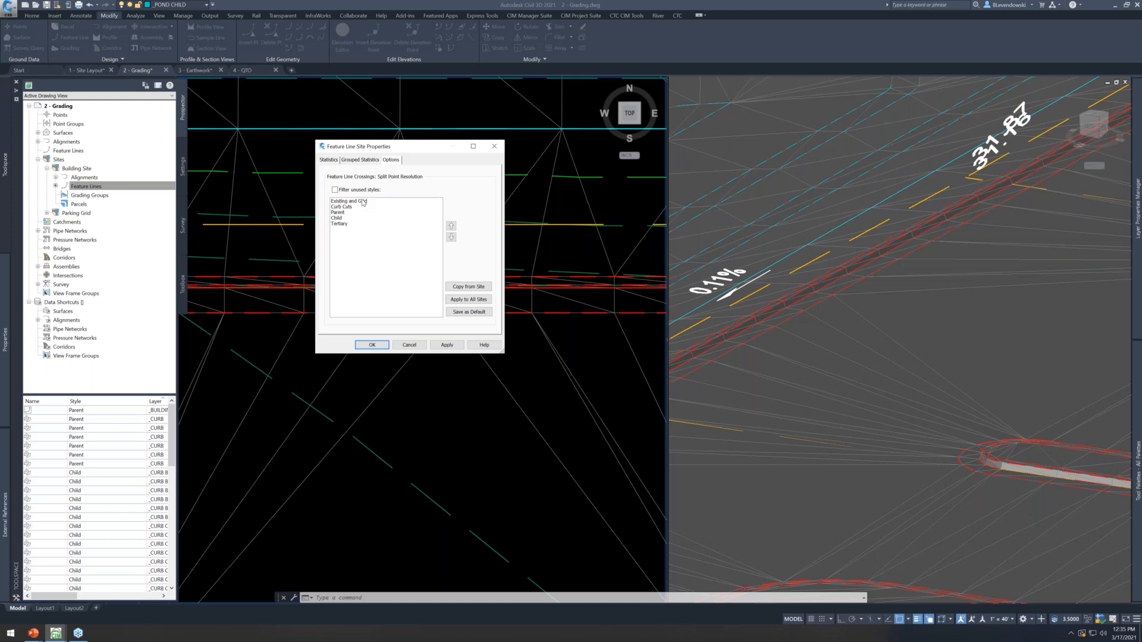
pyautogui.click(347, 207)
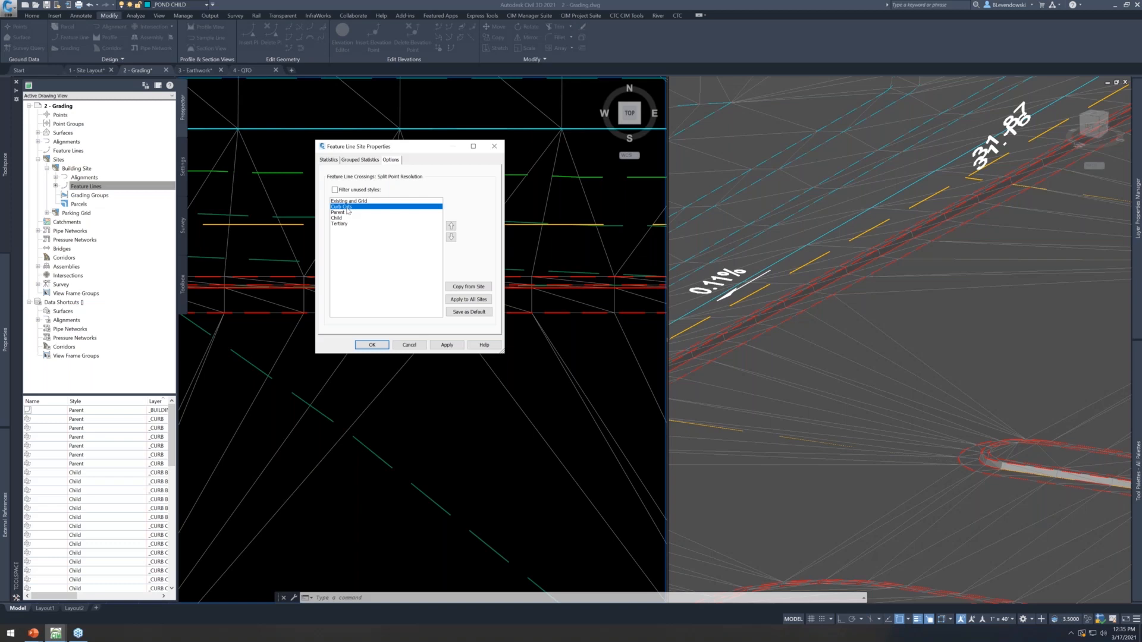
pyautogui.moveTo(436, 149); pyautogui.dragTo(582, 61)
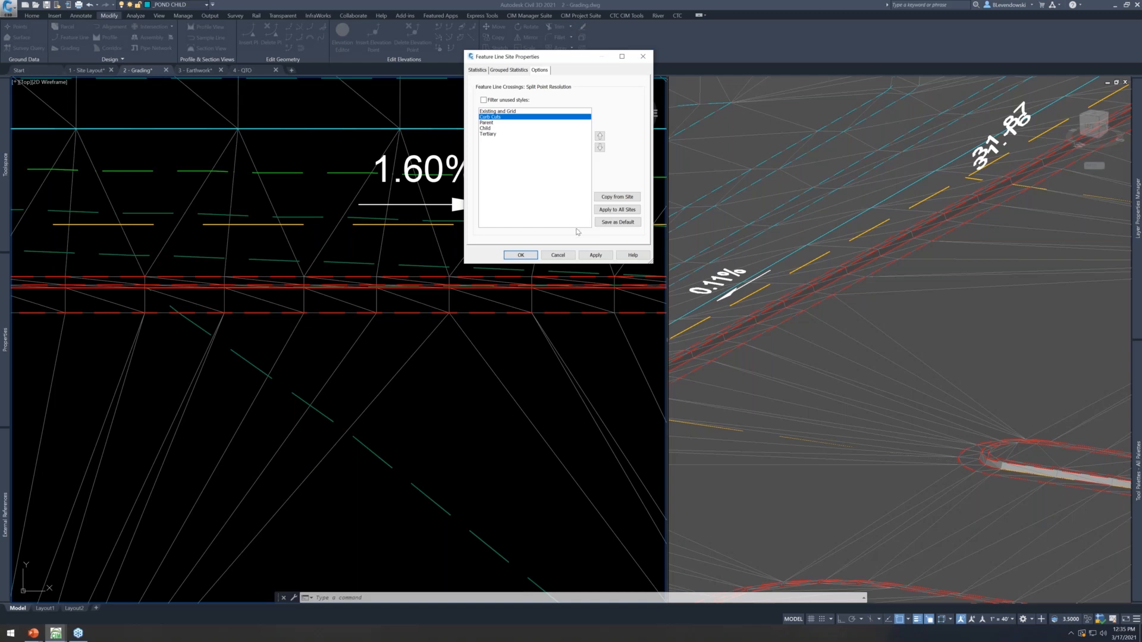
pyautogui.click(487, 124)
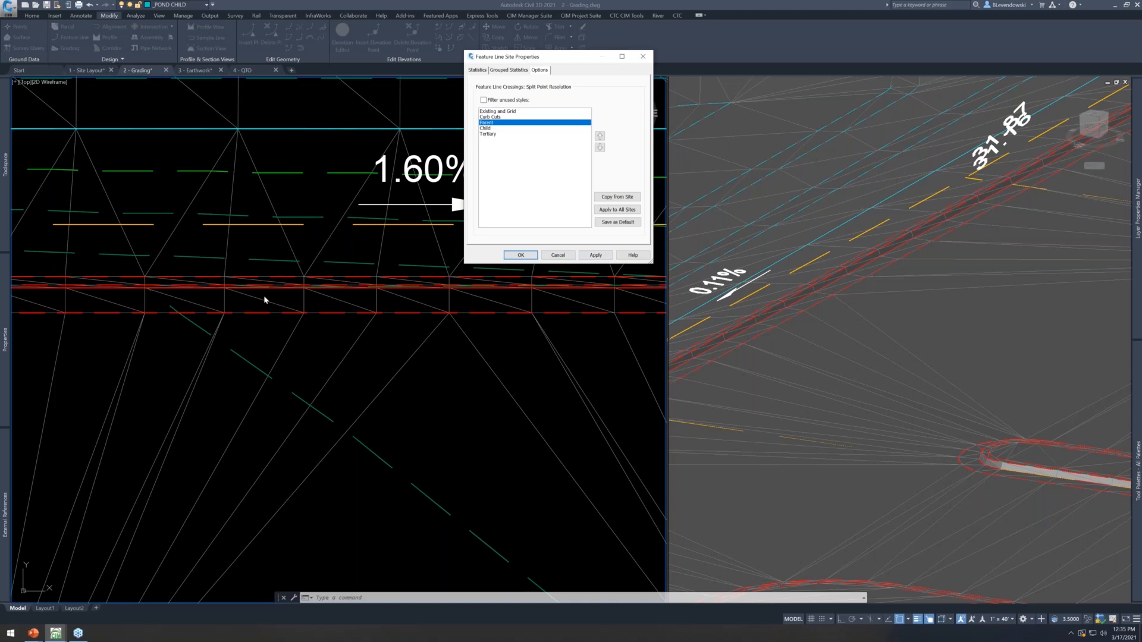
pyautogui.click(487, 129)
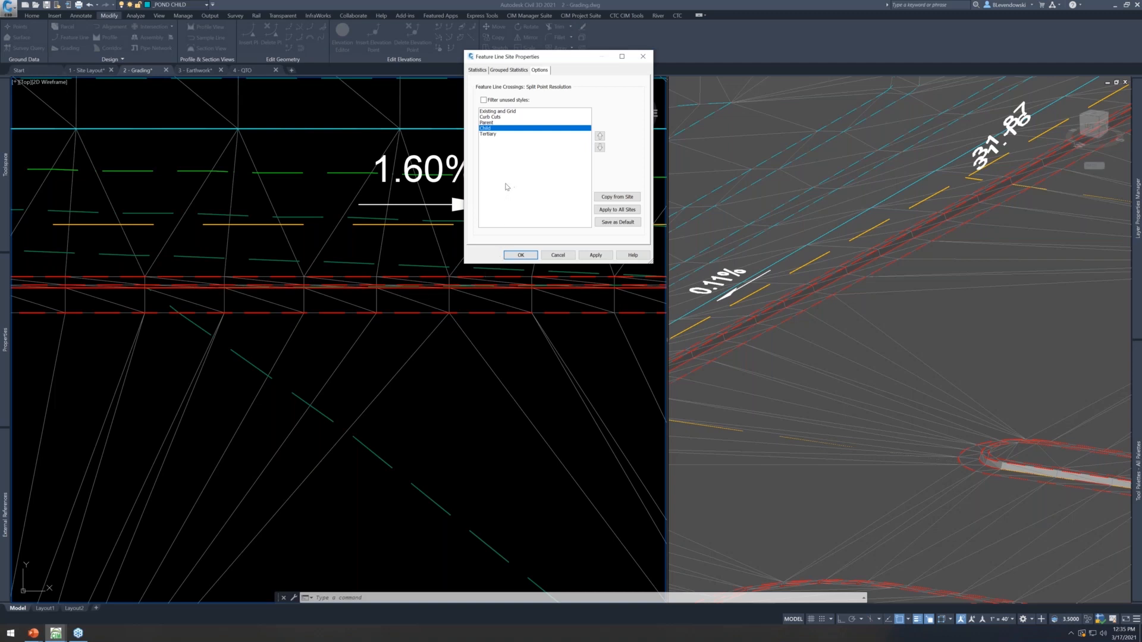
pyautogui.click(494, 117)
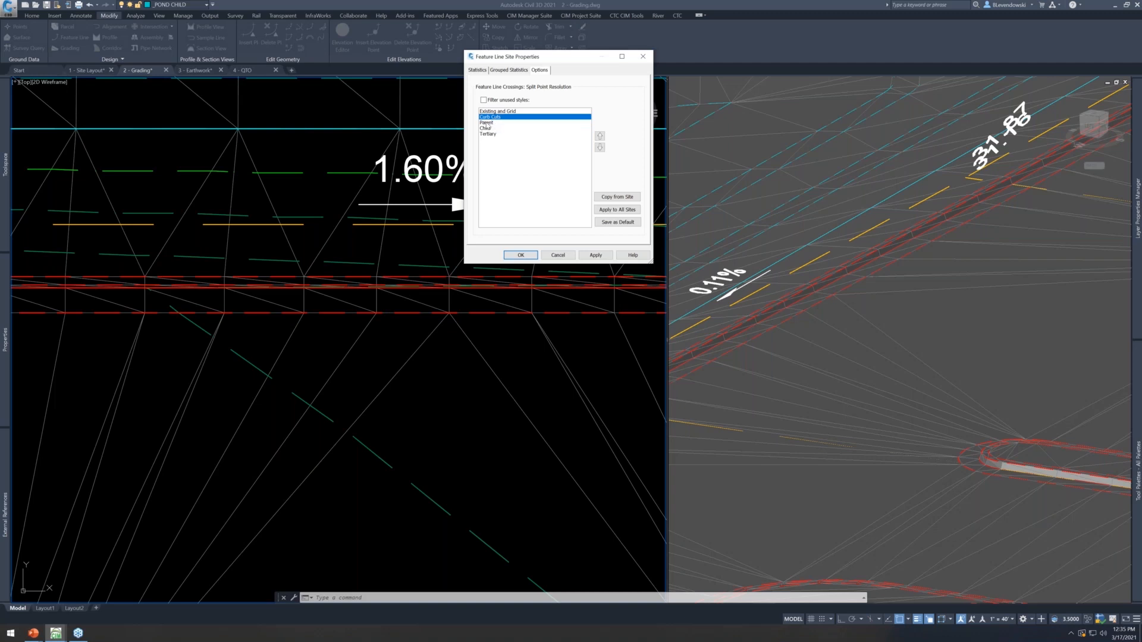
pyautogui.click(489, 124)
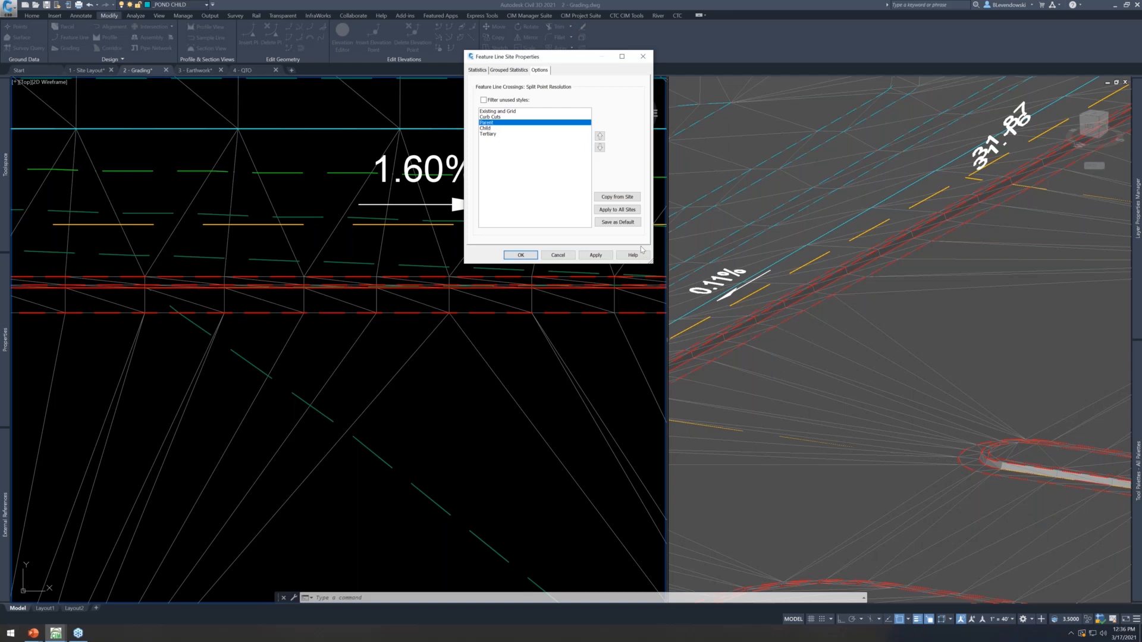
pyautogui.click(557, 255)
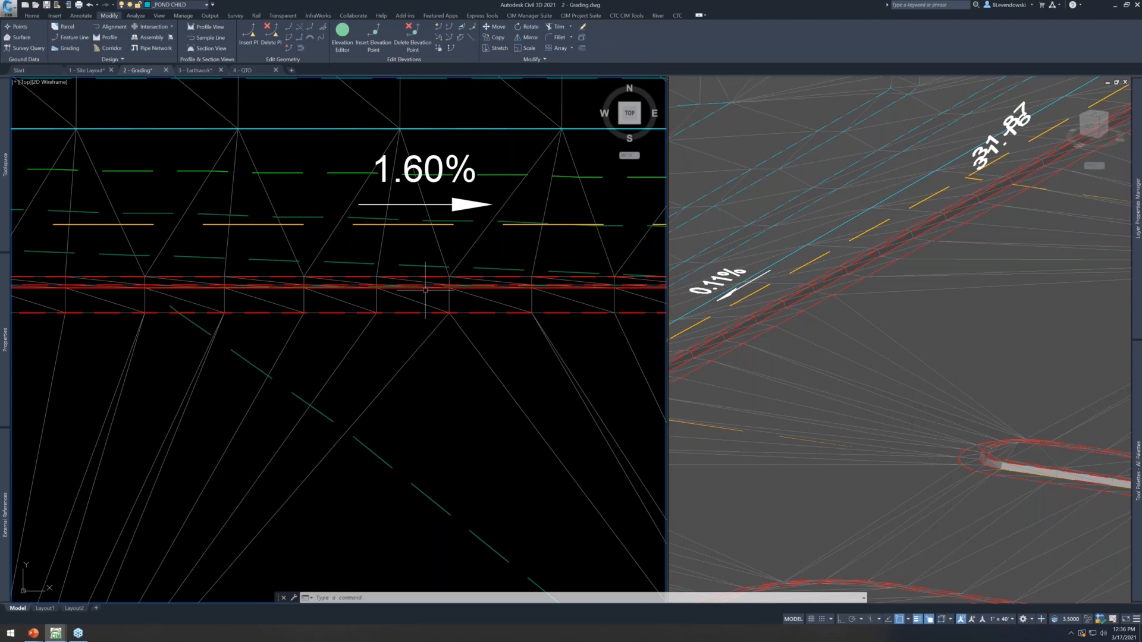
# Draw a short vertical polyline across the curb feature lines below the 1.60% slope label
pyautogui.click(433, 288)
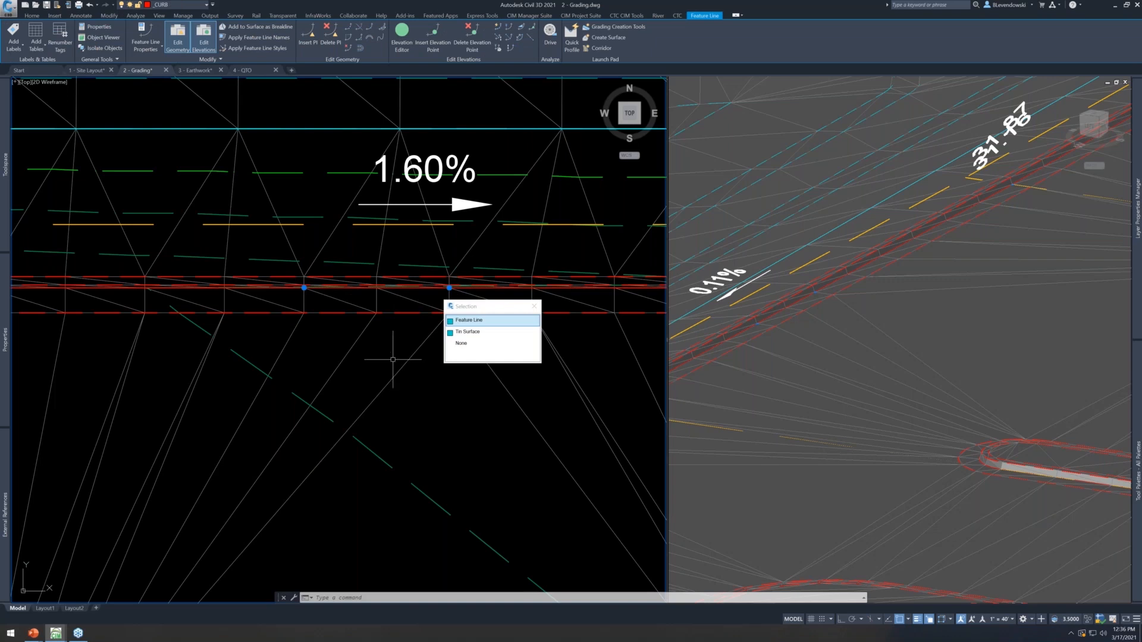
pyautogui.press('Escape')
pyautogui.scroll(2, 378, 305)
pyautogui.scroll(2, 378, 305)
pyautogui.write('pl')
pyautogui.press('Return')
pyautogui.click(373, 325)
pyautogui.press('F8')
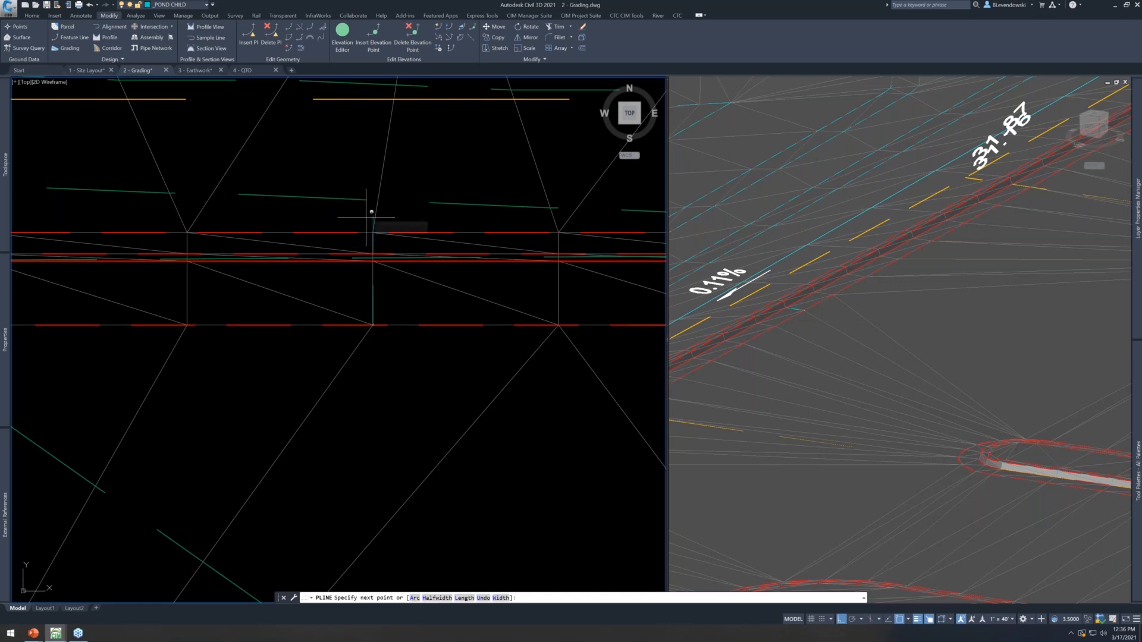
pyautogui.scroll(4, 369, 217)
pyautogui.click(376, 203)
pyautogui.scroll(-3, 380, 197)
pyautogui.press('Return')
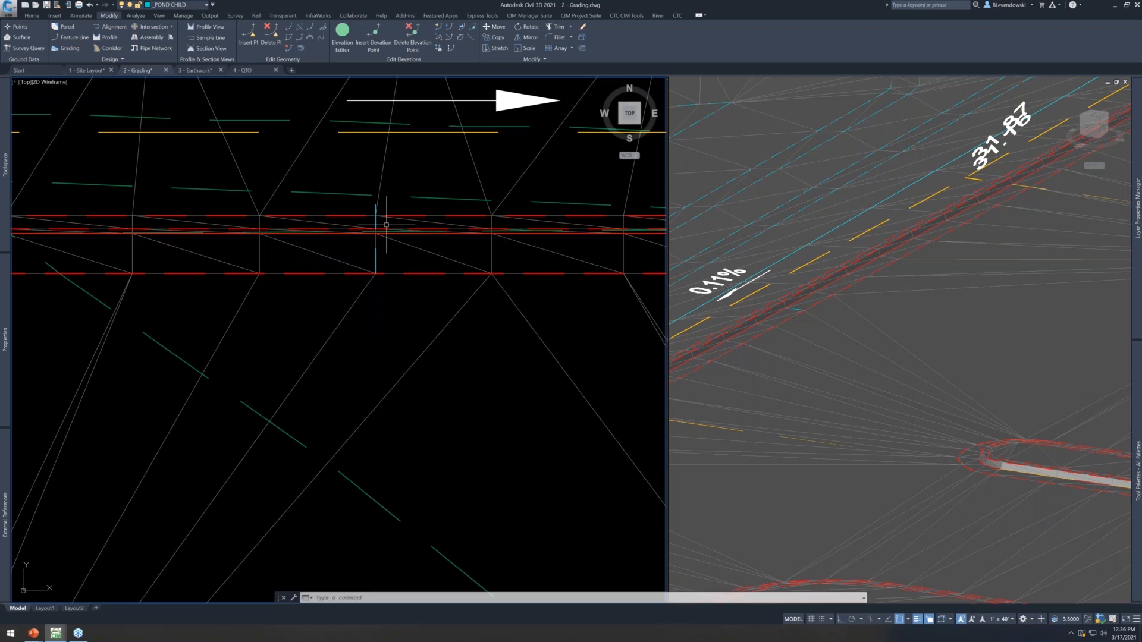
# Move the short polyline slightly downward so both ends extend past the outer curb lines
pyautogui.write('m')
pyautogui.press('Return')
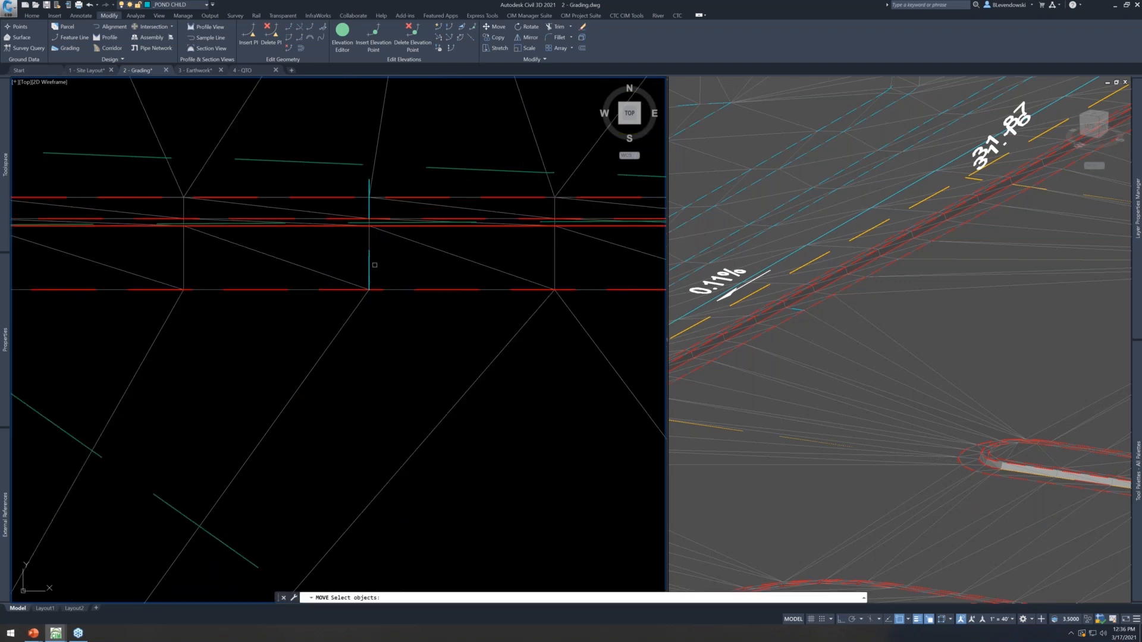
pyautogui.click(376, 273)
pyautogui.click(400, 291)
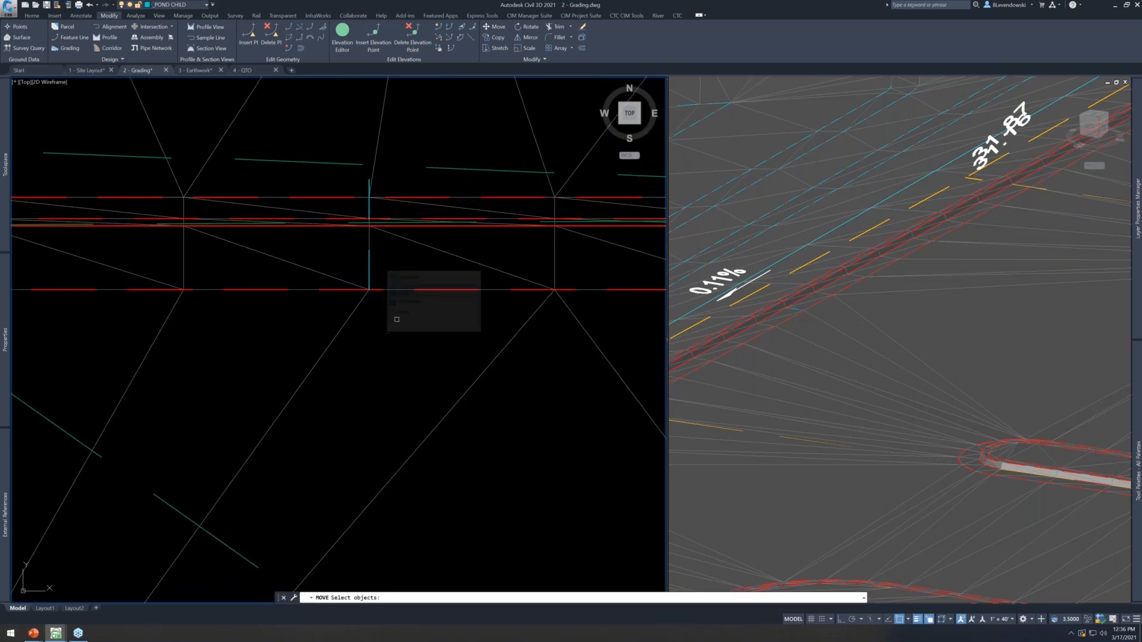
pyautogui.press('Return')
pyautogui.click(420, 325)
pyautogui.press('F8')
pyautogui.click(420, 348)
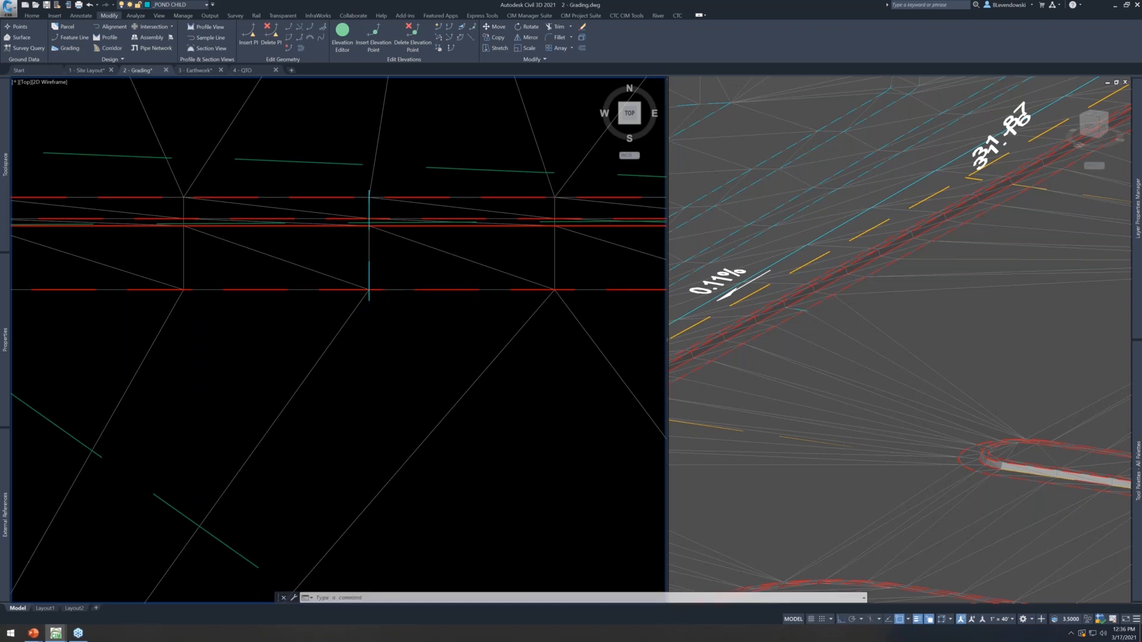
pyautogui.scroll(-5, 447, 276)
pyautogui.scroll(4, 431, 274)
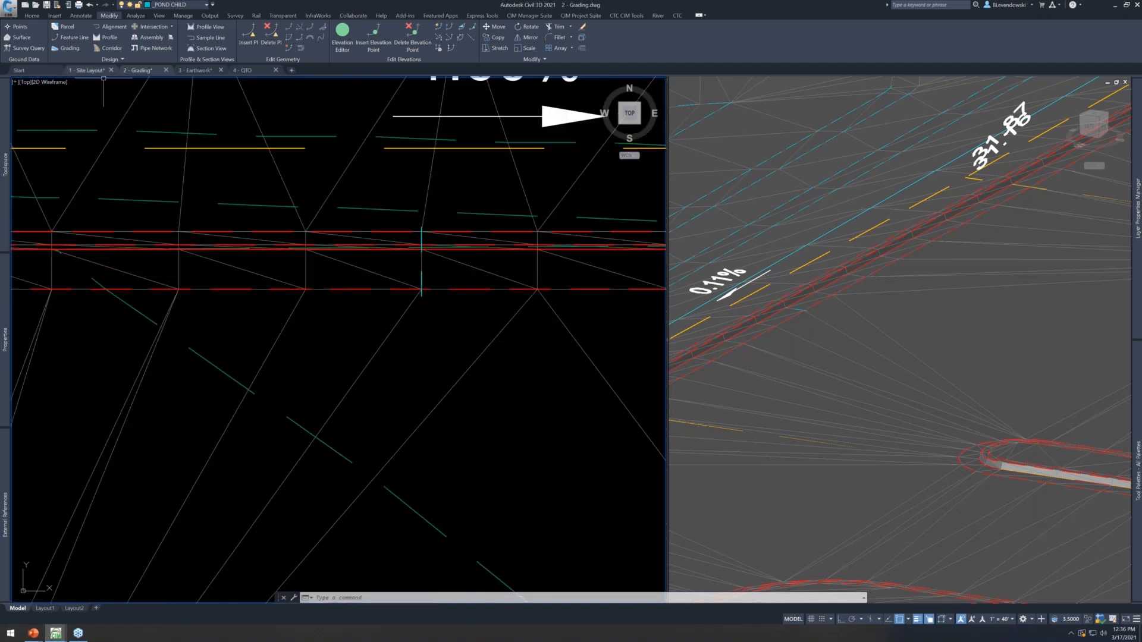
# Create a feature line from the short curb-crossing polyline and assign it to the Building Site
pyautogui.click(31, 16)
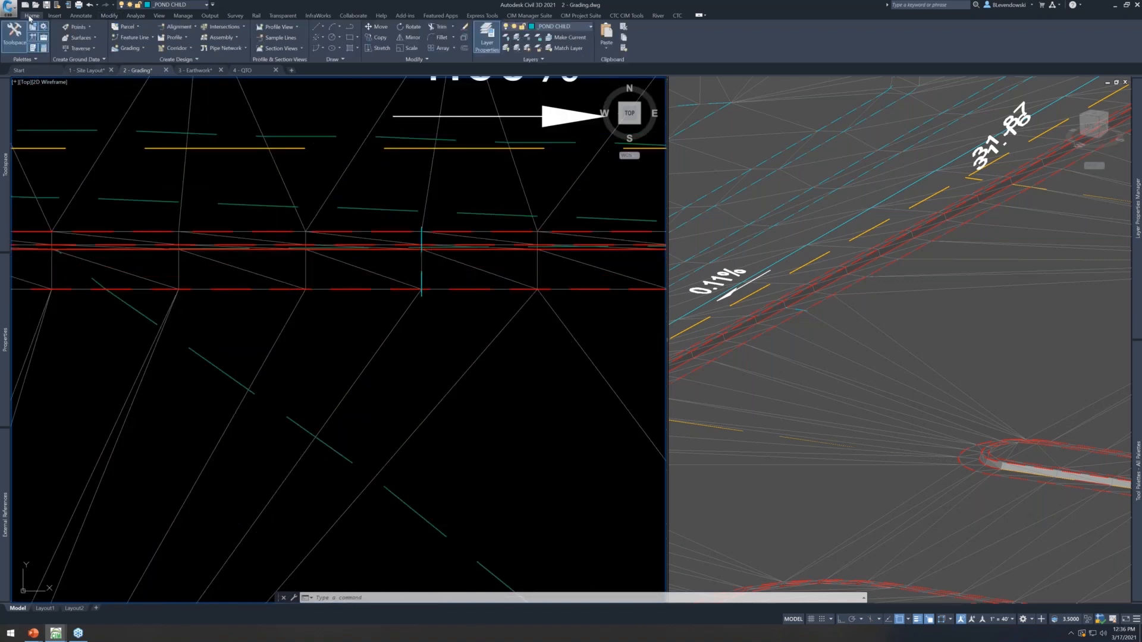
pyautogui.click(134, 37)
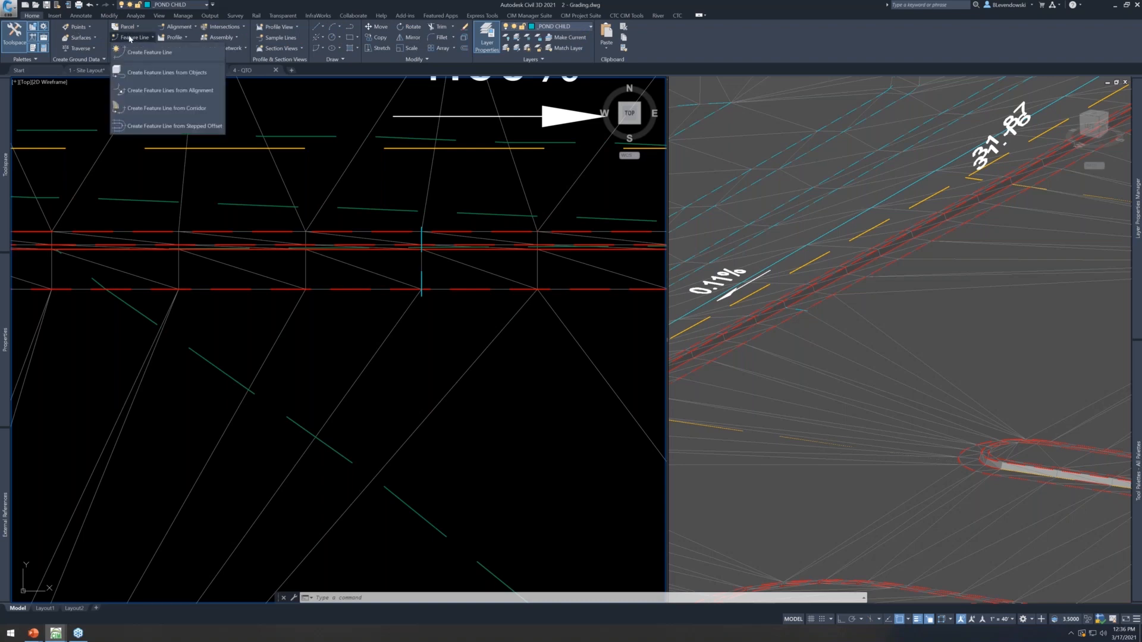
pyautogui.click(166, 73)
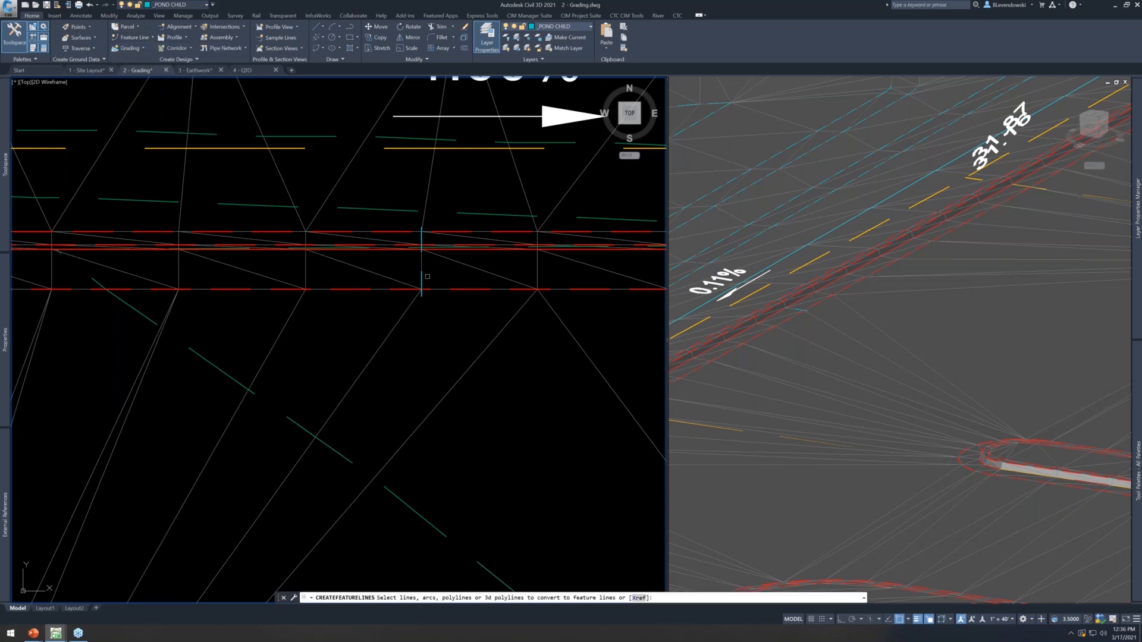
pyautogui.click(421, 274)
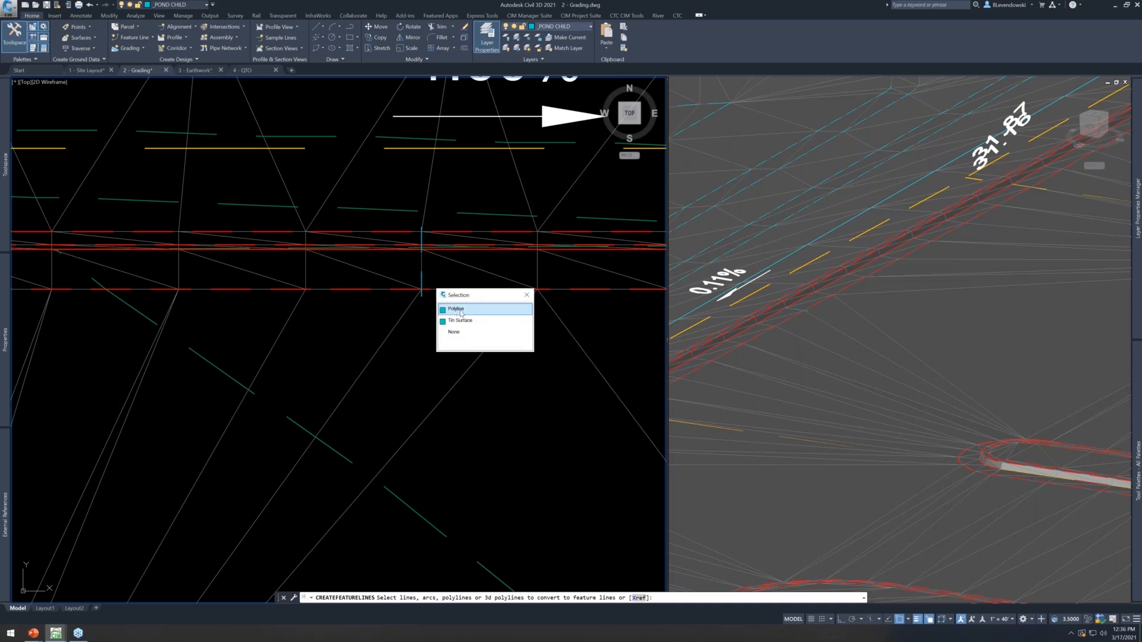
pyautogui.click(461, 310)
pyautogui.press('Return')
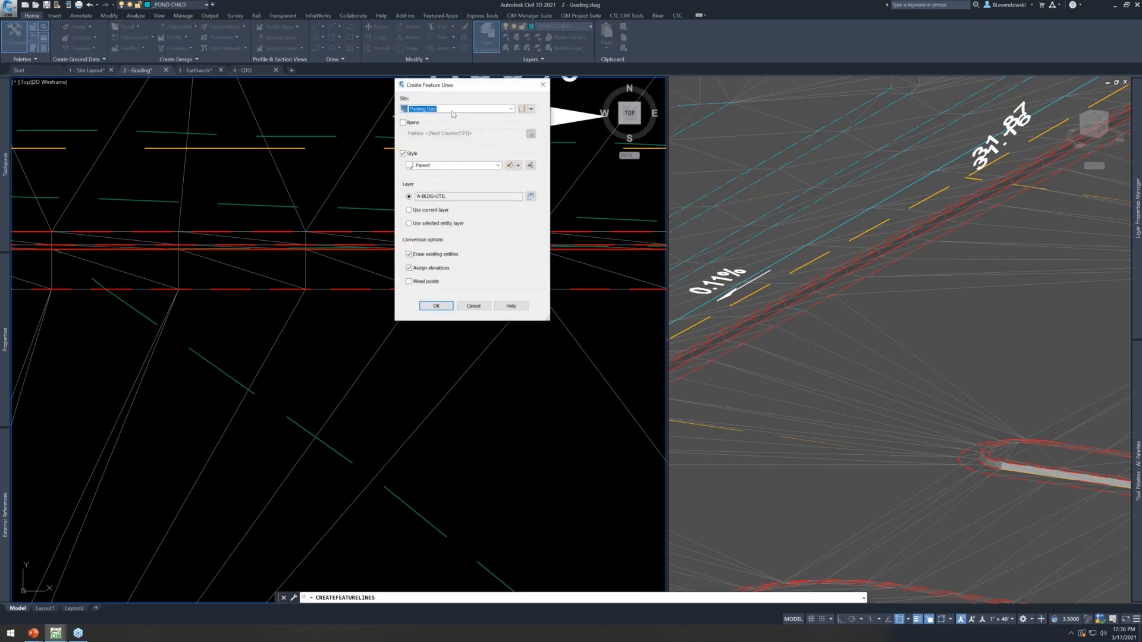
pyautogui.click(453, 110)
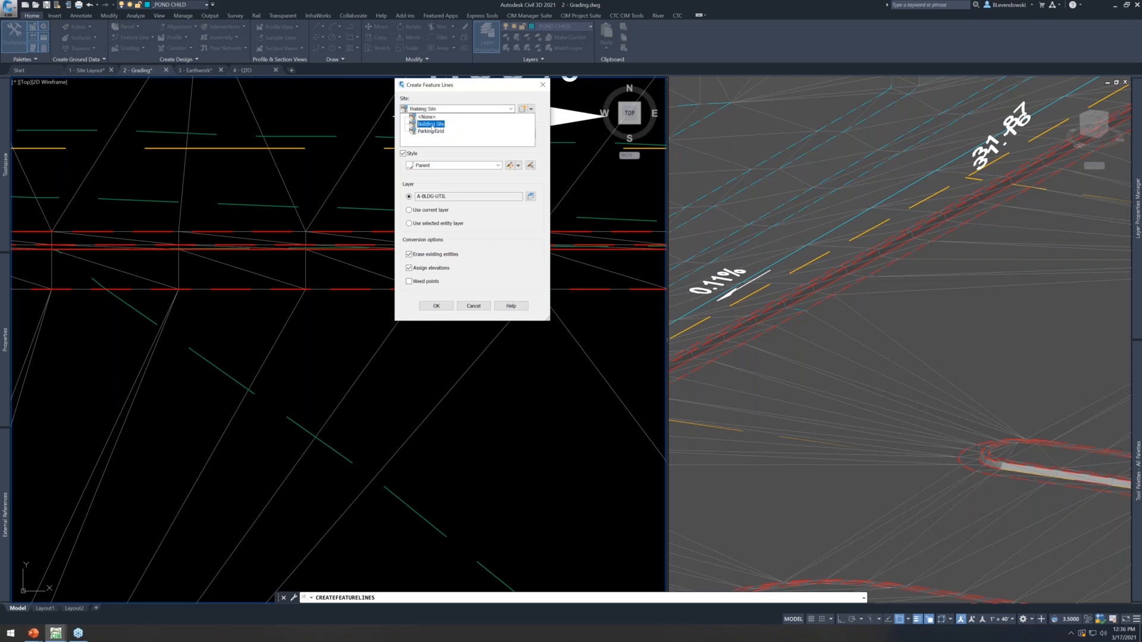
pyautogui.click(431, 124)
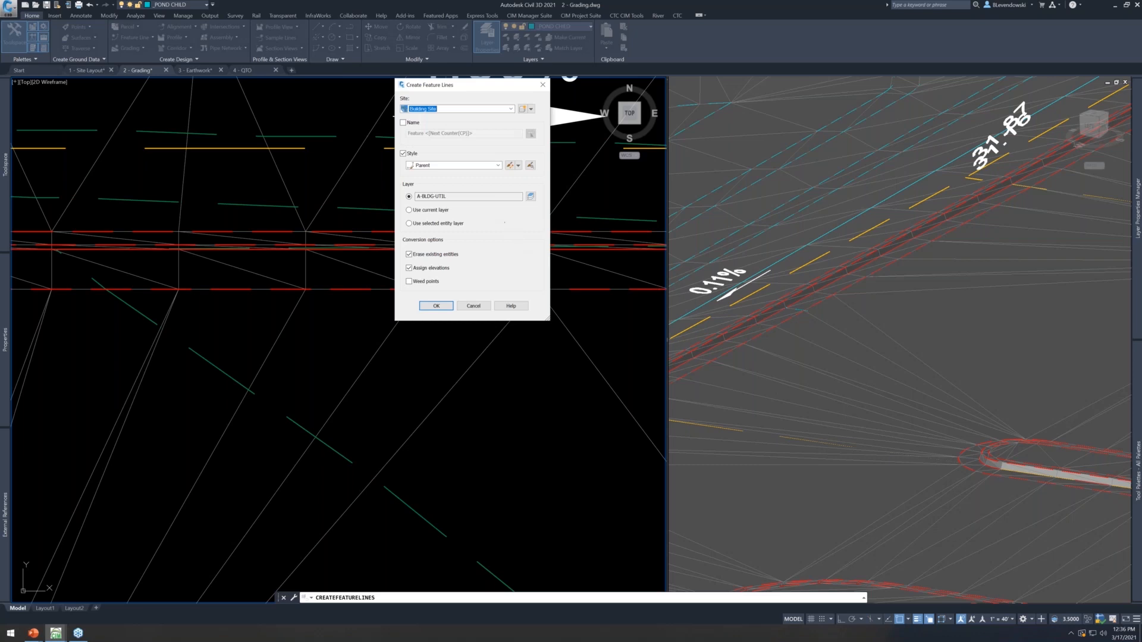
# Choose the new feature line's style and assign its elevations from the Parking Grid surface with a 0.00' relative elevation
pyautogui.click(452, 166)
pyautogui.click(434, 181)
pyautogui.click(436, 307)
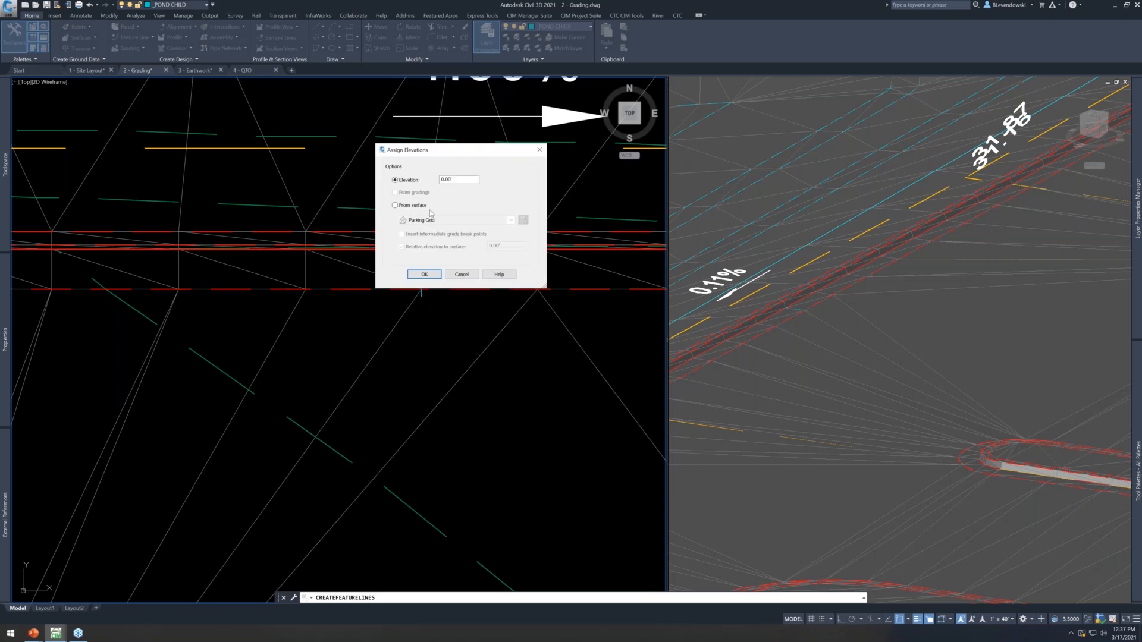
pyautogui.click(417, 205)
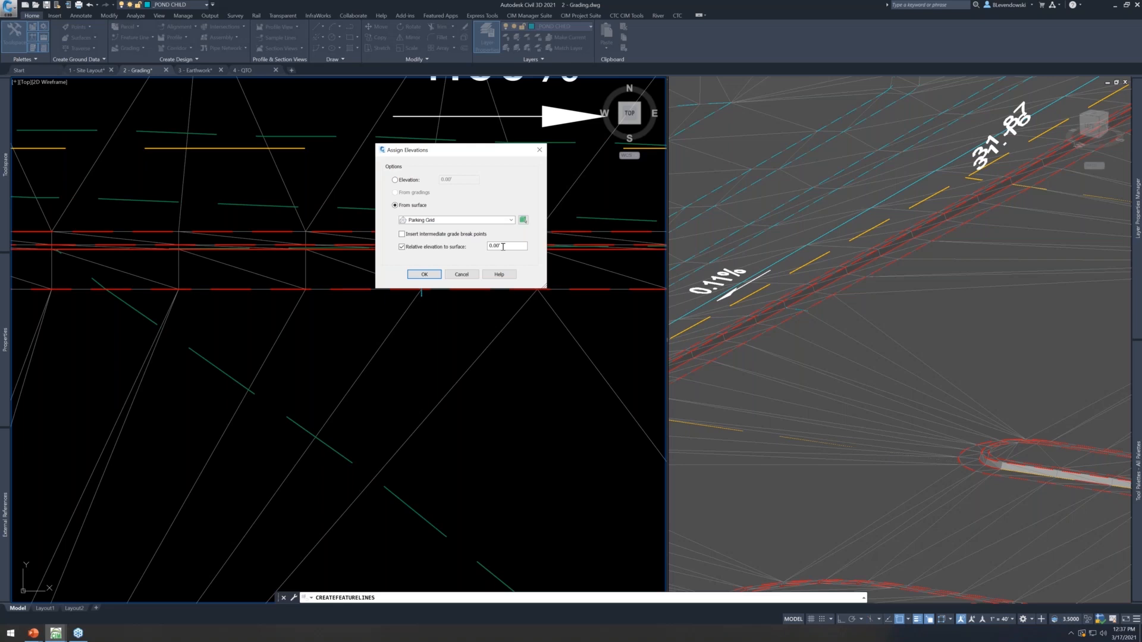
pyautogui.click(424, 275)
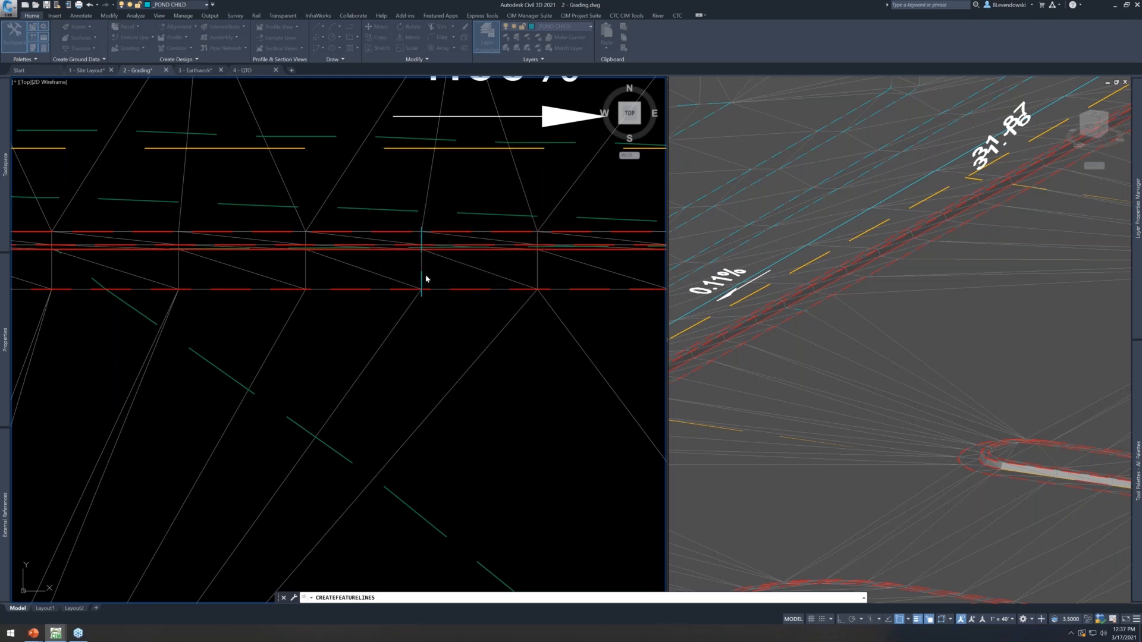
# Examine where the new feature line crosses the curb and how the FG surface responds, in both 3D and plan views
pyautogui.click(816, 335)
pyautogui.scroll(3, 810, 326)
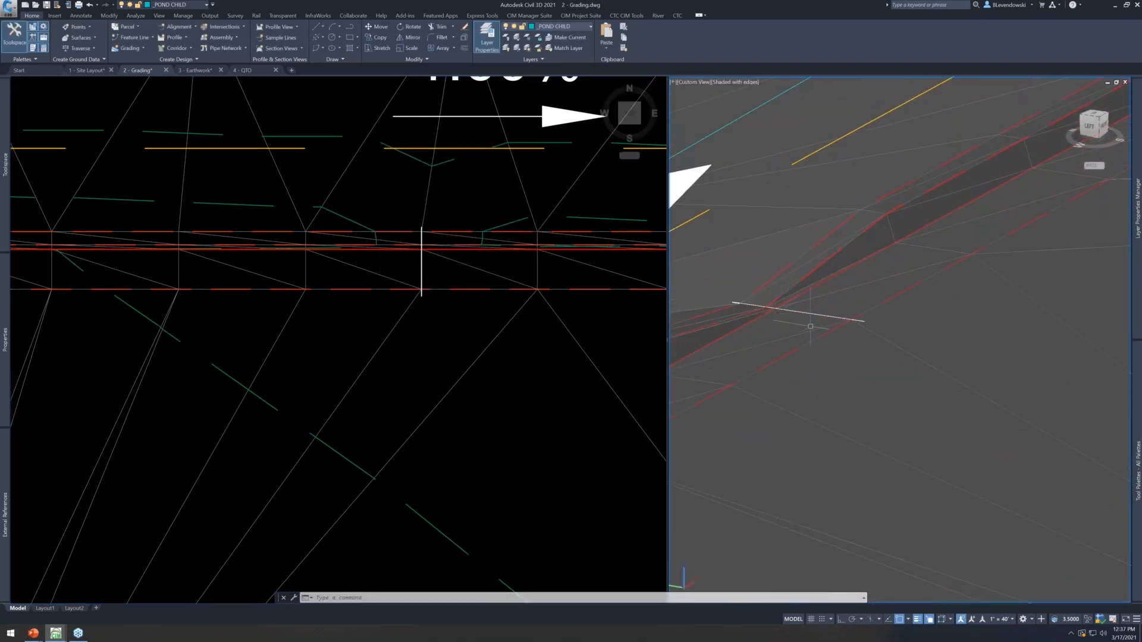
pyautogui.scroll(-2, 810, 326)
pyautogui.scroll(-1, 810, 322)
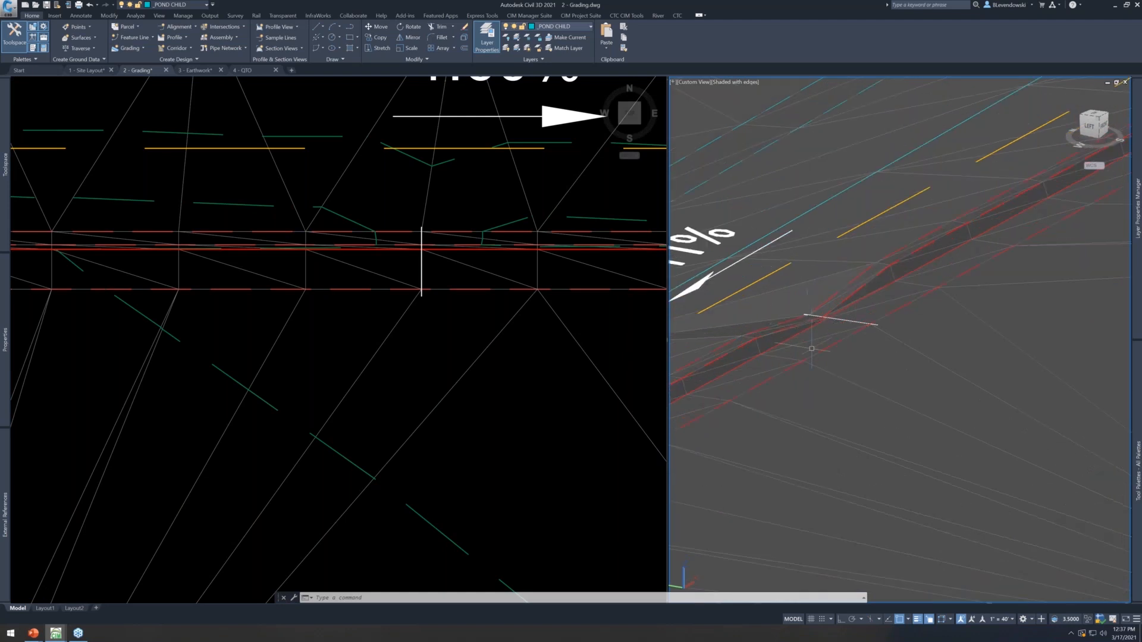
pyautogui.scroll(-3, 880, 333)
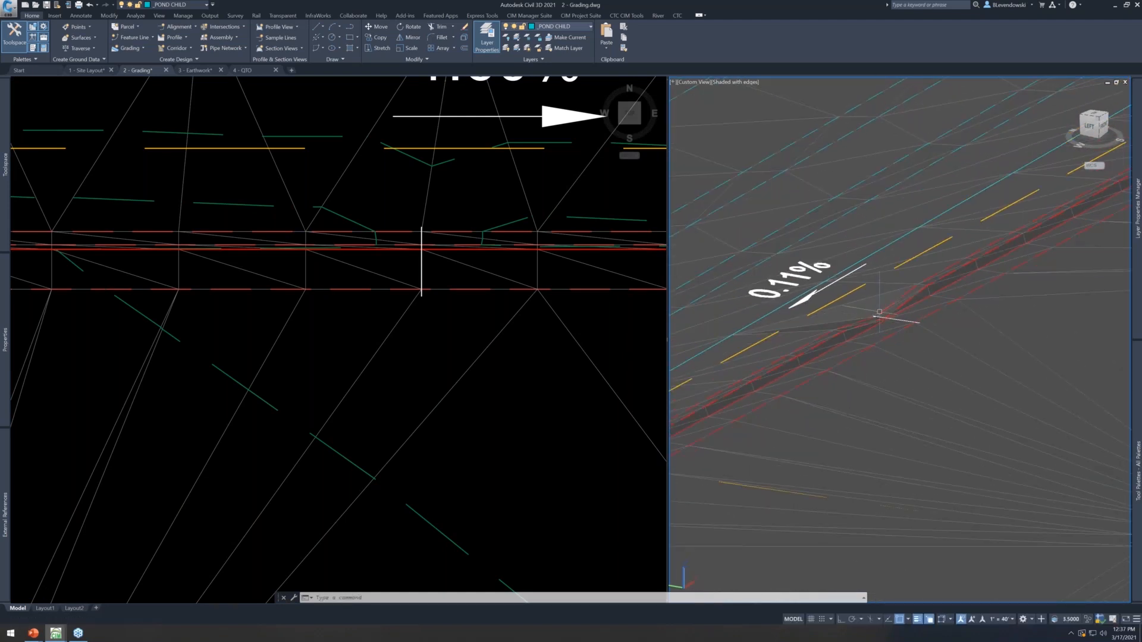
pyautogui.scroll(2, 879, 312)
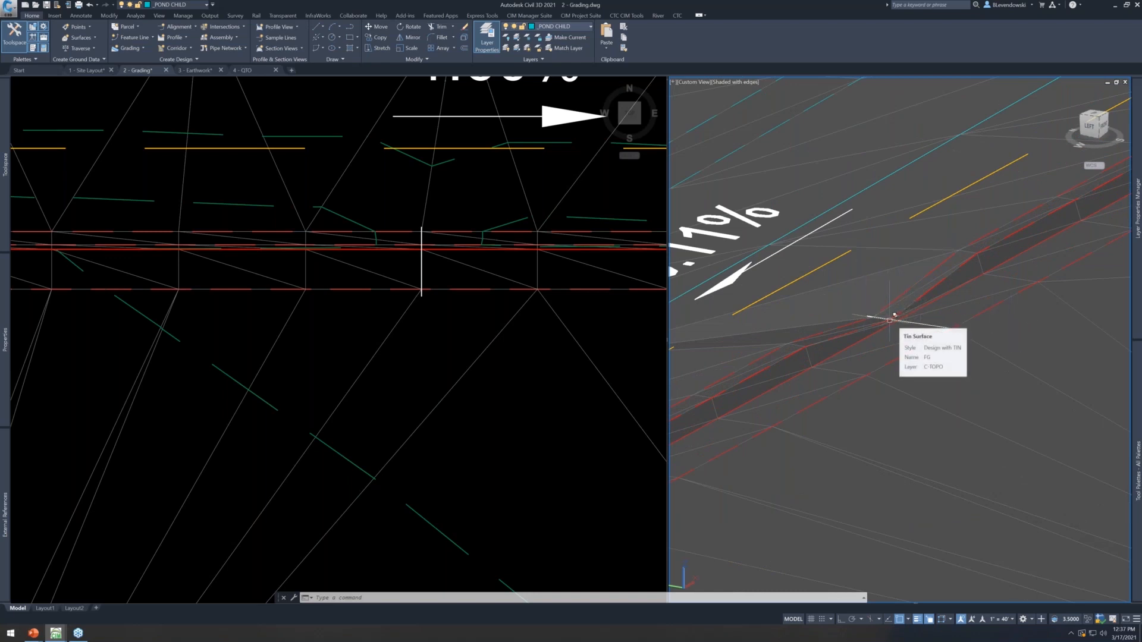
pyautogui.click(463, 323)
pyautogui.scroll(-4, 428, 303)
pyautogui.scroll(-2, 427, 303)
pyautogui.scroll(2, 426, 297)
pyautogui.click(805, 306)
pyautogui.scroll(-4, 806, 315)
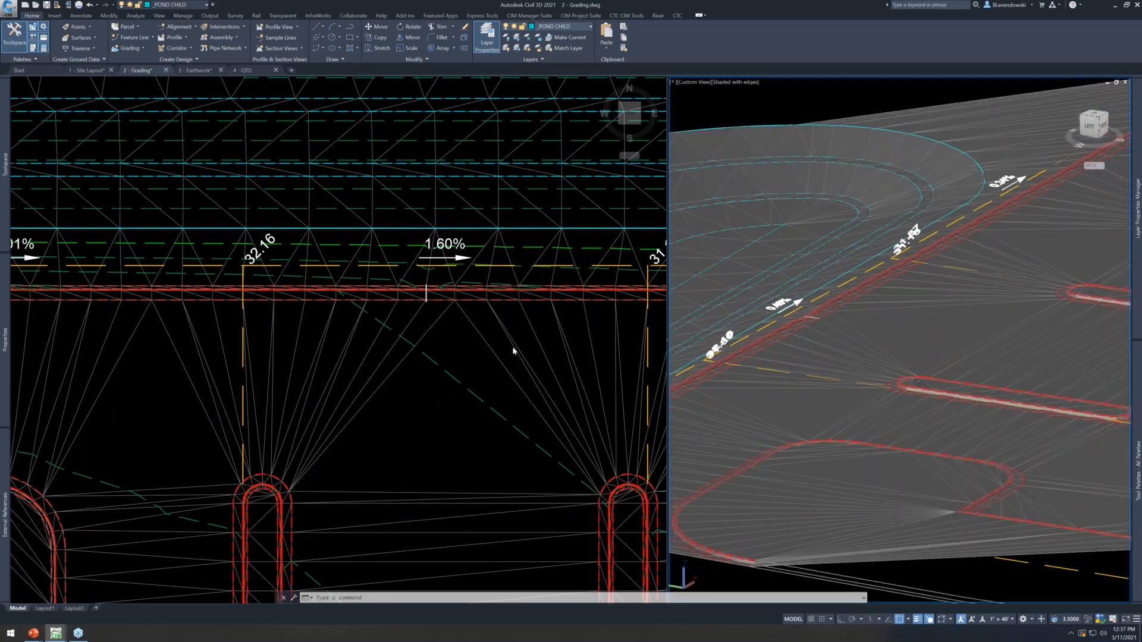
# Select the short curb-crossing feature line in plan view to inspect it against the curb, and clear the selection
pyautogui.click(460, 340)
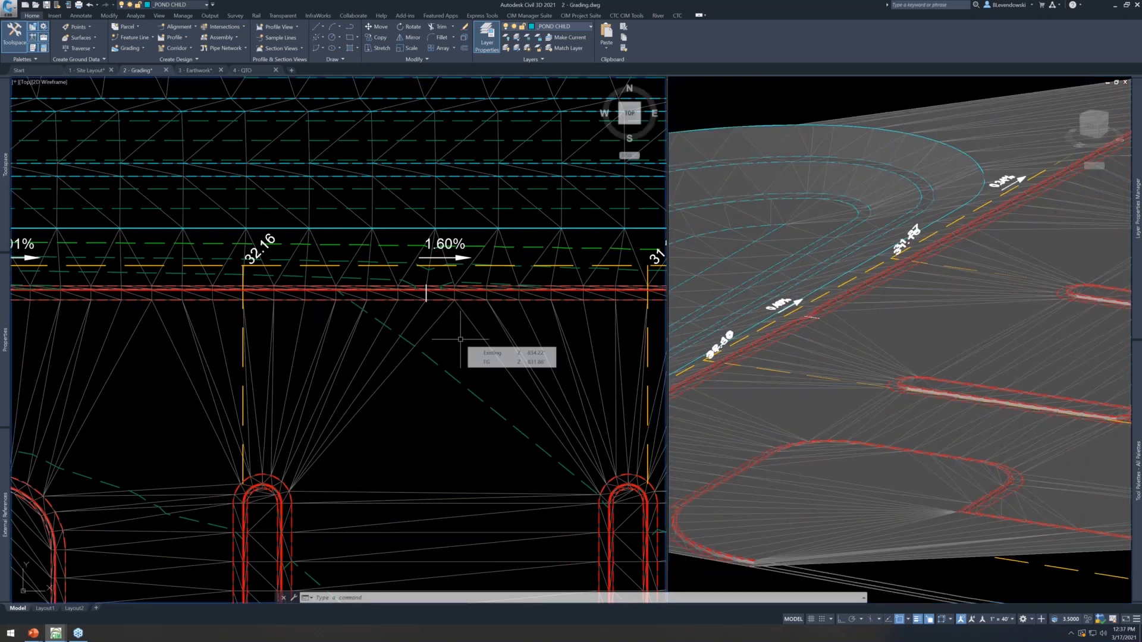
pyautogui.scroll(3, 438, 309)
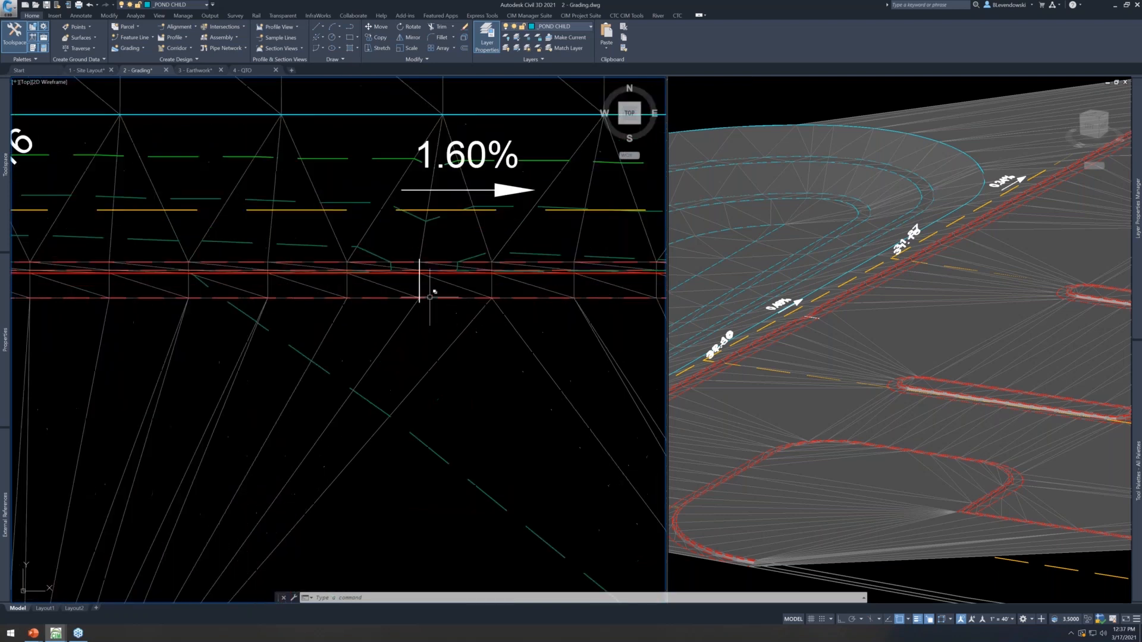
pyautogui.click(420, 281)
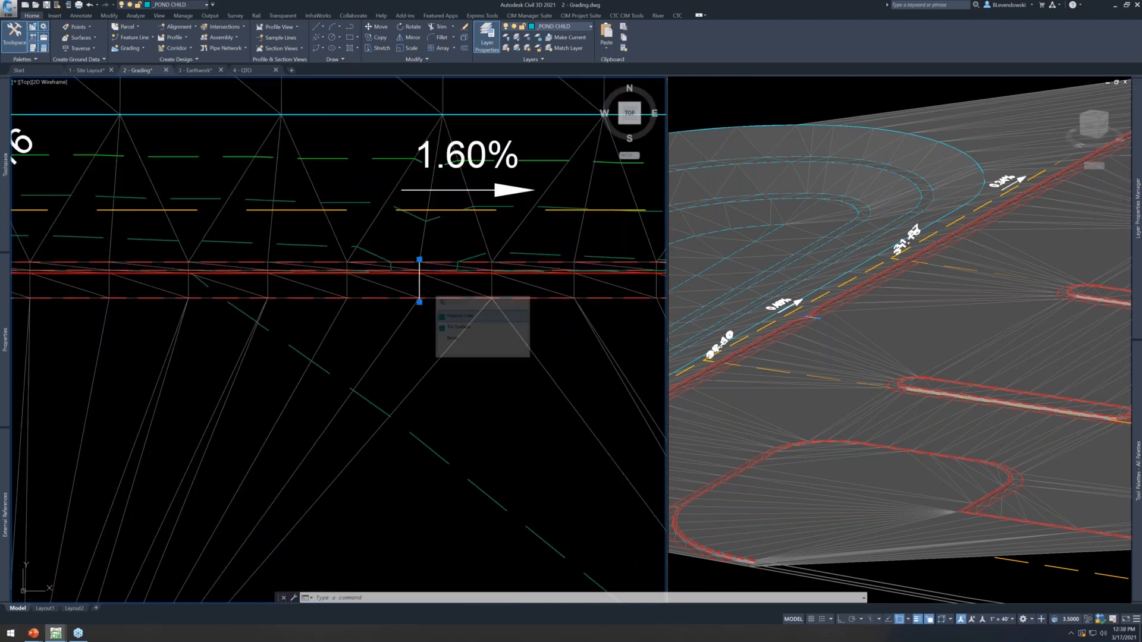
pyautogui.click(454, 316)
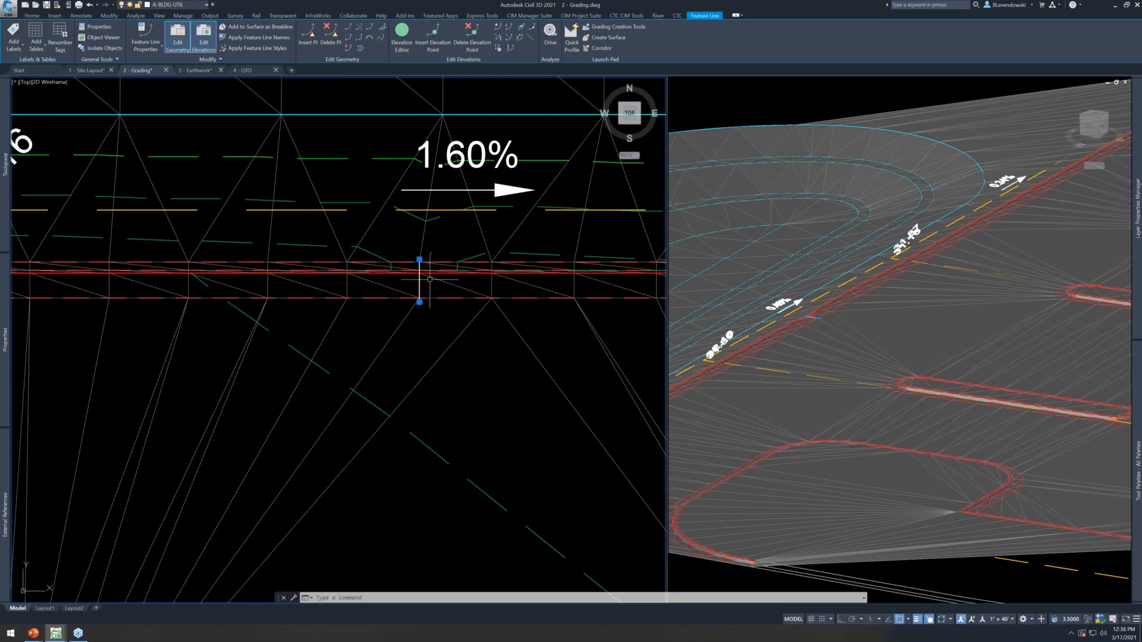
pyautogui.scroll(-5, 428, 285)
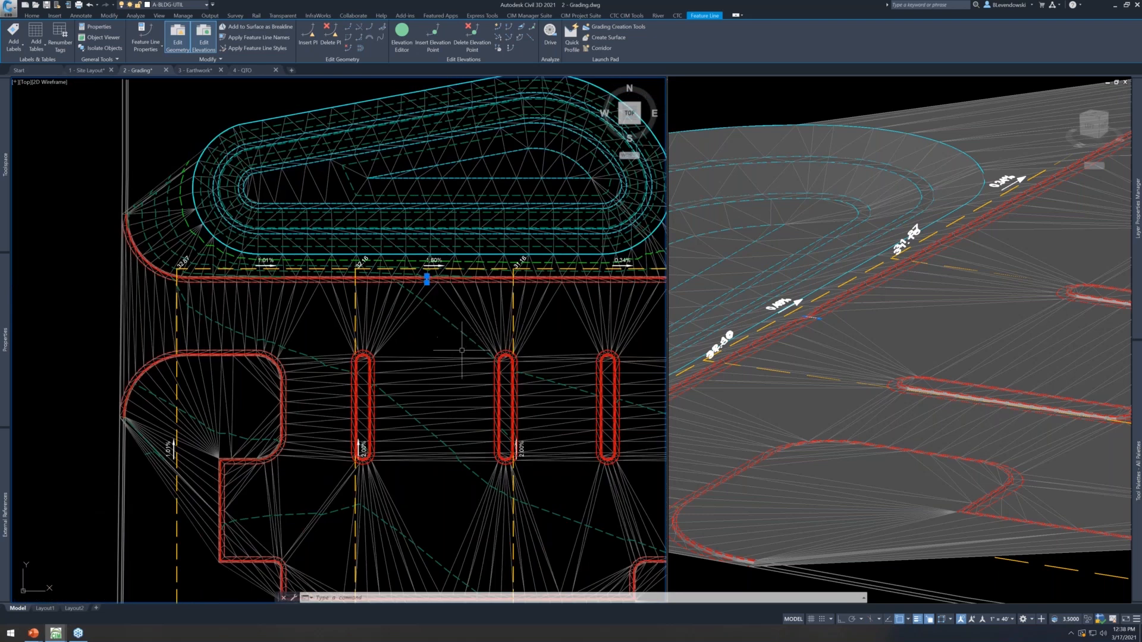
pyautogui.press('Escape')
pyautogui.press('Escape')
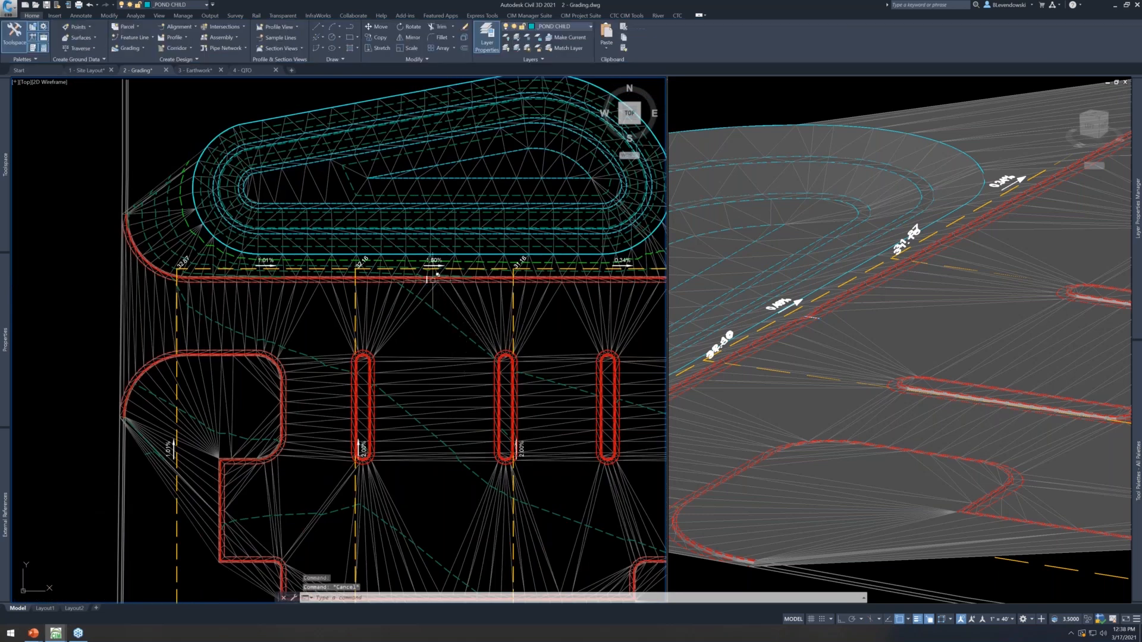
# Select the curb feature line crossed by the short line and examine its points along the north edge of the parking lot
pyautogui.scroll(10, 430, 279)
pyautogui.click(453, 249)
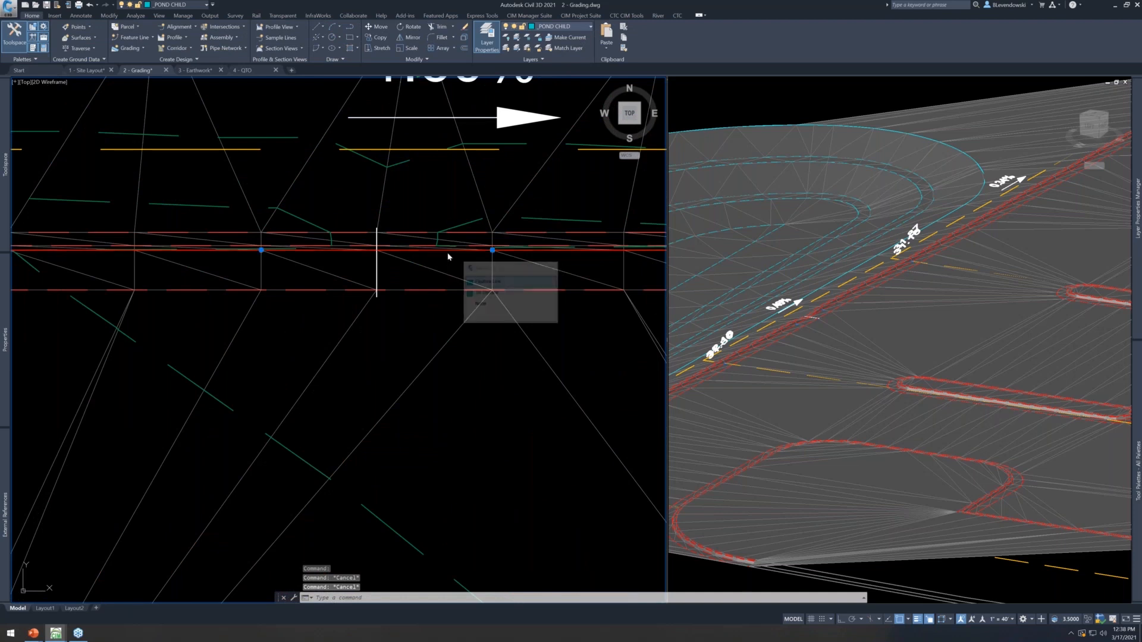
pyautogui.click(493, 281)
pyautogui.scroll(-5, 493, 265)
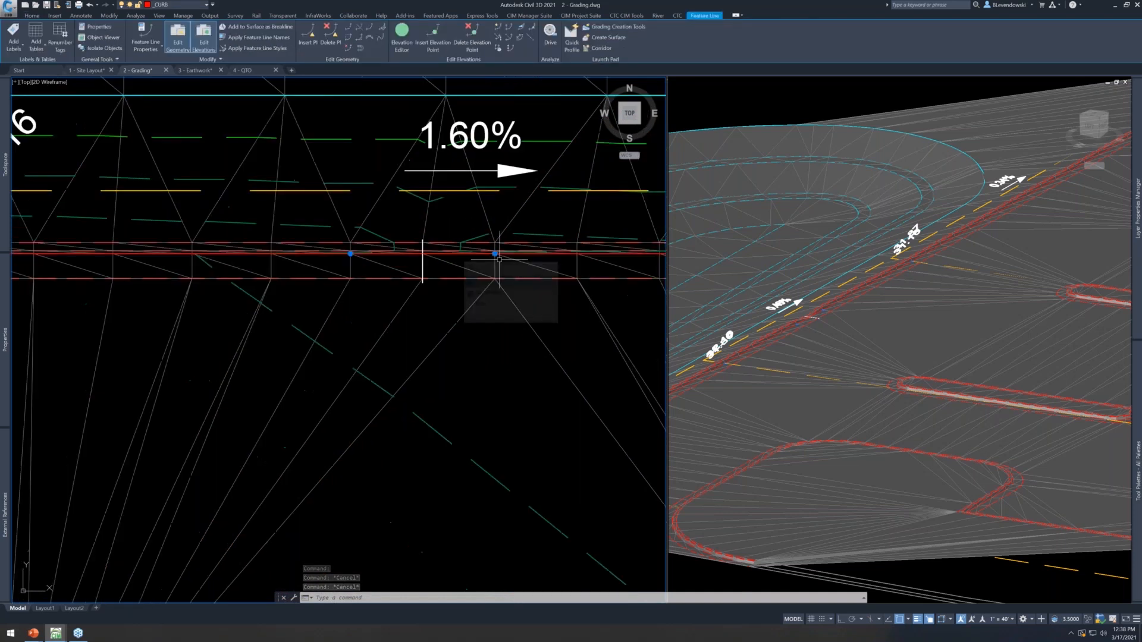
pyautogui.scroll(-4, 123, 284)
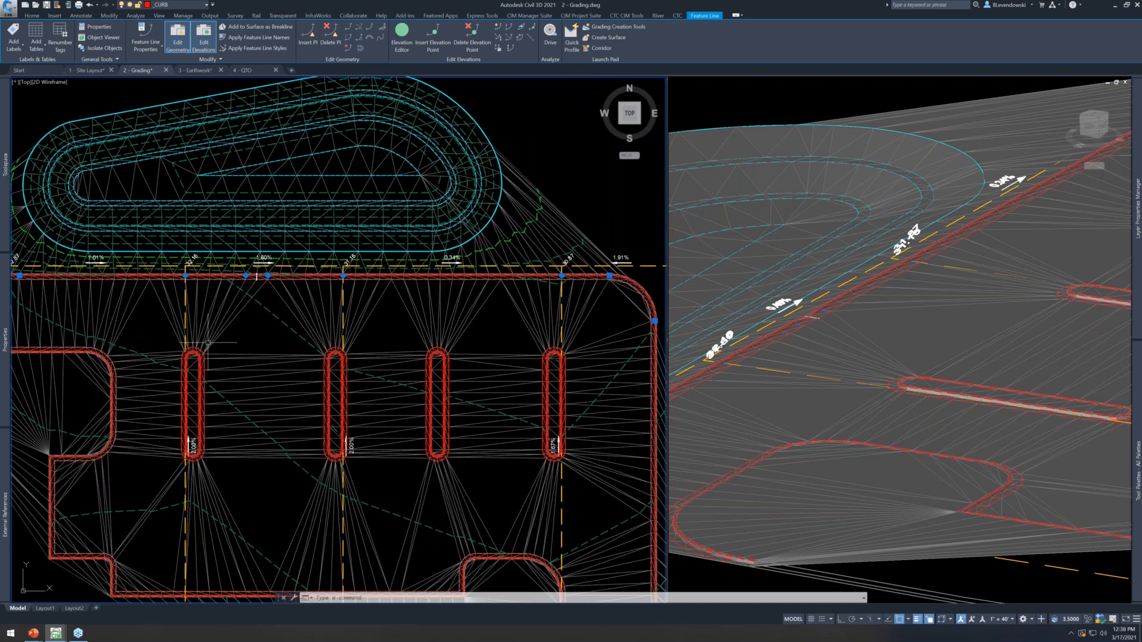
pyautogui.press('Escape')
pyautogui.press('Escape')
pyautogui.press('Escape')
# Using Quick Elevation Edit on the Parking Grid site, set the north-south grid line west of the curb cut to a -2.5% grade
pyautogui.click(186, 296)
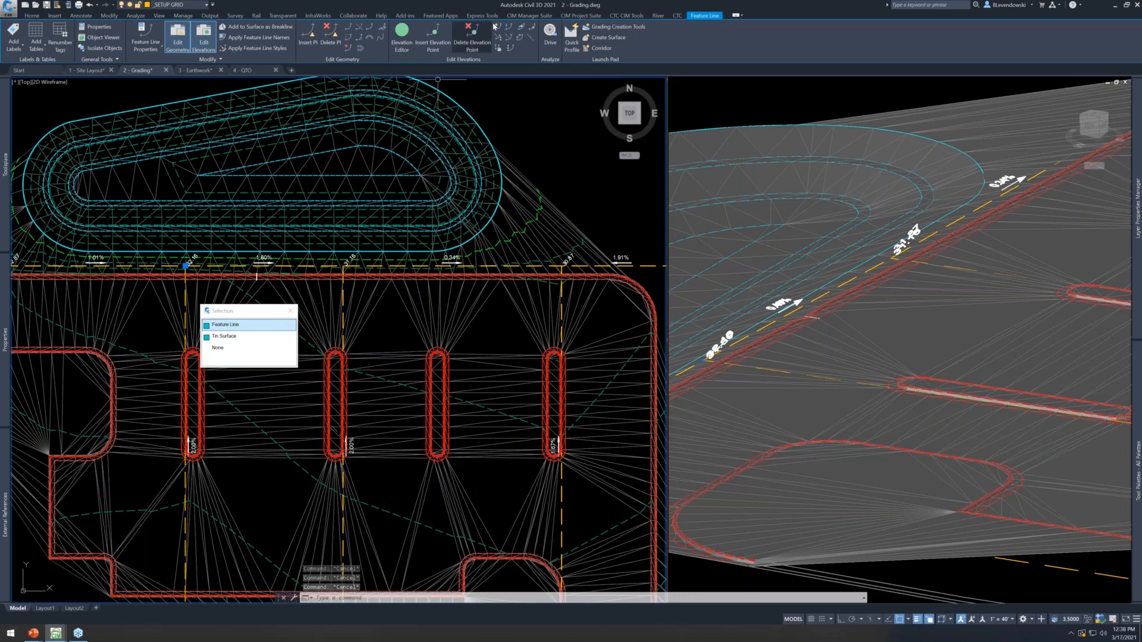
pyautogui.click(499, 28)
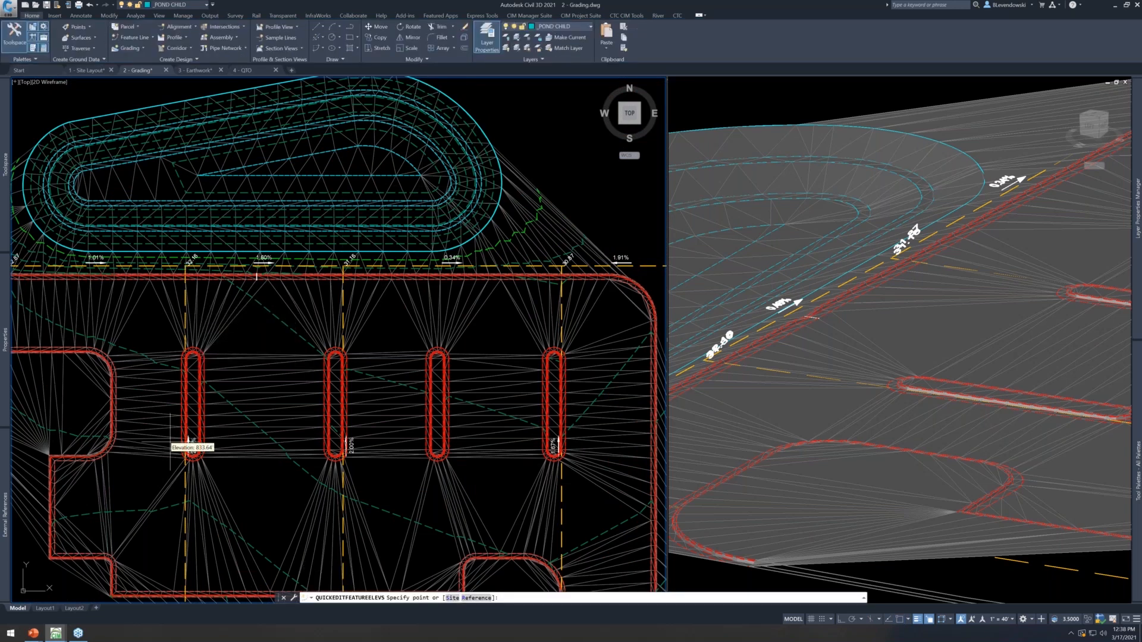
pyautogui.scroll(2, 178, 441)
pyautogui.write('s')
pyautogui.press('Return')
pyautogui.scroll(4, 193, 238)
pyautogui.click(194, 241)
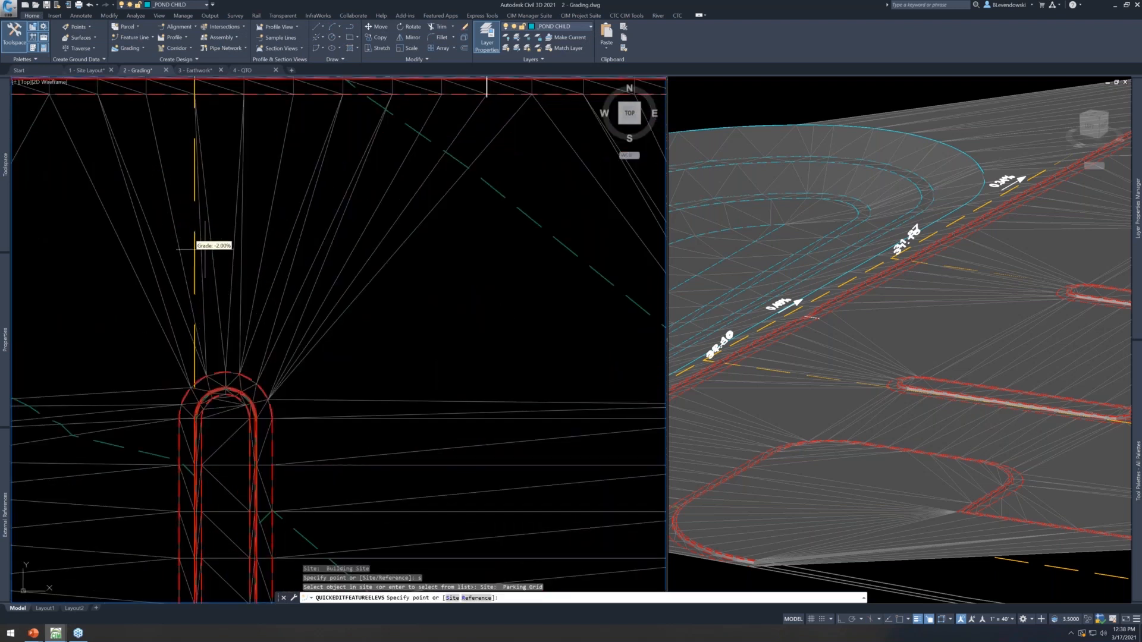
pyautogui.scroll(-3, 210, 275)
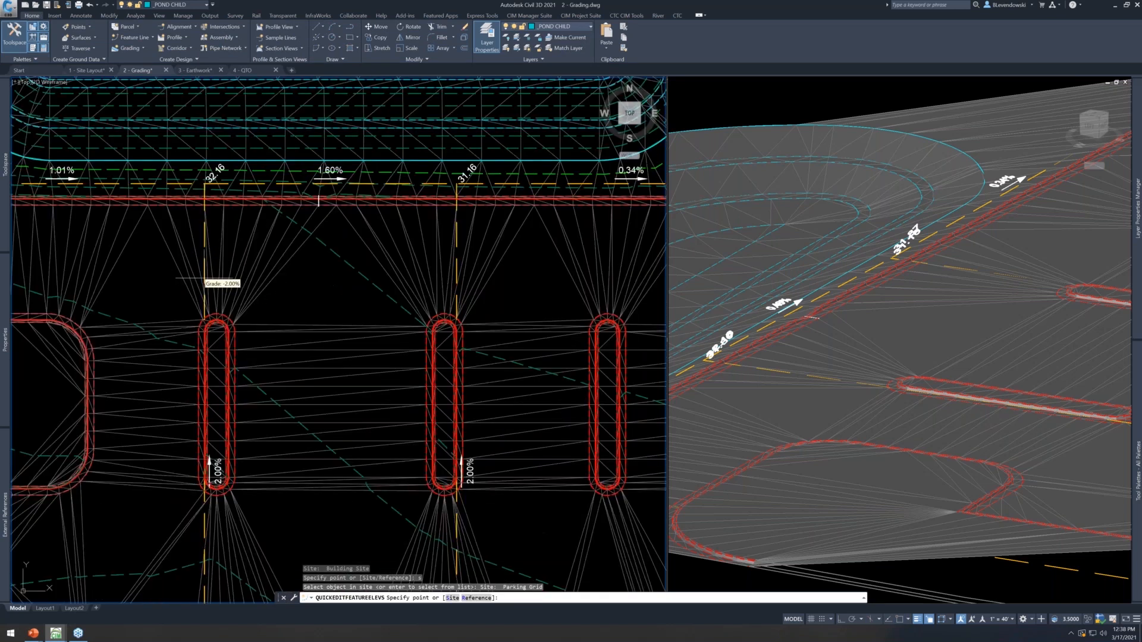
pyautogui.click(189, 281)
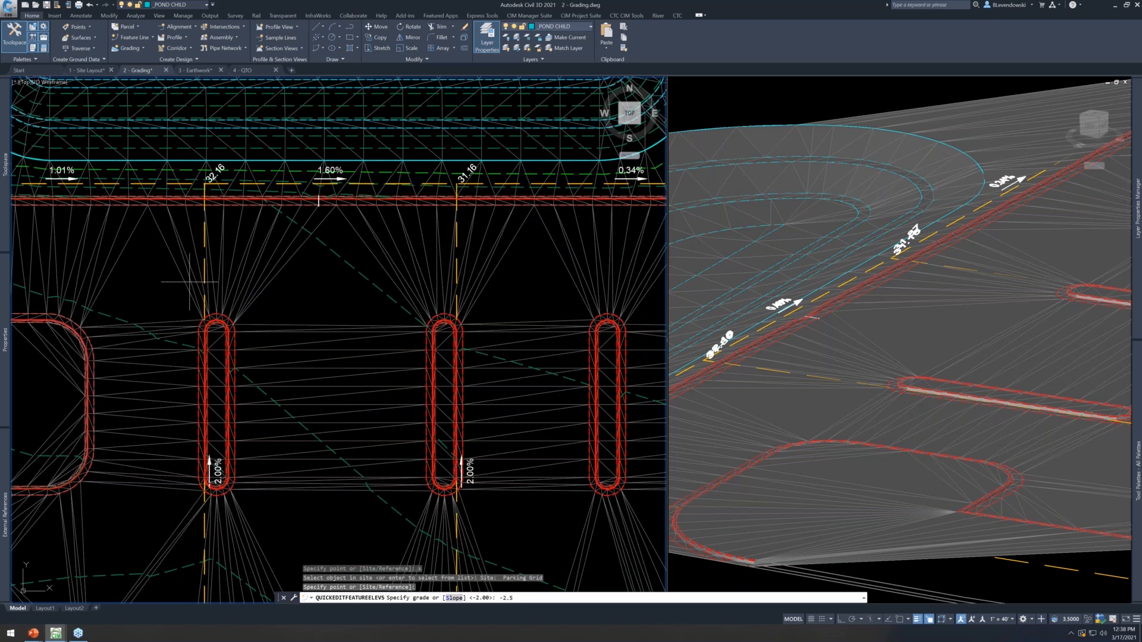
pyautogui.press('Return')
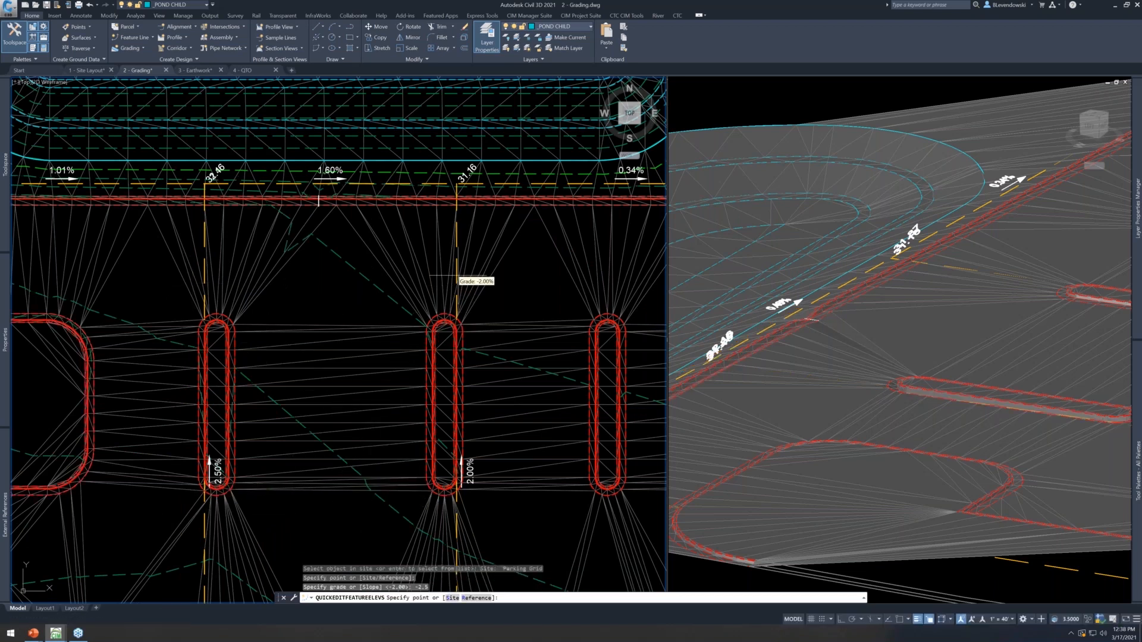
# Set the north-south Parking Grid line east of the curb cut to a -2.25% grade and end Quick Elevation Edit
pyautogui.write('s')
pyautogui.press('Escape')
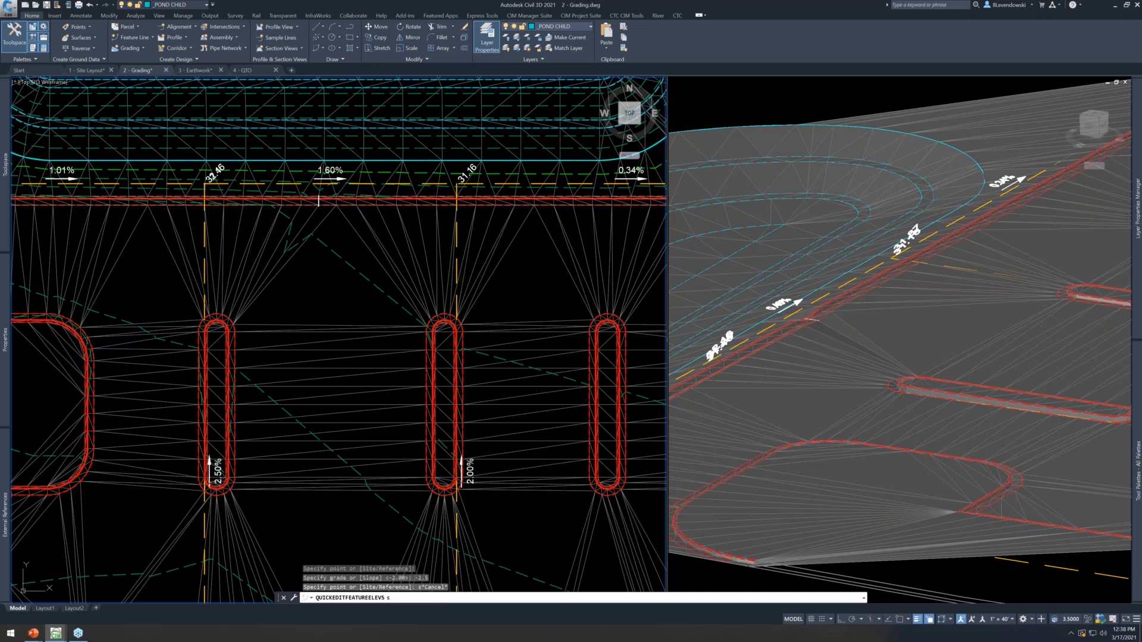
pyautogui.press('Return')
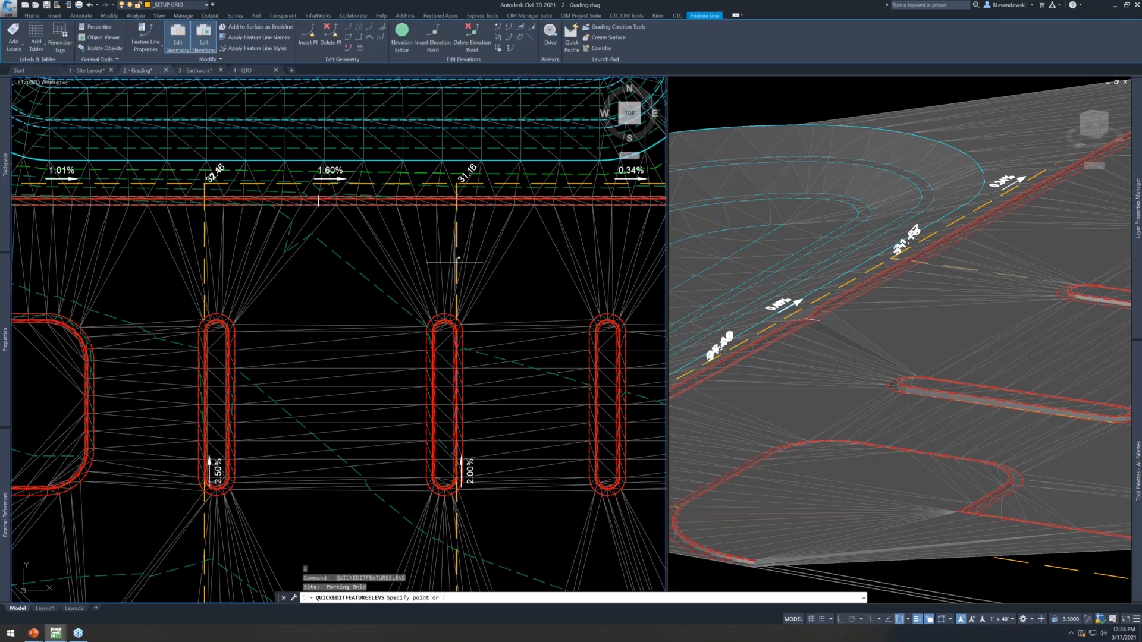
pyautogui.click(458, 259)
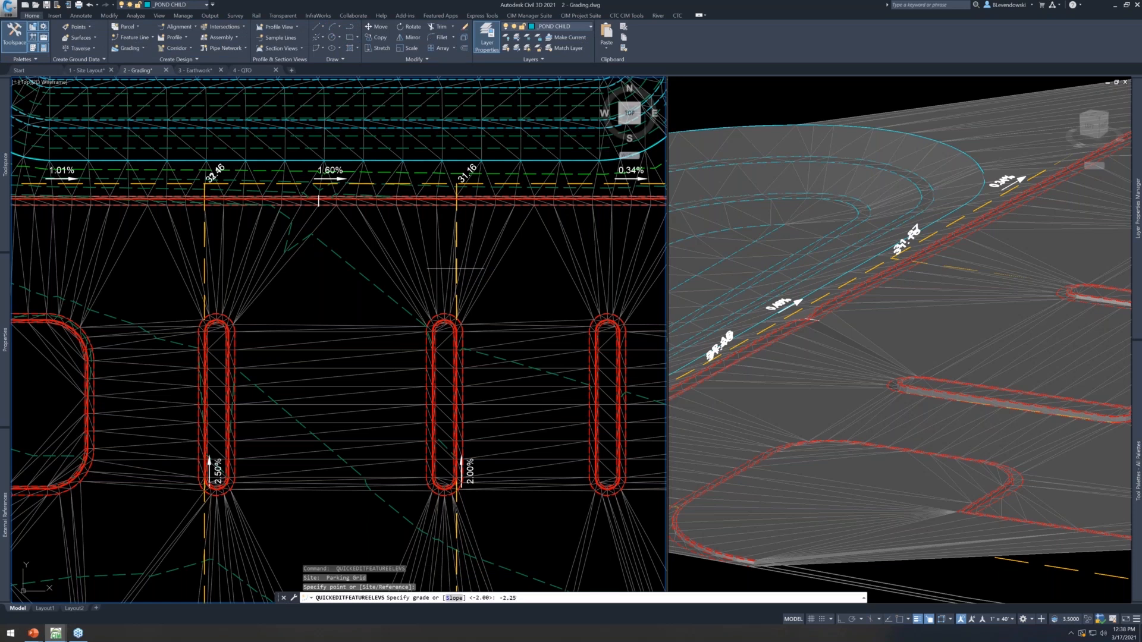
pyautogui.press('Return')
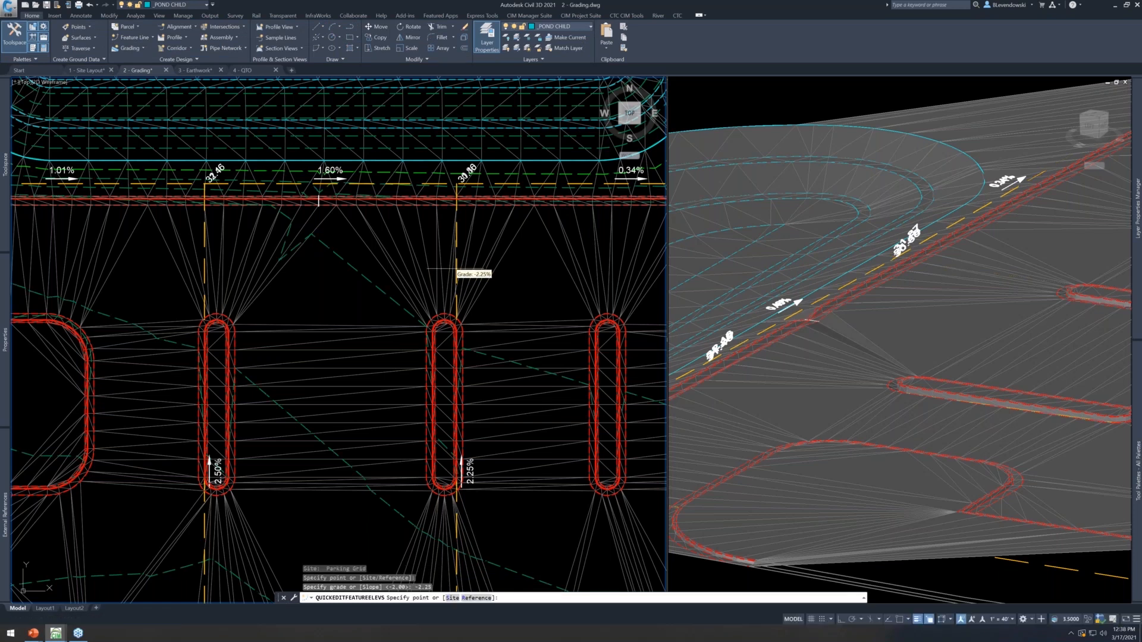
pyautogui.press('Escape')
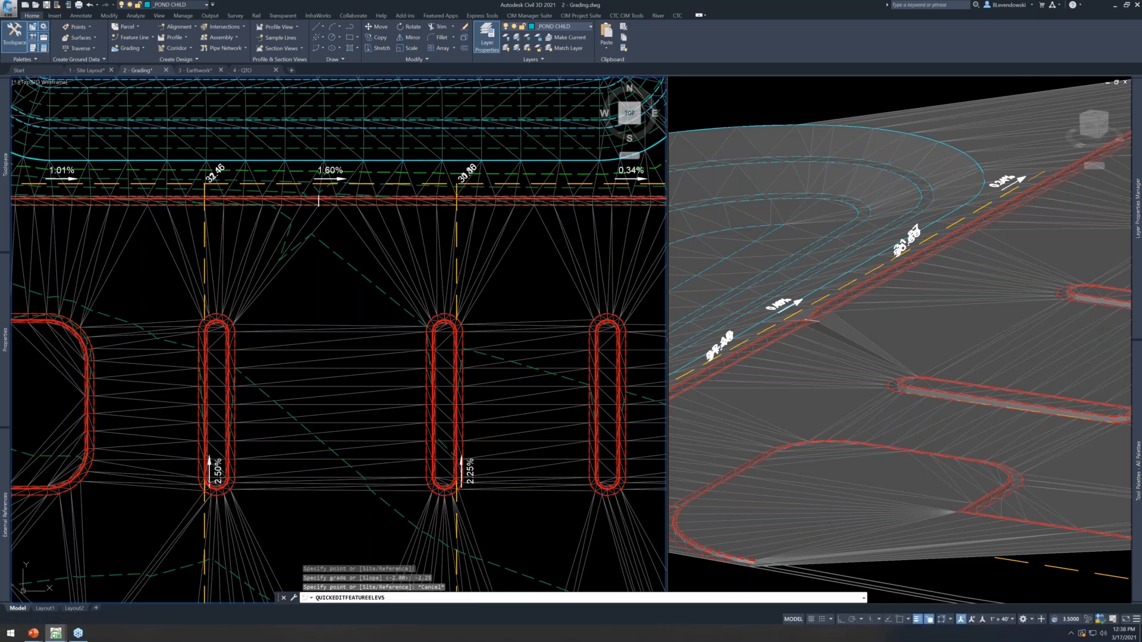
# Examine in the 3D view how the curb and FG surface meet the curb-crossing feature line after the grade edits
pyautogui.click(810, 321)
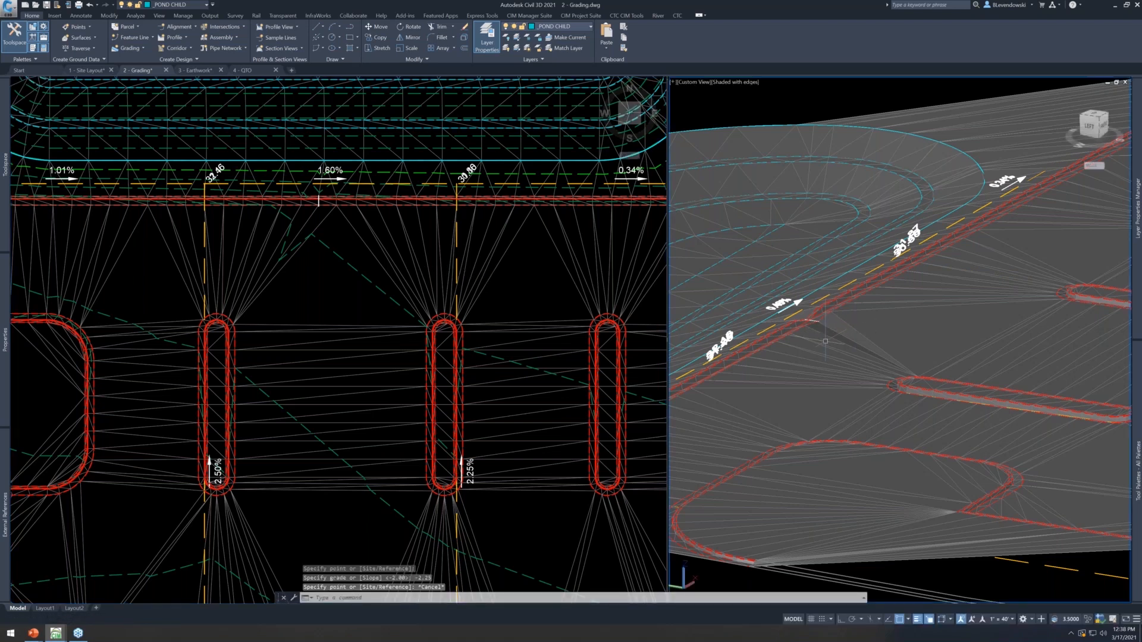
pyautogui.scroll(5, 802, 317)
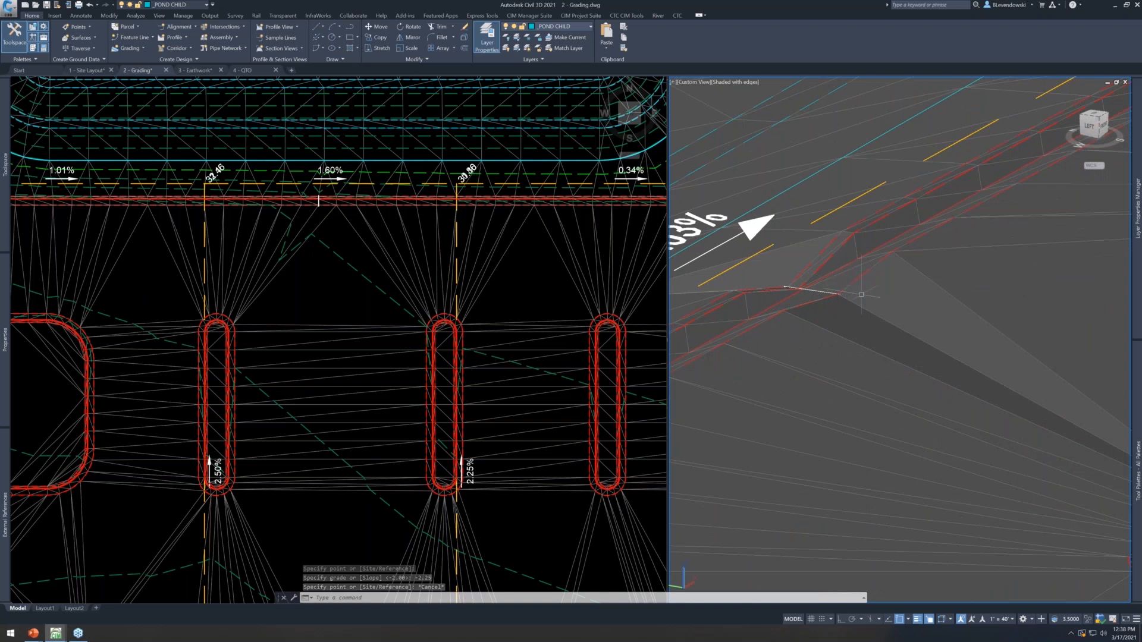
pyautogui.scroll(-2, 911, 324)
pyautogui.scroll(-2, 910, 323)
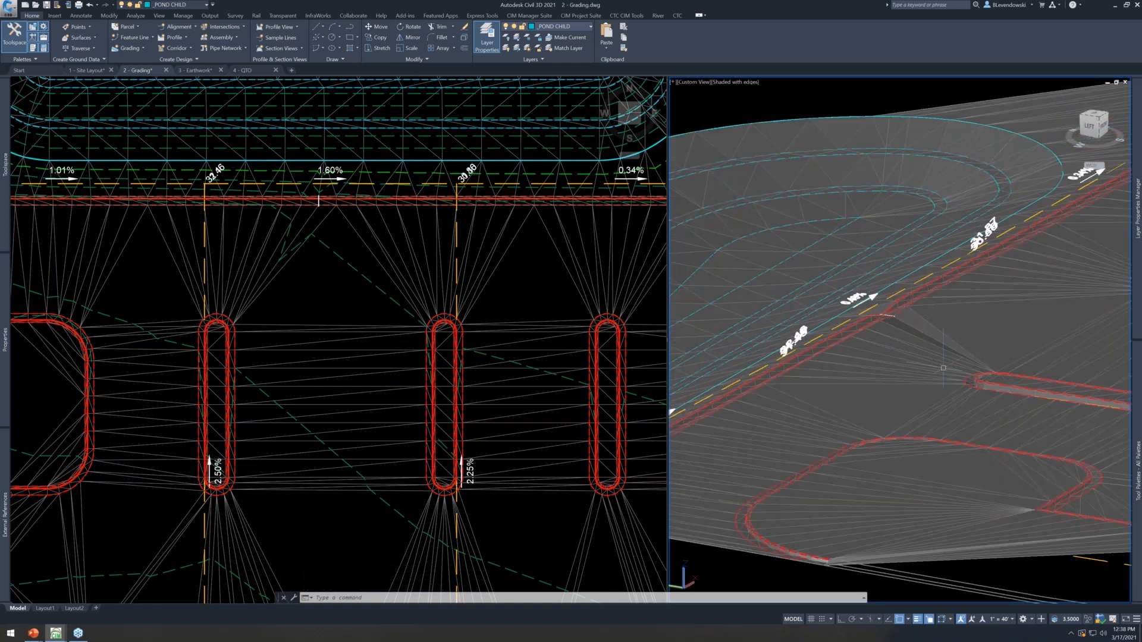
pyautogui.moveTo(957, 371); pyautogui.dragTo(891, 369, button='middle')
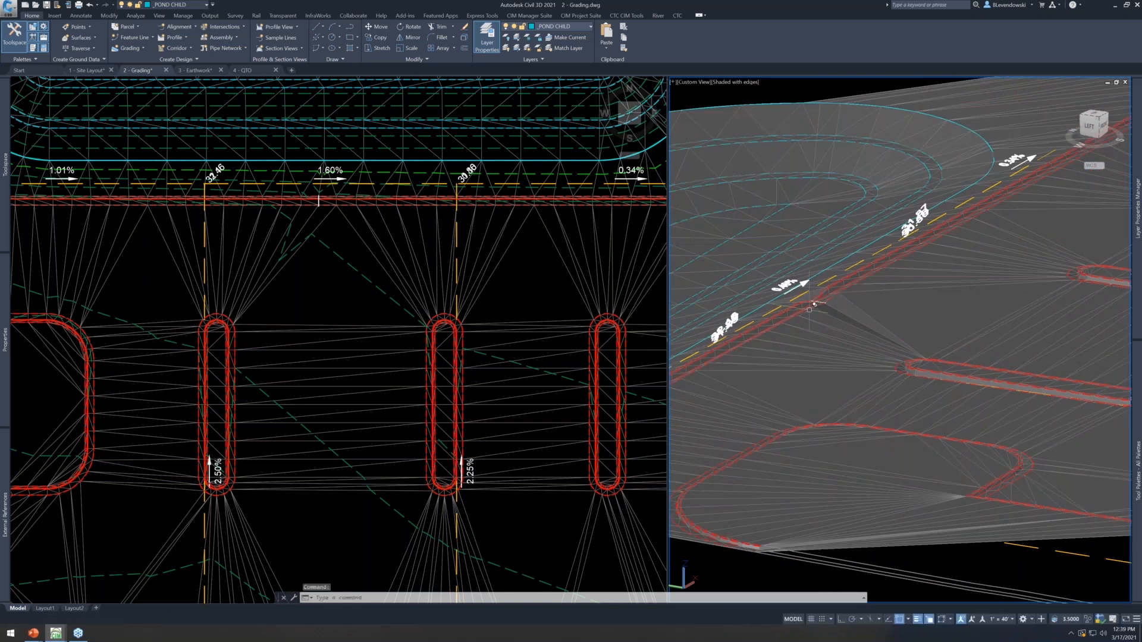
pyautogui.scroll(5, 805, 316)
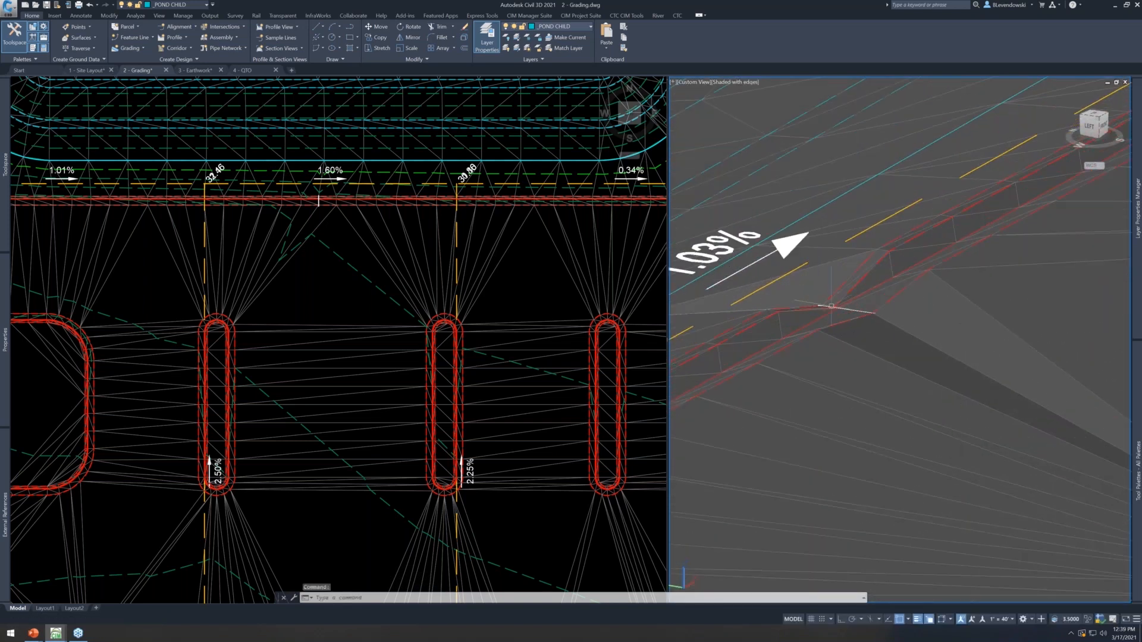
pyautogui.scroll(3, 771, 321)
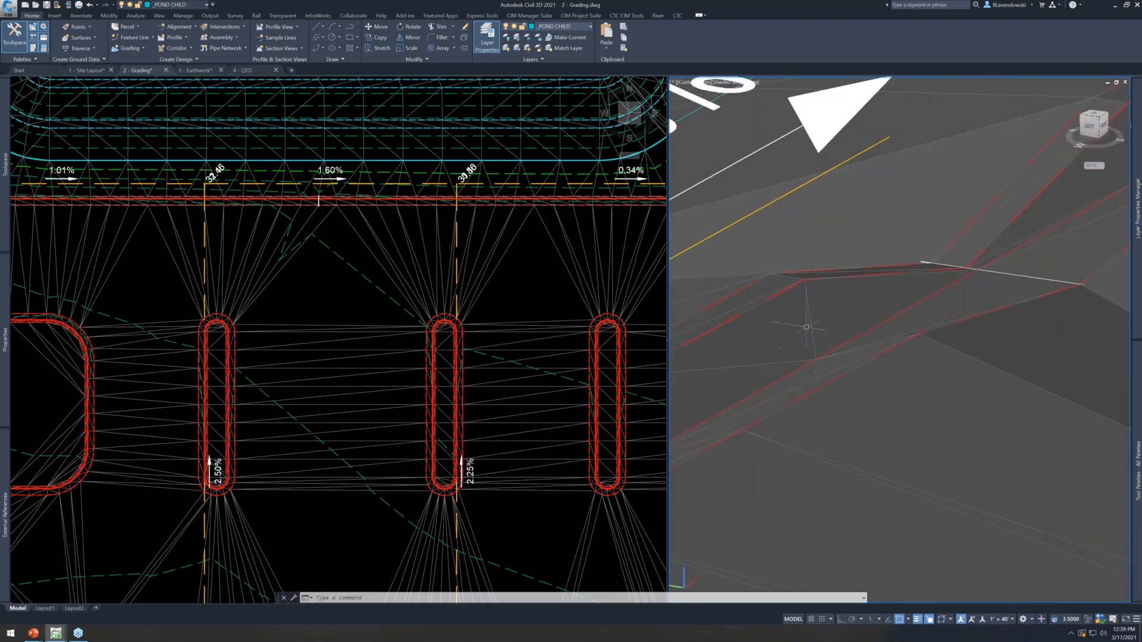
pyautogui.scroll(-6, 806, 310)
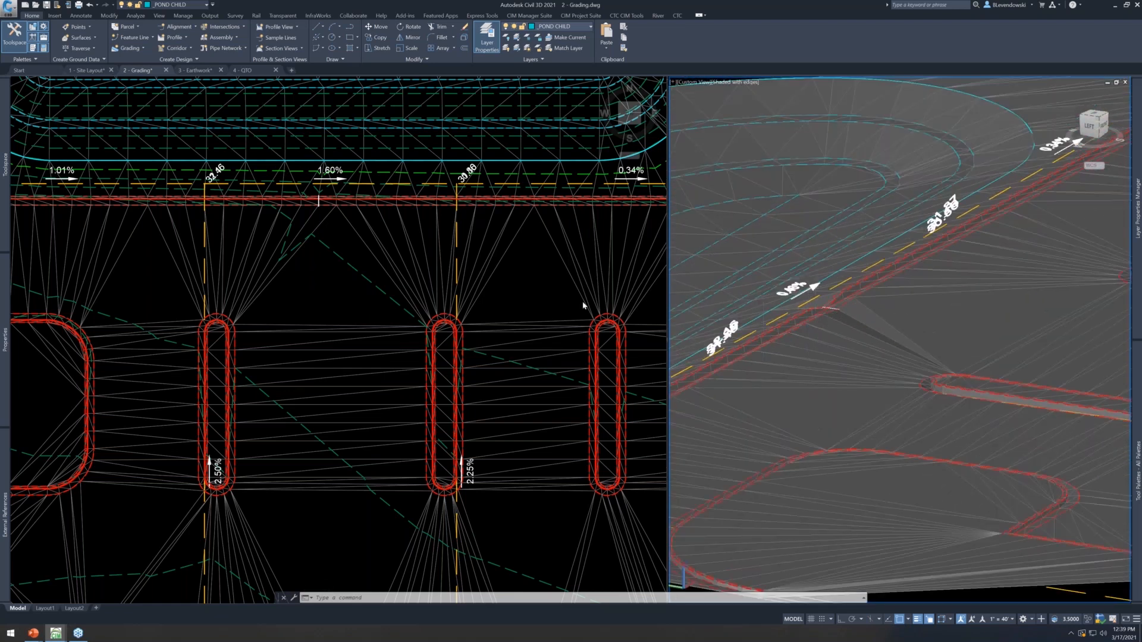
# Launch AUTOGRADER, run the Curb family on the FG surface to regrade the curbs, and return to the 3D view
pyautogui.click(523, 288)
pyautogui.moveTo(521, 304)
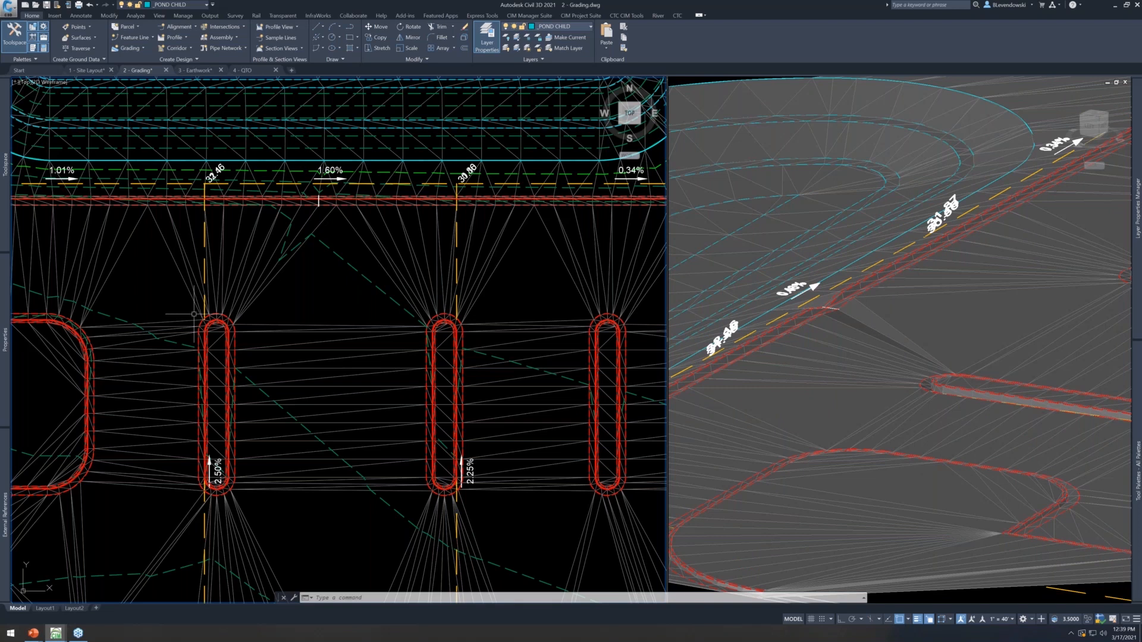
pyautogui.press('Escape')
pyautogui.press('Escape')
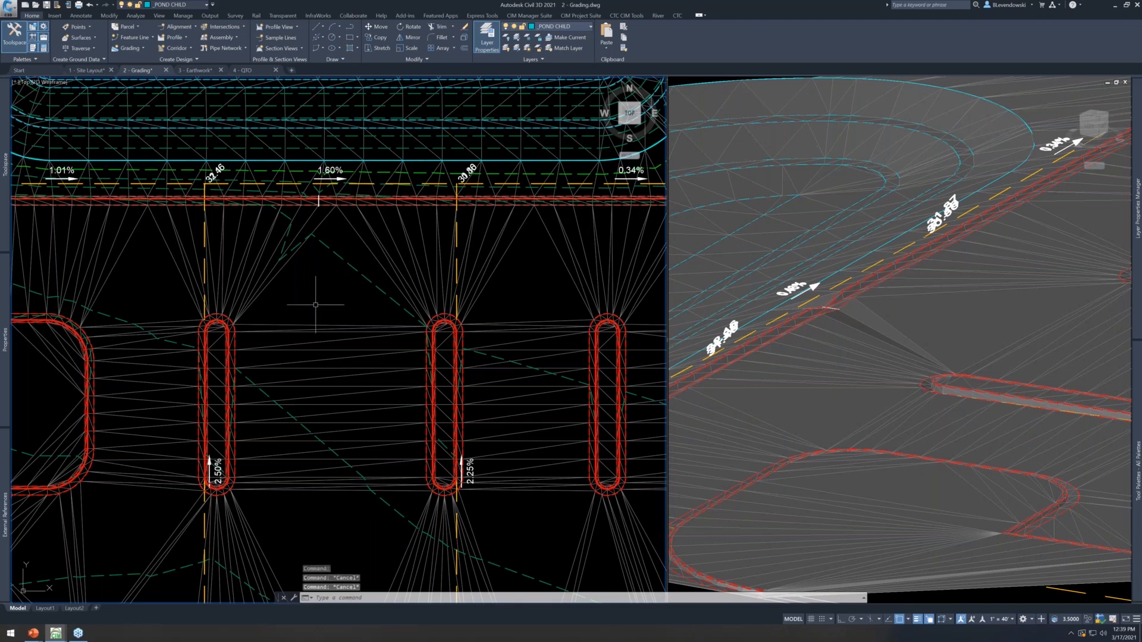
pyautogui.moveTo(315, 306)
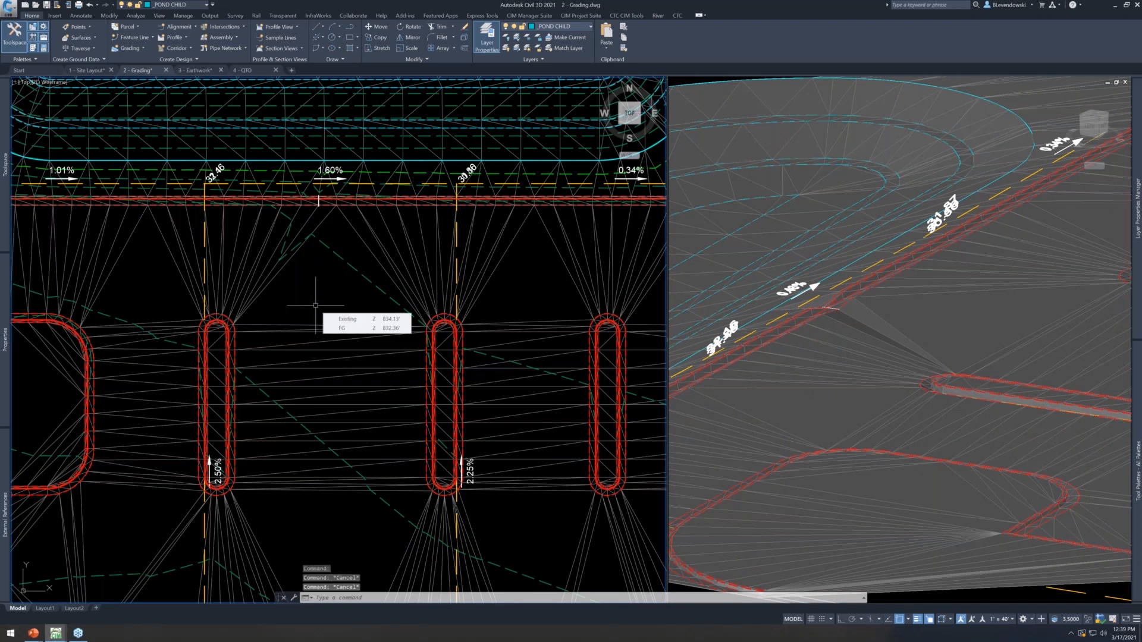
pyautogui.write('AUTOGRADER')
pyautogui.press('Return')
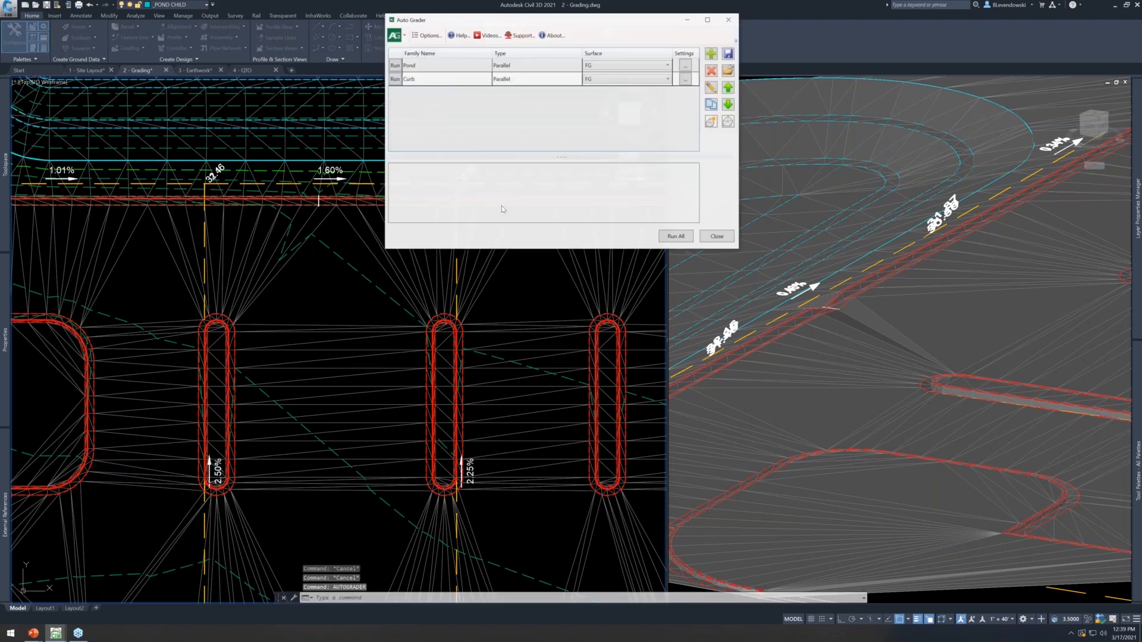
pyautogui.moveTo(560, 26); pyautogui.dragTo(264, 354)
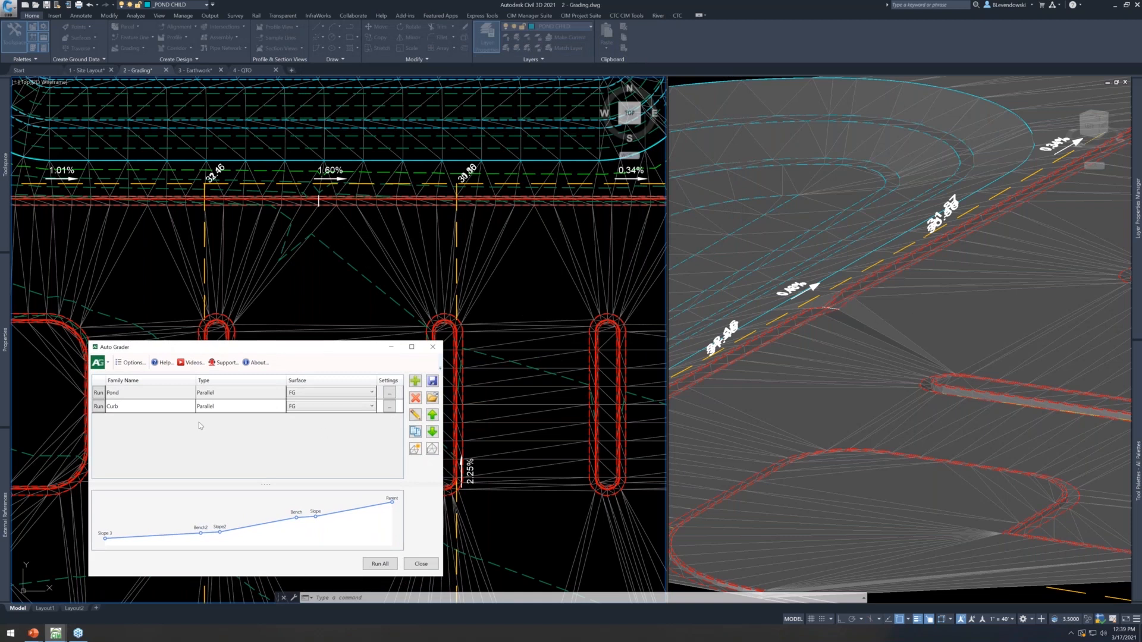
pyautogui.click(100, 408)
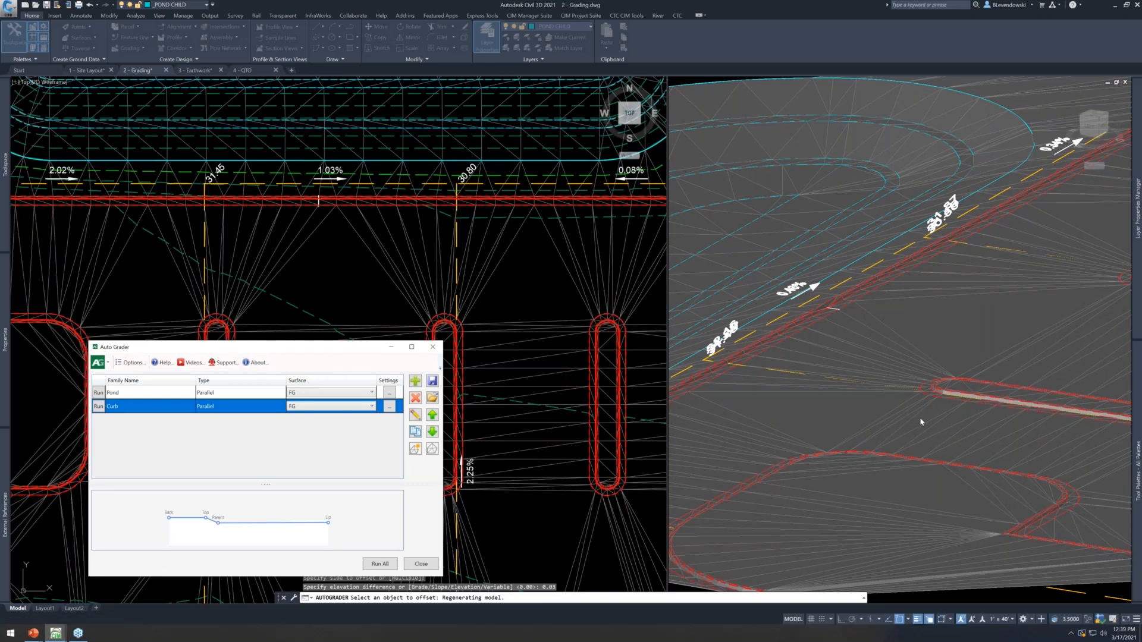
pyautogui.click(411, 566)
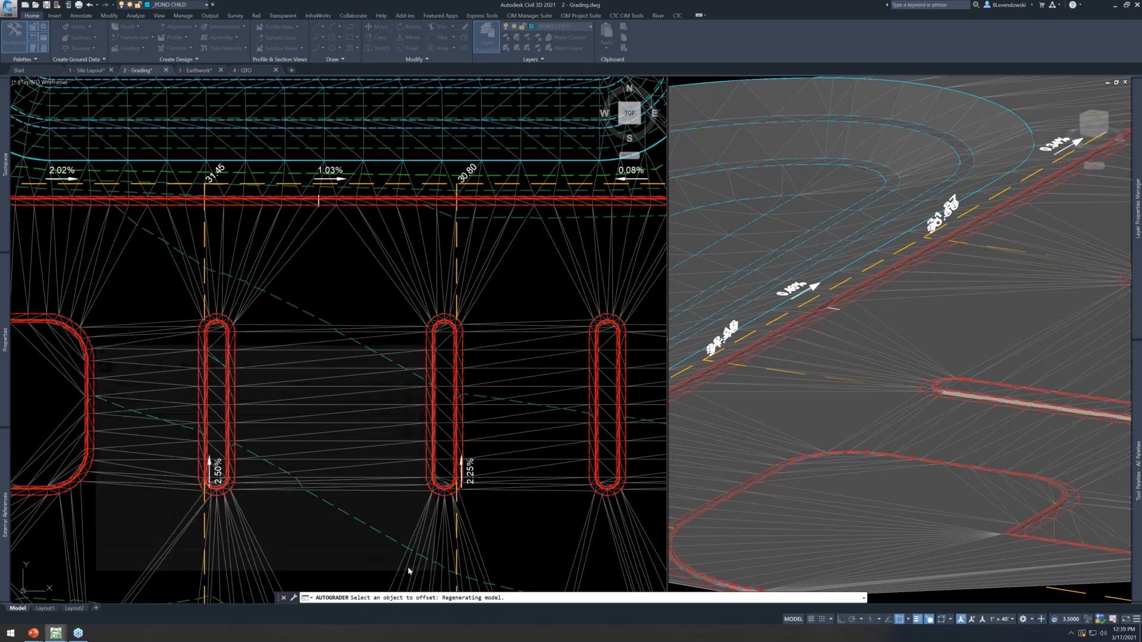
pyautogui.click(859, 320)
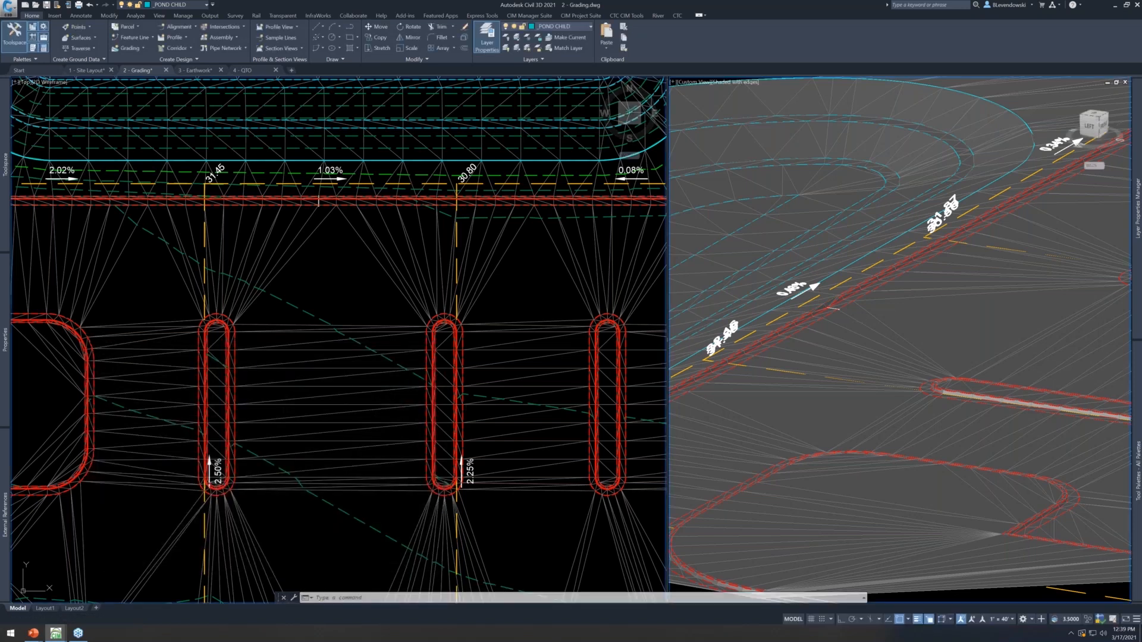
# Stretch the north end of the curb-crossing feature line straight north beyond the back of curb, with ortho on and object snap off
pyautogui.scroll(5, 827, 303)
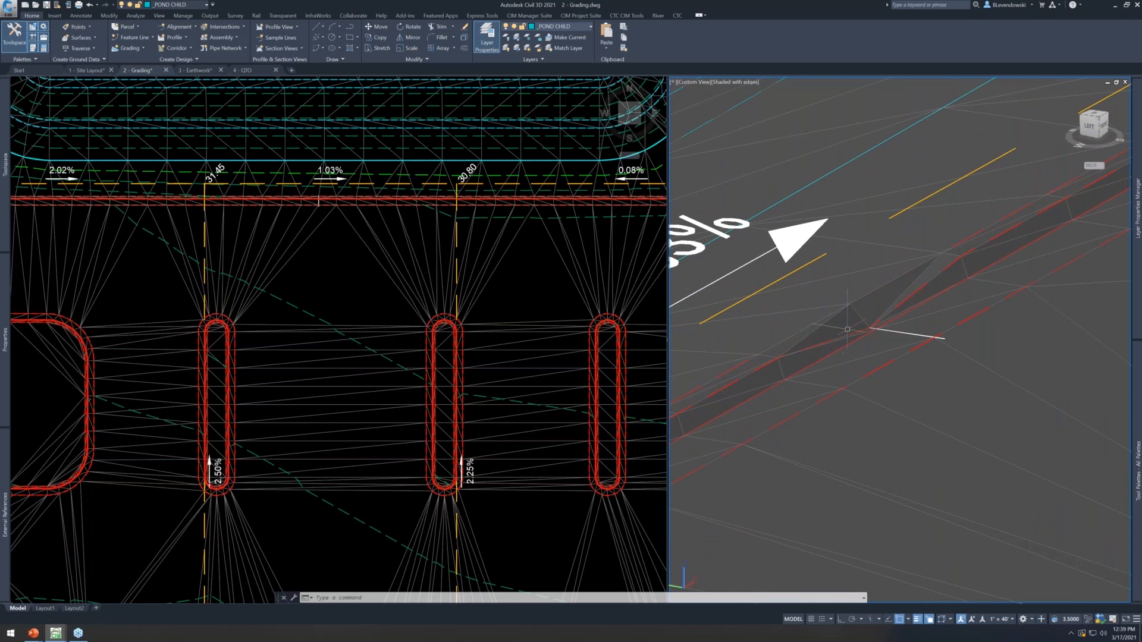
pyautogui.moveTo(848, 299); pyautogui.dragTo(908, 321, button='middle')
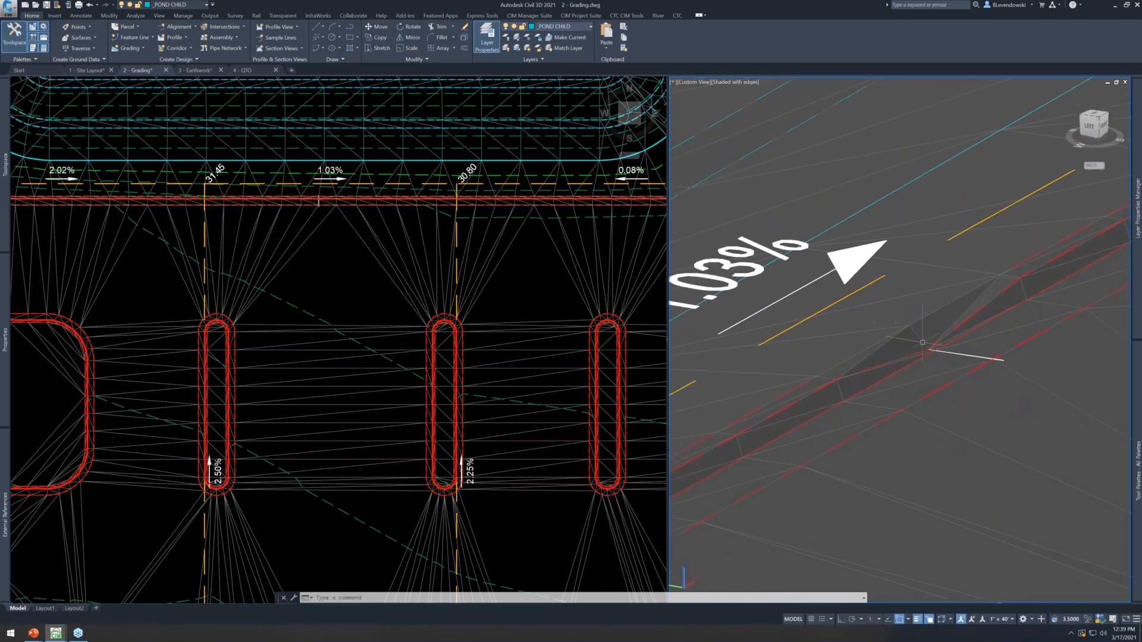
pyautogui.click(329, 266)
pyautogui.scroll(10, 319, 202)
pyautogui.click(346, 286)
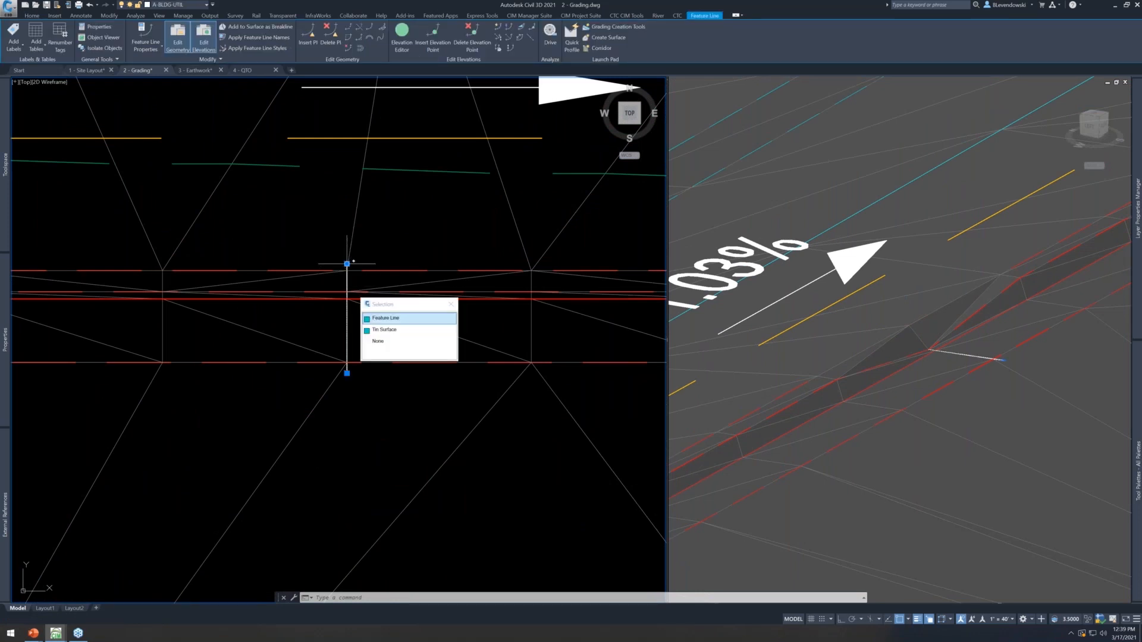
pyautogui.click(386, 318)
pyautogui.click(347, 264)
pyautogui.press('F8')
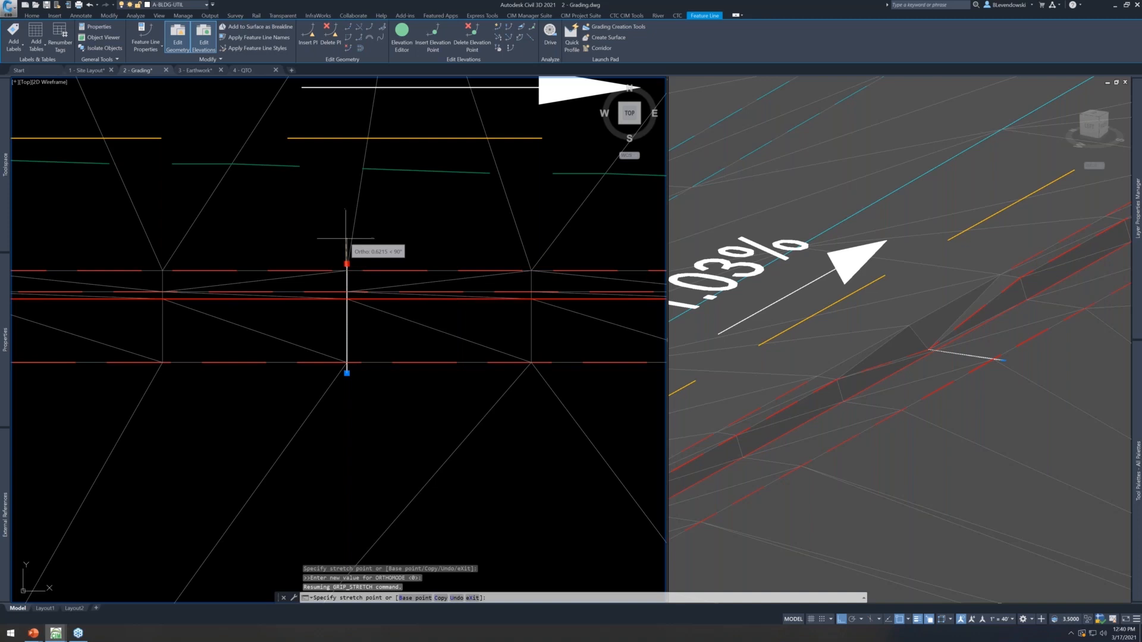
pyautogui.press('F3')
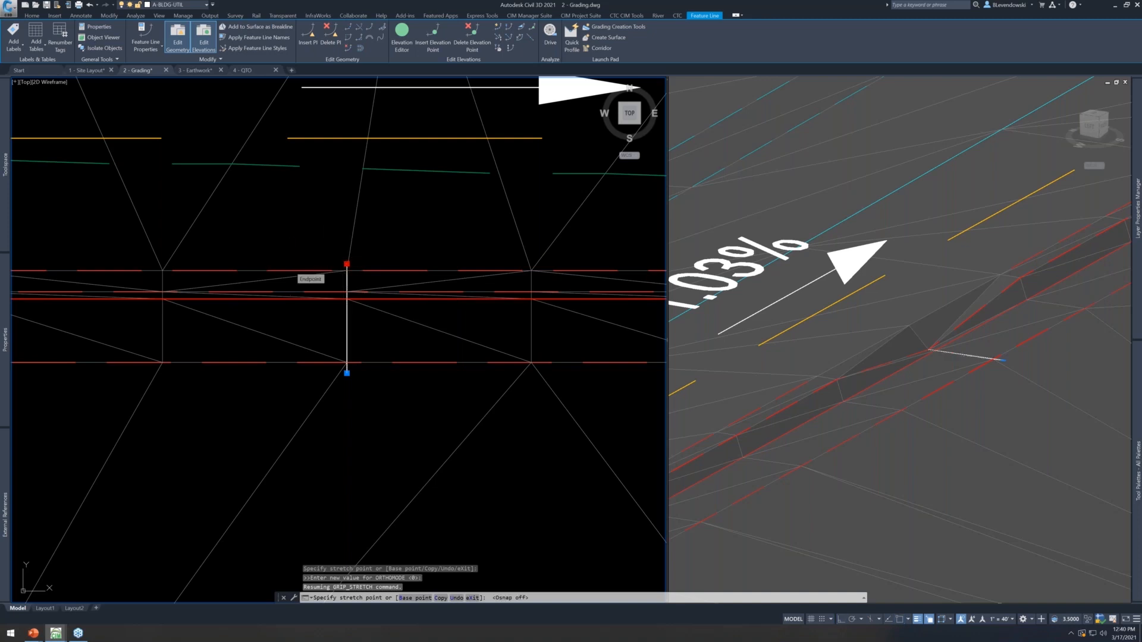
pyautogui.click(347, 229)
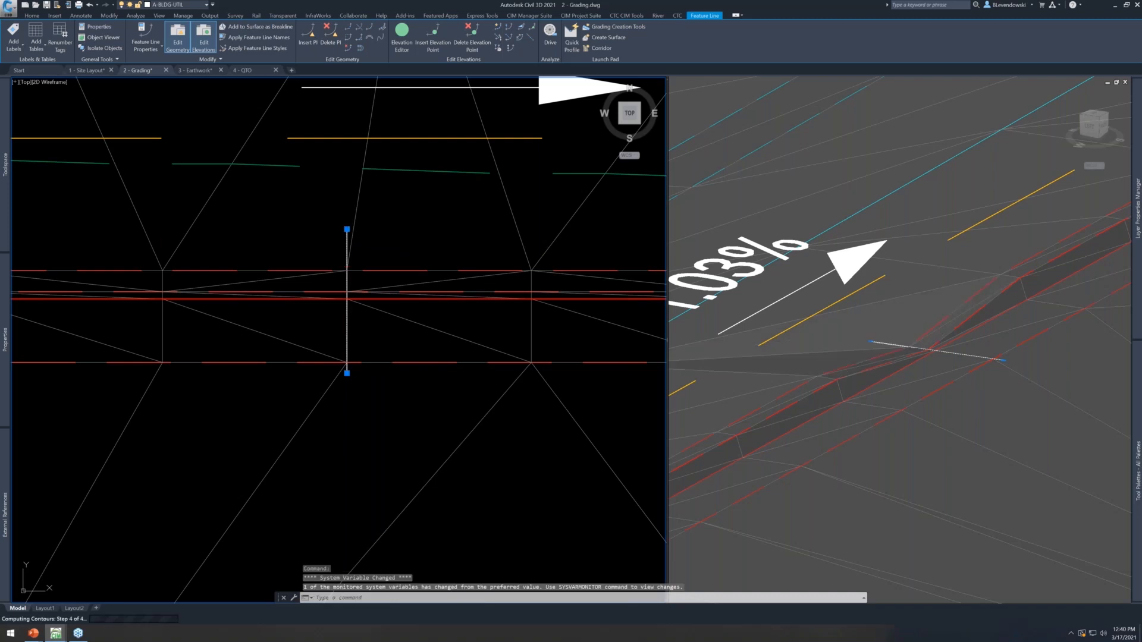
pyautogui.press('Escape')
pyautogui.press('Escape')
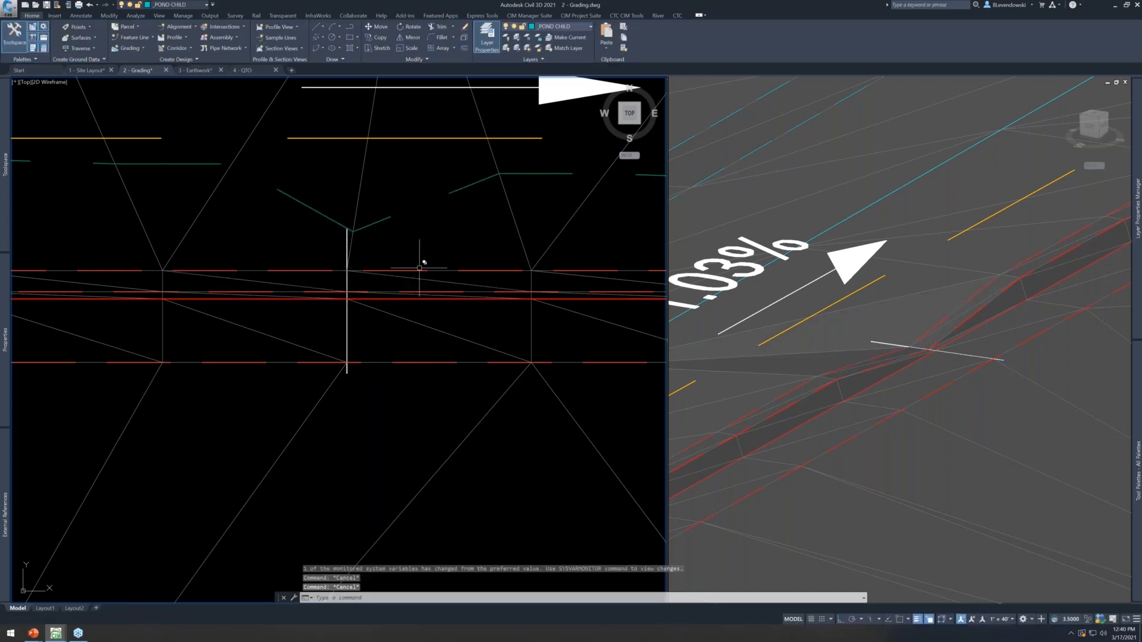
# Examine in the 3D view how the FG surface runs through the curb along the extended feature line
pyautogui.click(920, 371)
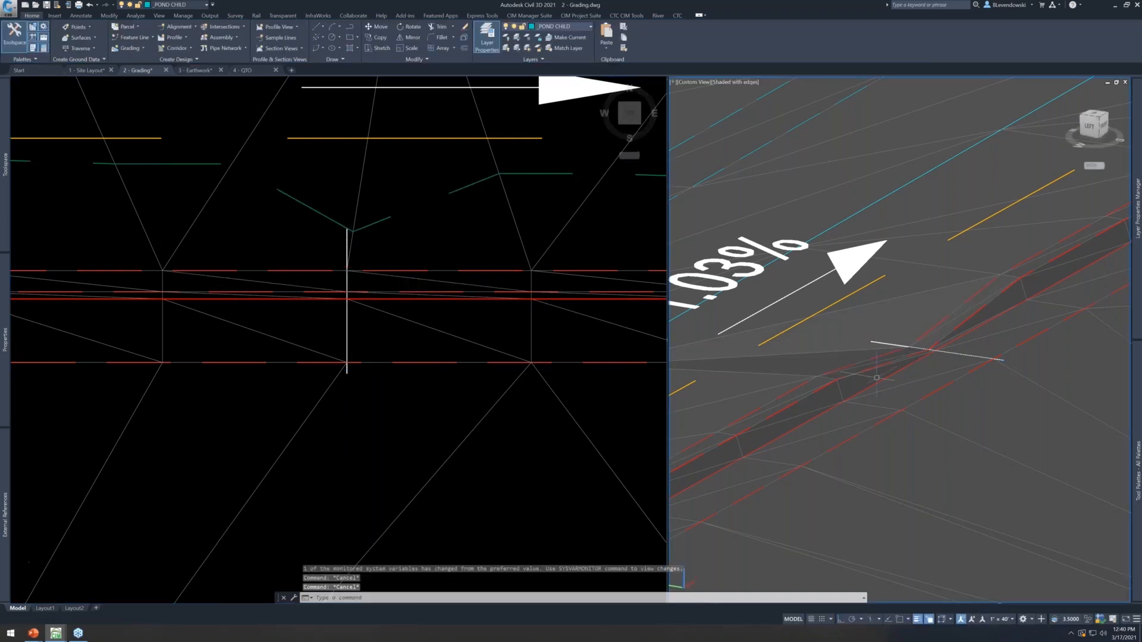
pyautogui.scroll(-4, 844, 348)
pyautogui.scroll(-3, 844, 348)
pyautogui.scroll(4, 861, 353)
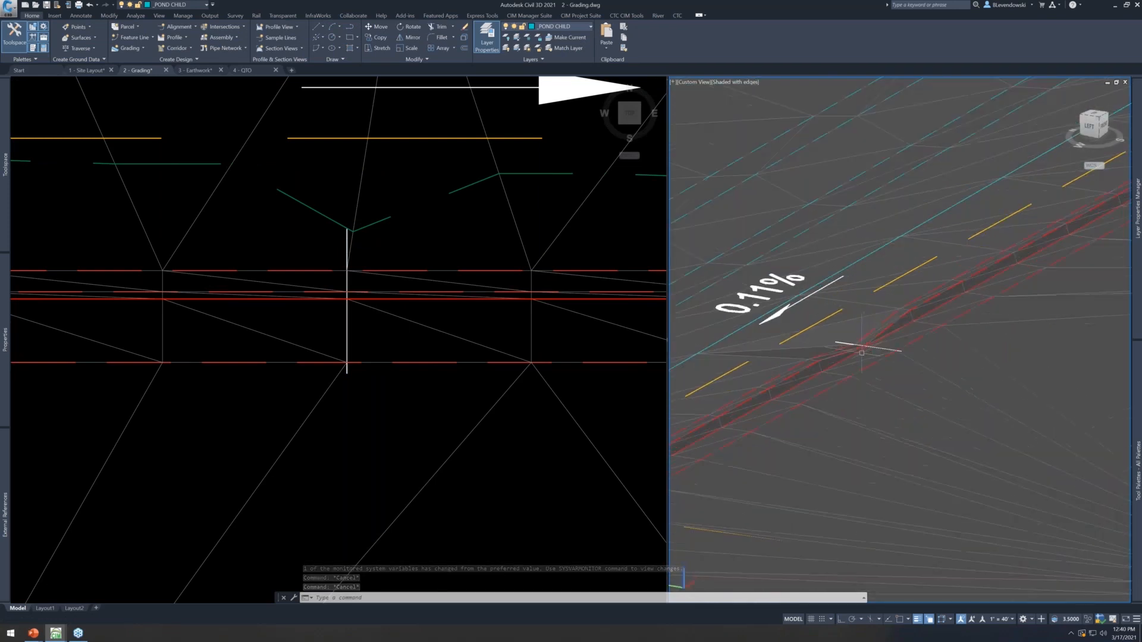
pyautogui.scroll(-2, 850, 342)
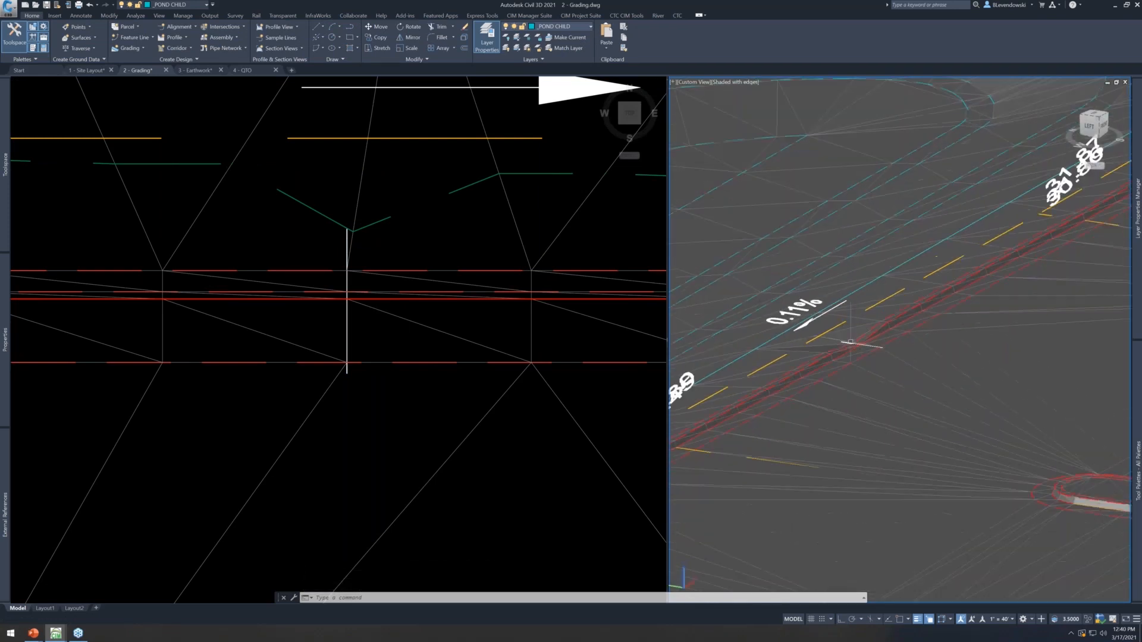
pyautogui.scroll(3, 858, 340)
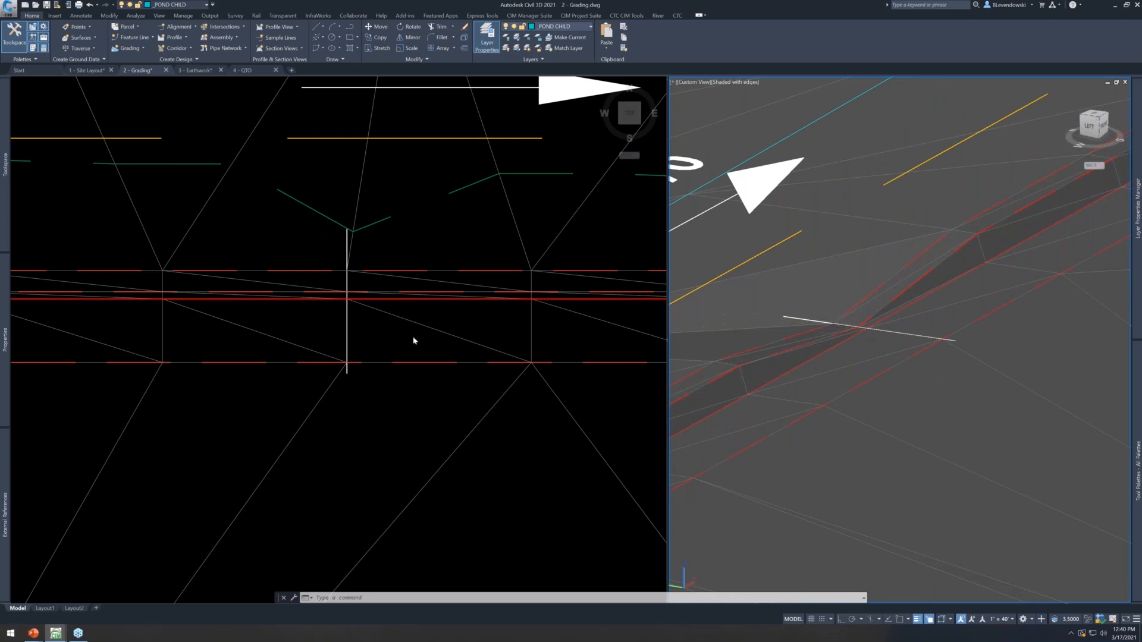
# Inspect the curb and curb back feature lines and the FG surface beside the curb cut in plan, and clear the selection
pyautogui.click(413, 319)
pyautogui.press('Escape')
pyautogui.press('Escape')
pyautogui.press('Escape')
pyautogui.click(396, 298)
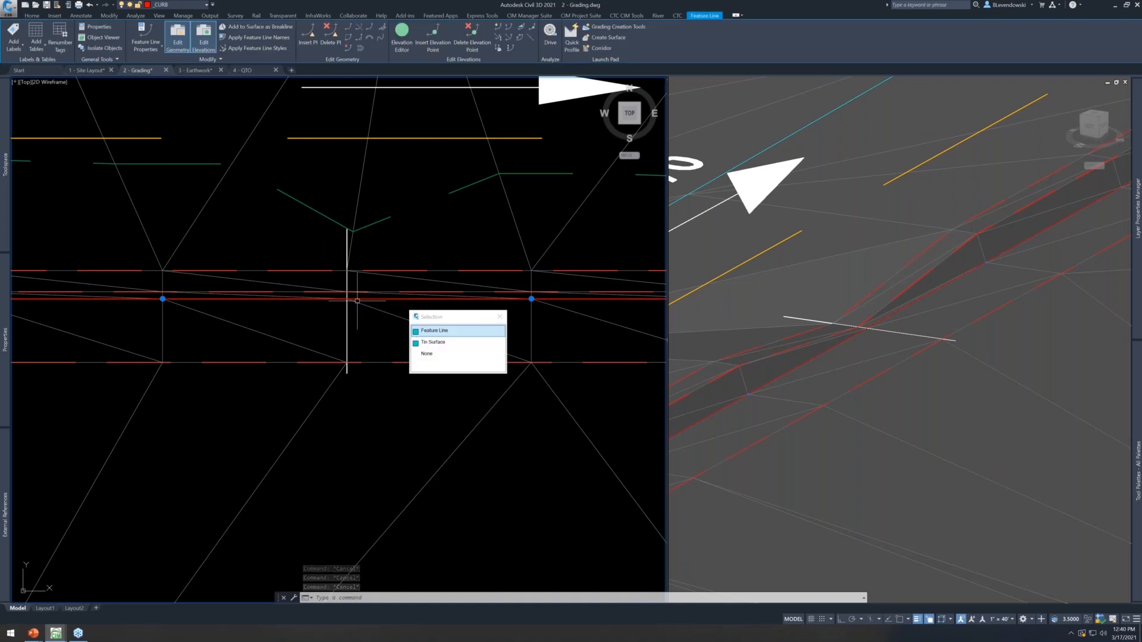
pyautogui.click(388, 270)
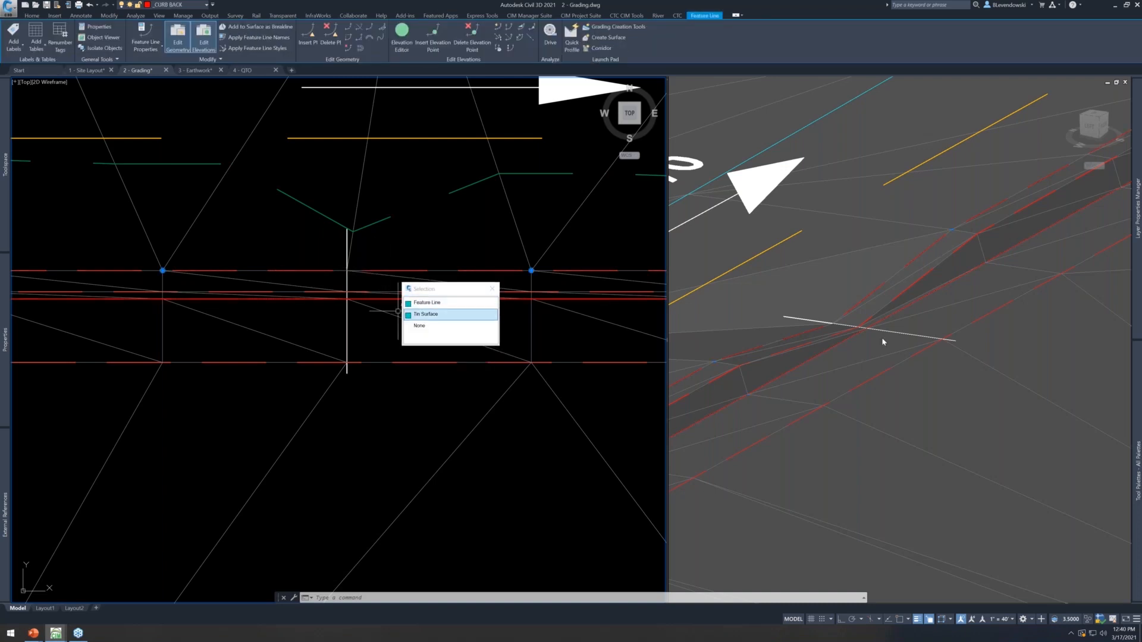
pyautogui.click(426, 314)
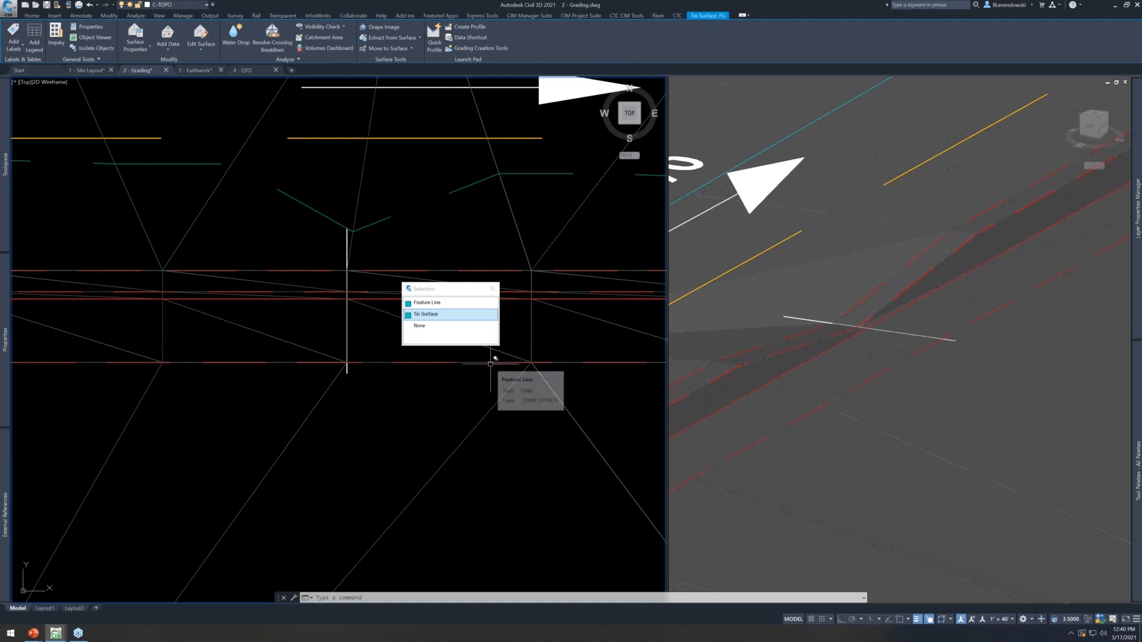
pyautogui.press('Escape')
pyautogui.press('Escape')
pyautogui.press('Escape')
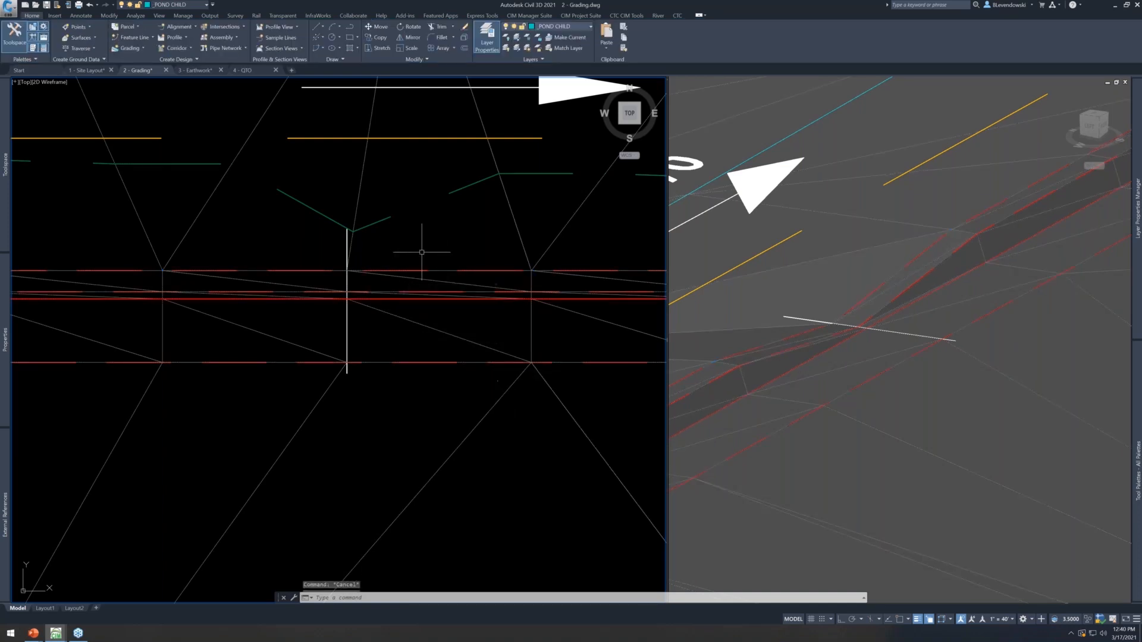
# Review the Pond and Curb breakline operations in the FG surface's definition, and leave the properties without saving changes
pyautogui.scroll(-2, 393, 297)
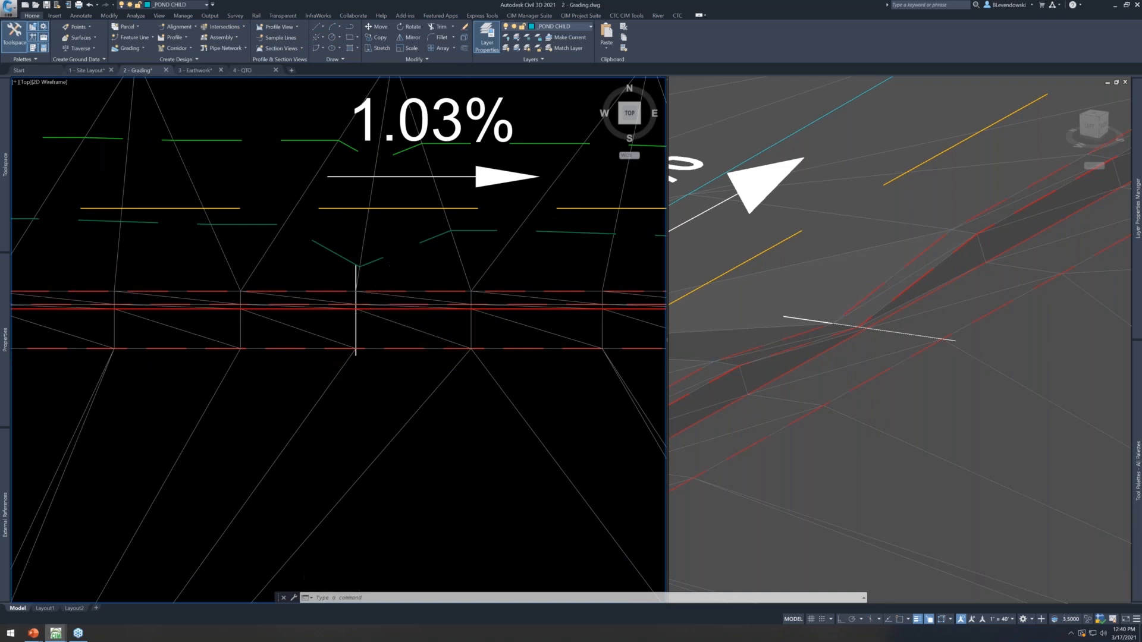
pyautogui.scroll(-5, 398, 274)
pyautogui.scroll(-8, 399, 274)
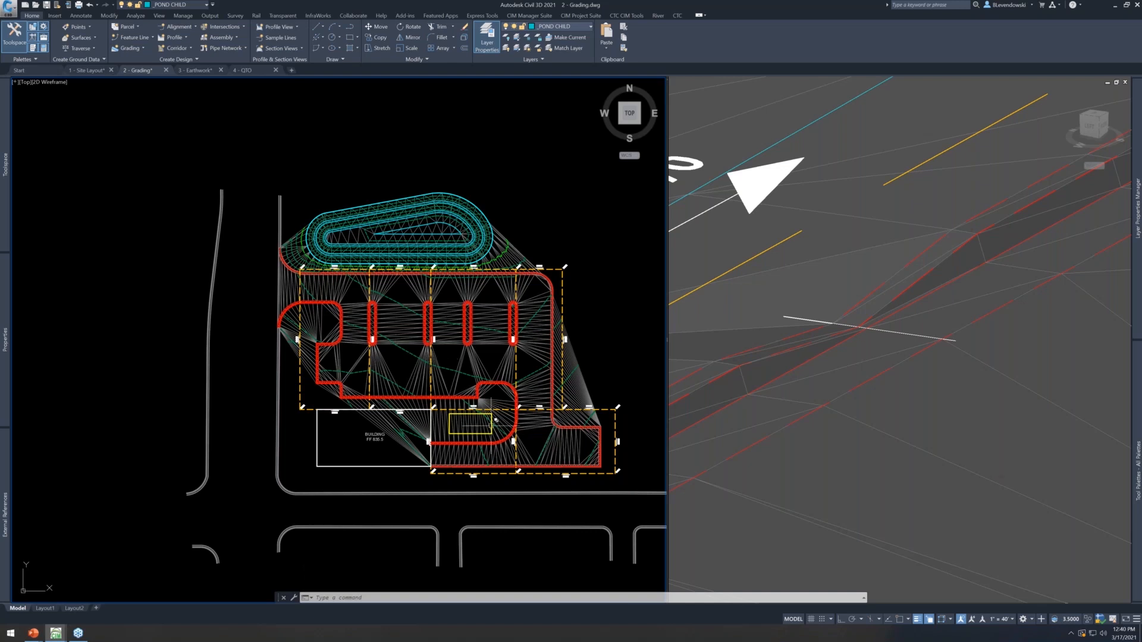
pyautogui.scroll(4, 497, 421)
pyautogui.press('Escape')
pyautogui.press('Escape')
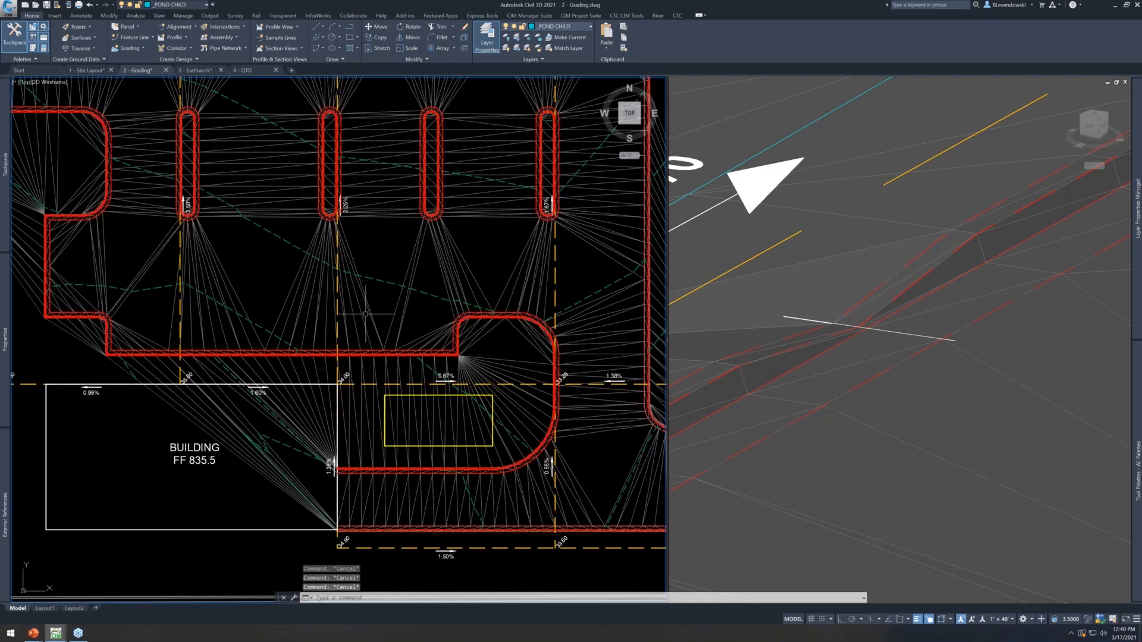
pyautogui.click(358, 280)
pyautogui.rightClick(361, 280)
pyautogui.click(404, 387)
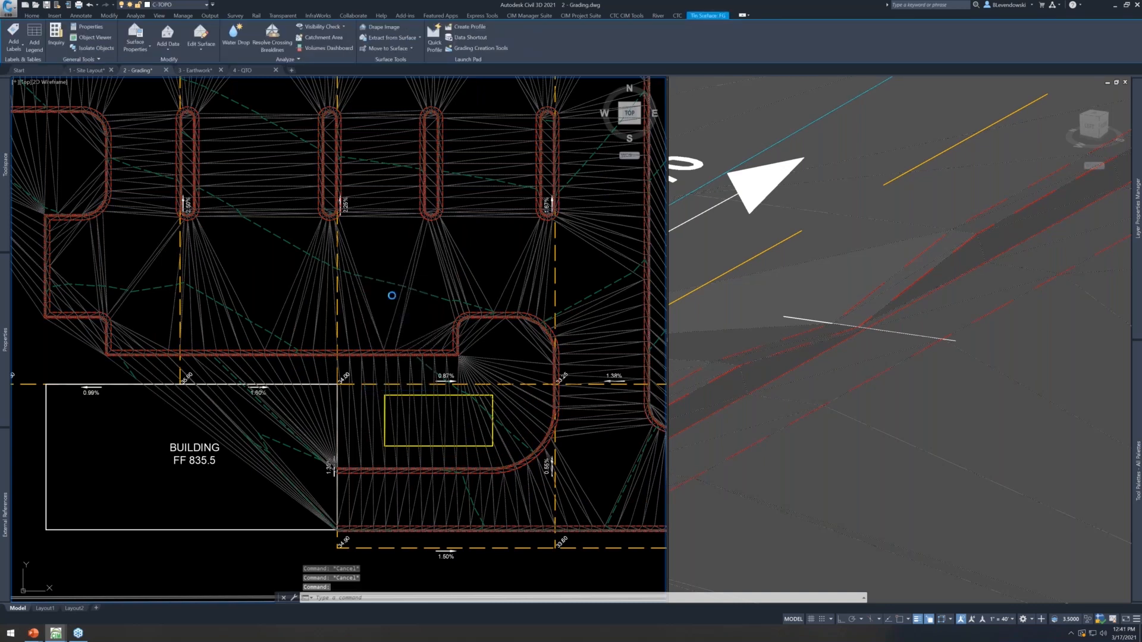
pyautogui.click(241, 198)
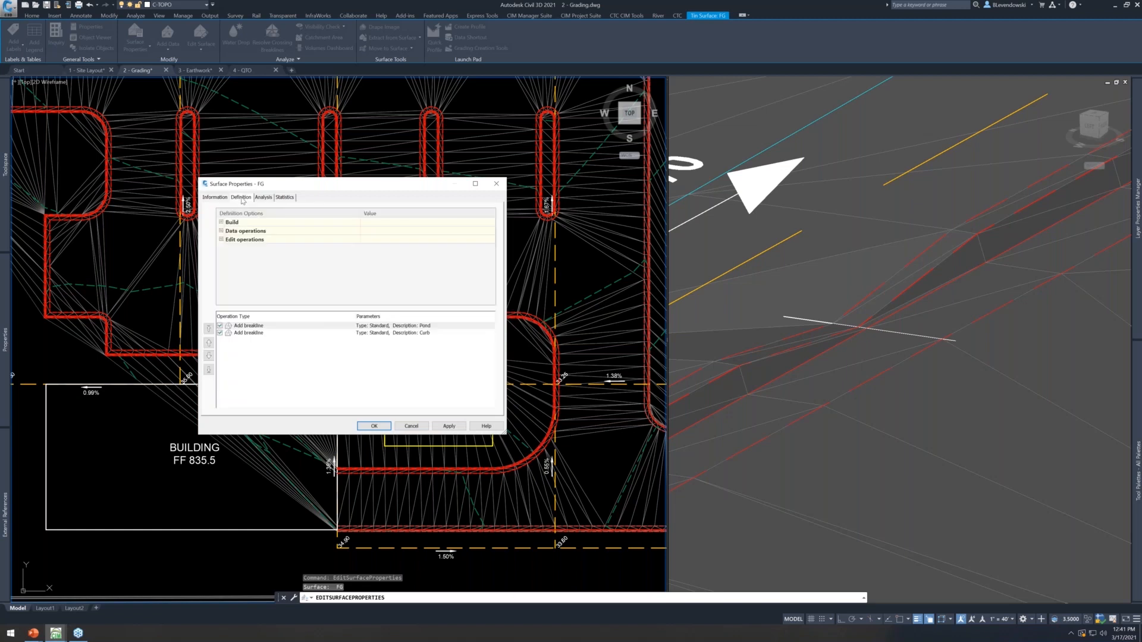
pyautogui.click(413, 327)
pyautogui.click(424, 335)
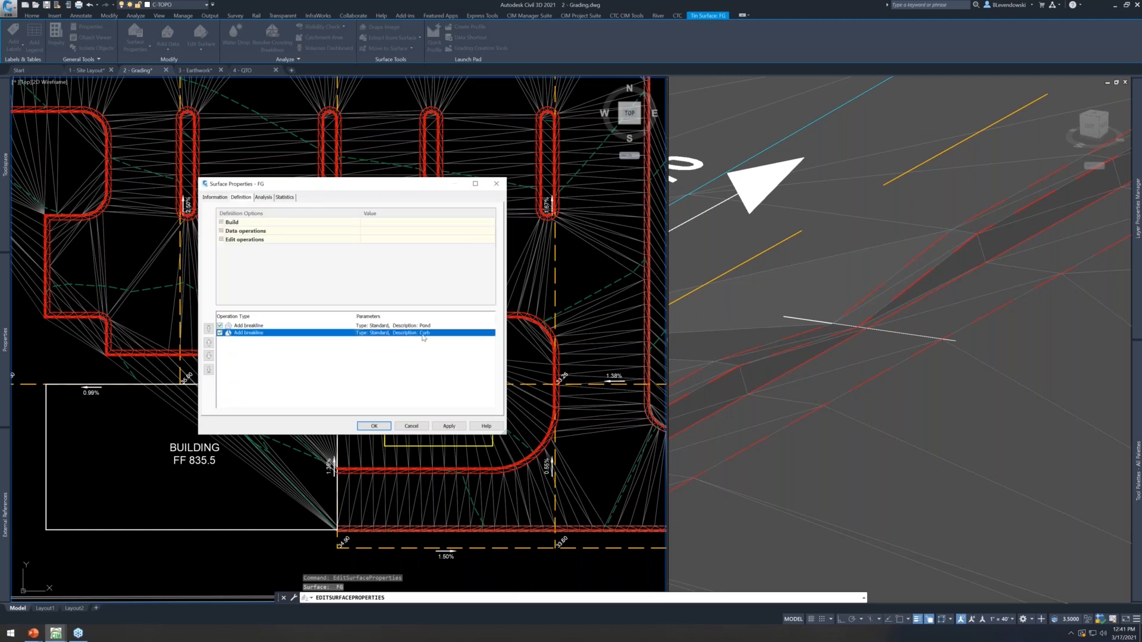
pyautogui.click(418, 427)
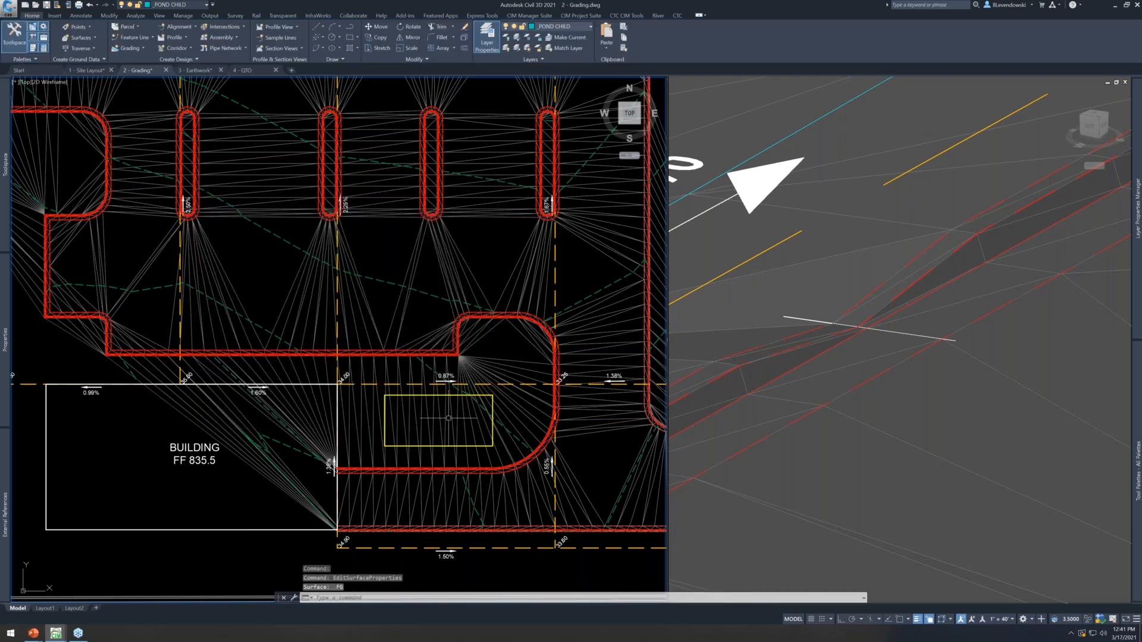
# Convert the yellow rectangle polyline east of the building into a feature line on the Building Site site, with elevations assigned
pyautogui.scroll(2, 459, 427)
pyautogui.click(133, 36)
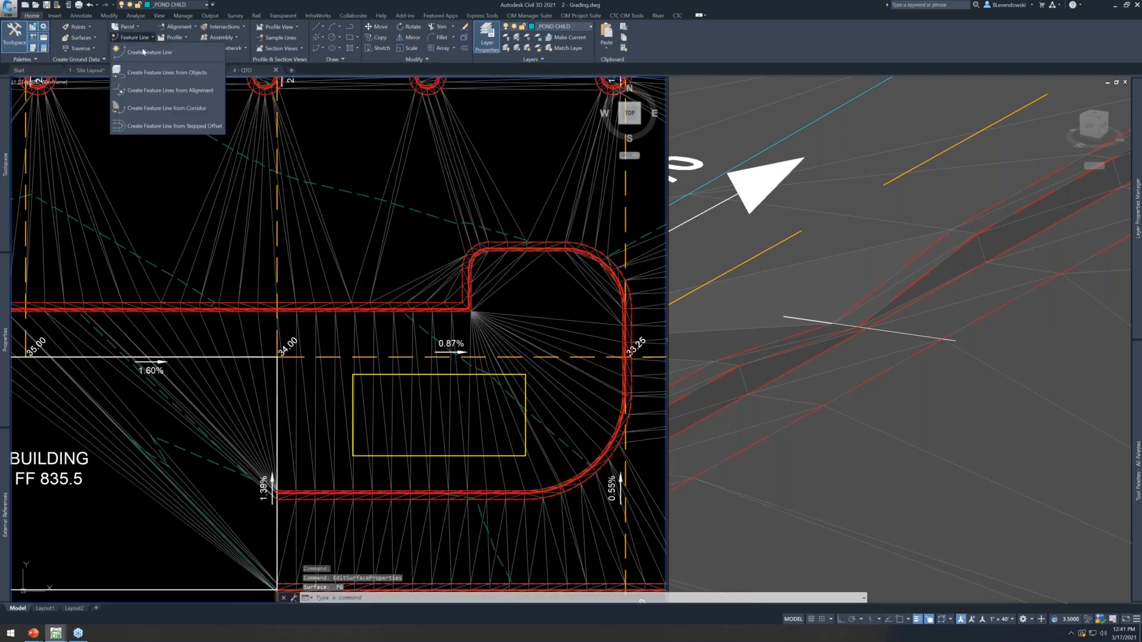
pyautogui.click(145, 73)
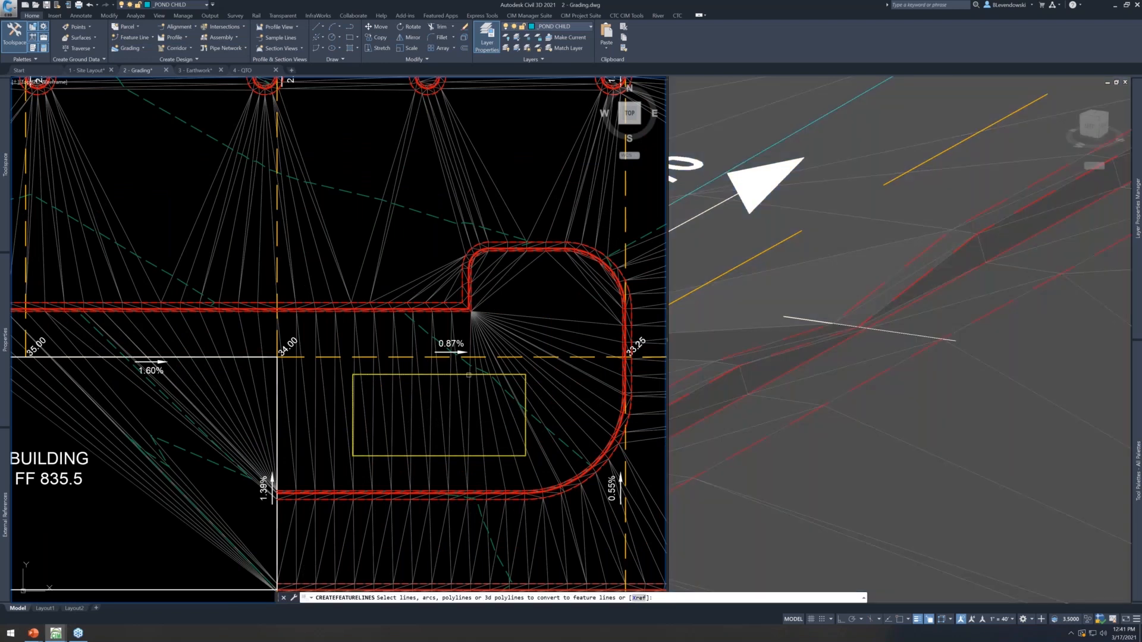
pyautogui.click(469, 374)
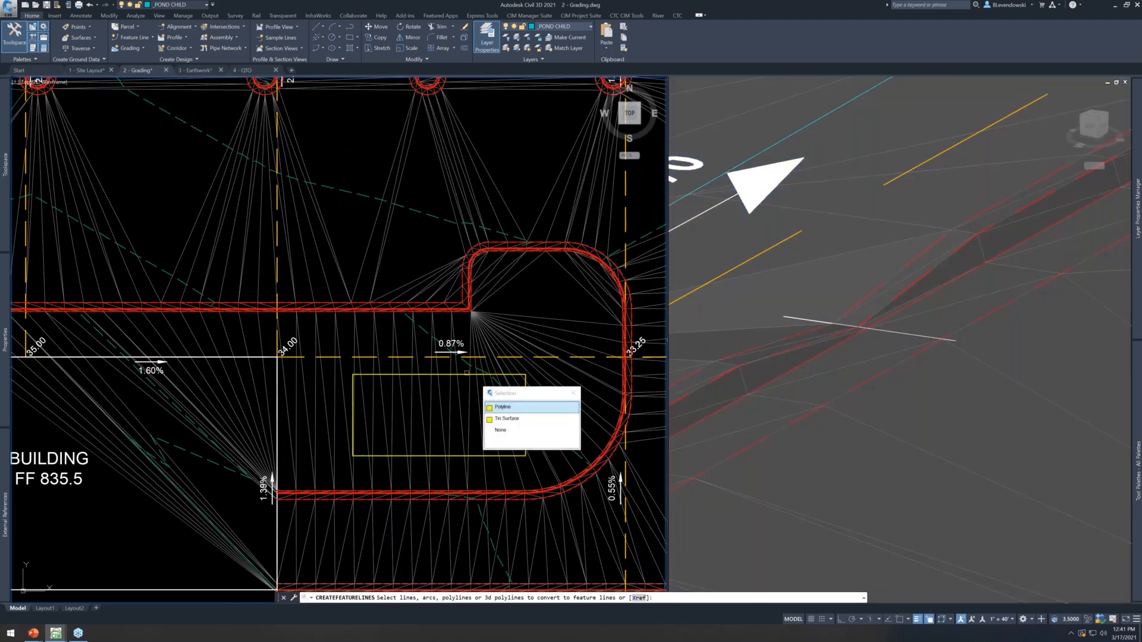
pyautogui.click(502, 407)
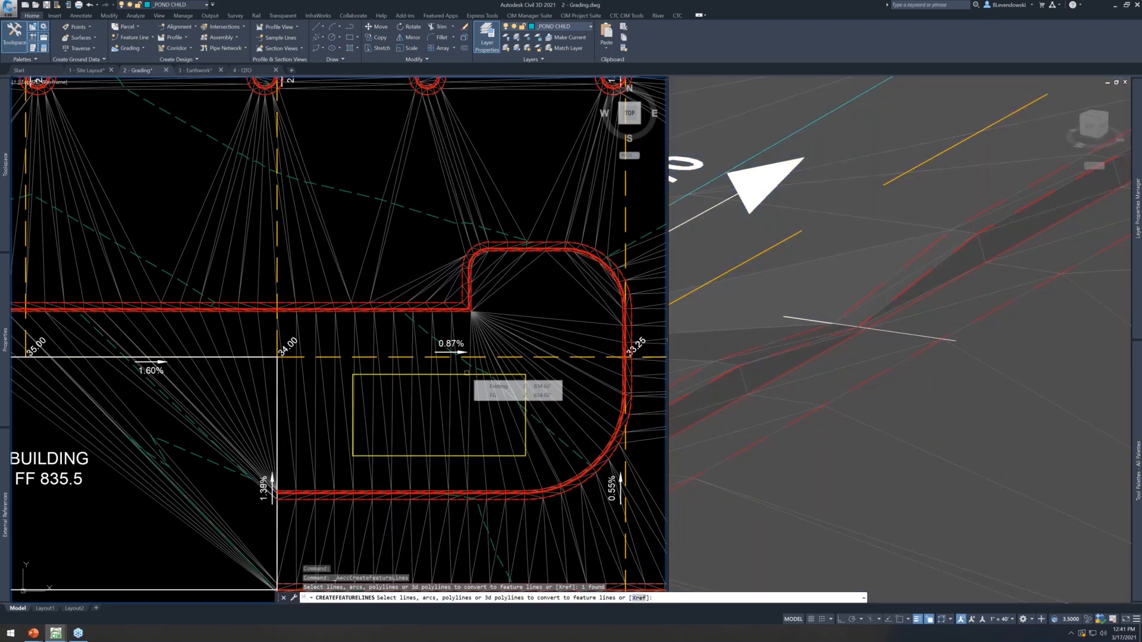
pyautogui.press('Return')
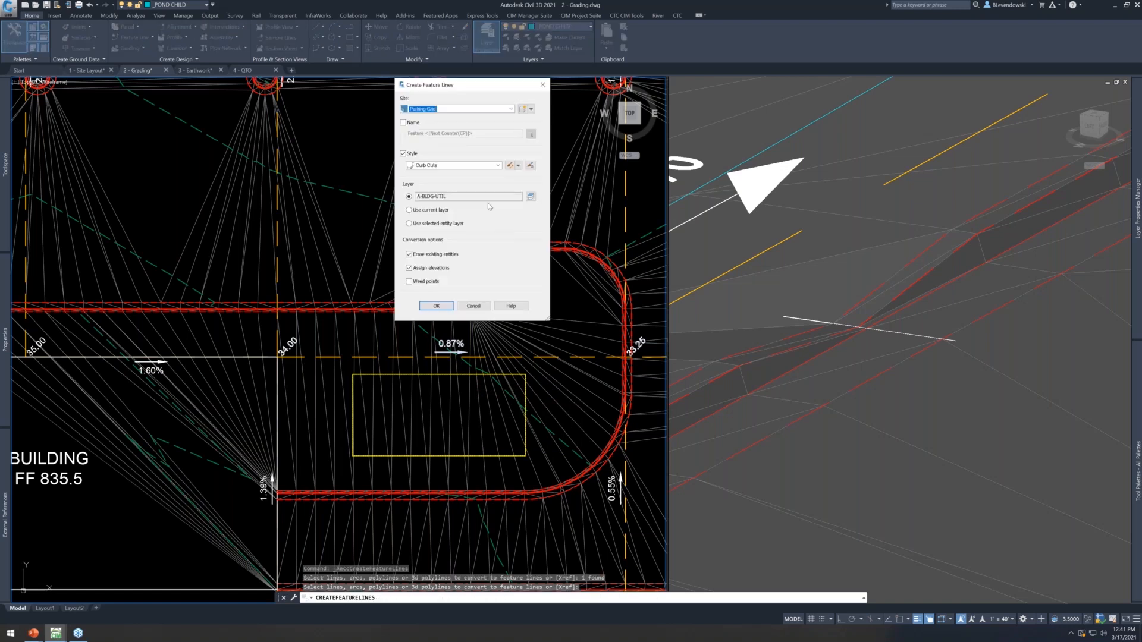
pyautogui.click(451, 166)
pyautogui.click(434, 173)
pyautogui.click(452, 109)
pyautogui.click(460, 128)
pyautogui.click(437, 306)
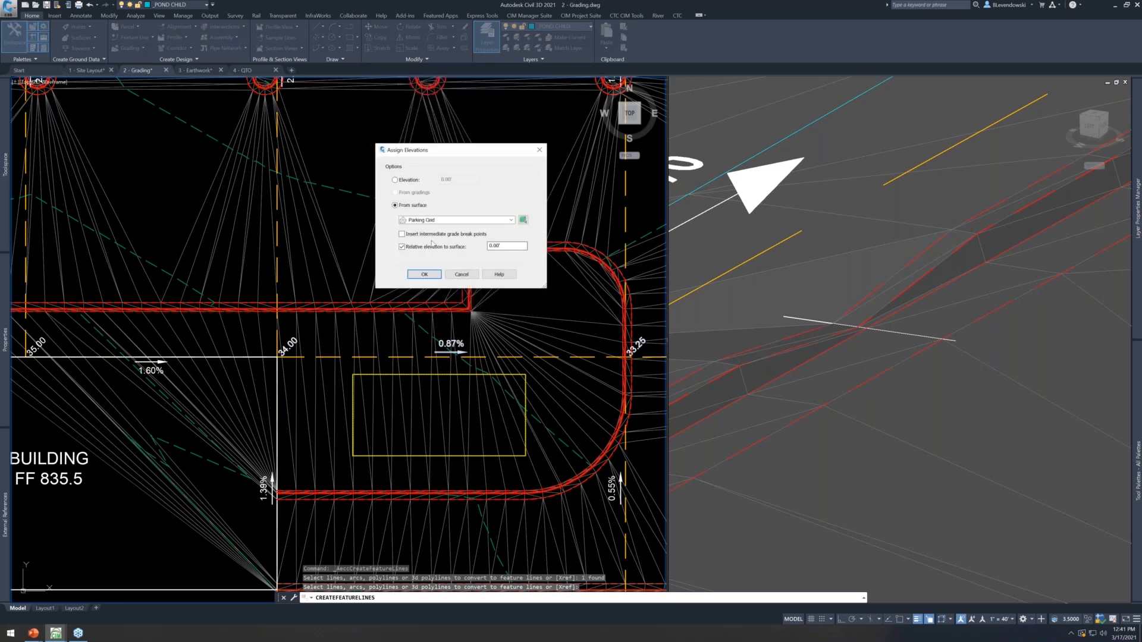
# Assign the rectangle feature line's elevations from the FG surface, with relative elevation to surface off
pyautogui.click(433, 220)
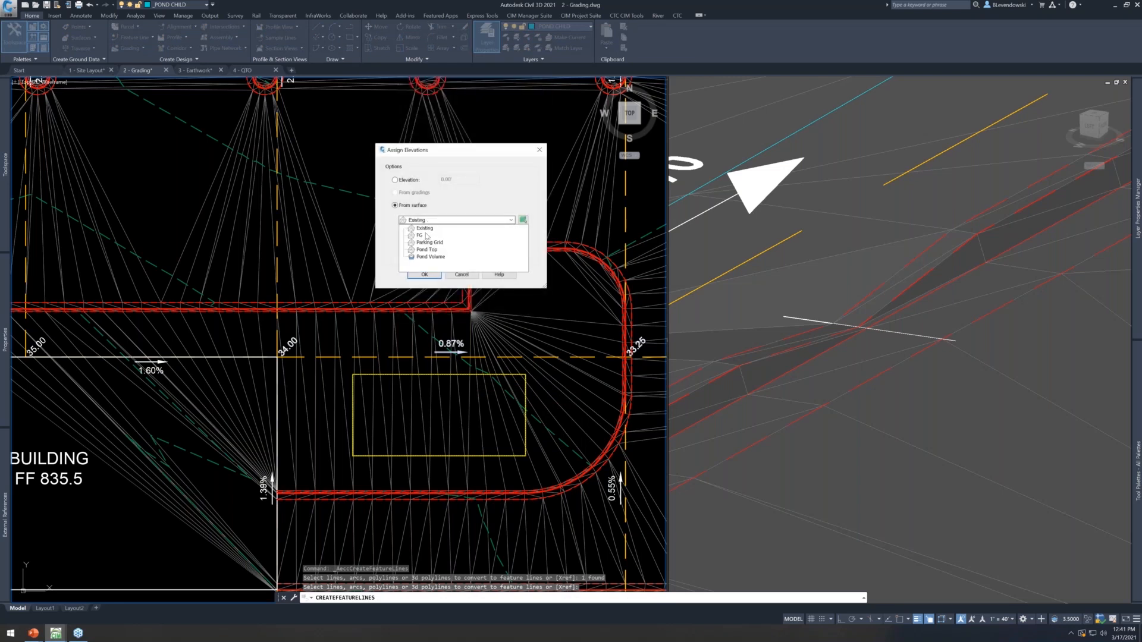
pyautogui.click(422, 236)
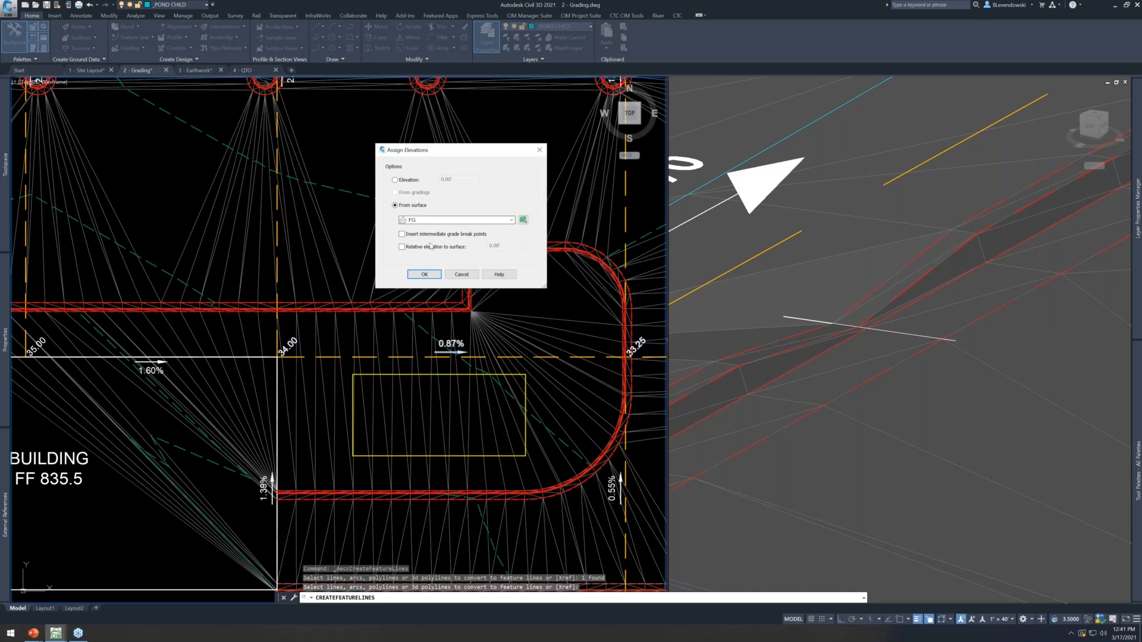
pyautogui.click(425, 275)
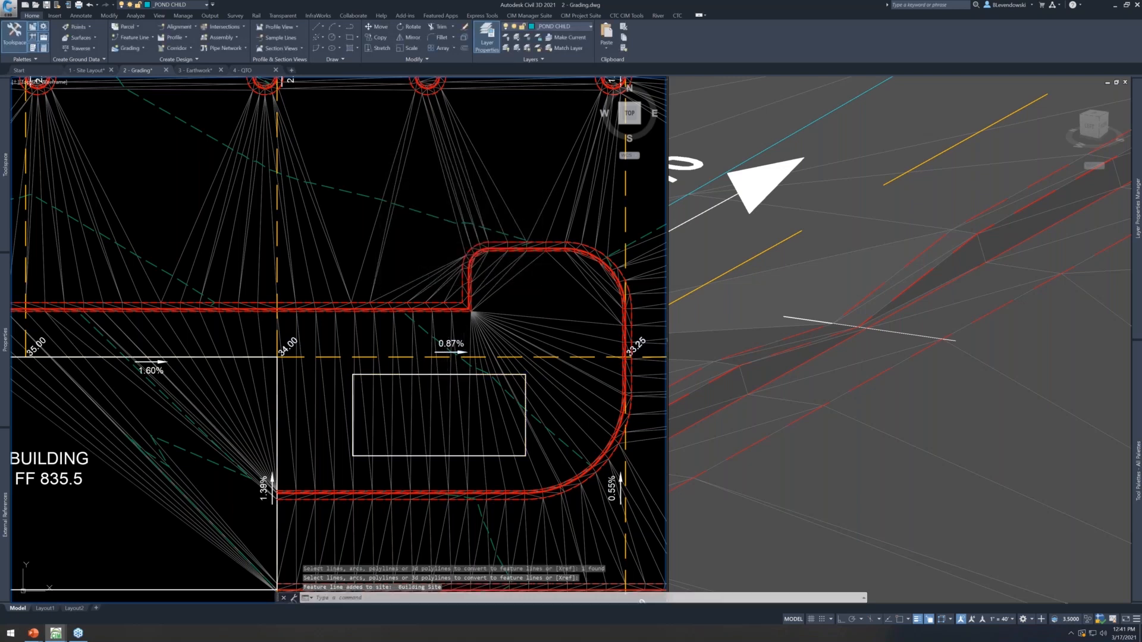
# Raise the rectangular feature line east of the building by 0.5' and clear the selection
pyautogui.click(448, 375)
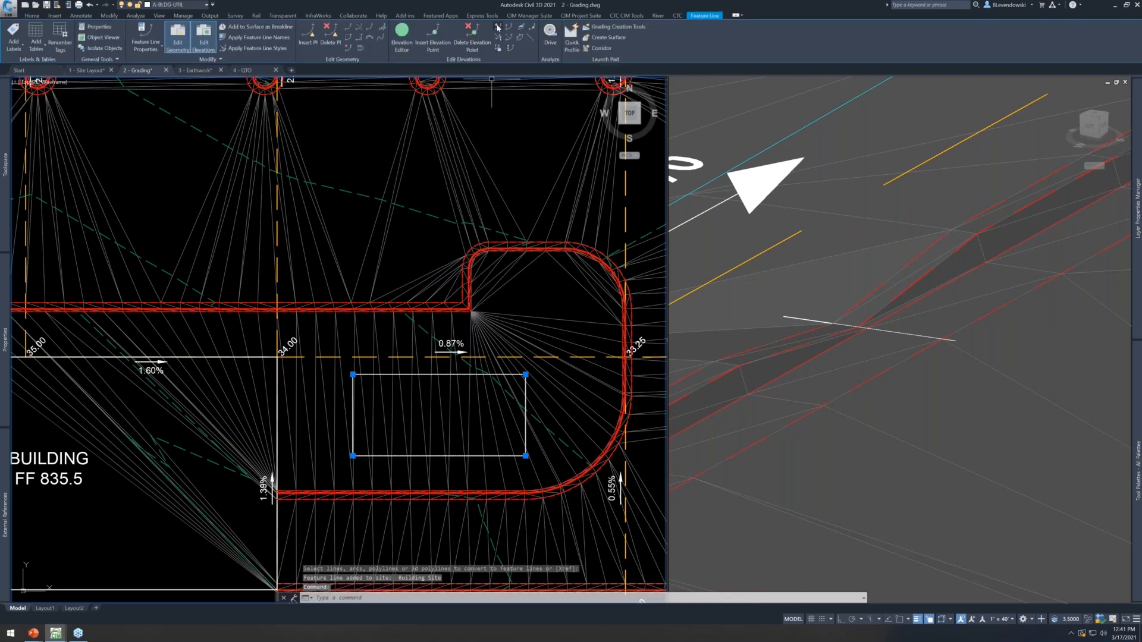
pyautogui.rightClick(415, 359)
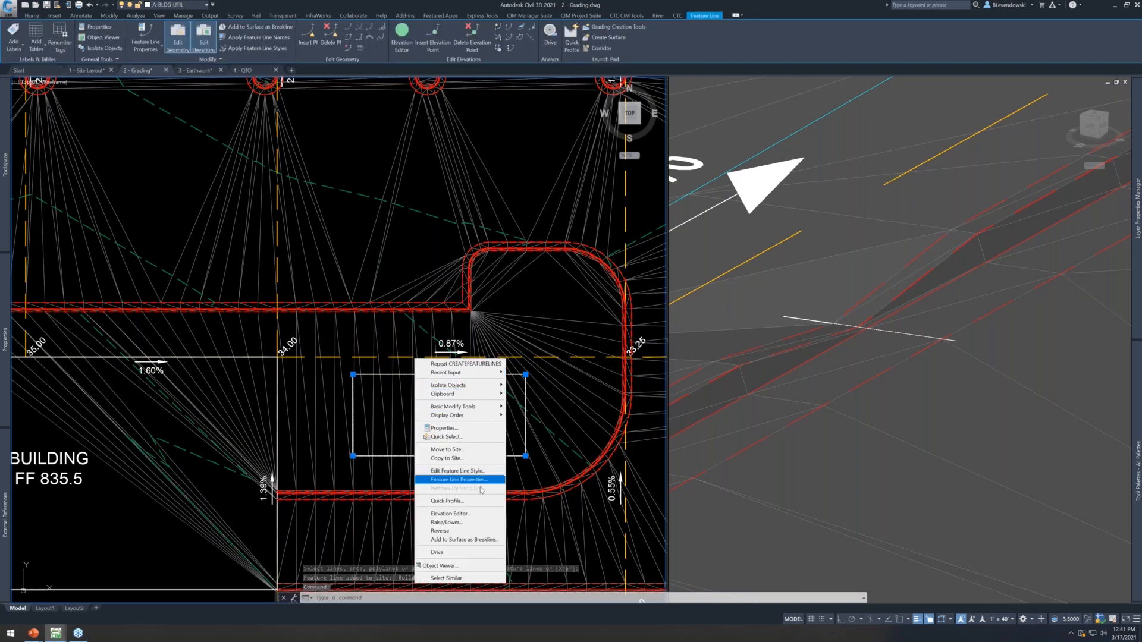
pyautogui.click(452, 522)
pyautogui.press('Escape')
pyautogui.press('Escape')
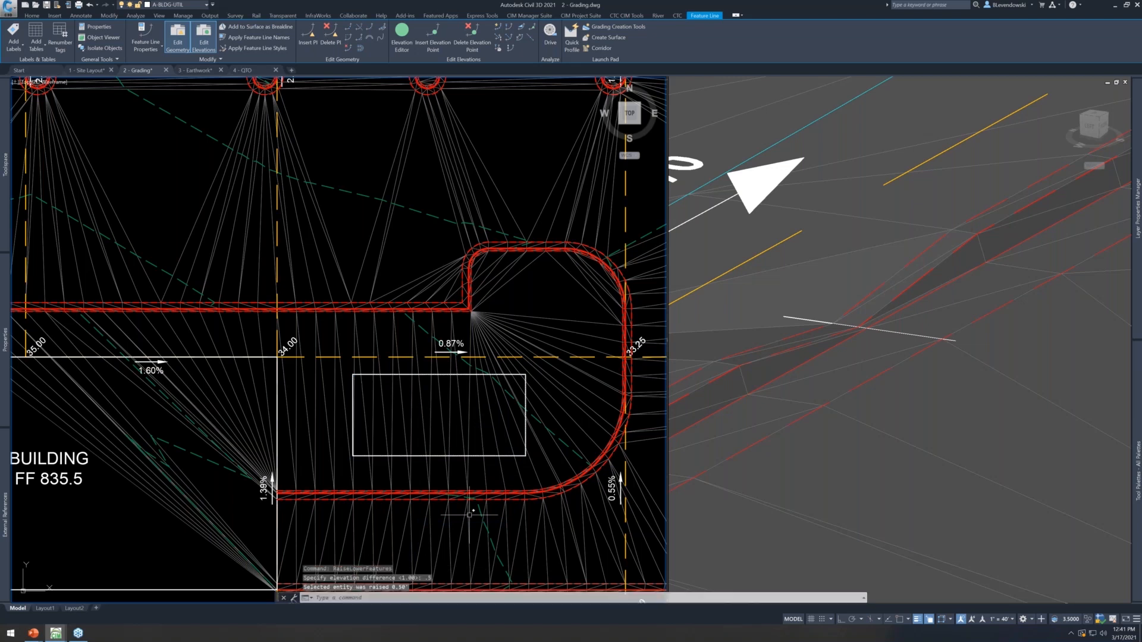
pyautogui.press('Escape')
pyautogui.press('Escape')
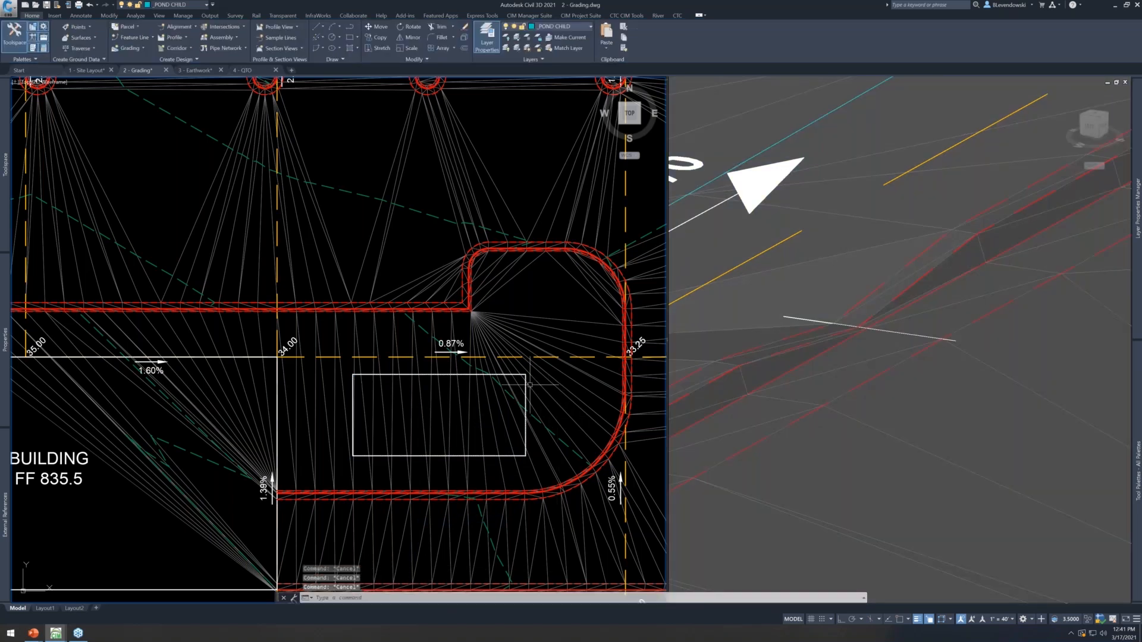
# Add the rectangular feature line east of the building to the FG surface as a standard breakline, with a 10' supplementing distance
pyautogui.click(526, 367)
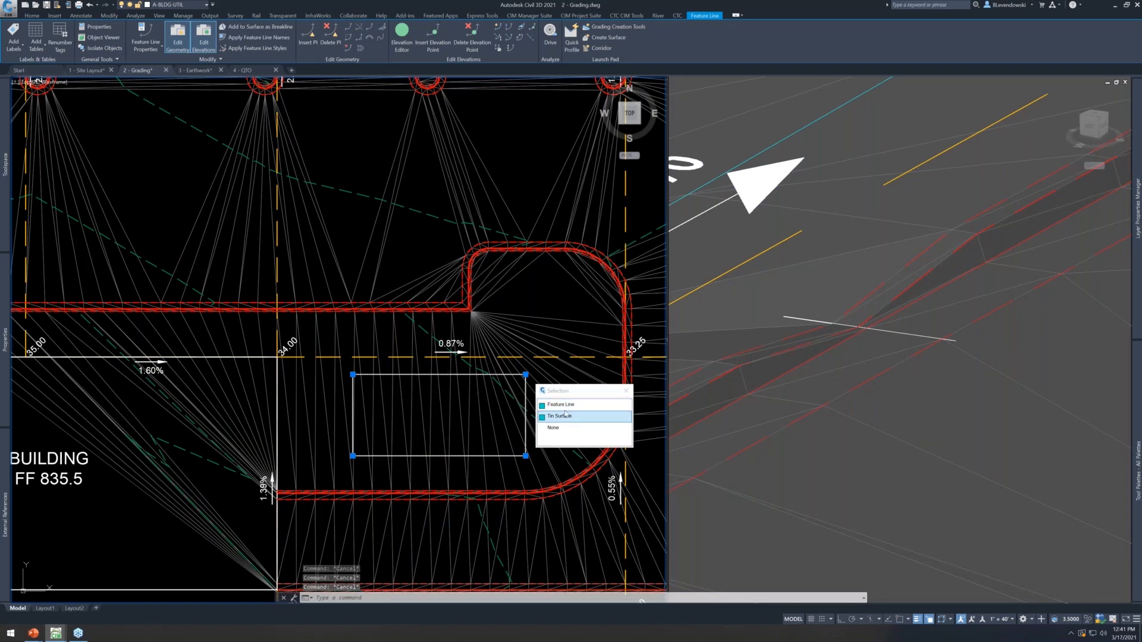
pyautogui.rightClick(488, 333)
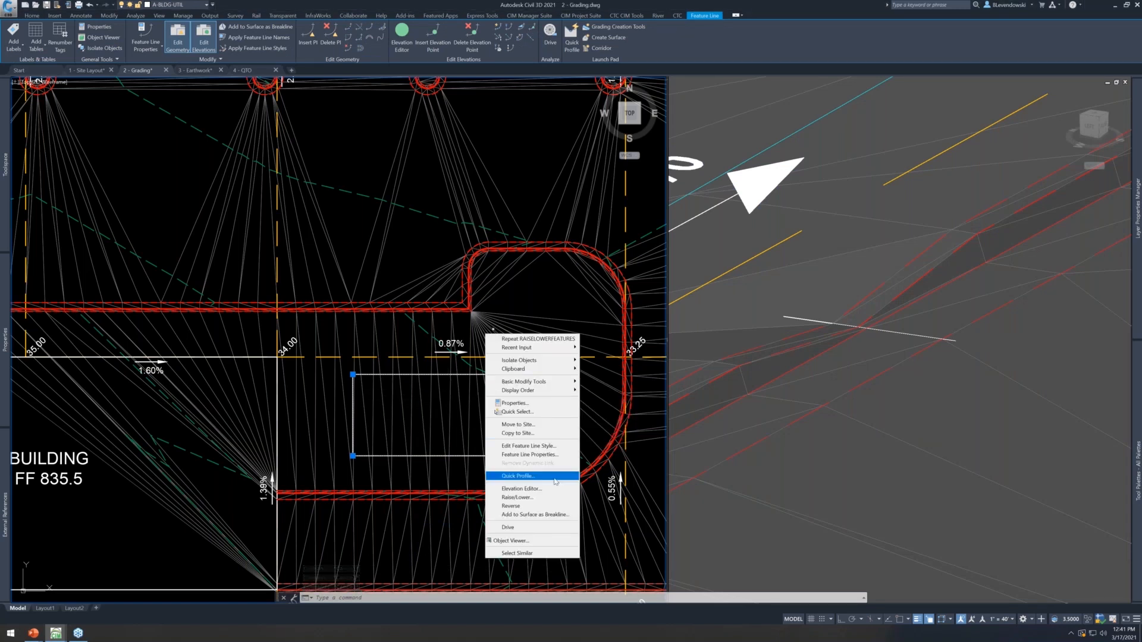
pyautogui.click(546, 513)
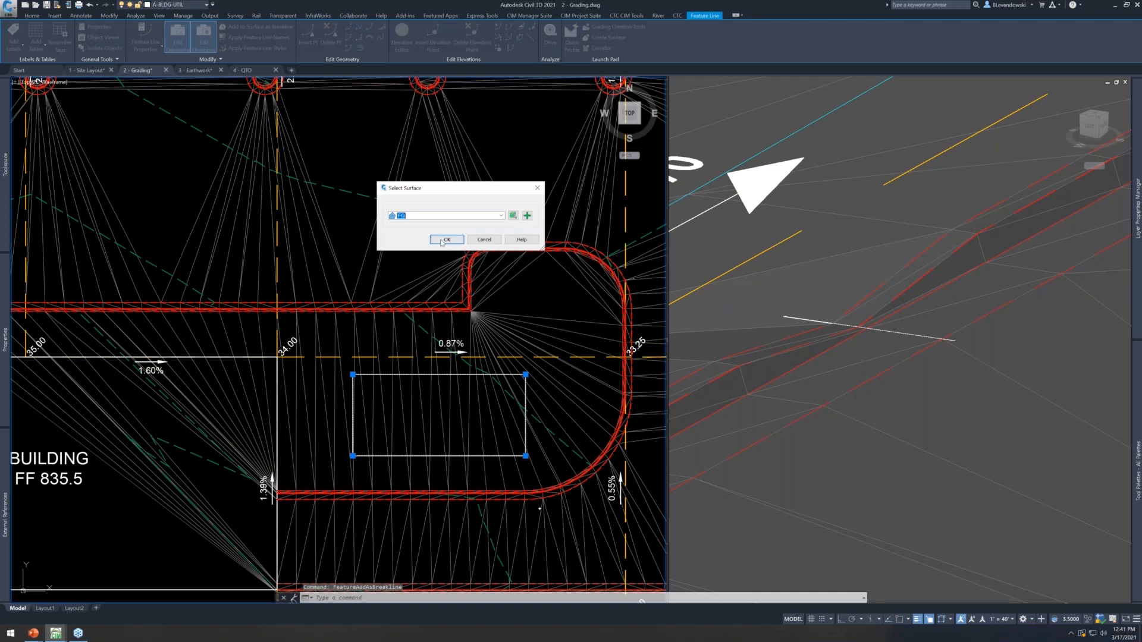
pyautogui.click(447, 239)
pyautogui.moveTo(405, 180); pyautogui.dragTo(367, 188)
pyautogui.write("10.00'")
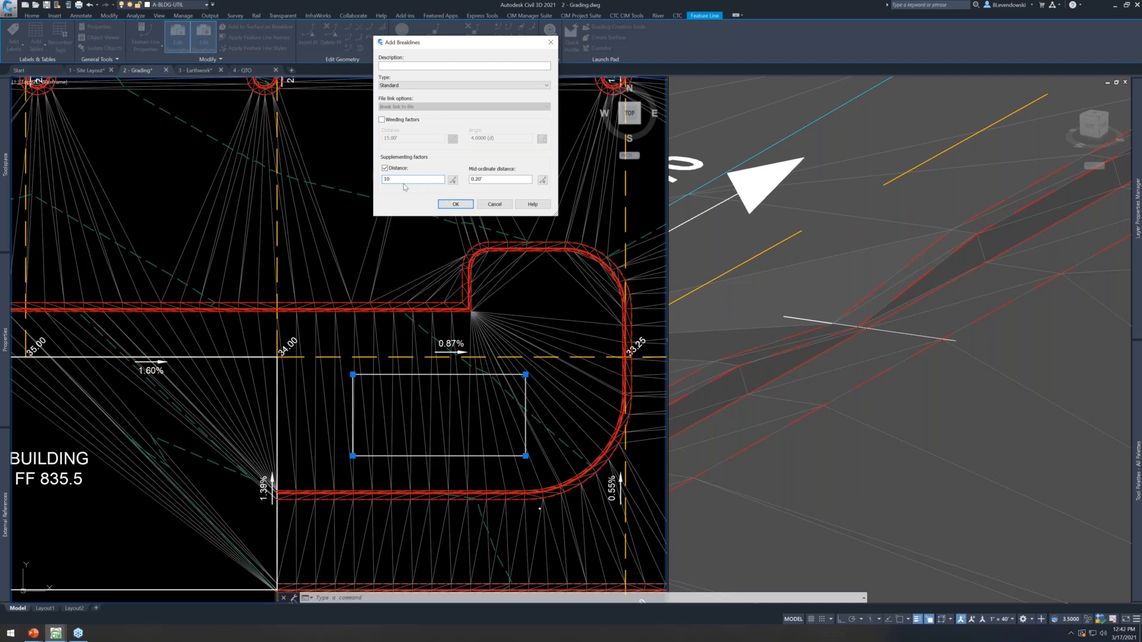
pyautogui.click(454, 205)
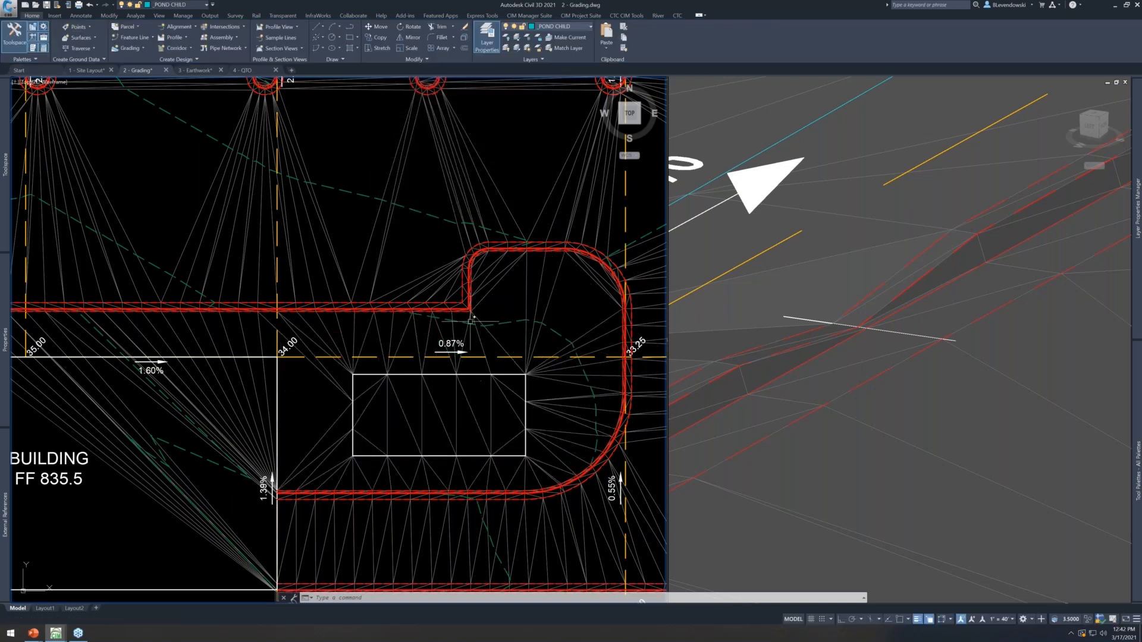
# Examine the FG surface triangulation across the parking lot and around the building outline
pyautogui.scroll(-4, 473, 322)
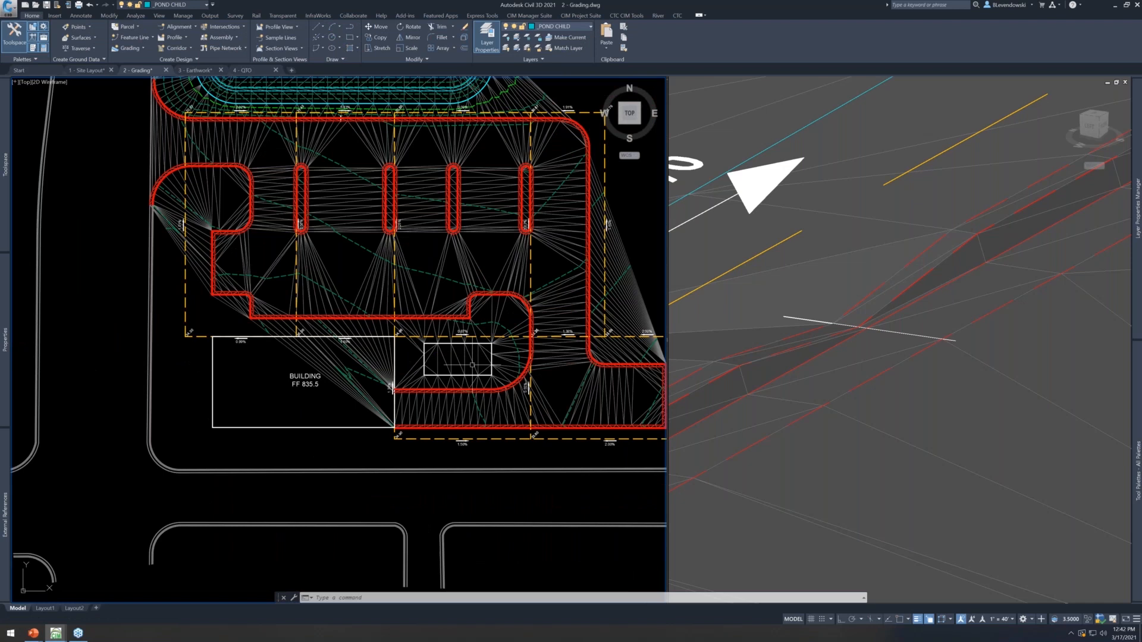
pyautogui.moveTo(473, 365); pyautogui.dragTo(467, 390, button='middle')
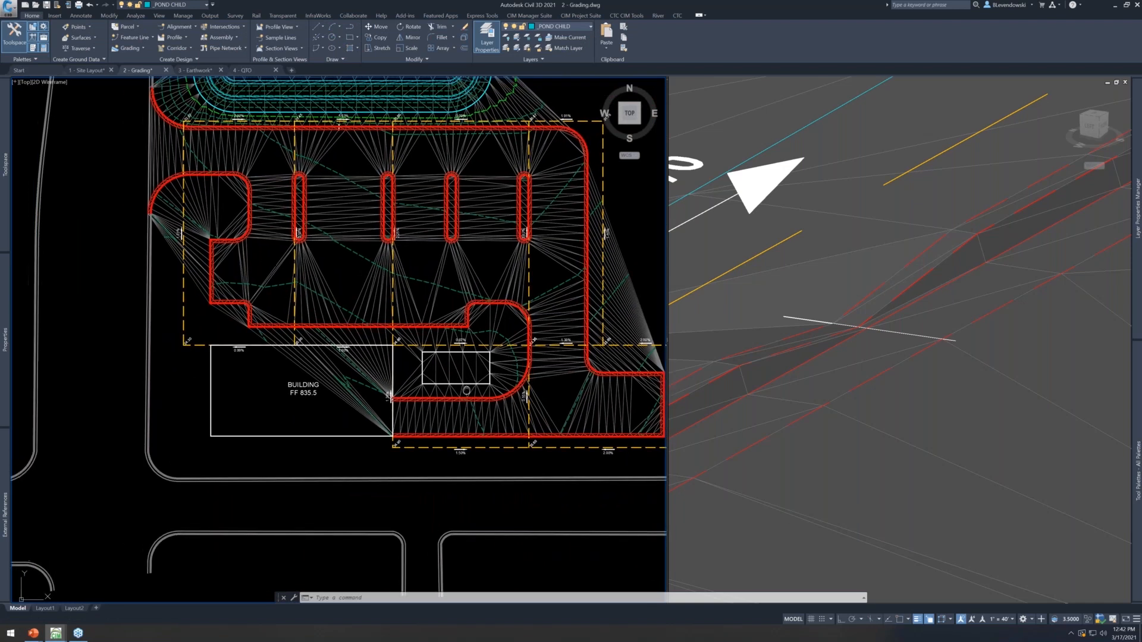
pyautogui.scroll(2, 175, 331)
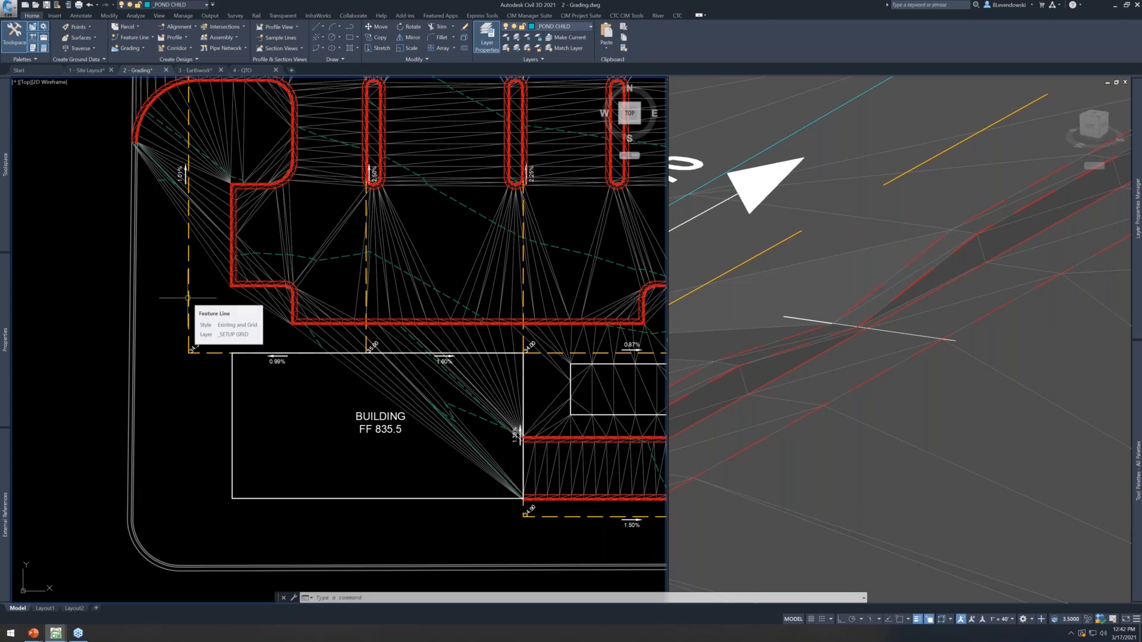
pyautogui.moveTo(191, 300)
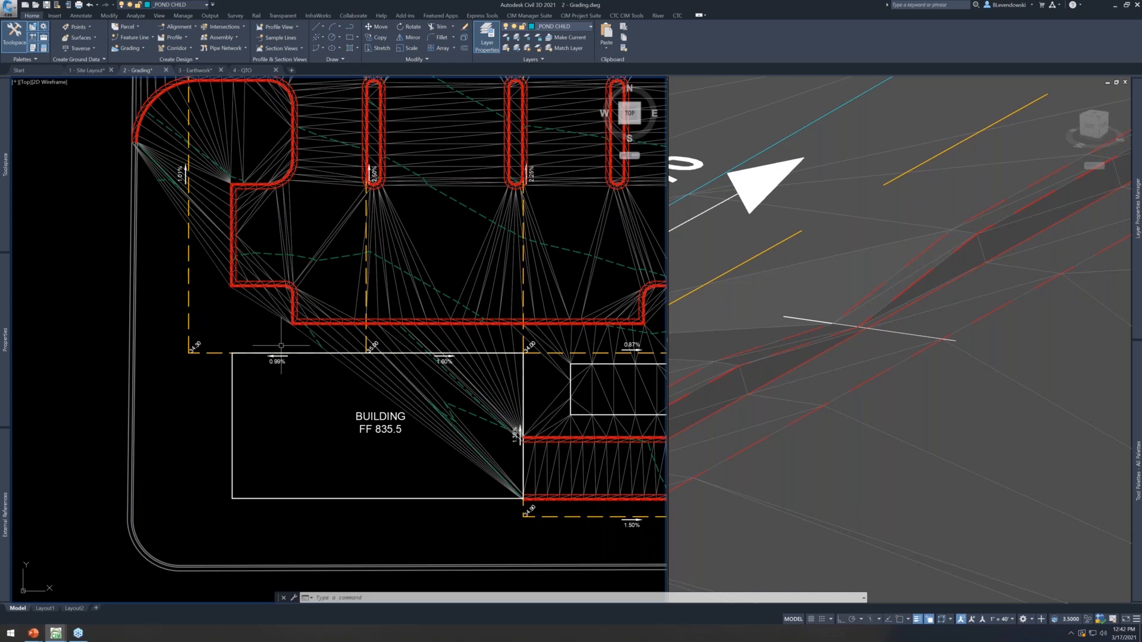
pyautogui.scroll(2, 284, 361)
pyautogui.moveTo(383, 383); pyautogui.dragTo(276, 389, button='middle')
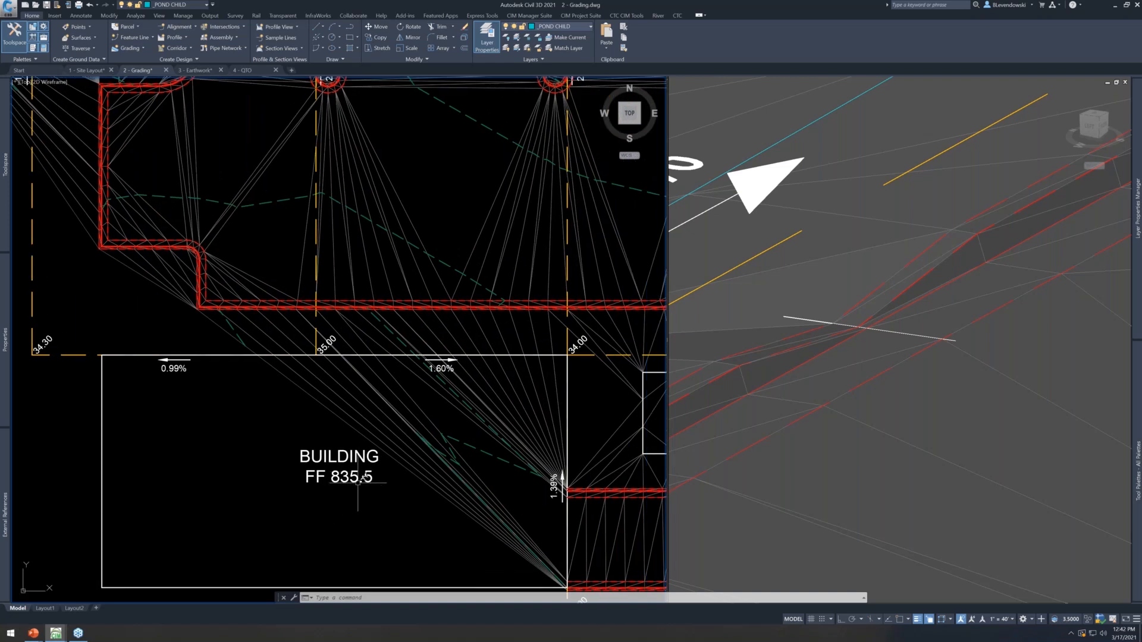
pyautogui.press('ctrl')
pyautogui.moveTo(468, 165); pyautogui.dragTo(459, 107, button='middle')
pyautogui.moveTo(363, 389); pyautogui.dragTo(439, 138, button='middle')
pyautogui.scroll(2, 370, 318)
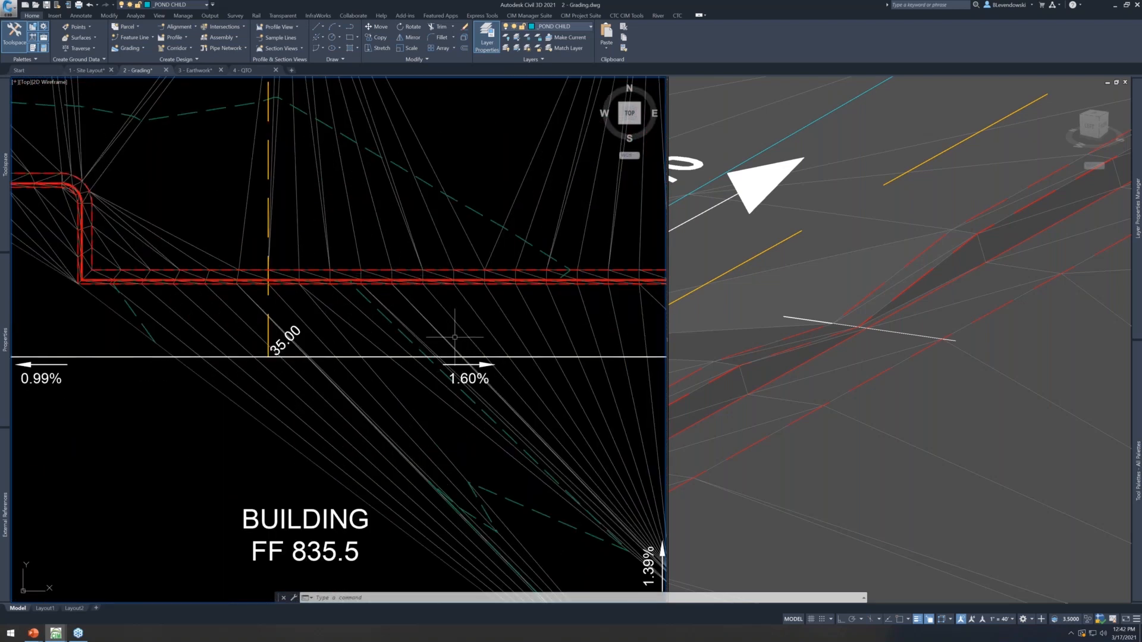
pyautogui.scroll(-2, 451, 339)
pyautogui.moveTo(447, 354); pyautogui.dragTo(410, 345, button='middle')
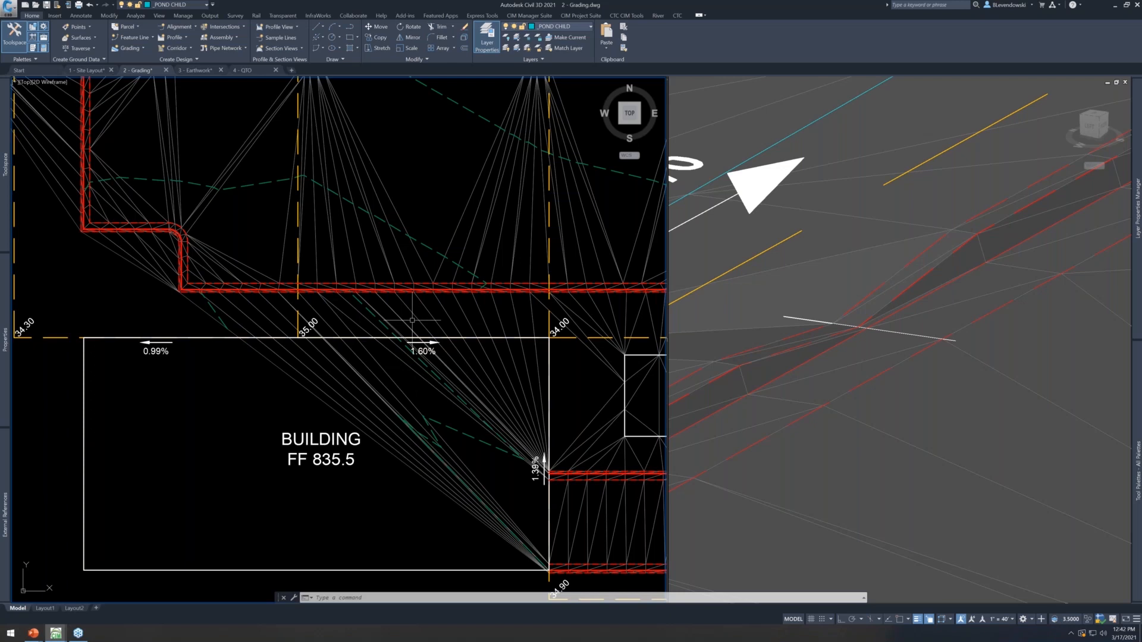
pyautogui.scroll(-2, 412, 318)
pyautogui.moveTo(371, 423); pyautogui.dragTo(314, 389, button='middle')
pyautogui.press('Escape')
pyautogui.press('Escape')
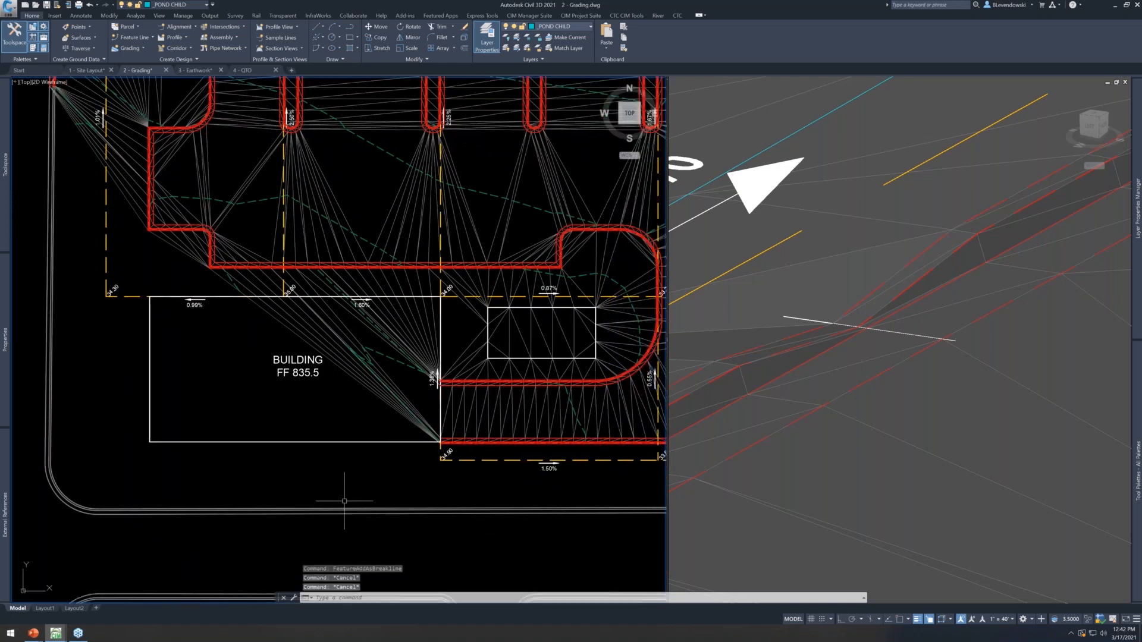
# Add the existing street curb feature line south and west of the building to the FG surface as a standard breakline described "ex curb"
pyautogui.scroll(5, 344, 502)
pyautogui.click(317, 528)
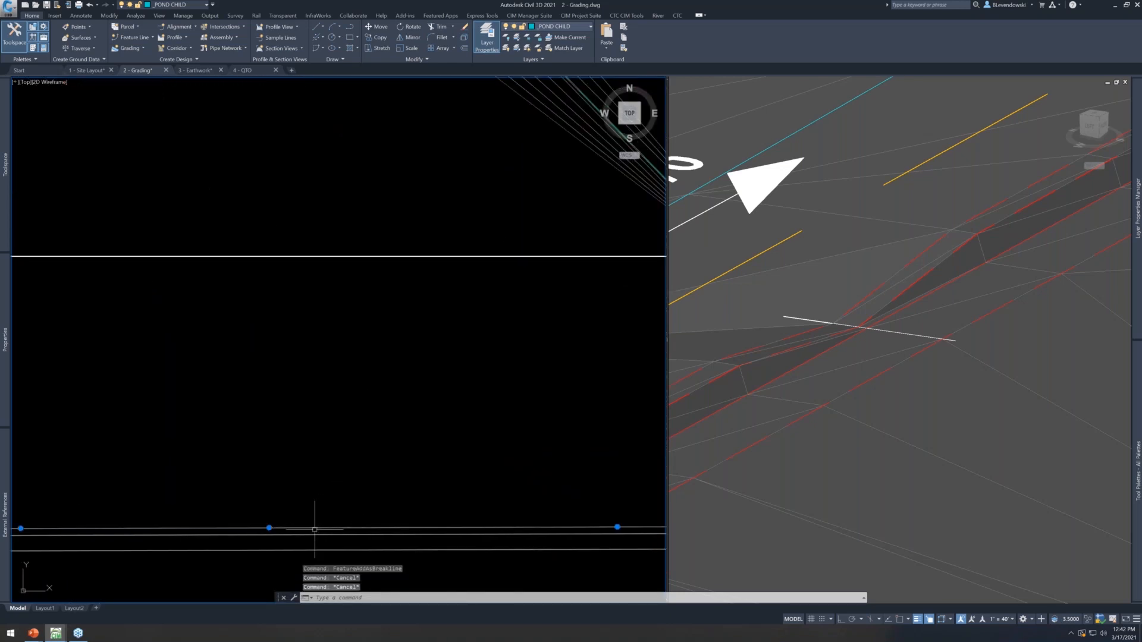
pyautogui.scroll(-12, 344, 489)
pyautogui.scroll(2, 344, 491)
pyautogui.scroll(2, 340, 498)
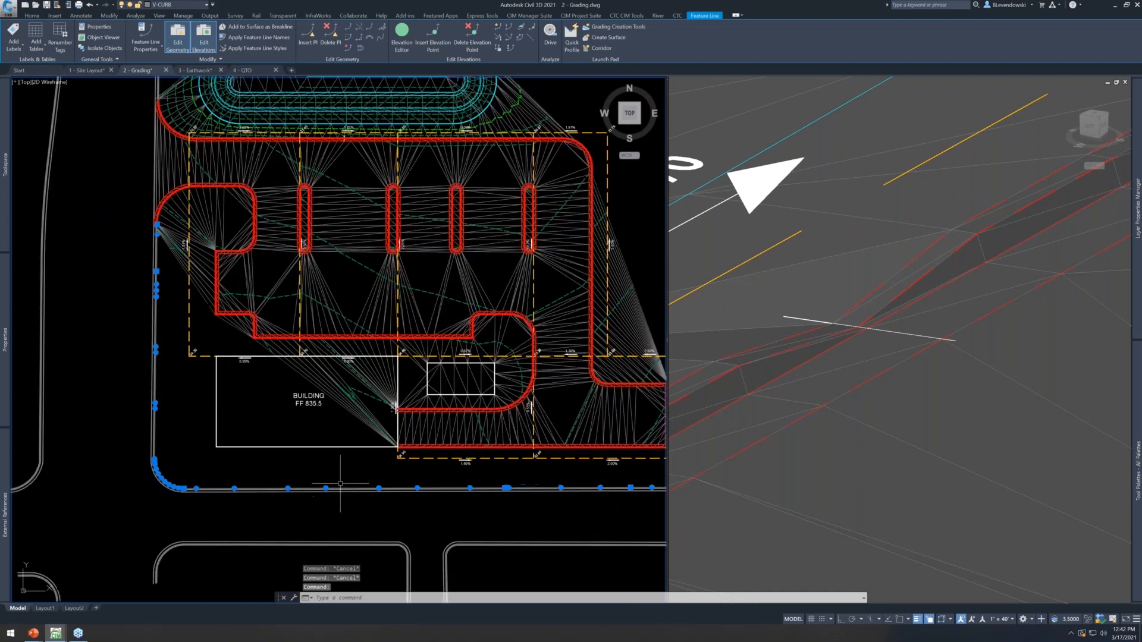
pyautogui.rightClick(310, 455)
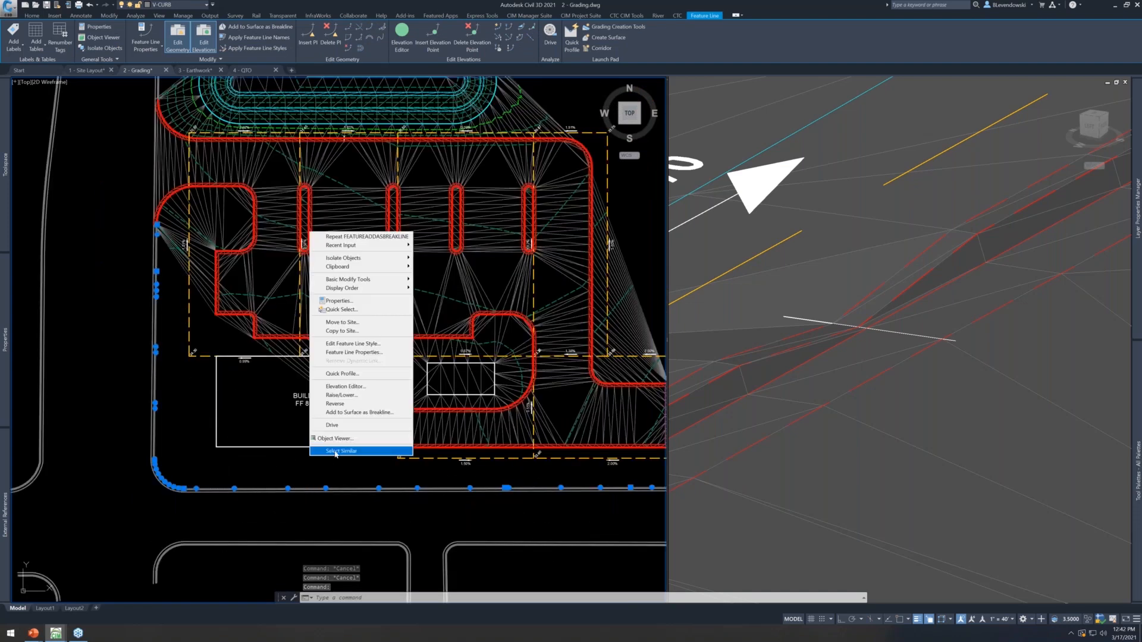
pyautogui.click(347, 413)
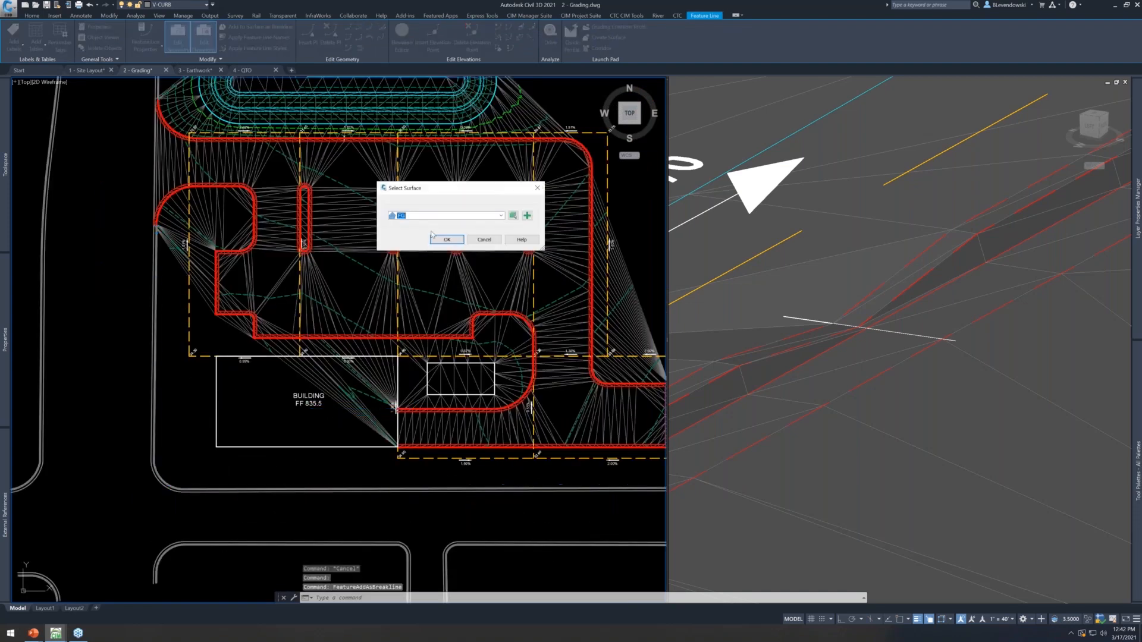
pyautogui.click(447, 239)
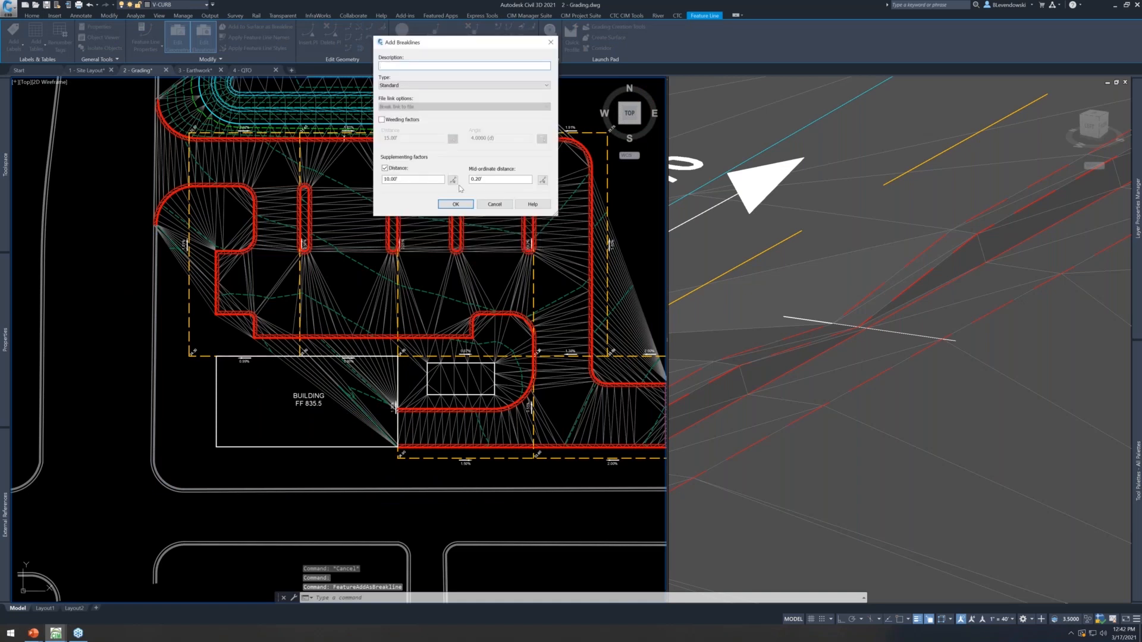
pyautogui.write('e')
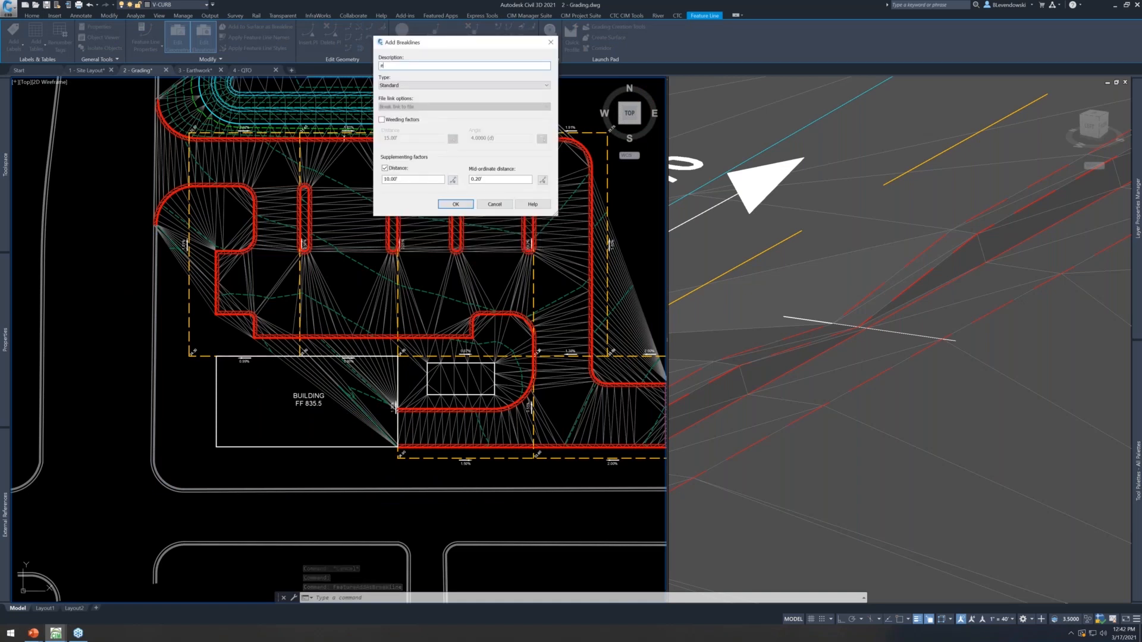
pyautogui.write('x curb')
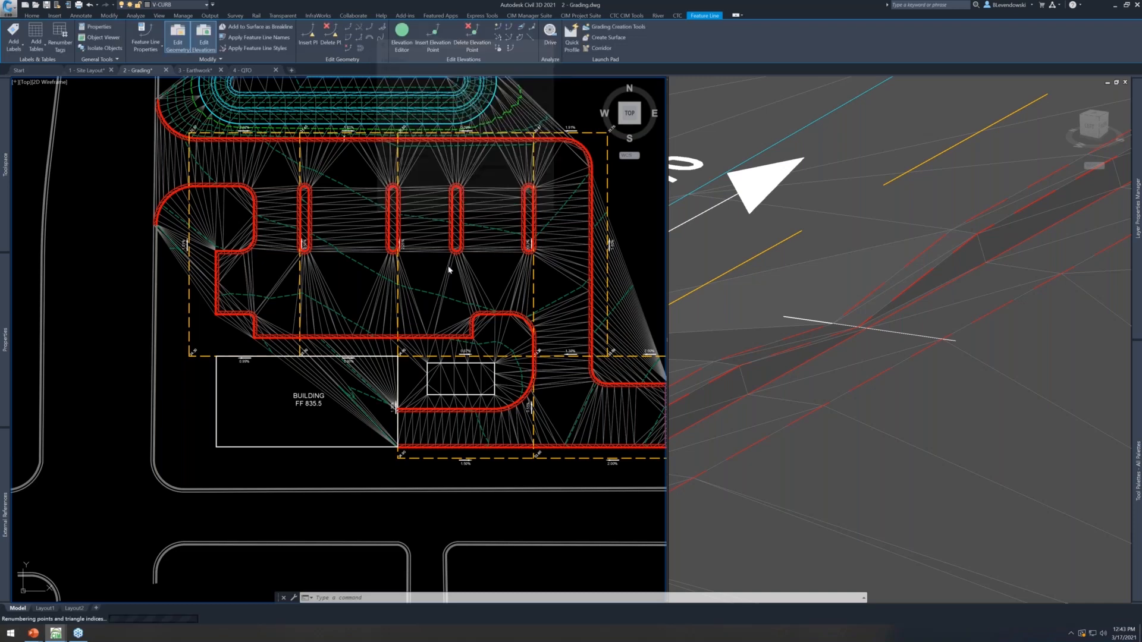
pyautogui.click(343, 447)
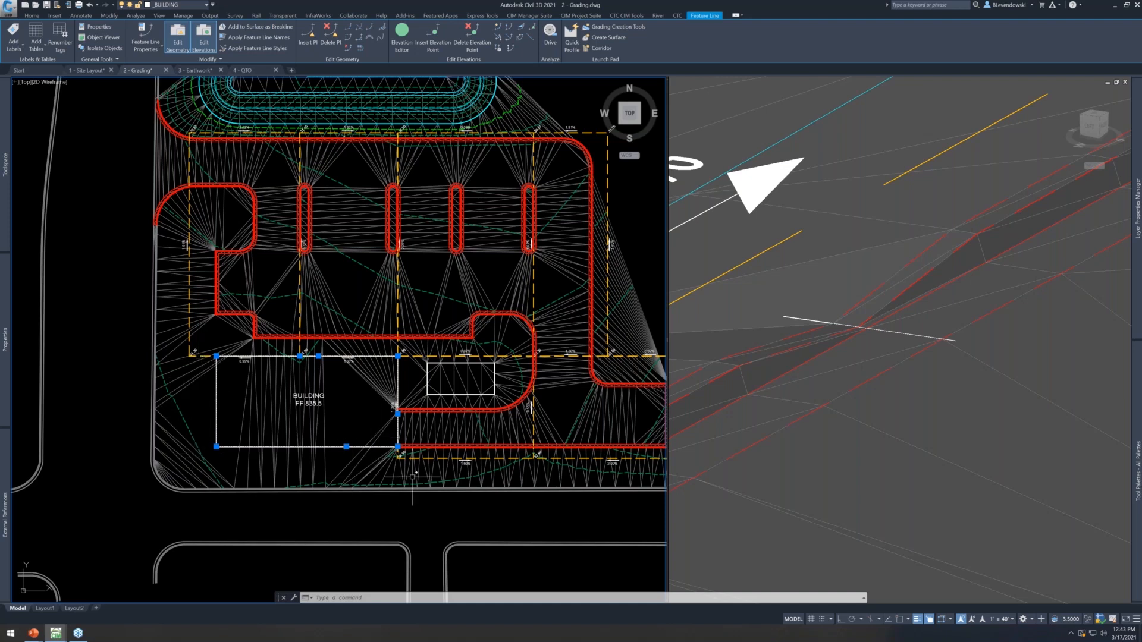
pyautogui.scroll(2, 344, 434)
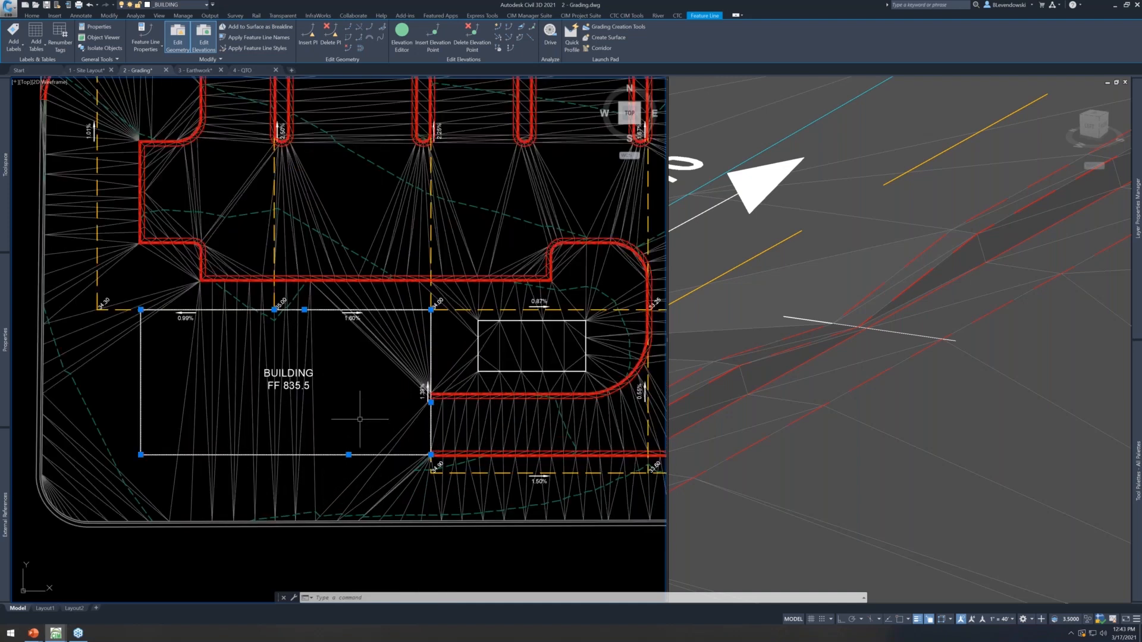
pyautogui.moveTo(364, 408); pyautogui.dragTo(369, 395, button='middle')
pyautogui.press('Escape')
pyautogui.press('Escape')
# Create a parallel grading family named "bldg" in Auto Grader, with the building outline as its parent feature line
pyautogui.write('autog')
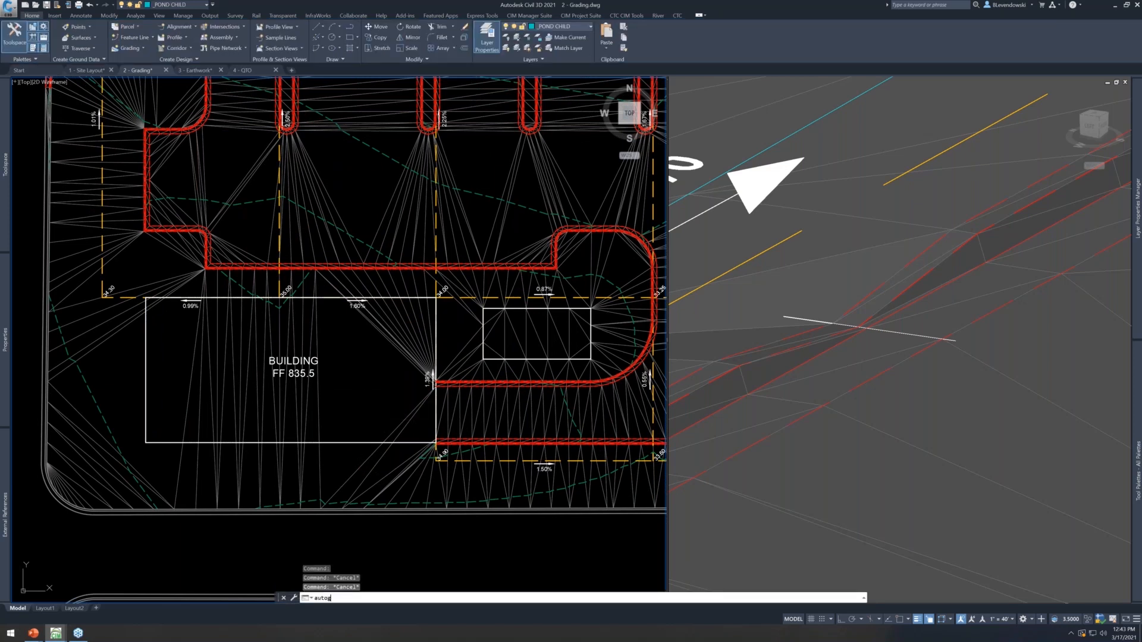
pyautogui.press('Return')
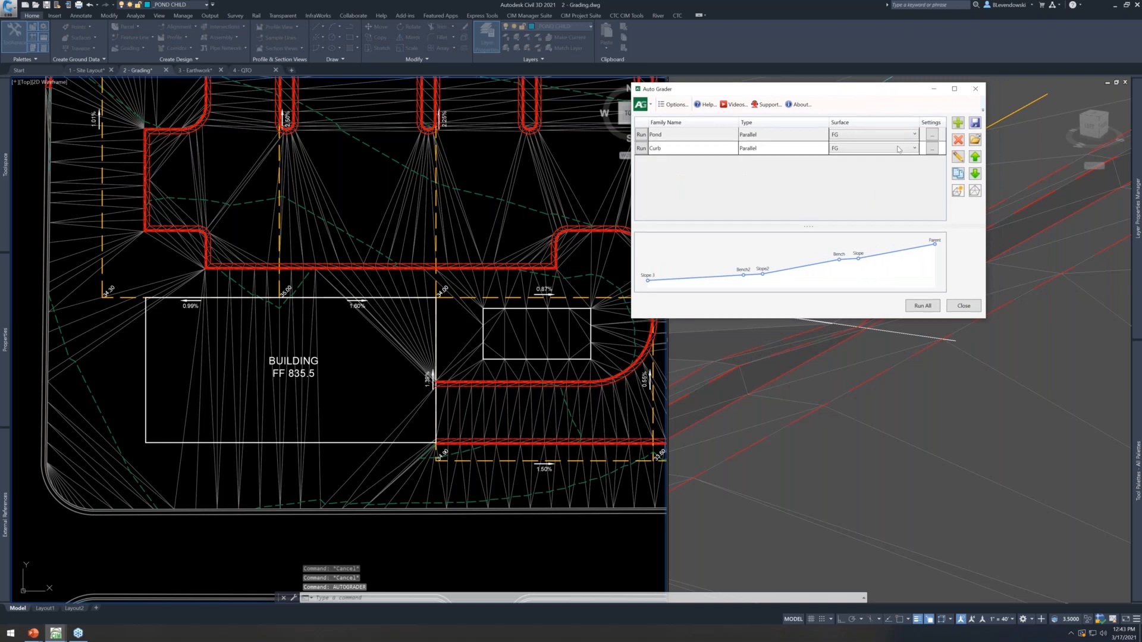
pyautogui.click(958, 123)
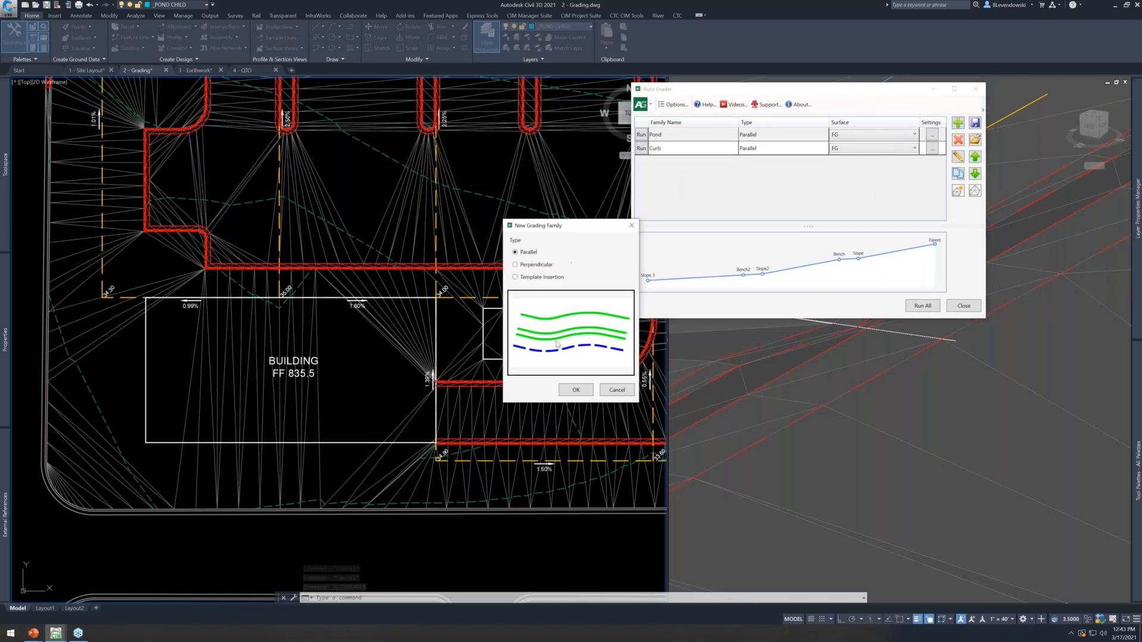
pyautogui.click(634, 225)
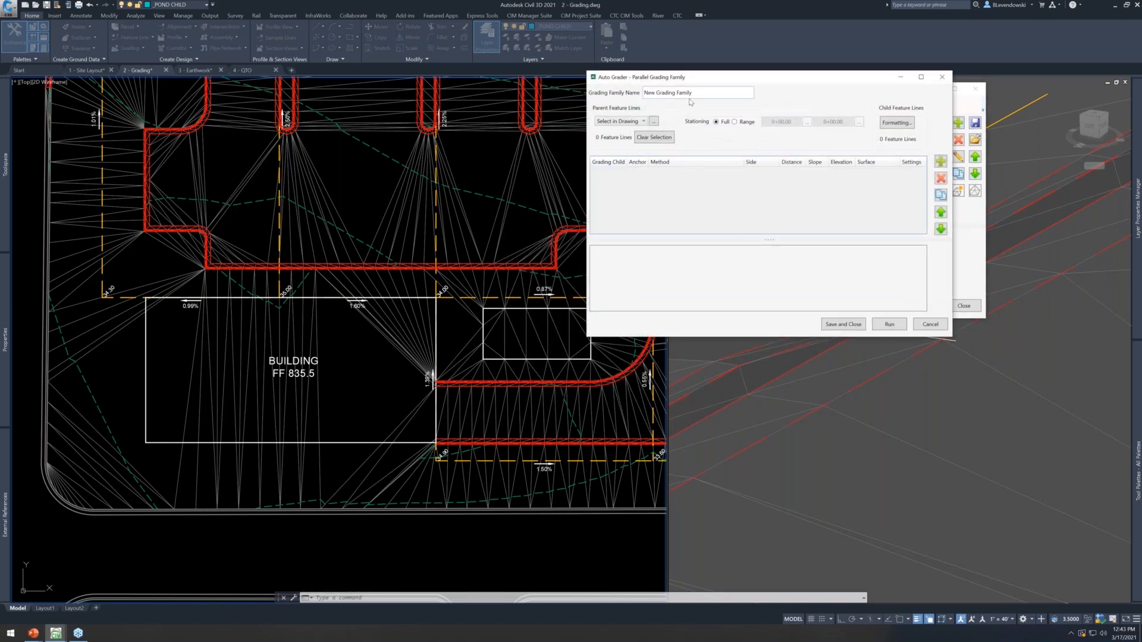
pyautogui.write('bldg')
pyautogui.click(653, 122)
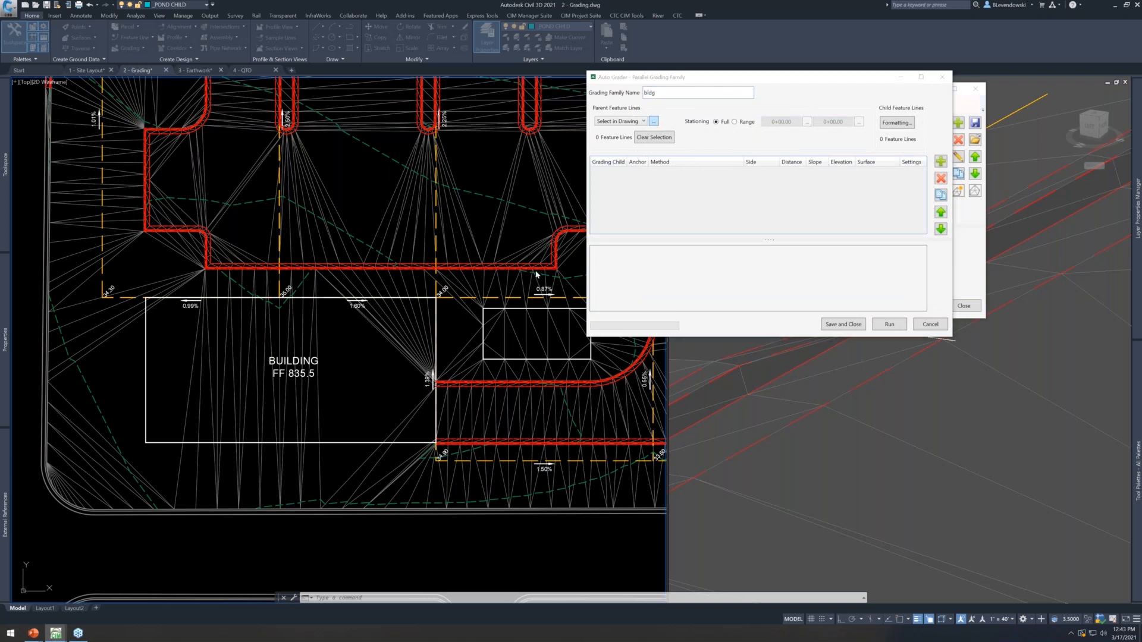
pyautogui.click(338, 444)
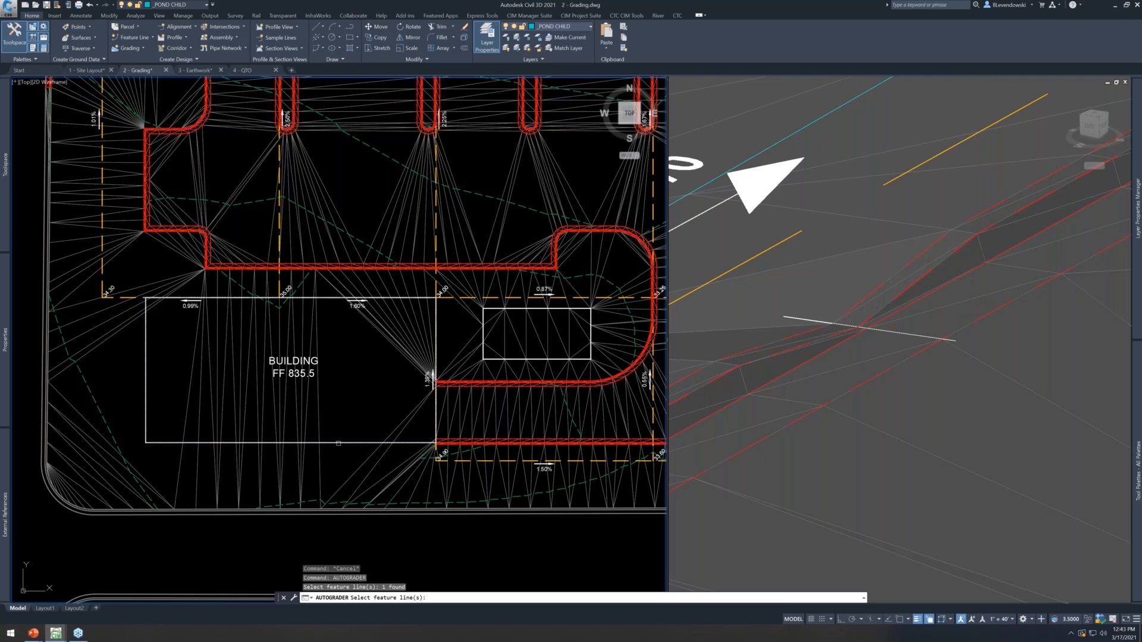
pyautogui.press('Return')
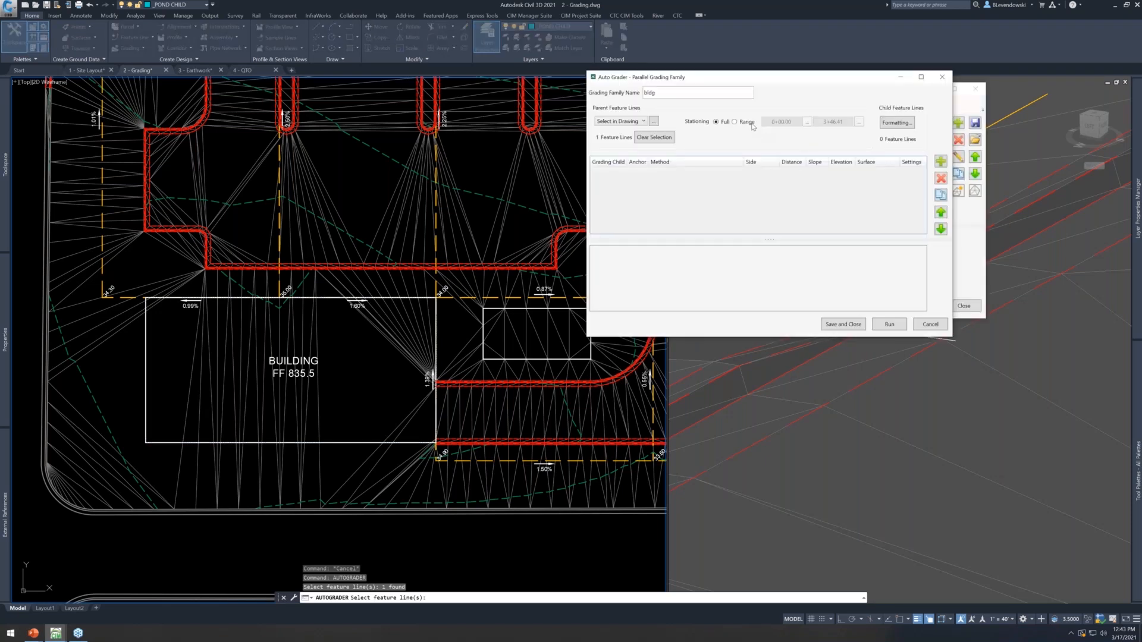
# Limit the bldg family's stationing to a range starting at the endpoint on the building's southeast corner, station 0+20.90
pyautogui.click(735, 122)
pyautogui.click(806, 122)
pyautogui.scroll(10, 432, 425)
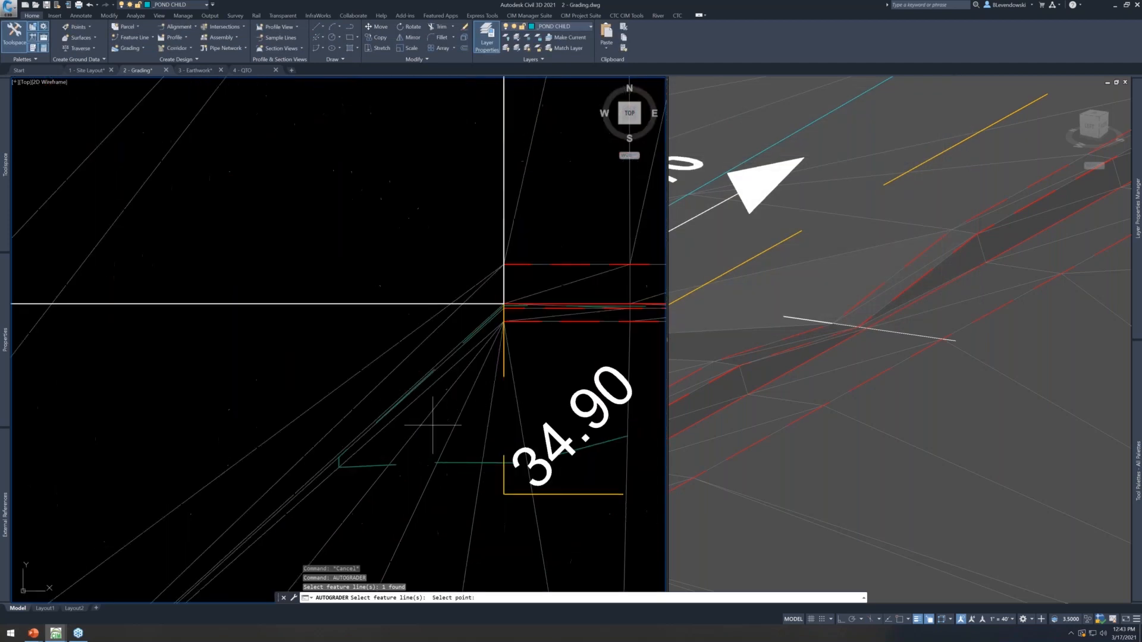
pyautogui.click(485, 314)
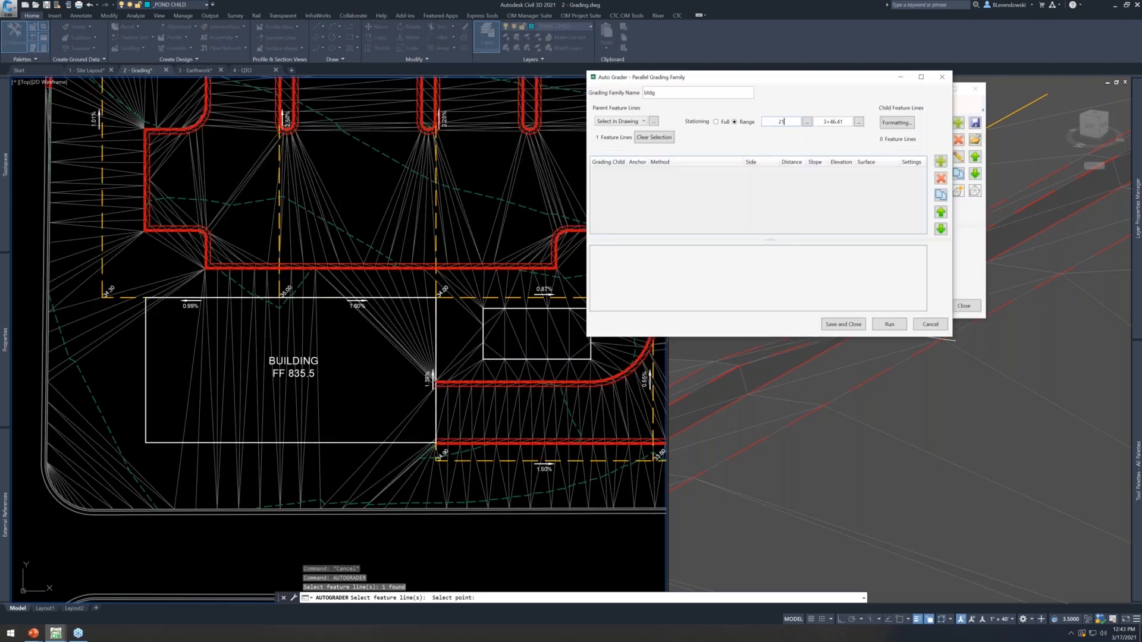
pyautogui.click(807, 122)
pyautogui.scroll(10, 434, 455)
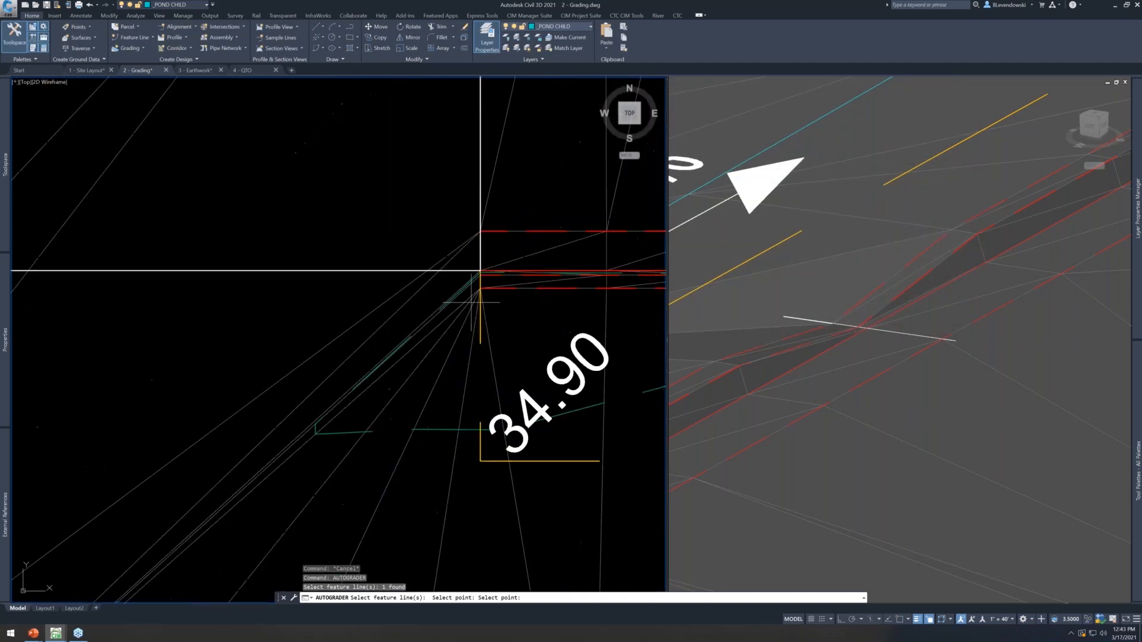
pyautogui.scroll(2, 482, 269)
pyautogui.keyDown('shift'); pyautogui.rightClick(485, 268); pyautogui.keyUp('shift')
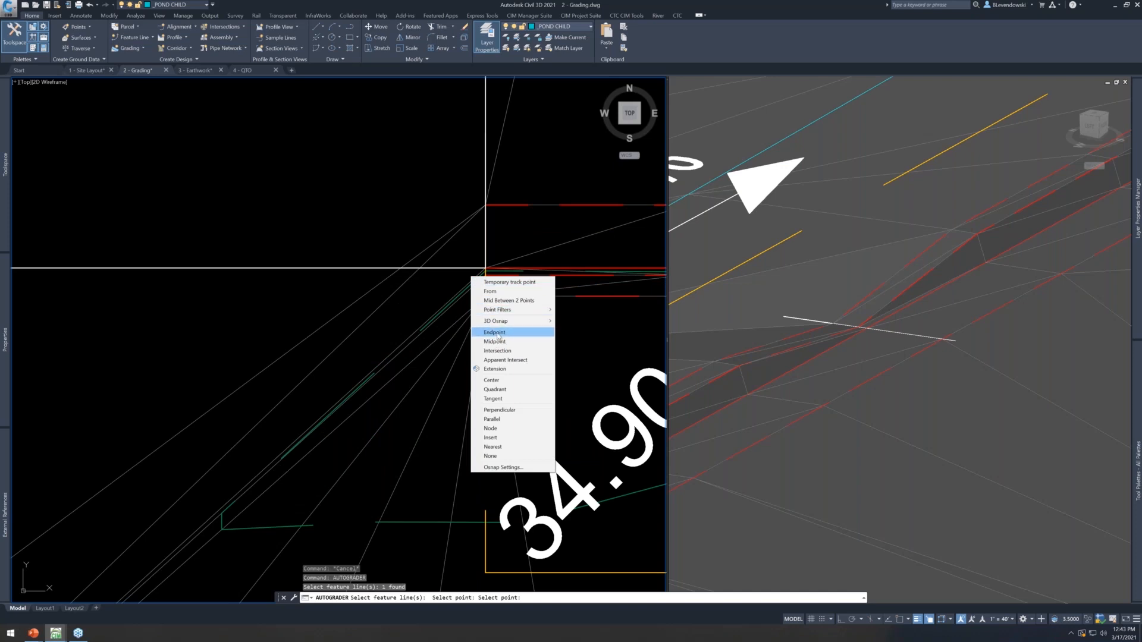
pyautogui.click(499, 335)
pyautogui.click(455, 266)
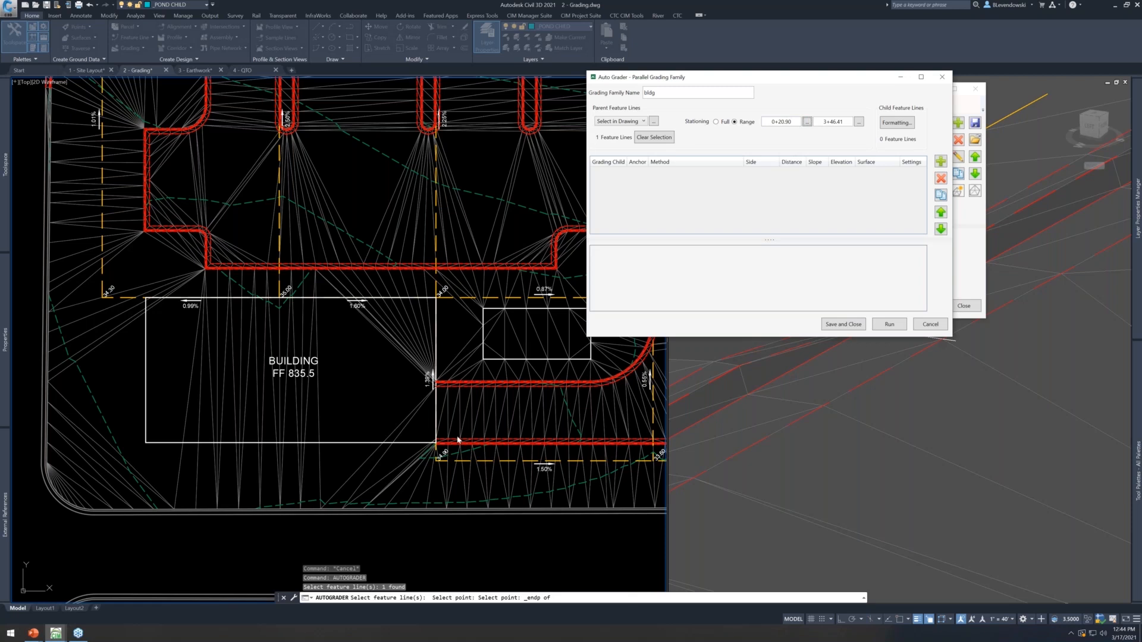
# End the bldg family's stationing range at the endpoint on the building's northwest corner, station 1+94.00
pyautogui.click(858, 122)
pyautogui.scroll(8, 149, 302)
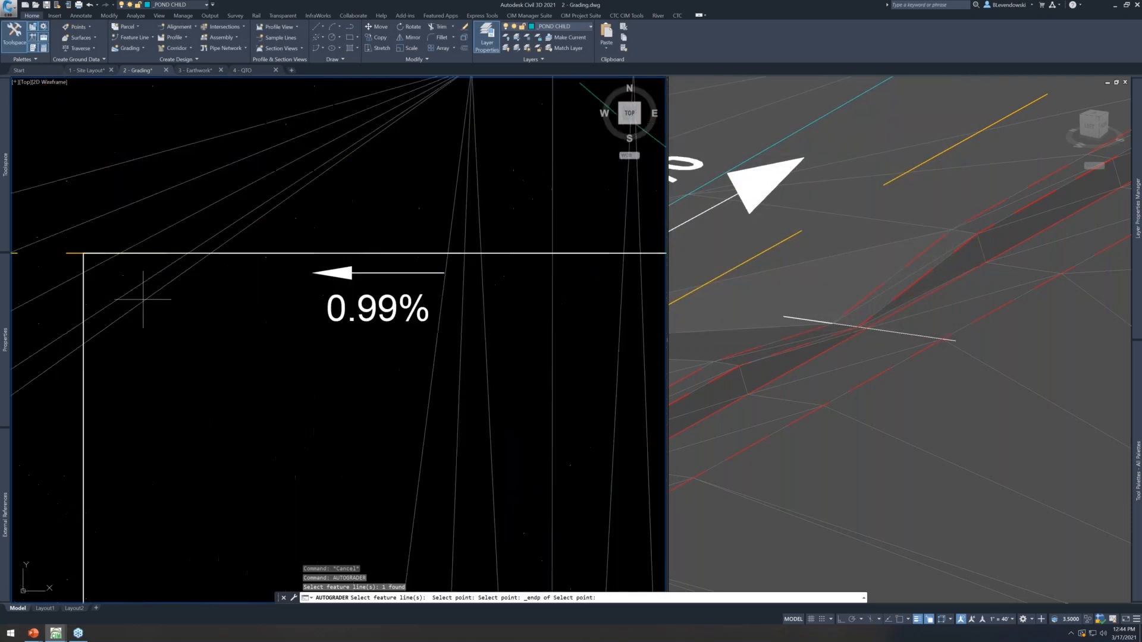
pyautogui.press('F8')
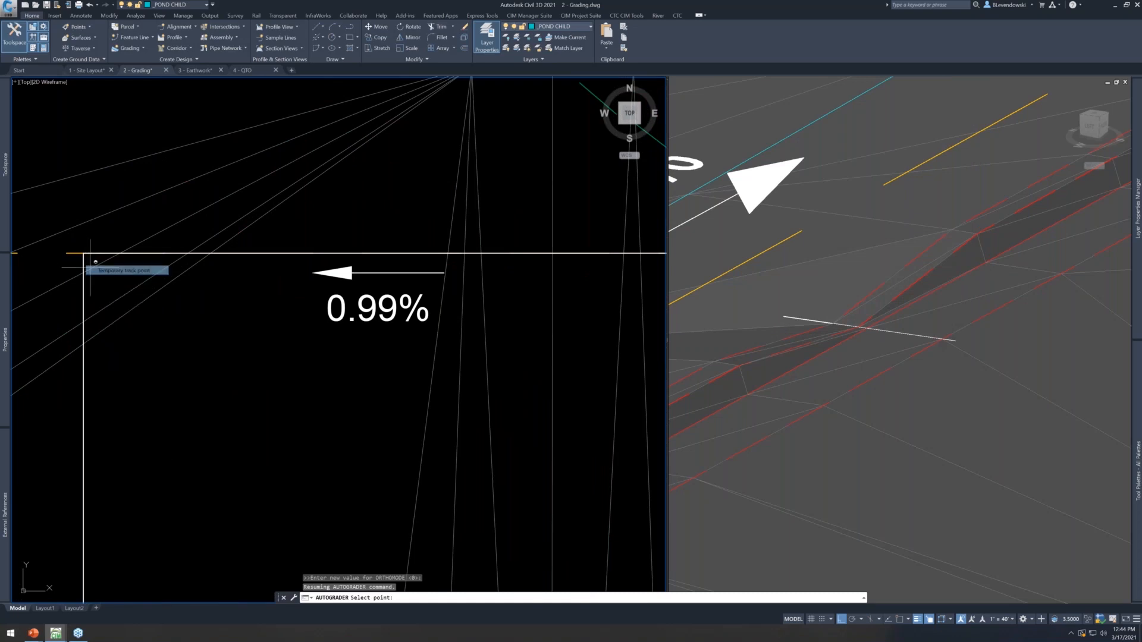
pyautogui.keyDown('shift'); pyautogui.rightClick(99, 284); pyautogui.keyUp('shift')
pyautogui.click(122, 340)
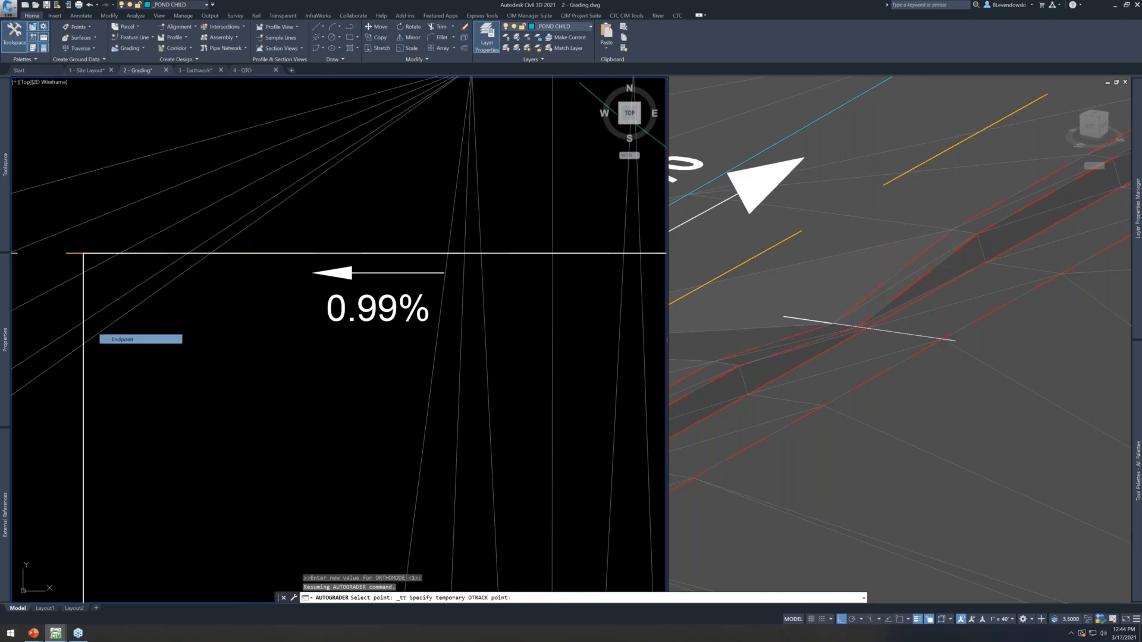
pyautogui.click(84, 253)
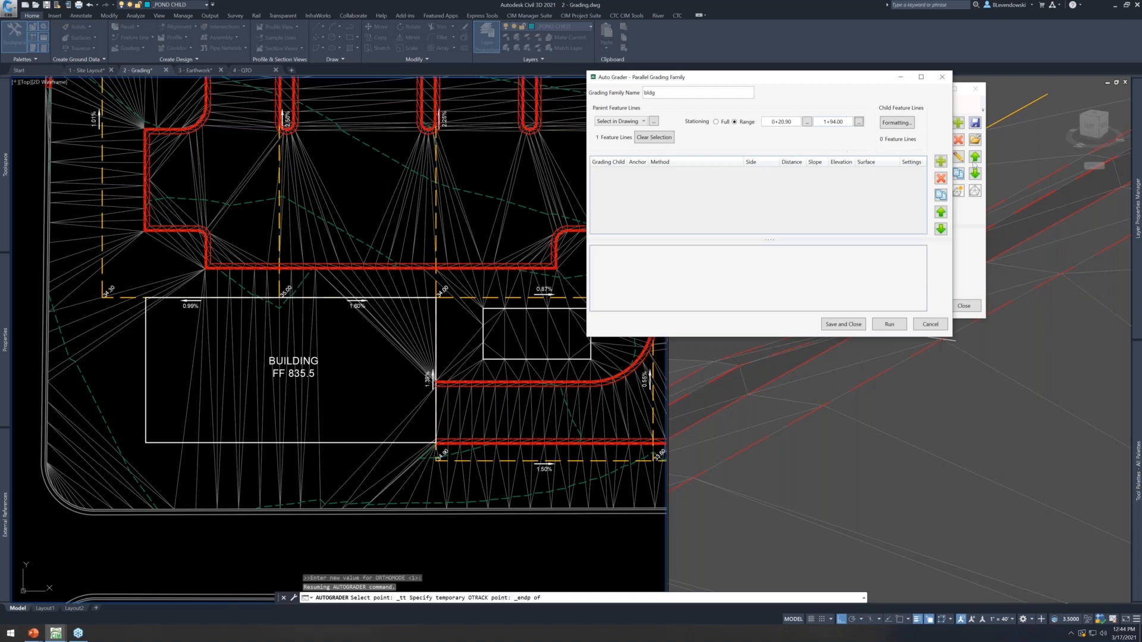
# Add a child feature line offset 10 to the left of the parent at -5% slope, and save the bldg family
pyautogui.click(940, 161)
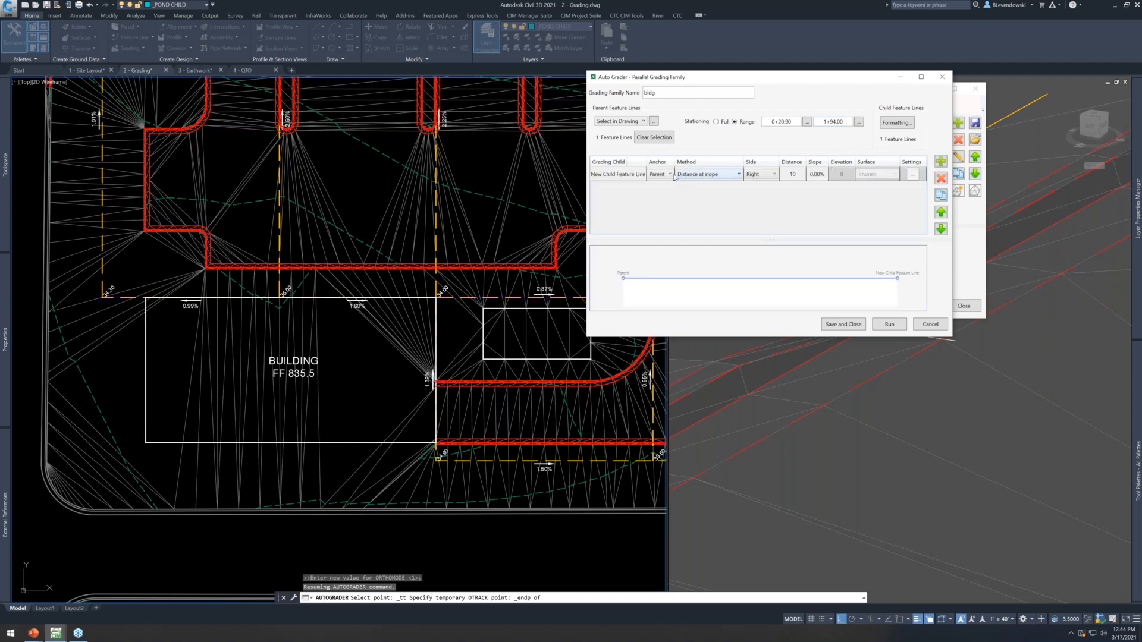
pyautogui.click(702, 174)
pyautogui.click(773, 175)
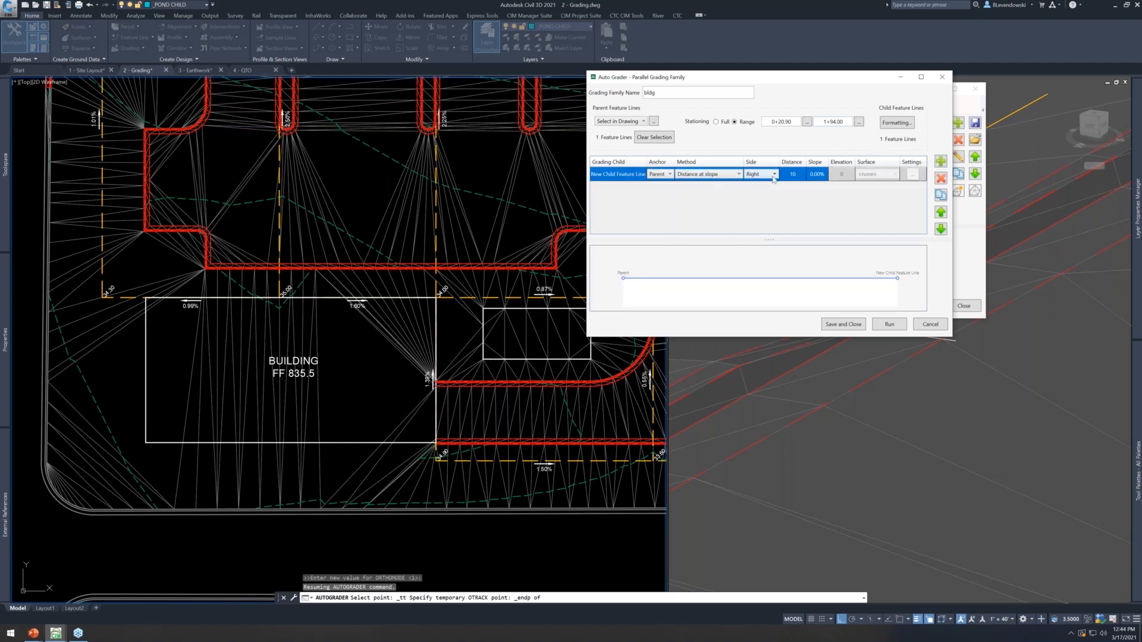
pyautogui.click(765, 174)
pyautogui.click(756, 183)
pyautogui.click(800, 177)
pyautogui.click(822, 176)
pyautogui.write('-5')
pyautogui.press('Return')
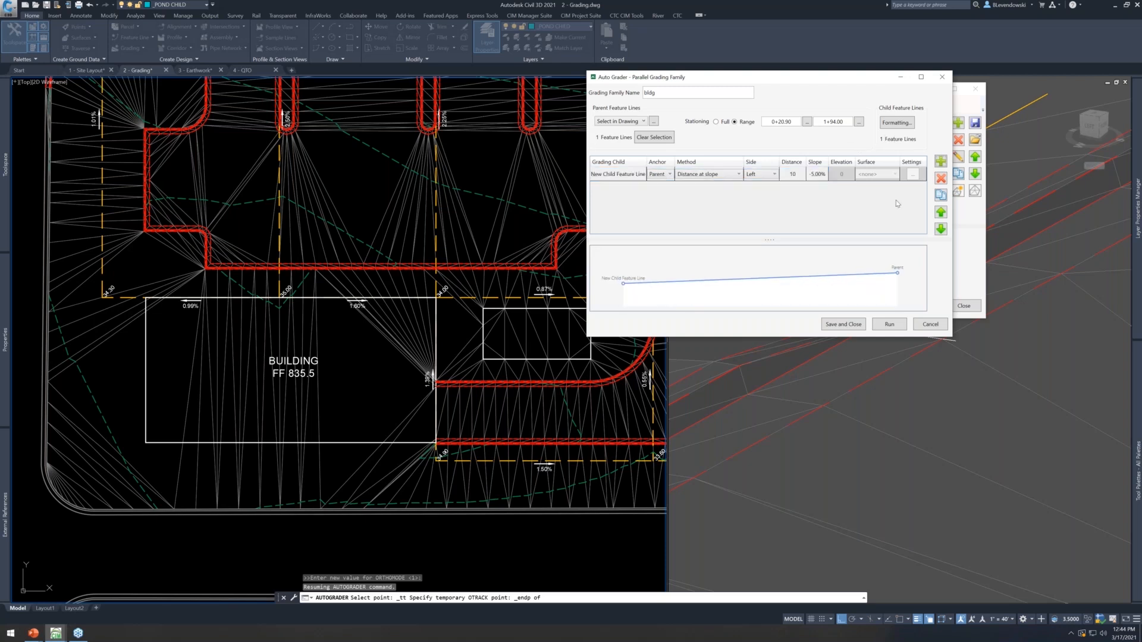
pyautogui.click(843, 324)
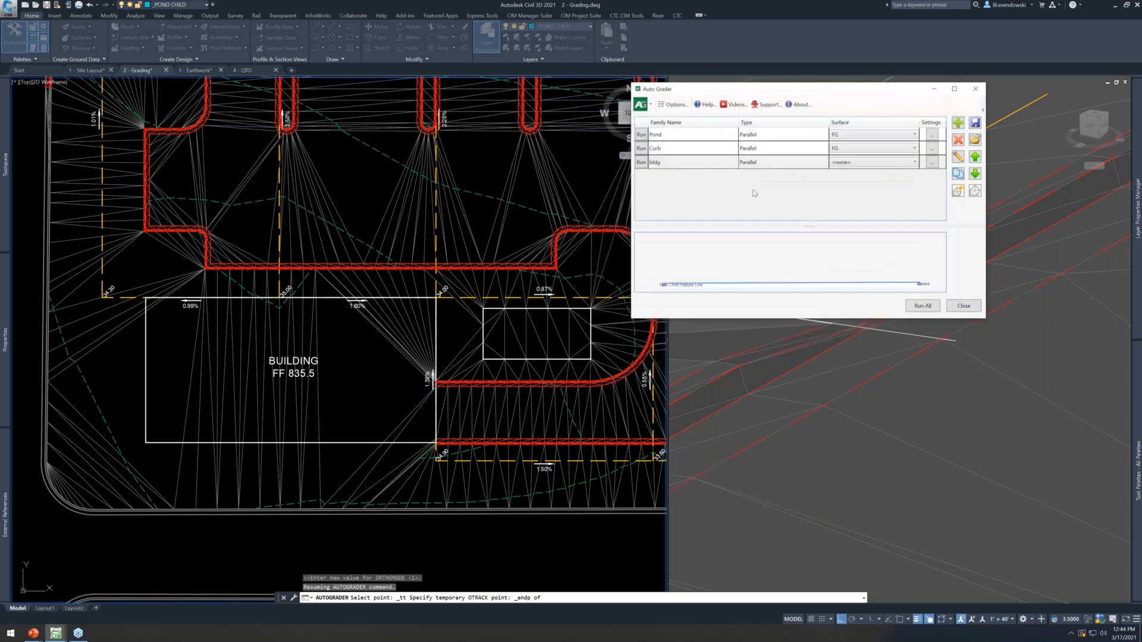
# Assign the bldg family to the FG surface as standard breaklines with a supplementing distance of 10
pyautogui.click(871, 163)
pyautogui.click(871, 163)
pyautogui.click(840, 190)
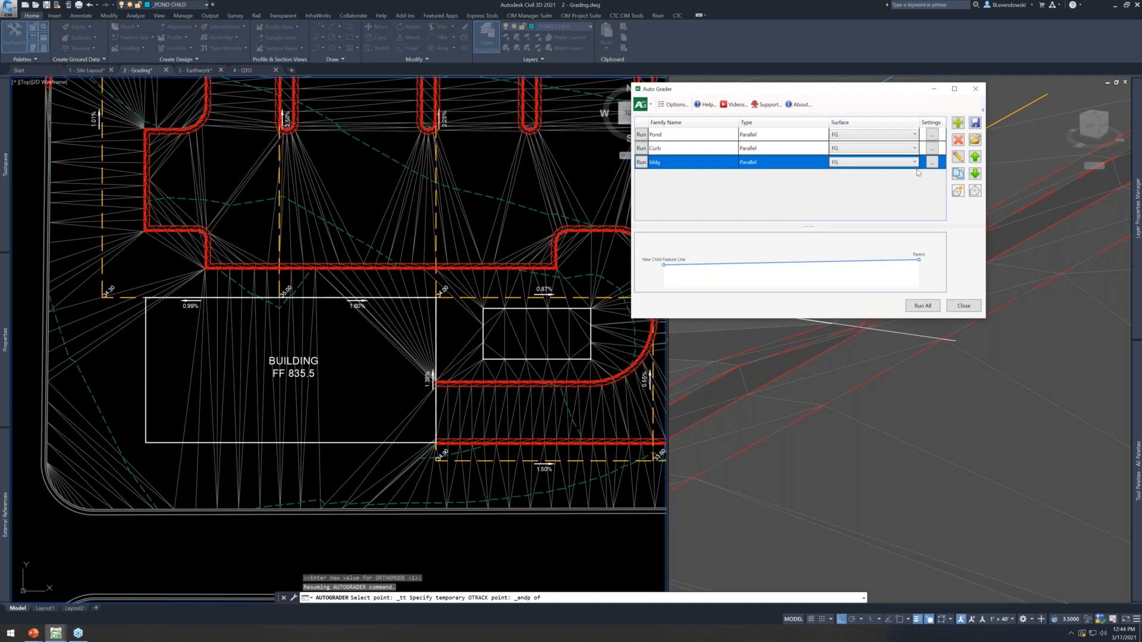
pyautogui.click(931, 162)
pyautogui.click(523, 294)
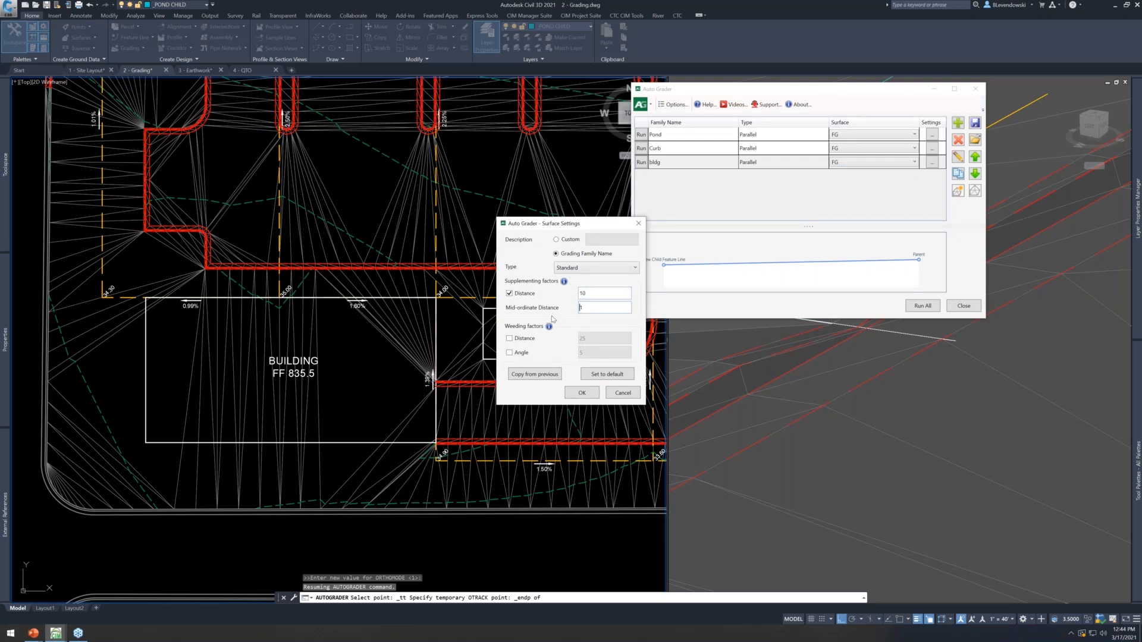
pyautogui.click(583, 393)
# Check the Auto Grader default options, run the bldg grading family and close Auto Grader
pyautogui.click(674, 105)
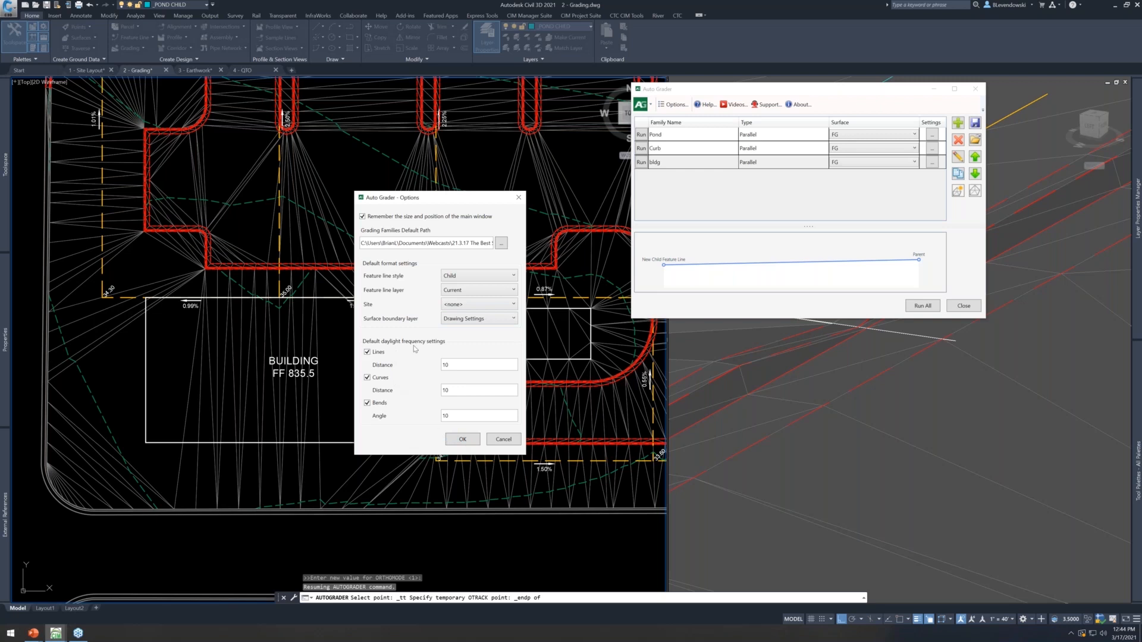
pyautogui.click(462, 439)
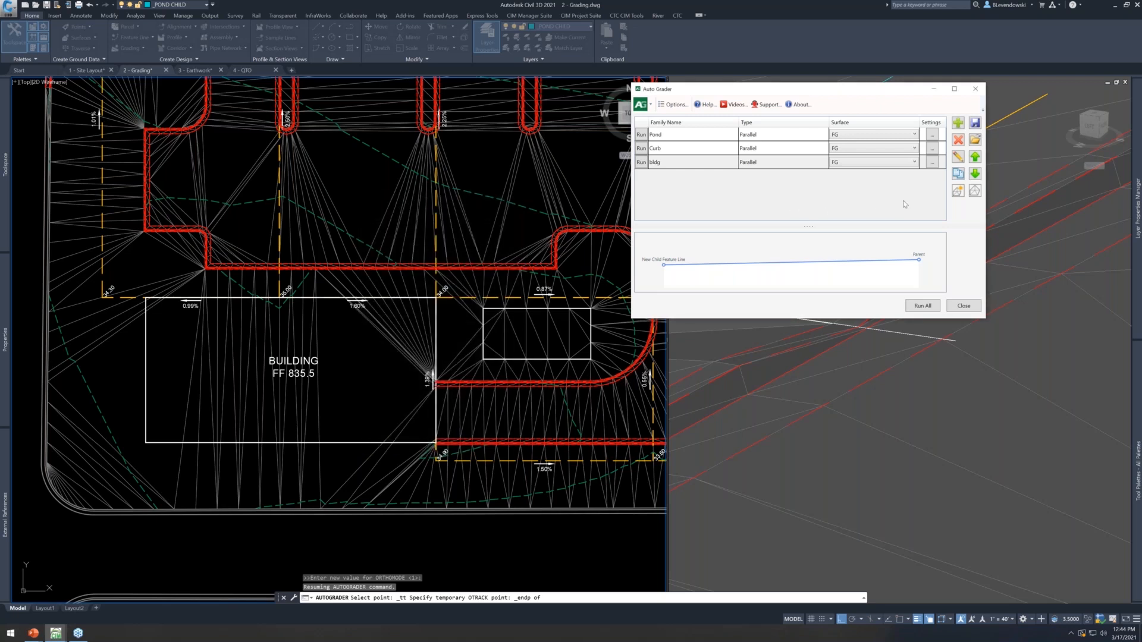
pyautogui.click(700, 165)
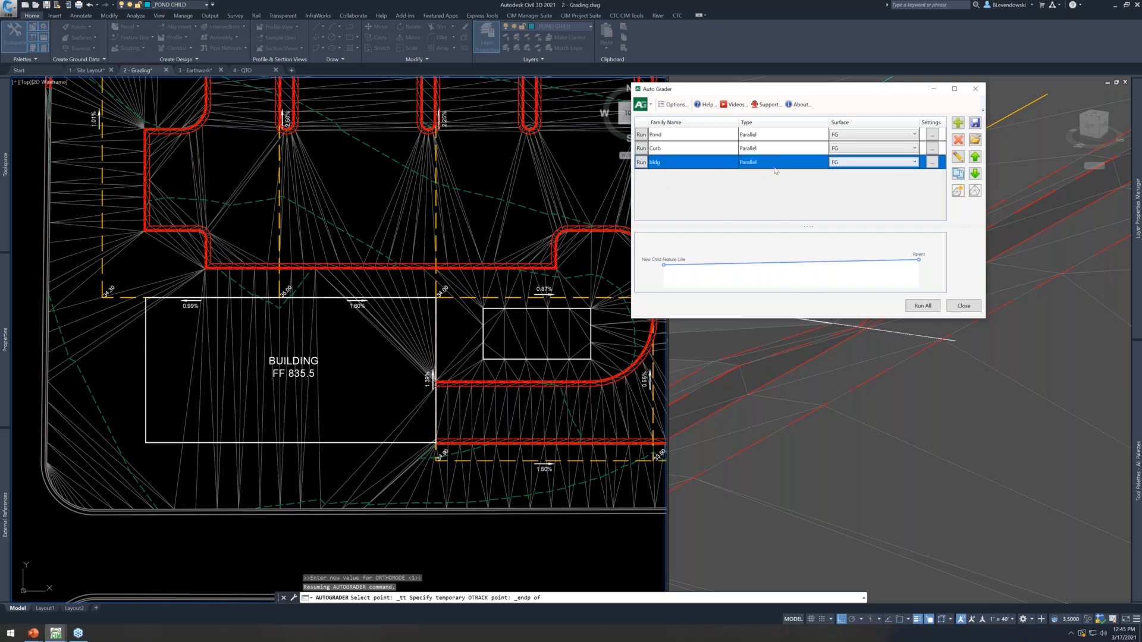
pyautogui.click(647, 164)
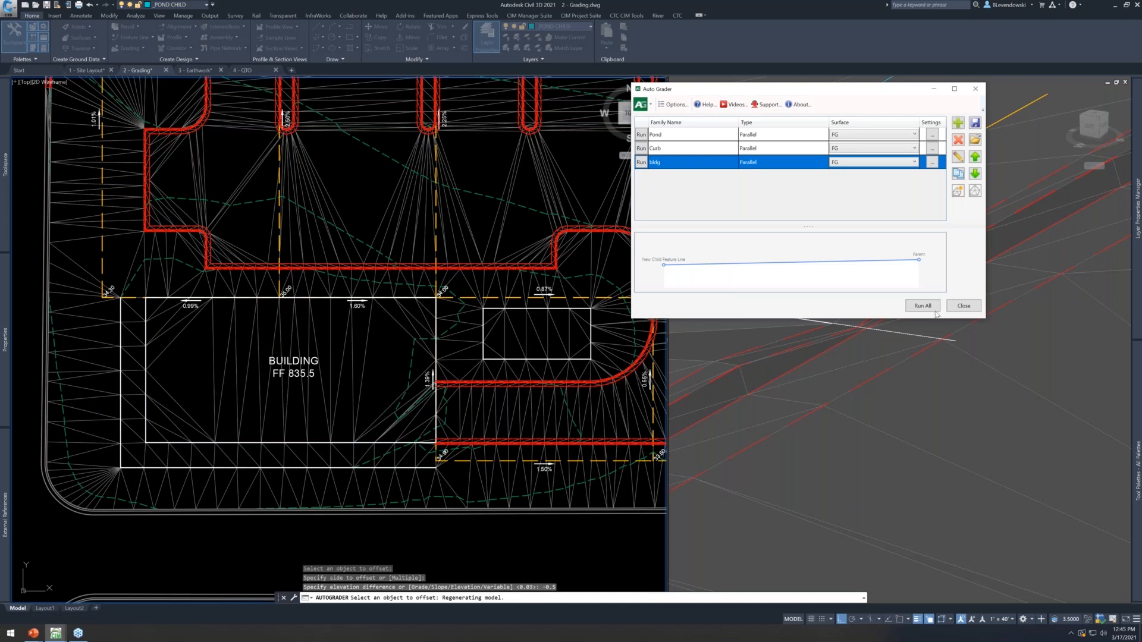
pyautogui.click(963, 307)
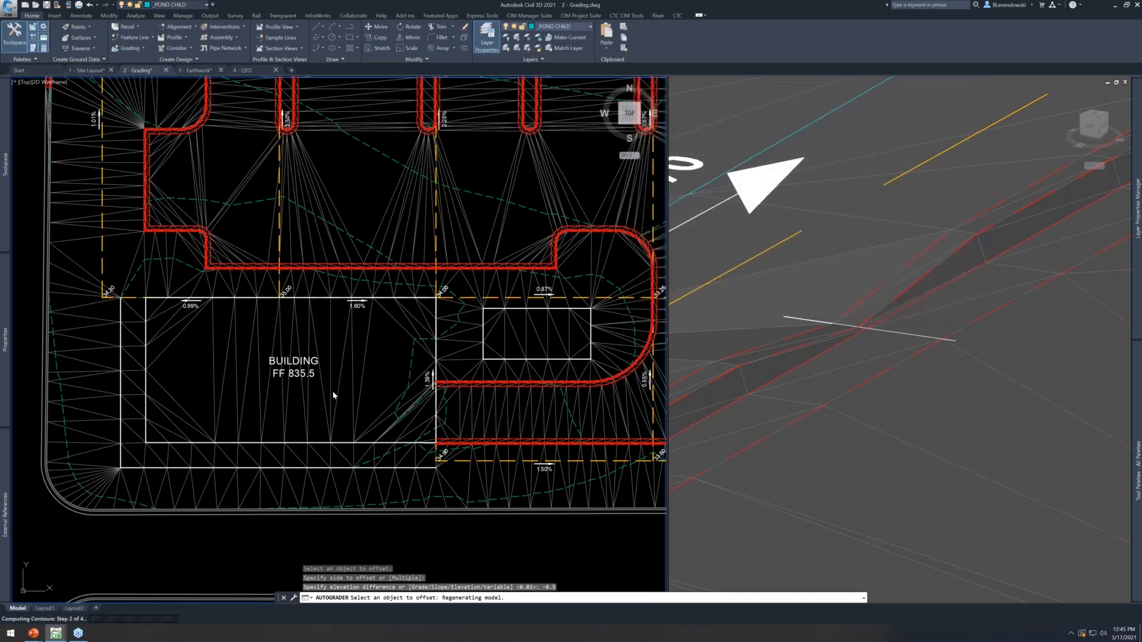
# Examine the FG surface triangulation across the whole site, especially around the pond and along the east edge
pyautogui.scroll(-4, 333, 396)
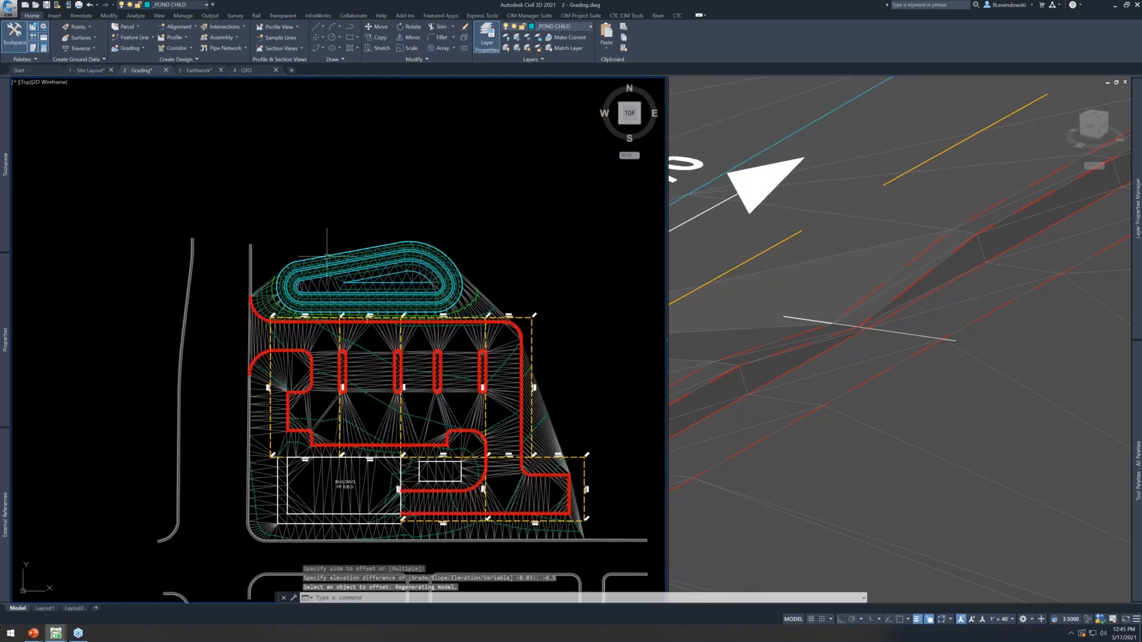
pyautogui.moveTo(600, 328); pyautogui.dragTo(522, 319, button='middle')
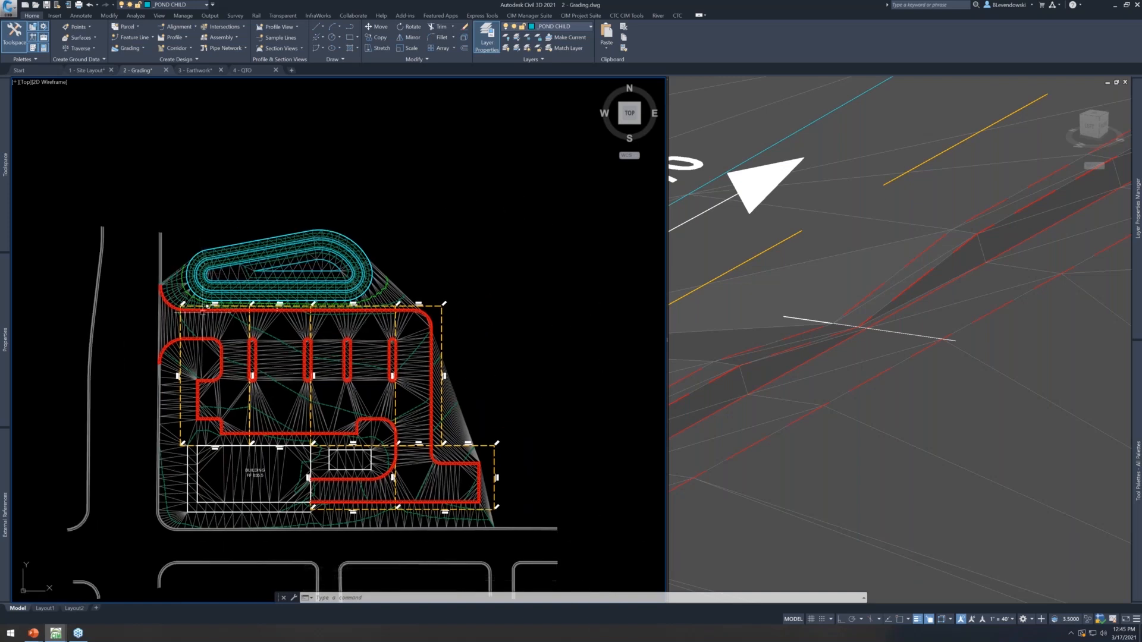
pyautogui.scroll(2, 224, 501)
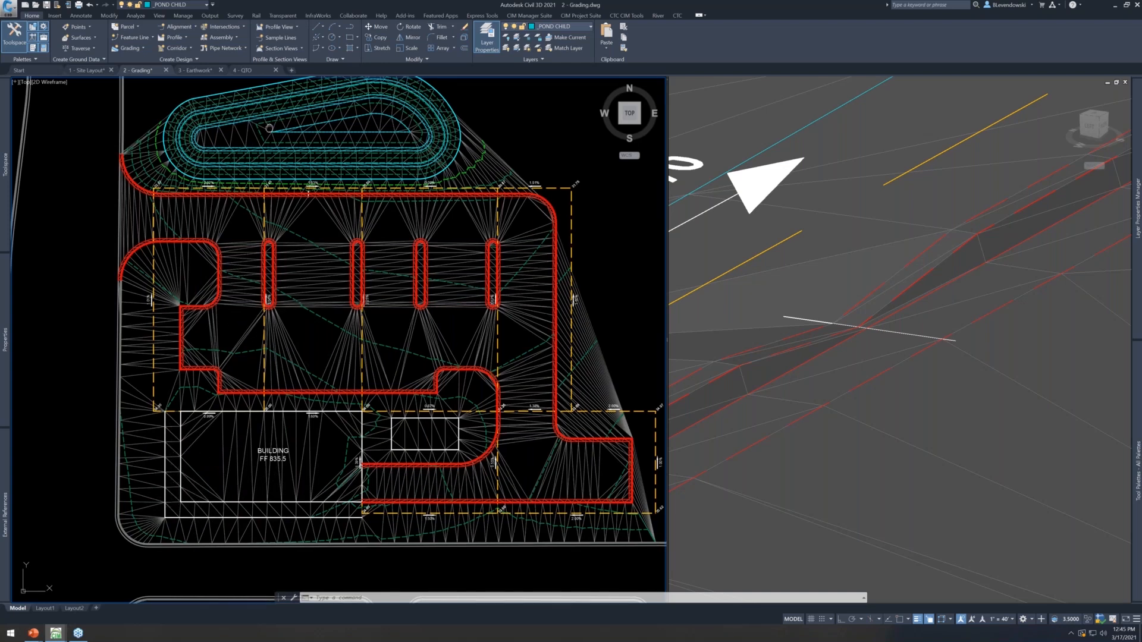
pyautogui.moveTo(270, 128); pyautogui.dragTo(272, 174, button='middle')
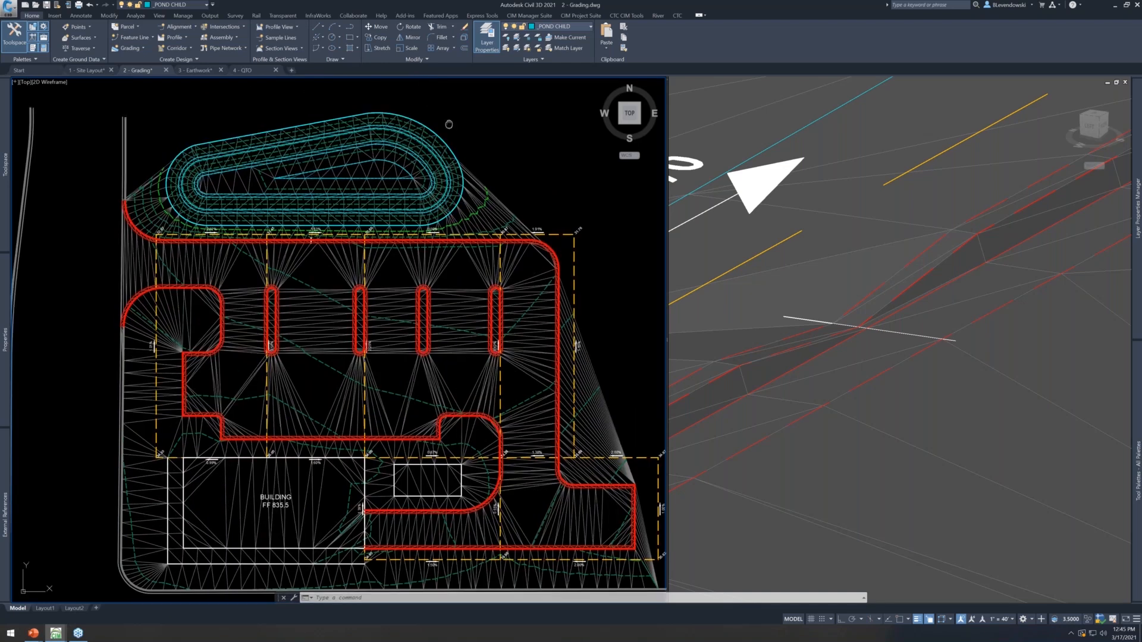
pyautogui.moveTo(449, 123); pyautogui.dragTo(440, 181, button='middle')
pyautogui.moveTo(647, 562); pyautogui.dragTo(515, 482, button='middle')
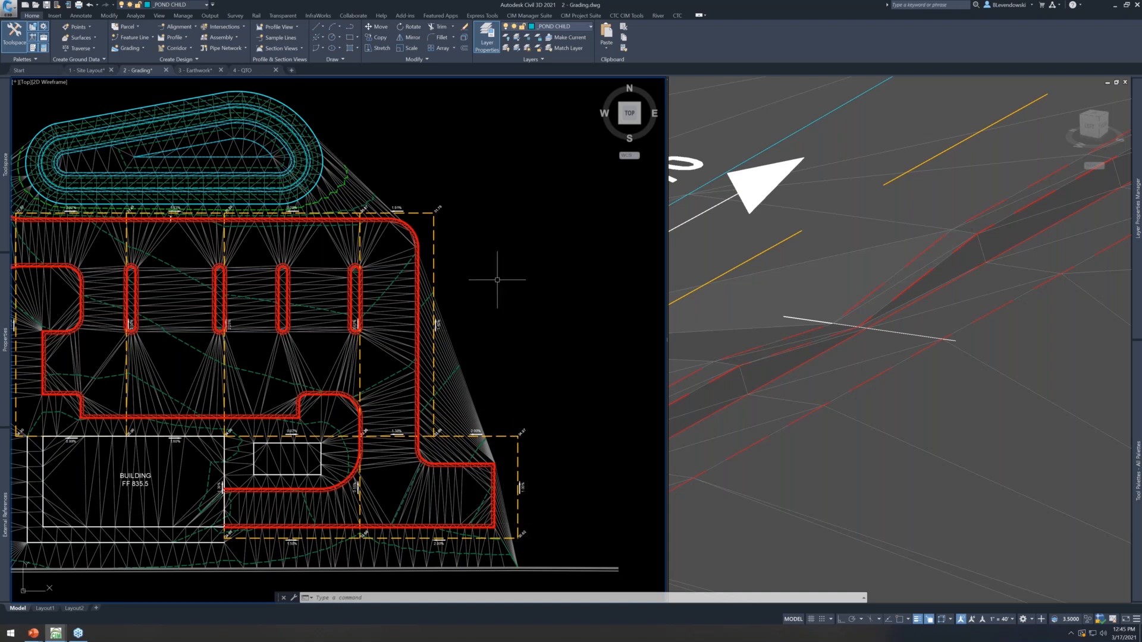
pyautogui.moveTo(431, 145); pyautogui.dragTo(526, 221, button='middle')
# Start a polyline snapped to the west street curb beside the pond, with a second-point arc around the pond's northwest side
pyautogui.press('Escape')
pyautogui.press('Escape')
pyautogui.press('Escape')
pyautogui.write('pl')
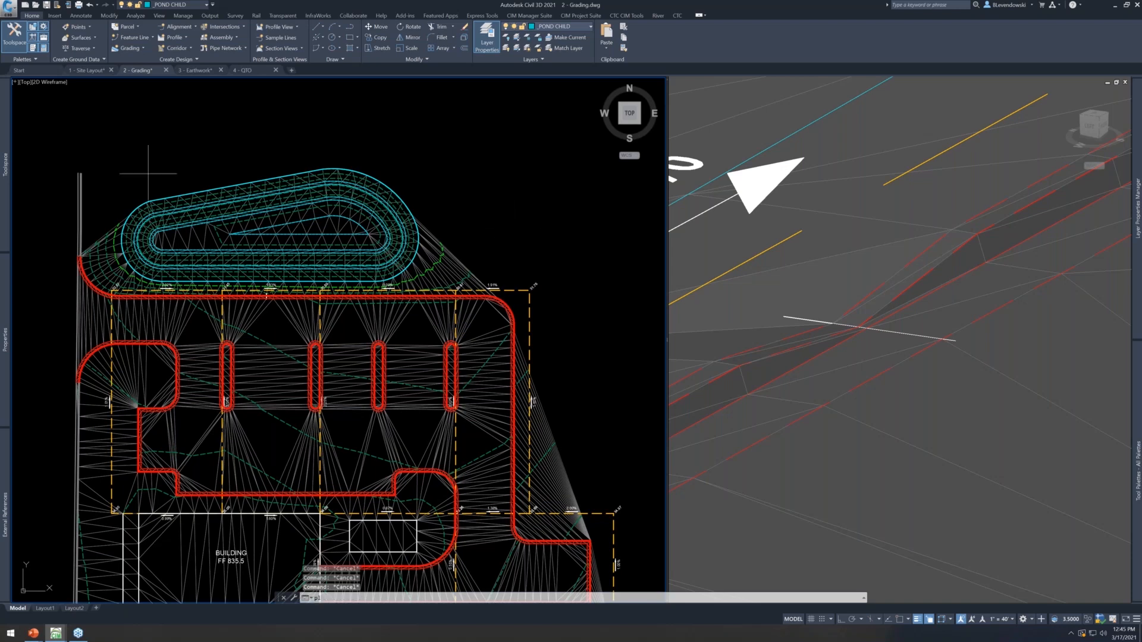
pyautogui.press('Return')
pyautogui.scroll(5, 99, 218)
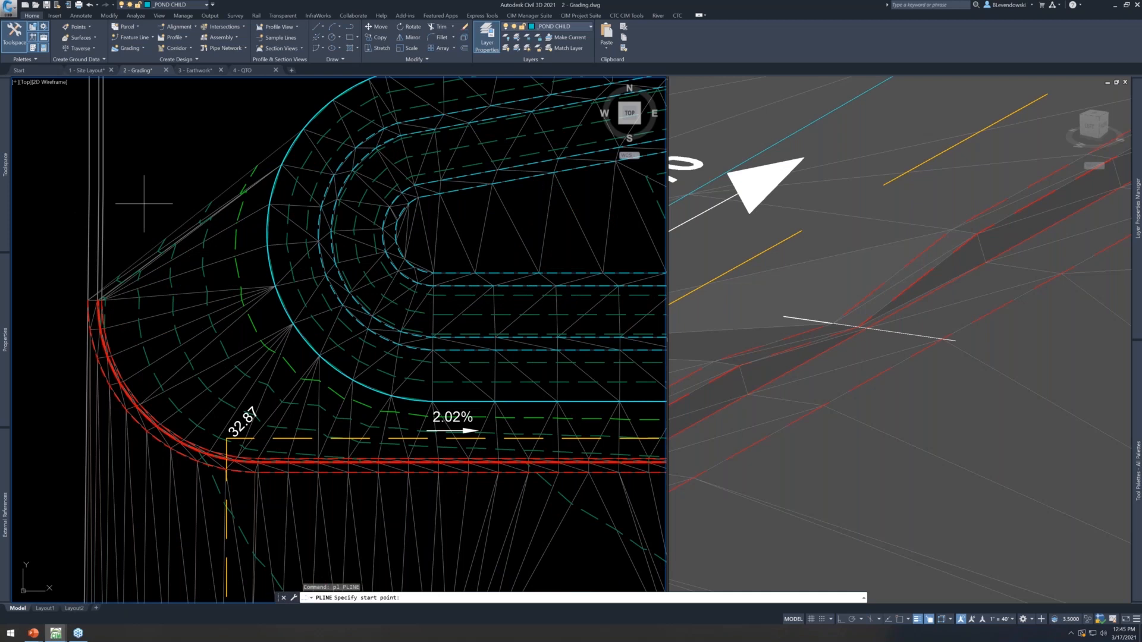
pyautogui.press('F3')
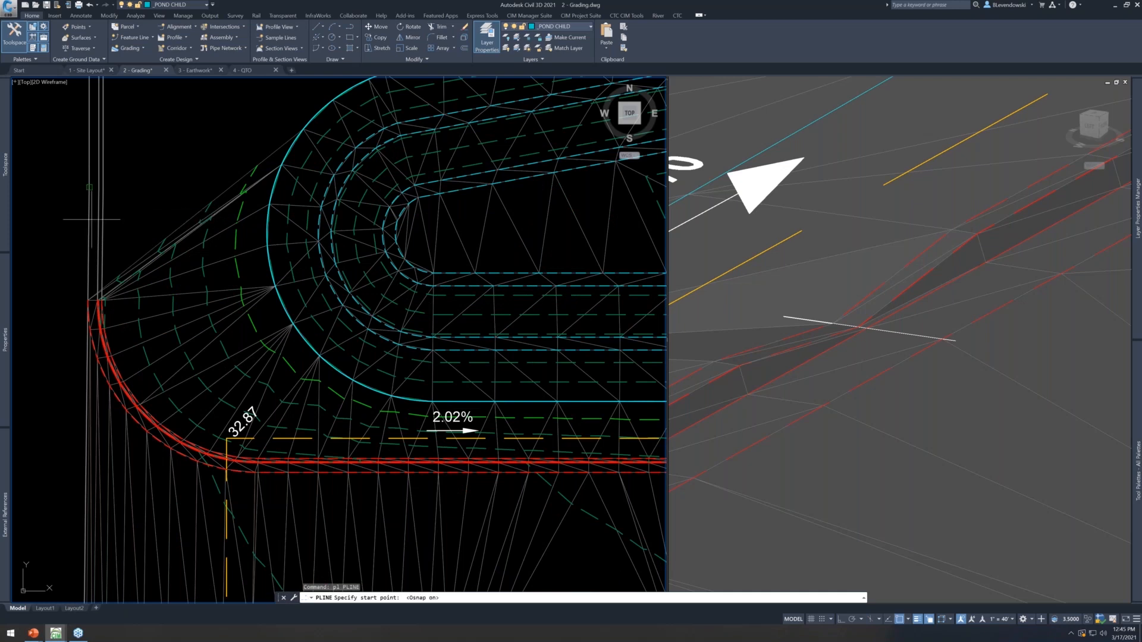
pyautogui.click(102, 194)
pyautogui.scroll(-7, 201, 228)
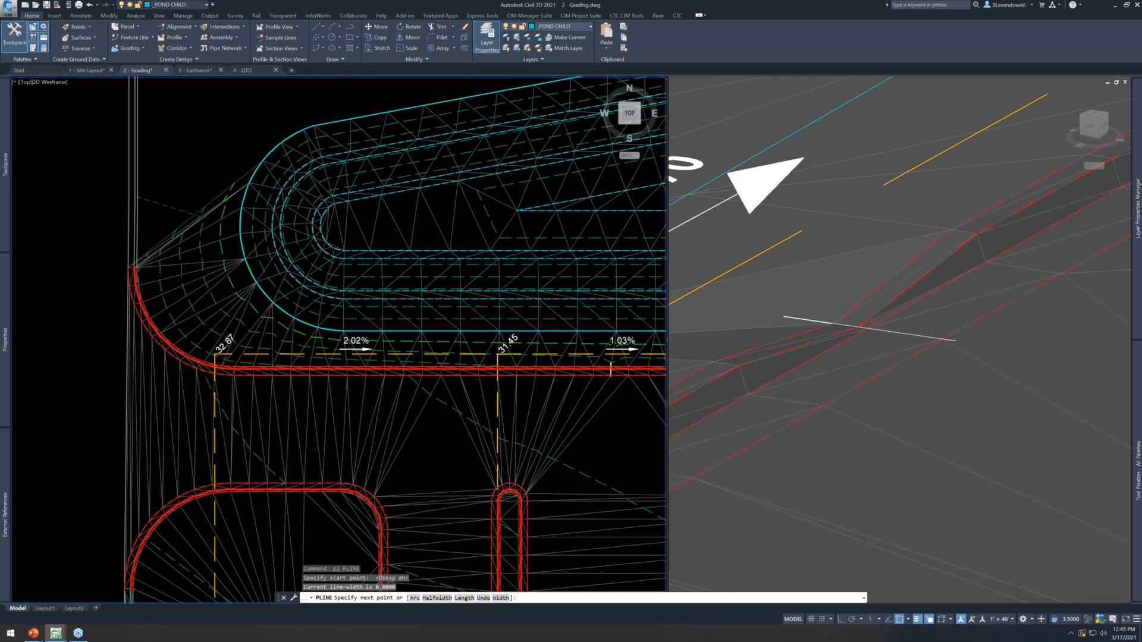
pyautogui.write('a')
pyautogui.press('Return')
pyautogui.write('s')
pyautogui.press('Return')
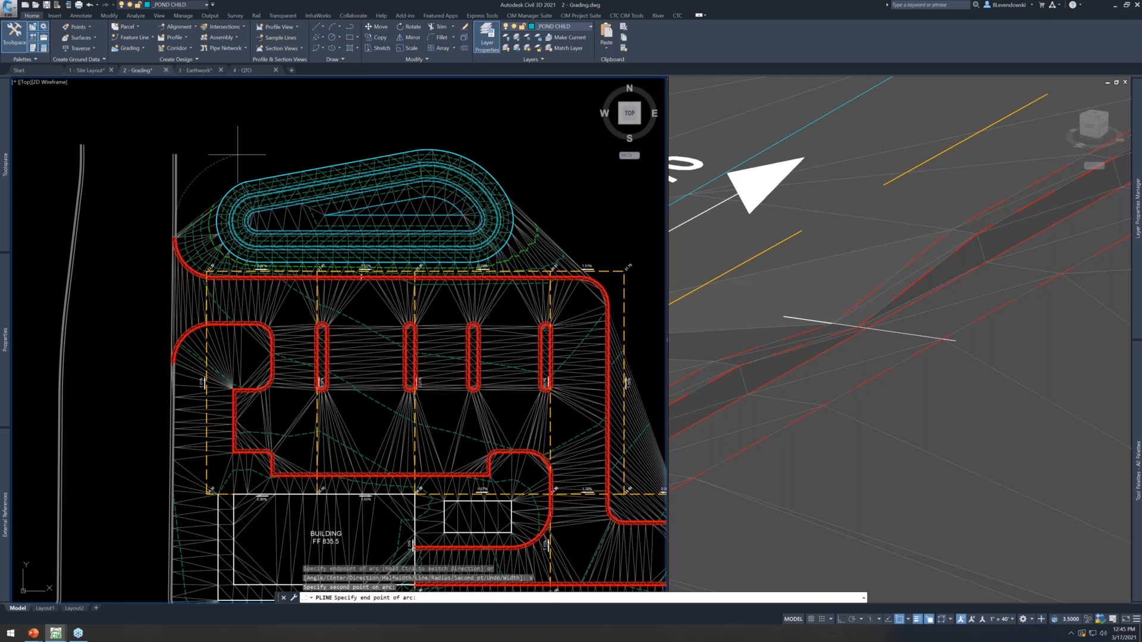
# Continue the polyline with a straight segment north of the pond and arcs around its northeast side
pyautogui.click(416, 127)
pyautogui.write('l')
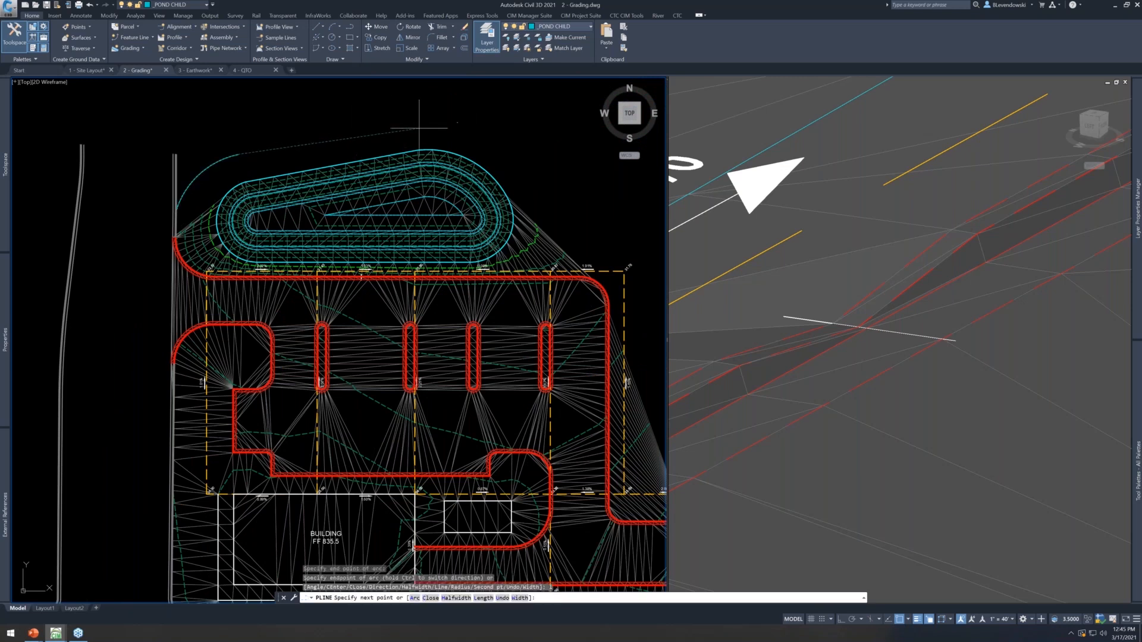
pyautogui.press('Return')
pyautogui.moveTo(493, 125); pyautogui.dragTo(382, 225, button='middle')
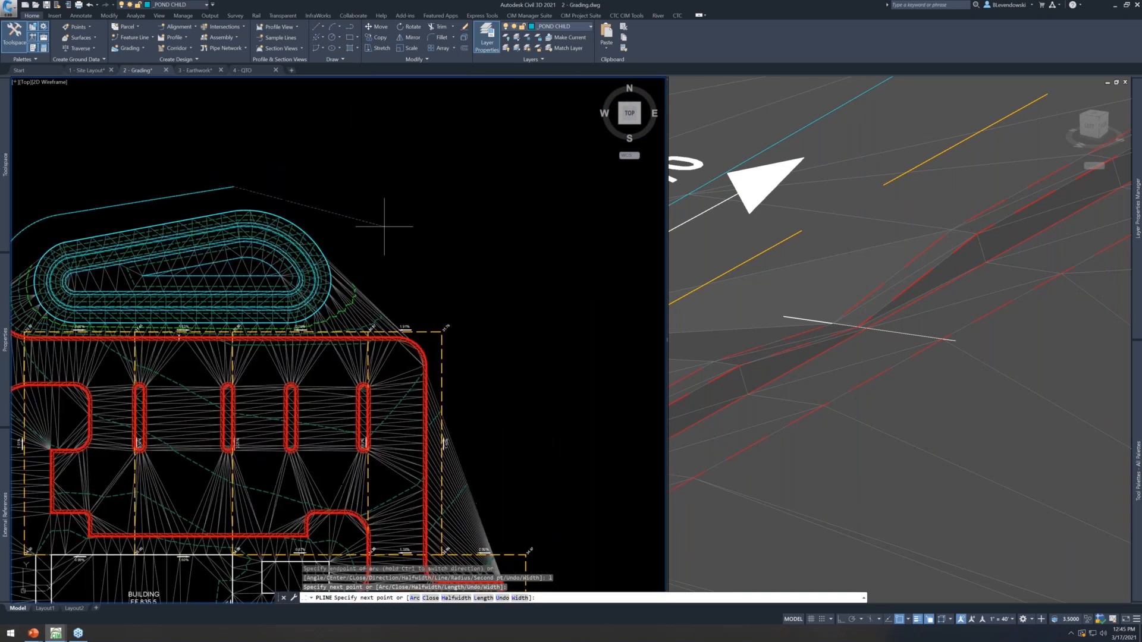
pyautogui.write('a')
pyautogui.press('Return')
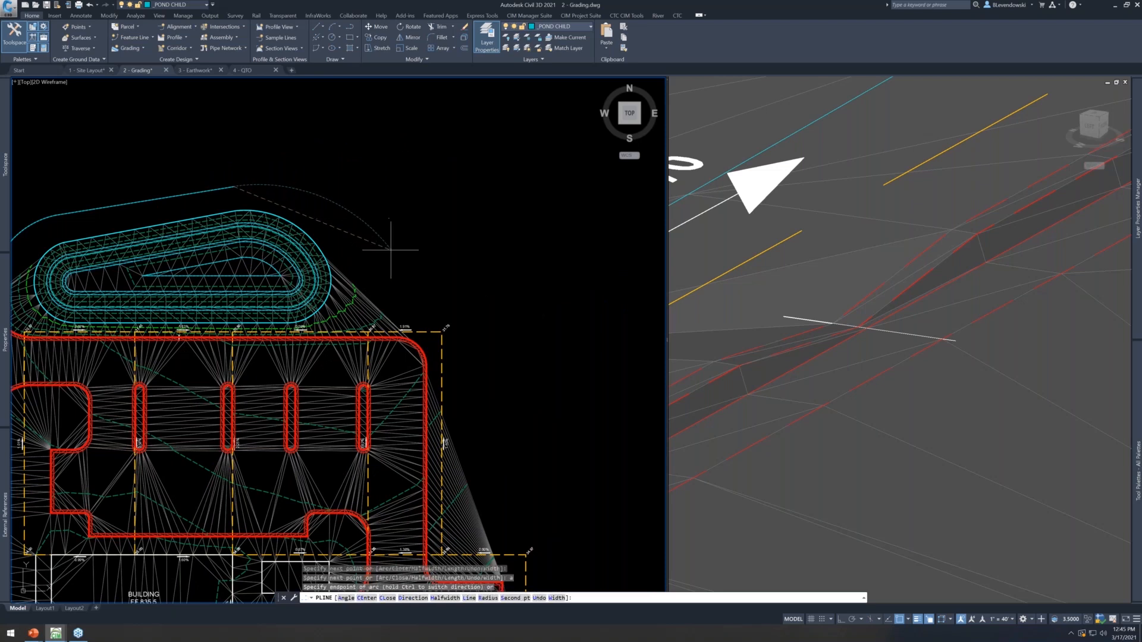
pyautogui.click(455, 306)
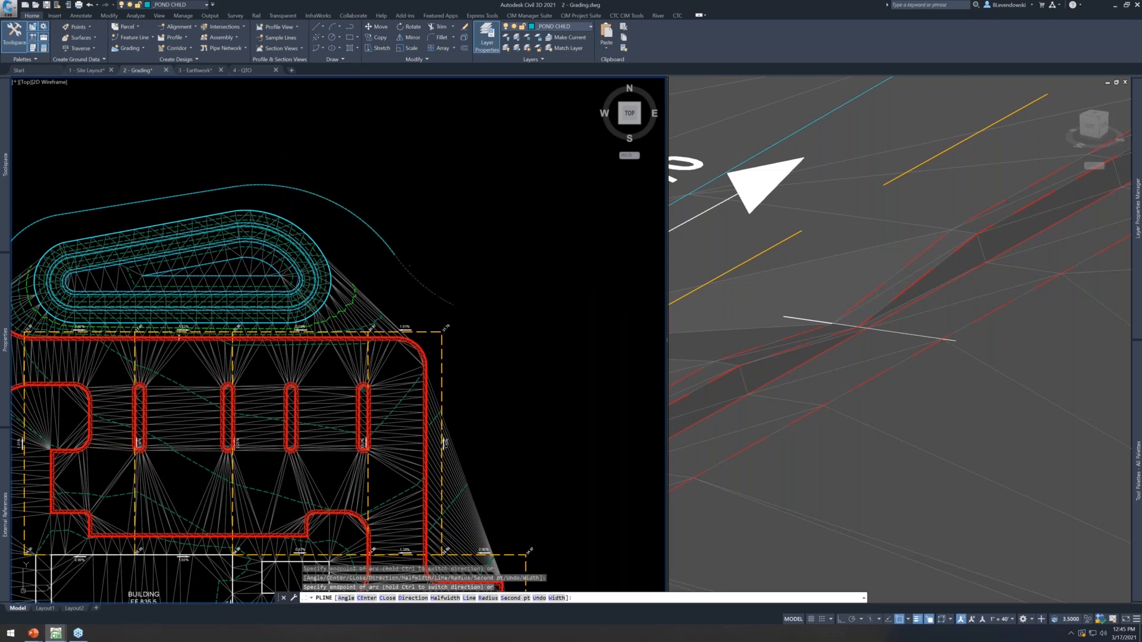
pyautogui.moveTo(521, 390); pyautogui.dragTo(377, 203, button='middle')
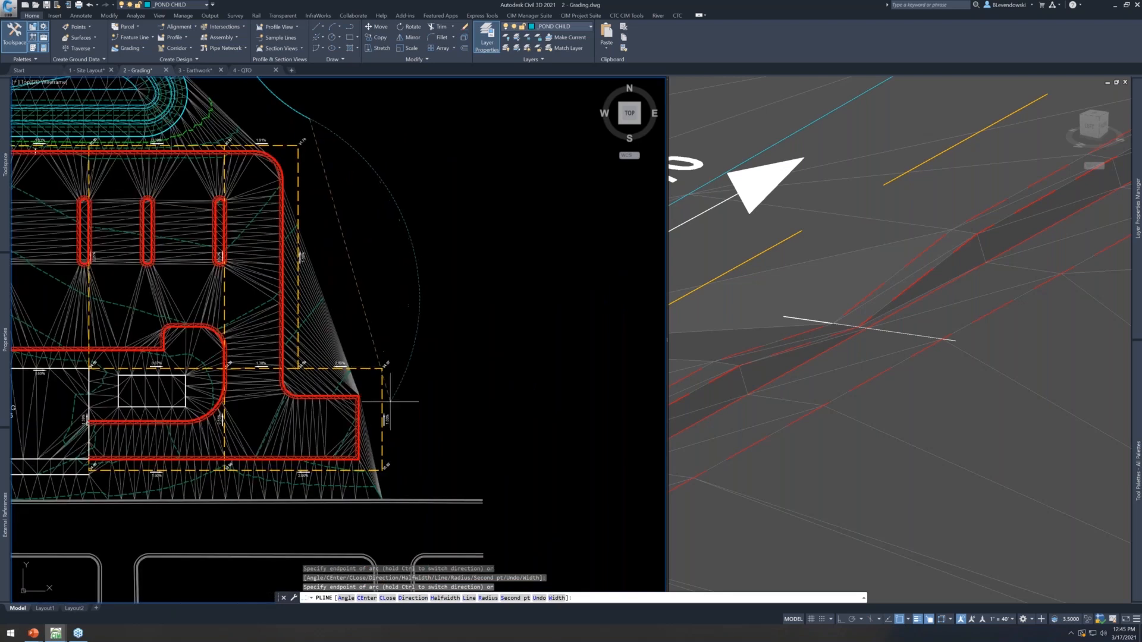
# Extend the polyline with a straight segment running southeast outside the parking lot's east edge
pyautogui.write('l')
pyautogui.press('Return')
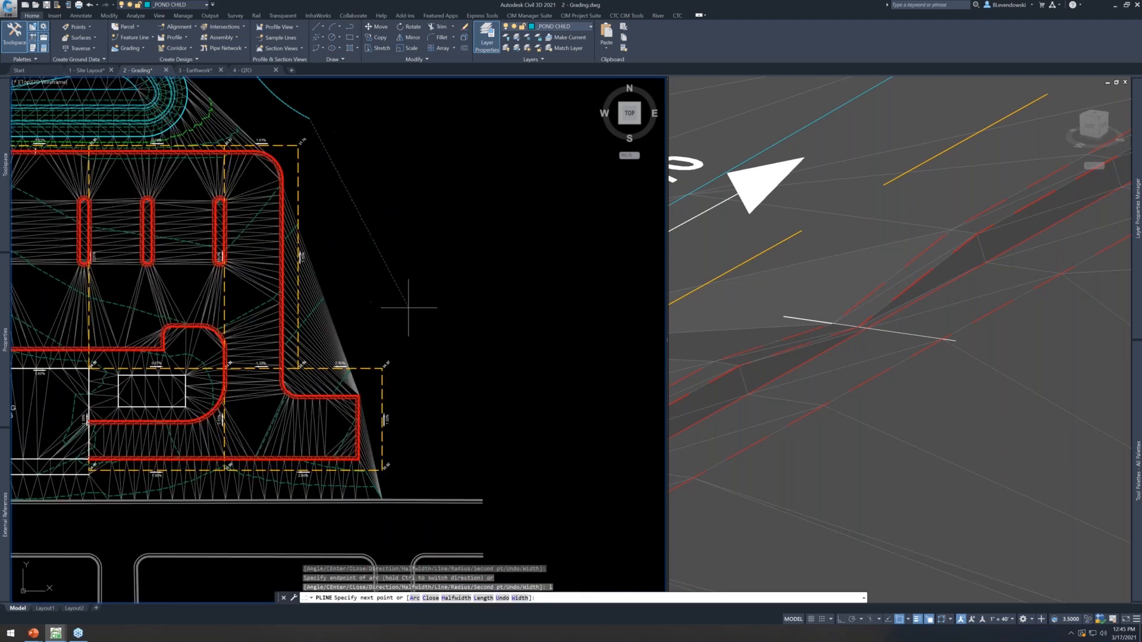
pyautogui.click(410, 333)
# Finish the polyline with an arc around the parking lot's southeast corner and a straight segment to the south street curb
pyautogui.write('a')
pyautogui.press('Return')
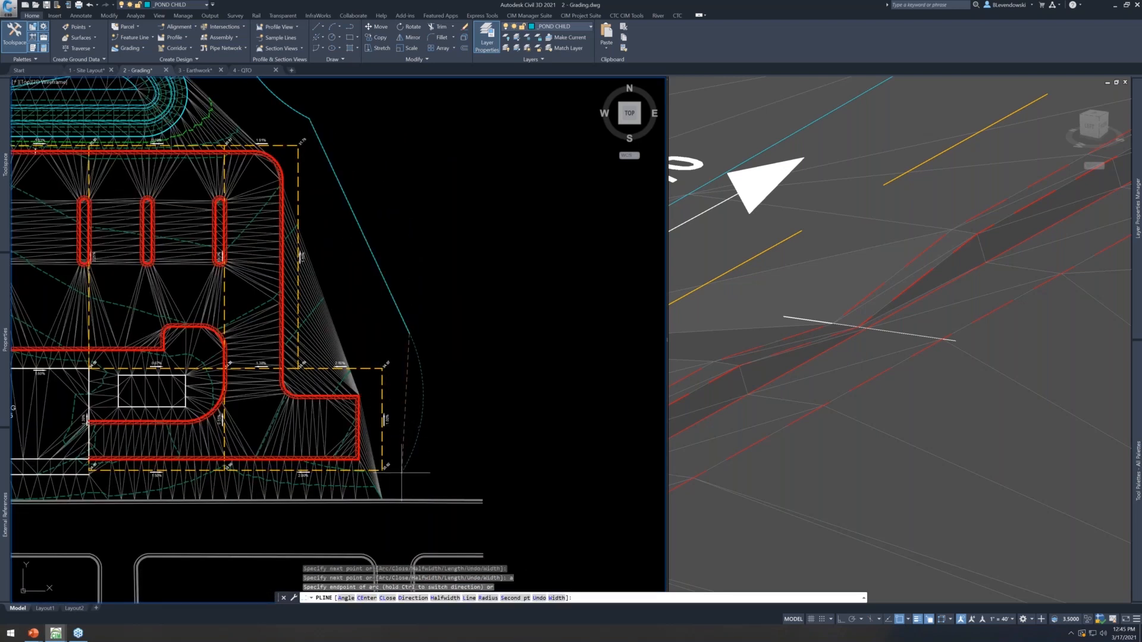
pyautogui.scroll(2, 400, 473)
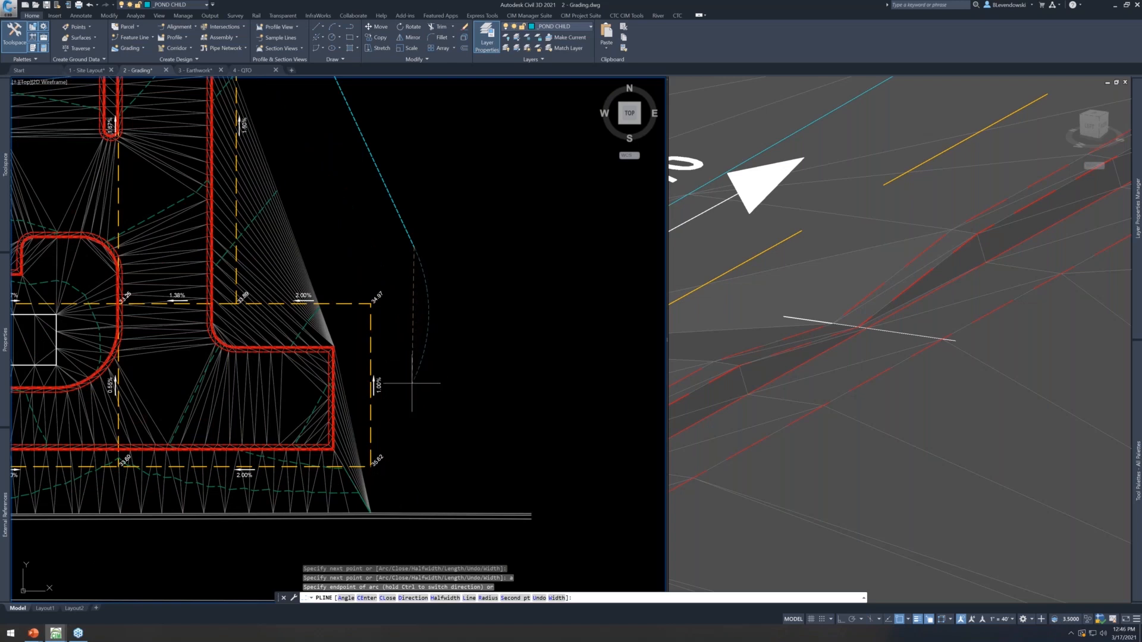
pyautogui.click(421, 360)
pyautogui.write('l')
pyautogui.press('Return')
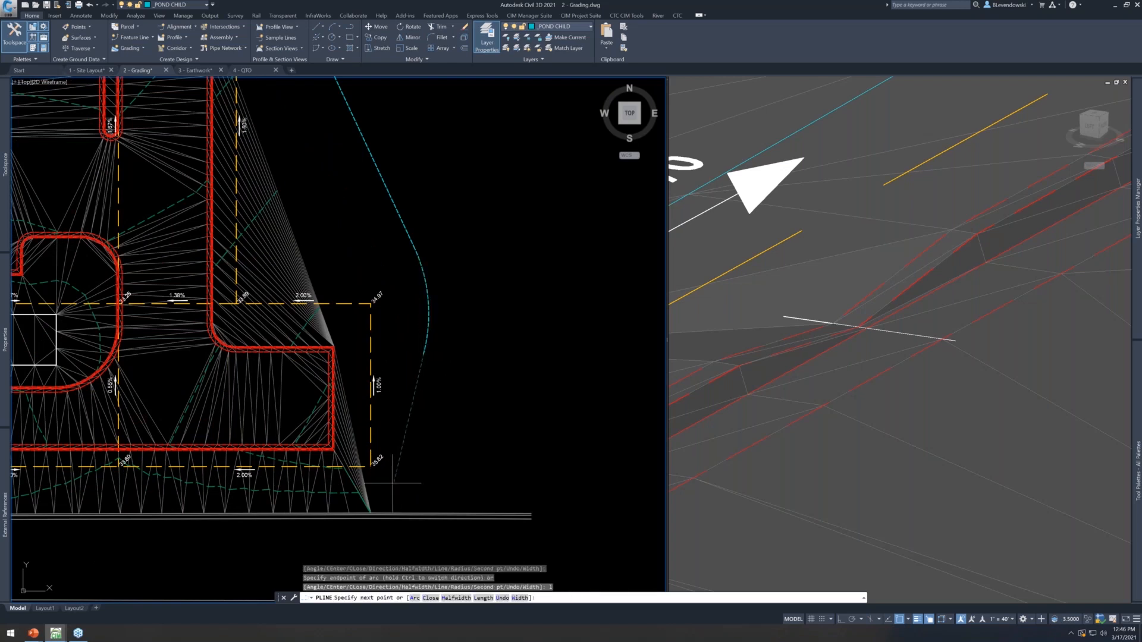
pyautogui.click(378, 512)
pyautogui.press('Return')
pyautogui.scroll(-5, 518, 420)
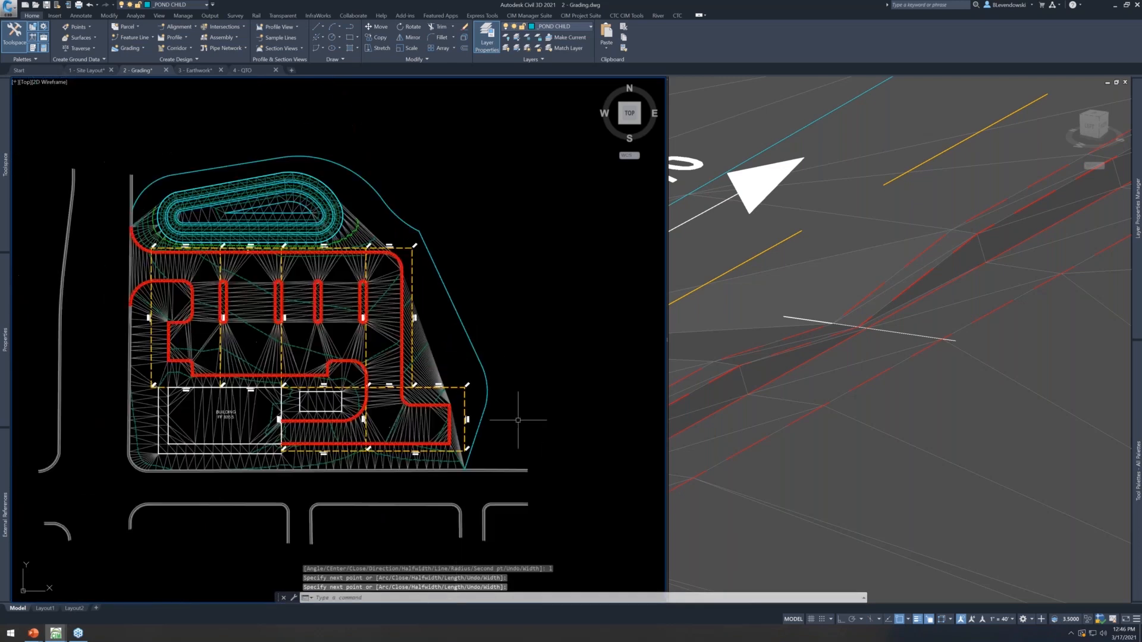
# Stretch the limit polyline's vertex northeast of the parking lot slightly to smooth the bend between the arcs and the straight east segment
pyautogui.scroll(2, 408, 237)
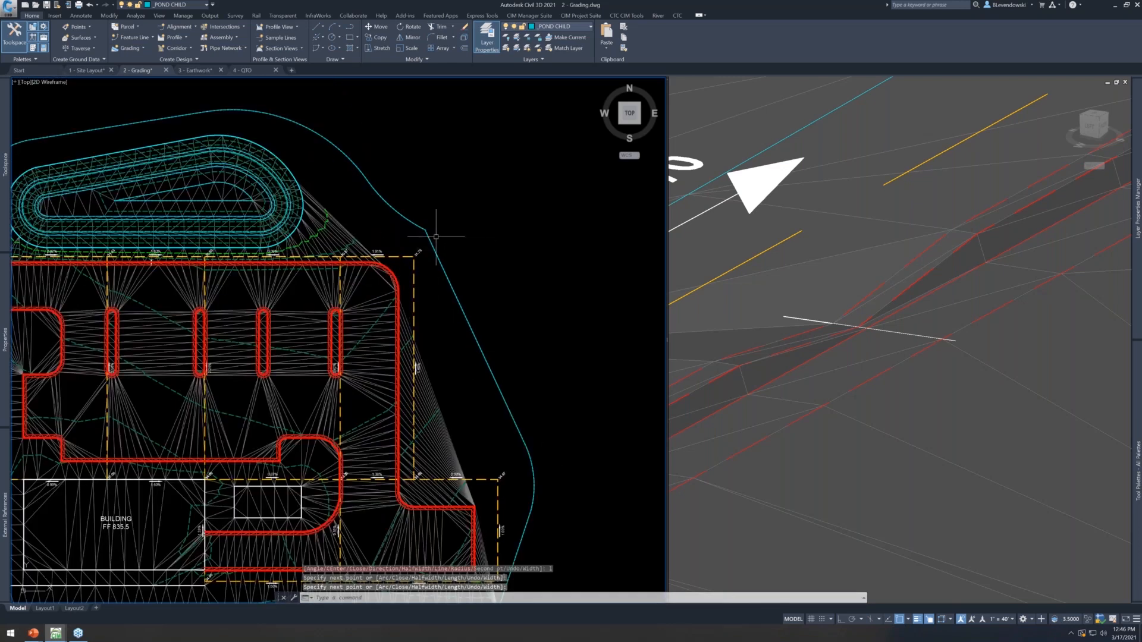
pyautogui.moveTo(270, 141); pyautogui.dragTo(411, 223, button='middle')
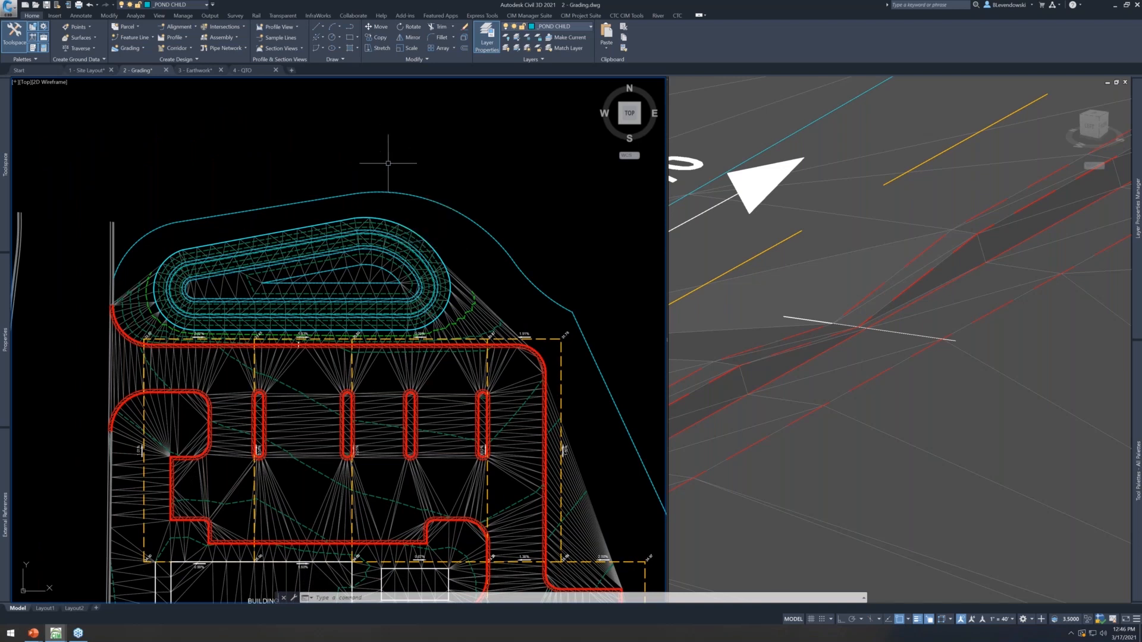
pyautogui.click(386, 192)
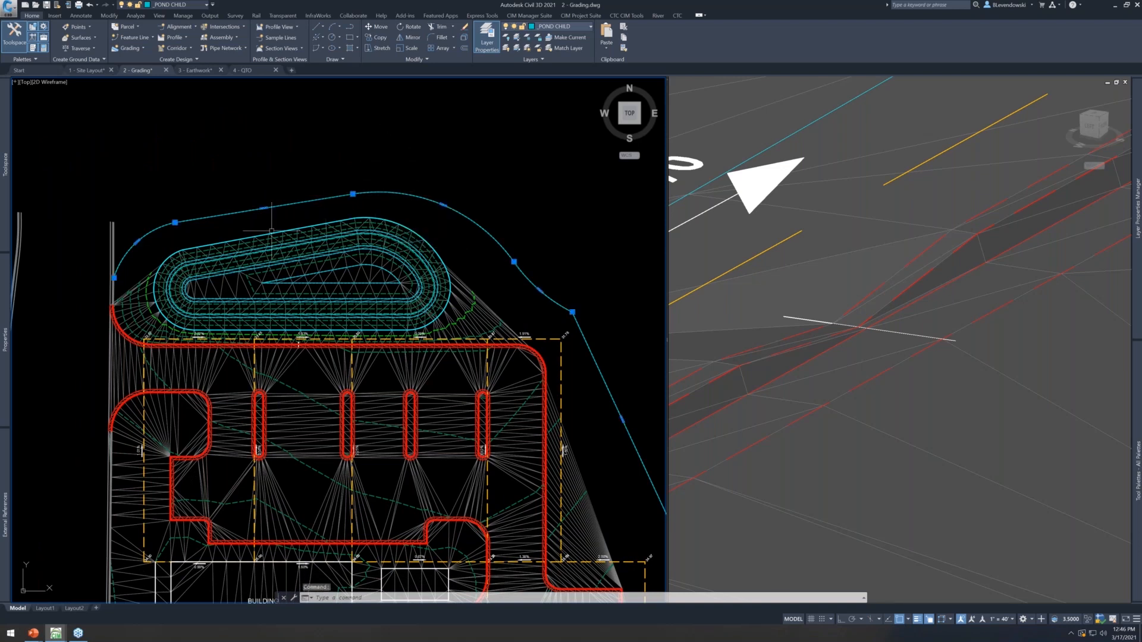
pyautogui.moveTo(262, 224); pyautogui.dragTo(216, 209, button='middle')
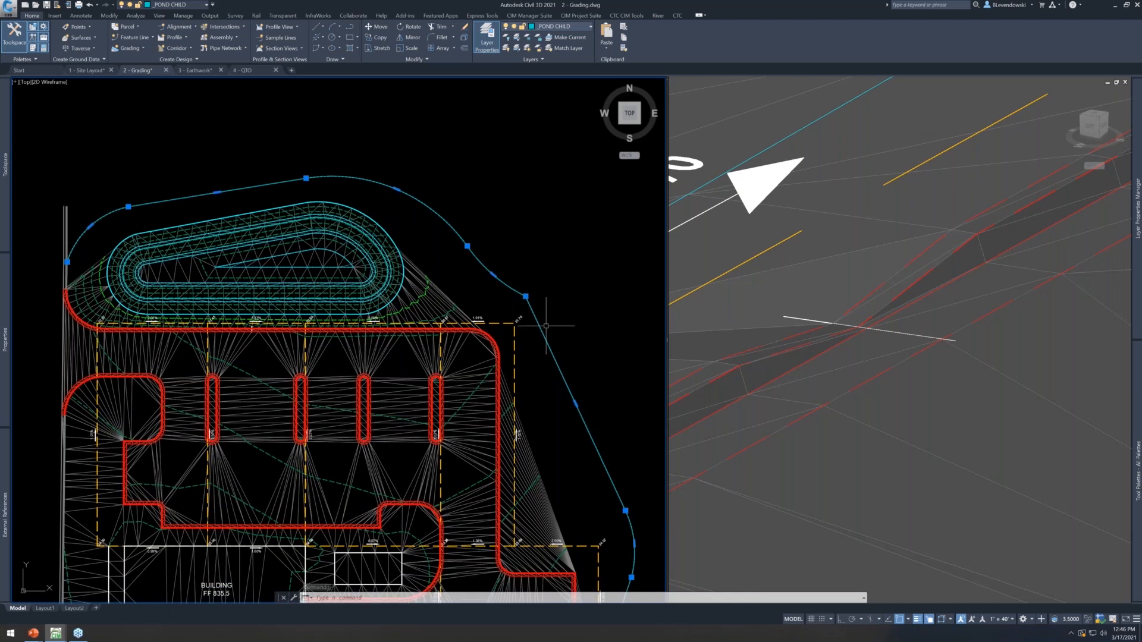
pyautogui.scroll(2, 539, 308)
pyautogui.click(519, 289)
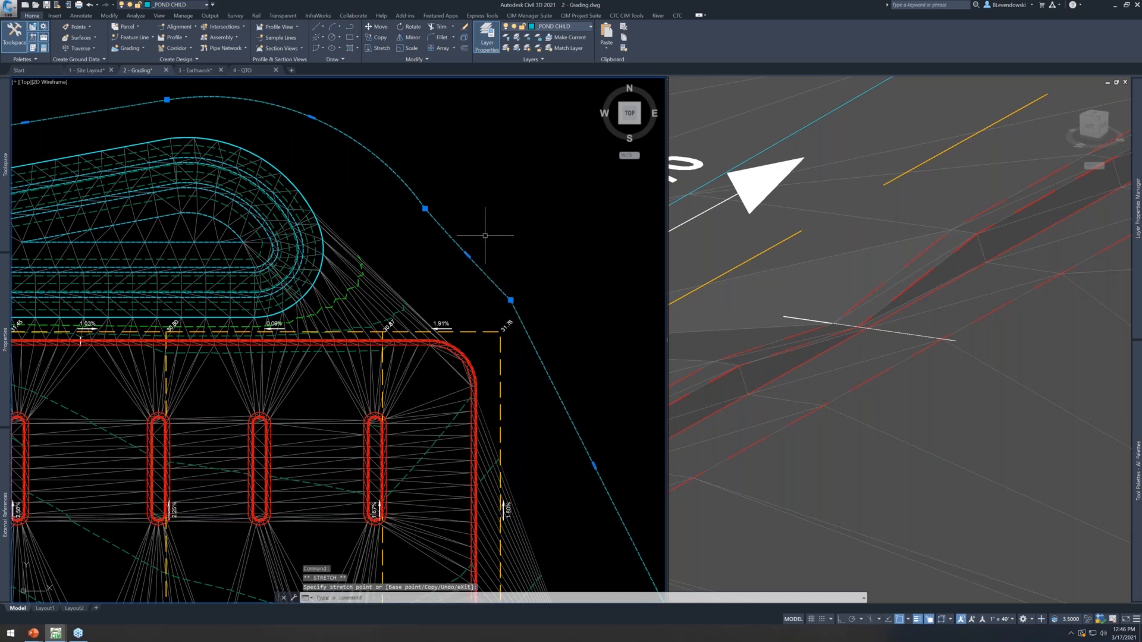
pyautogui.scroll(-2, 484, 238)
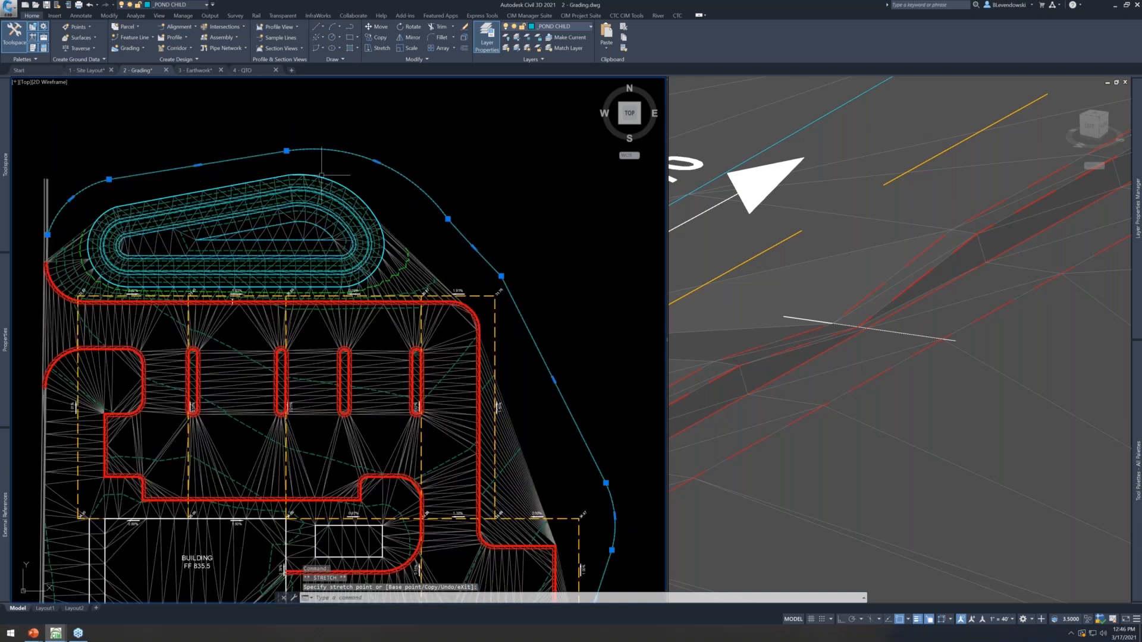
pyautogui.moveTo(532, 352); pyautogui.dragTo(545, 330, button='middle')
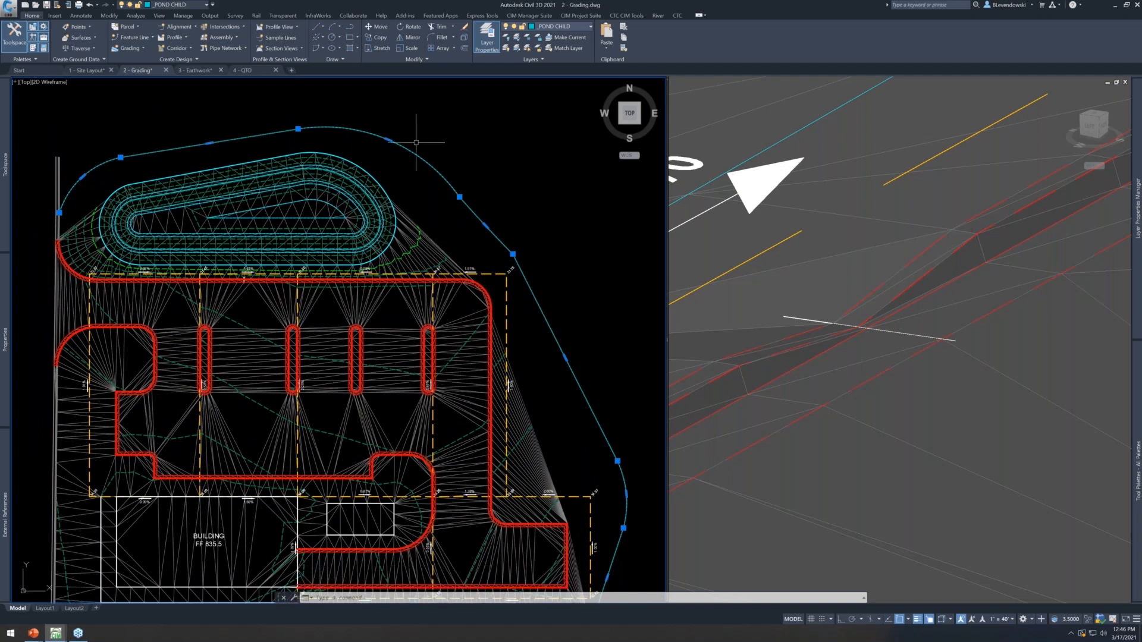
# Move the selected outer limit polyline to the _GRADING LIMITS layer
pyautogui.moveTo(417, 143); pyautogui.dragTo(433, 172, button='middle')
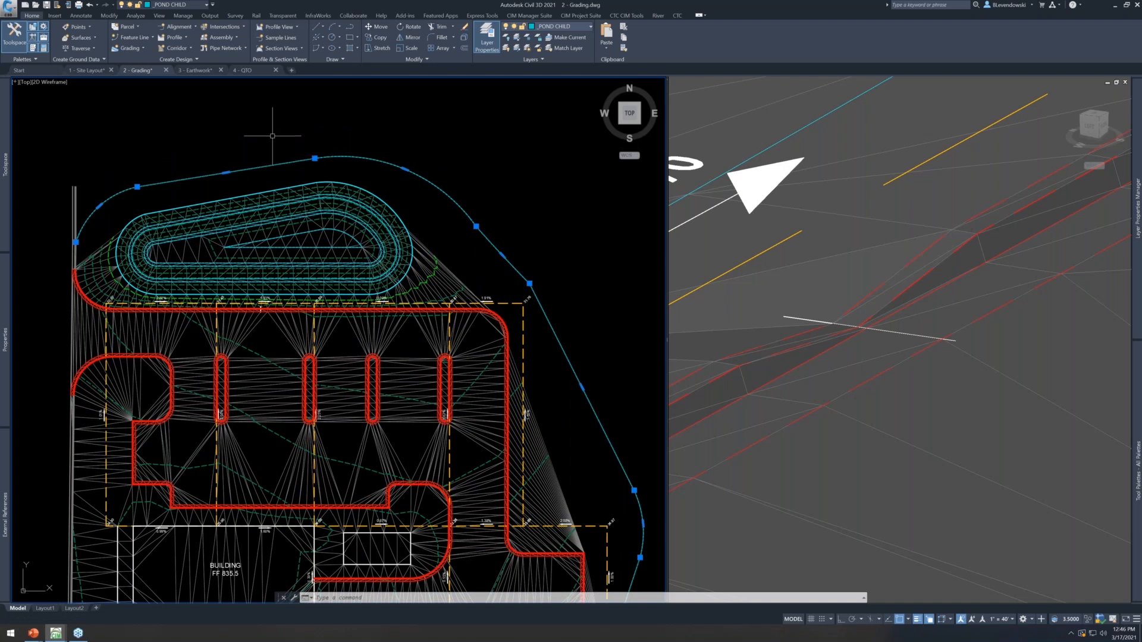
pyautogui.click(187, 4)
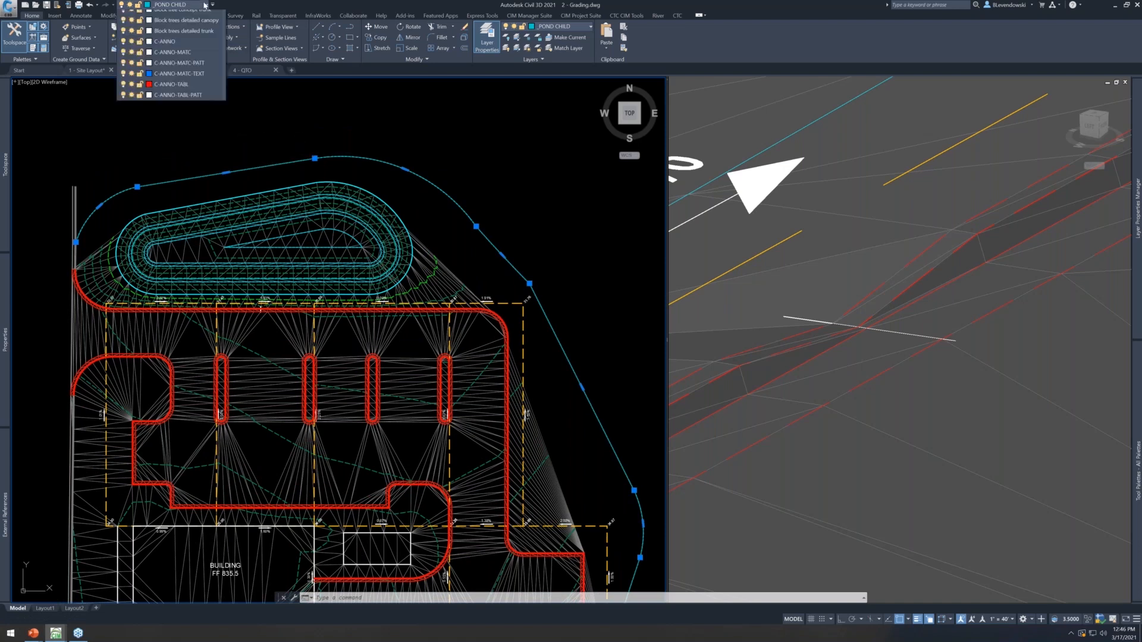
pyautogui.scroll(4, 192, 45)
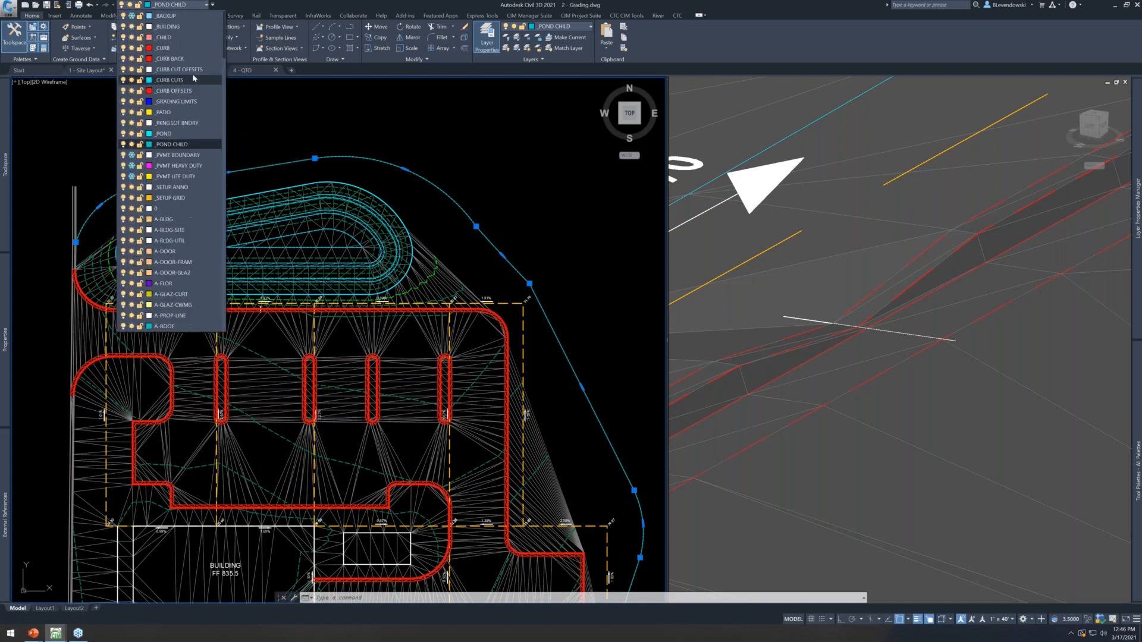
pyautogui.click(176, 101)
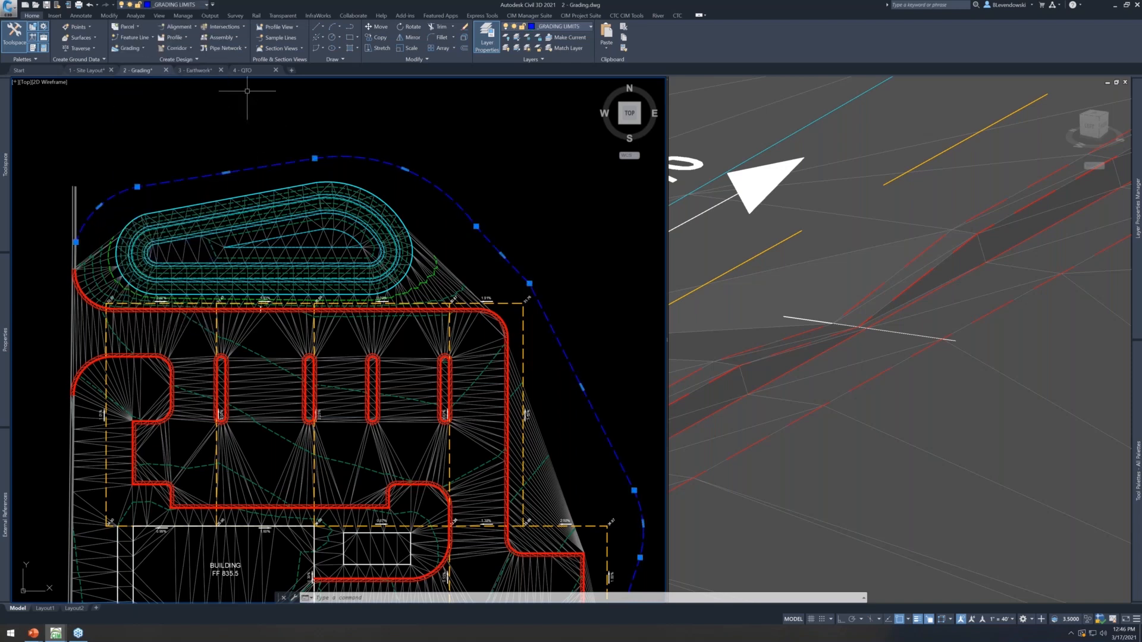
# Convert the limit polyline into a feature line in the Building Site with the Parent style, assigning it elevation 834
pyautogui.click(134, 37)
pyautogui.click(152, 75)
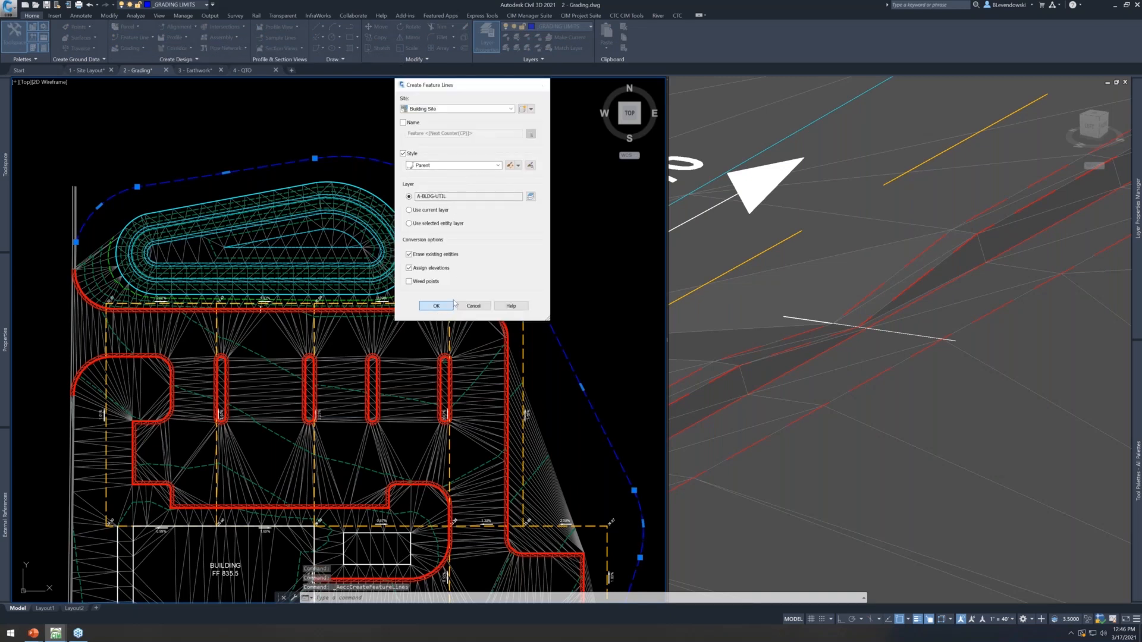
pyautogui.click(436, 305)
pyautogui.click(410, 179)
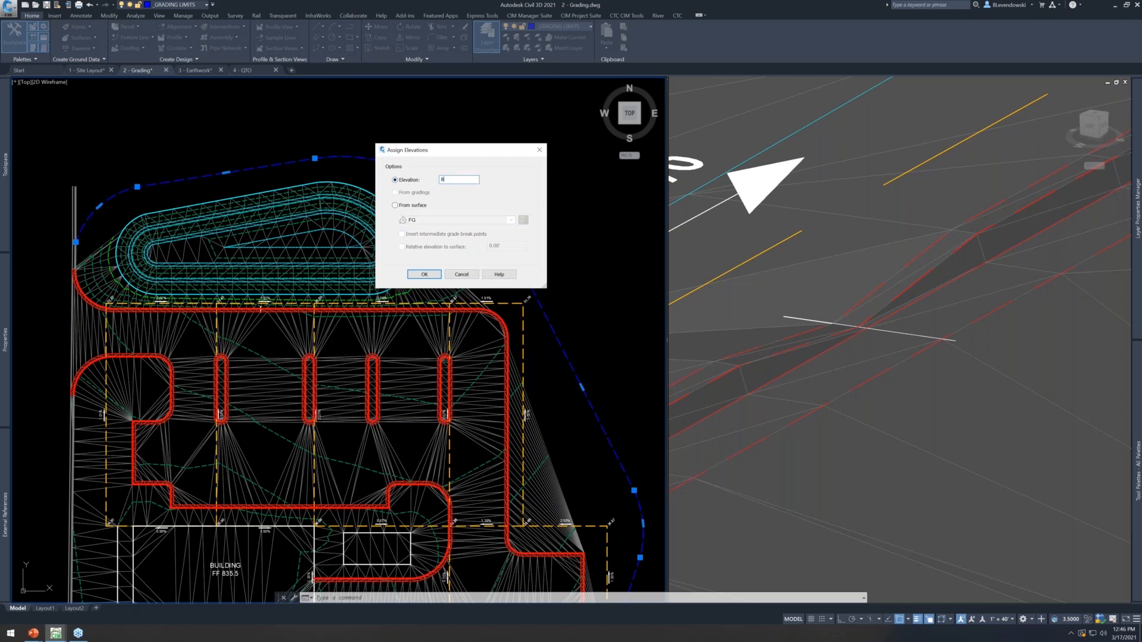
pyautogui.press('Return')
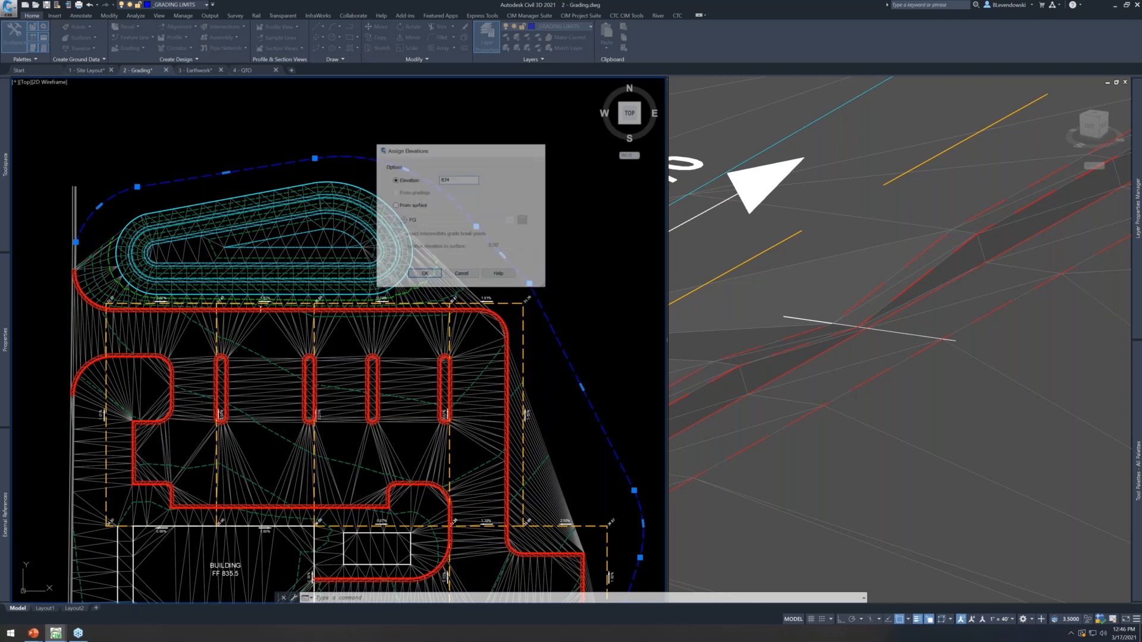
pyautogui.press('Escape')
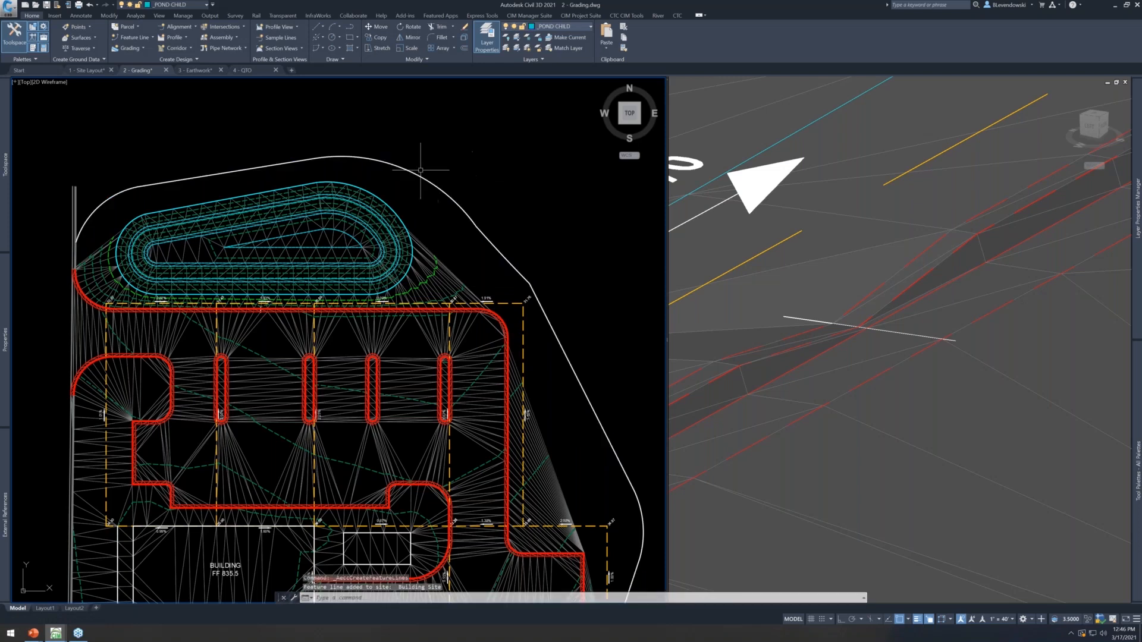
# Put the new outer limit feature line on the _GRADING LIMITS layer and clear the selection
pyautogui.click(397, 164)
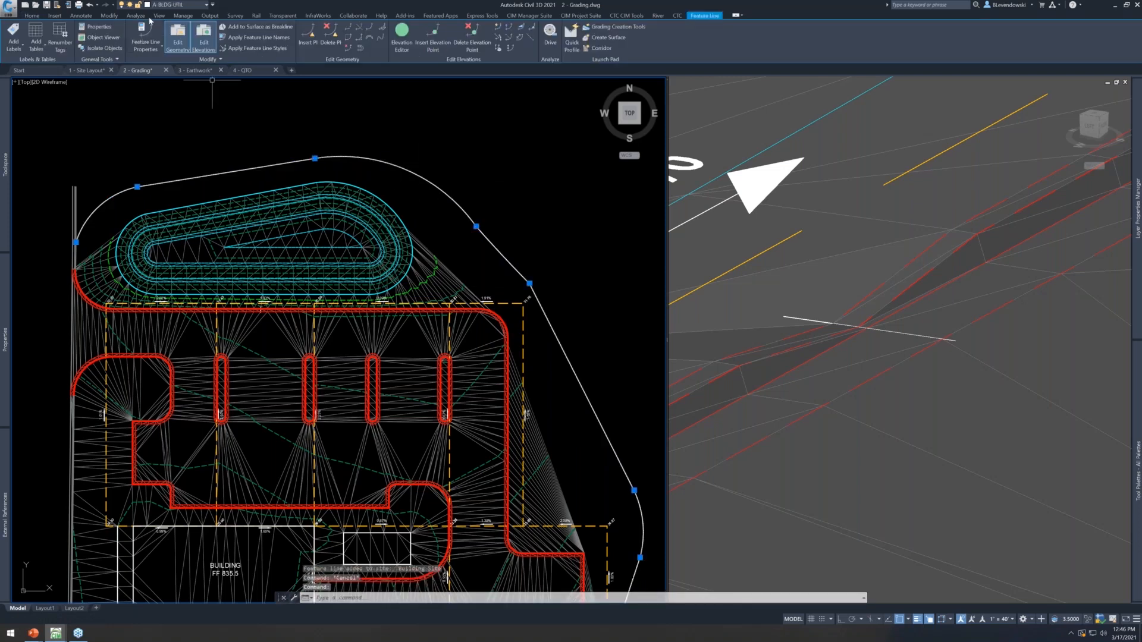
pyautogui.click(180, 6)
pyautogui.scroll(2, 171, 89)
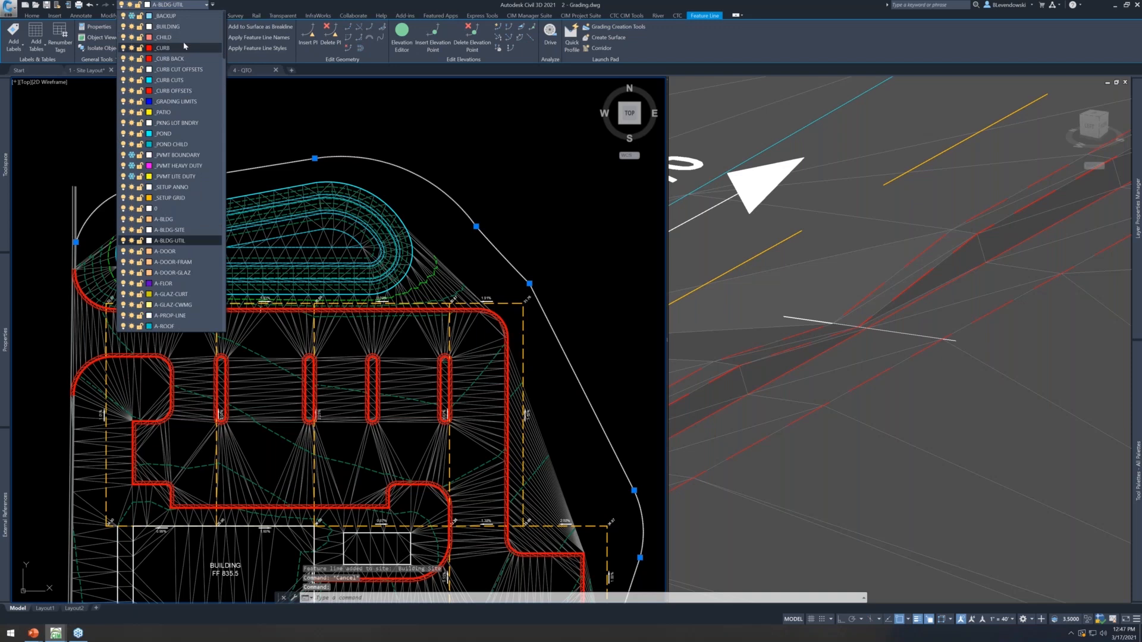
pyautogui.click(170, 102)
pyautogui.press('Escape')
# Run the AUTOGRADER command and add a new grading family of the Parallel type
pyautogui.write('aiutog')
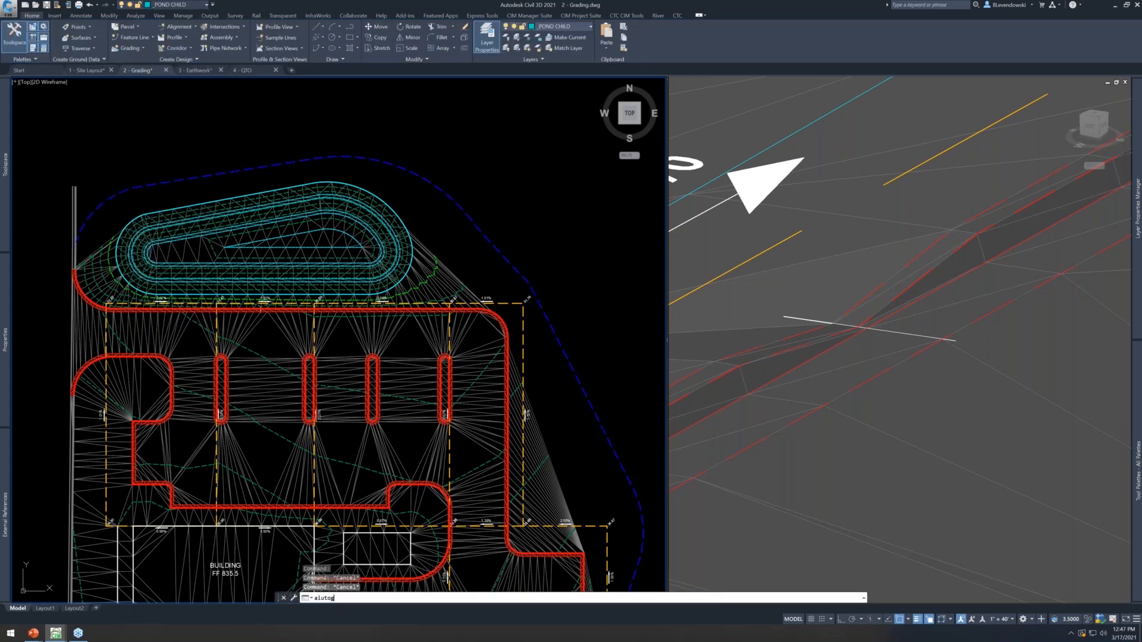
pyautogui.press('Return')
pyautogui.write('autog')
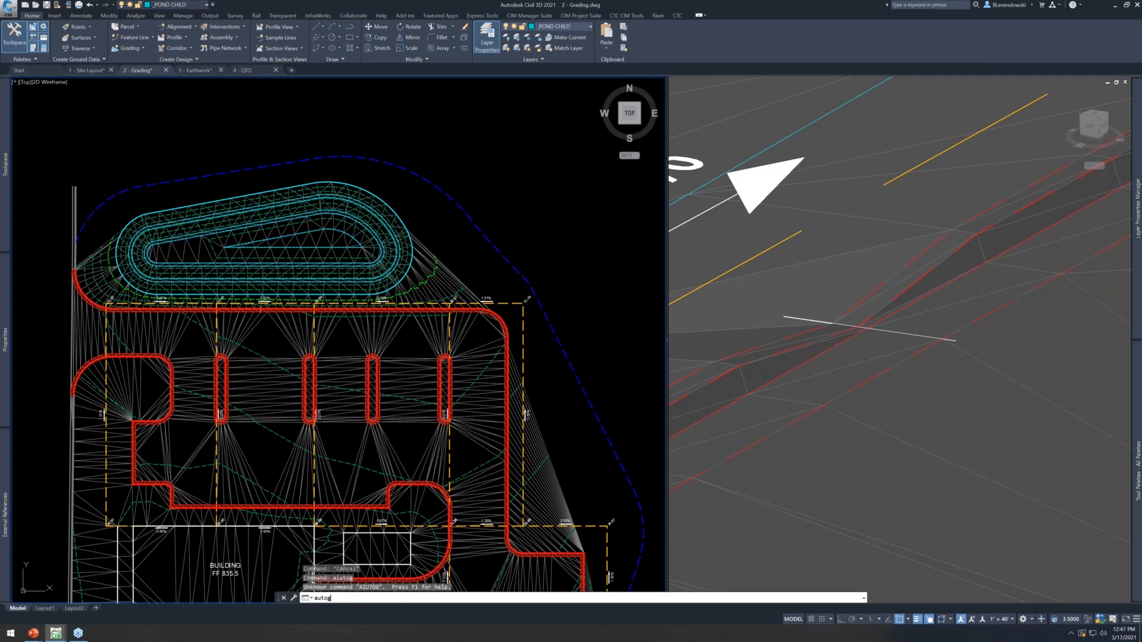
pyautogui.press('Return')
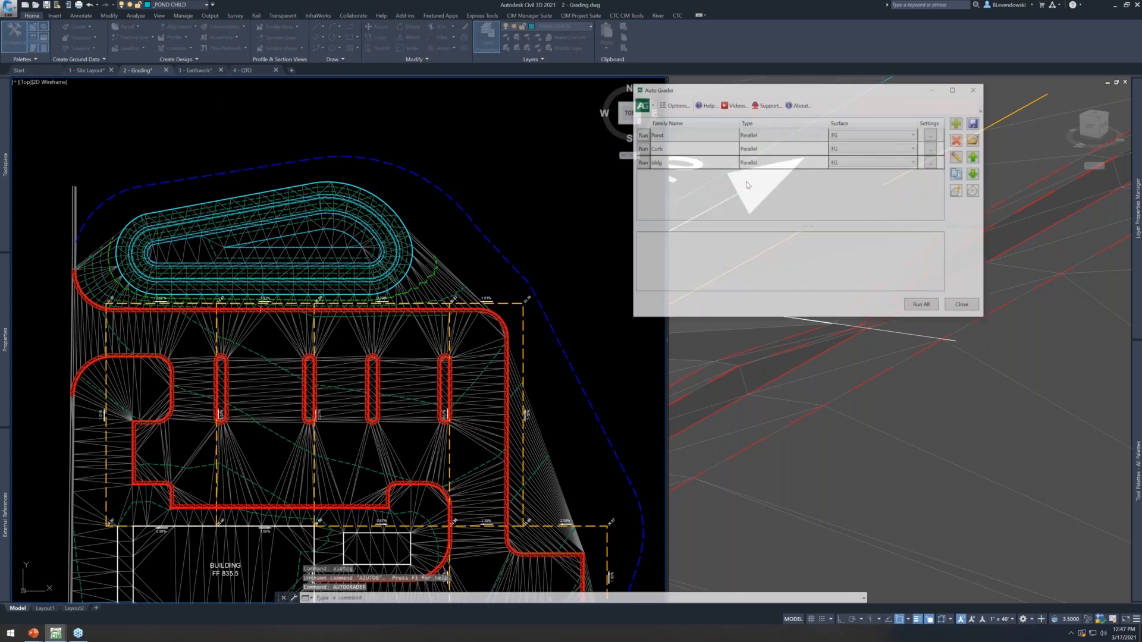
pyautogui.click(956, 123)
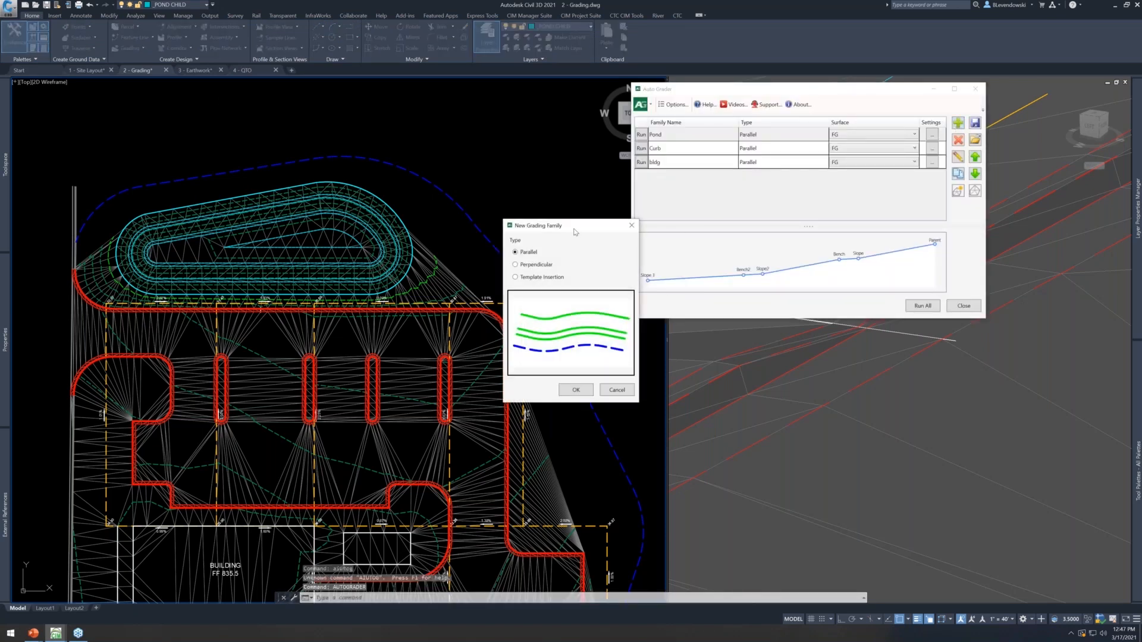
pyautogui.moveTo(601, 228); pyautogui.dragTo(824, 165)
pyautogui.click(799, 327)
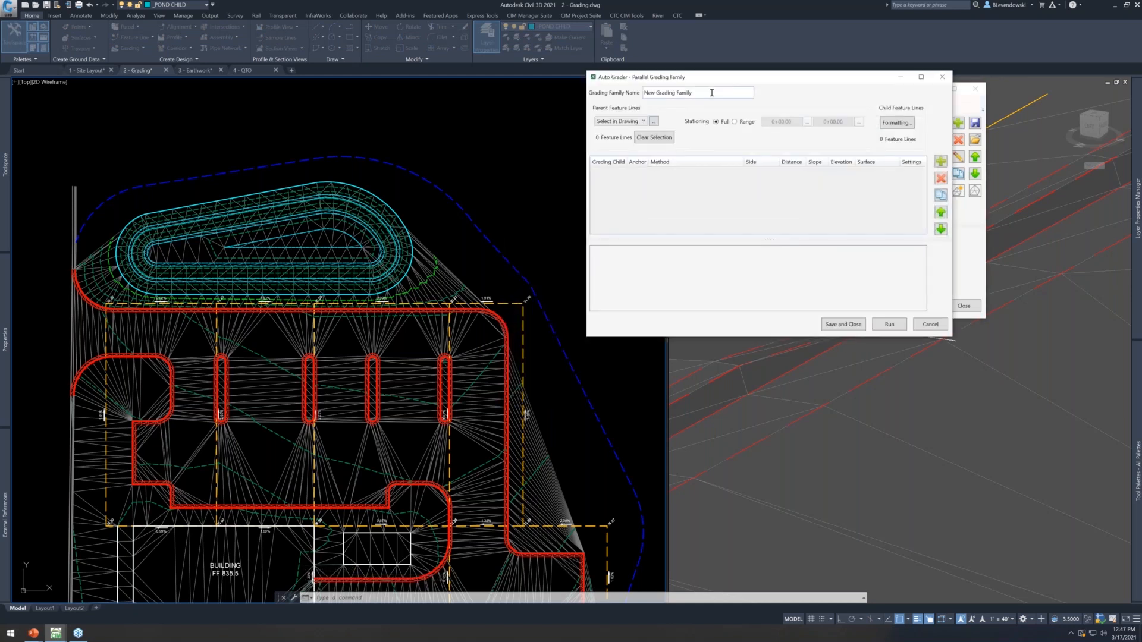
# Name the grading family Grading Lims and pick the blue outer limit feature line as its parent
pyautogui.moveTo(708, 93); pyautogui.dragTo(519, 108)
pyautogui.write('Grading Lims')
pyautogui.click(652, 122)
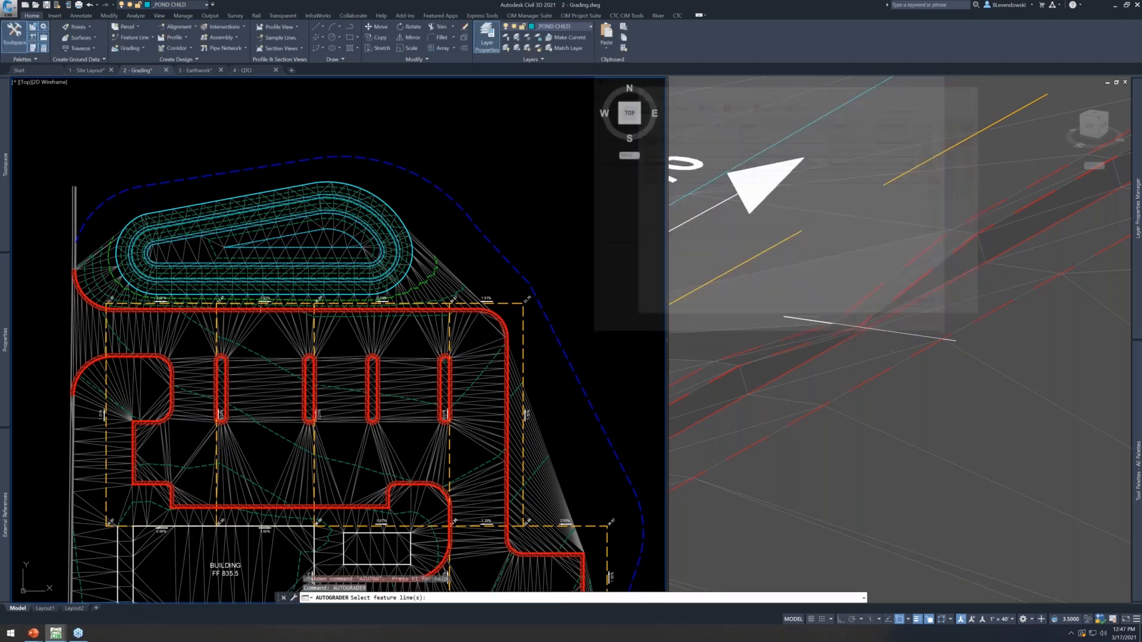
pyautogui.press('Return')
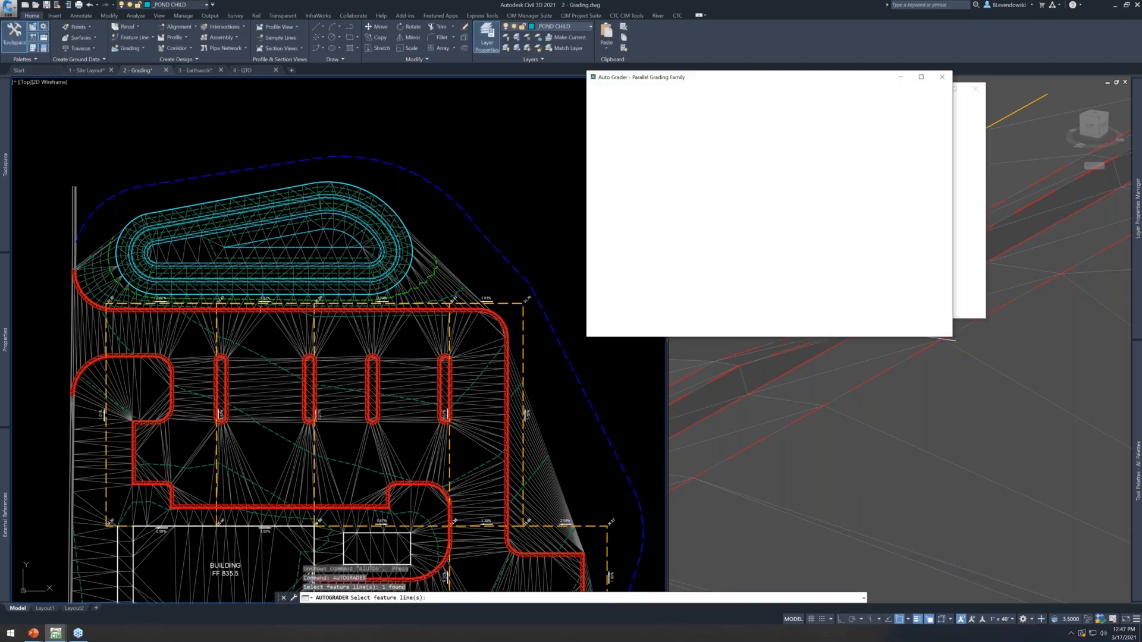
# Add a grading child using the Slope to surface method on the Left side at 20% slope to the Existing surface
pyautogui.click(941, 161)
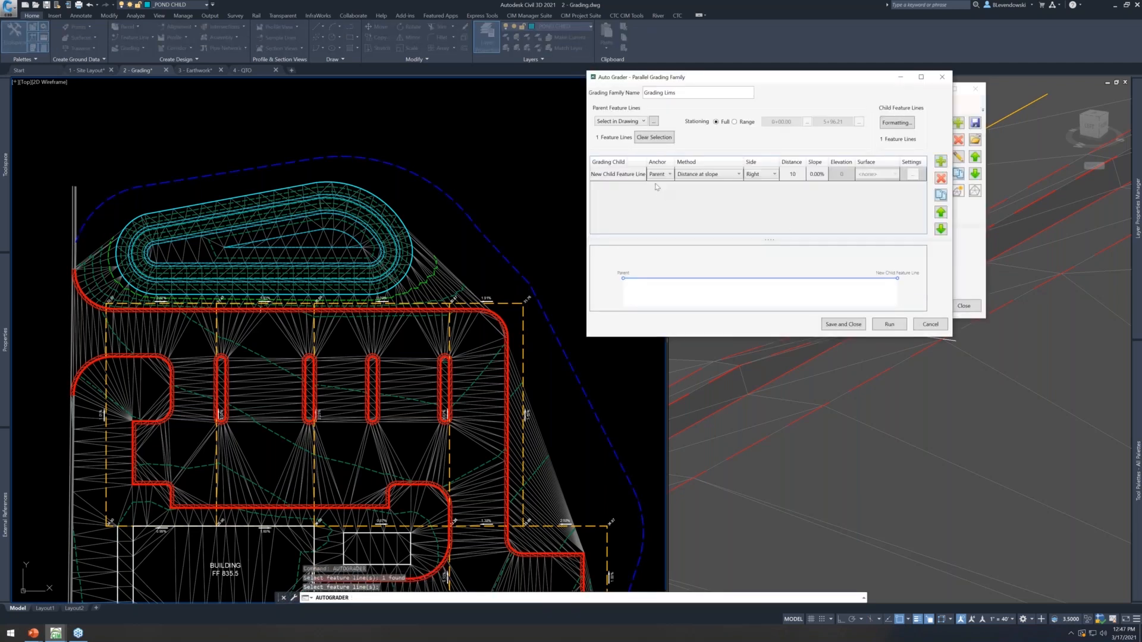
pyautogui.click(684, 174)
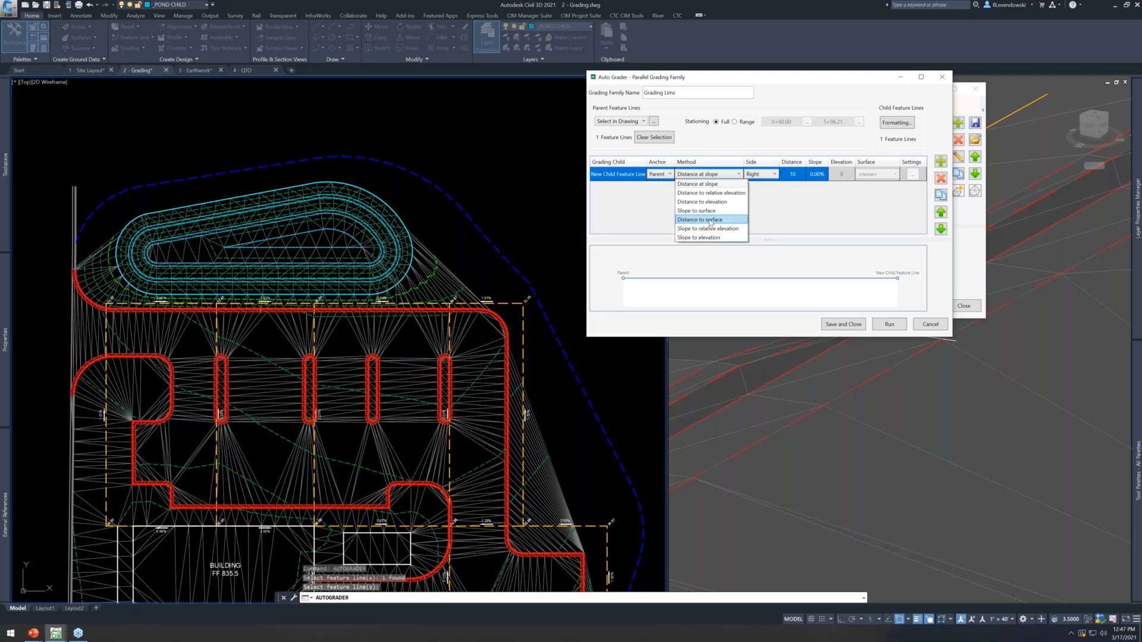
pyautogui.click(708, 211)
pyautogui.click(768, 174)
pyautogui.click(757, 193)
pyautogui.click(821, 175)
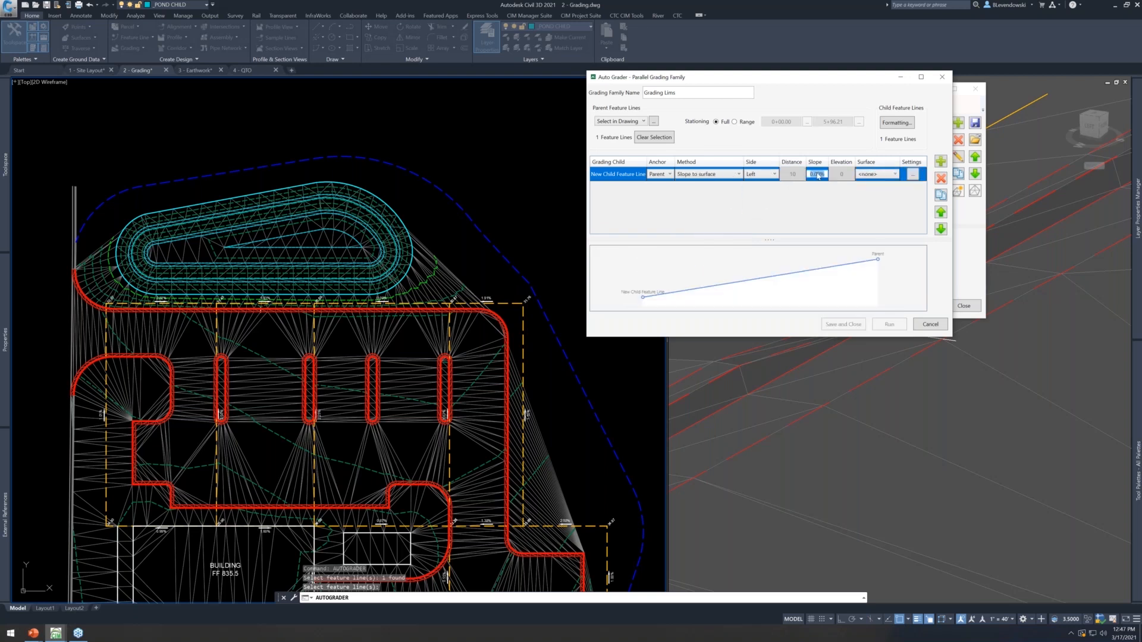
pyautogui.write('20')
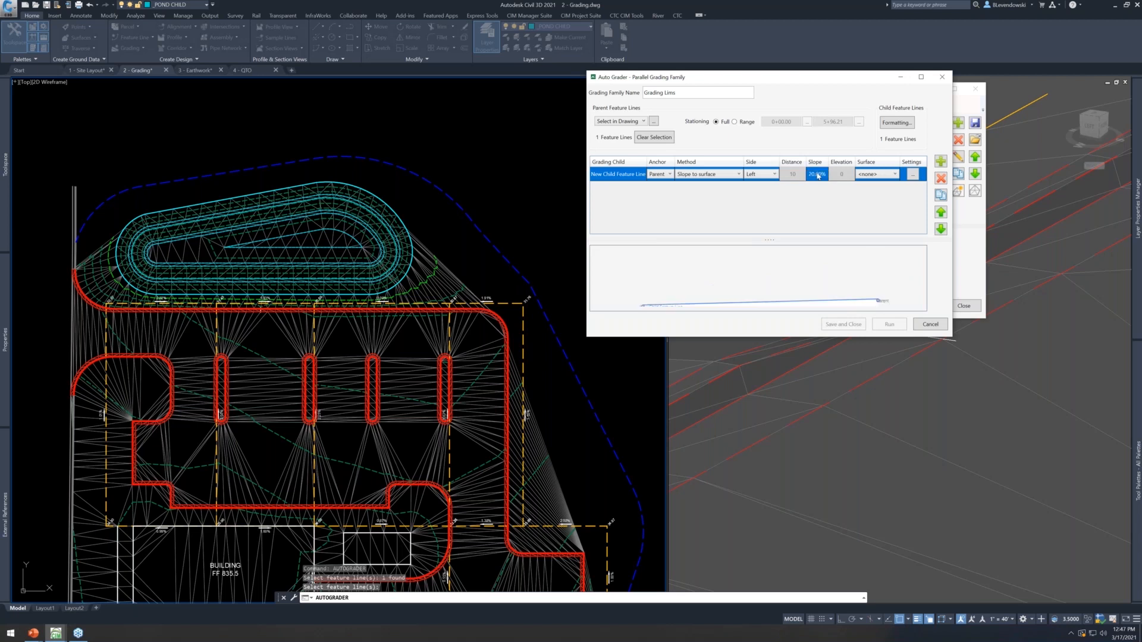
pyautogui.click(874, 175)
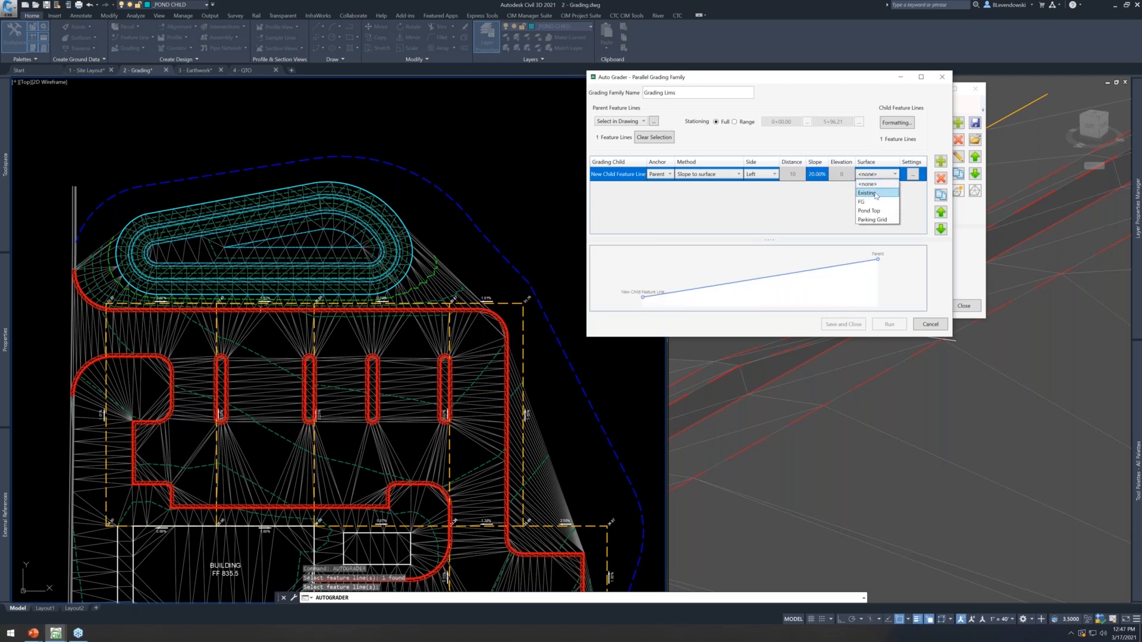
pyautogui.click(877, 193)
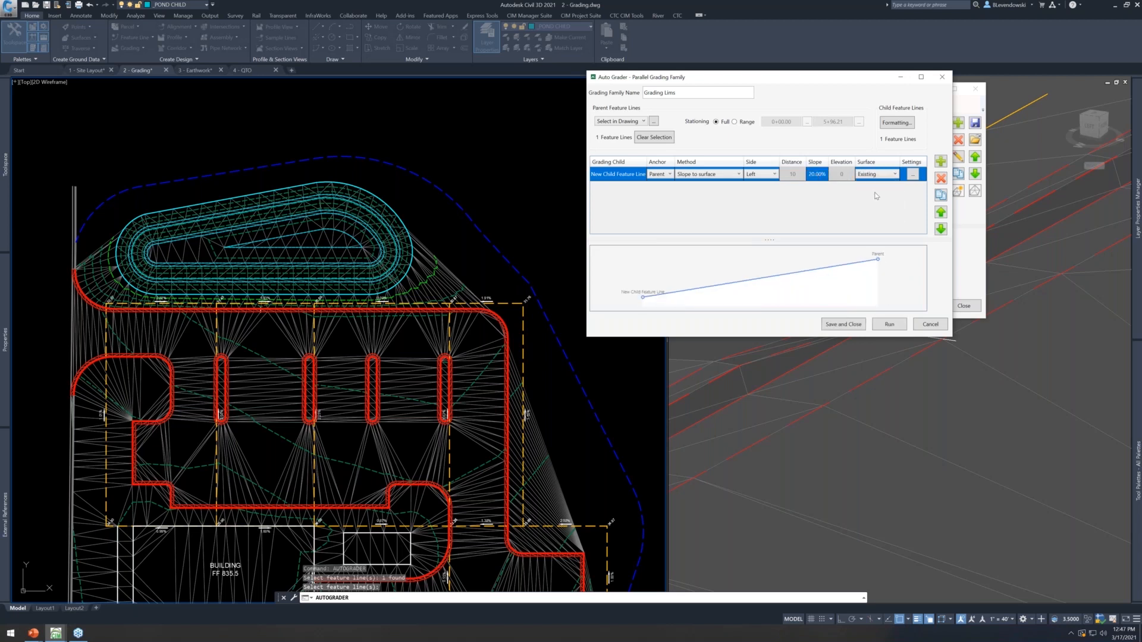
# Accept the child's daylight frequency of 10 for lines, curves and bends, and save the Grading Lims family
pyautogui.click(912, 175)
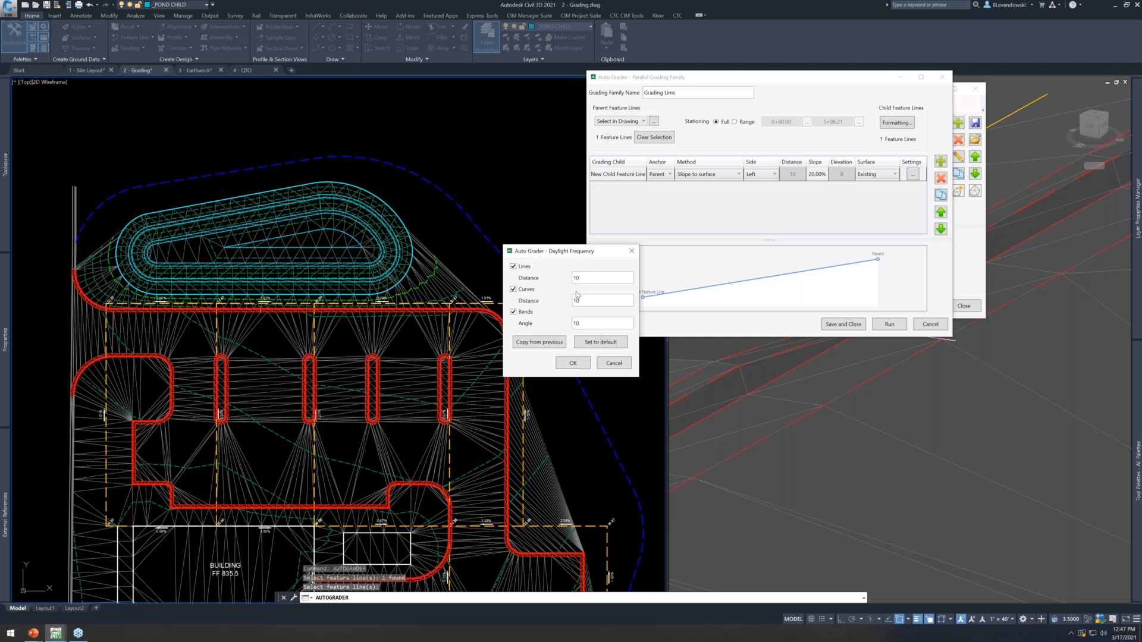
pyautogui.doubleClick(577, 278)
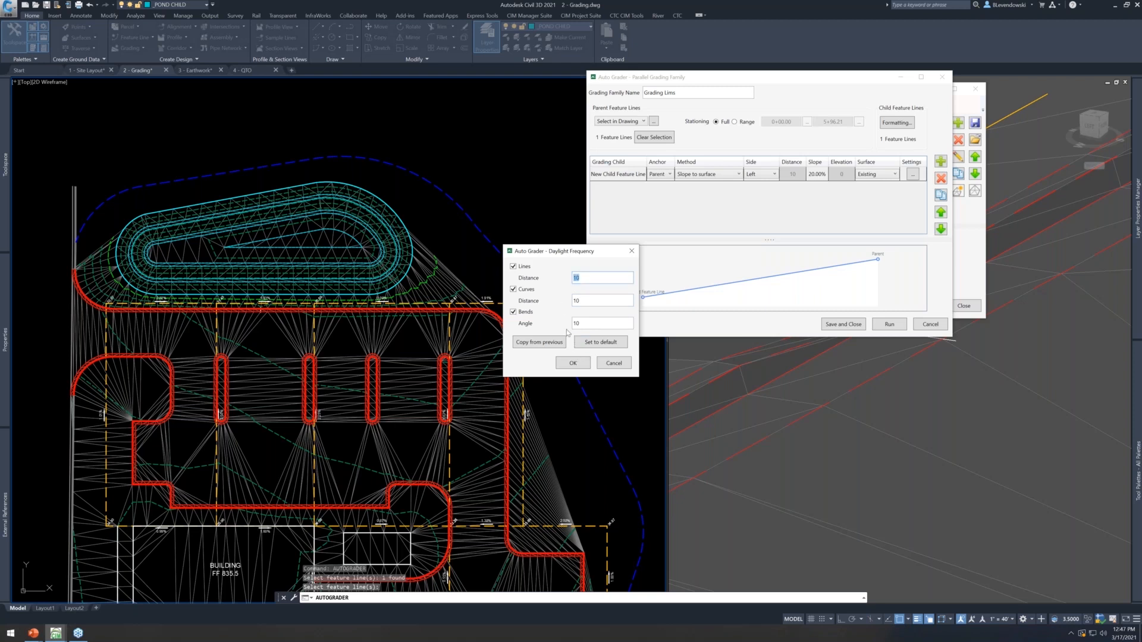
pyautogui.click(572, 364)
pyautogui.click(849, 326)
# Assign the FG surface to the Grading Lims family and run its grading
pyautogui.click(841, 176)
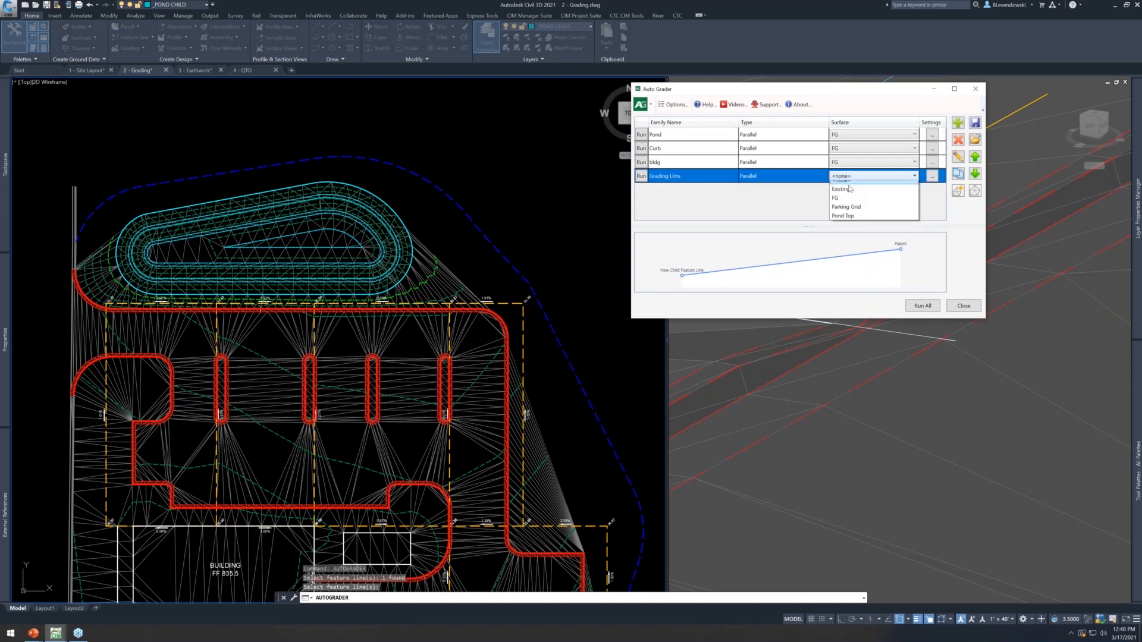
pyautogui.click(842, 203)
pyautogui.moveTo(823, 90); pyautogui.dragTo(856, 55)
pyautogui.click(674, 142)
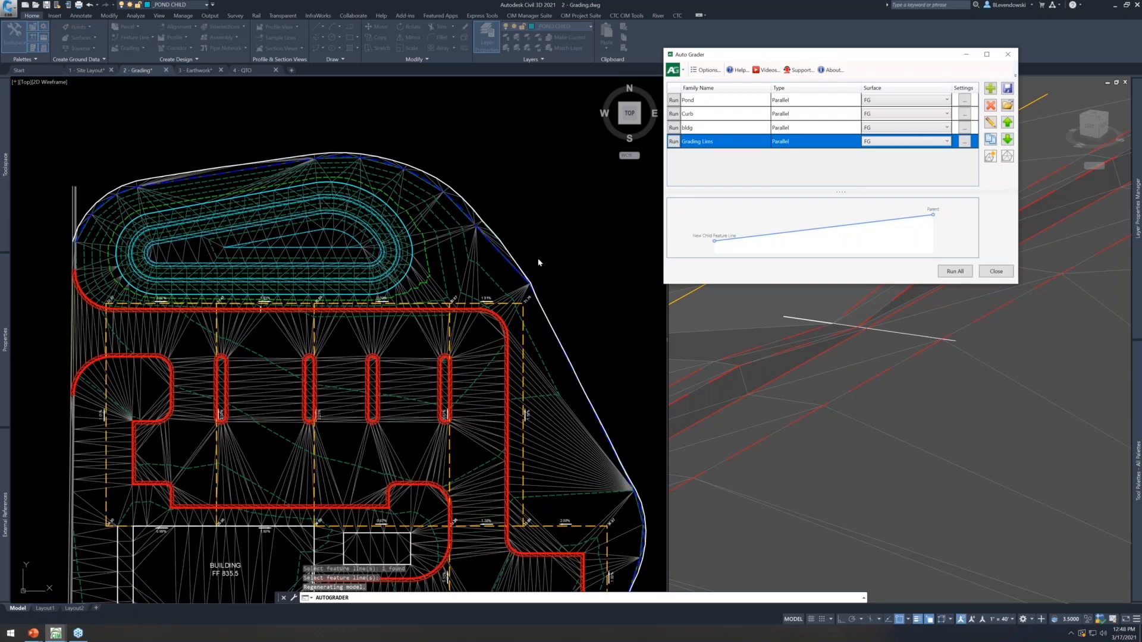
# Enable the supplementing distance of 25 in the Grading Lims family's surface settings and close Auto Grader
pyautogui.click(965, 142)
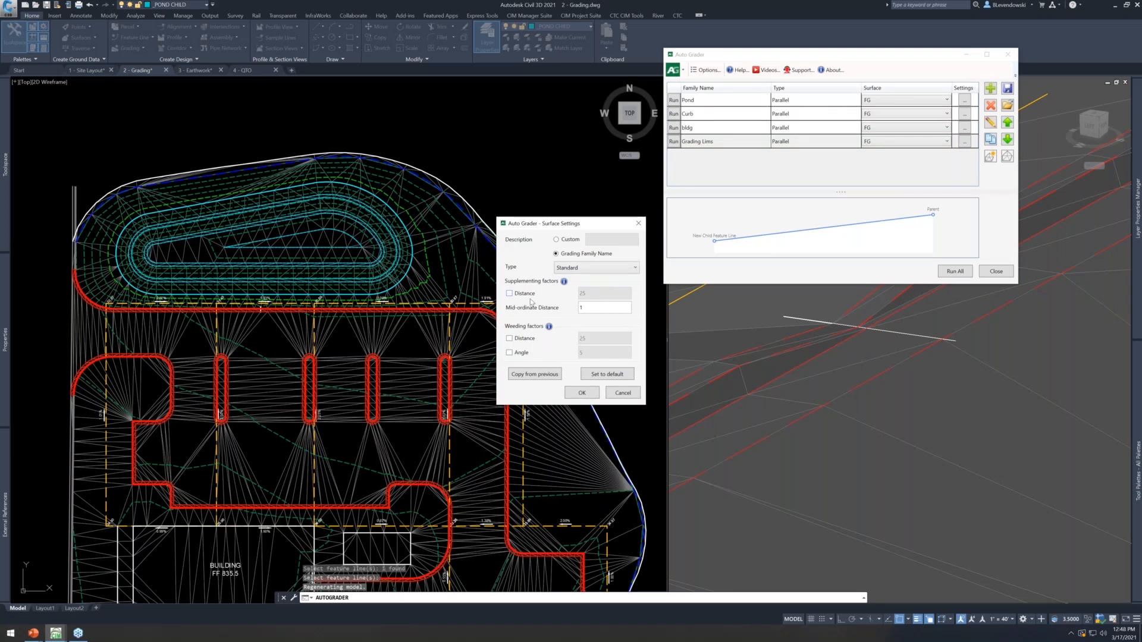
pyautogui.click(581, 394)
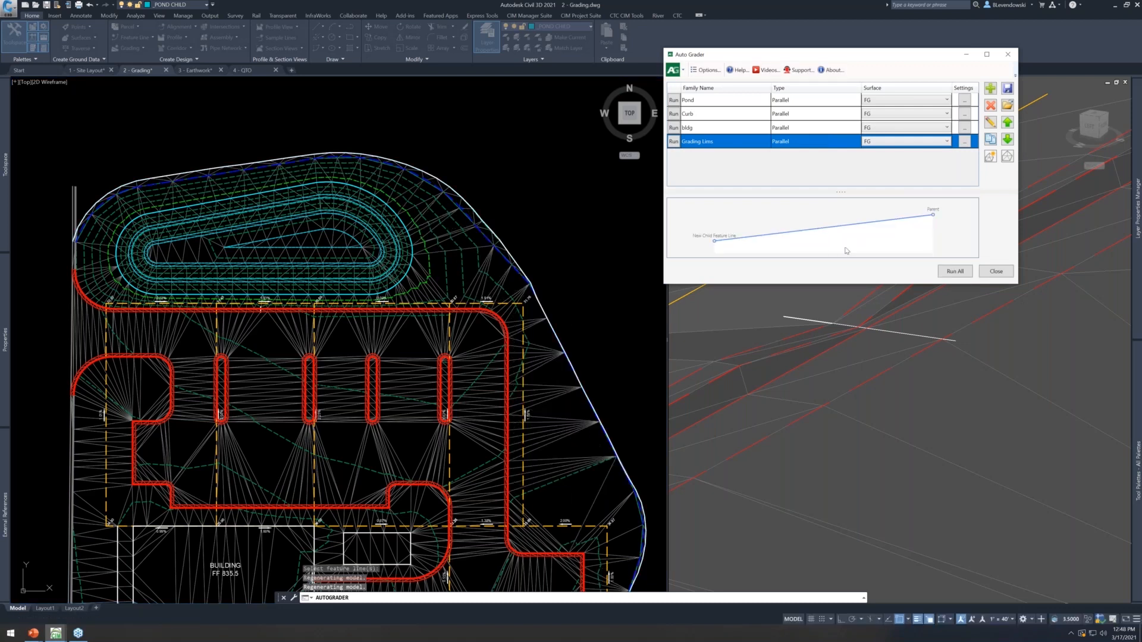
pyautogui.click(989, 273)
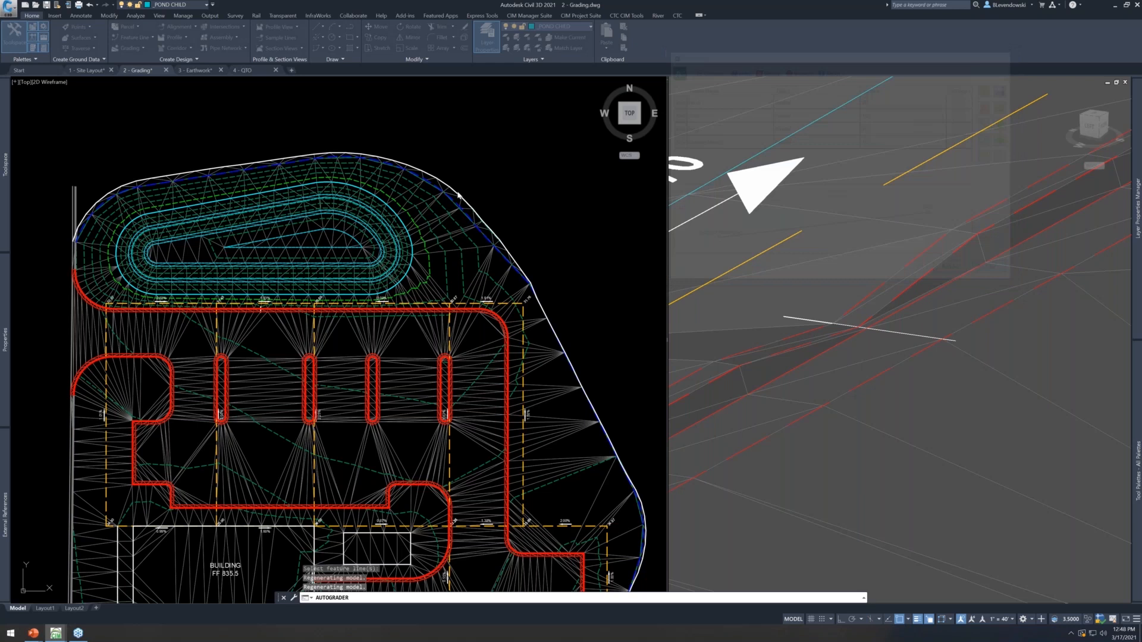
# Freeze the layer holding the orange dashed setup grid lines over the parking lot
pyautogui.scroll(5, 322, 160)
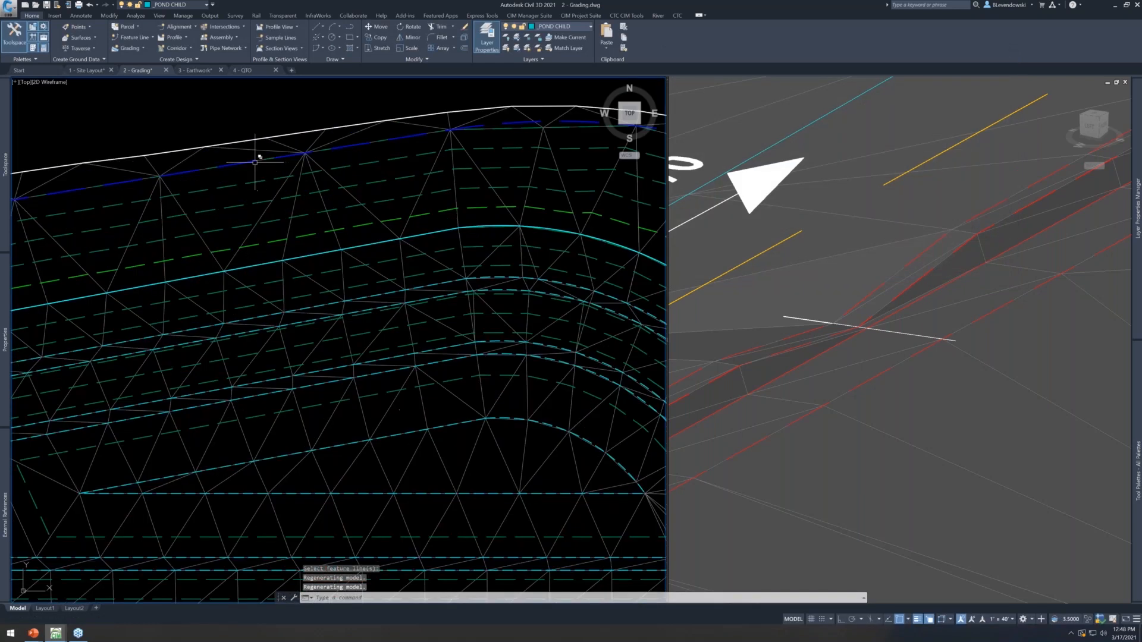
pyautogui.moveTo(256, 160)
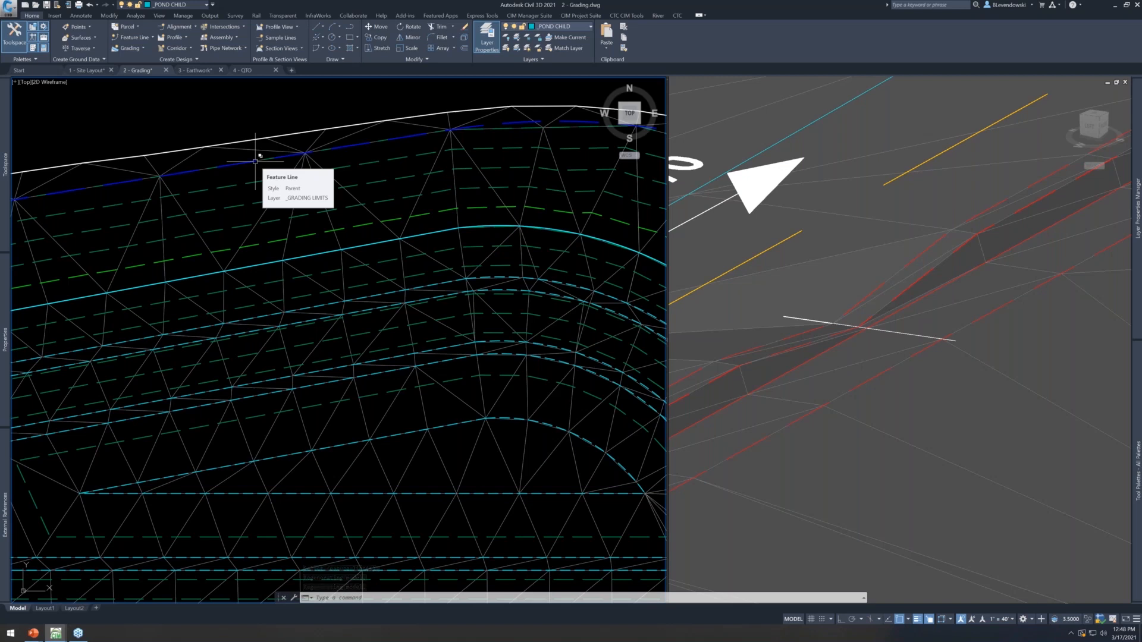
pyautogui.scroll(-6, 319, 211)
pyautogui.scroll(5, 319, 211)
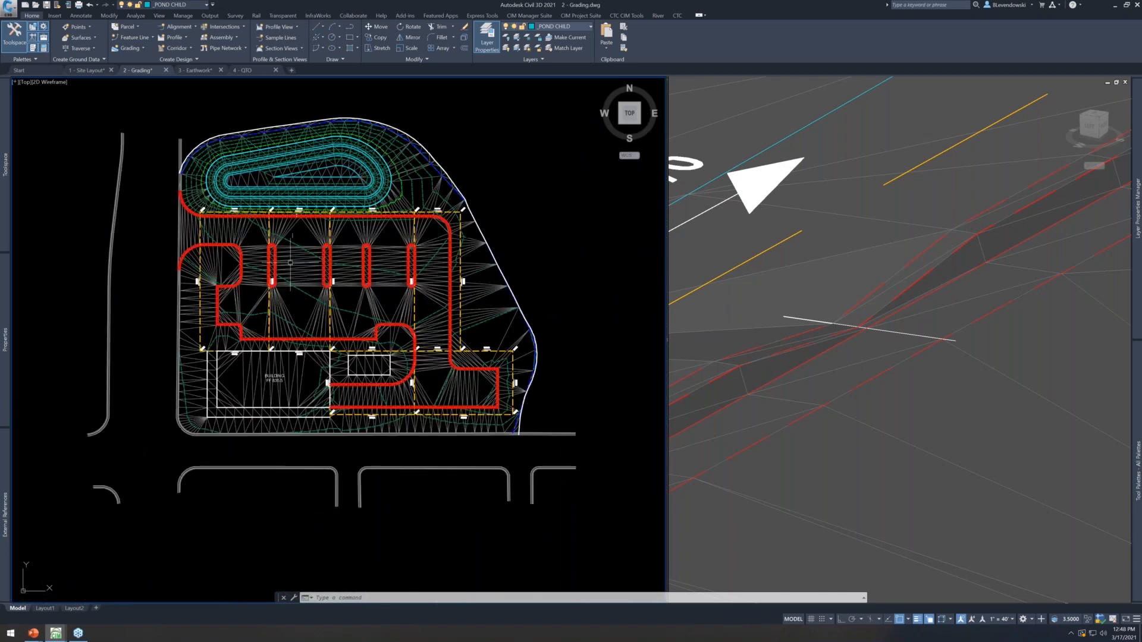
pyautogui.press('Escape')
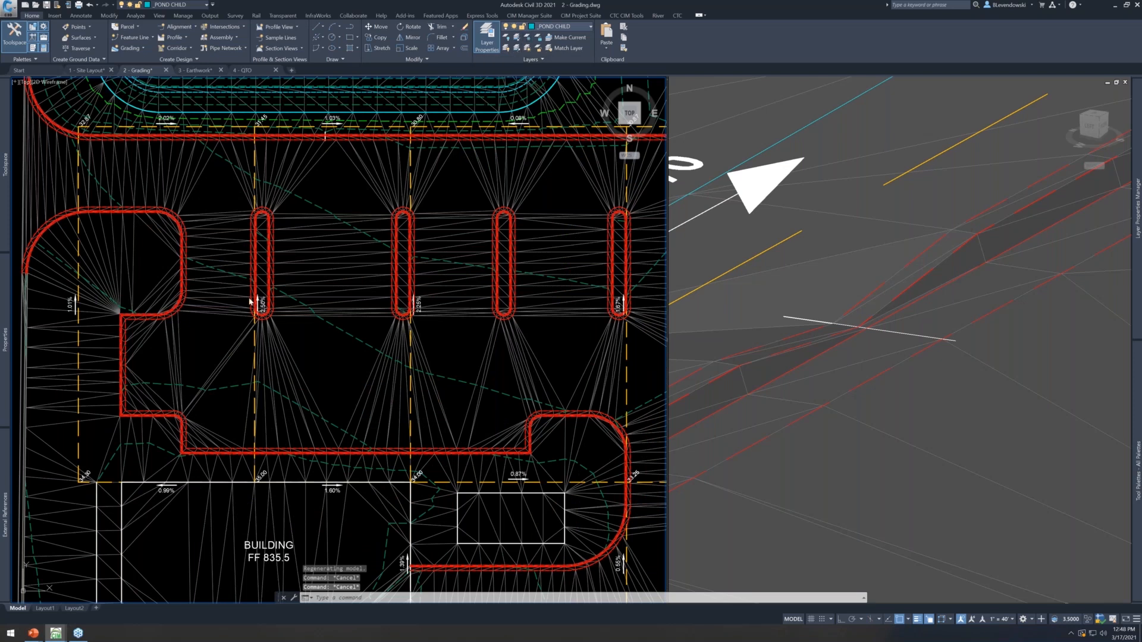
pyautogui.click(527, 38)
pyautogui.scroll(2, 80, 337)
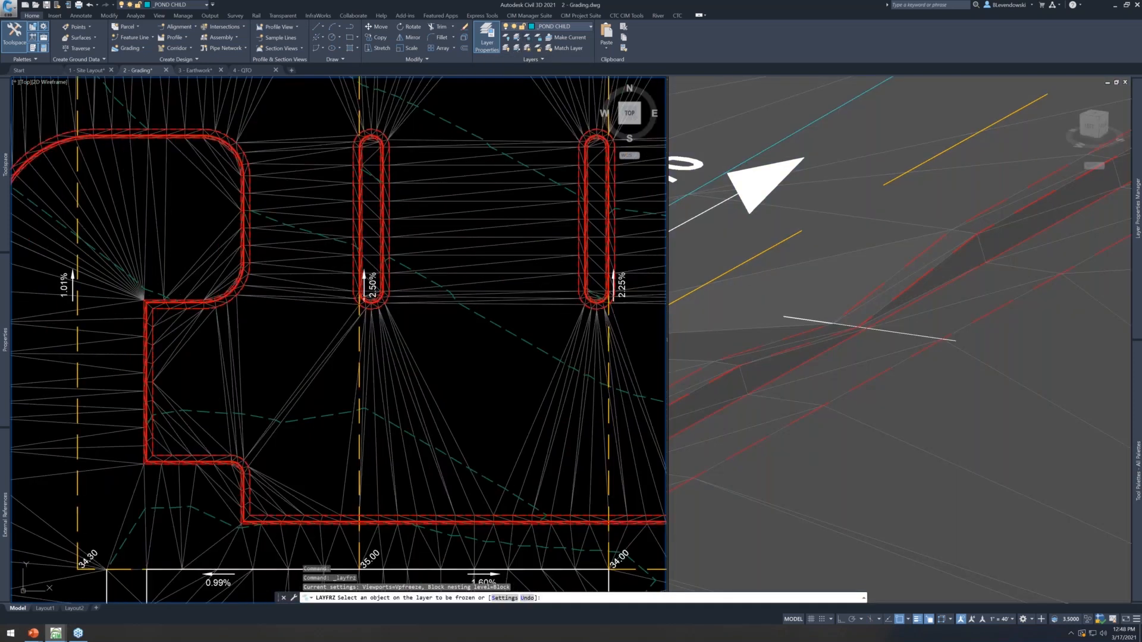
pyautogui.click(77, 318)
pyautogui.press('Return')
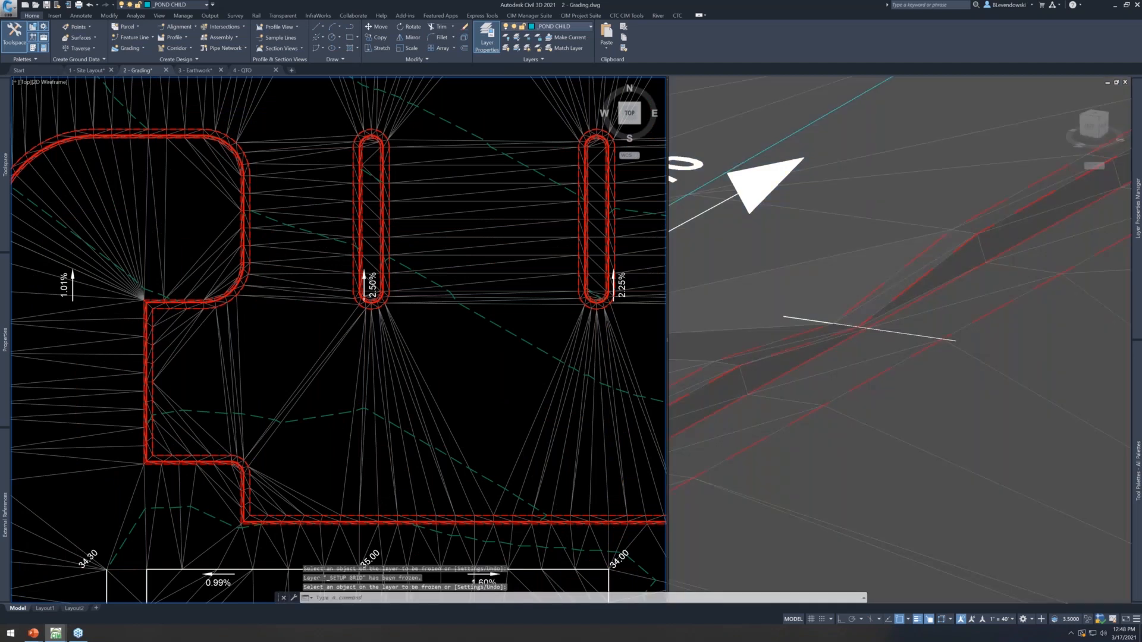
pyautogui.scroll(-4, 295, 250)
pyautogui.press('Escape')
pyautogui.press('Escape')
# Start Label Genie and set the label type to Surface: Spot
pyautogui.moveTo(411, 260); pyautogui.dragTo(376, 280, button='middle')
pyautogui.write('labelg')
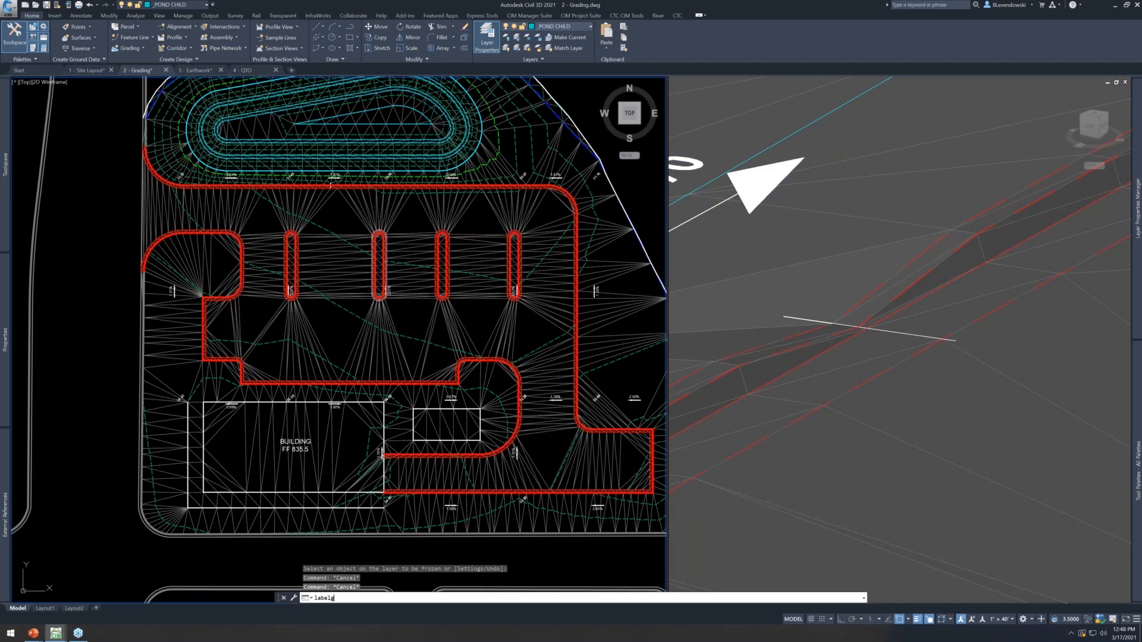
pyautogui.press('Return')
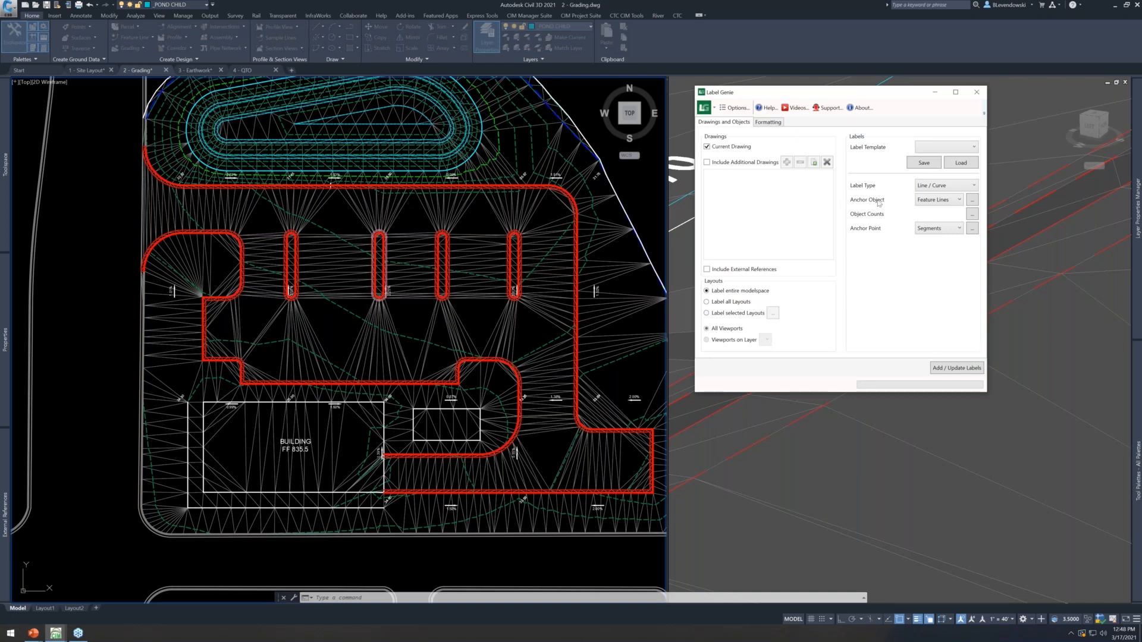
pyautogui.click(944, 185)
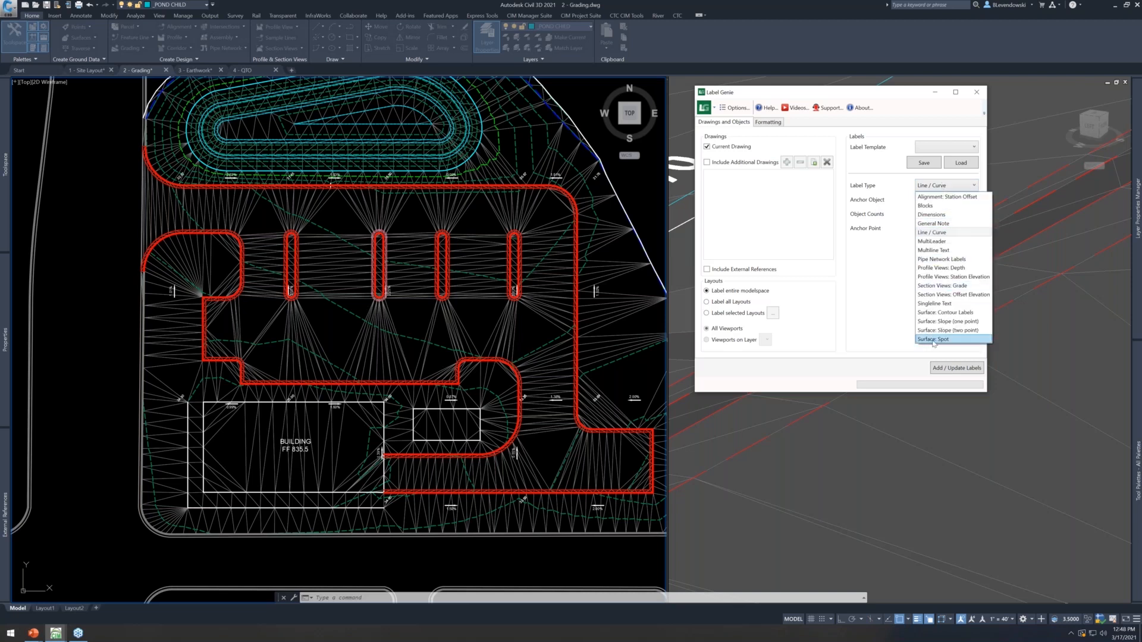
pyautogui.click(933, 339)
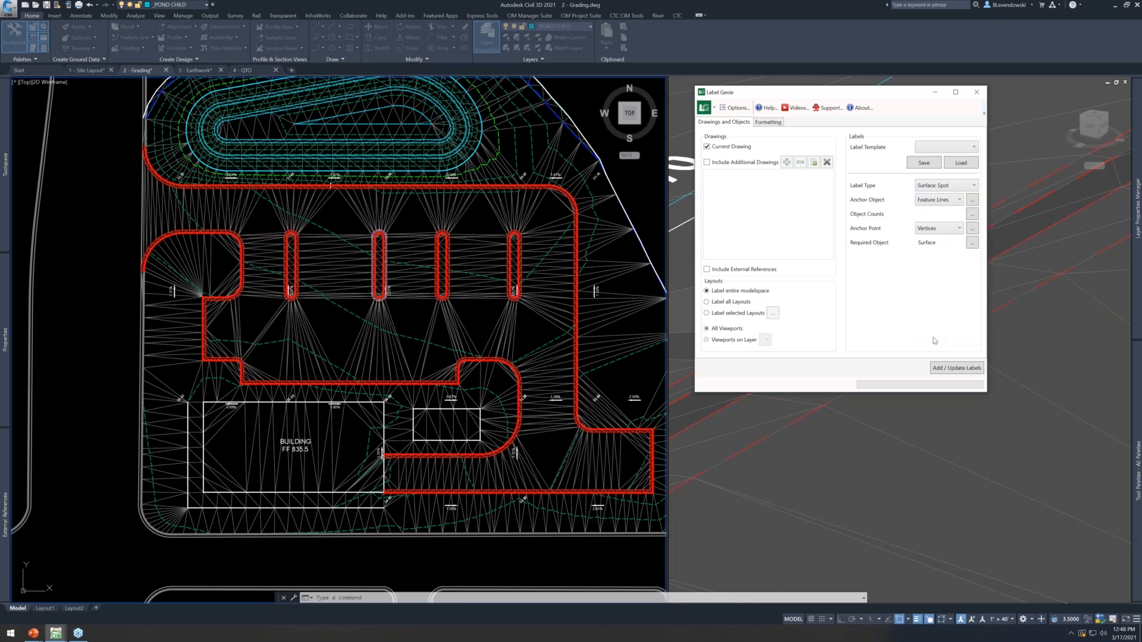
# Limit the anchor feature lines to the _CURB BACK layer and accept the checked vertex types as anchor points
pyautogui.click(971, 200)
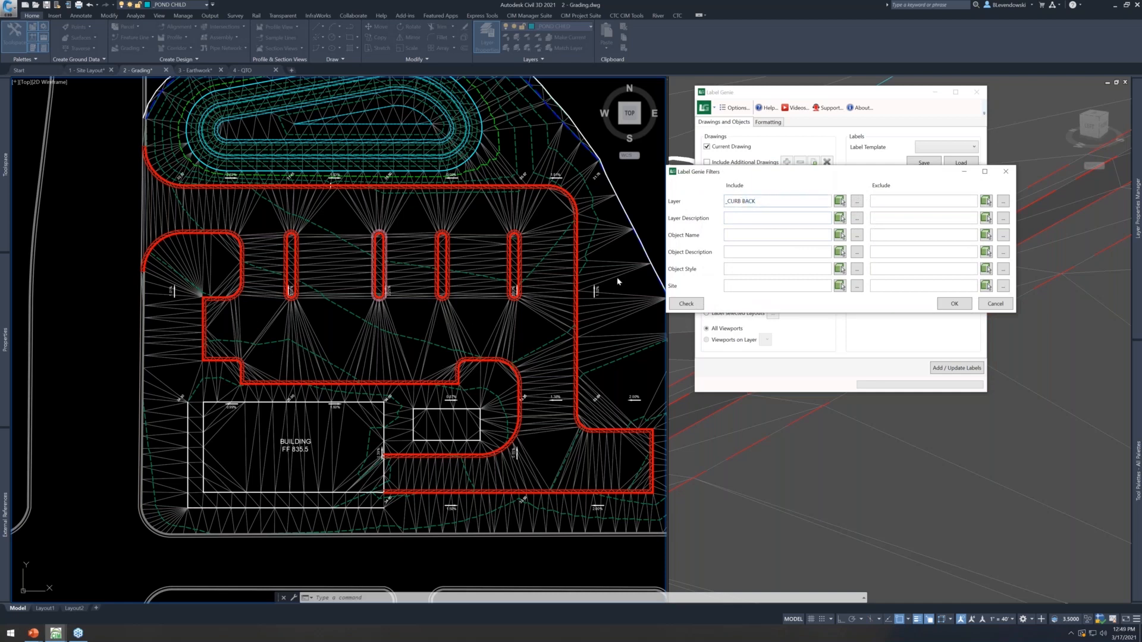
pyautogui.click(947, 305)
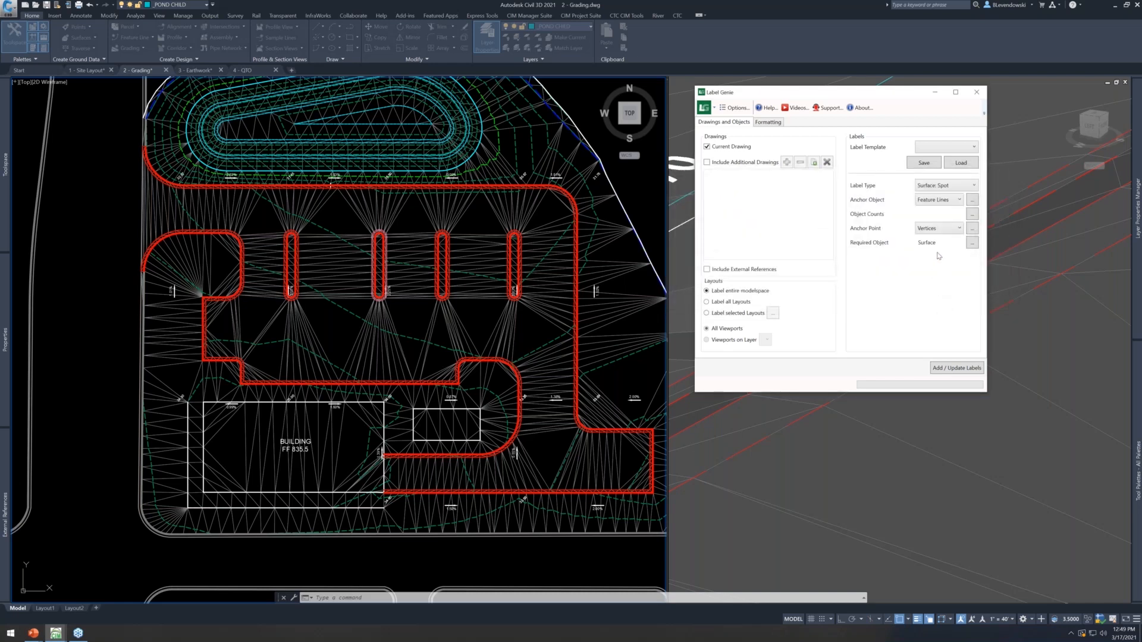
pyautogui.click(972, 229)
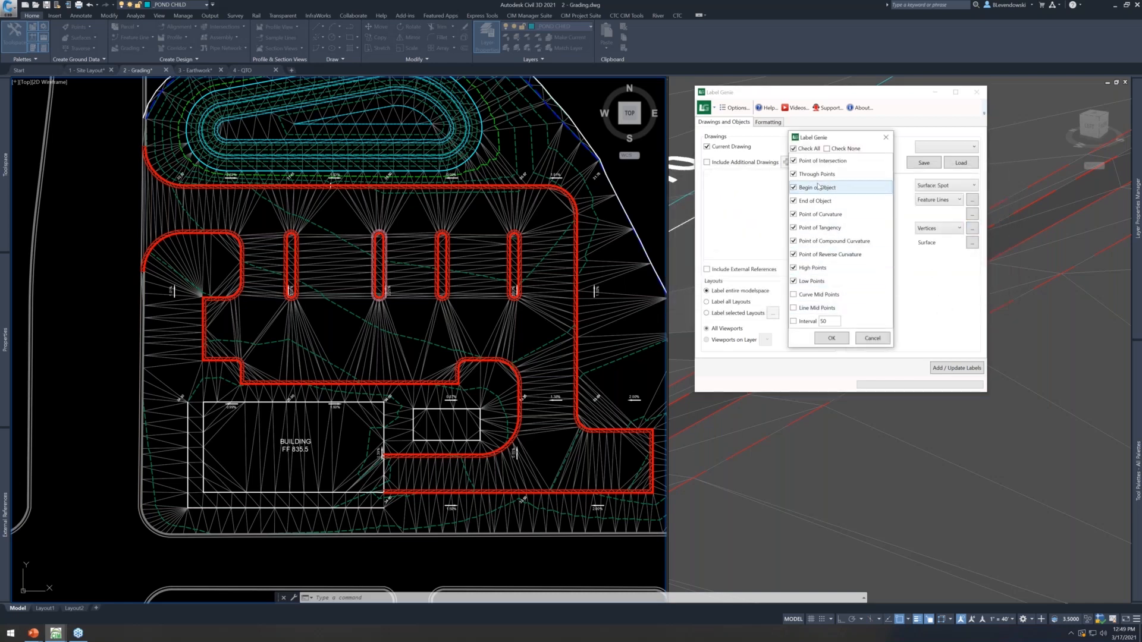
pyautogui.click(828, 342)
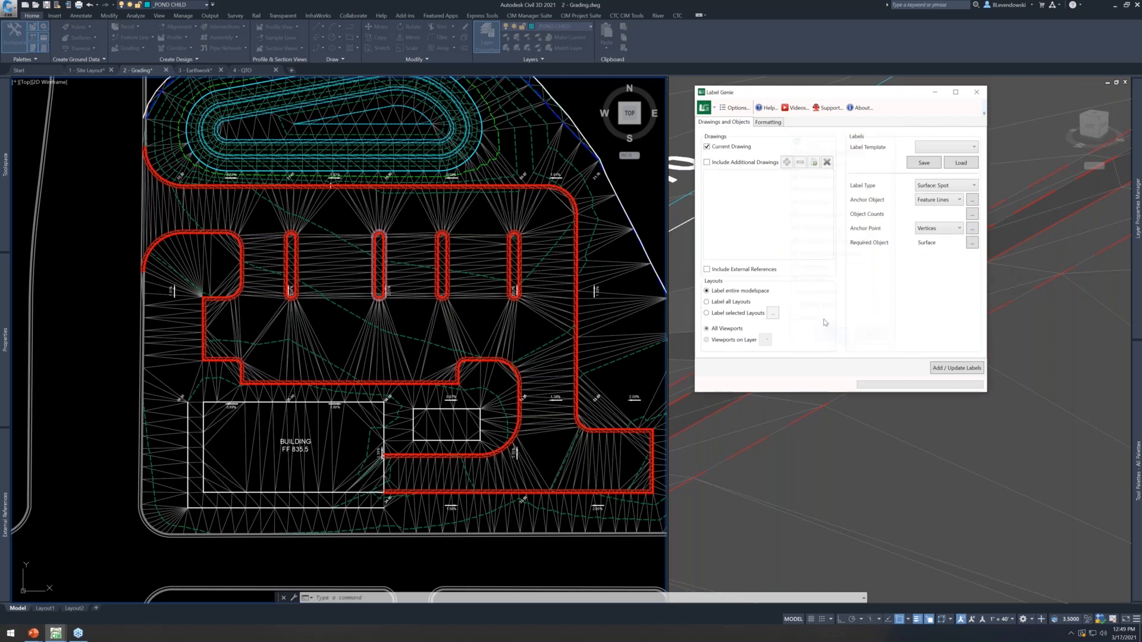
# Add the curb spot labels in Elevation Only style with the Basic Circle with Cross marker, To WCS orientation and 45 rotation
pyautogui.click(777, 127)
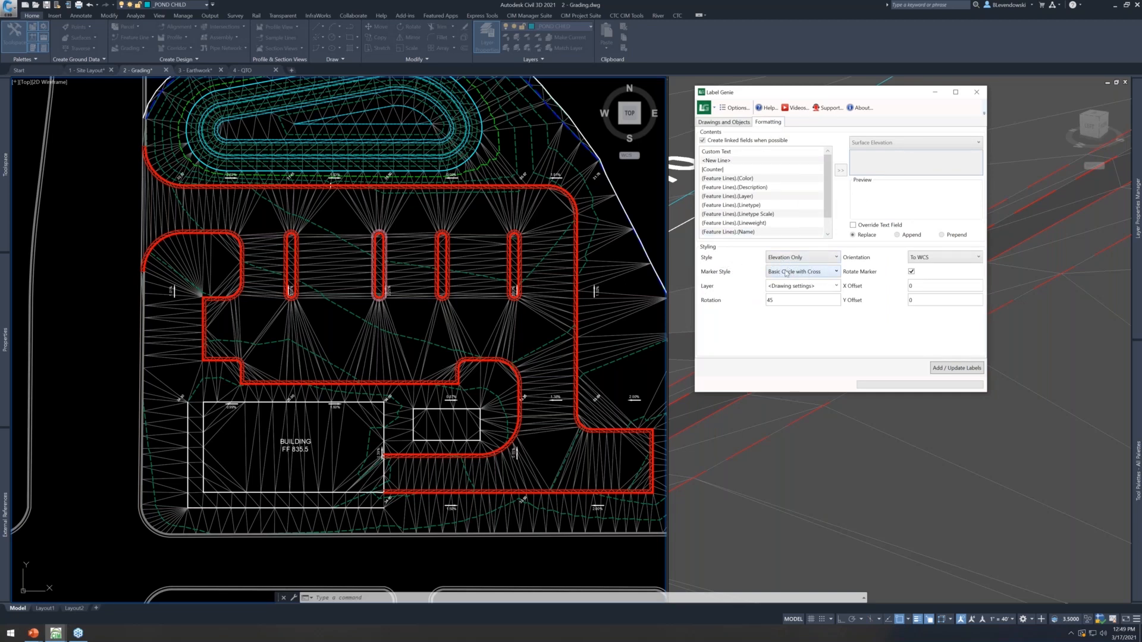
pyautogui.click(938, 260)
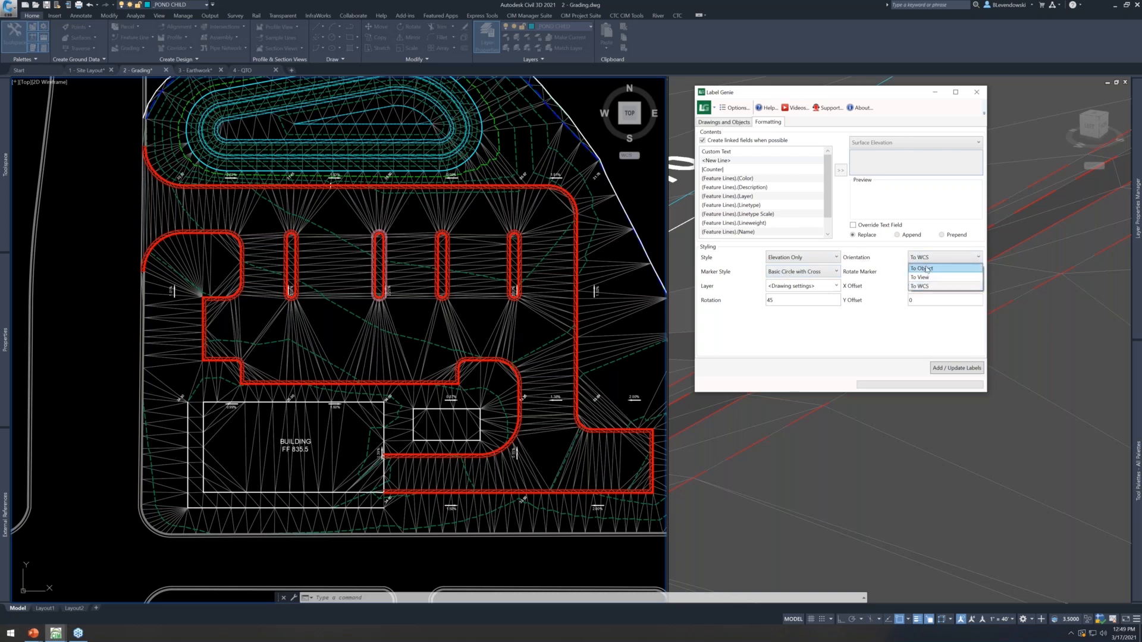
pyautogui.click(847, 351)
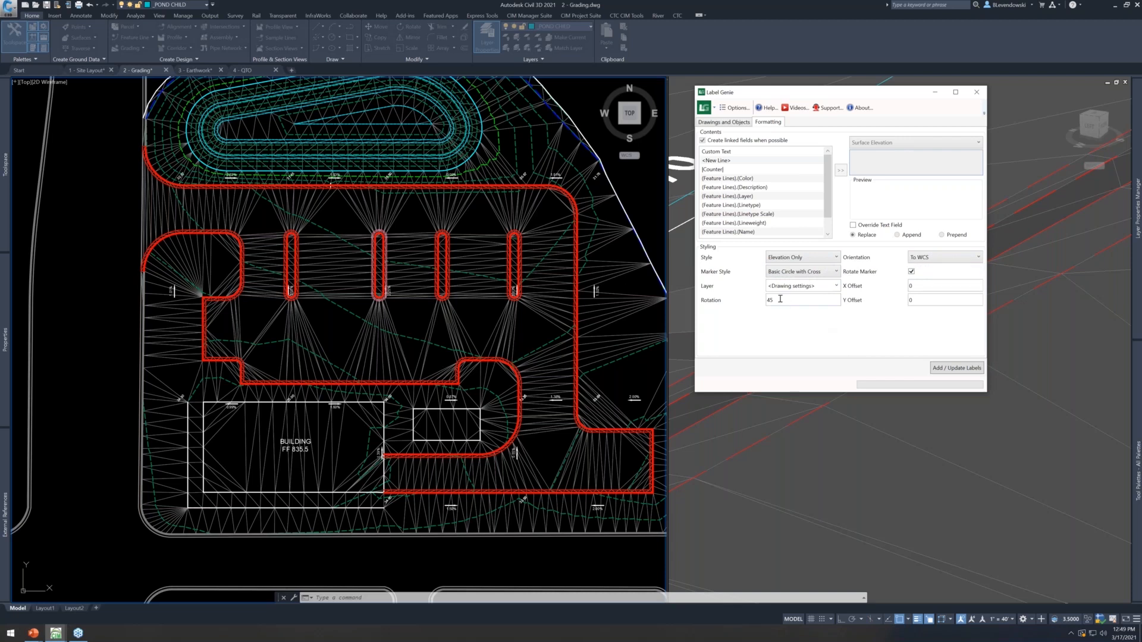
pyautogui.click(947, 367)
pyautogui.click(826, 260)
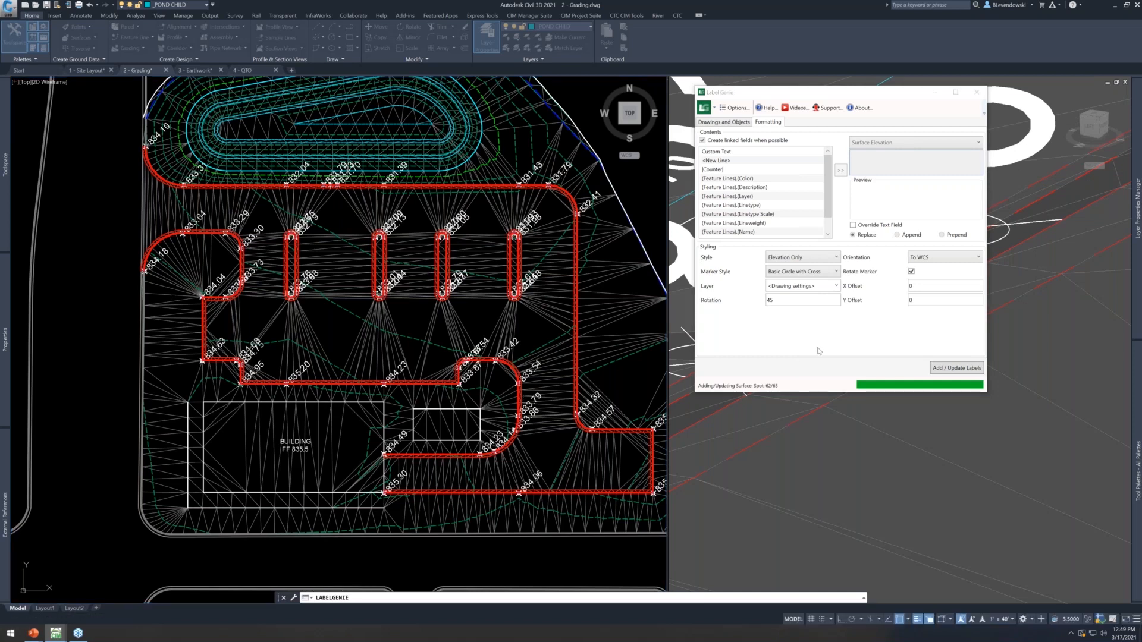
# Close Label Genie and set the drawing's annotation scale to 1" = 20'
pyautogui.click(907, 295)
pyautogui.click(1005, 622)
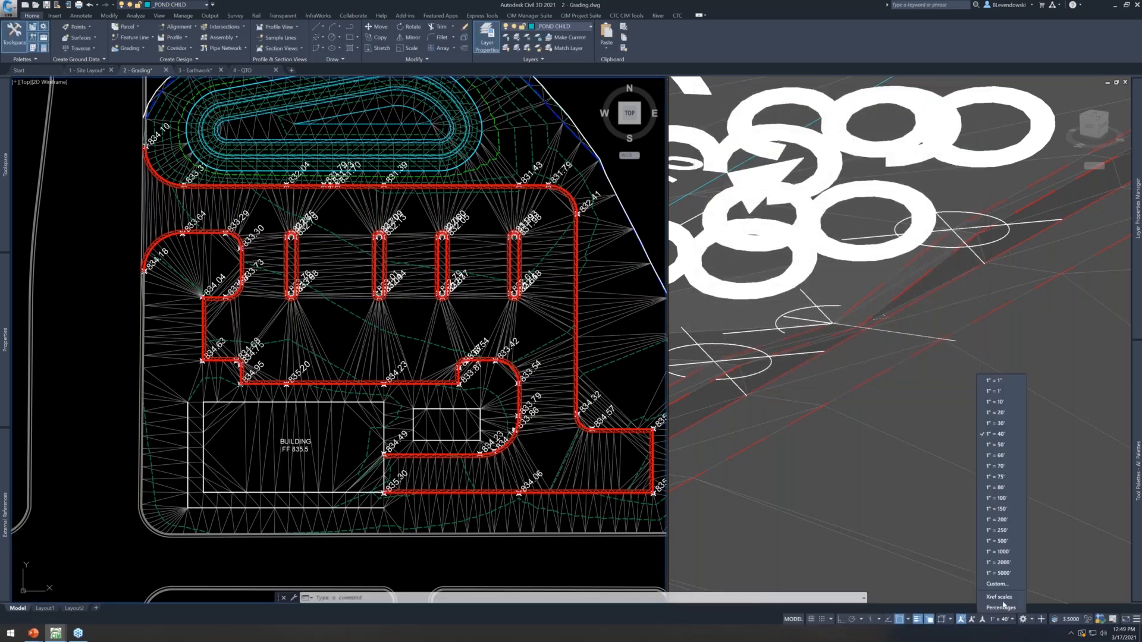
pyautogui.click(1001, 413)
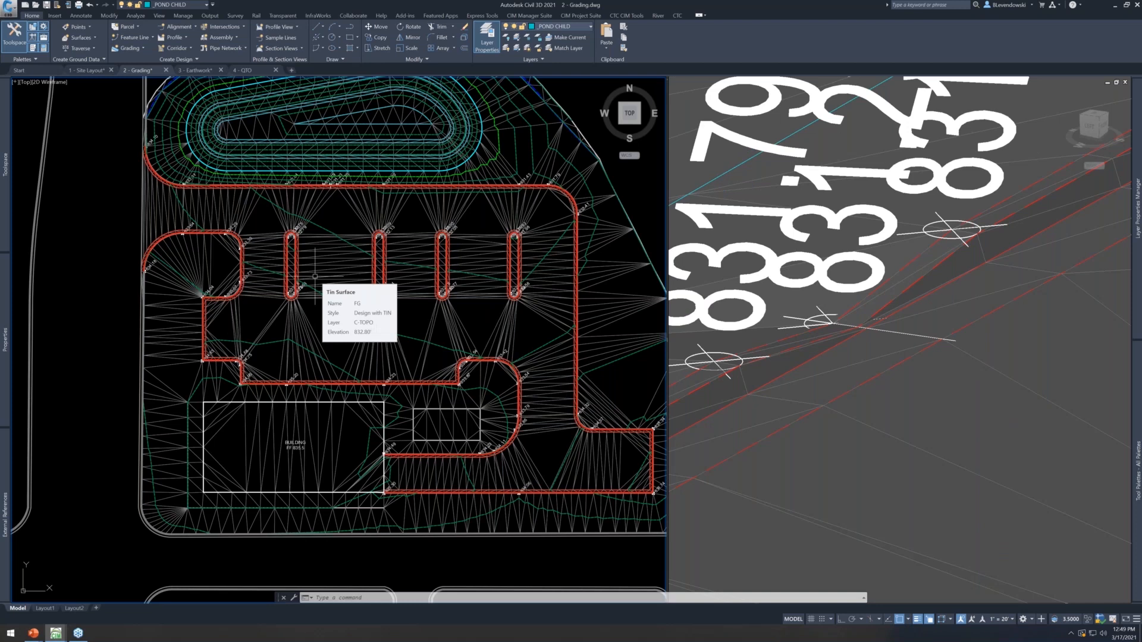
# Rotate the 833.76 spot label and its marker at the first parking island's lower end so the text points down-left, outside the island
pyautogui.scroll(6, 239, 370)
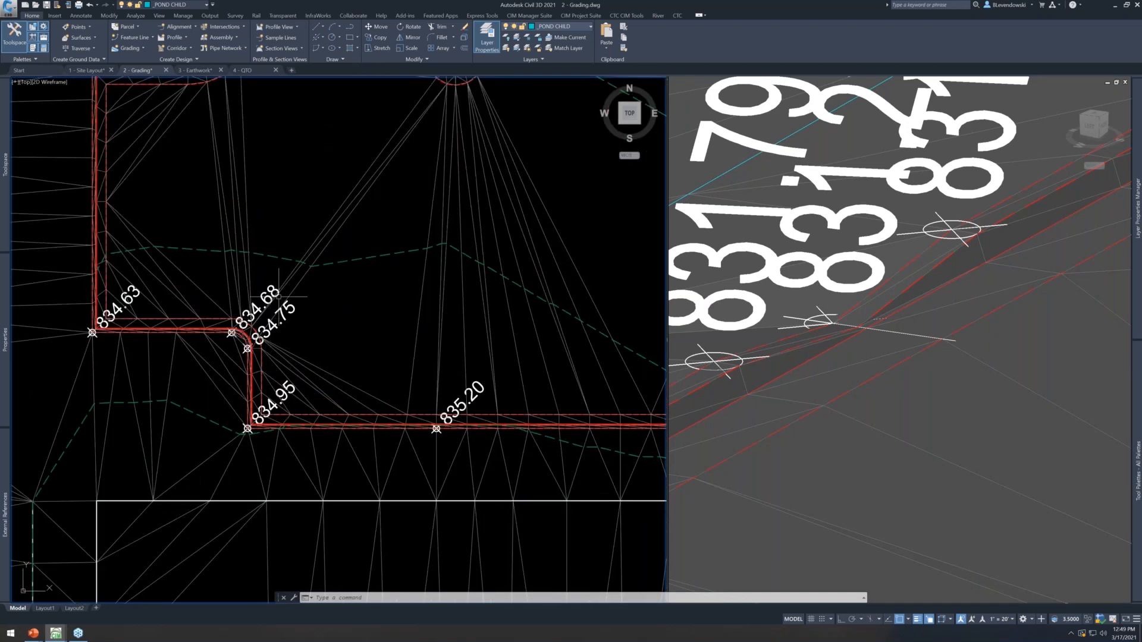
pyautogui.moveTo(340, 286); pyautogui.dragTo(426, 496, button='middle')
pyautogui.moveTo(422, 322)
pyautogui.mouseDown(button='middle')
pyautogui.moveTo(413, 340)
pyautogui.moveTo(405, 327)
pyautogui.moveTo(286, 327)
pyautogui.moveTo(251, 365)
pyautogui.mouseUp(button='middle')
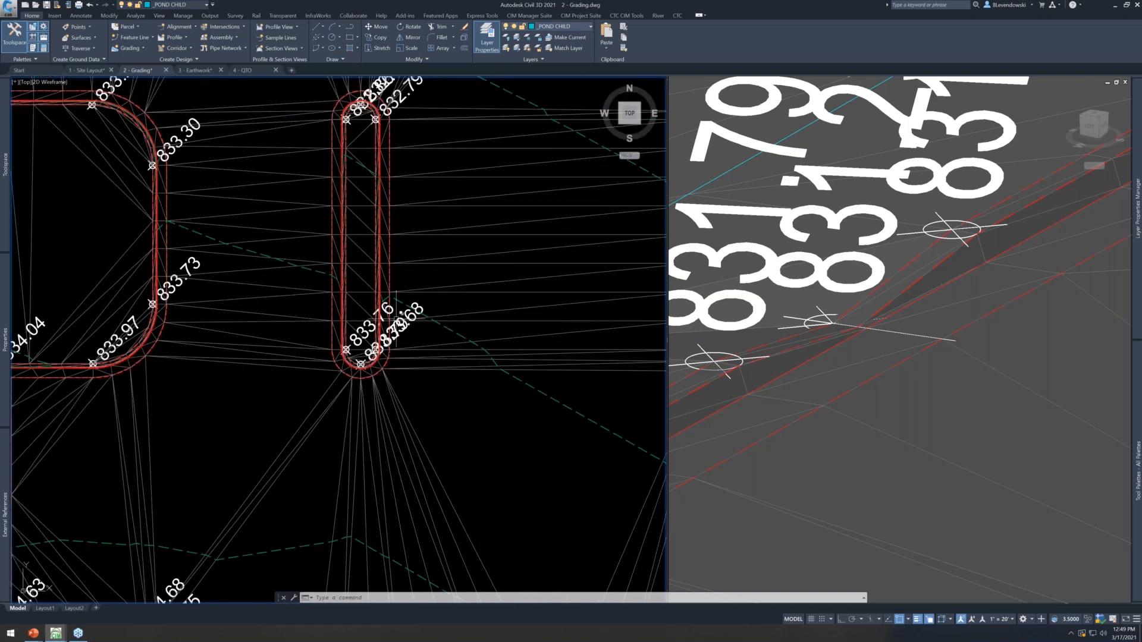
pyautogui.scroll(-2, 364, 337)
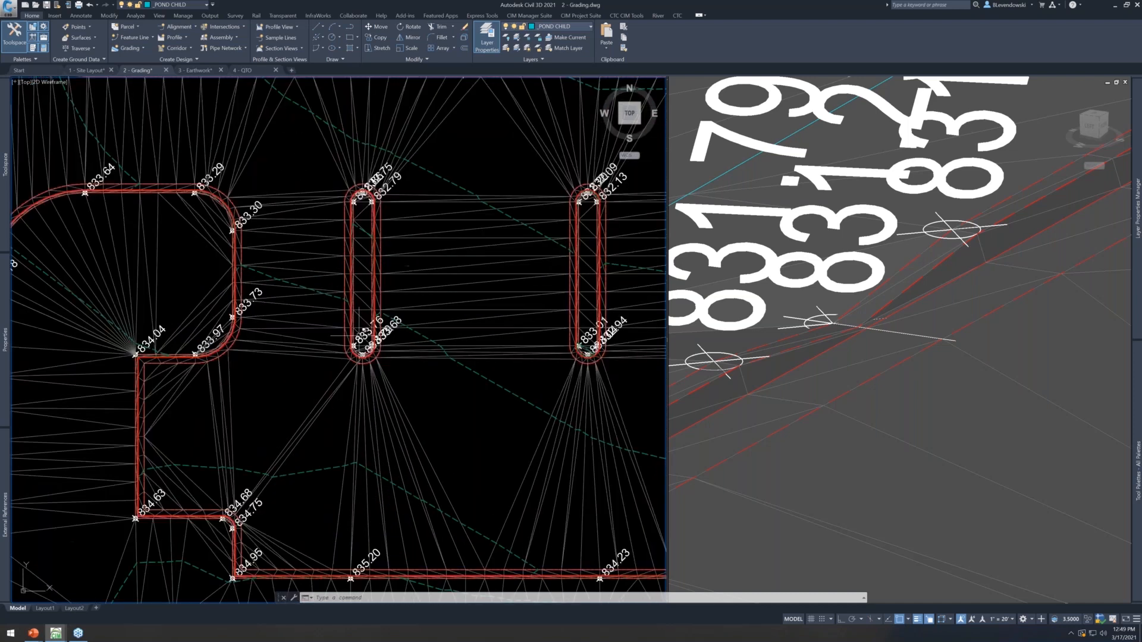
pyautogui.scroll(4, 361, 341)
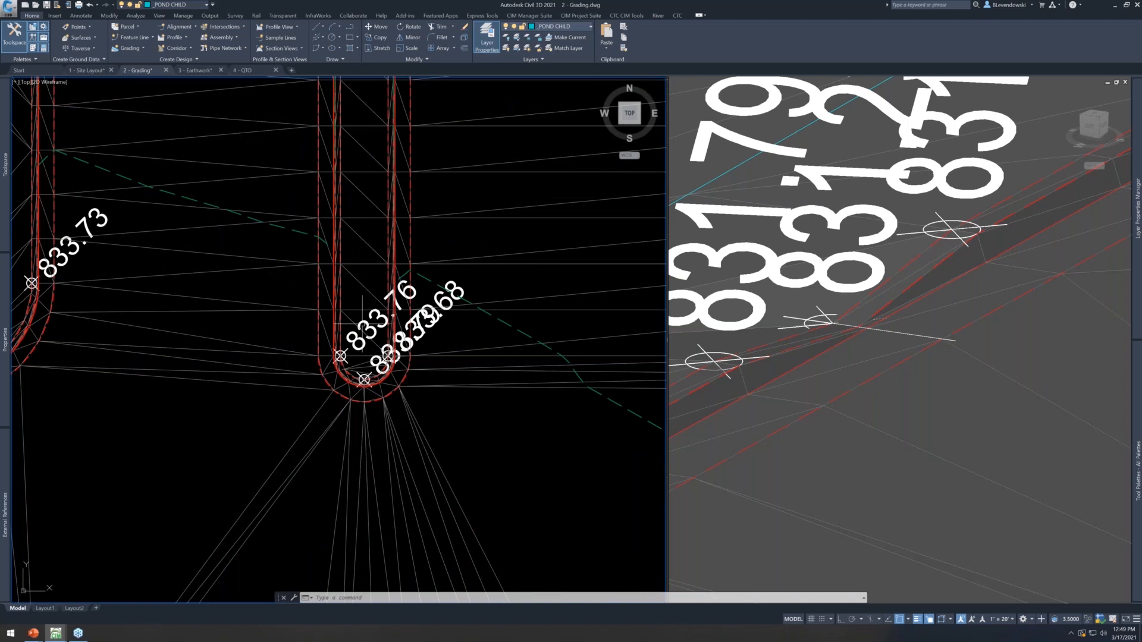
pyautogui.click(340, 355)
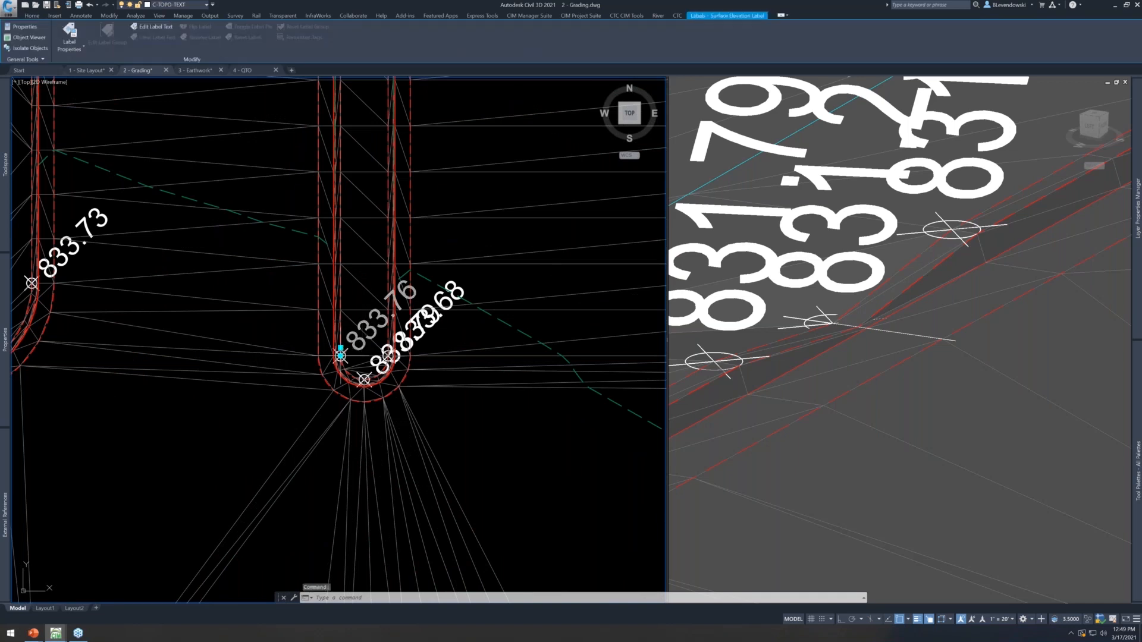
pyautogui.moveTo(341, 356)
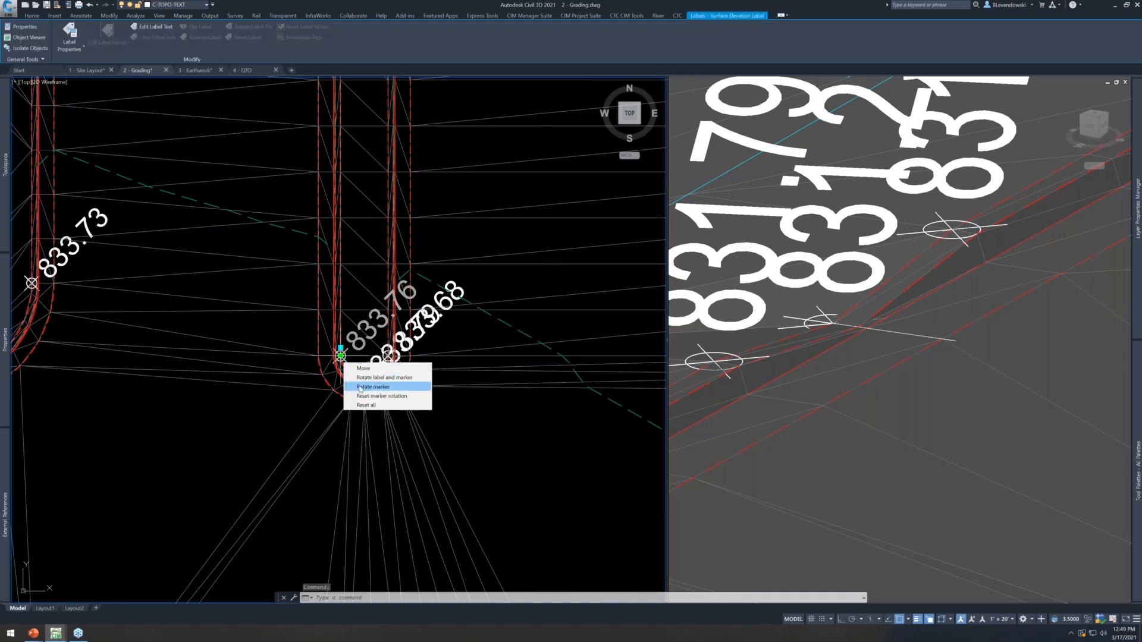
pyautogui.click(364, 377)
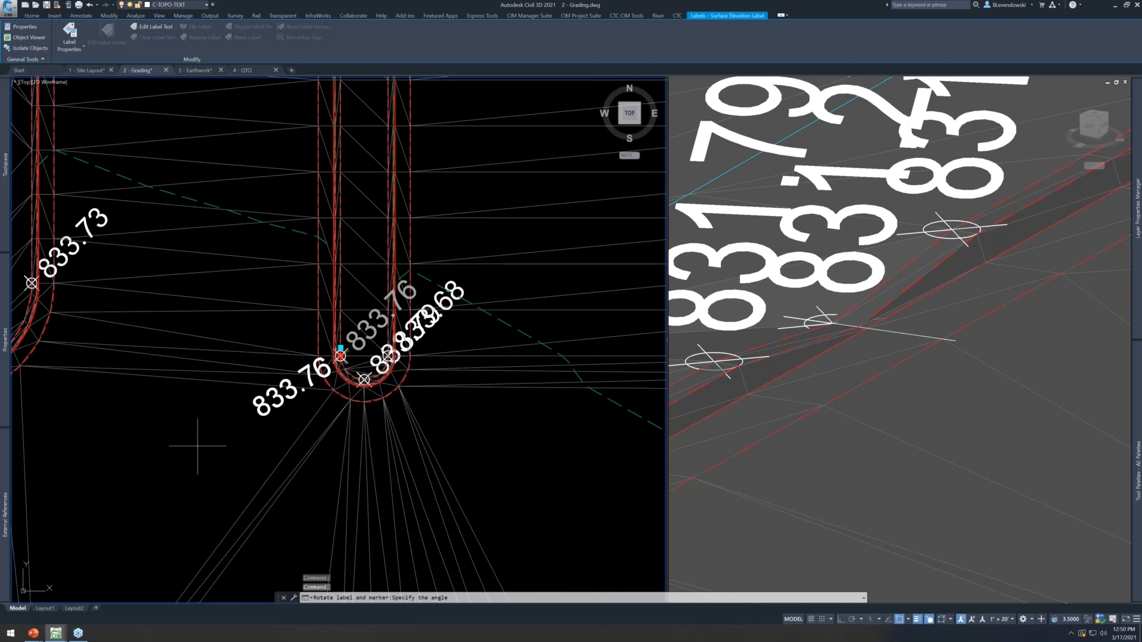
pyautogui.click(170, 483)
pyautogui.scroll(-5, 356, 277)
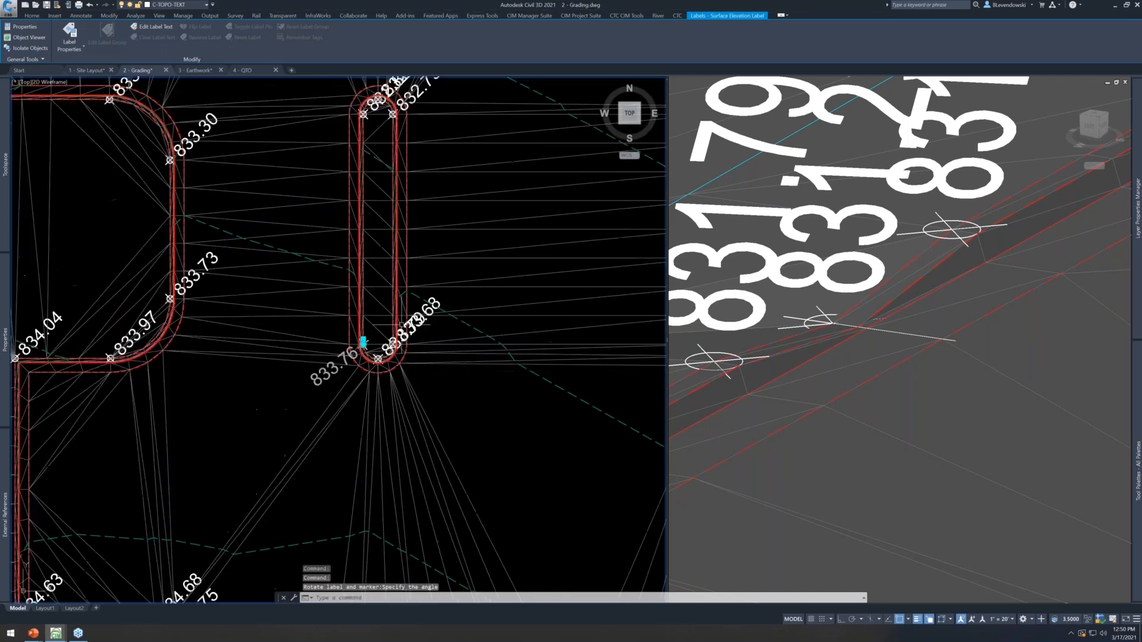
pyautogui.moveTo(499, 224); pyautogui.dragTo(241, 235, button='middle')
pyautogui.press('Escape')
pyautogui.press('Escape')
pyautogui.press('Escape')
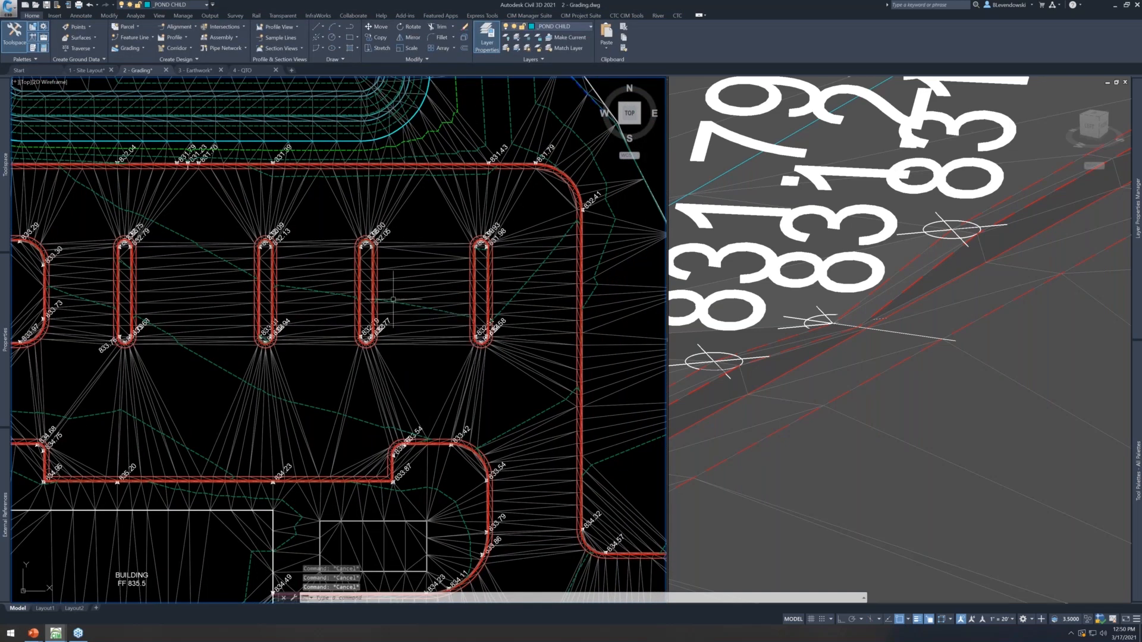
pyautogui.hotkey('alt', 'Tab')
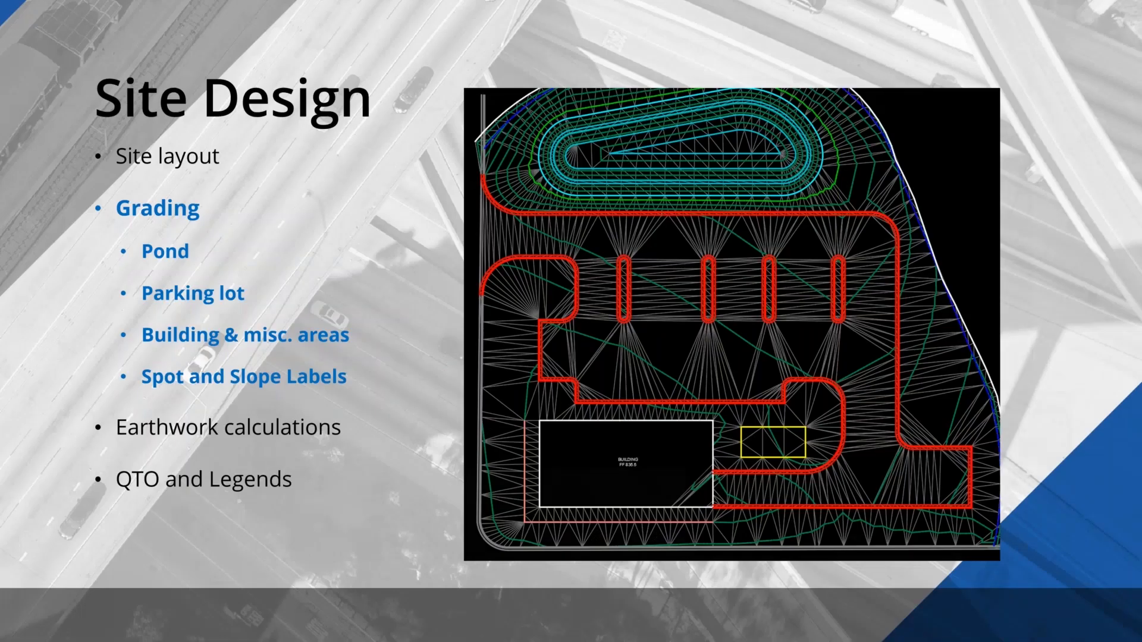
pyautogui.press('Right')
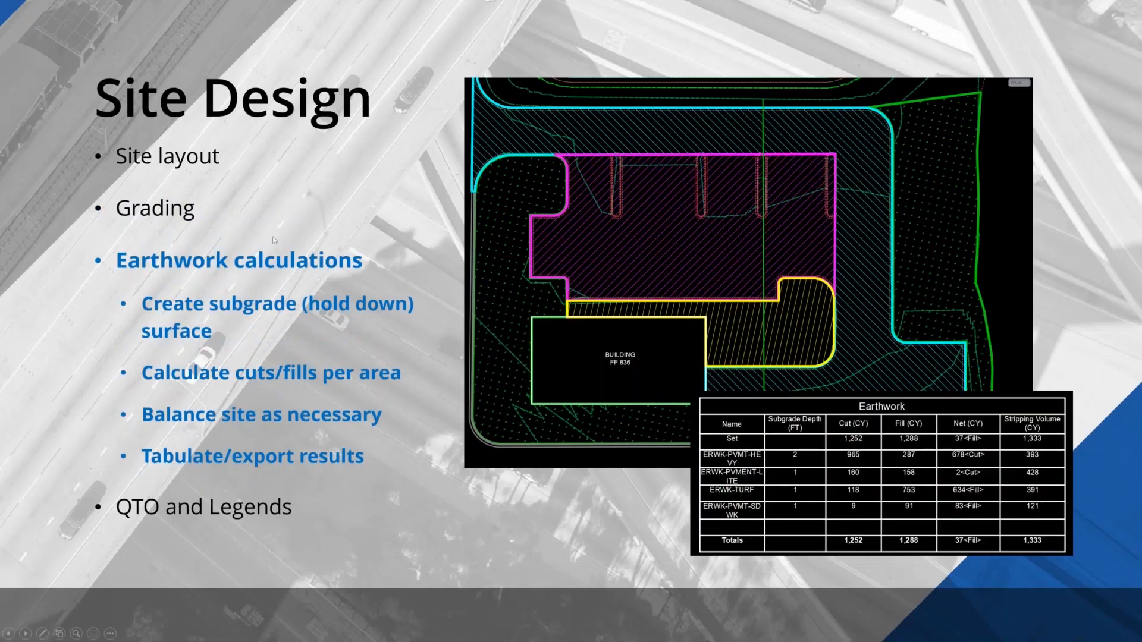
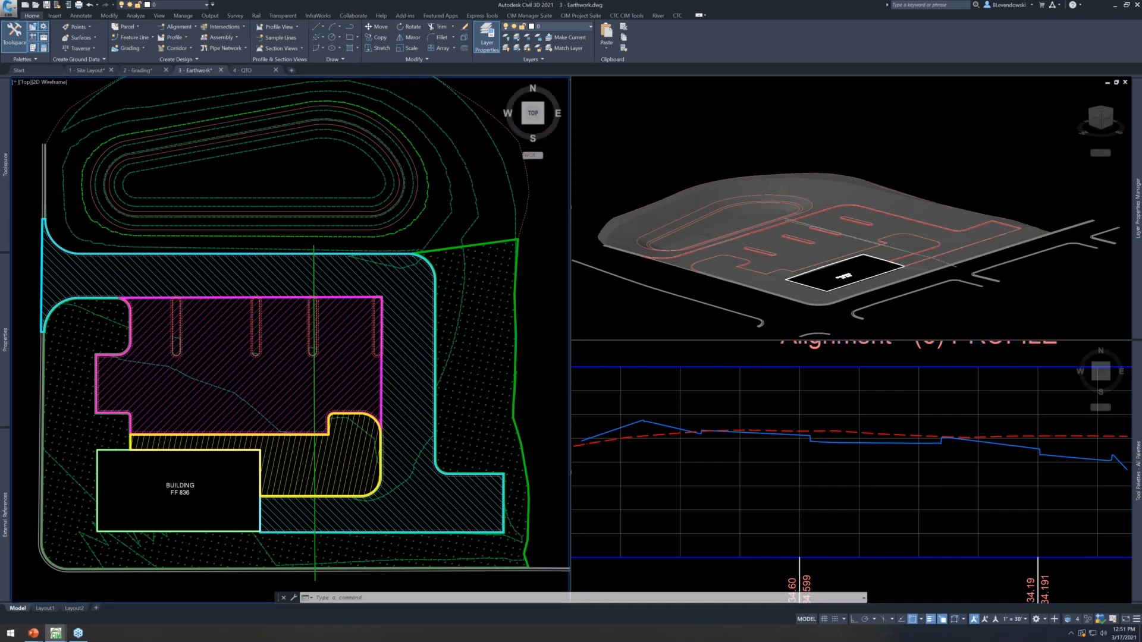
# Add an earthwork set in Earthwork Processor with FG as the proposed surface and Existing as the existing surface
pyautogui.write('earthproc')
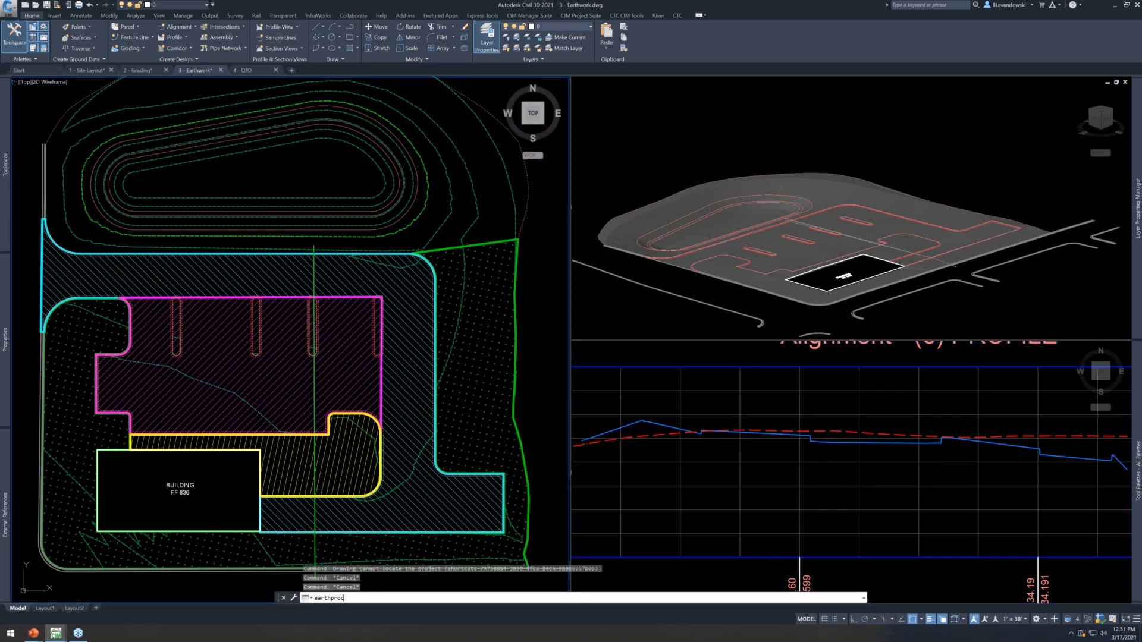
pyautogui.press('Return')
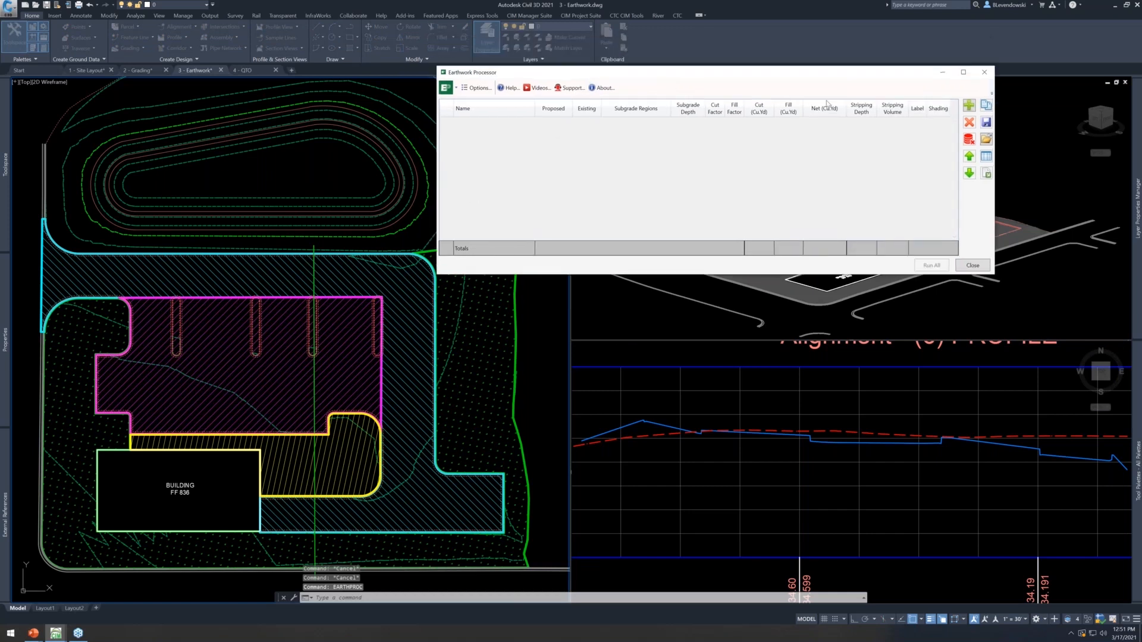
pyautogui.click(968, 106)
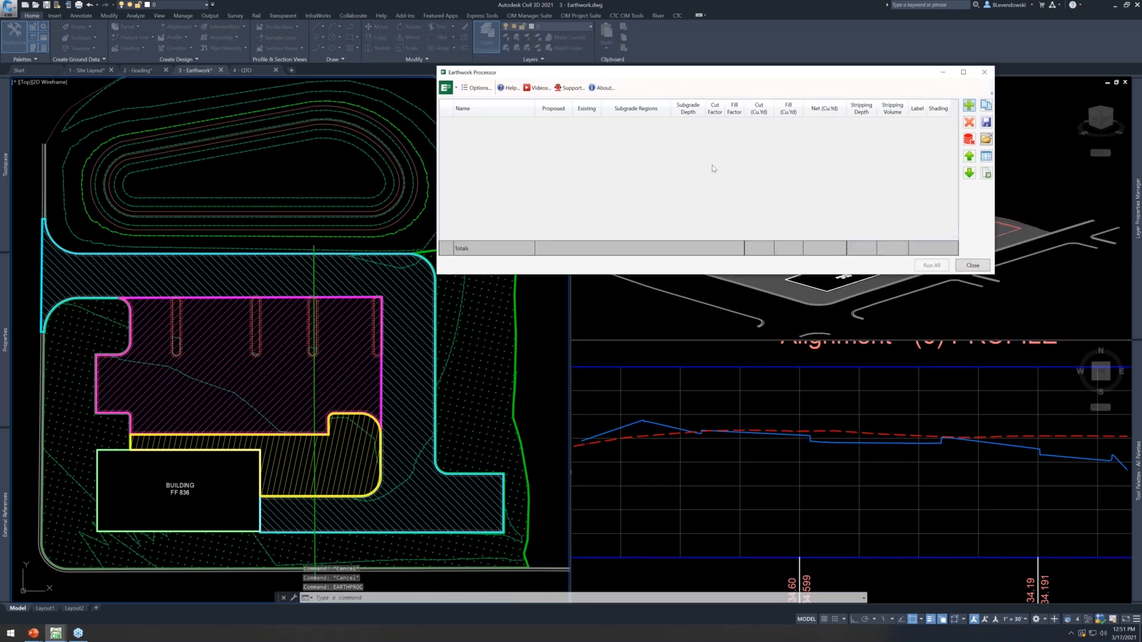
pyautogui.click(500, 128)
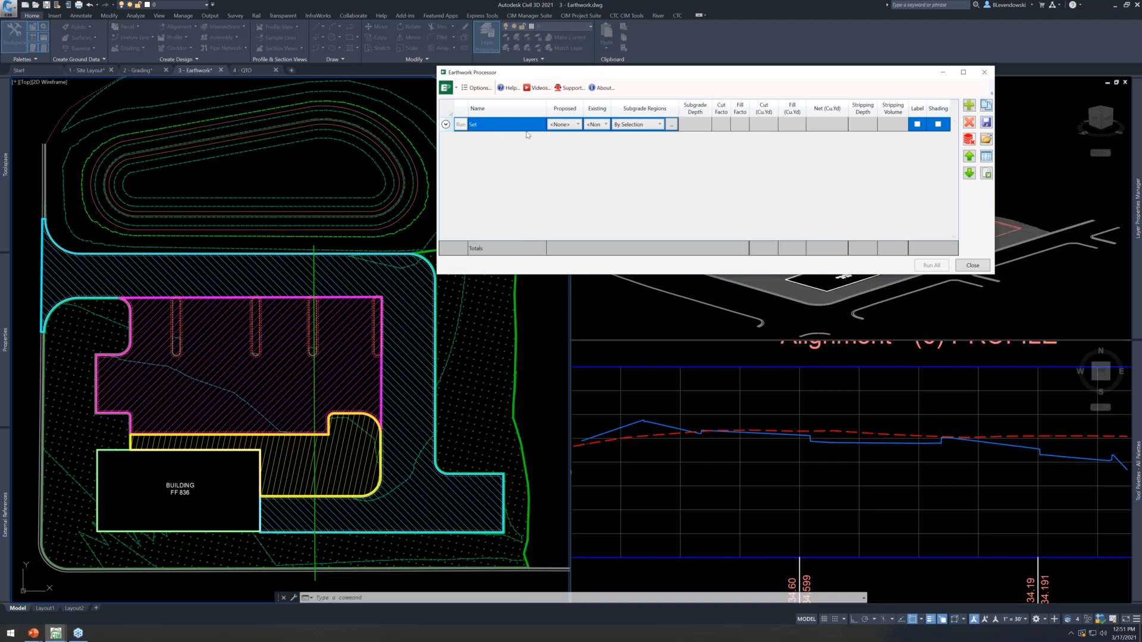
pyautogui.click(573, 127)
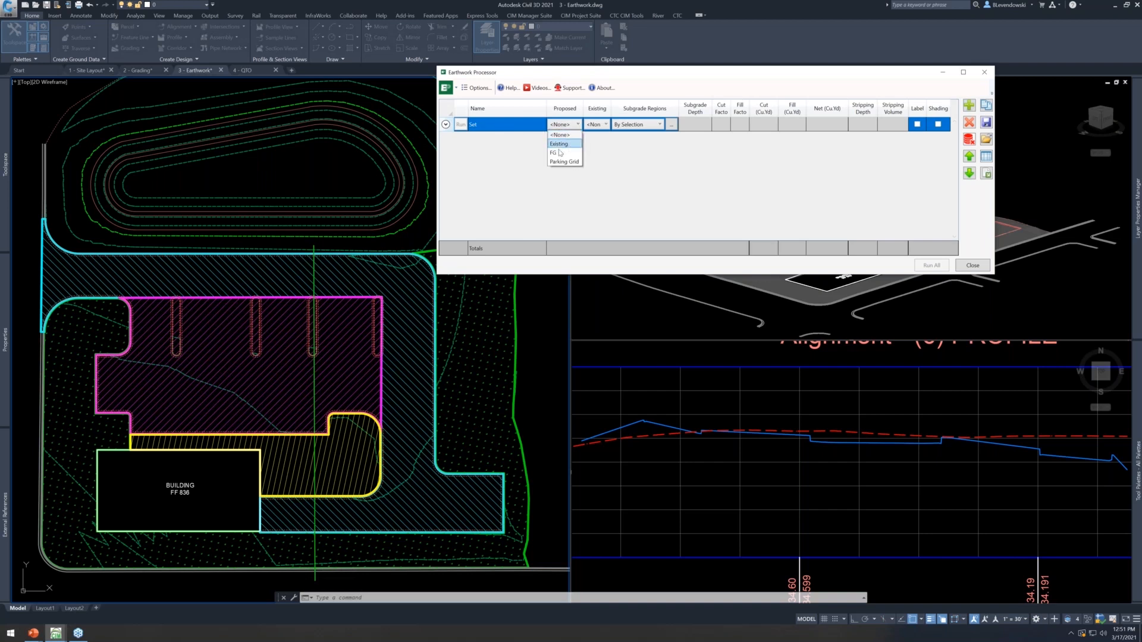
pyautogui.click(553, 153)
pyautogui.click(600, 125)
pyautogui.click(593, 144)
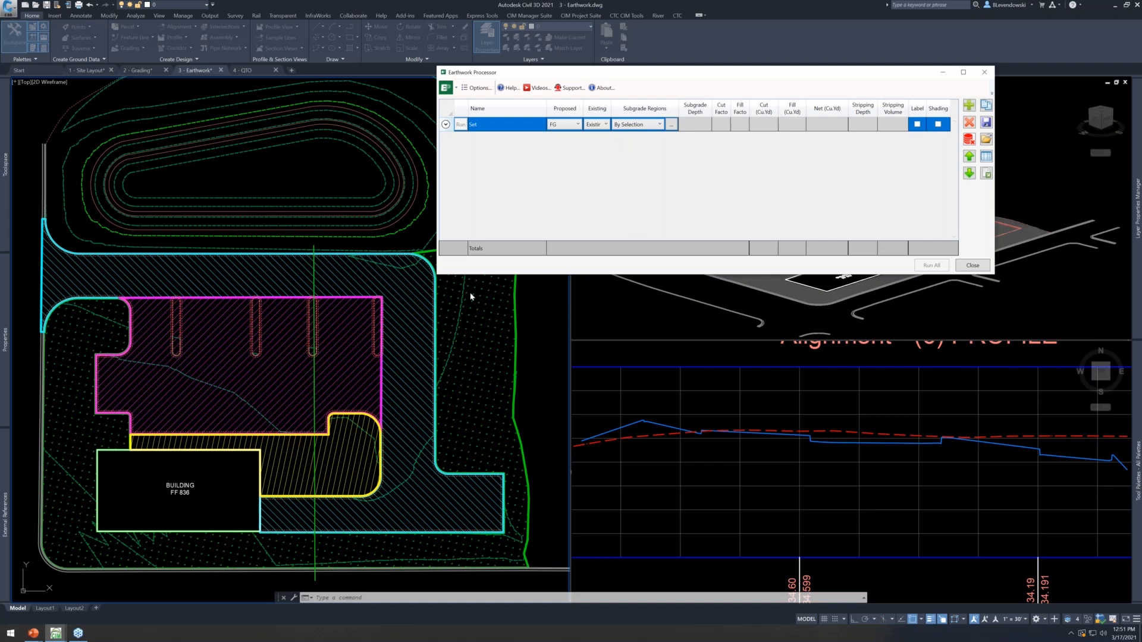
# Define the set's subgrade regions by filter, including layers matching *erwk*, and calculate the set's volumes
pyautogui.click(659, 124)
pyautogui.click(649, 139)
pyautogui.click(672, 125)
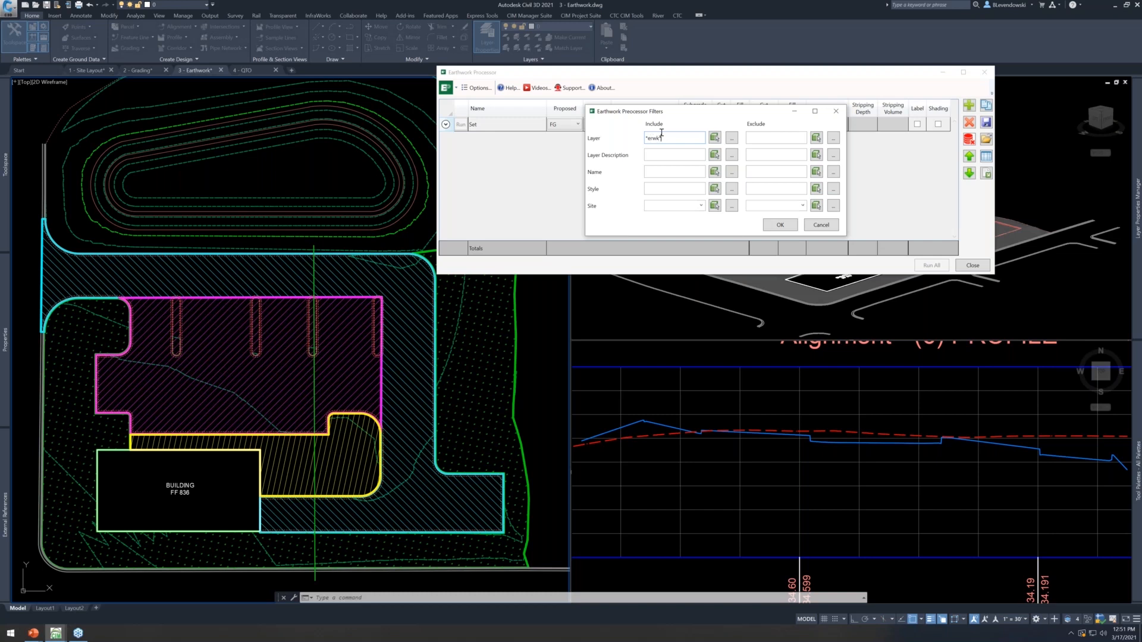
pyautogui.click(775, 227)
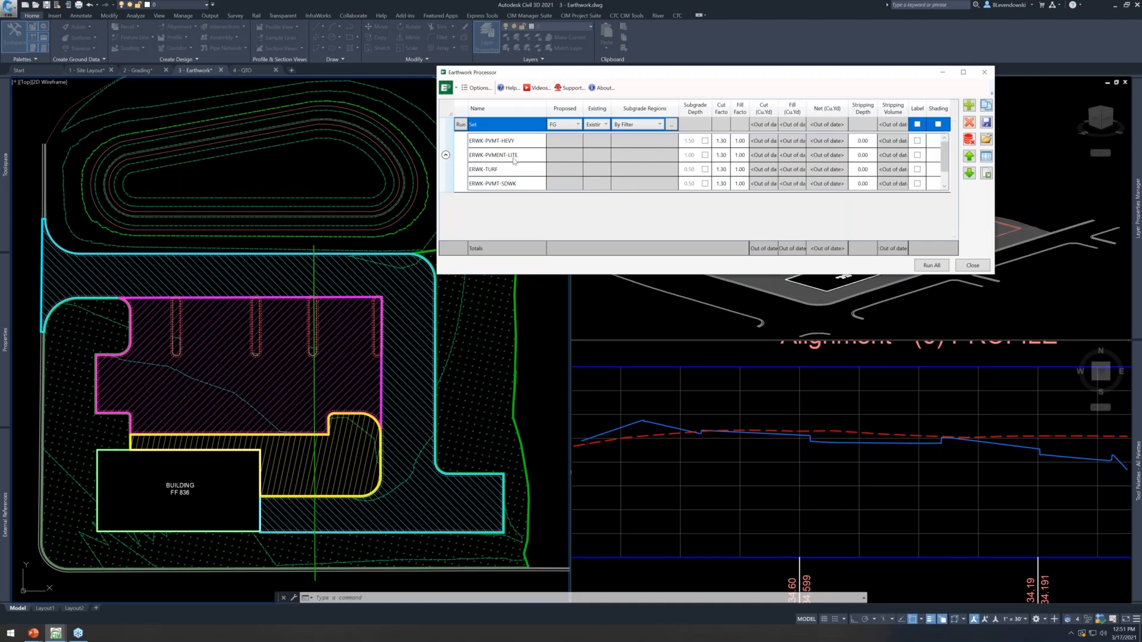
pyautogui.click(512, 143)
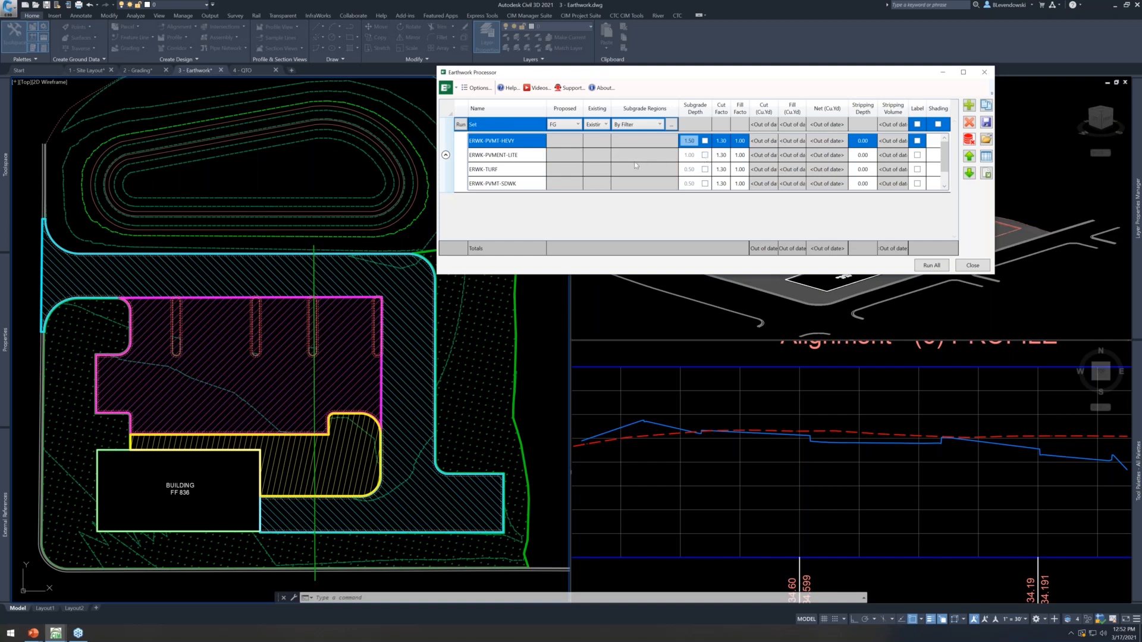
pyautogui.click(463, 125)
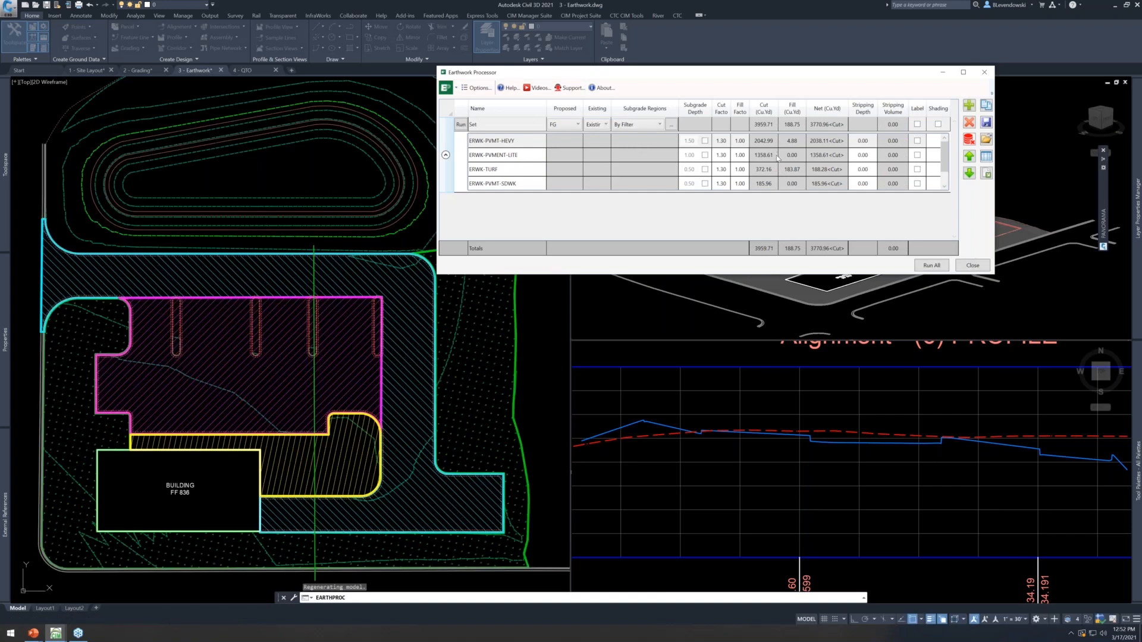
# Override the ERWK-PVMENT-LITE subgrade depth with 0.67, recalculate the set, and close Earthwork Processor
pyautogui.click(705, 155)
pyautogui.click(697, 155)
pyautogui.write('.67')
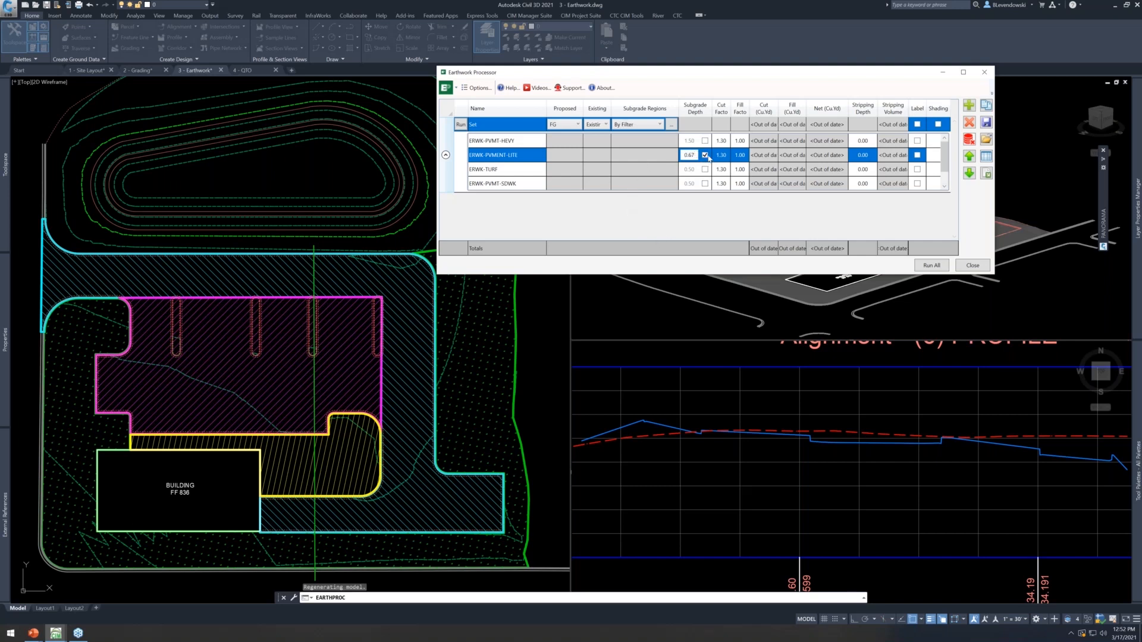
pyautogui.click(460, 125)
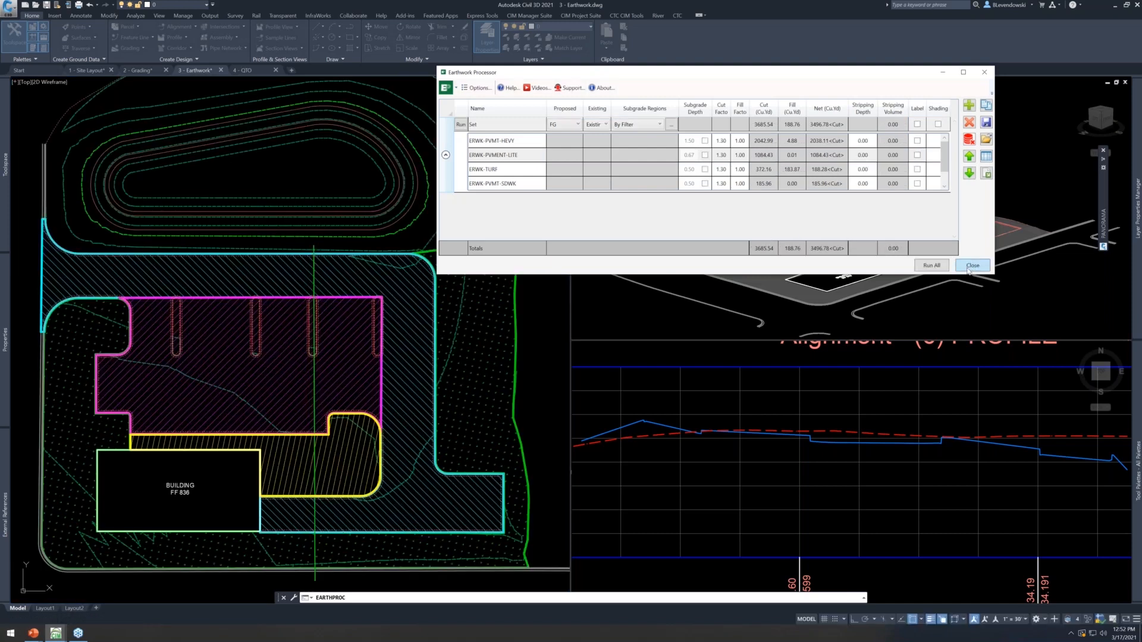
pyautogui.click(972, 266)
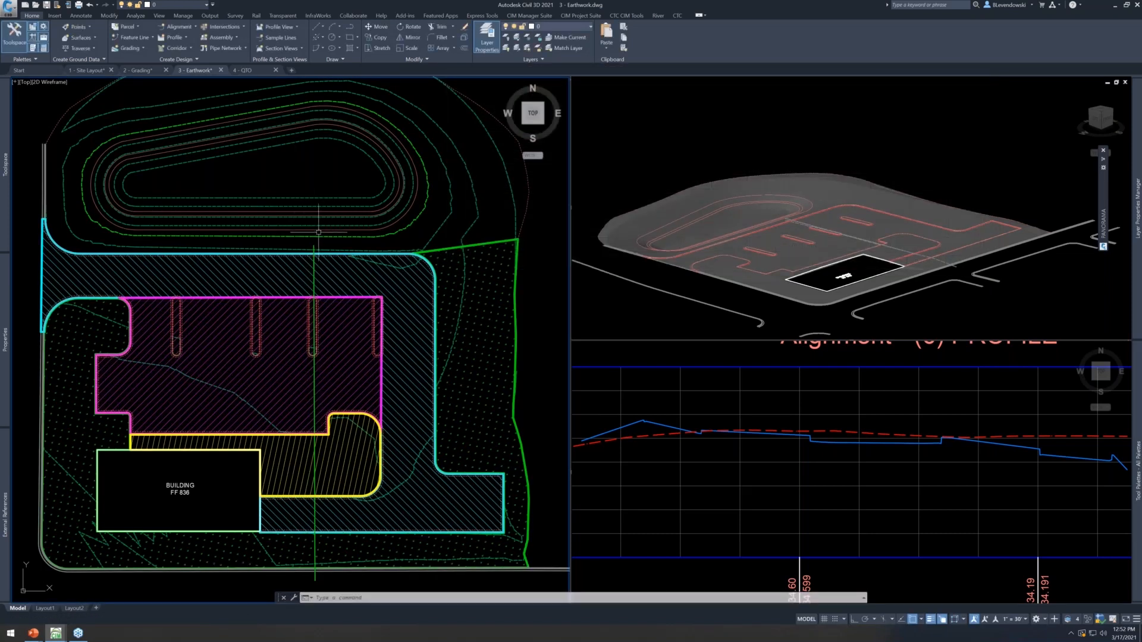
# Add a surface profile of Set - SUBGRADE along the vertical alignment through the parking lot and review it in the profile view
pyautogui.click(314, 247)
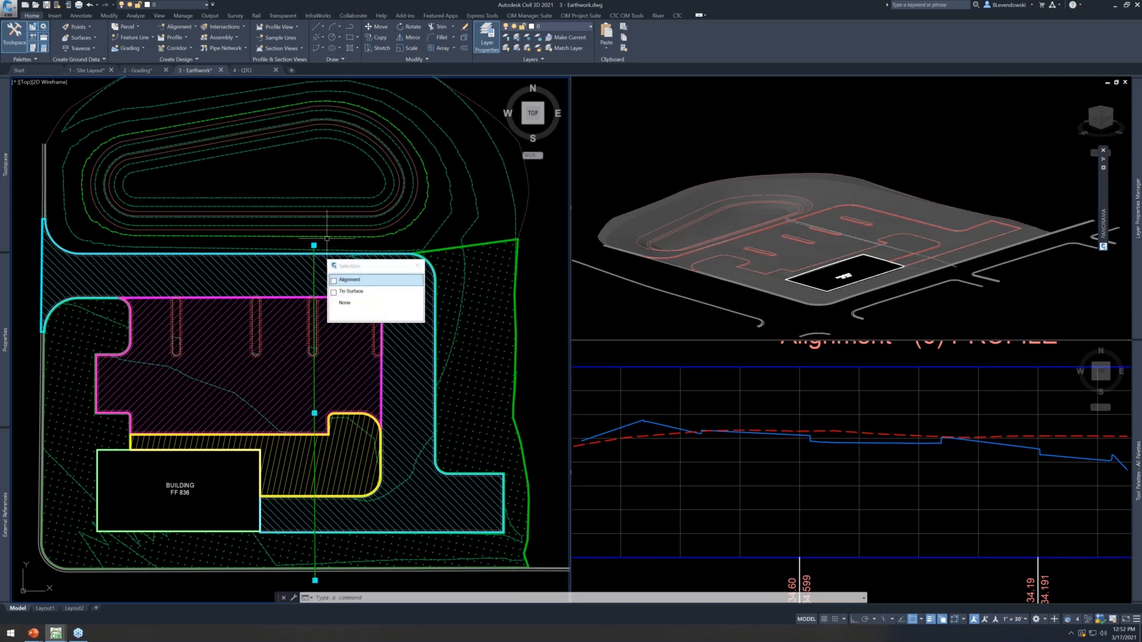
pyautogui.click(356, 281)
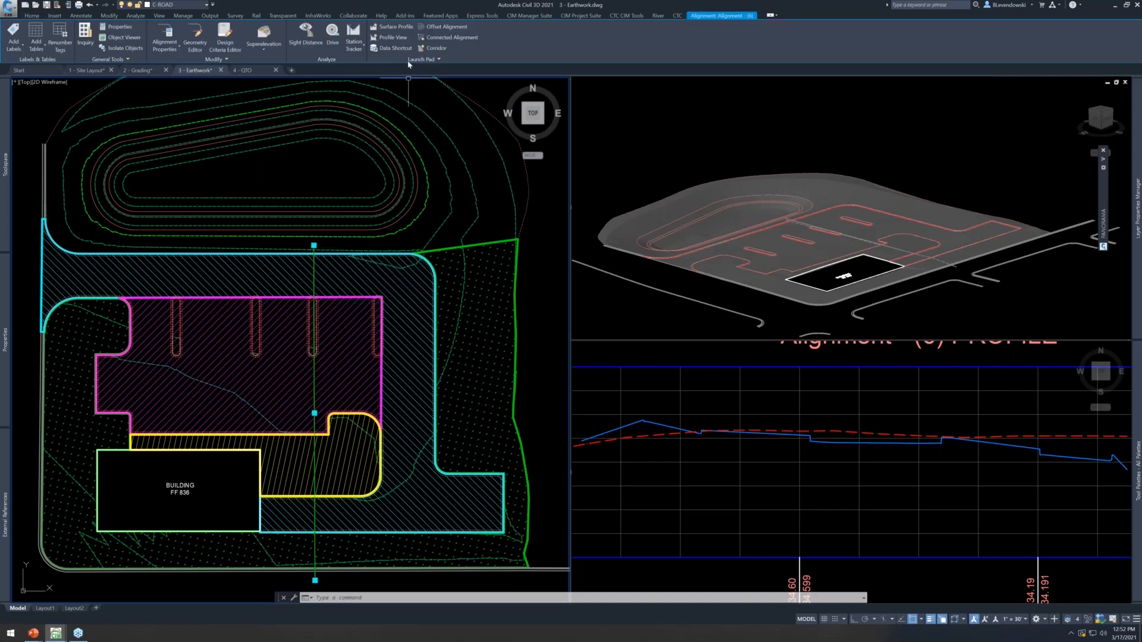
pyautogui.click(397, 29)
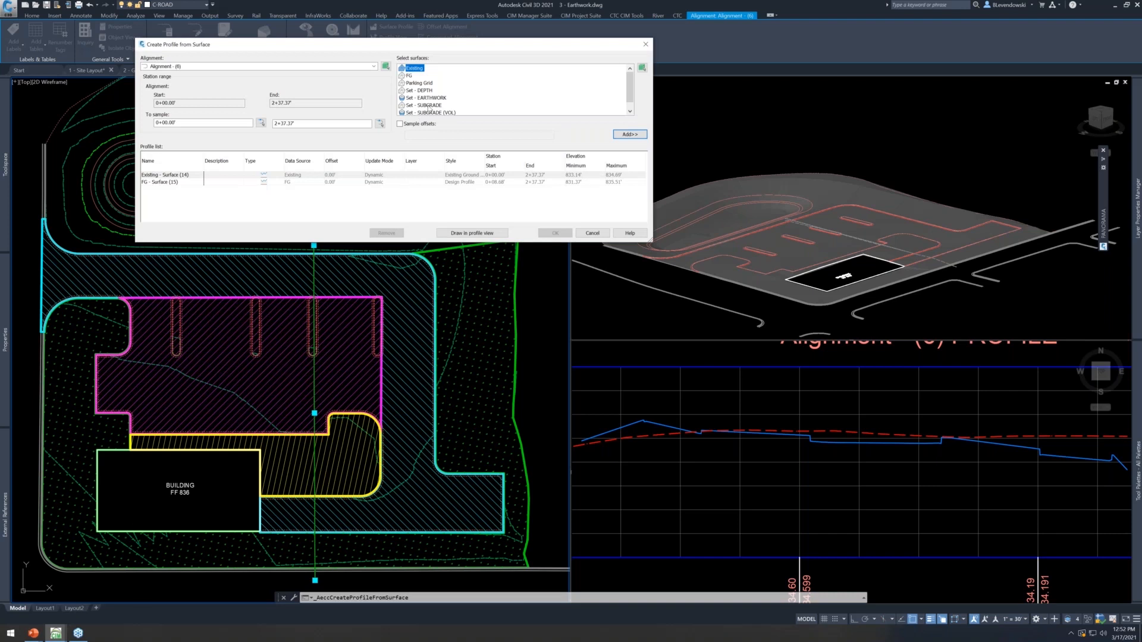
pyautogui.click(428, 107)
pyautogui.click(630, 134)
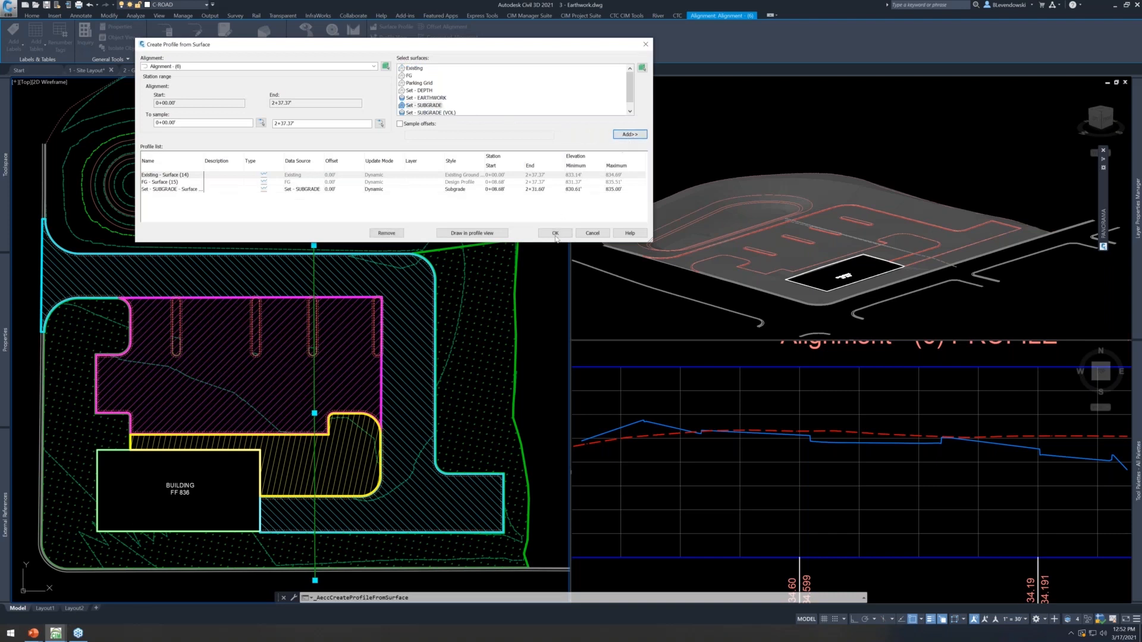
pyautogui.click(554, 235)
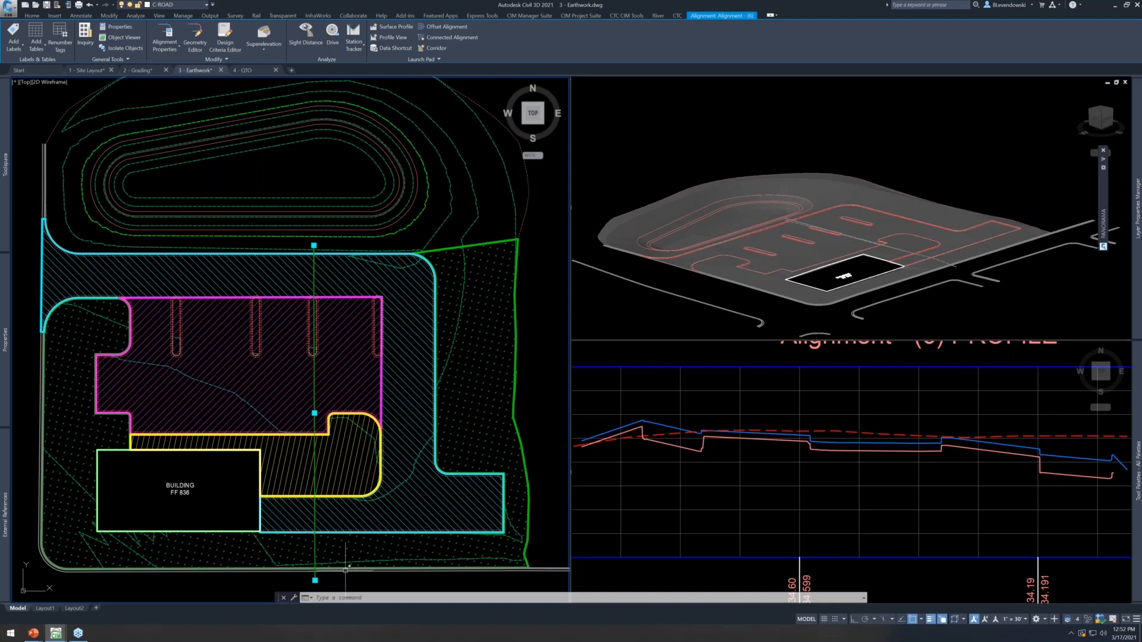
pyautogui.click(633, 453)
pyautogui.scroll(3, 633, 453)
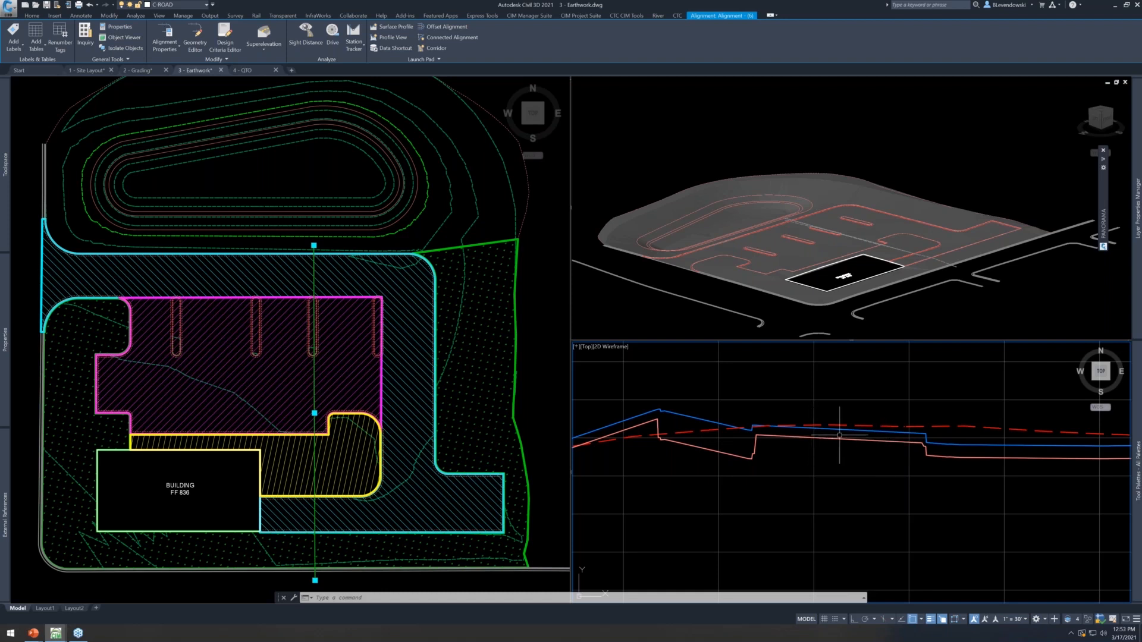
pyautogui.moveTo(891, 439); pyautogui.dragTo(590, 419, button='middle')
pyautogui.moveTo(922, 470); pyautogui.dragTo(778, 463, button='middle')
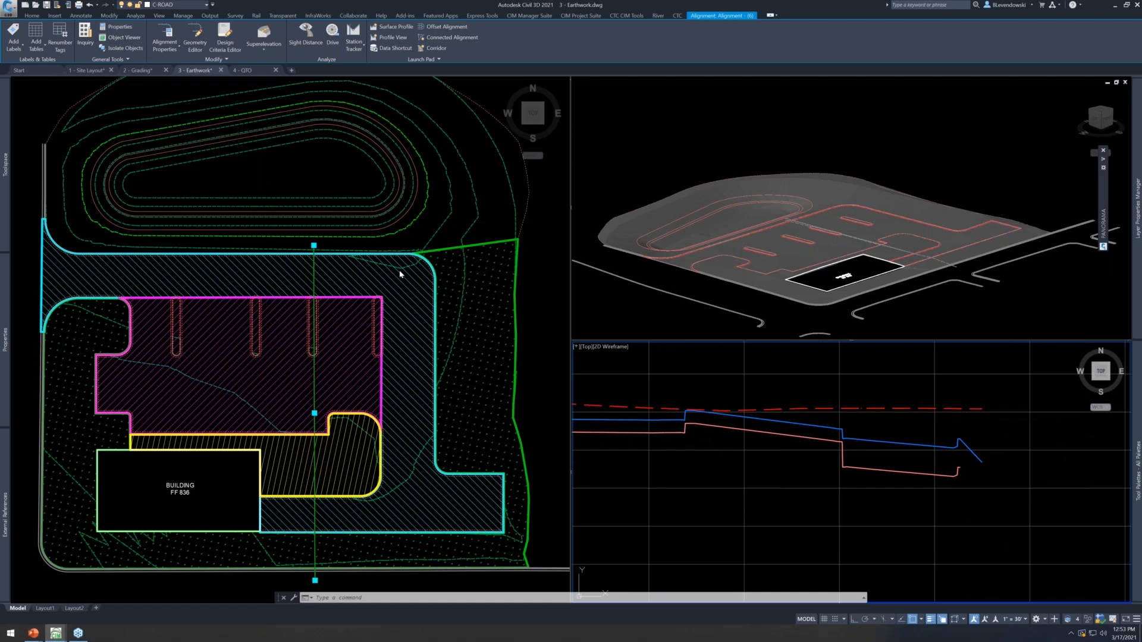
# Raise the curb feature line of the parking island crossed by the alignment by 0.6
pyautogui.click(349, 176)
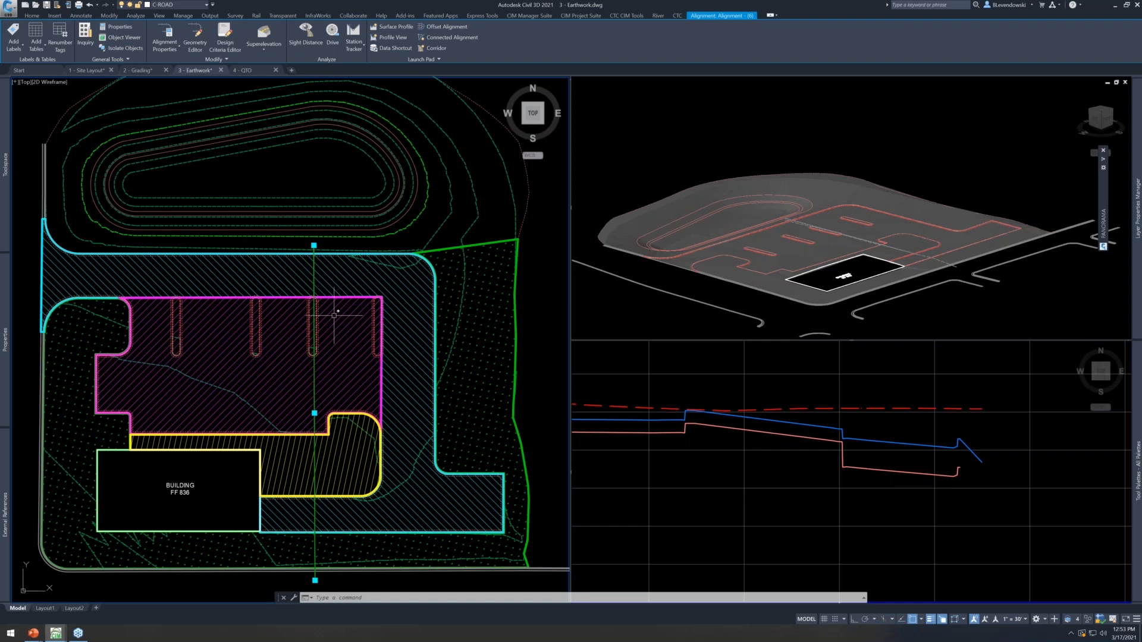
pyautogui.scroll(12, 320, 297)
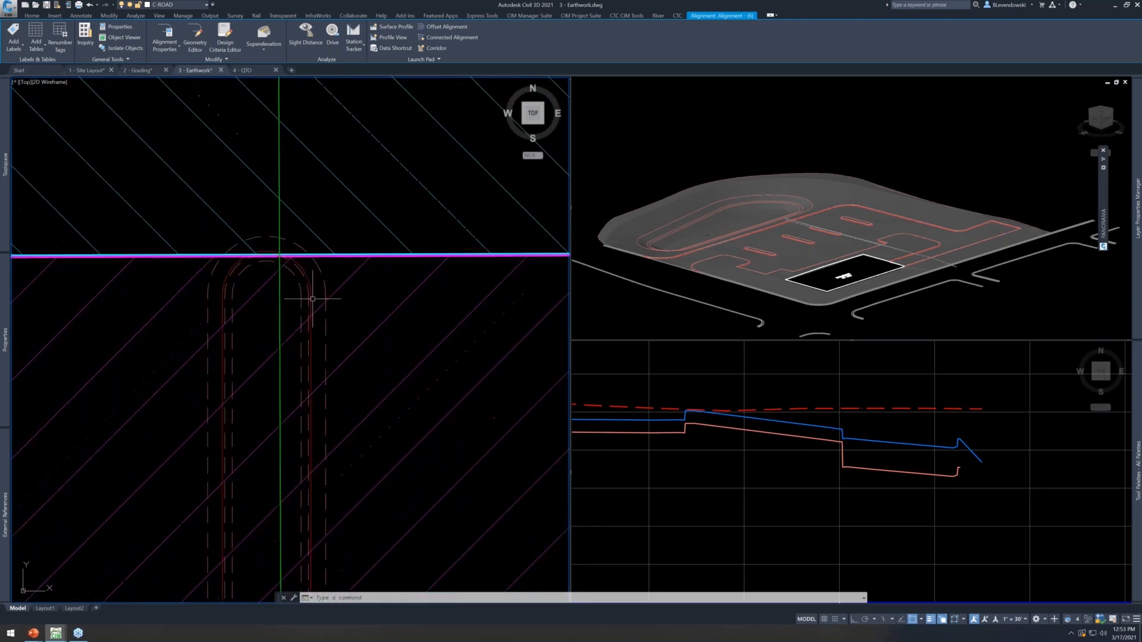
pyautogui.press('Escape')
pyautogui.press('Escape')
pyautogui.click(306, 261)
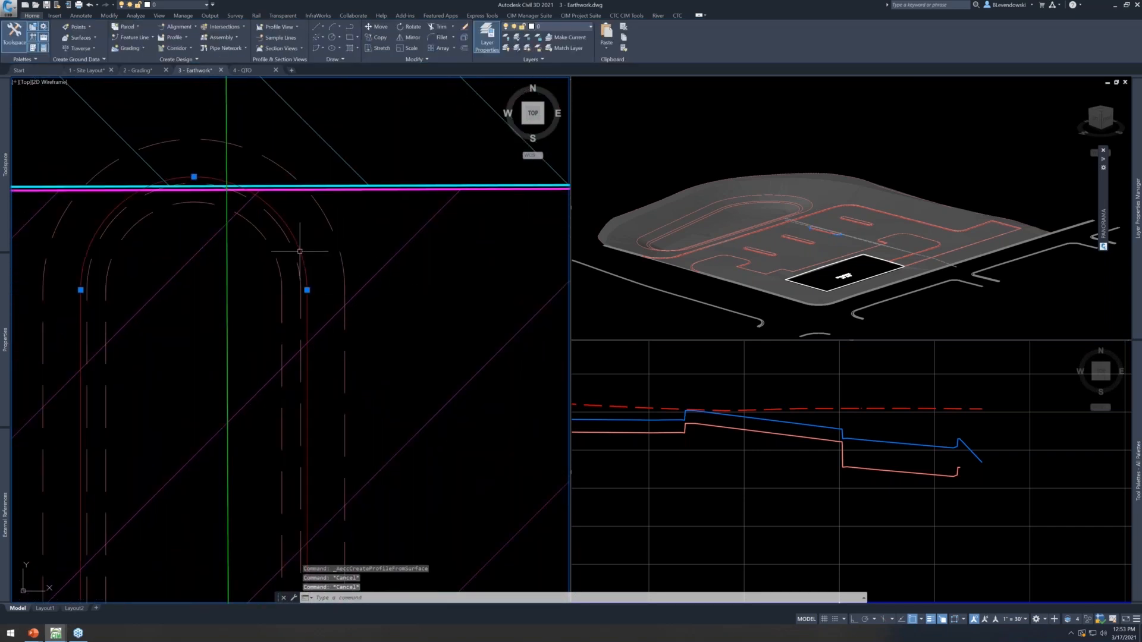
pyautogui.scroll(-10, 324, 260)
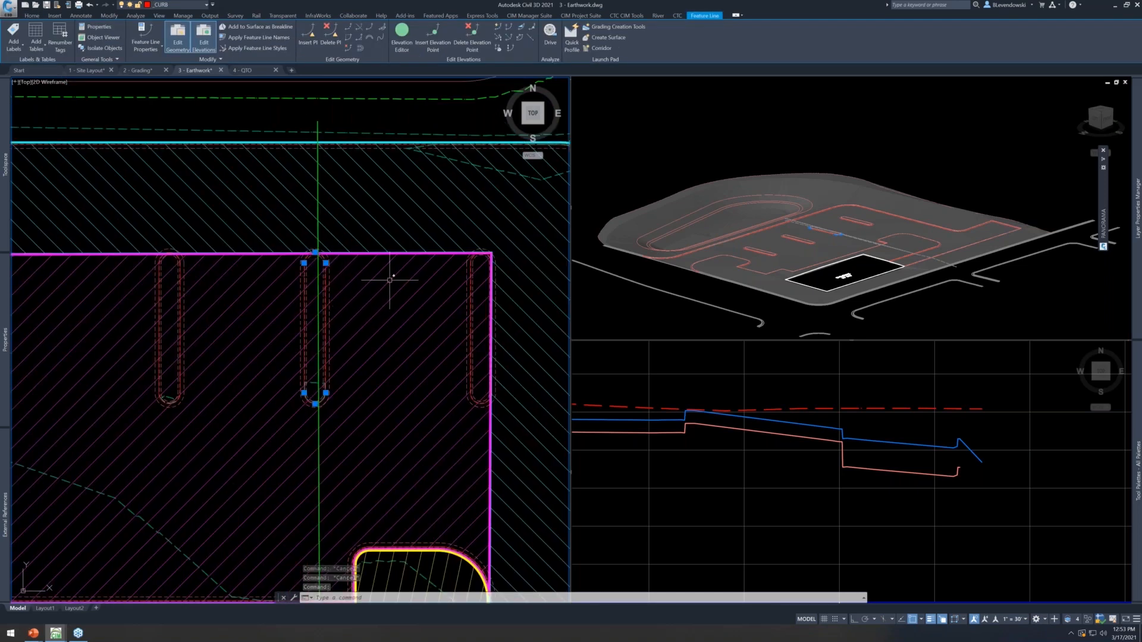
pyautogui.scroll(-2, 397, 278)
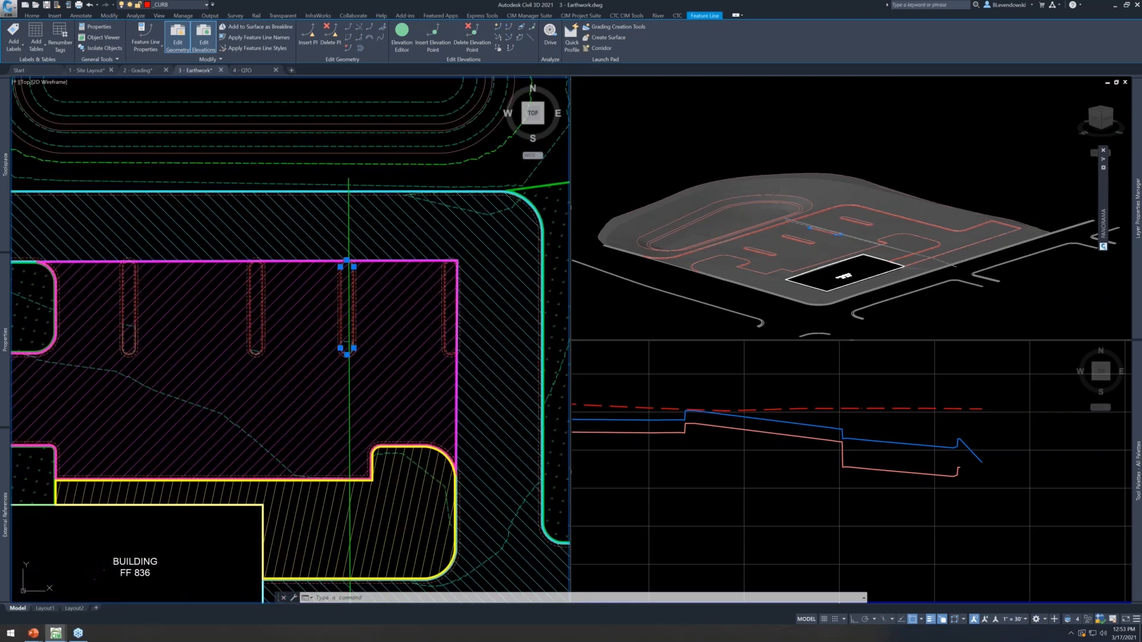
pyautogui.rightClick(390, 281)
pyautogui.click(420, 444)
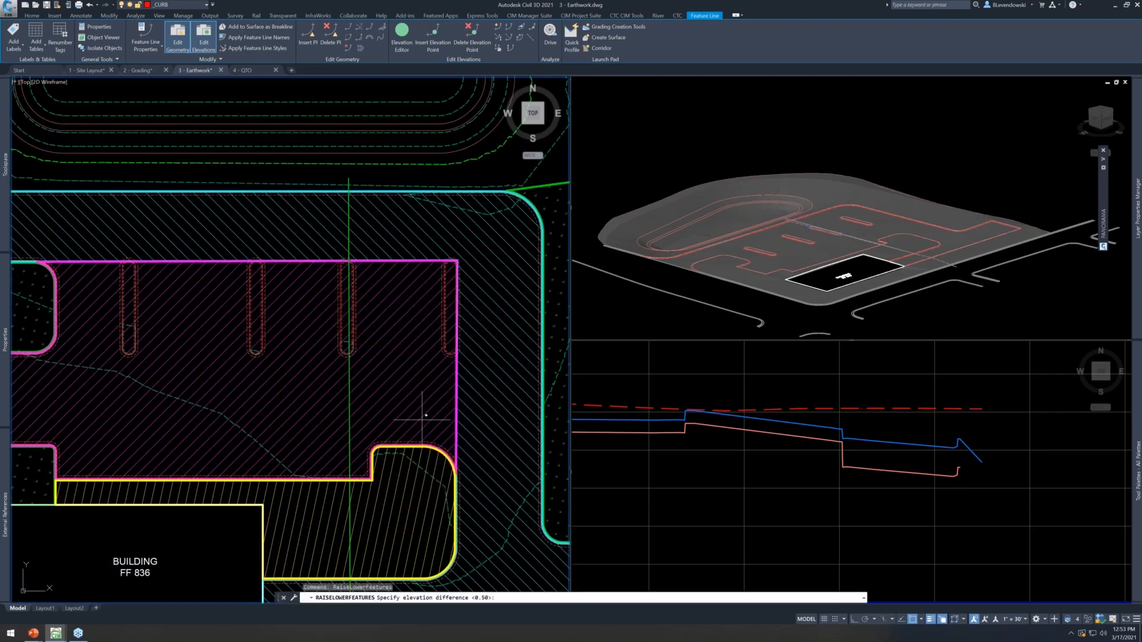
pyautogui.write('.6')
pyautogui.press('Return')
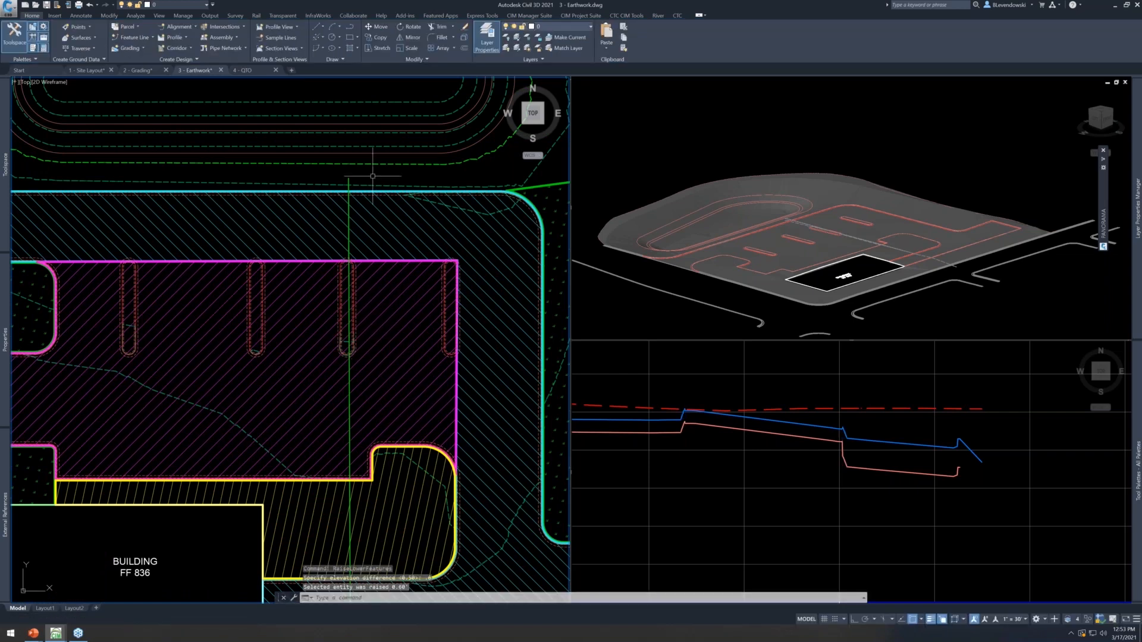
# Rerun the Curb family on the FG surface with Auto Grader, then close Auto Grader
pyautogui.press('Escape')
pyautogui.write('uatog')
pyautogui.press('Return')
pyautogui.write('autog')
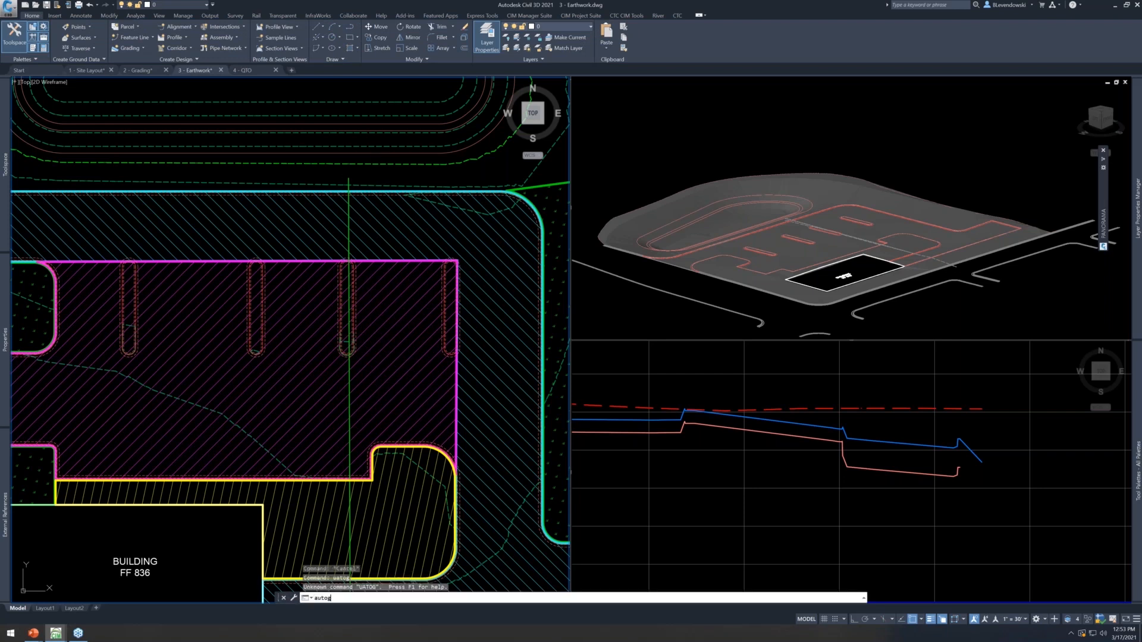
pyautogui.press('Return')
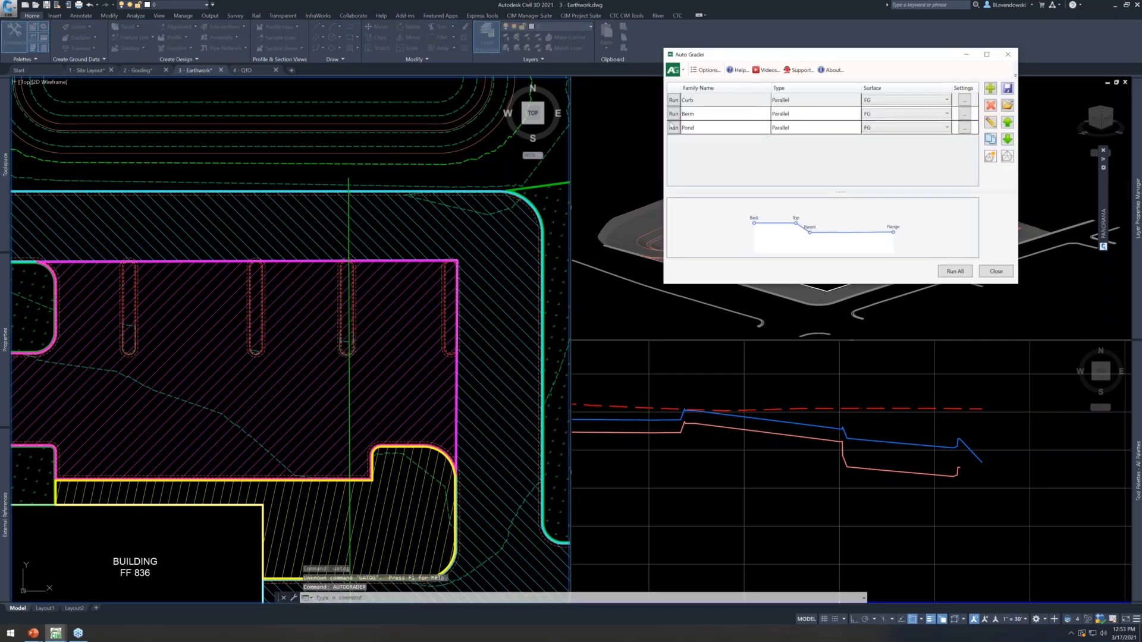
pyautogui.click(723, 102)
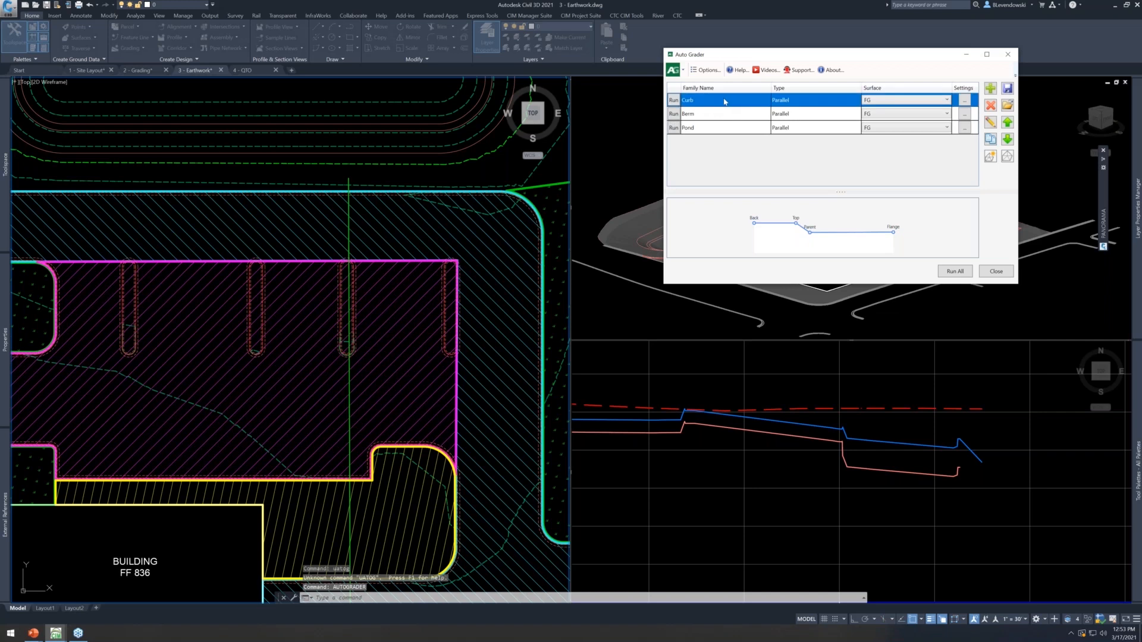
pyautogui.click(674, 100)
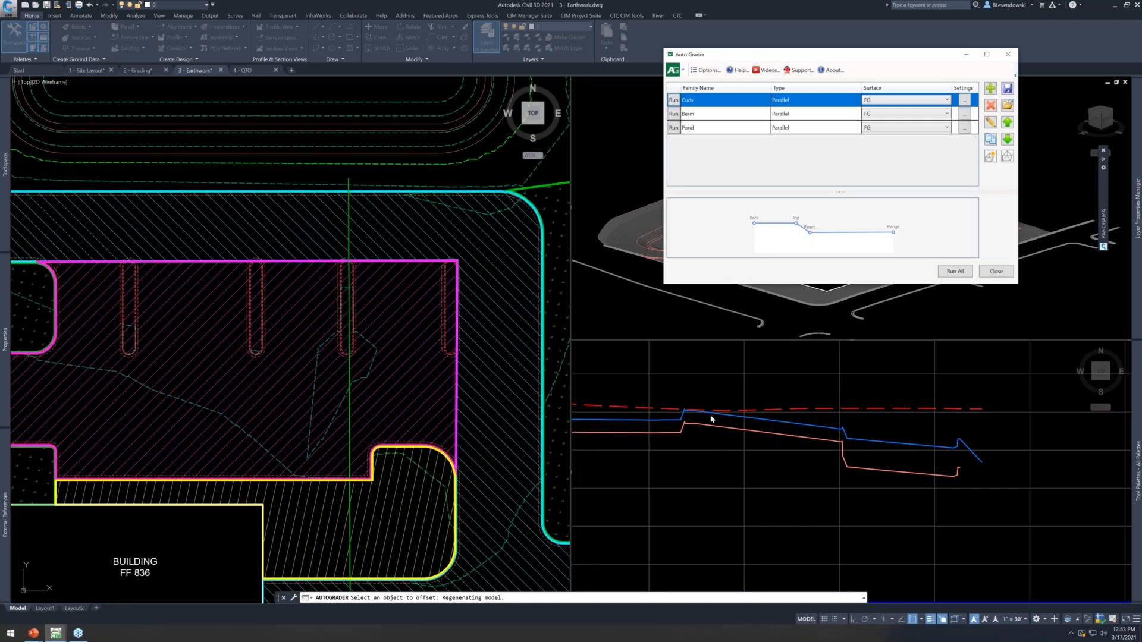
pyautogui.click(725, 427)
pyautogui.click(995, 271)
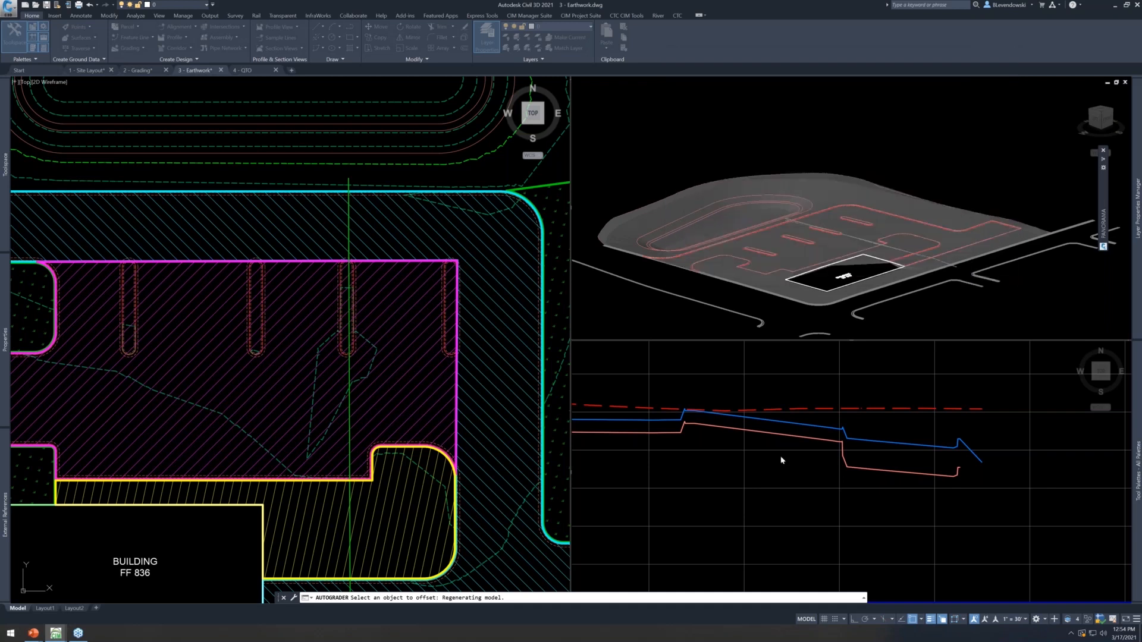
# Reopen Earthwork Processor and recalculate the set's volumes for the updated grading
pyautogui.click(712, 437)
pyautogui.write('earthproc')
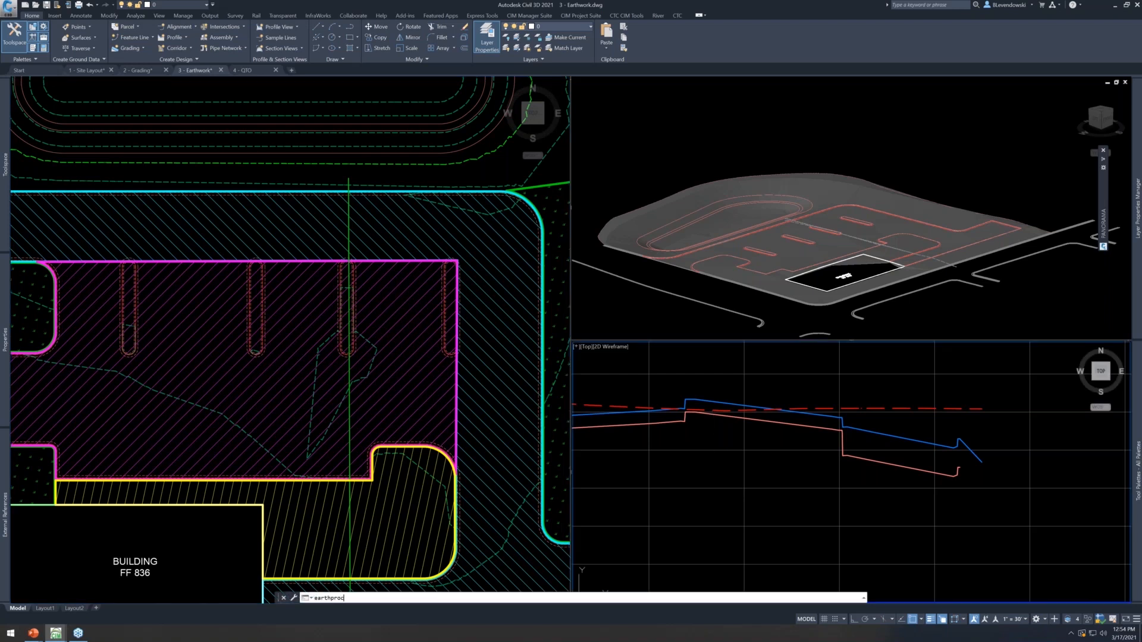
pyautogui.press('Return')
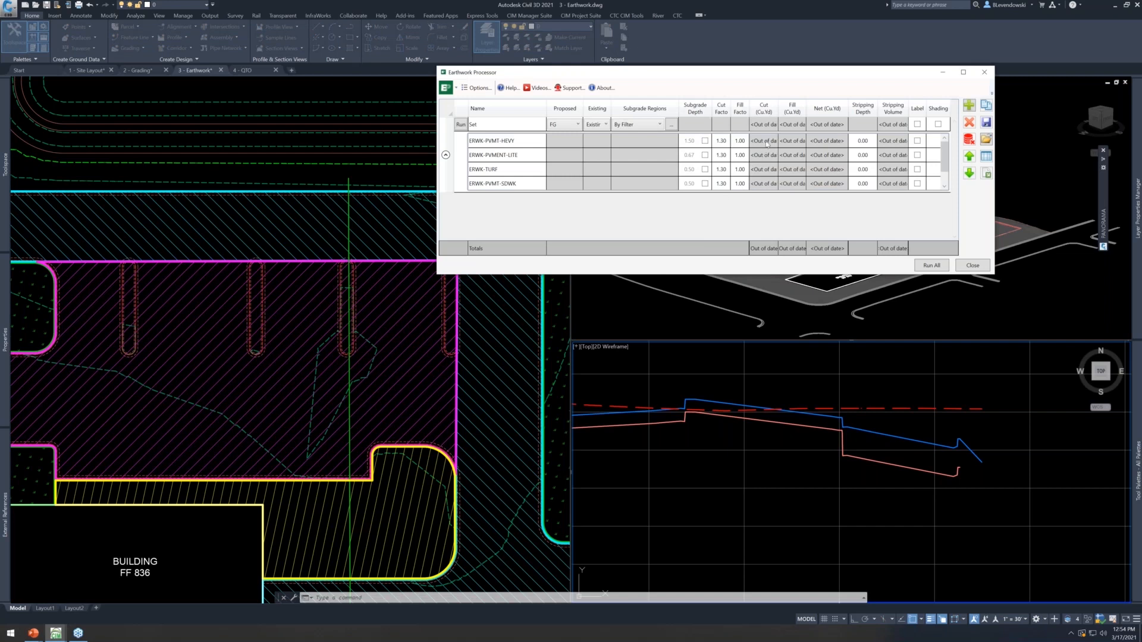
pyautogui.click(460, 125)
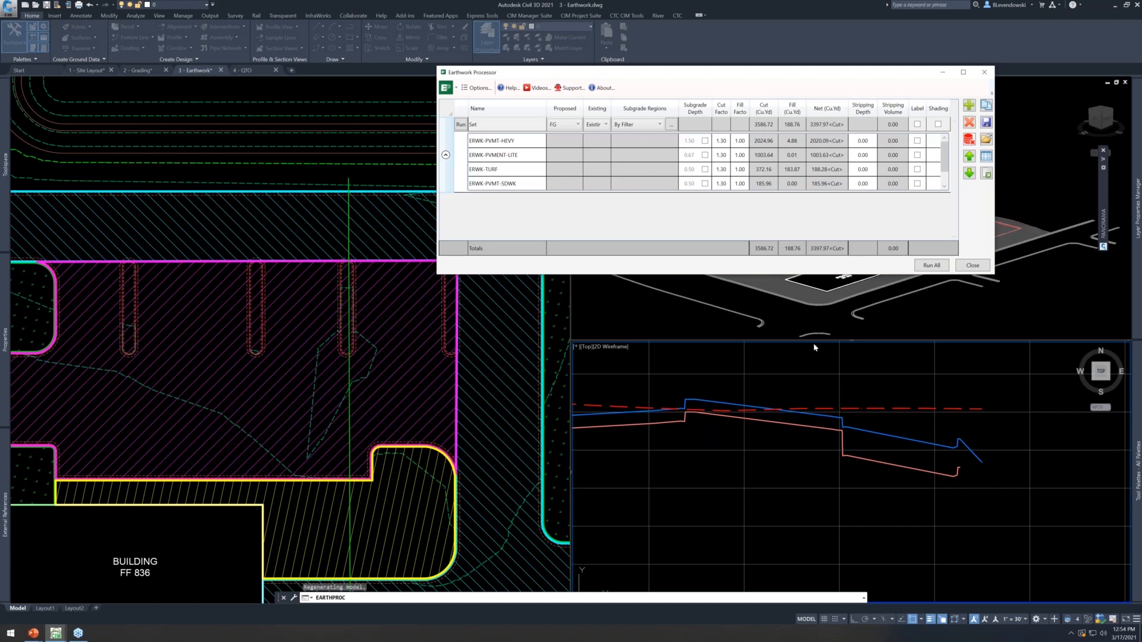
# Close Earthwork Processor and examine the finished grade and subgrade lines along the profile view
pyautogui.click(968, 266)
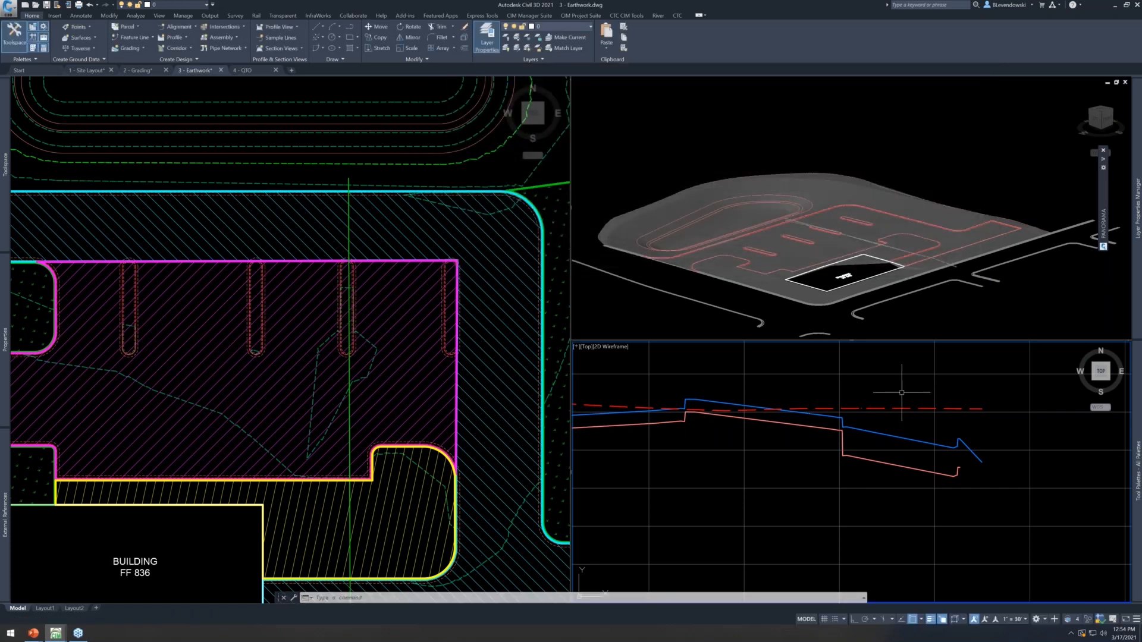
pyautogui.scroll(-3, 951, 410)
pyautogui.scroll(2, 679, 428)
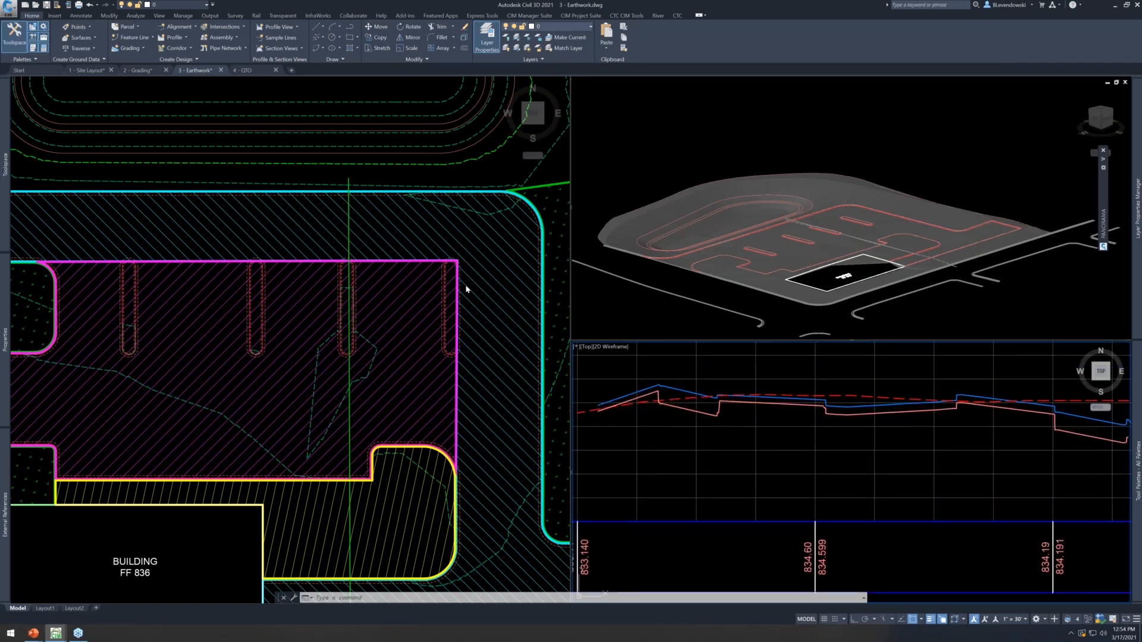
# Select the building feature line, a curb feature line and all feature lines similar to them, and raise them by 1
pyautogui.click(376, 176)
pyautogui.scroll(-4, 376, 176)
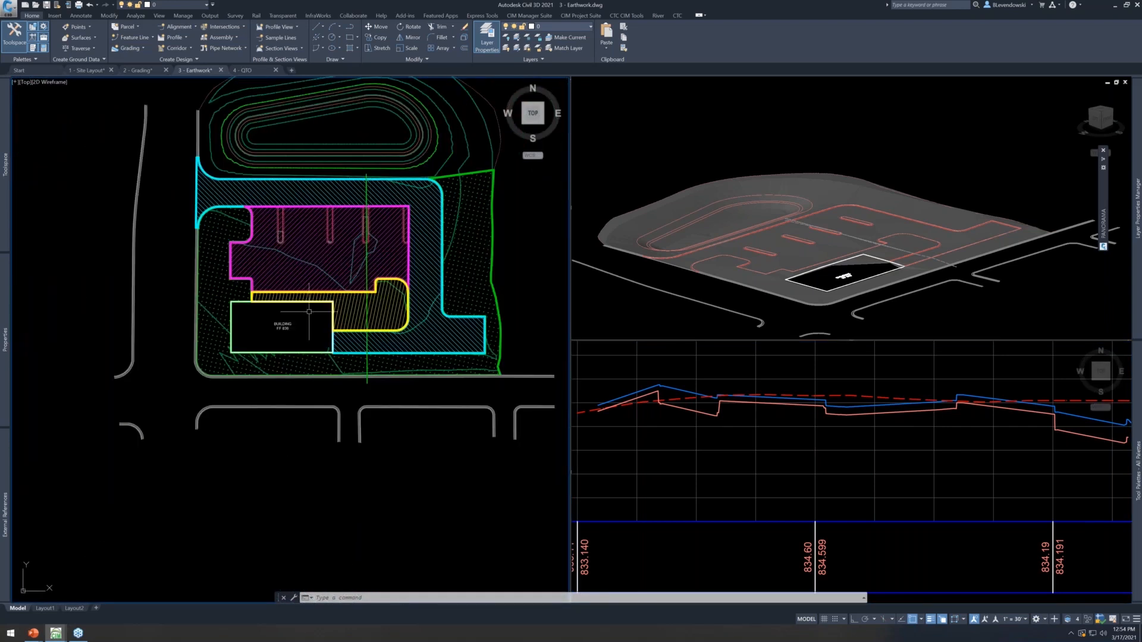
pyautogui.scroll(4, 243, 307)
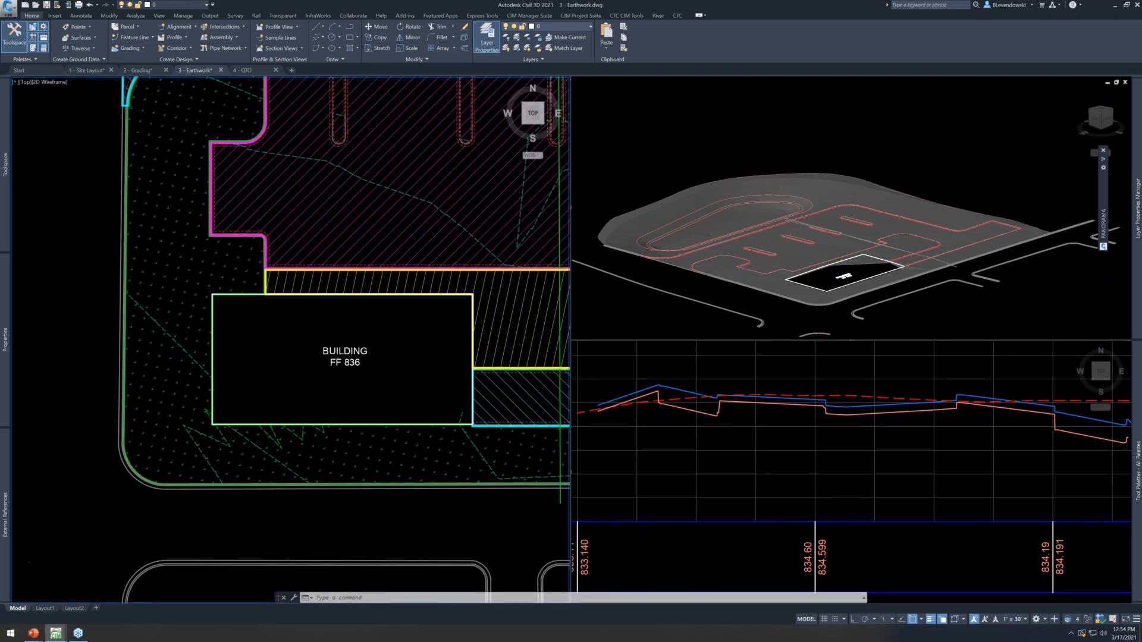
pyautogui.scroll(5, 247, 299)
pyautogui.click(248, 280)
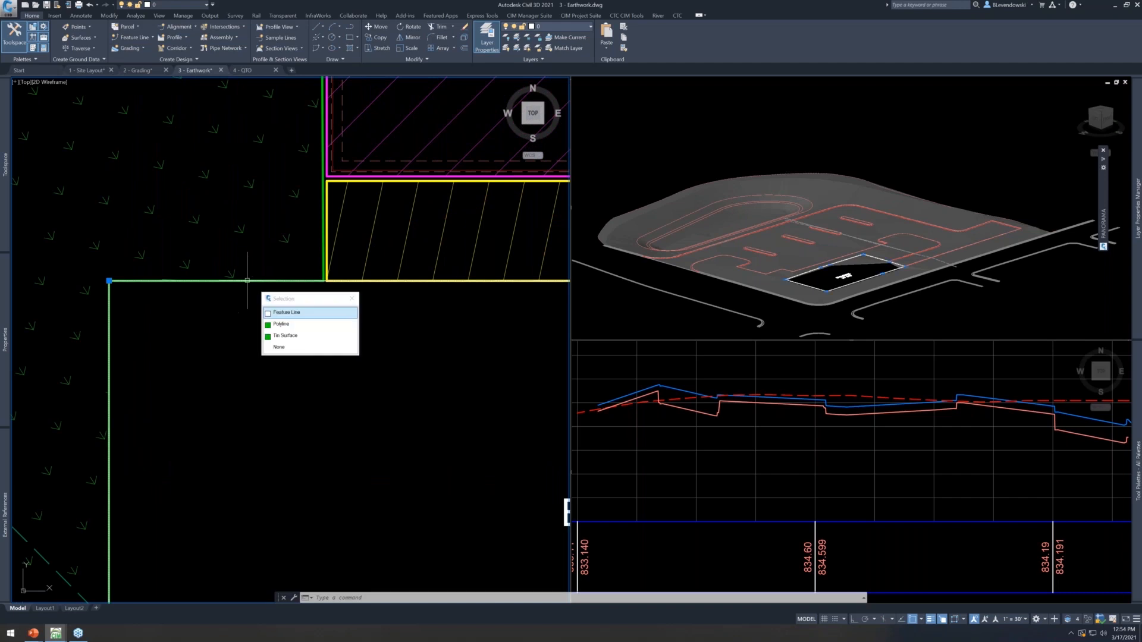
pyautogui.click(284, 313)
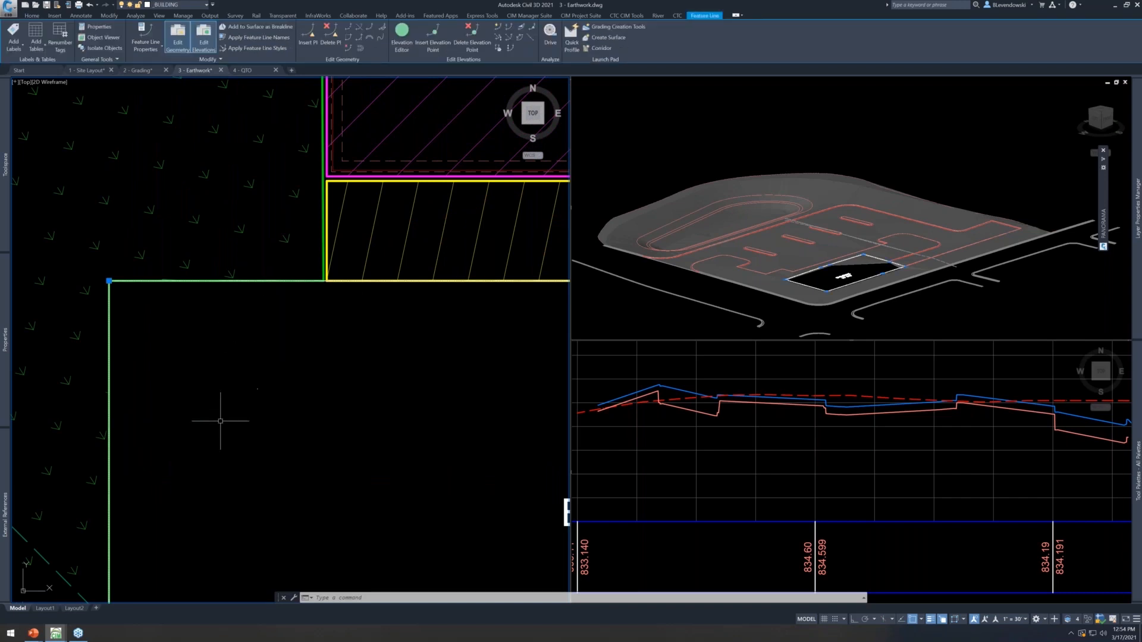
pyautogui.scroll(-5, 226, 411)
pyautogui.scroll(5, 245, 318)
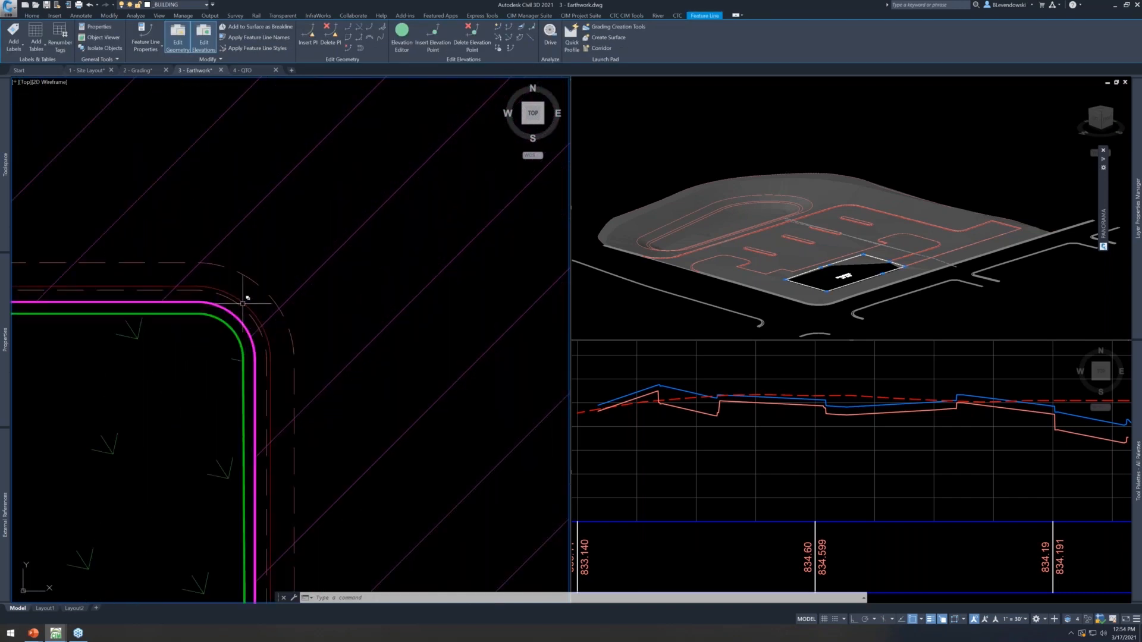
pyautogui.click(240, 296)
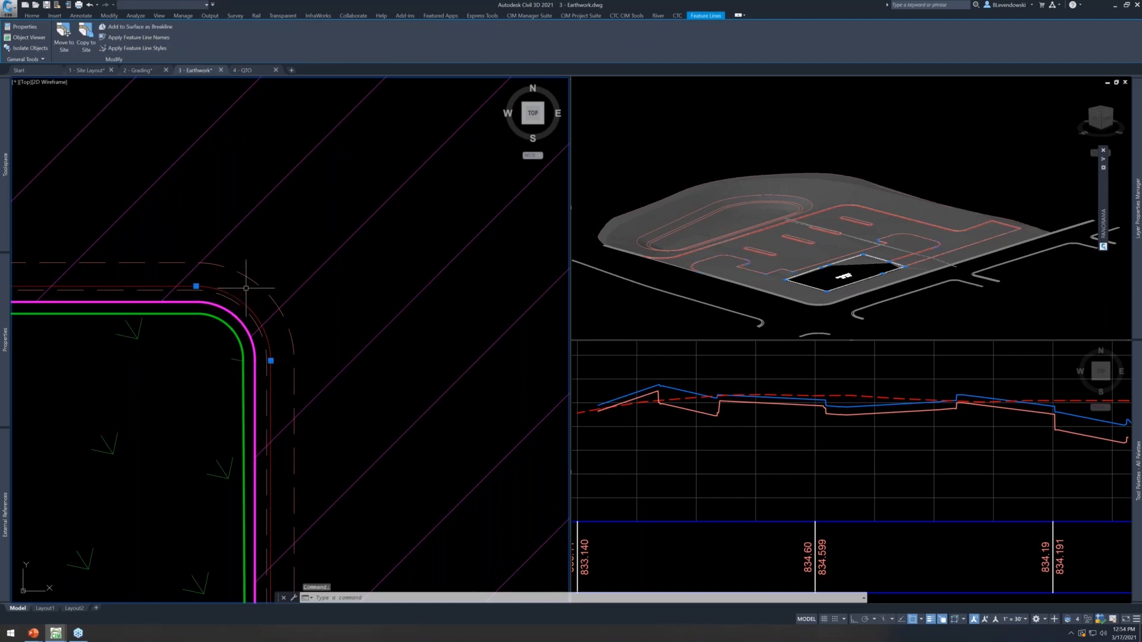
pyautogui.scroll(-5, 240, 296)
pyautogui.scroll(5, 242, 297)
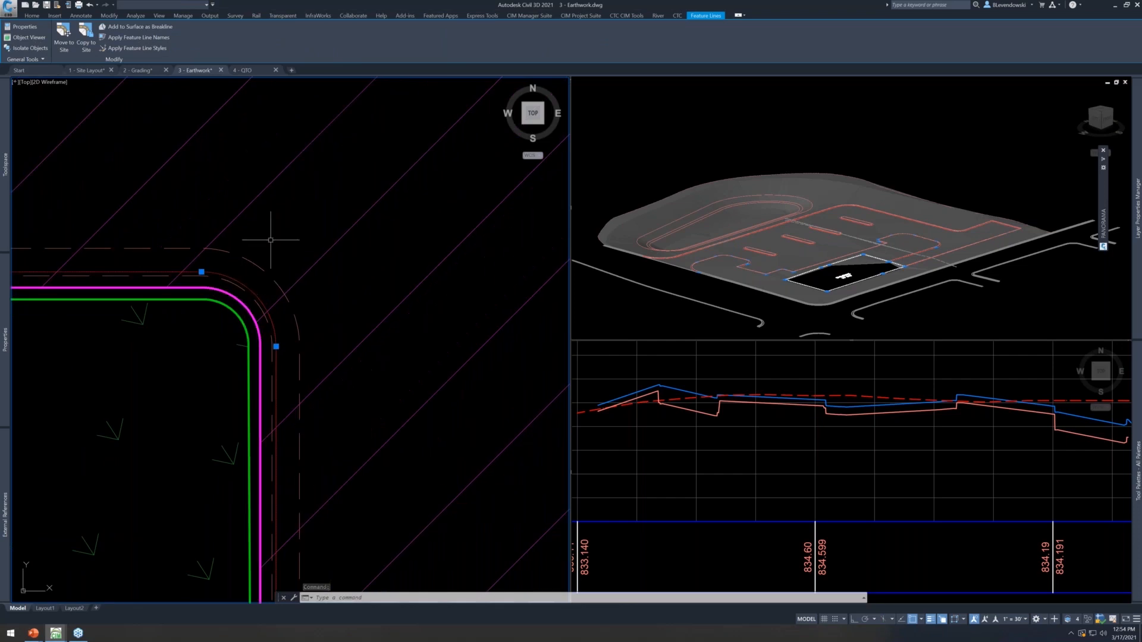
pyautogui.rightClick(290, 222)
pyautogui.click(327, 398)
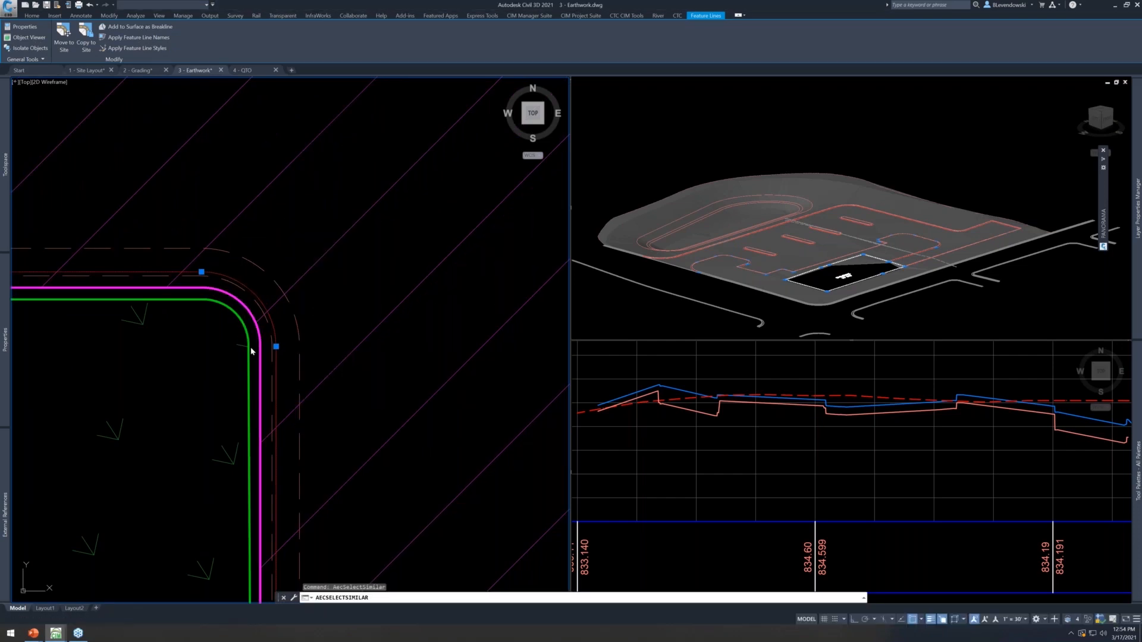
pyautogui.scroll(-5, 299, 291)
pyautogui.scroll(-4, 299, 291)
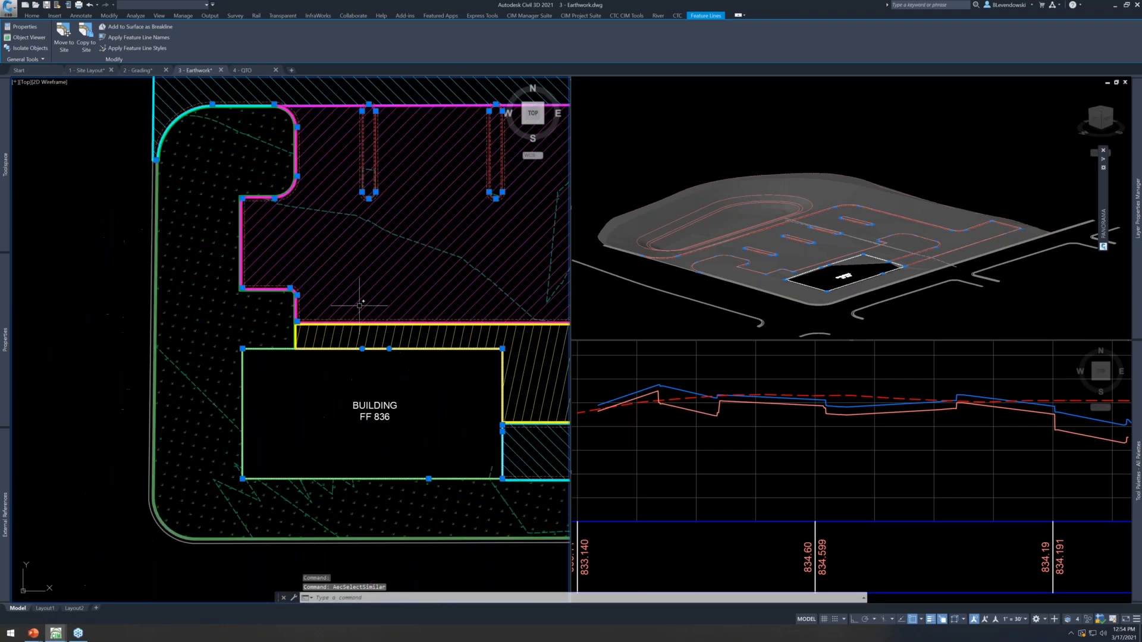
pyautogui.moveTo(403, 299); pyautogui.dragTo(248, 335, button='middle')
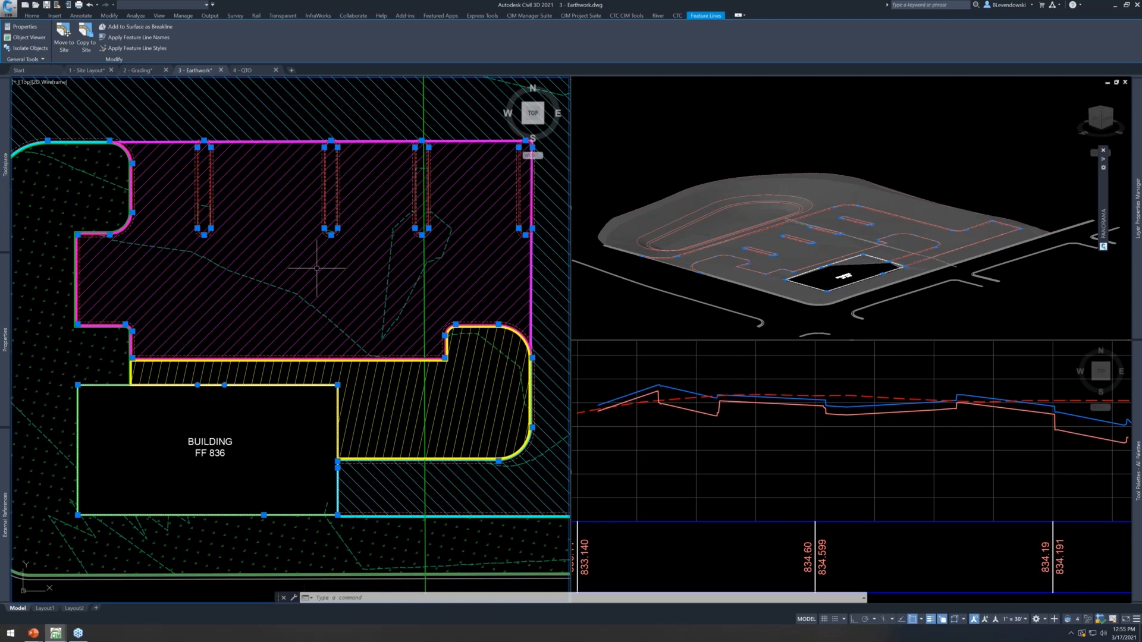
pyautogui.rightClick(279, 257)
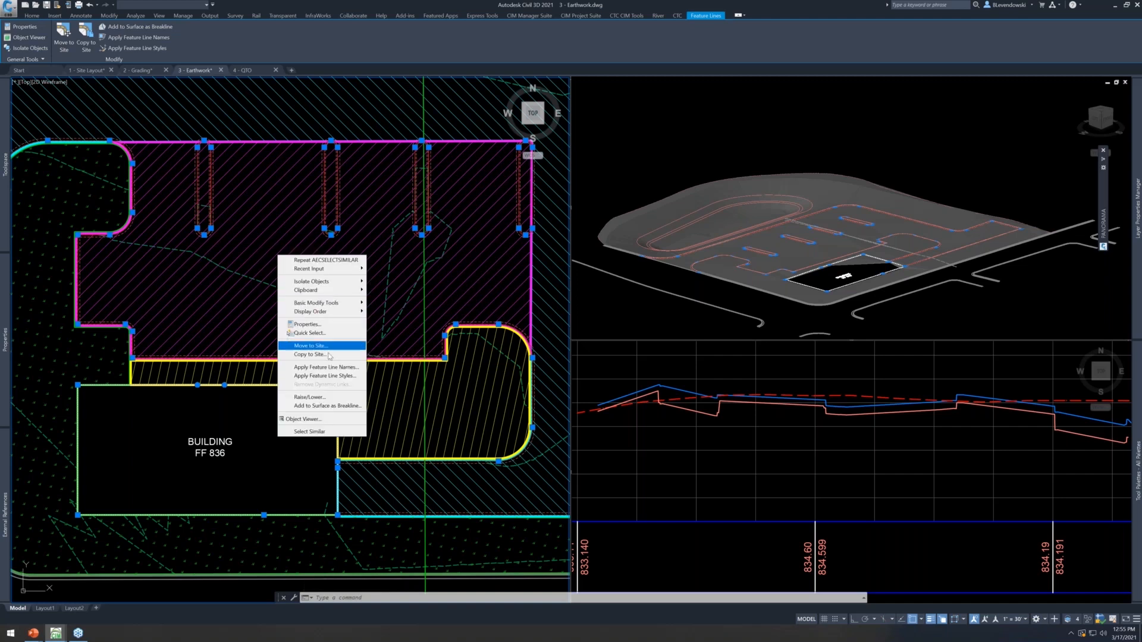
pyautogui.click(314, 397)
pyautogui.write('1')
pyautogui.press('Return')
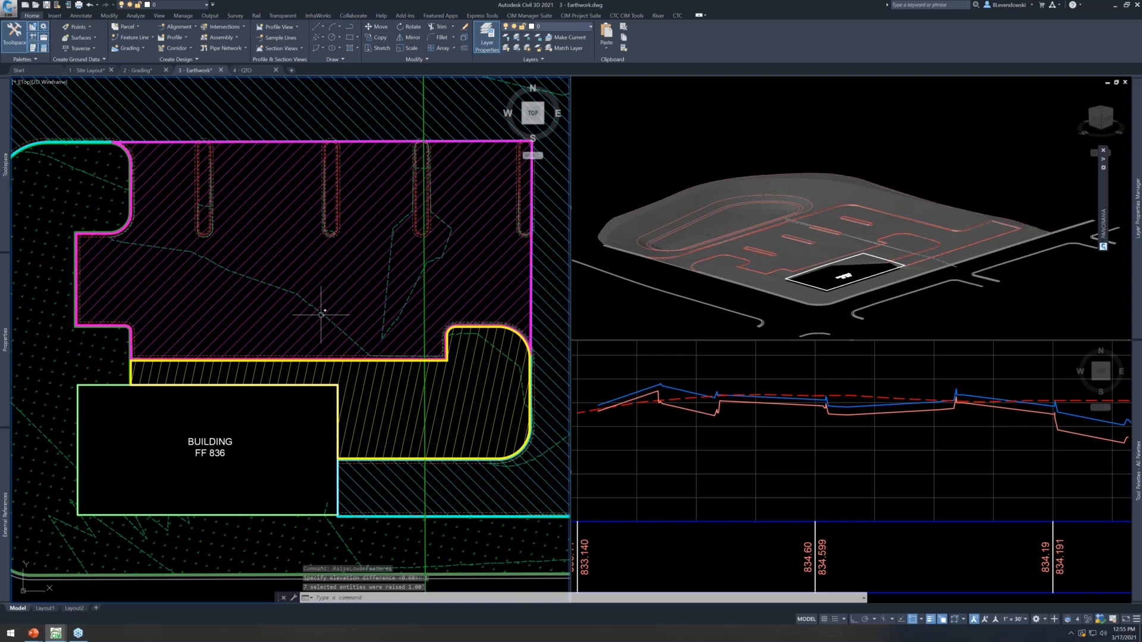
# Run the Curb family on the FG surface in Auto Grader to regrade the raised curbs, then close Auto Grader
pyautogui.click(852, 147)
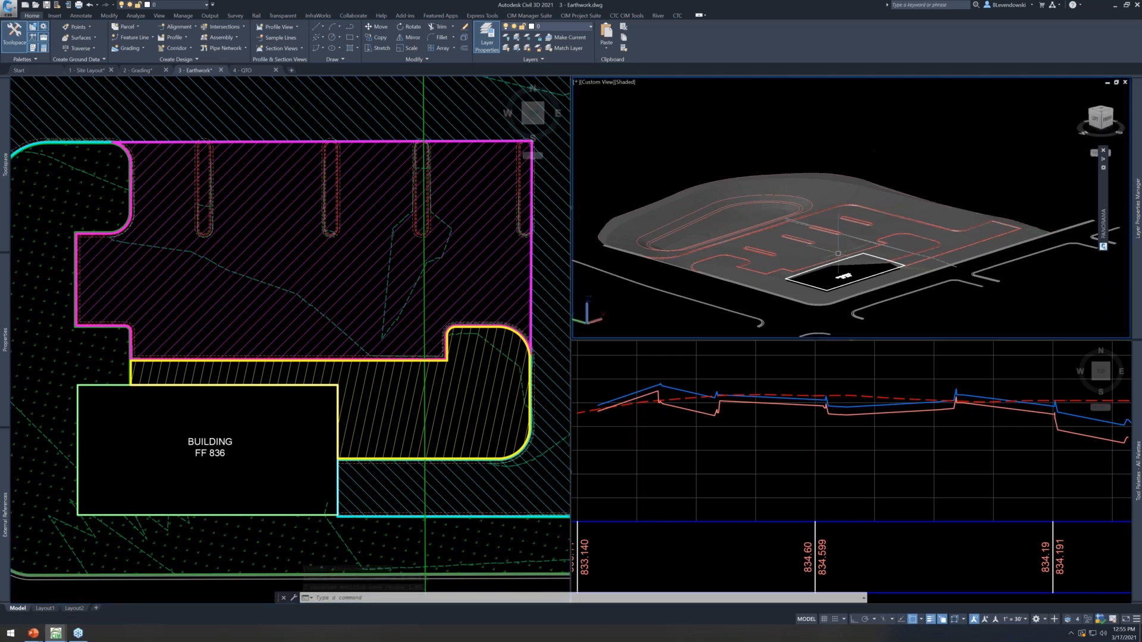
pyautogui.scroll(5, 821, 249)
pyautogui.scroll(-5, 821, 249)
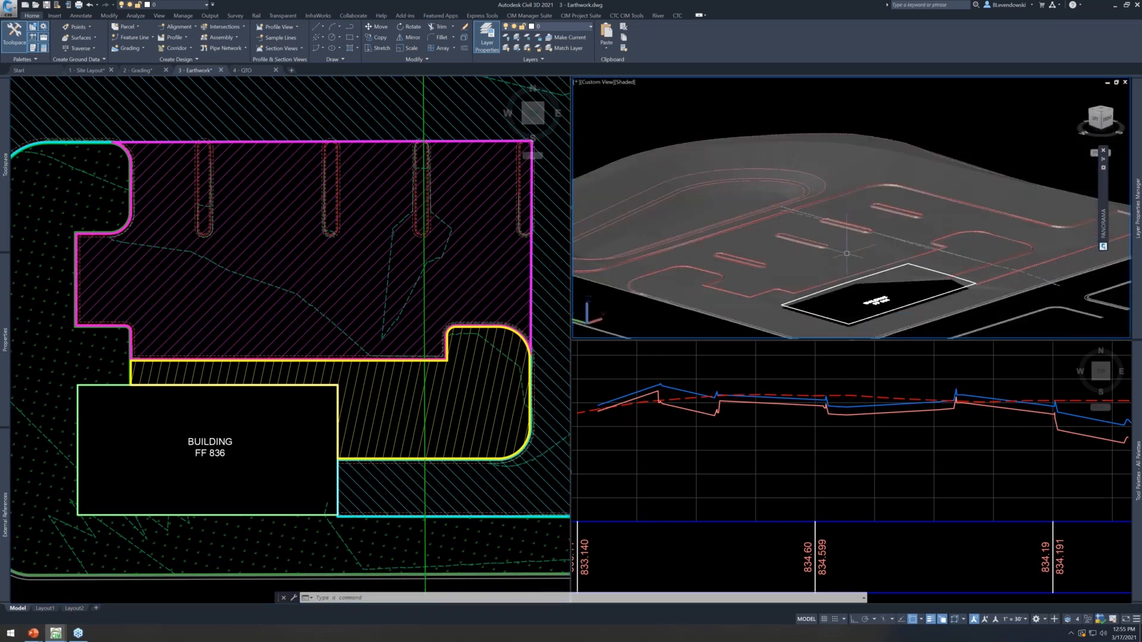
pyautogui.write('regen')
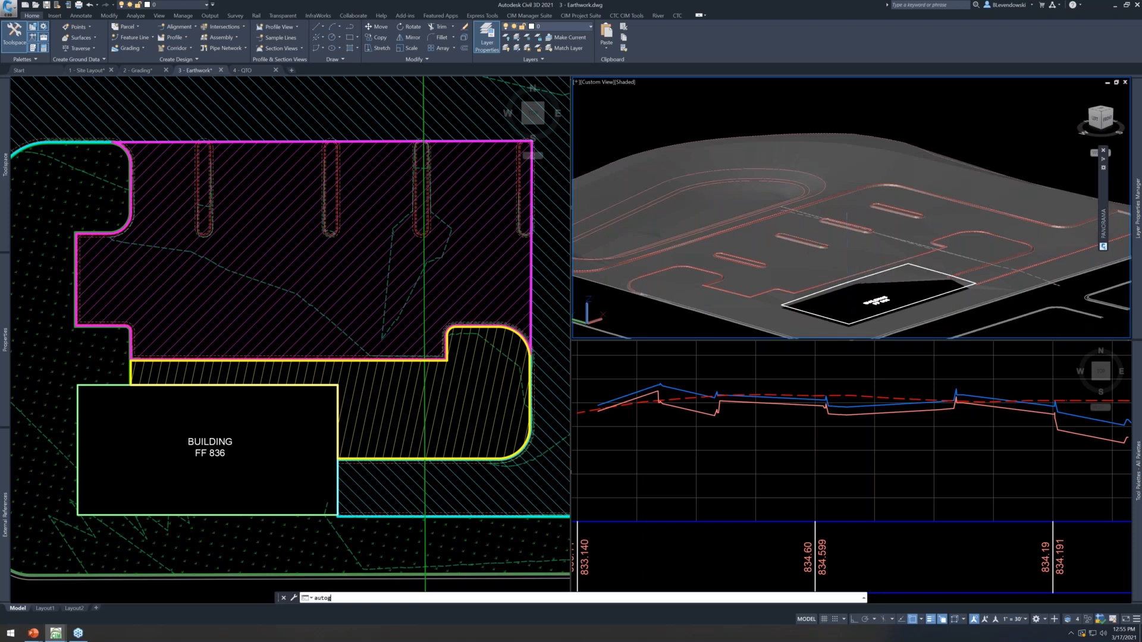
pyautogui.press('Return')
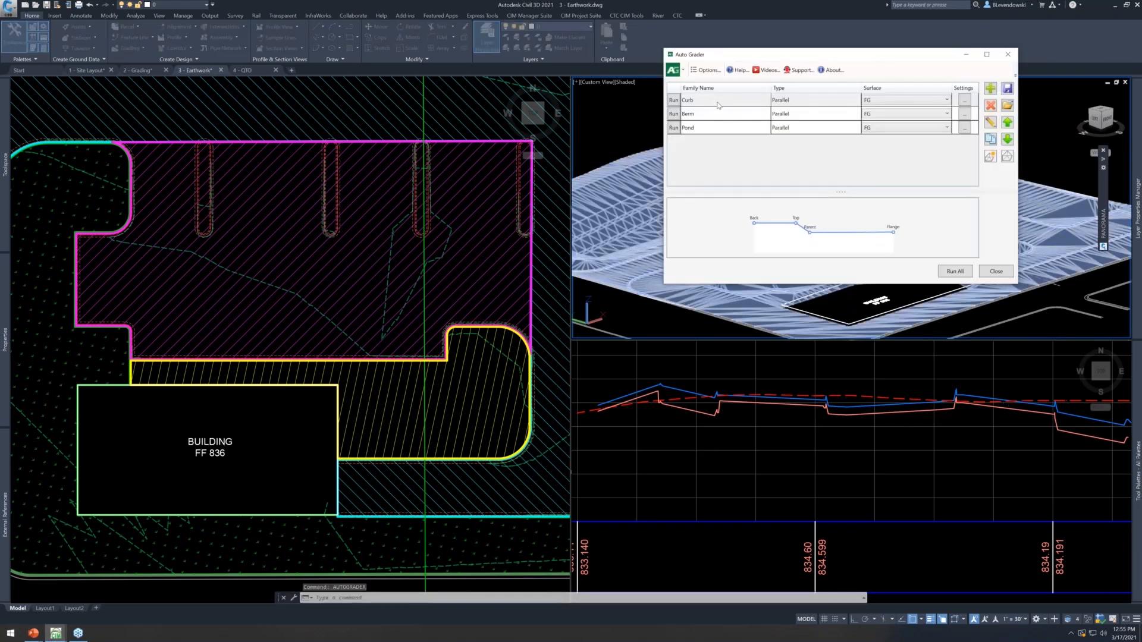
pyautogui.click(680, 105)
pyautogui.click(674, 101)
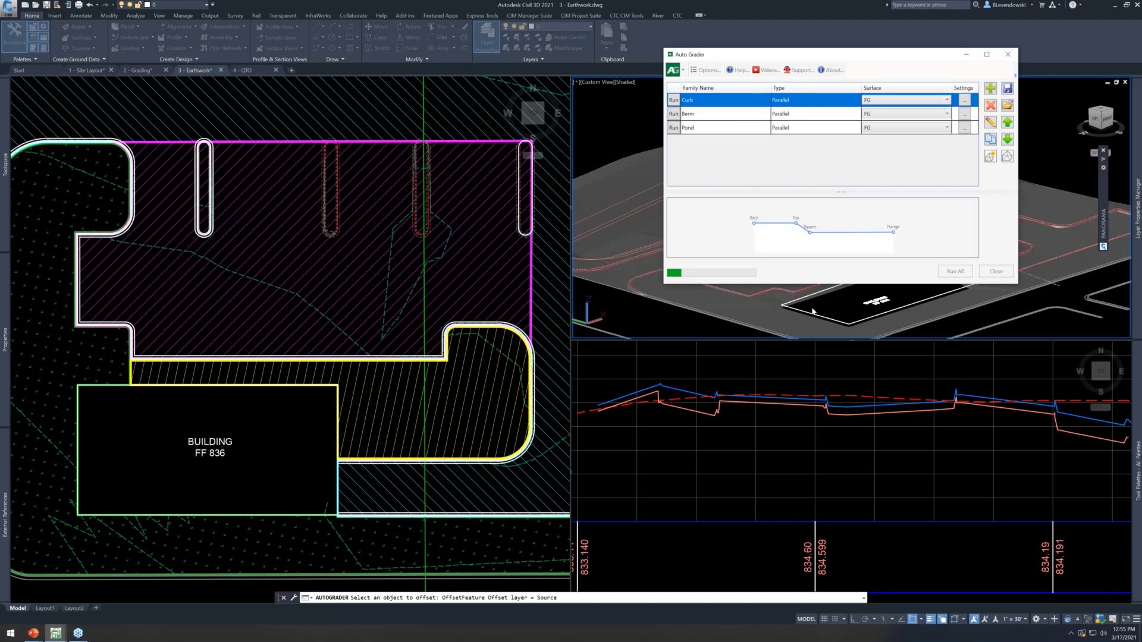
pyautogui.moveTo(853, 58); pyautogui.dragTo(753, 377)
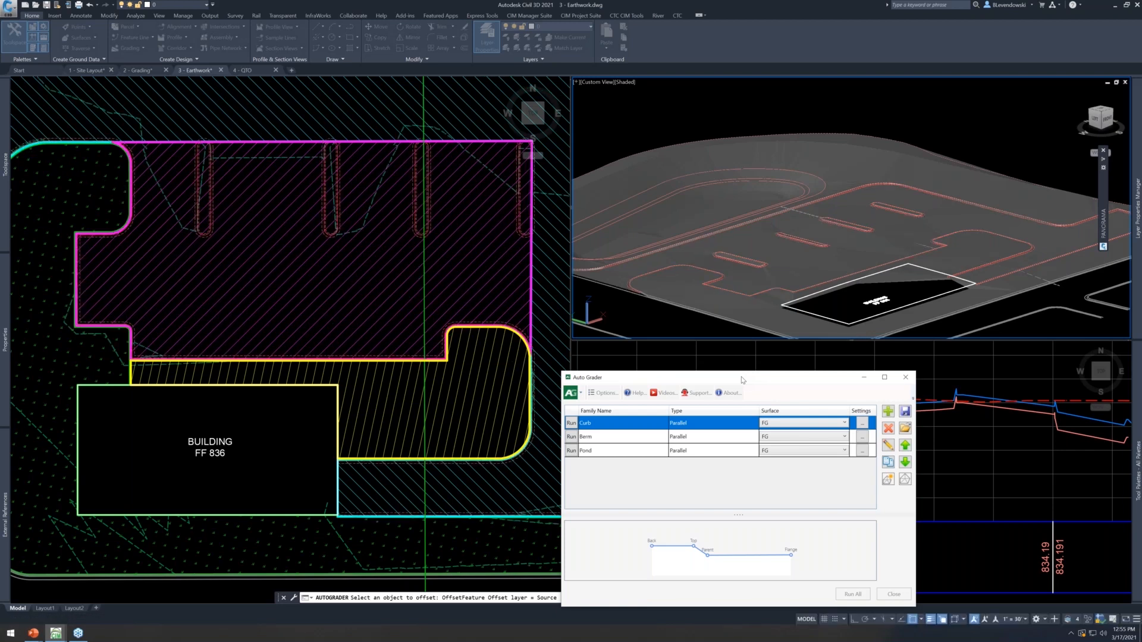
pyautogui.moveTo(741, 380); pyautogui.dragTo(510, 87)
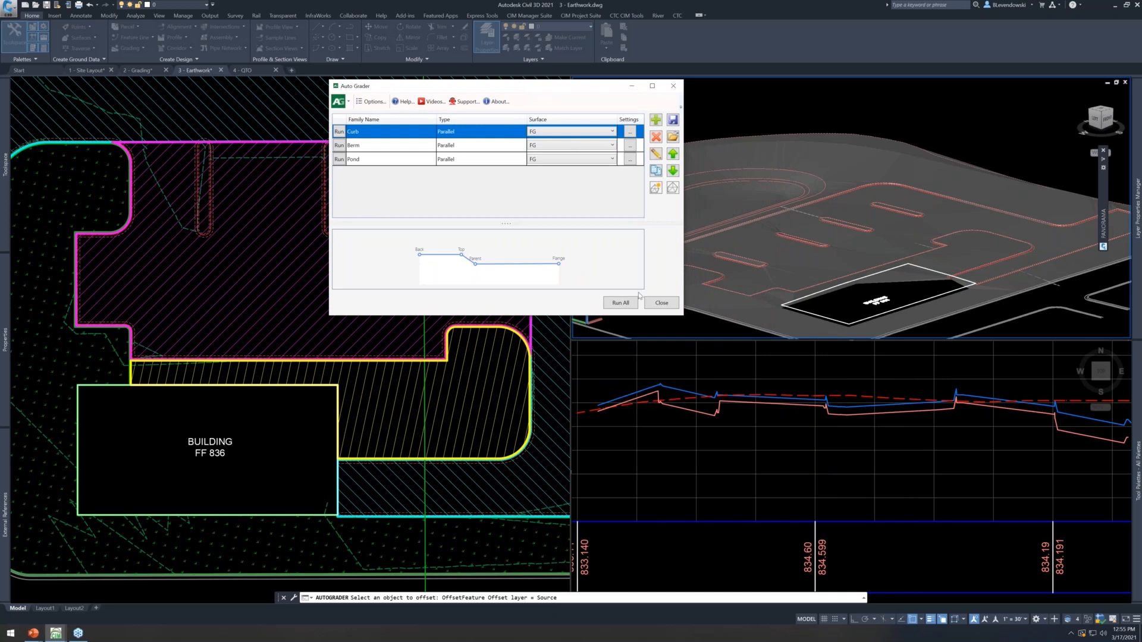
pyautogui.click(662, 303)
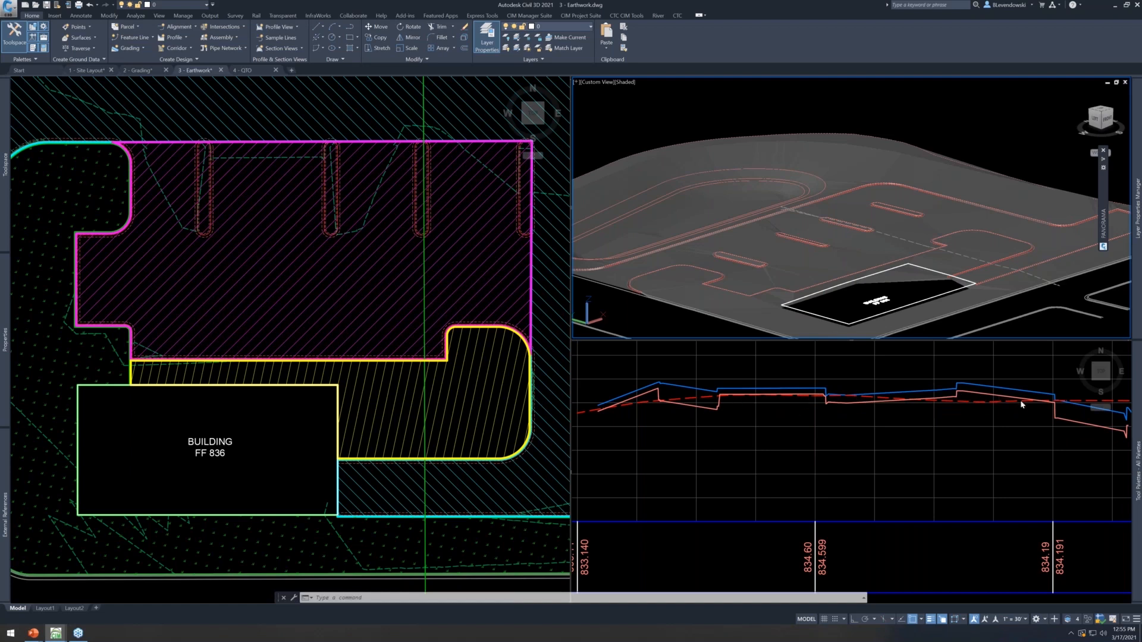
# Reopen Earthwork Processor and recalculate the volumes of the out-of-date set
pyautogui.click(946, 417)
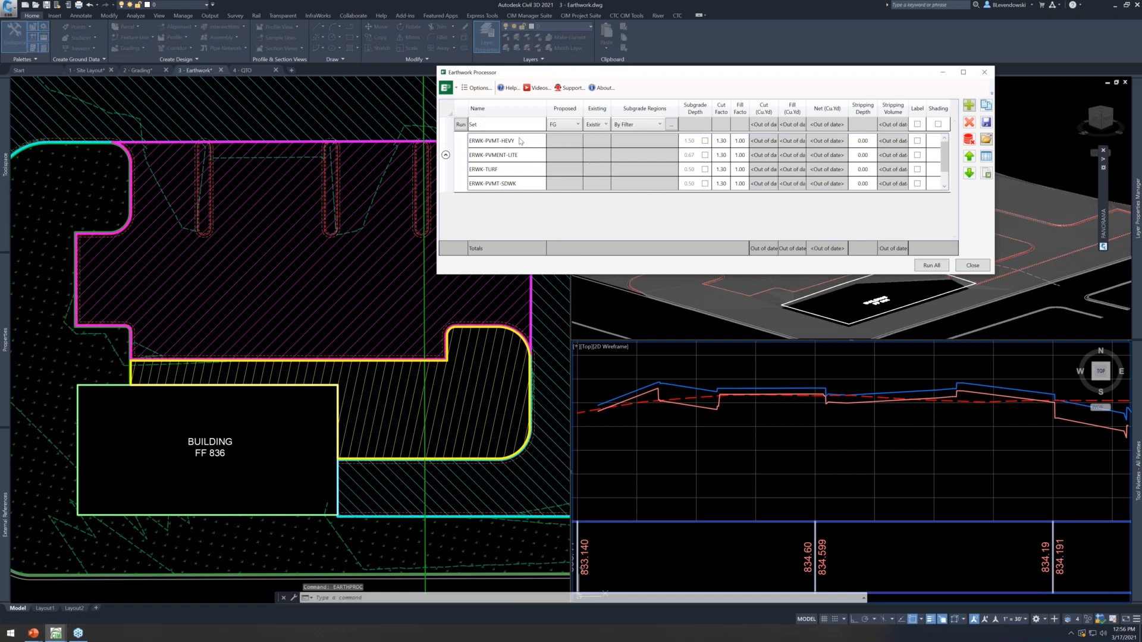
pyautogui.click(521, 141)
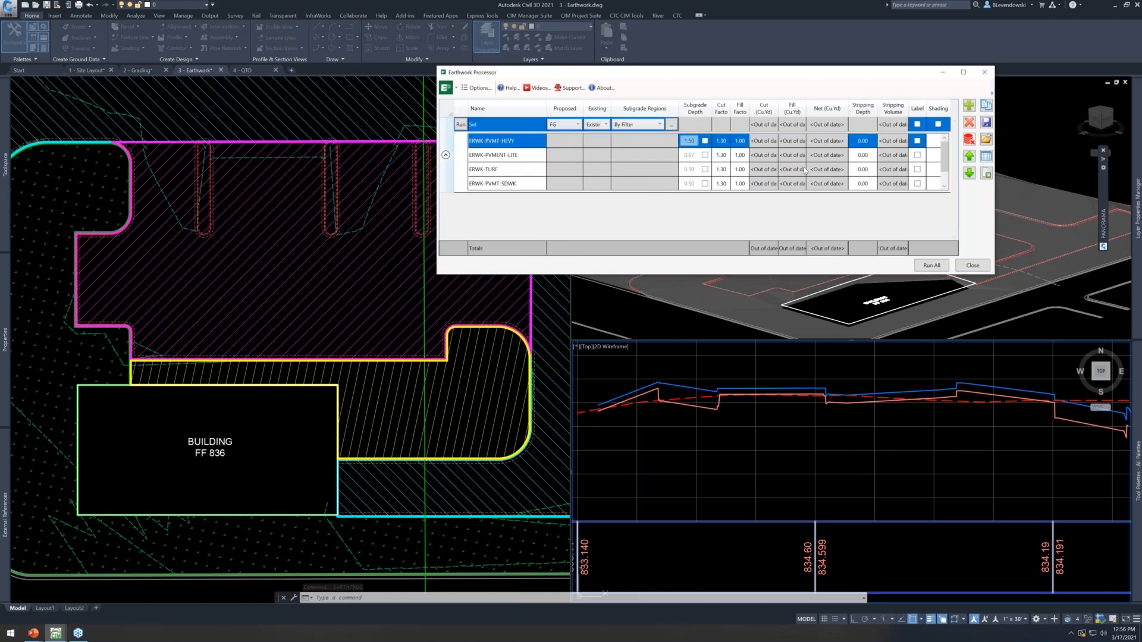
pyautogui.click(461, 124)
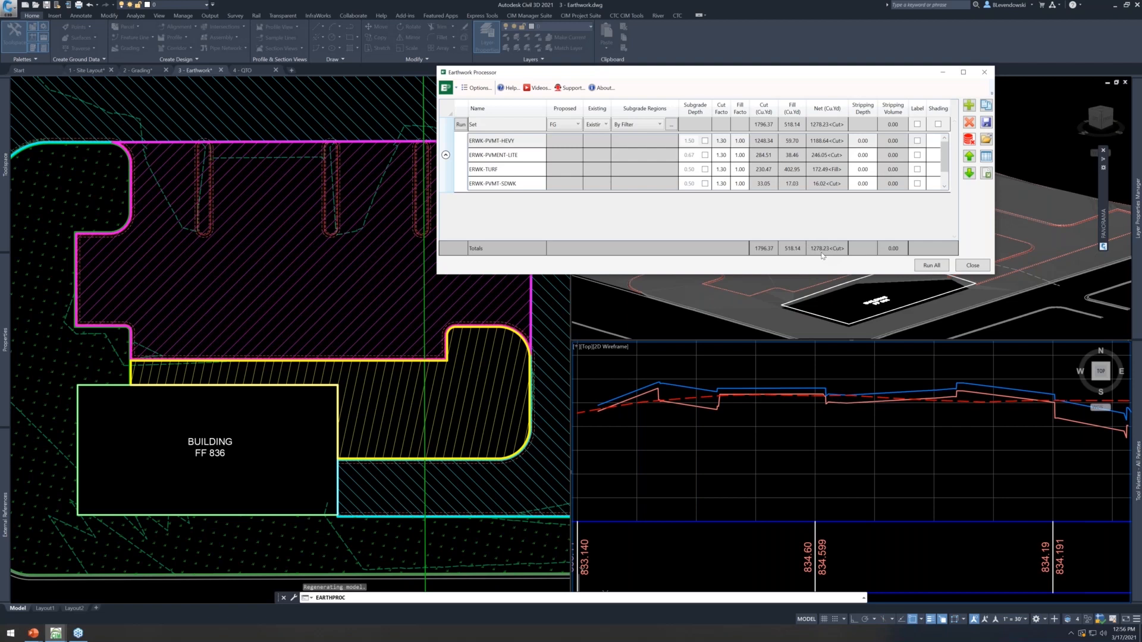
# Remove the Proposed and Existing columns from the Excel/Table report in the Earthwork Processor options
pyautogui.moveTo(711, 73); pyautogui.dragTo(579, 92)
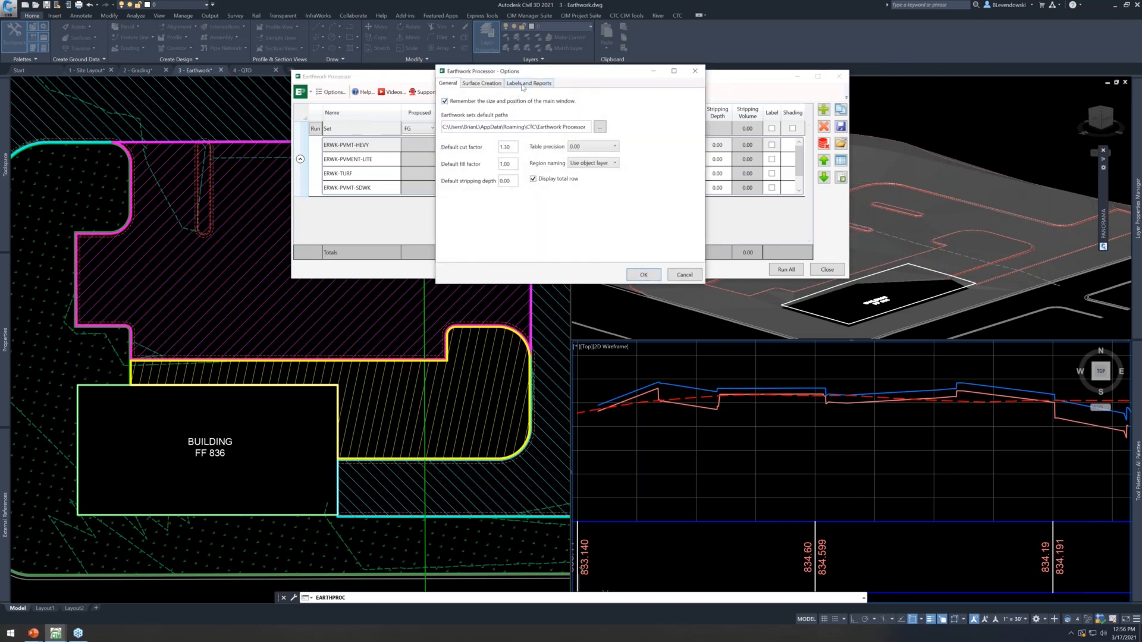
pyautogui.click(523, 86)
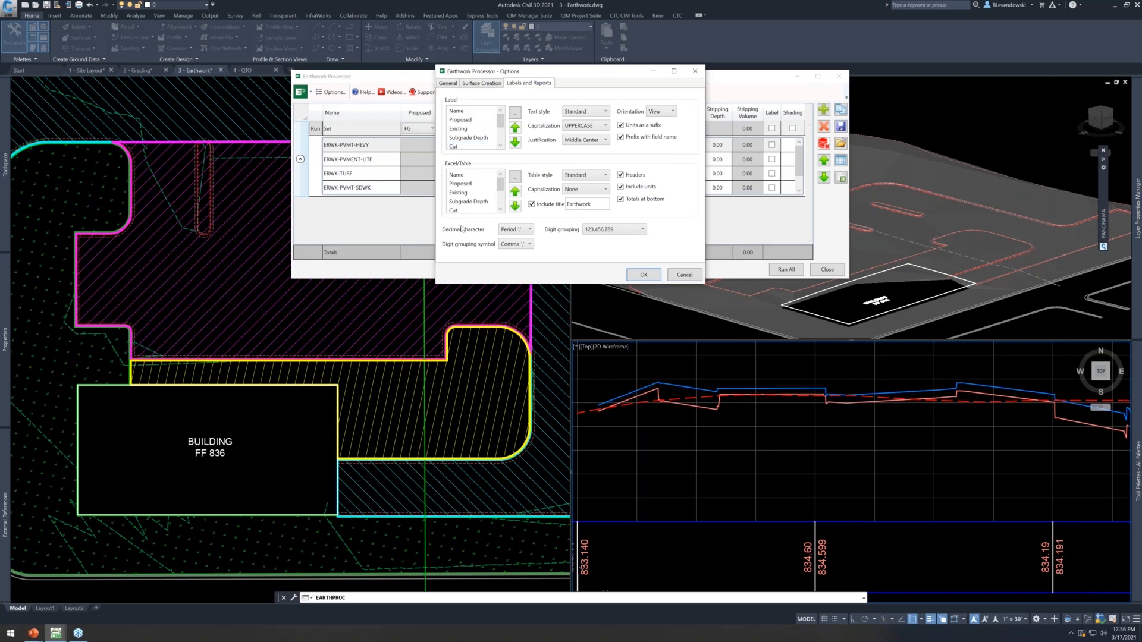
pyautogui.click(516, 178)
pyautogui.click(539, 139)
pyautogui.click(538, 149)
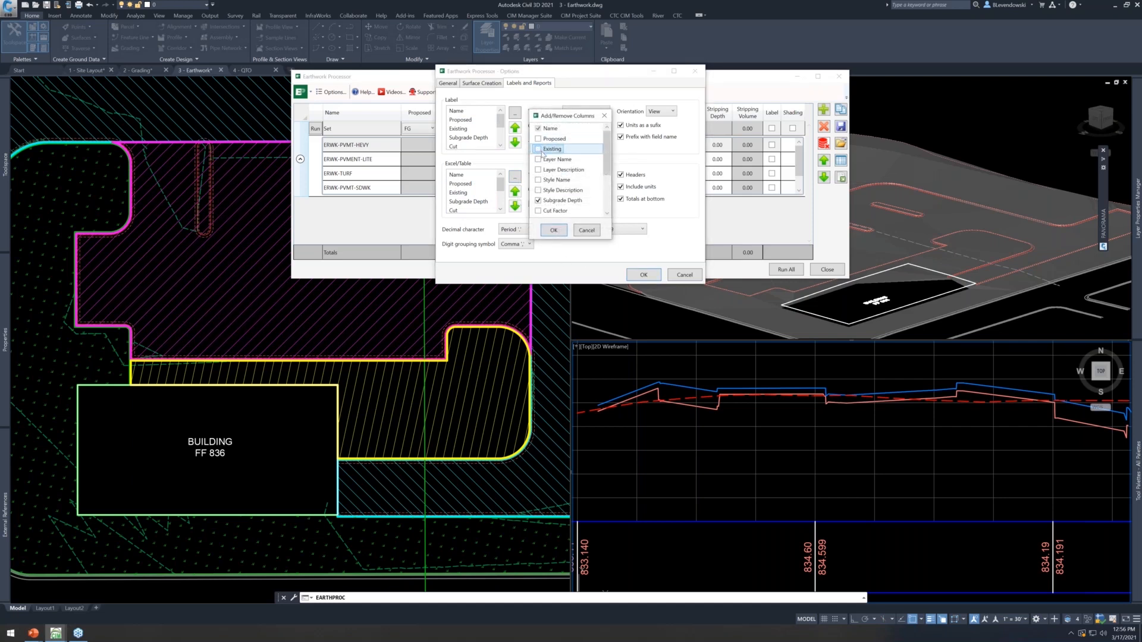
pyautogui.click(554, 231)
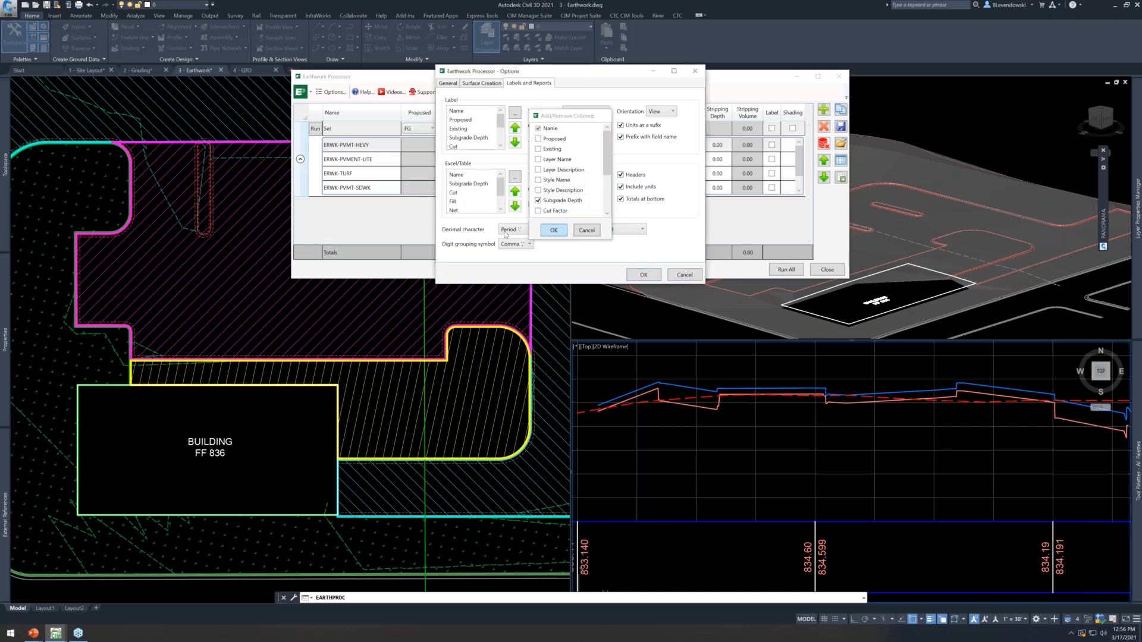
pyautogui.click(636, 274)
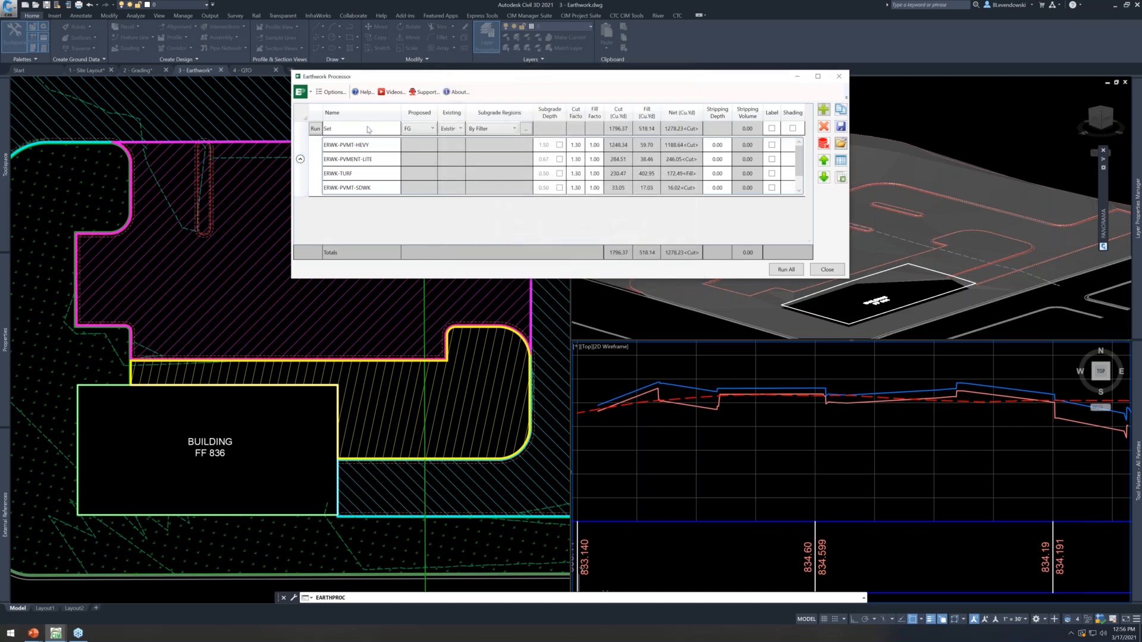
# Insert the earthwork volume table into the drawing in the empty space above the profile view and inspect it
pyautogui.click(840, 160)
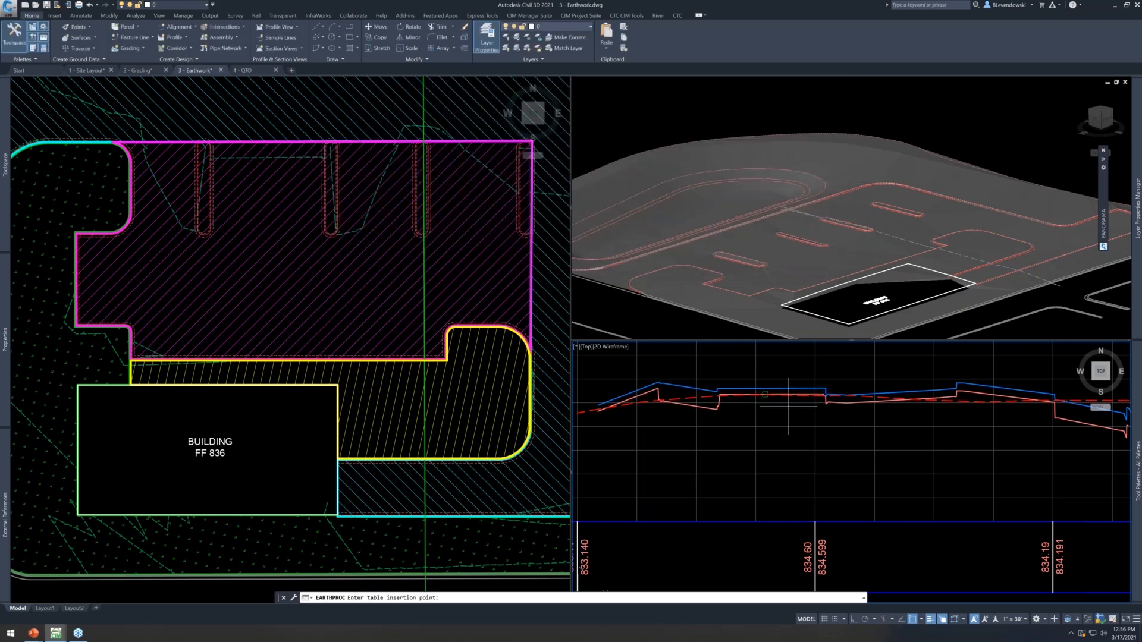
pyautogui.scroll(-8, 791, 441)
pyautogui.scroll(4, 781, 466)
pyautogui.click(780, 466)
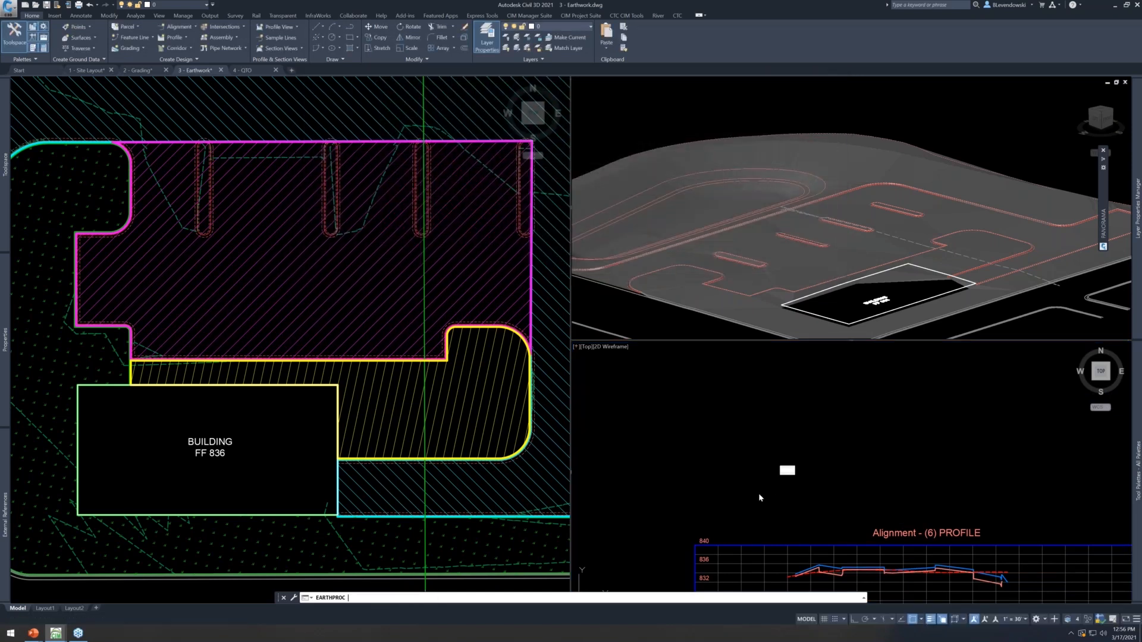
pyautogui.scroll(5, 779, 476)
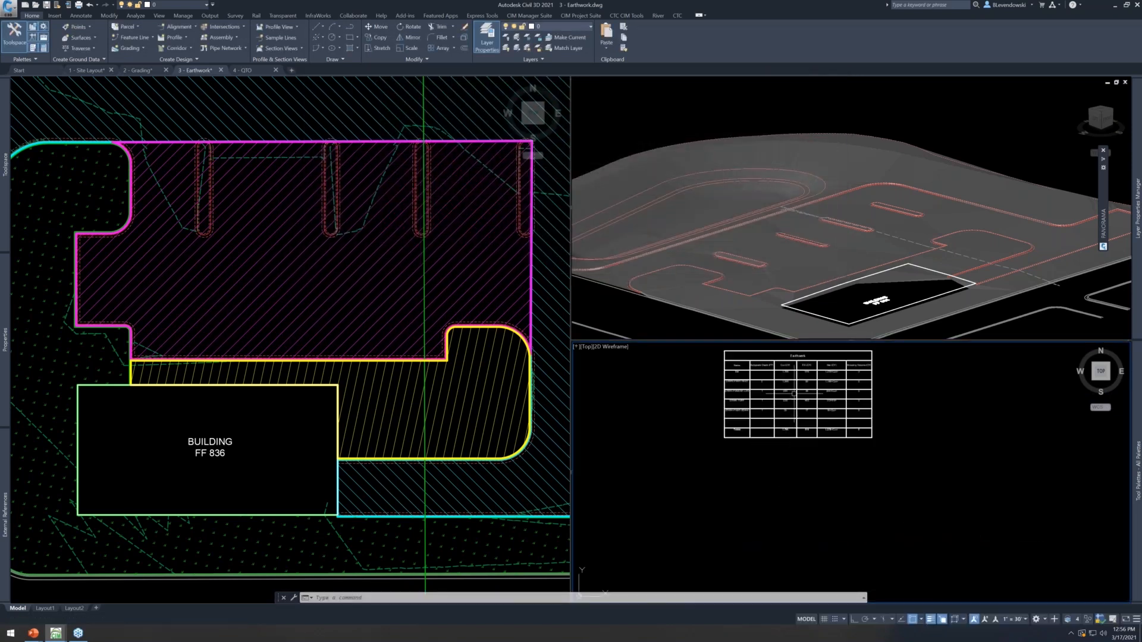
pyautogui.scroll(4, 779, 464)
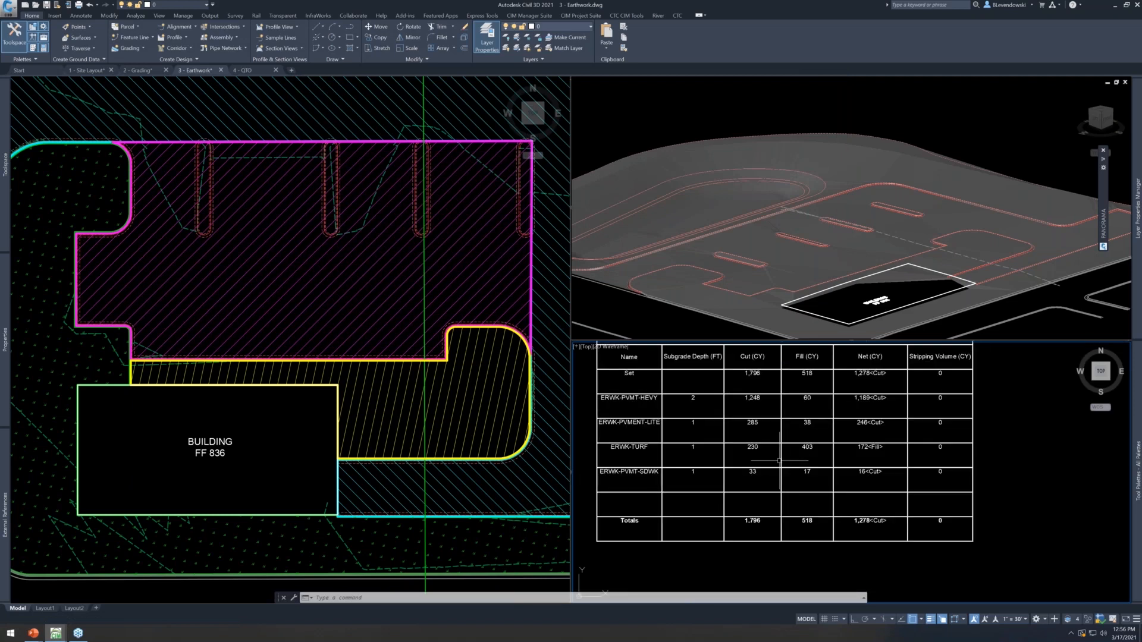
pyautogui.moveTo(817, 397); pyautogui.dragTo(847, 432, button='middle')
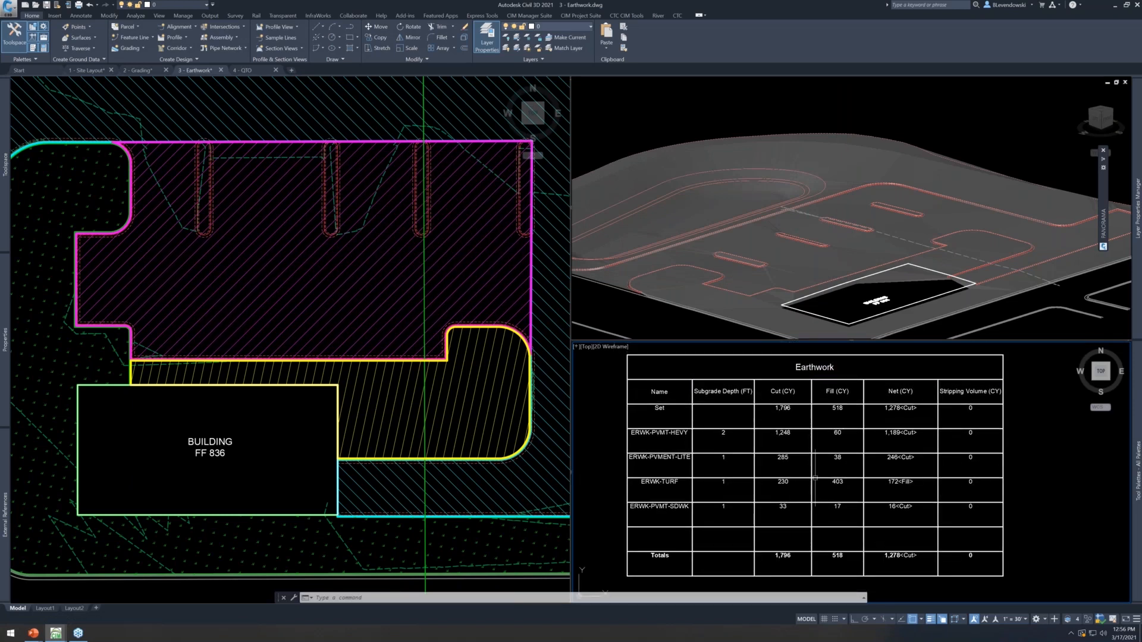
# Zoom out the site plan, switch to the PowerPoint slide show and advance to the QTO and Legends slide
pyautogui.moveTo(815, 478)
pyautogui.click(467, 416)
pyautogui.scroll(-6, 467, 414)
pyautogui.hotkey('alt', 'Tab')
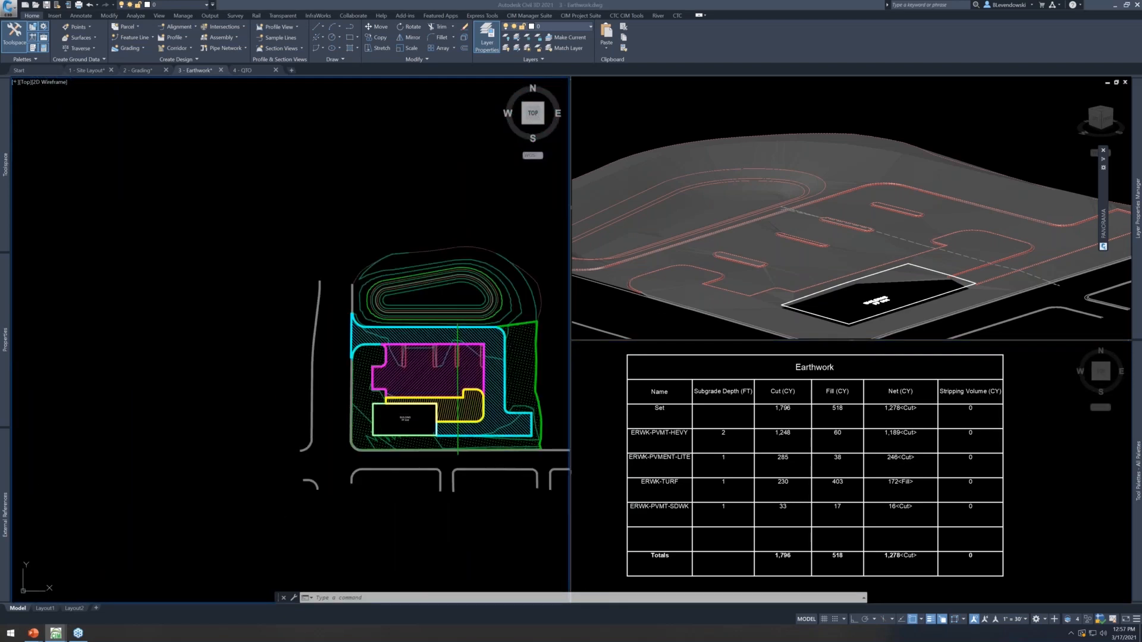
pyautogui.click(547, 251)
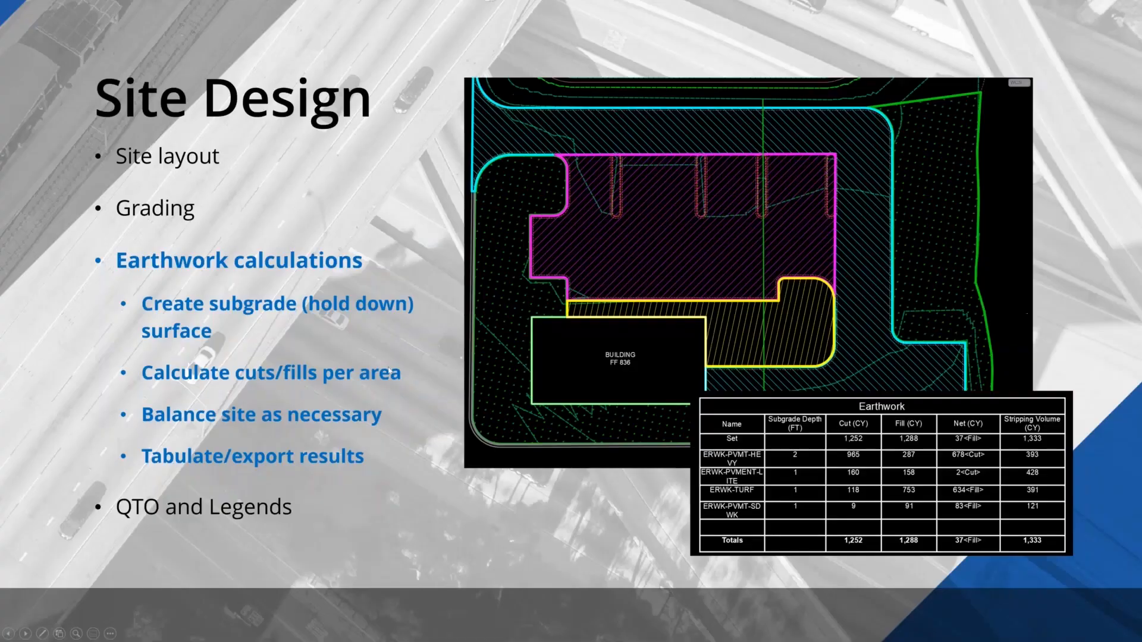
pyautogui.click(381, 409)
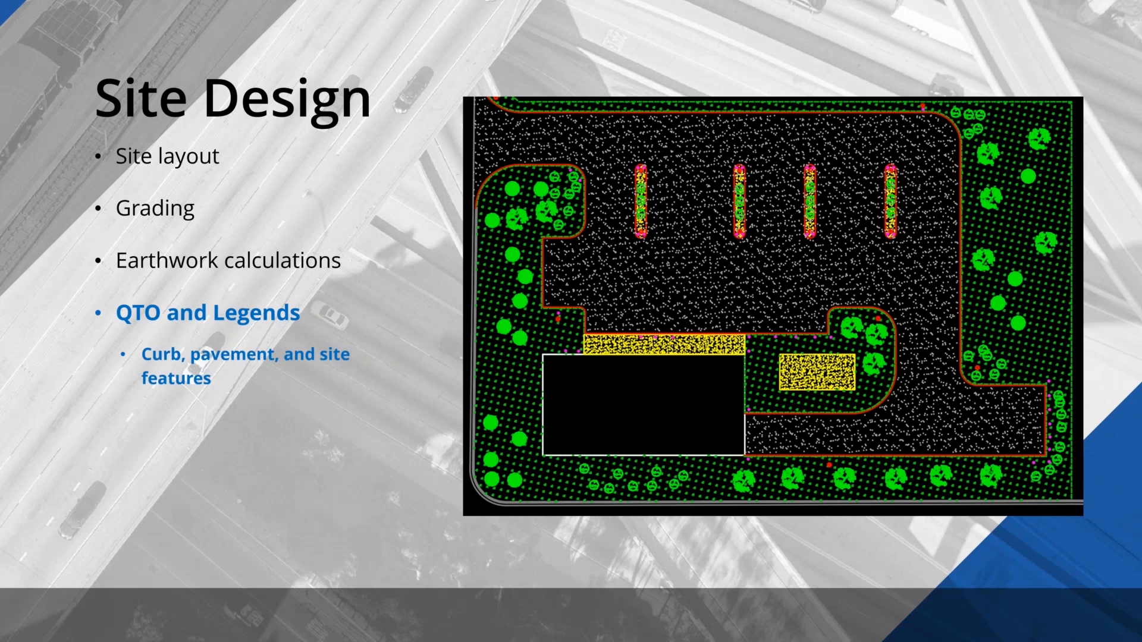
# Switch to the 4 - QTO drawing in Civil 3D and save it
pyautogui.hotkey('alt', 'Tab')
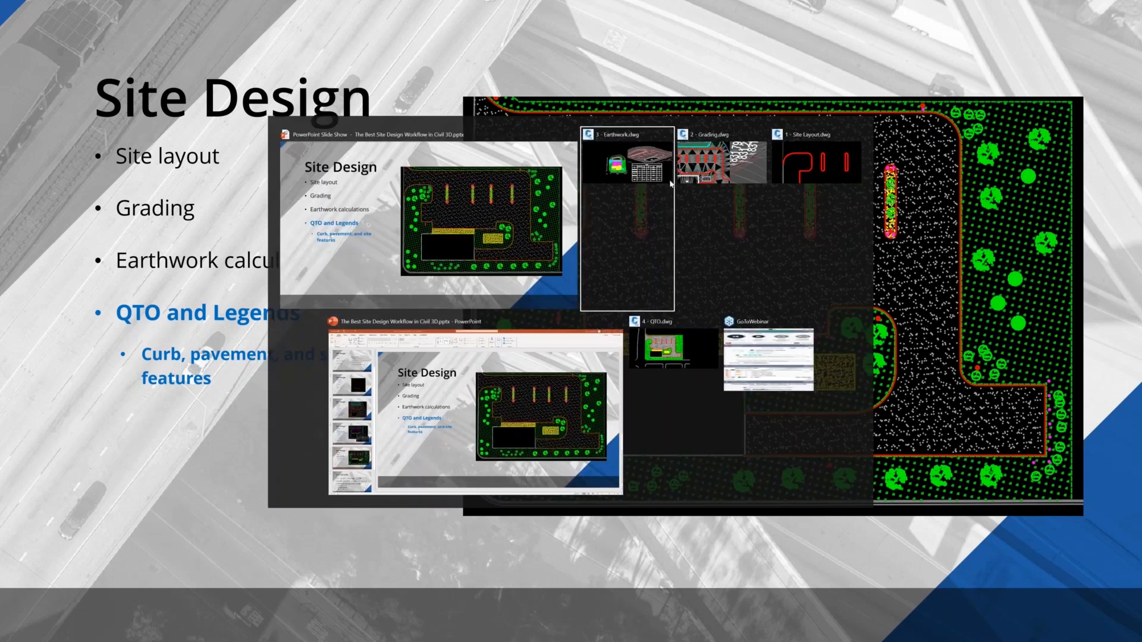
pyautogui.click(673, 339)
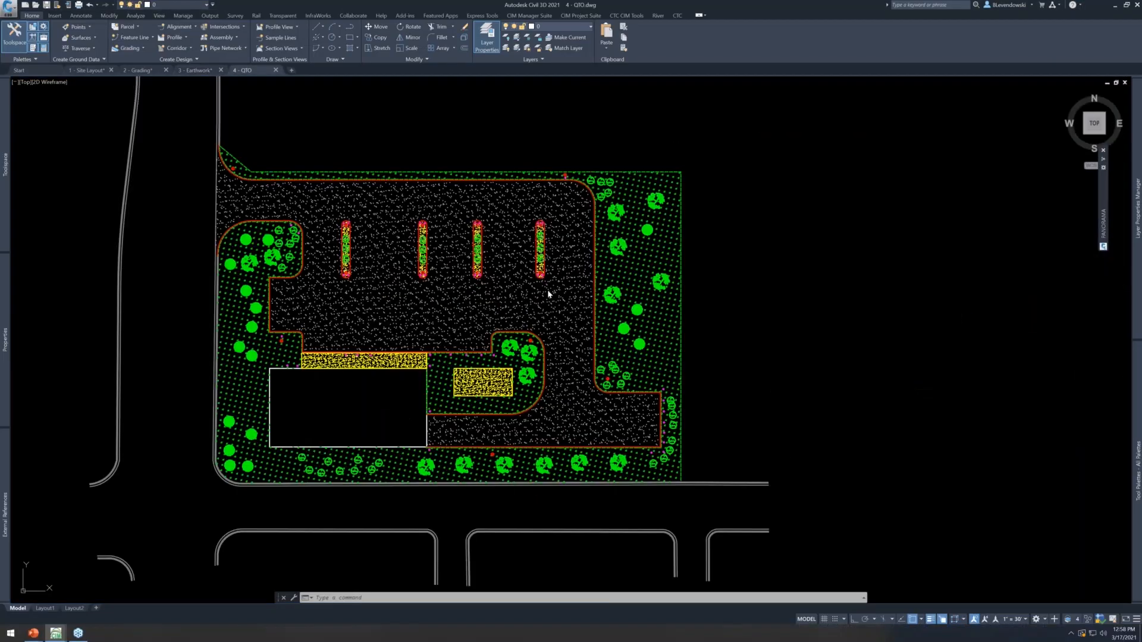
pyautogui.hotkey('ctrl', 's')
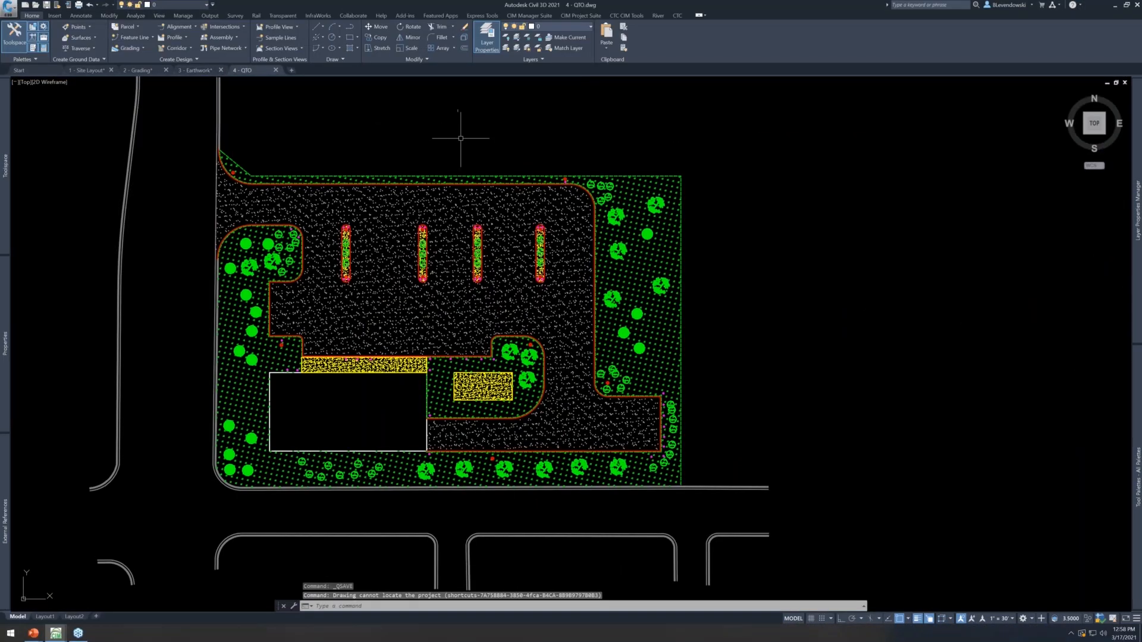
# Open the Data Wizard table setup and resize and move its window so the site plan stays visible
pyautogui.click(579, 16)
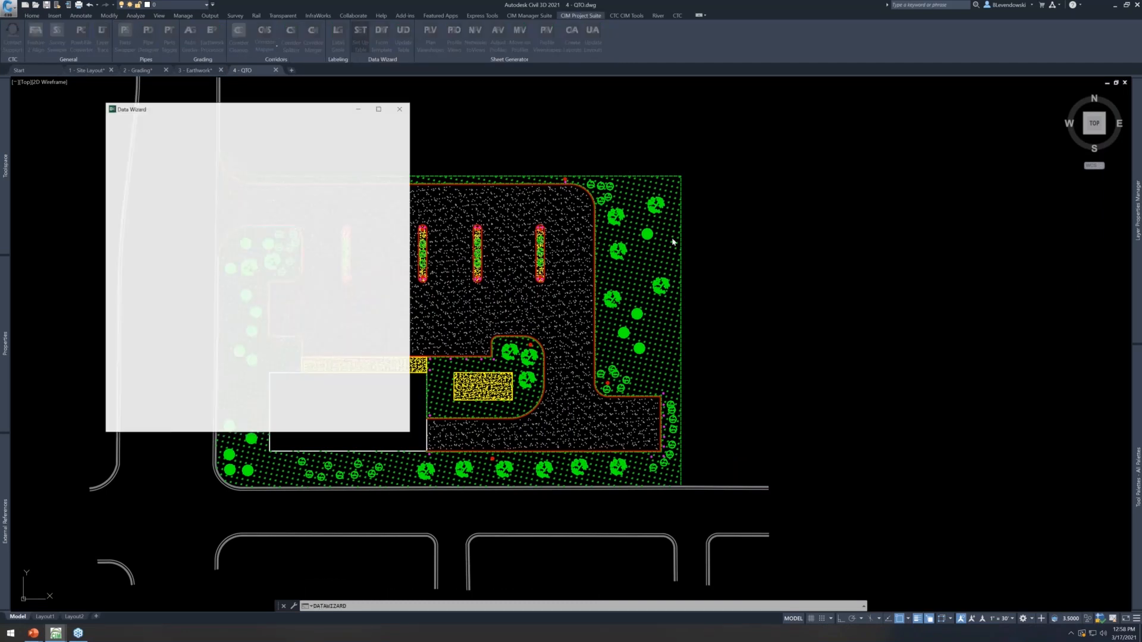
pyautogui.moveTo(515, 116); pyautogui.dragTo(696, 77)
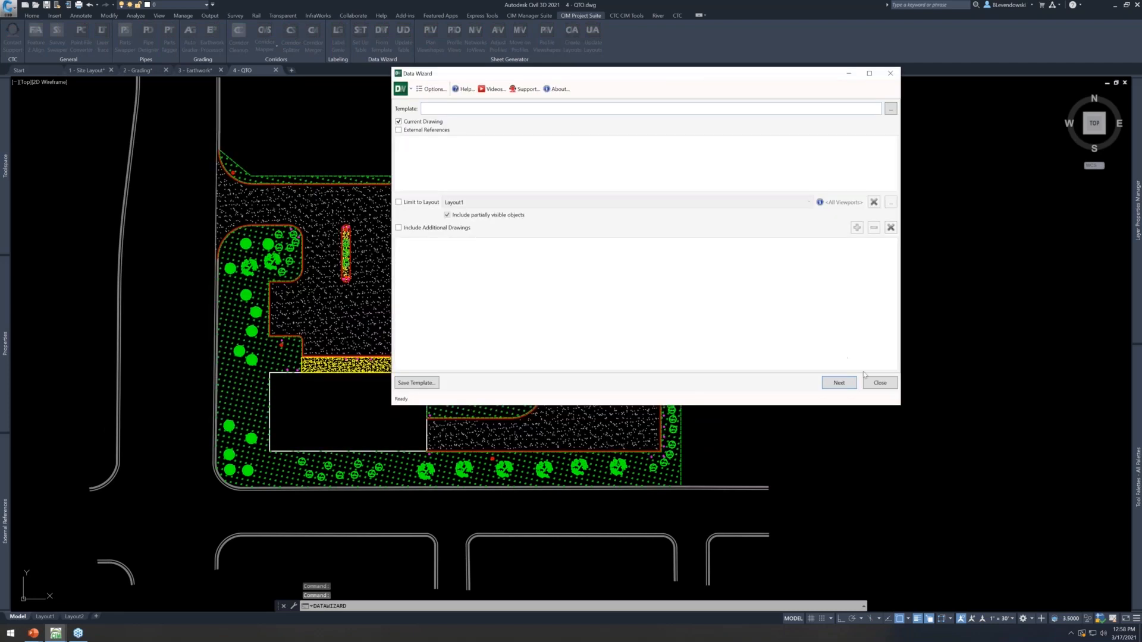
pyautogui.moveTo(900, 405); pyautogui.dragTo(767, 331)
pyautogui.moveTo(625, 78); pyautogui.dragTo(795, 33)
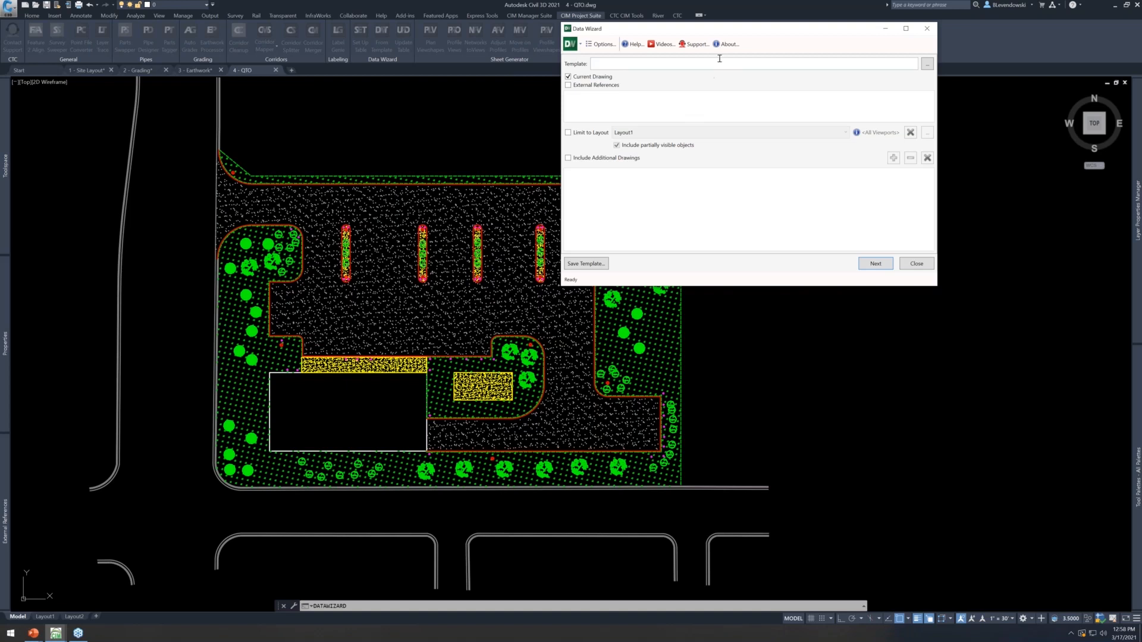
pyautogui.moveTo(762, 32); pyautogui.dragTo(878, 33)
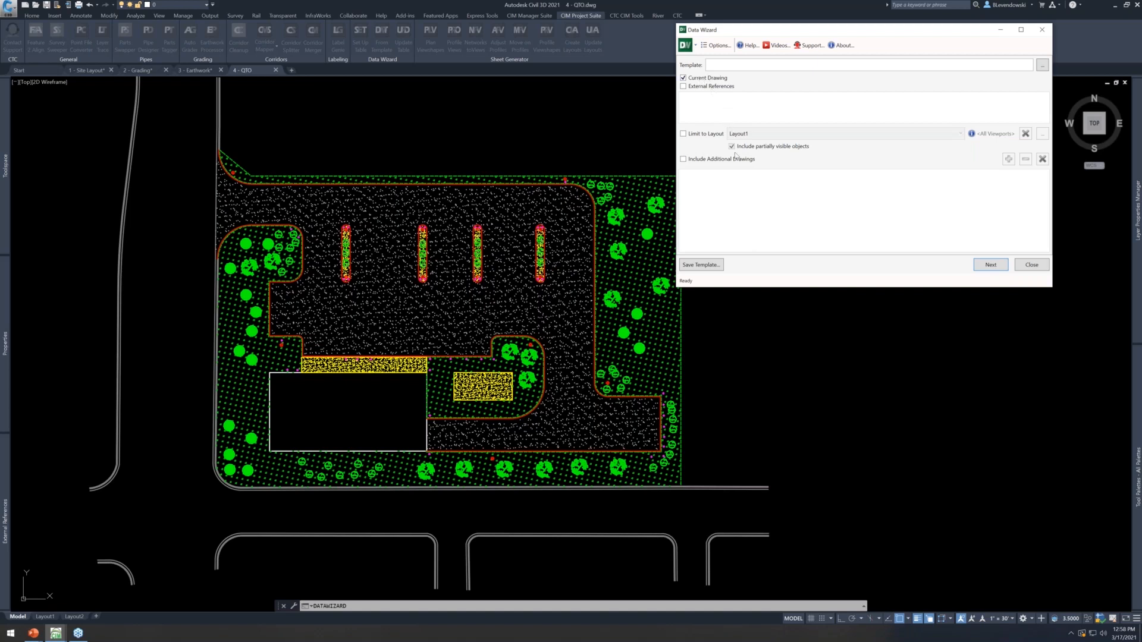
# Proceed with the current drawing as source and refresh the item counts of the blocks, hatches and polylines
pyautogui.click(993, 266)
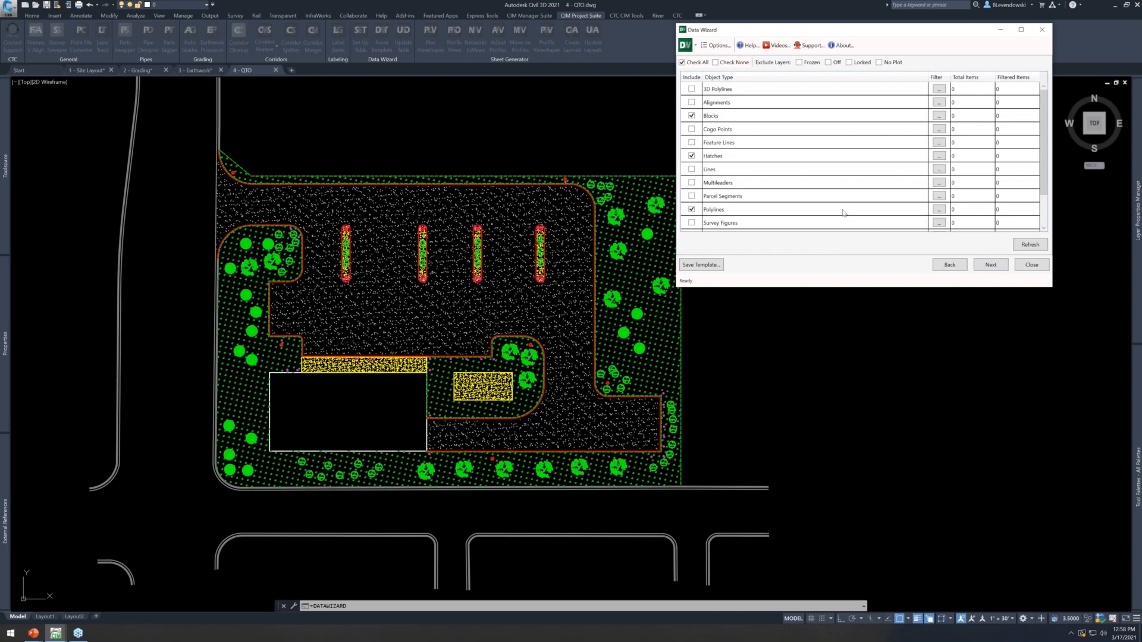
pyautogui.click(1032, 245)
pyautogui.click(726, 215)
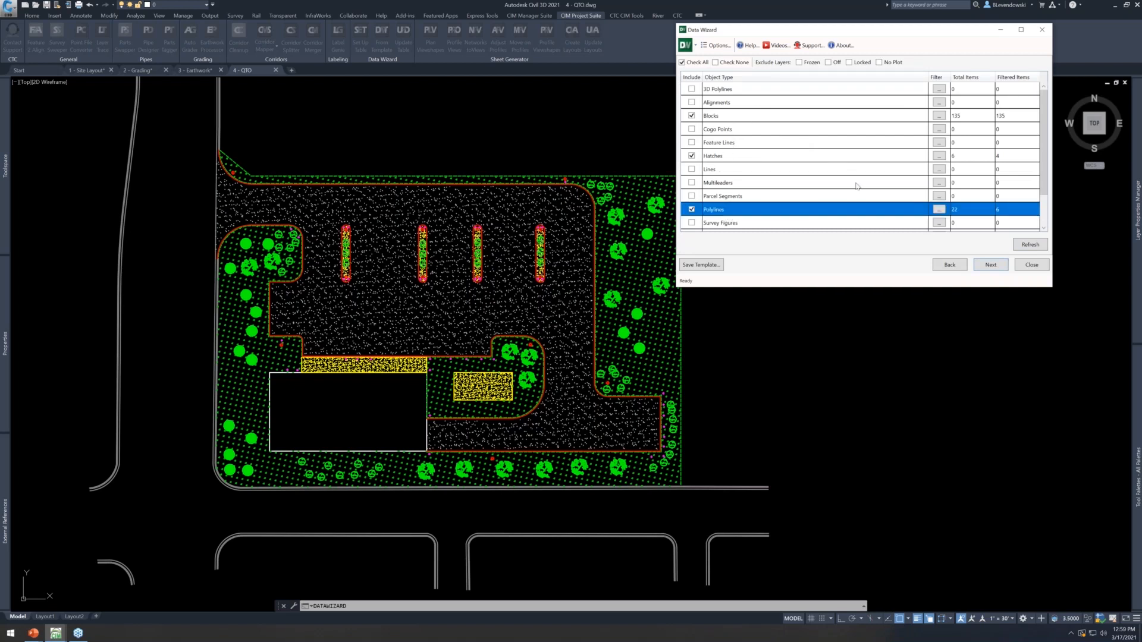
# Check the layer filter of the hatches, which includes the pave and vege layers, and accept it
pyautogui.click(939, 156)
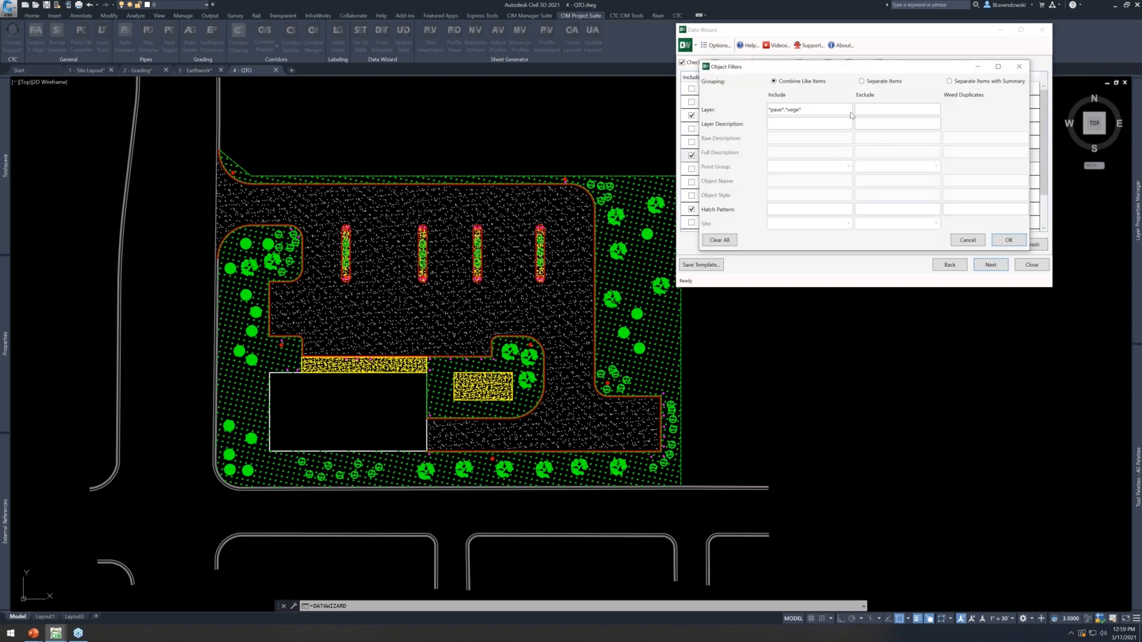
pyautogui.moveTo(821, 111); pyautogui.dragTo(767, 111)
pyautogui.click(814, 110)
pyautogui.doubleClick(784, 113)
pyautogui.click(1008, 242)
# Continue to the extraction list, expand its Blocks and Hatches groups and enlarge the wizard window to show them
pyautogui.click(980, 262)
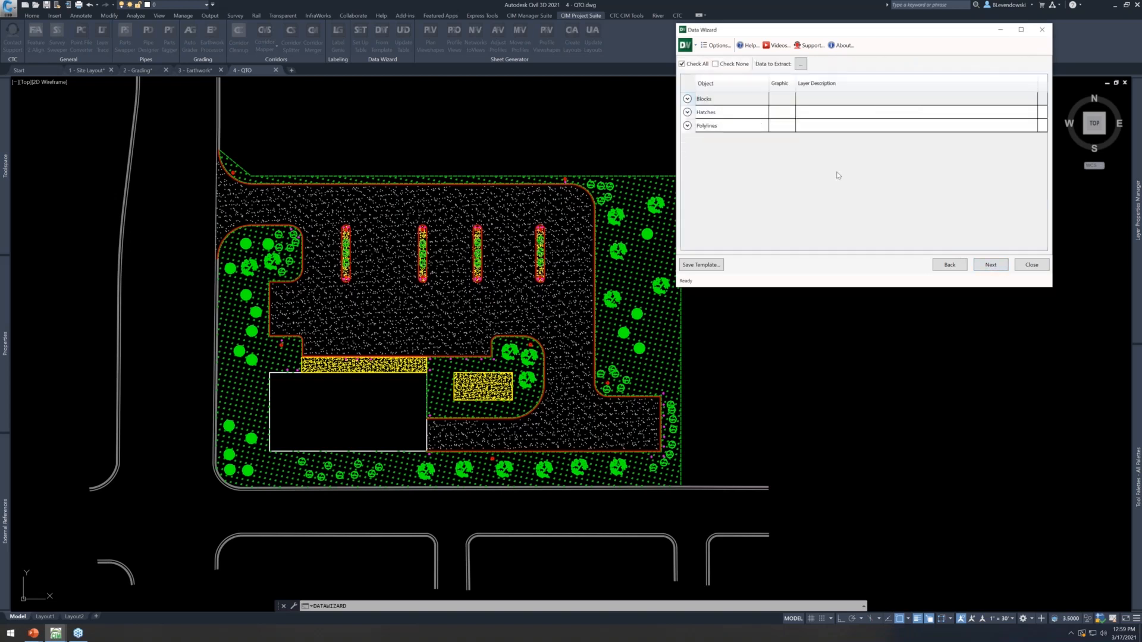
pyautogui.click(688, 99)
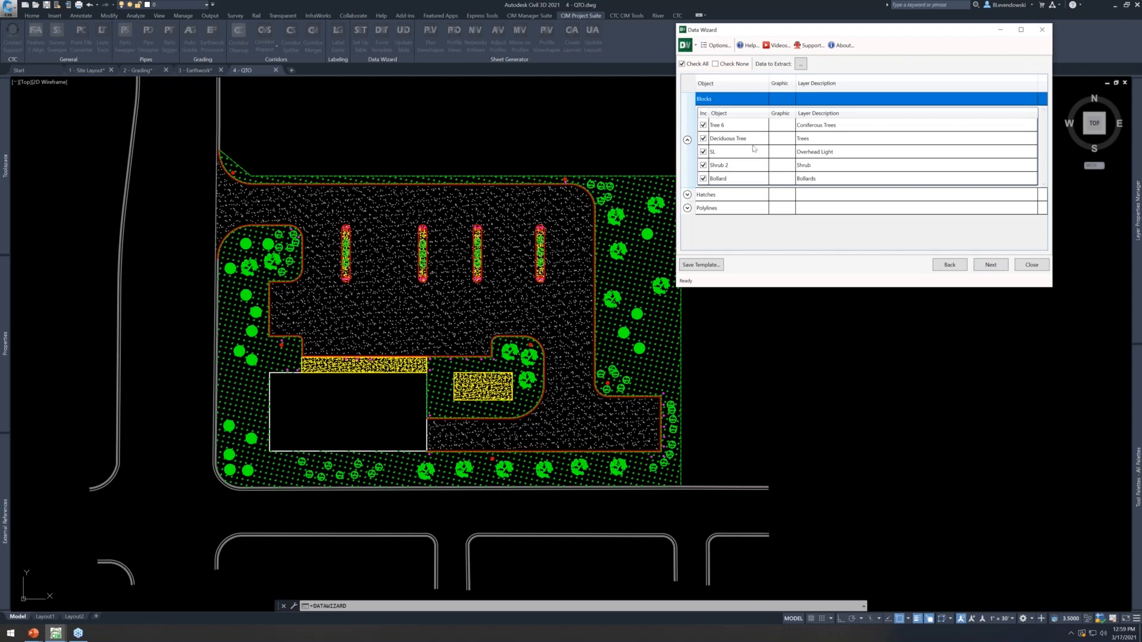
pyautogui.click(687, 194)
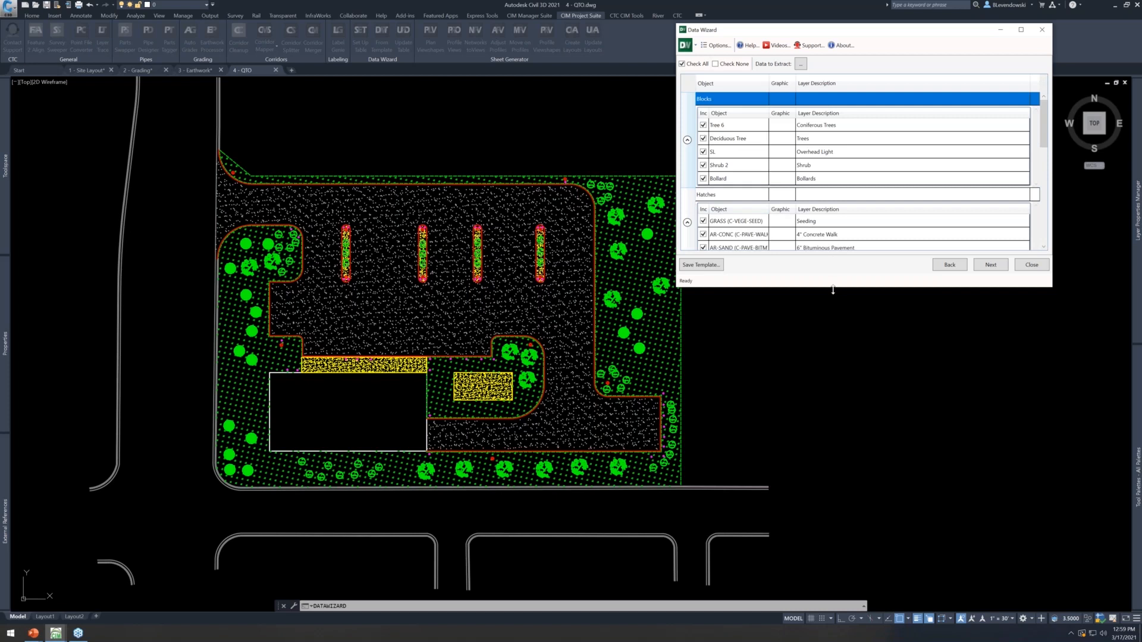
pyautogui.moveTo(853, 351); pyautogui.dragTo(866, 370)
# Add Area, 2D Length and Count to the data to extract
pyautogui.click(801, 63)
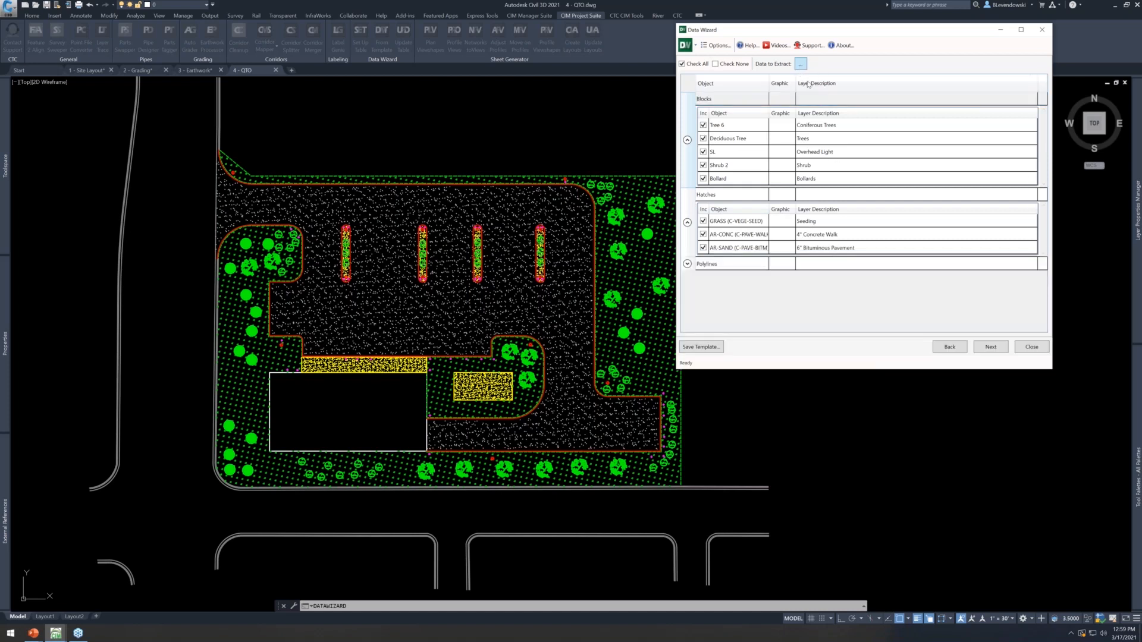
pyautogui.scroll(-2, 821, 196)
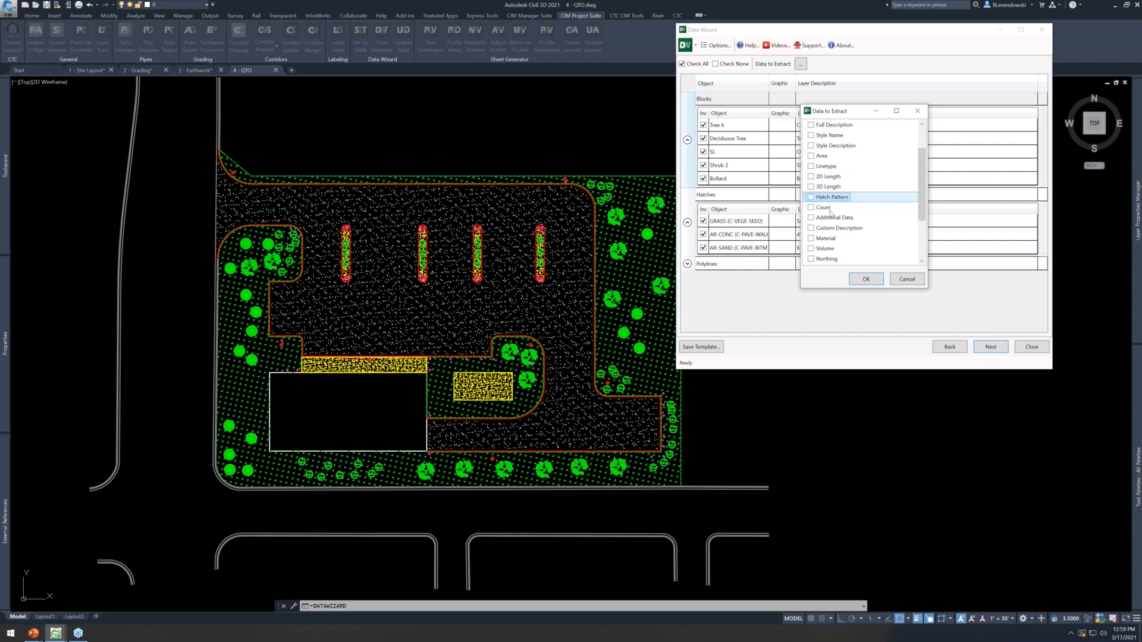
pyautogui.click(812, 208)
pyautogui.click(811, 177)
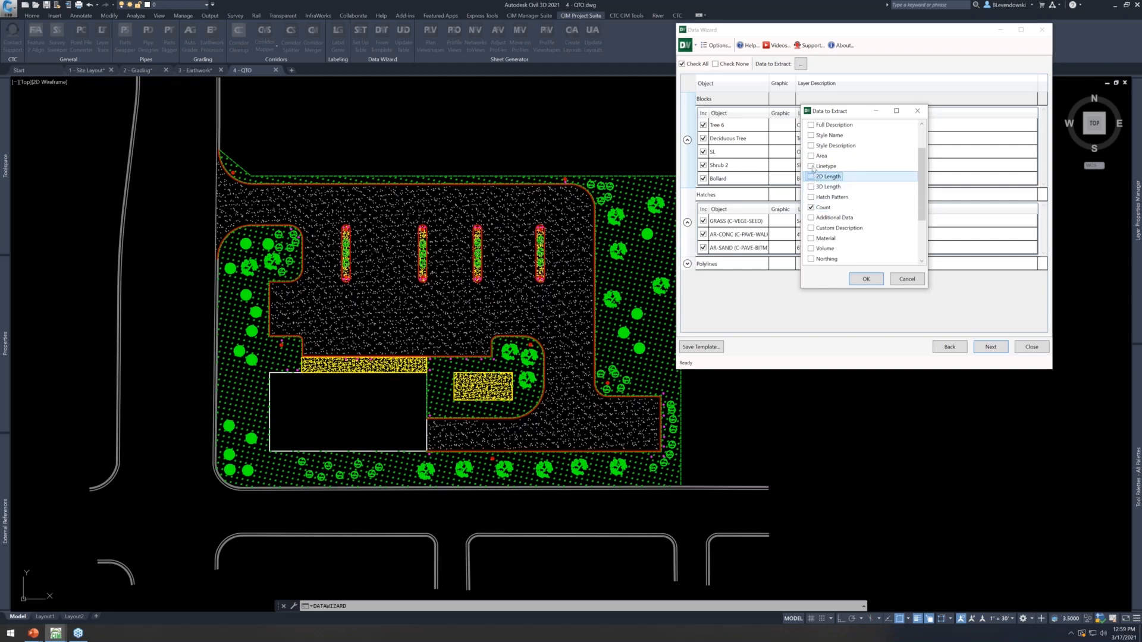
pyautogui.click(811, 156)
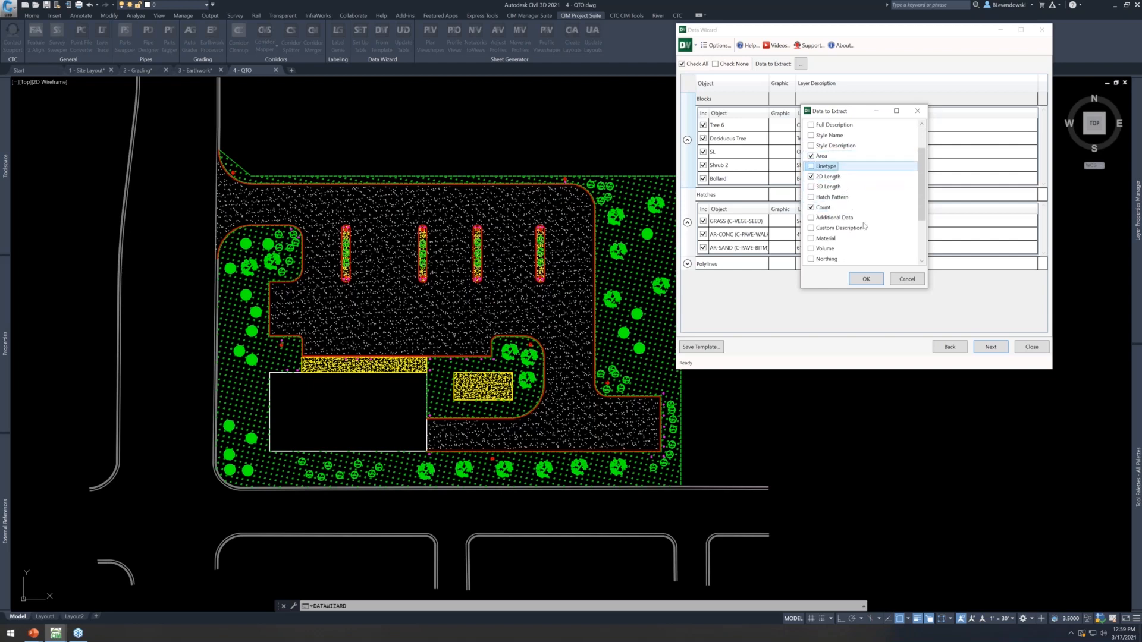
pyautogui.click(866, 279)
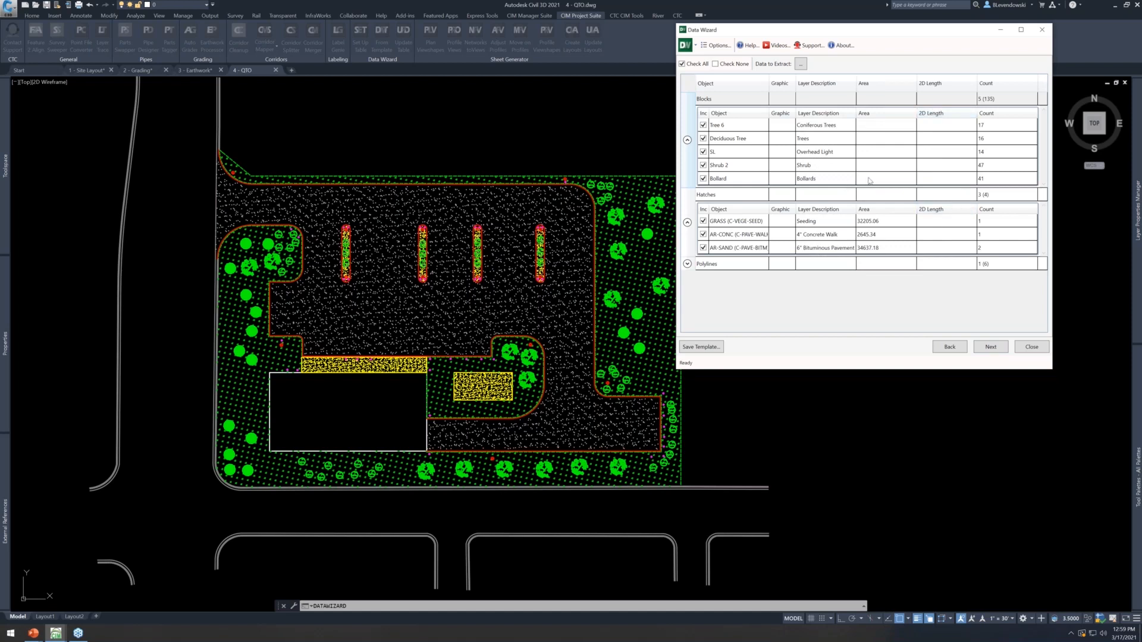
# Export the quantities to Excel, overwriting the existing QTO.xlsx, then review the exported rows and close the workbook
pyautogui.click(980, 349)
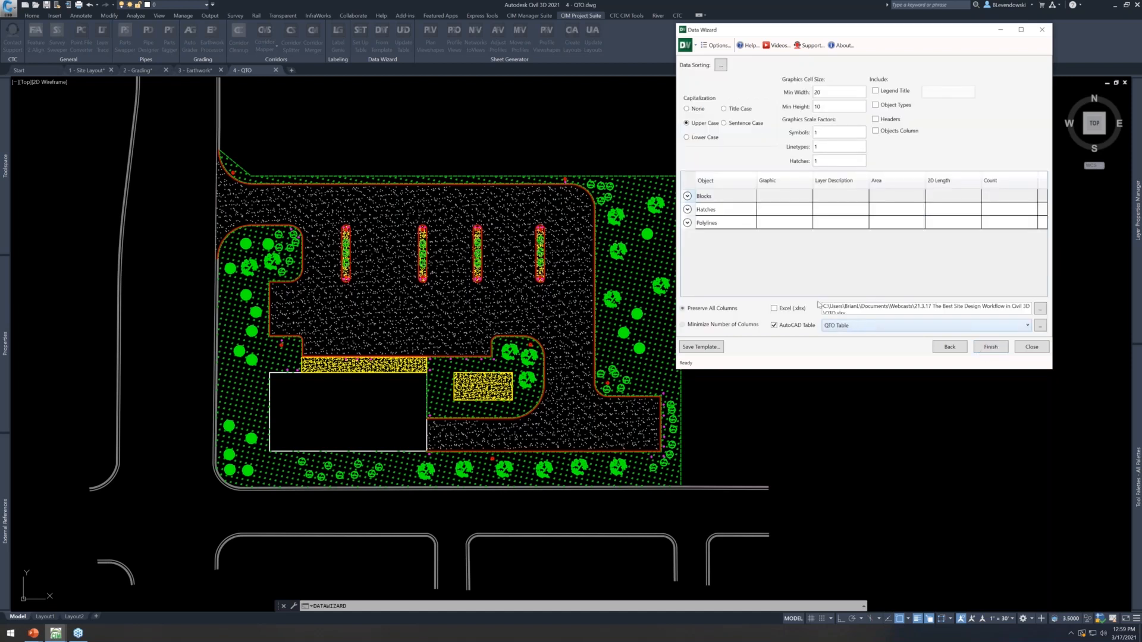
pyautogui.click(784, 310)
pyautogui.click(991, 348)
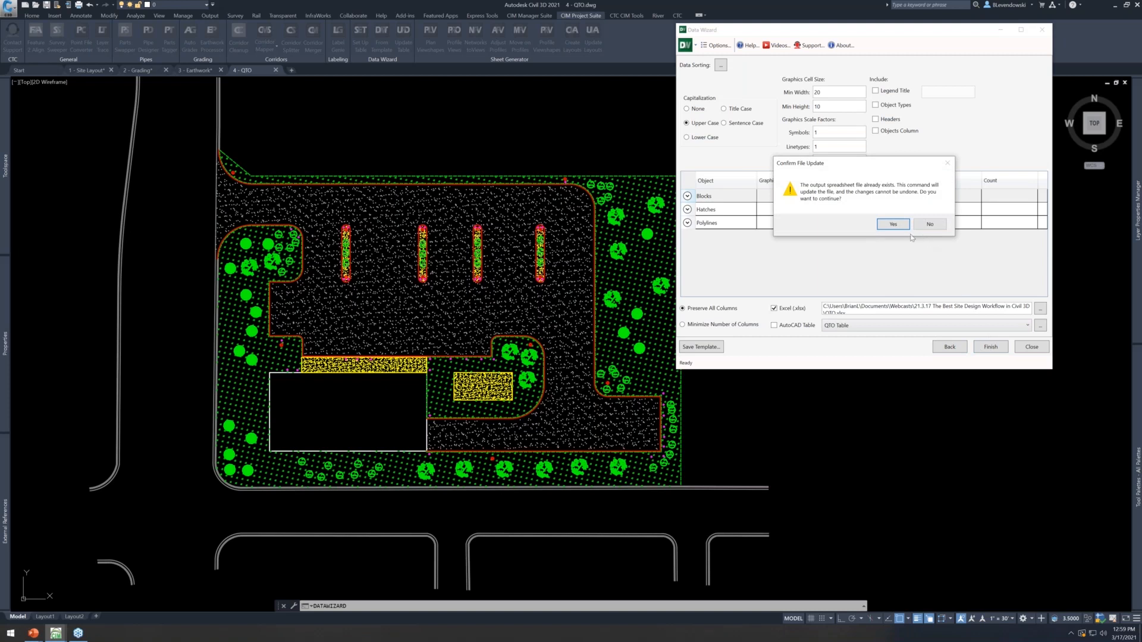
pyautogui.click(893, 224)
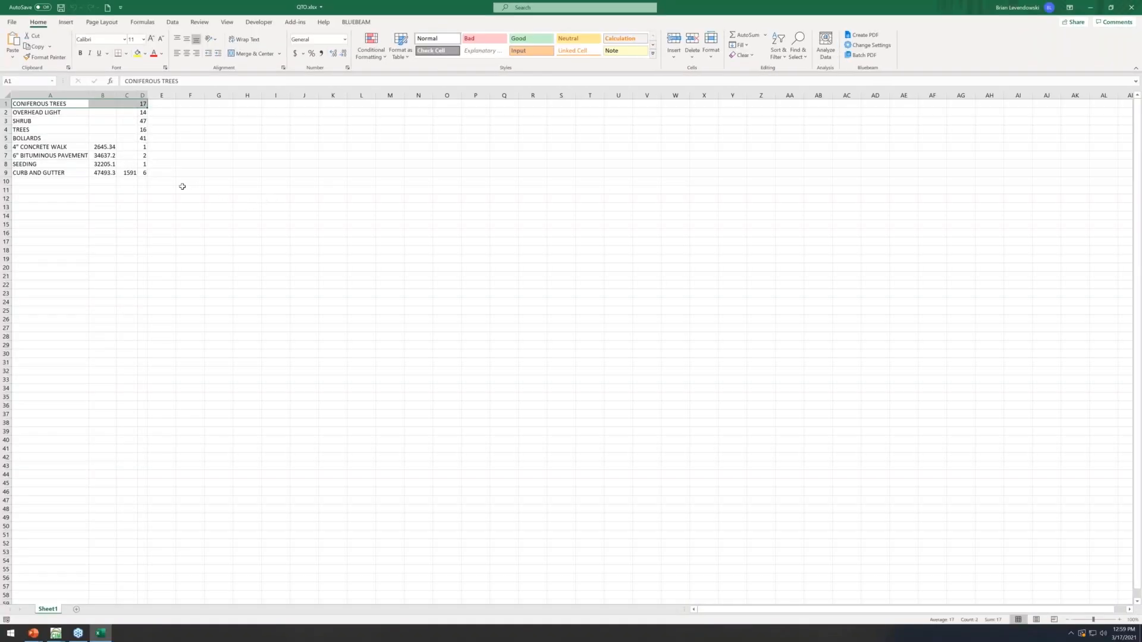
pyautogui.moveTo(145, 172); pyautogui.dragTo(33, 104)
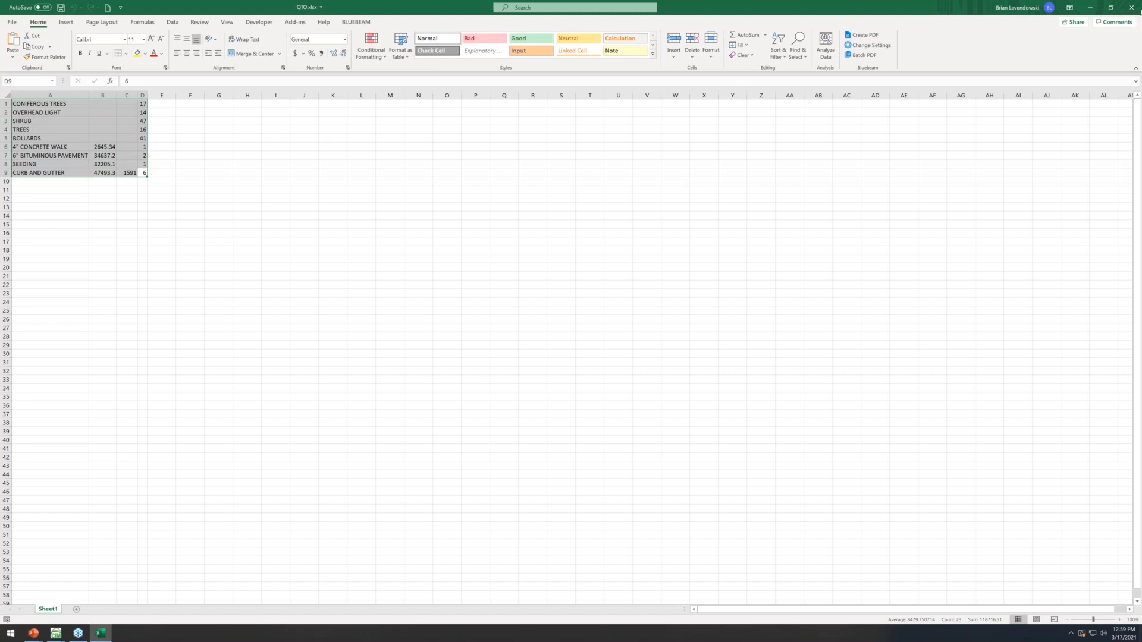
pyautogui.click(1131, 7)
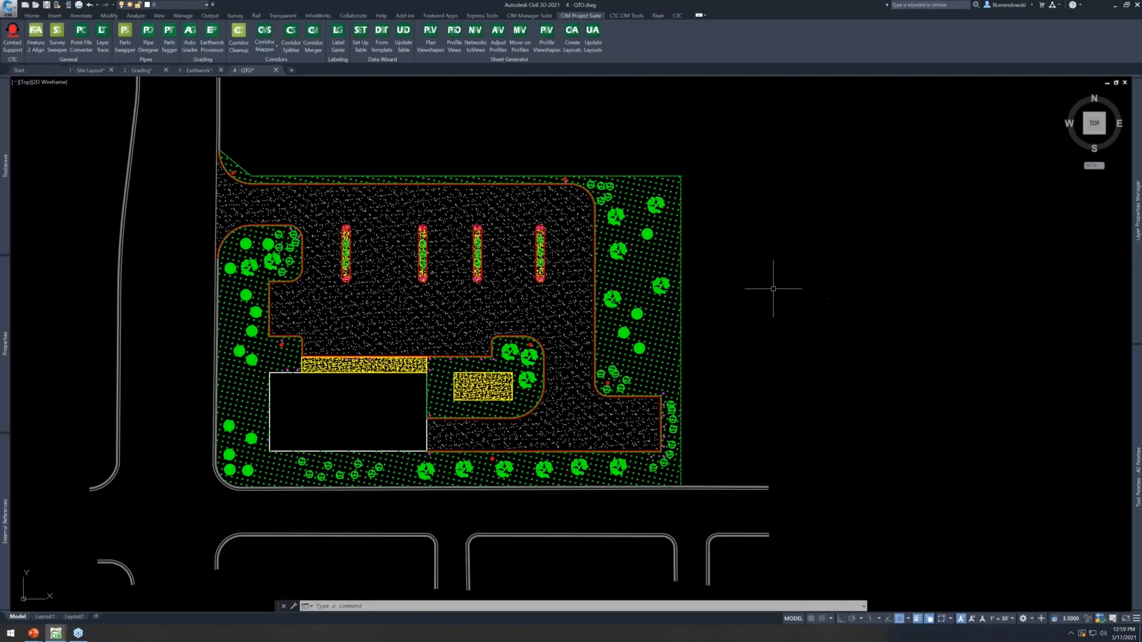
# Reopen the Data Wizard table setup and limit the data to extract to Graphic and Layer Description
pyautogui.click(357, 35)
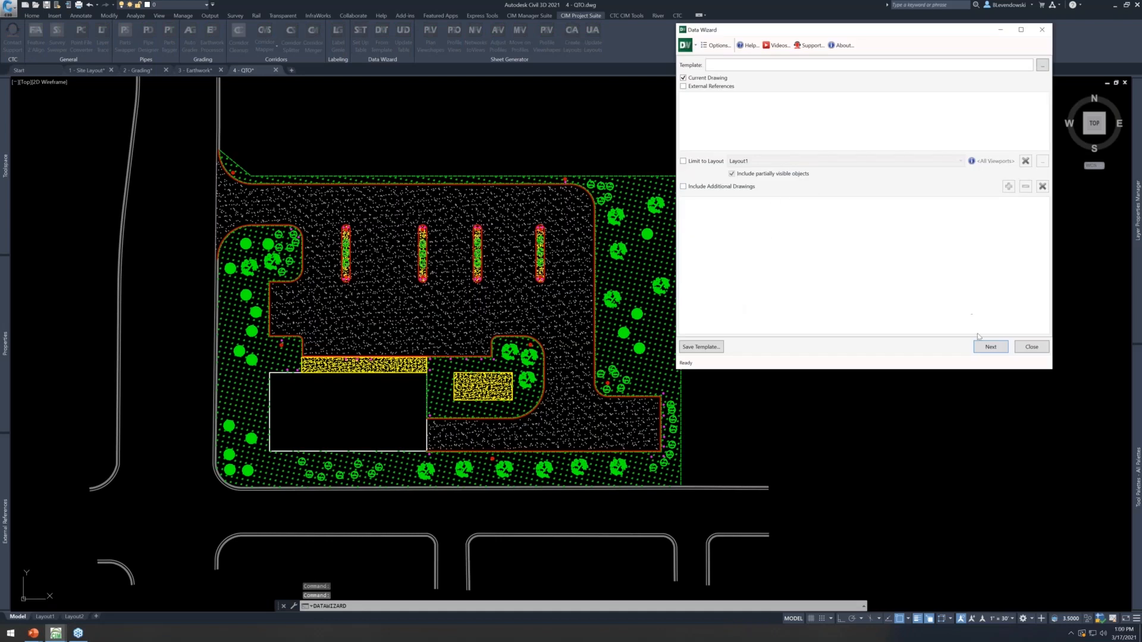
pyautogui.click(989, 347)
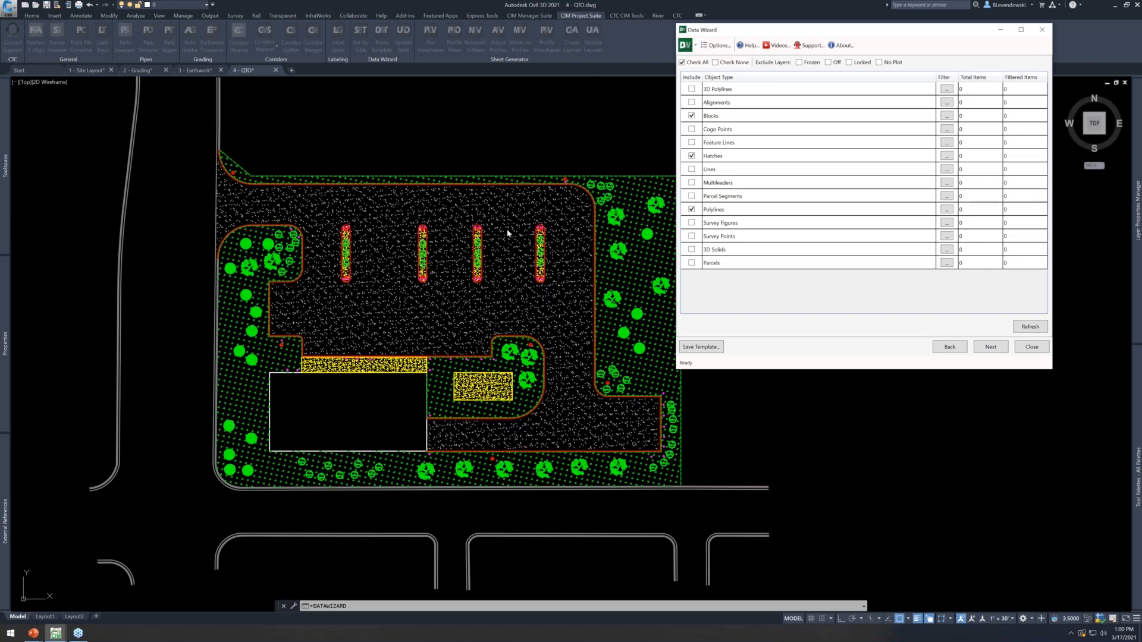
pyautogui.click(993, 351)
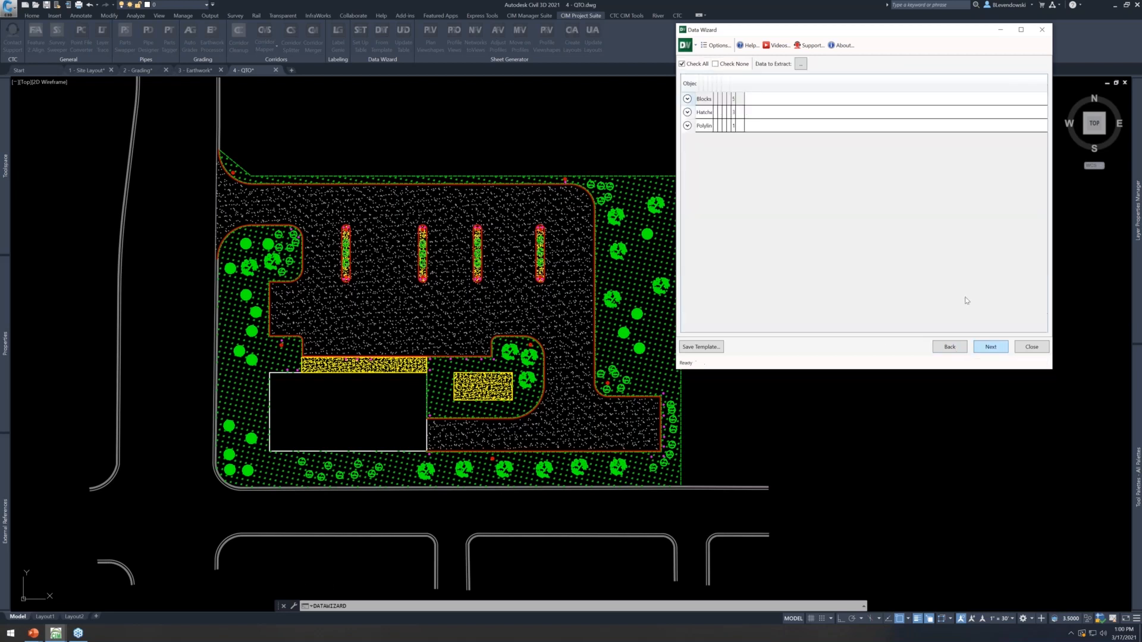
pyautogui.click(800, 63)
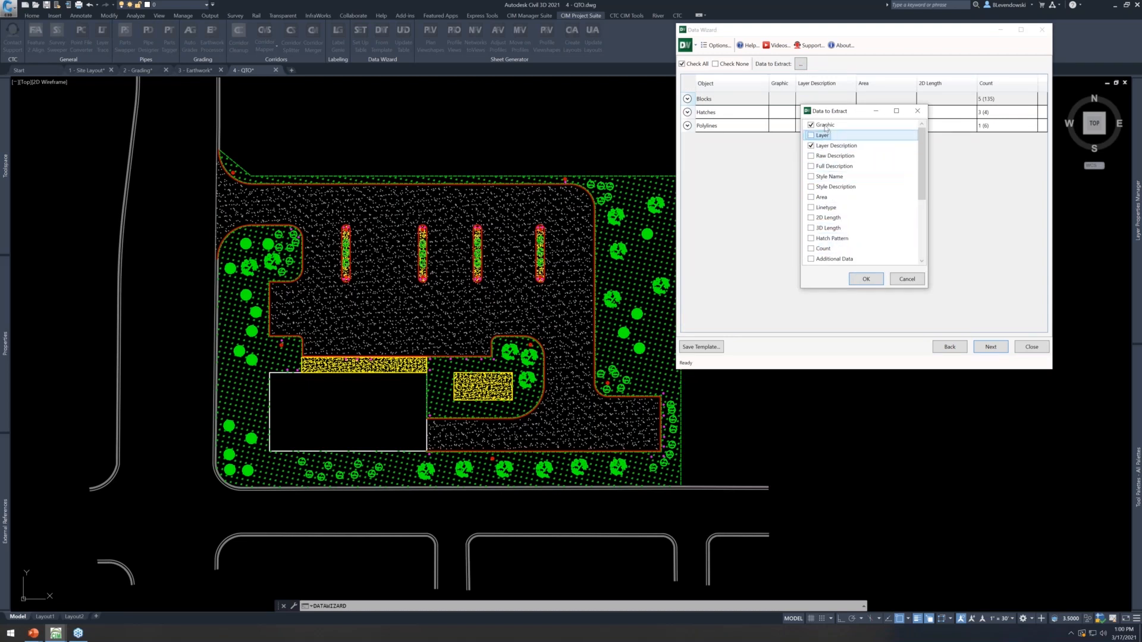
pyautogui.click(827, 146)
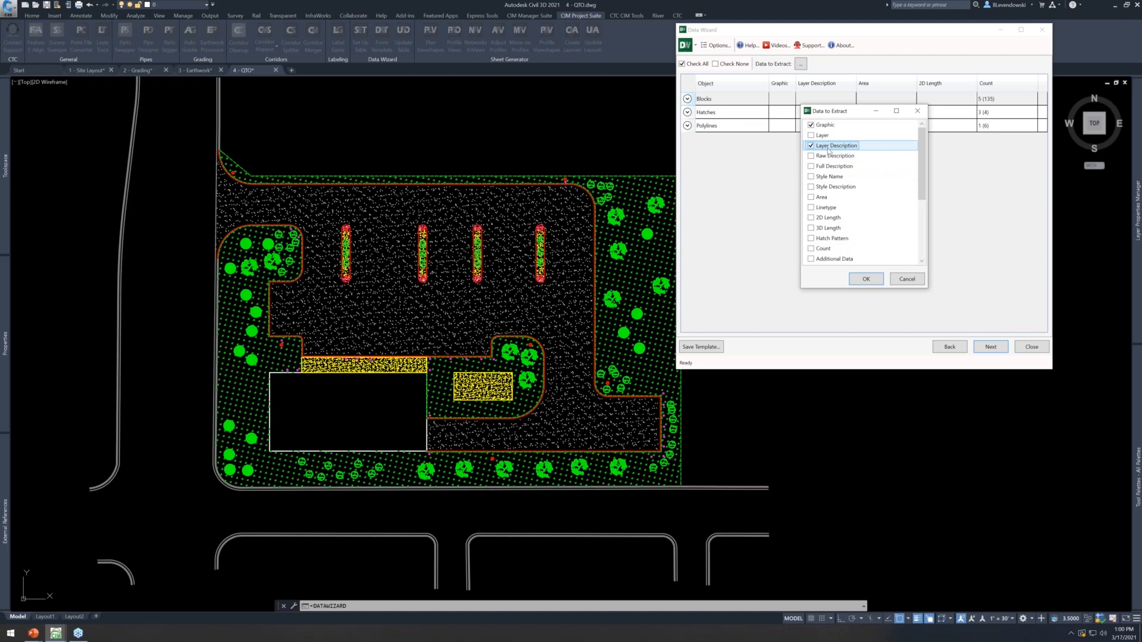
pyautogui.click(873, 280)
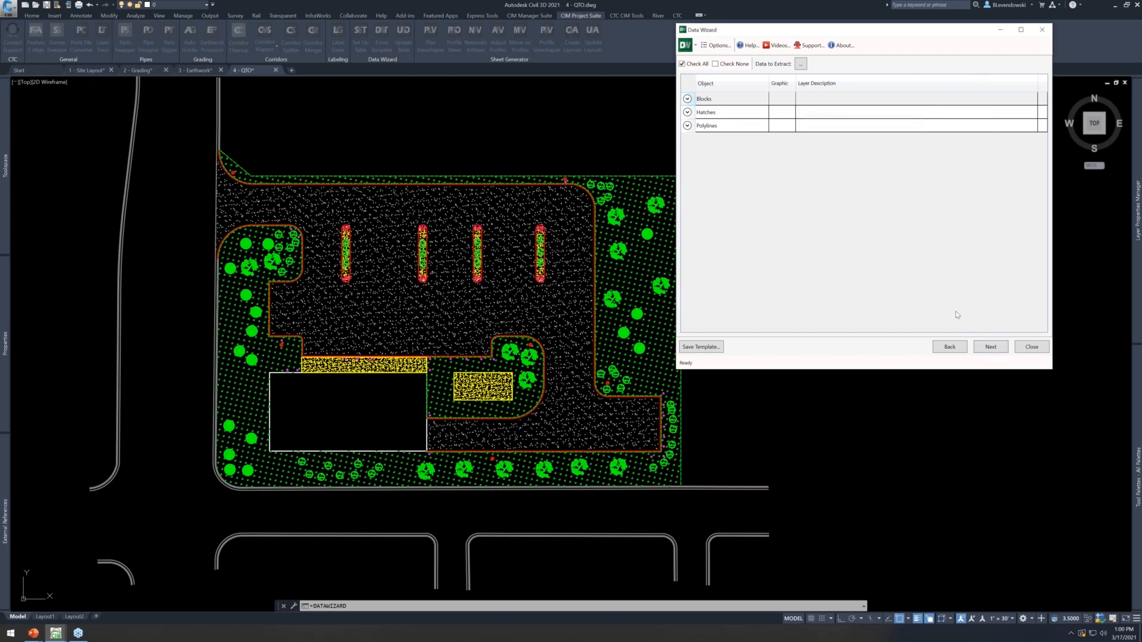
# Output the legend as an AutoCAD table instead of Excel and place it in the empty space east of the site
pyautogui.click(991, 346)
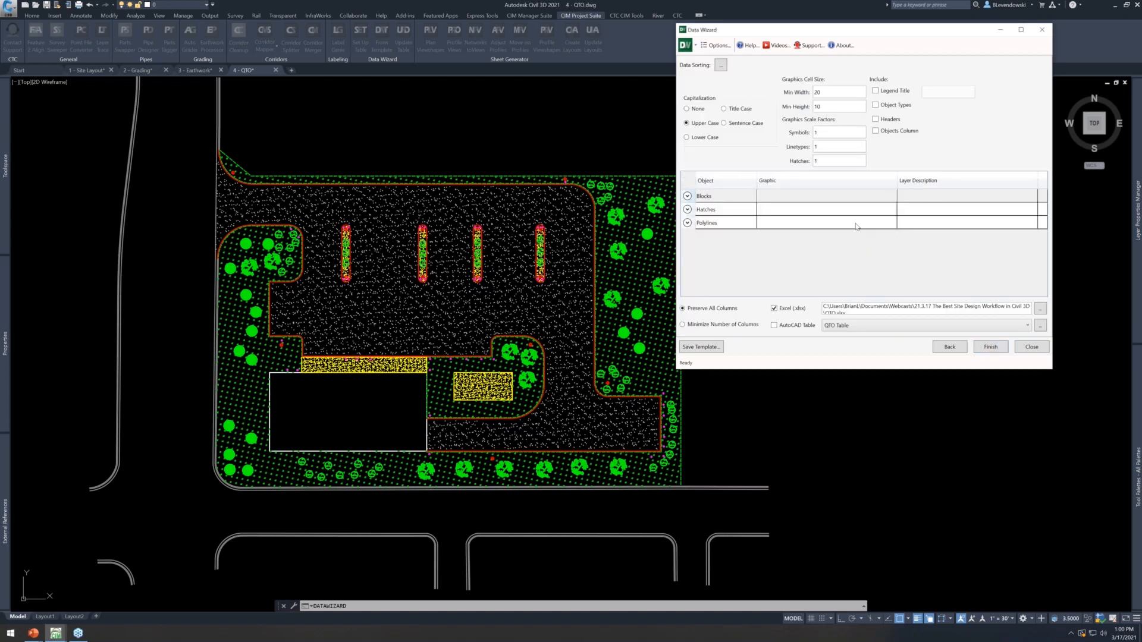
pyautogui.doubleClick(834, 92)
pyautogui.click(874, 93)
pyautogui.click(874, 94)
pyautogui.click(784, 309)
pyautogui.moveTo(834, 108); pyautogui.dragTo(788, 96)
pyautogui.click(991, 348)
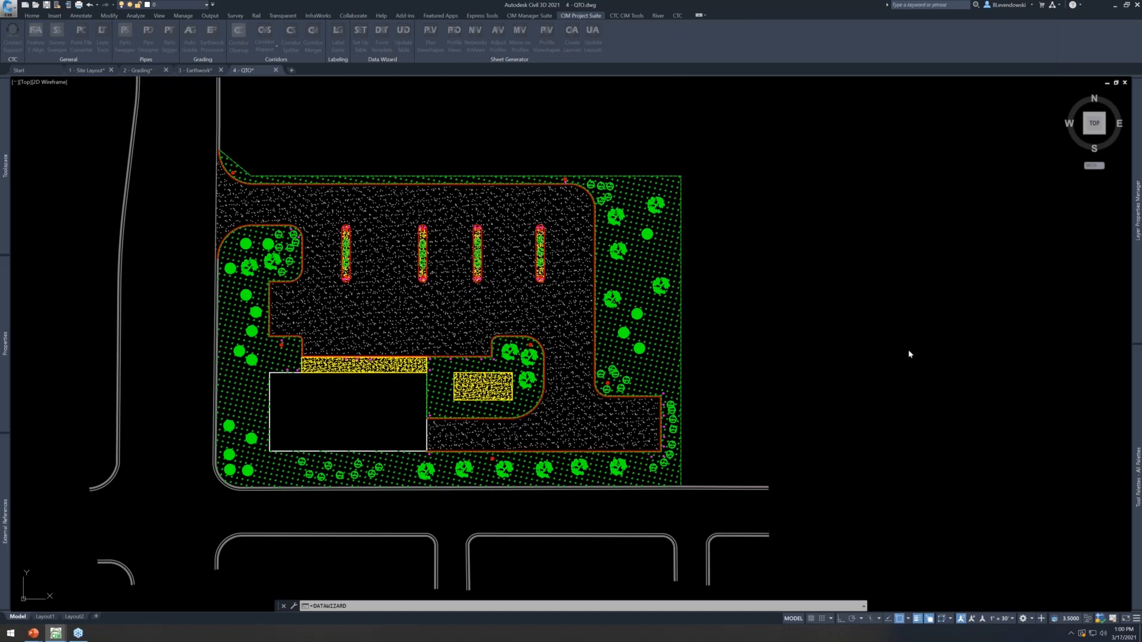
pyautogui.click(775, 320)
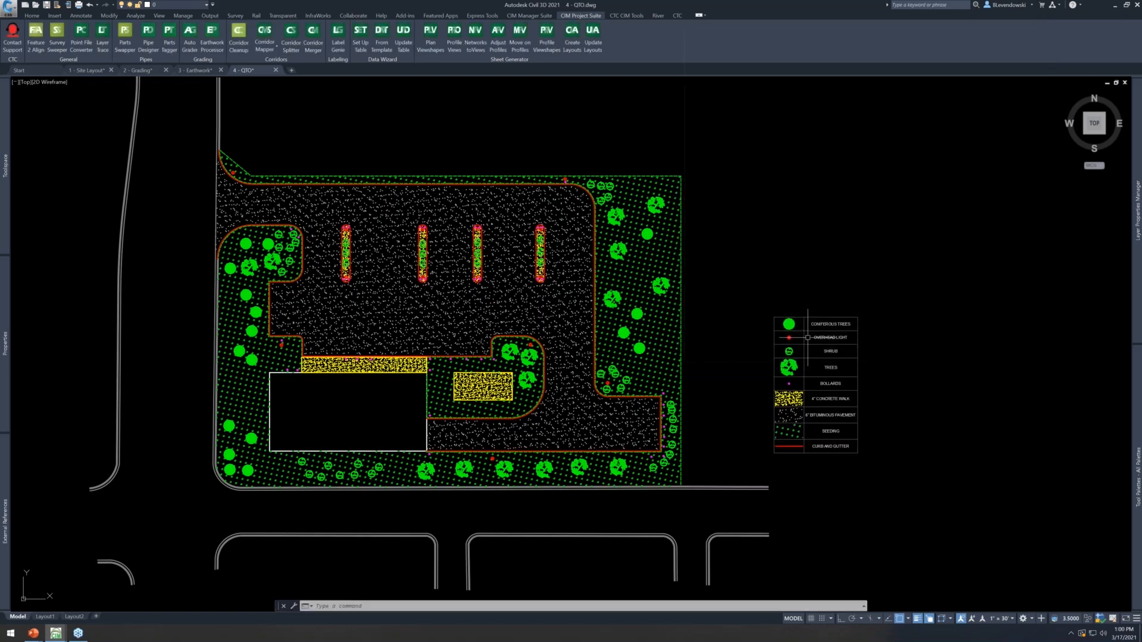
# Inspect the symbols and descriptions in the legend table beside the site, then switch to the PowerPoint slide show
pyautogui.scroll(2, 848, 409)
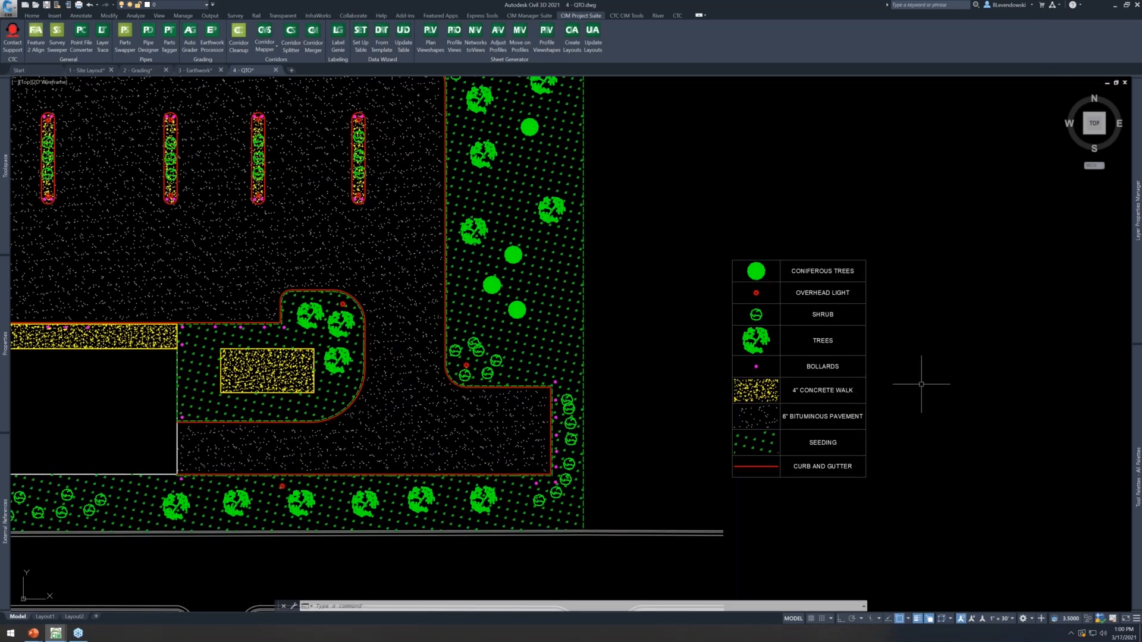
pyautogui.moveTo(915, 383); pyautogui.dragTo(828, 363, button='middle')
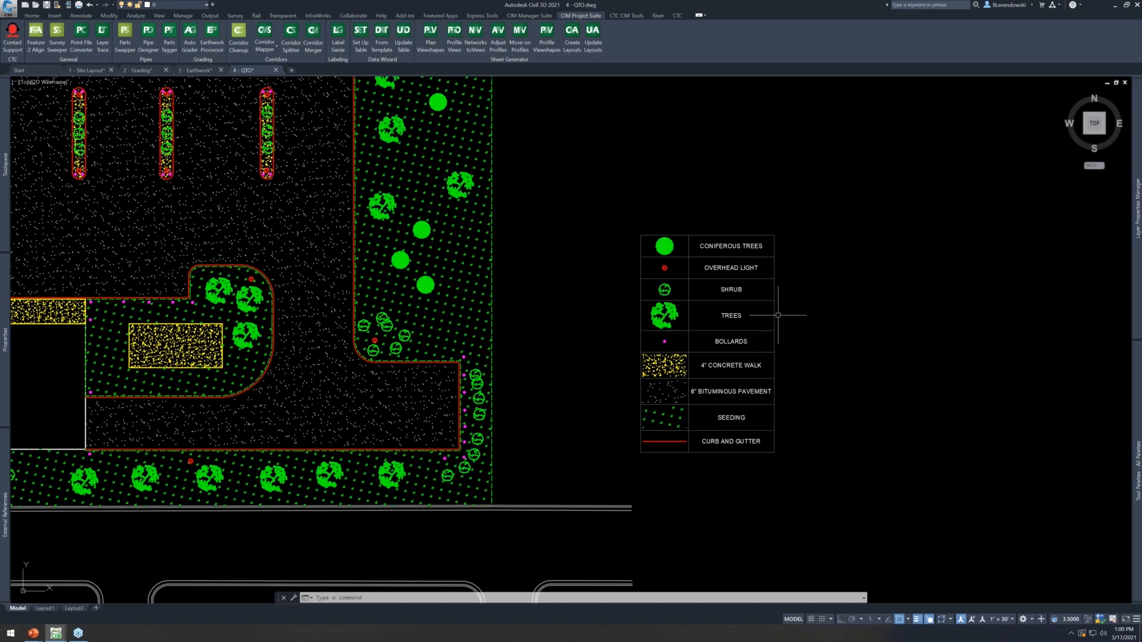
pyautogui.scroll(2, 689, 379)
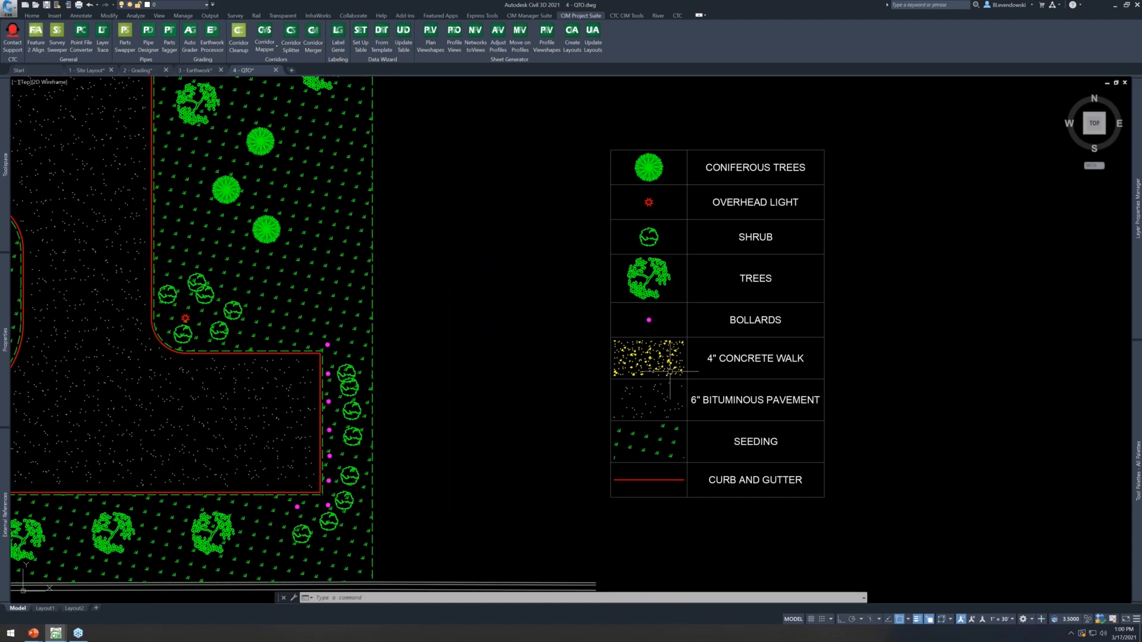
pyautogui.scroll(-2, 647, 372)
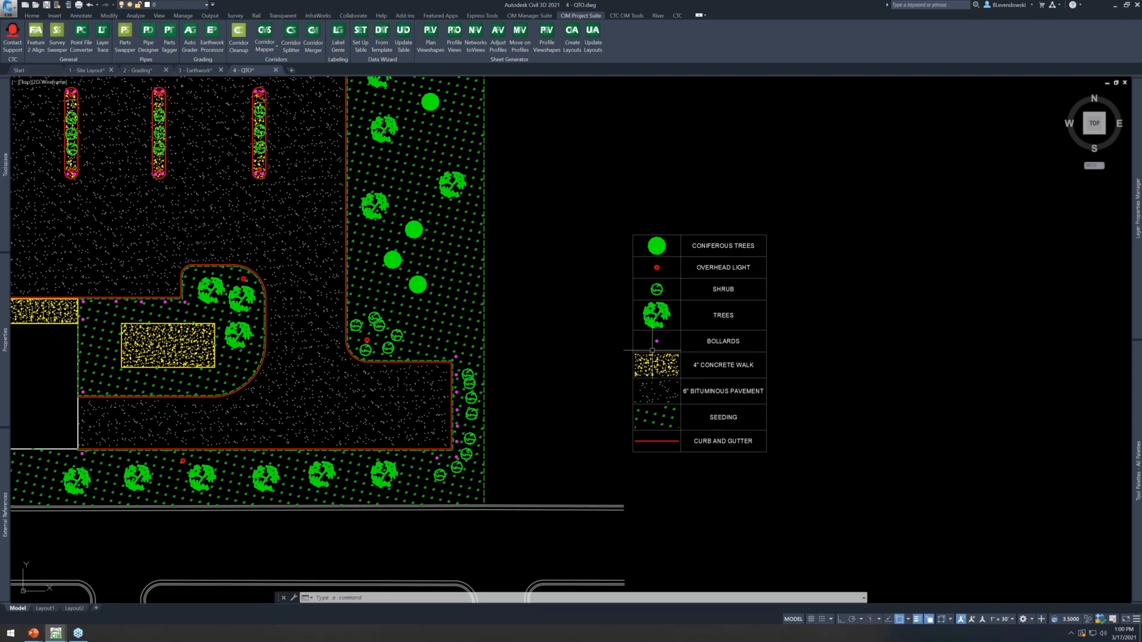
pyautogui.scroll(-2, 769, 342)
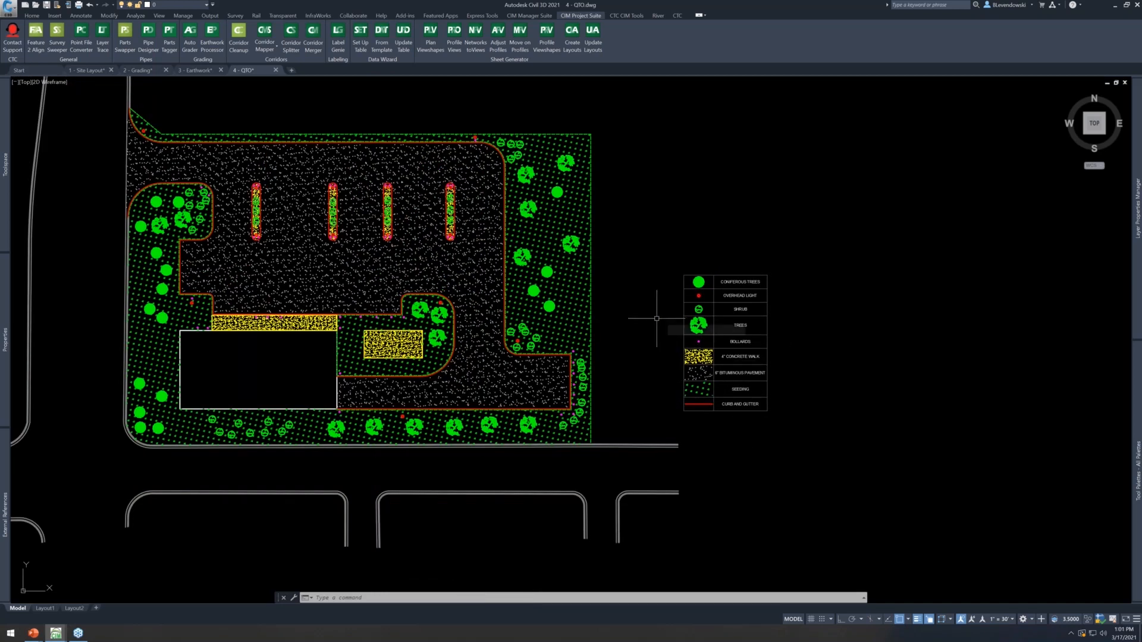
pyautogui.hotkey('alt', 'Tab')
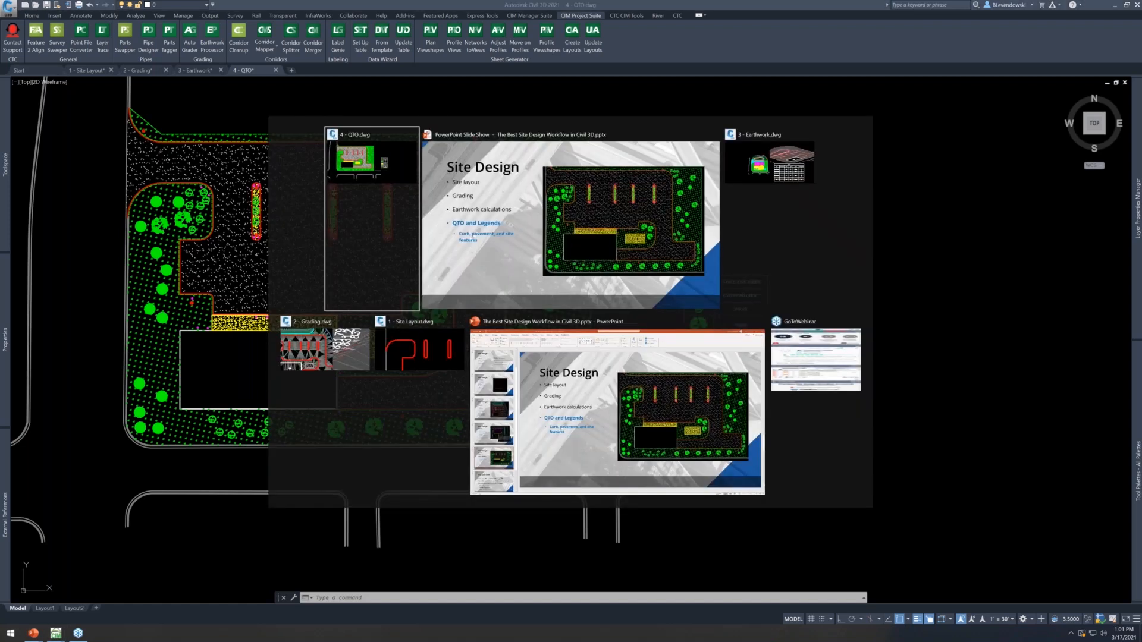
pyautogui.click(523, 237)
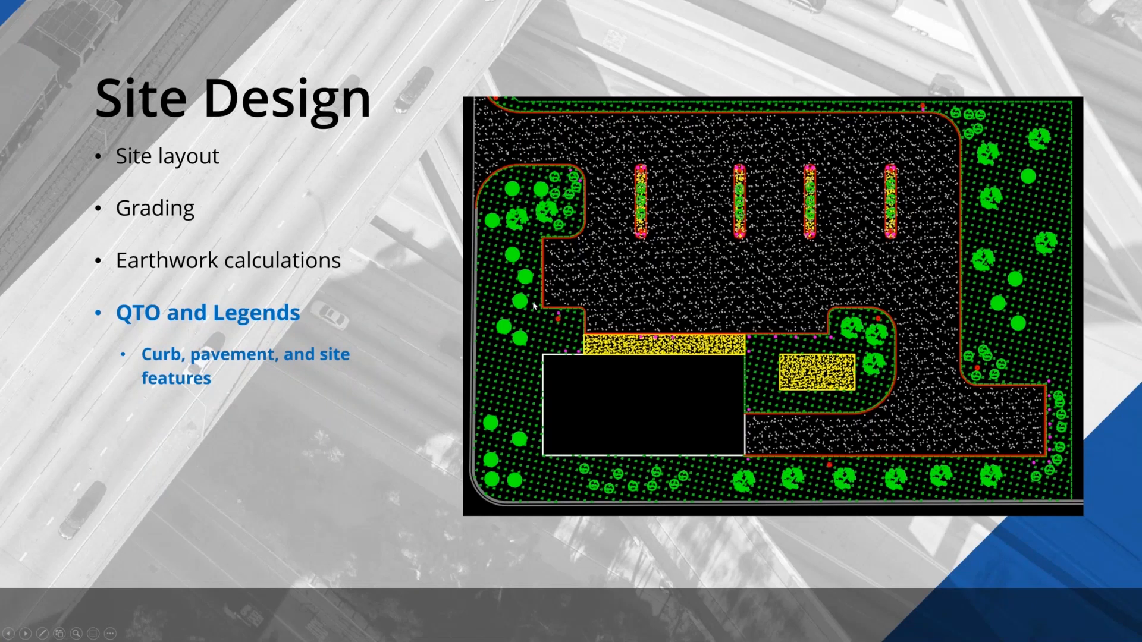
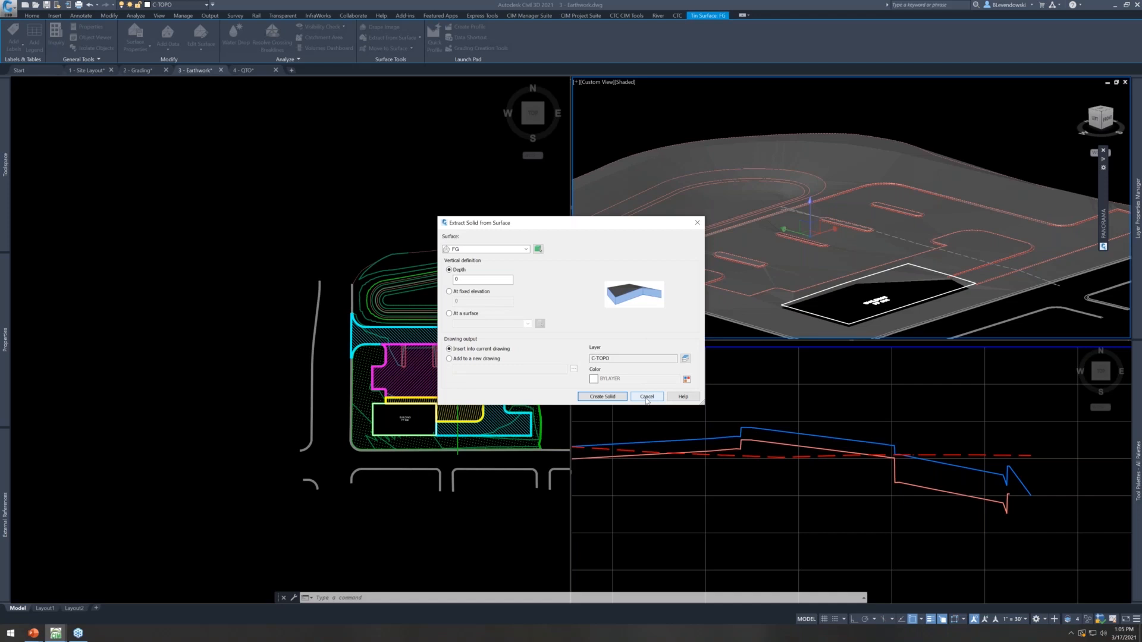
# Cancel extracting a solid from the FG surface, then examine the site plan and the available feature line creation commands
pyautogui.click(647, 397)
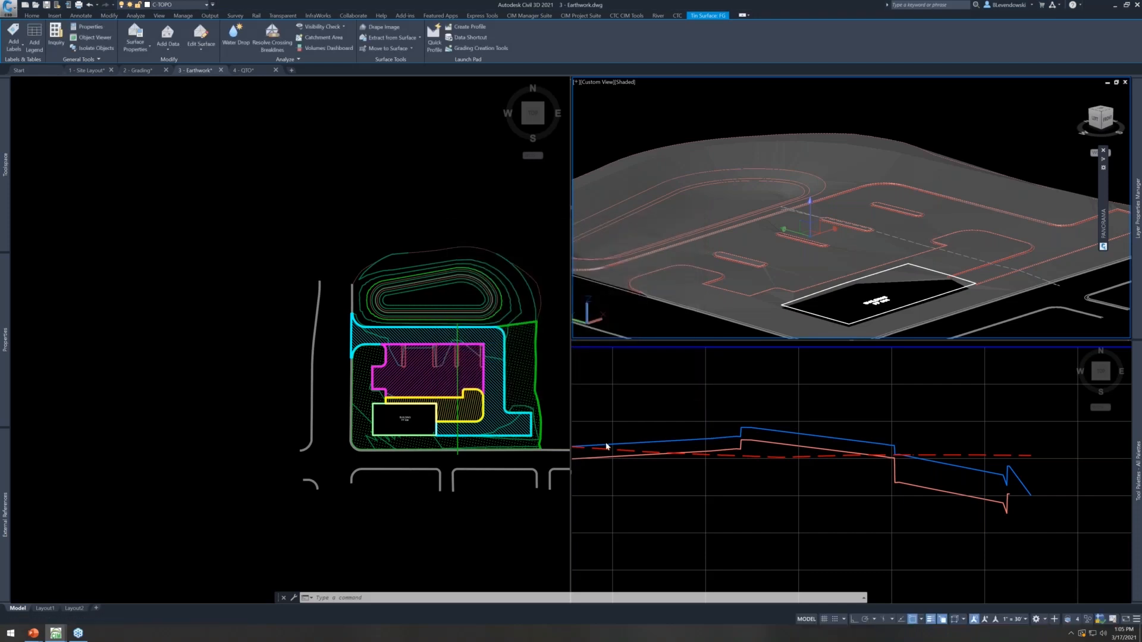
pyautogui.click(474, 220)
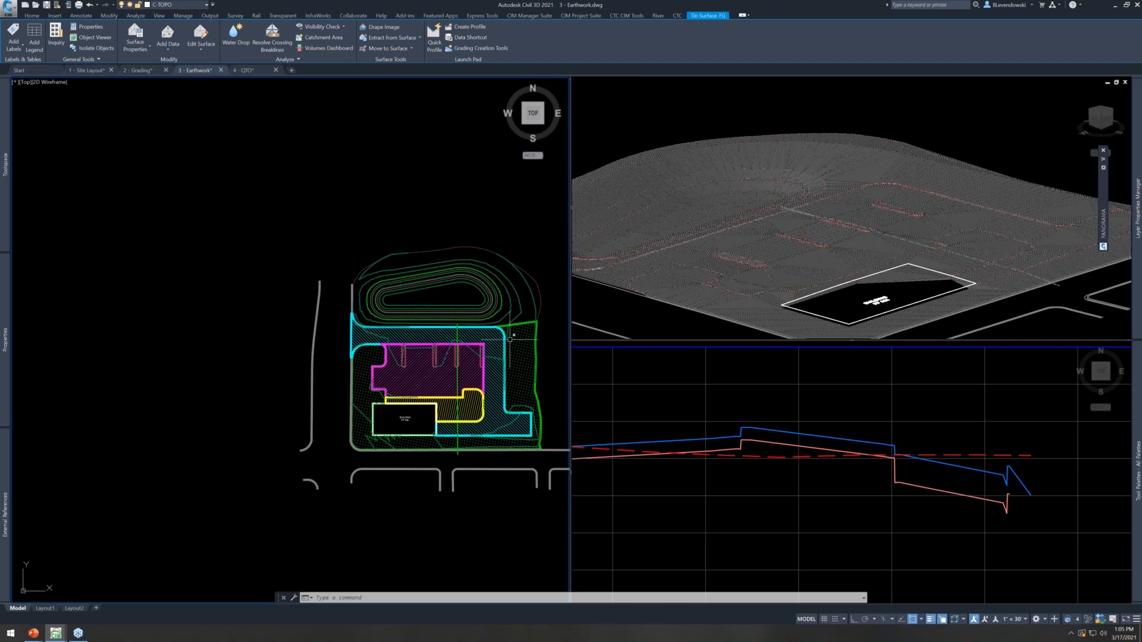
pyautogui.scroll(4, 511, 329)
pyautogui.moveTo(502, 375); pyautogui.dragTo(443, 355, button='middle')
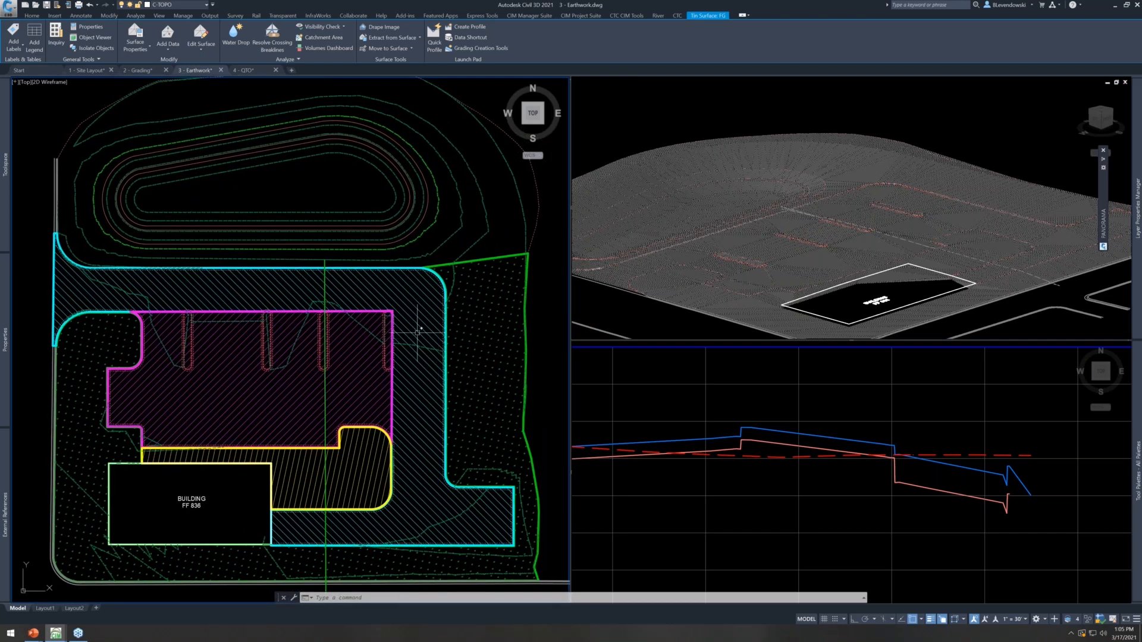
pyautogui.moveTo(306, 191)
pyautogui.mouseDown(button='middle')
pyautogui.moveTo(339, 202)
pyautogui.moveTo(324, 184)
pyautogui.mouseUp(button='middle')
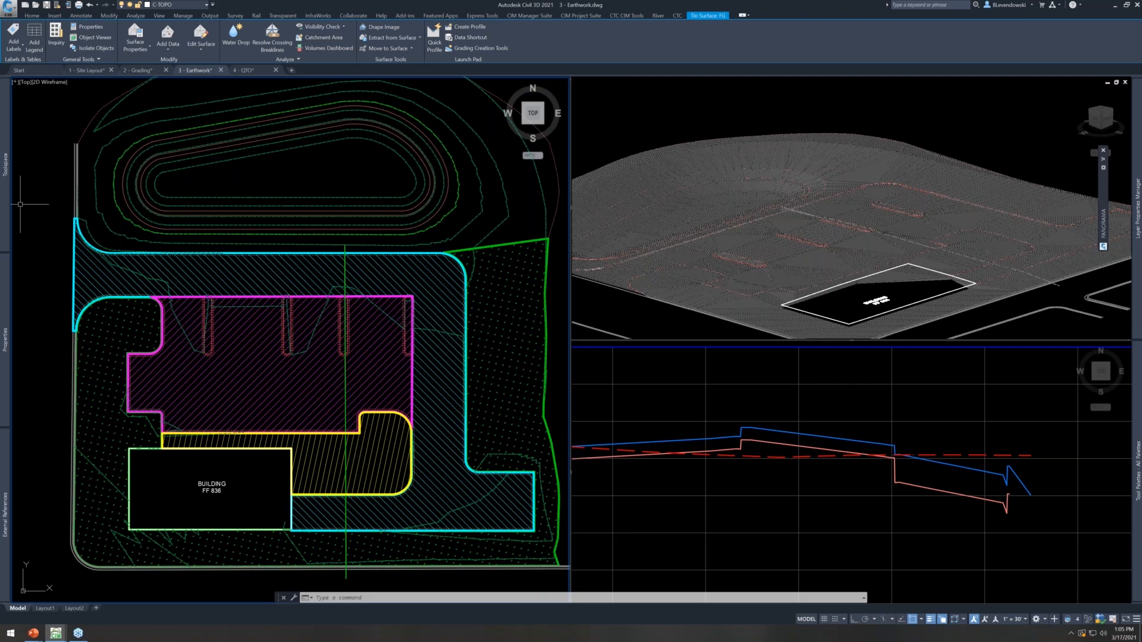
pyautogui.click(32, 16)
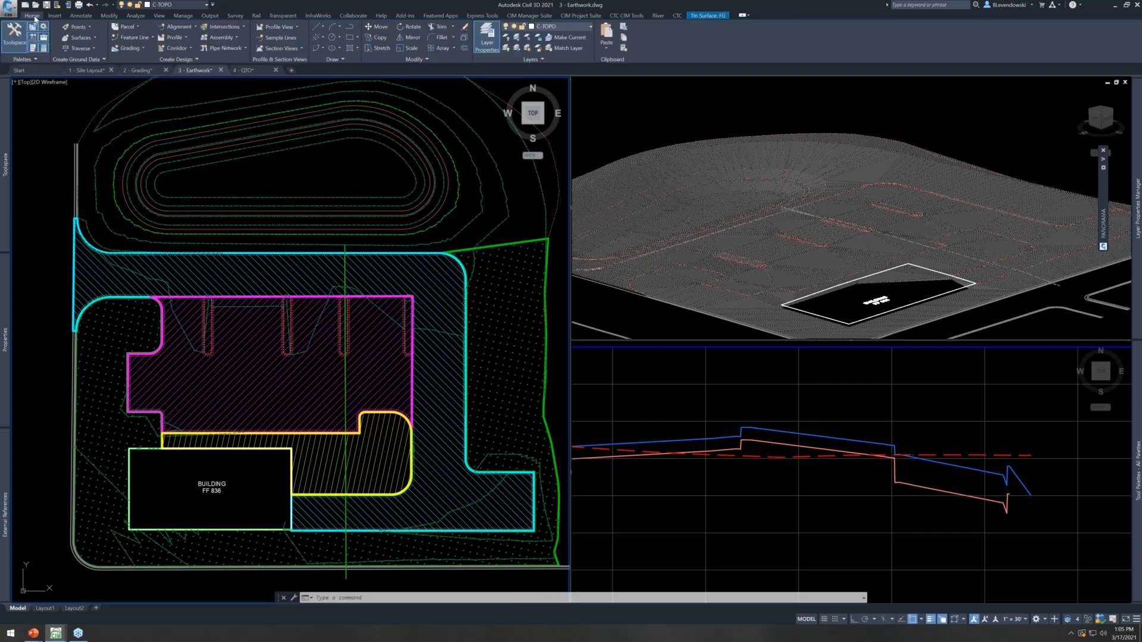
pyautogui.click(142, 38)
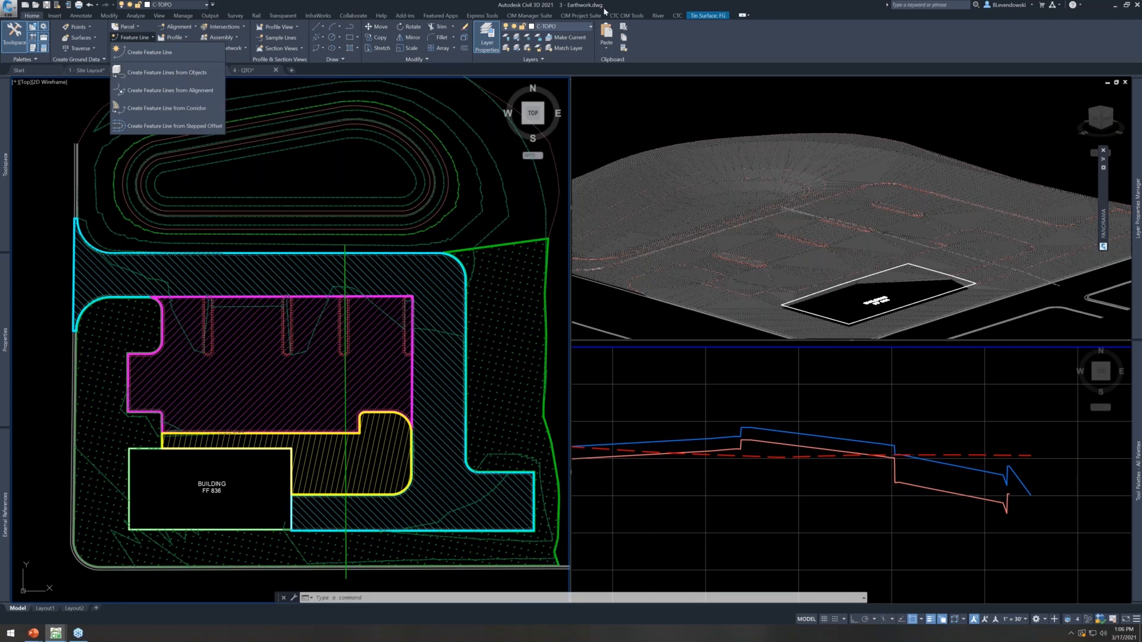
# Add a new Perpendicular grading family in Auto Grader and leave its detailed settings without saving edits
pyautogui.click(563, 16)
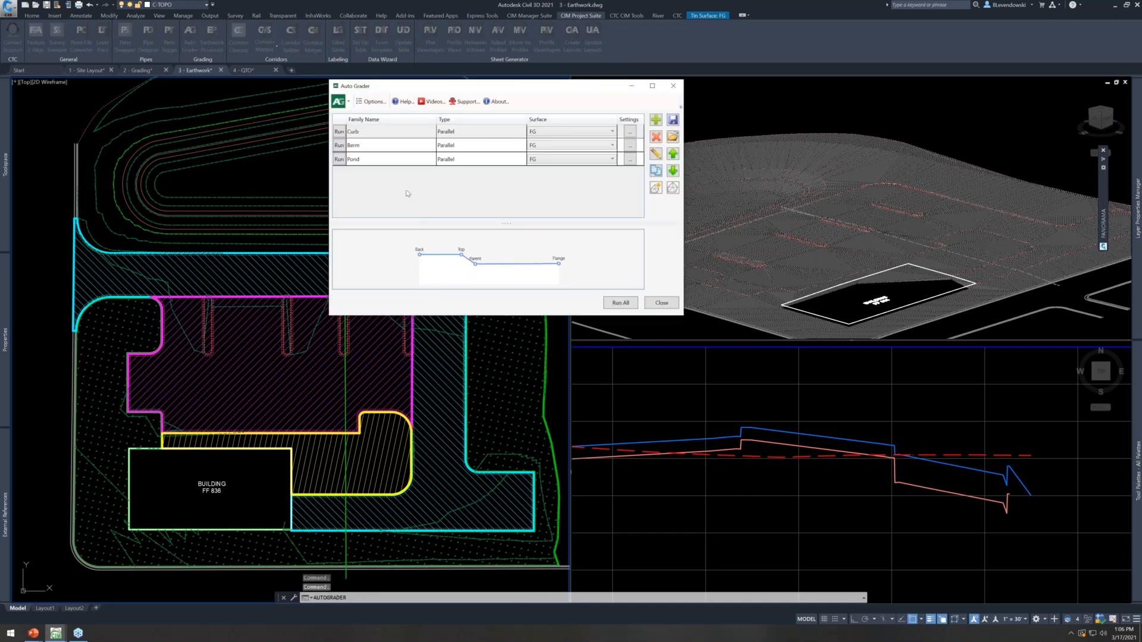
pyautogui.click(656, 120)
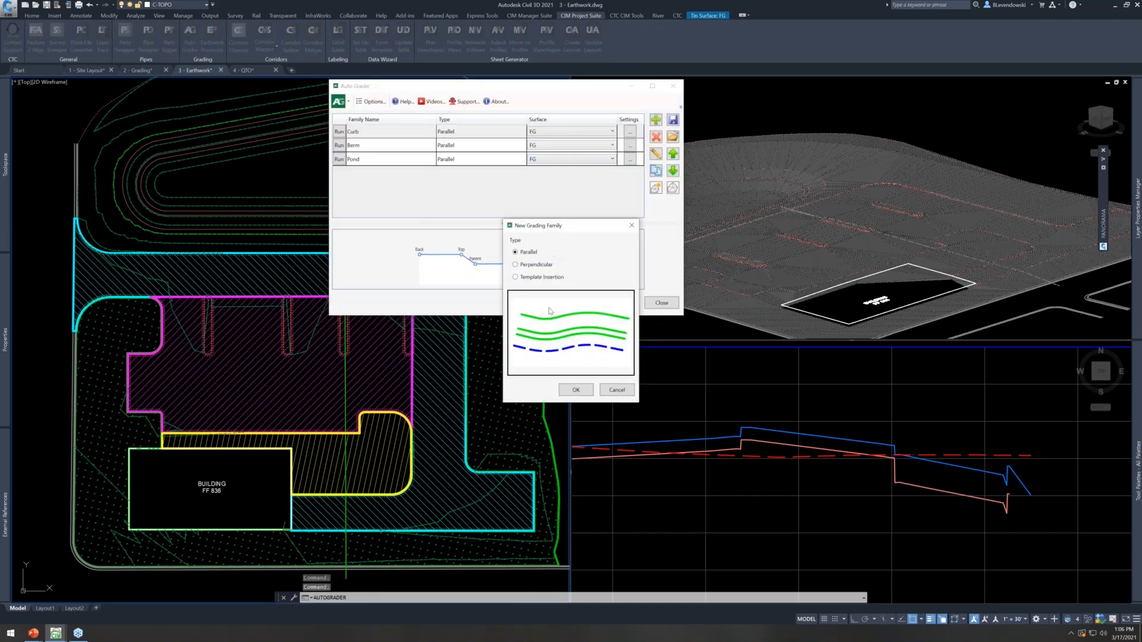
pyautogui.click(530, 266)
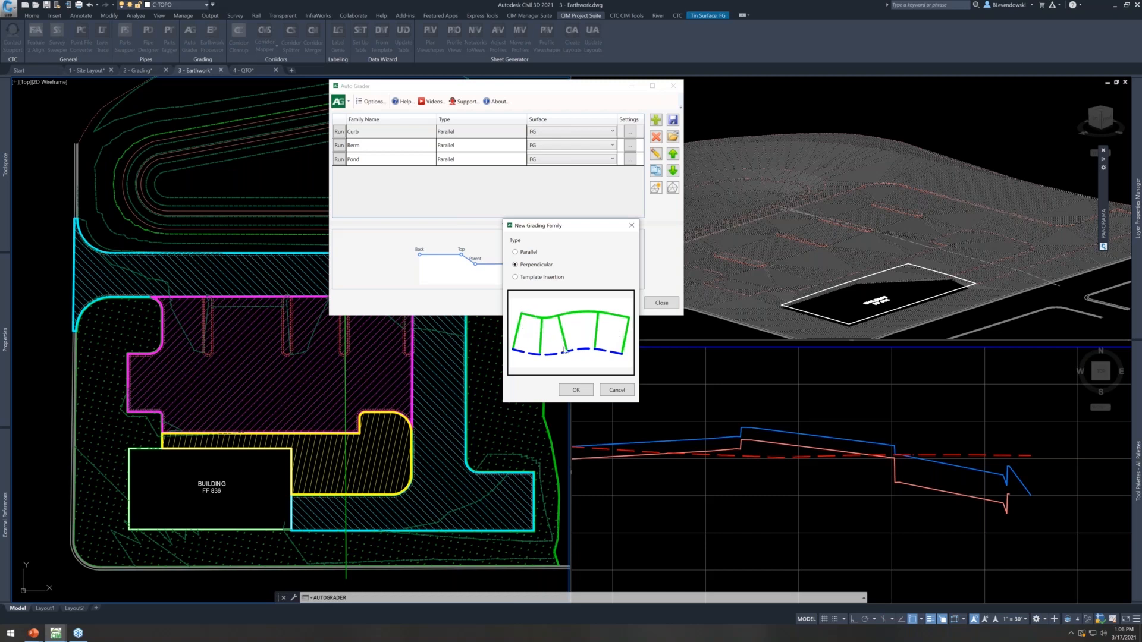
pyautogui.click(576, 390)
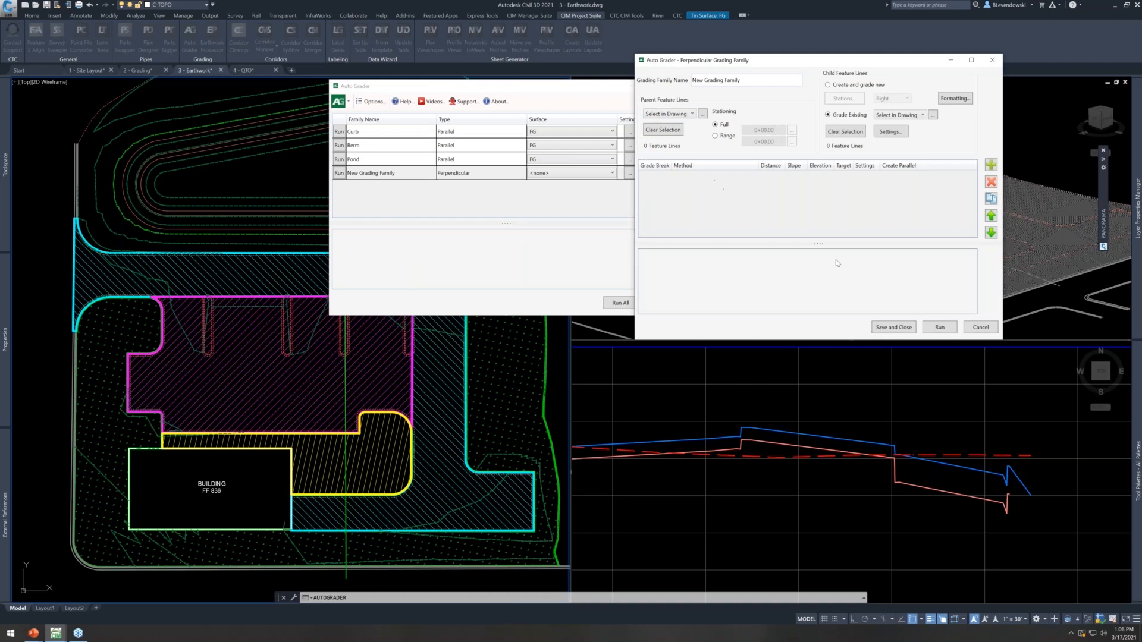
pyautogui.click(981, 328)
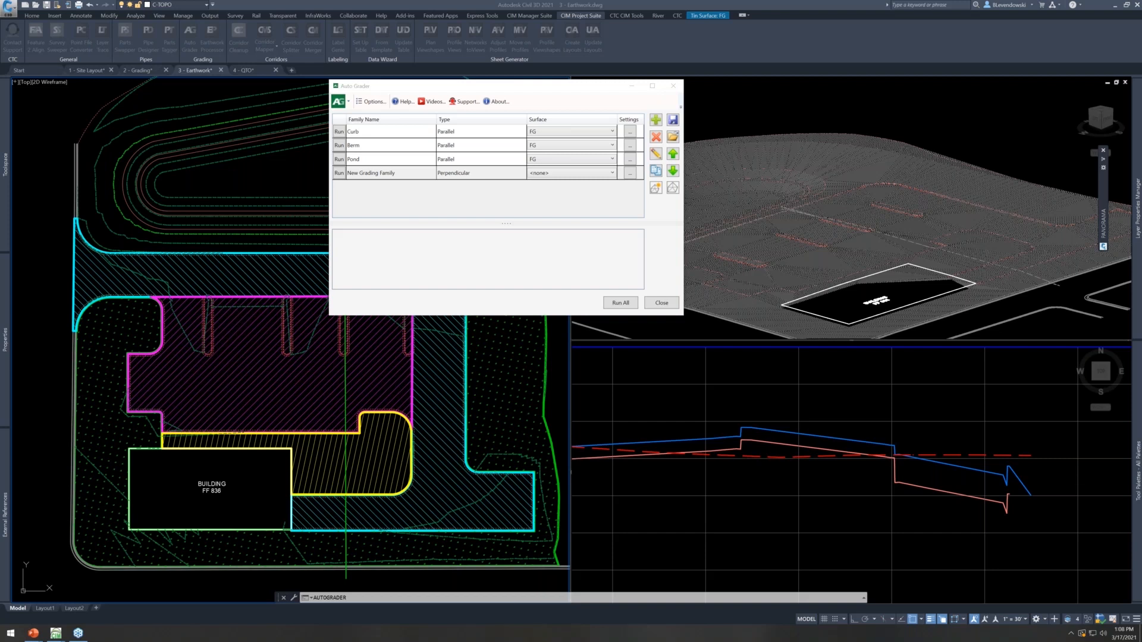
# Switch to the PowerPoint slide show at the Questions slide
pyautogui.hotkey('alt', 'Tab')
pyautogui.hotkey('alt', 'Tab')
pyautogui.hotkey('alt', 'Tab')
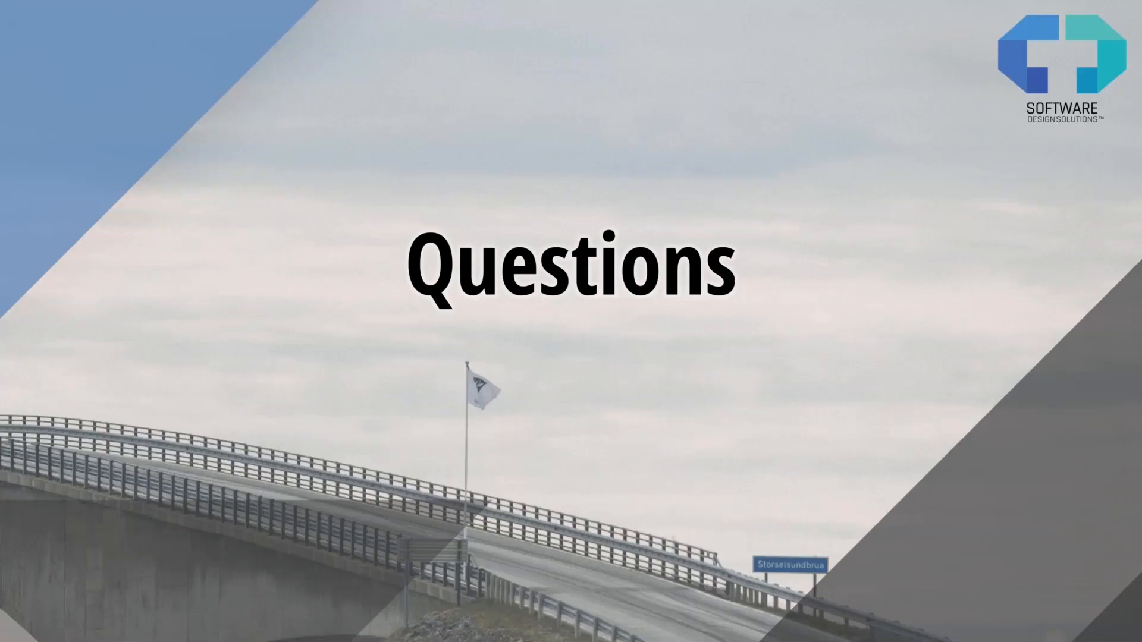